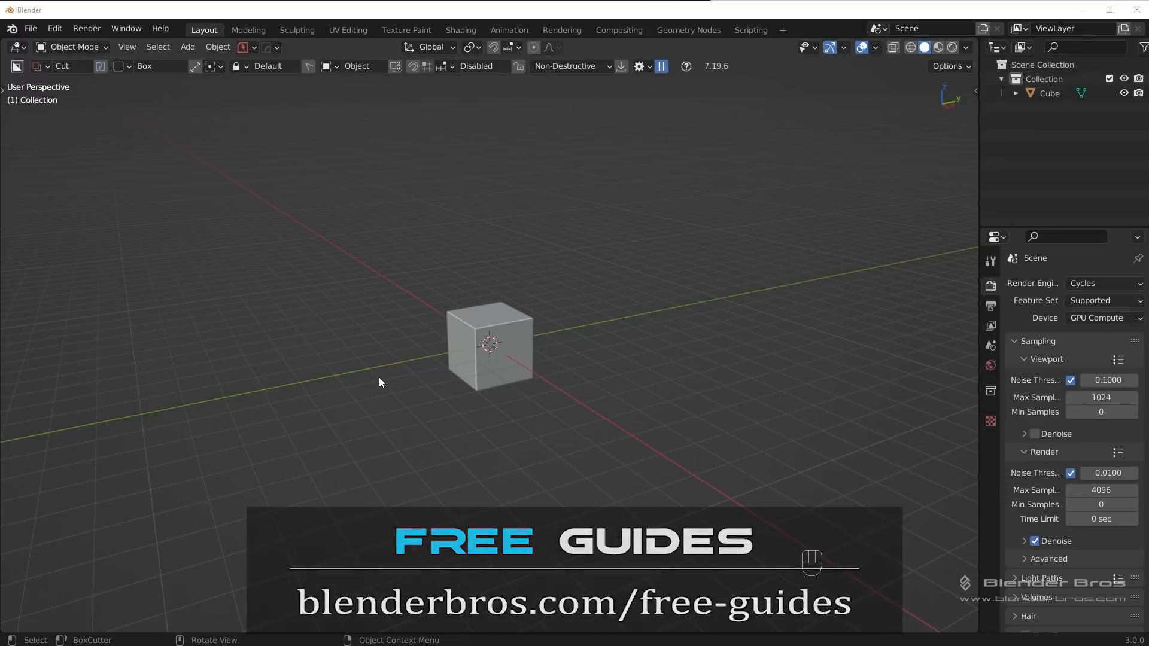
Step: Scale the cube to about 0.67 along Z and about 1.12 along Y to make a low, wide block
{"action": "middle_click_drag", "start_coordinate": [90, 506], "coordinate": [479, 386]}
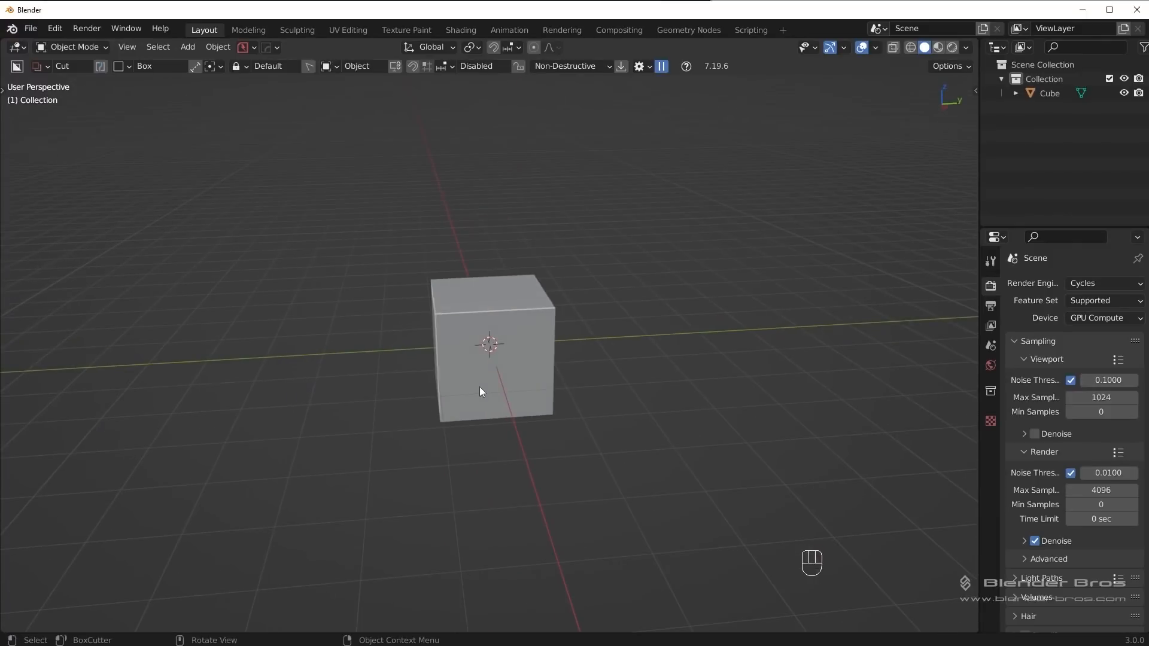
{"action": "key", "text": "KP_3"}
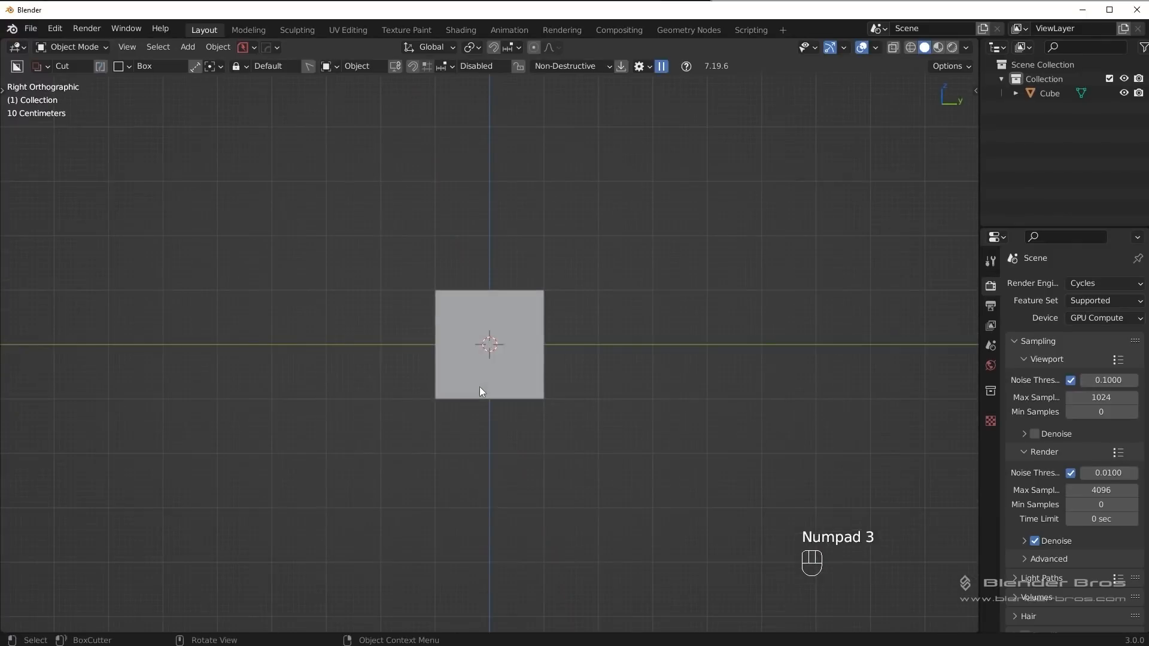
{"action": "left_click", "coordinate": [497, 321]}
{"action": "scroll", "coordinate": [555, 366], "scroll_direction": "up", "scroll_amount": 3}
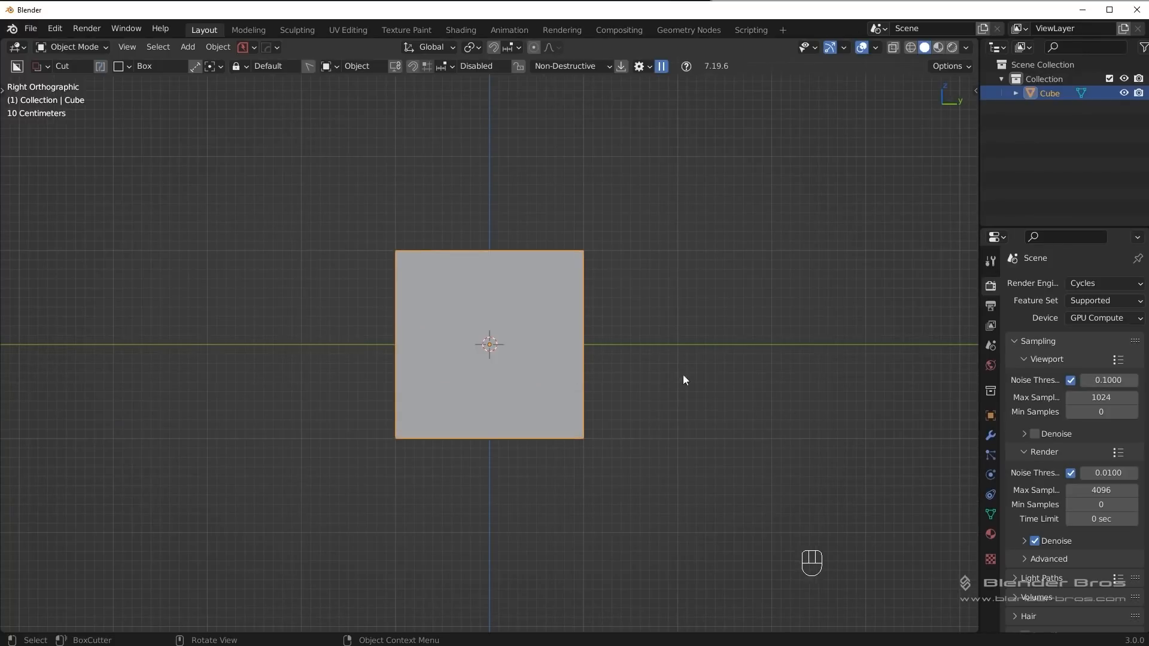
{"action": "key", "text": "s"}
{"action": "key", "text": "z"}
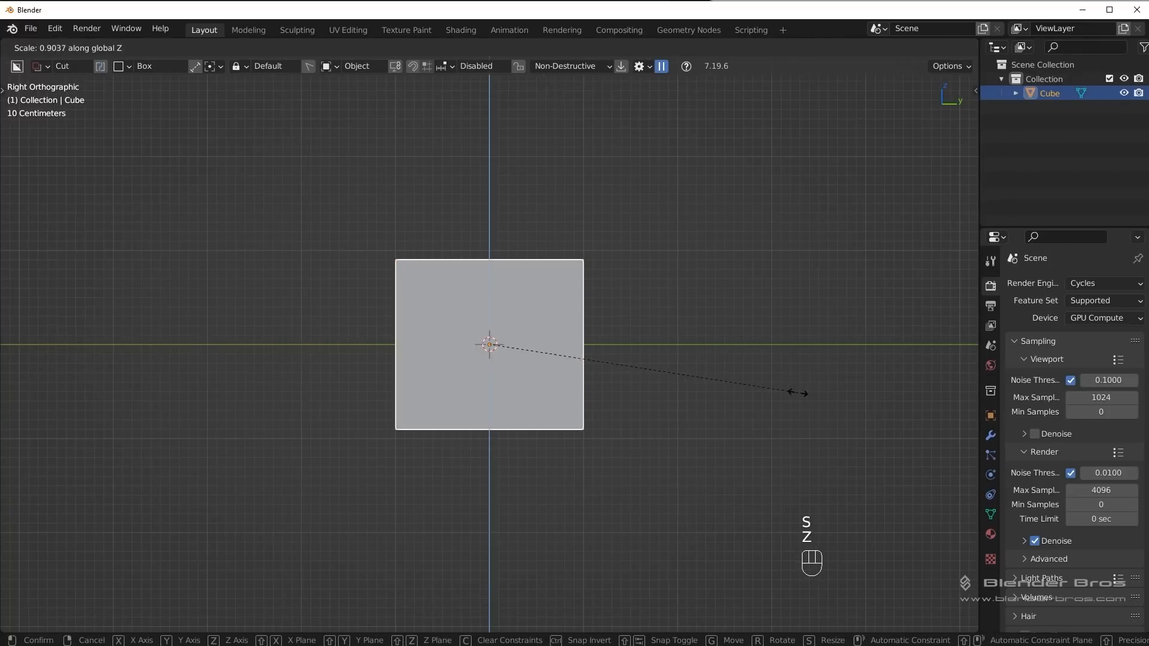
{"action": "key", "text": "ctrl"}
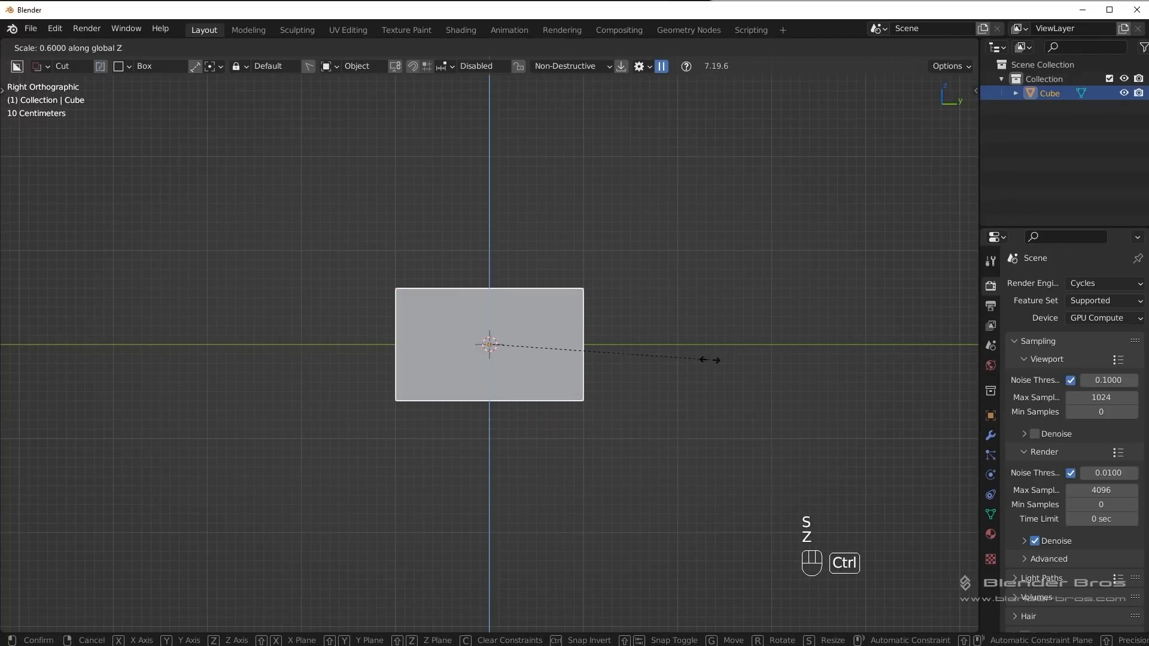
{"action": "left_click", "coordinate": [712, 362]}
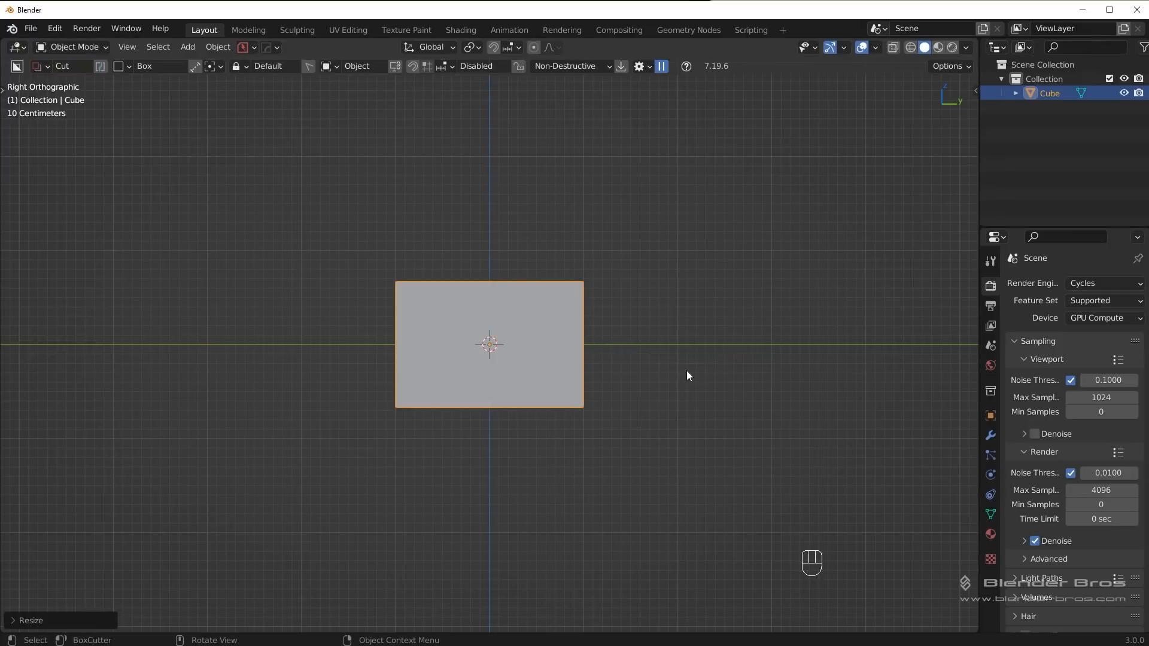
{"action": "key", "text": "s"}
{"action": "key", "text": "y"}
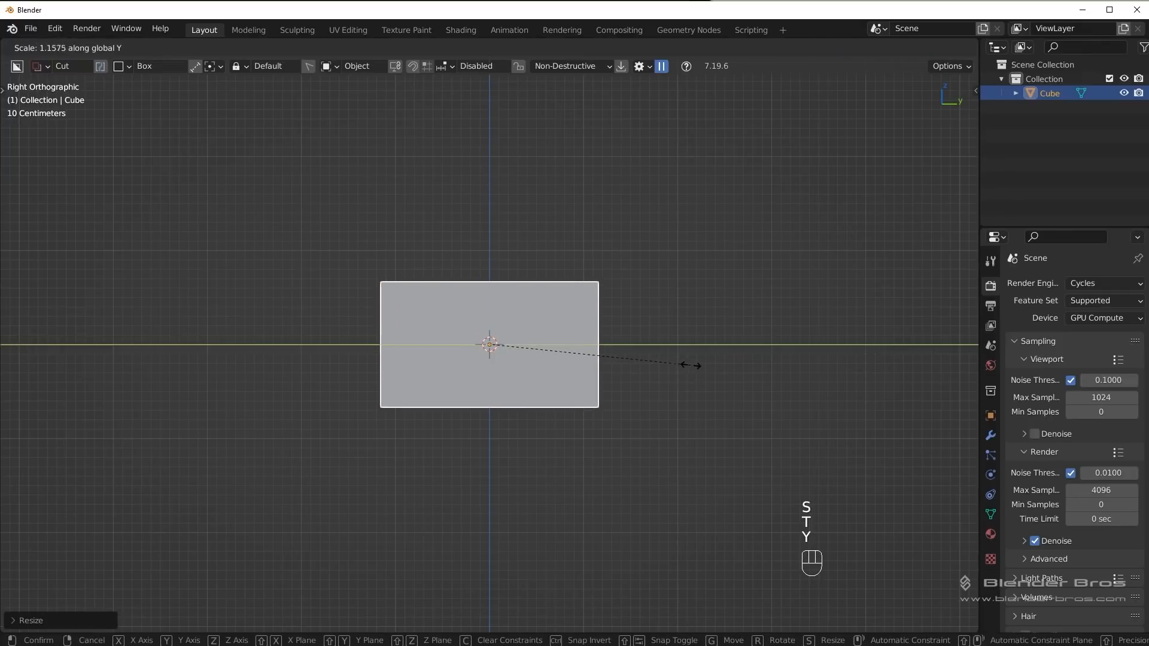
{"action": "left_click", "coordinate": [683, 366]}
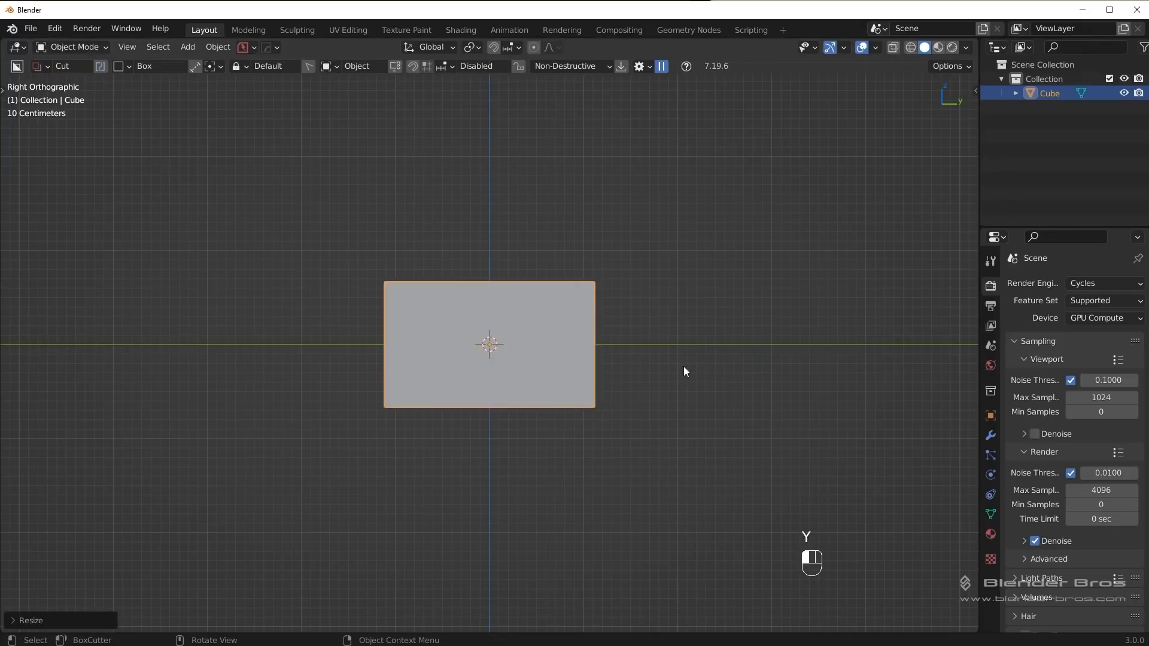
Step: Apply the block's scale so its scale values reset to 1
{"action": "key", "text": "n"}
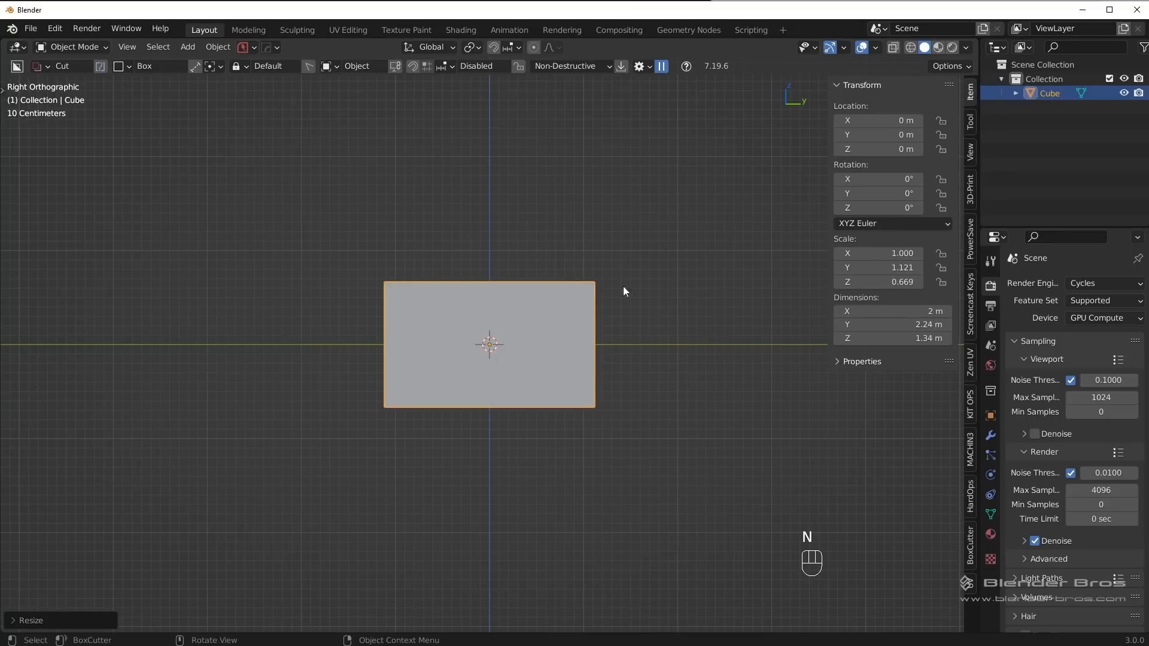
{"action": "key", "text": "ctrl+a"}
{"action": "left_click", "coordinate": [557, 316]}
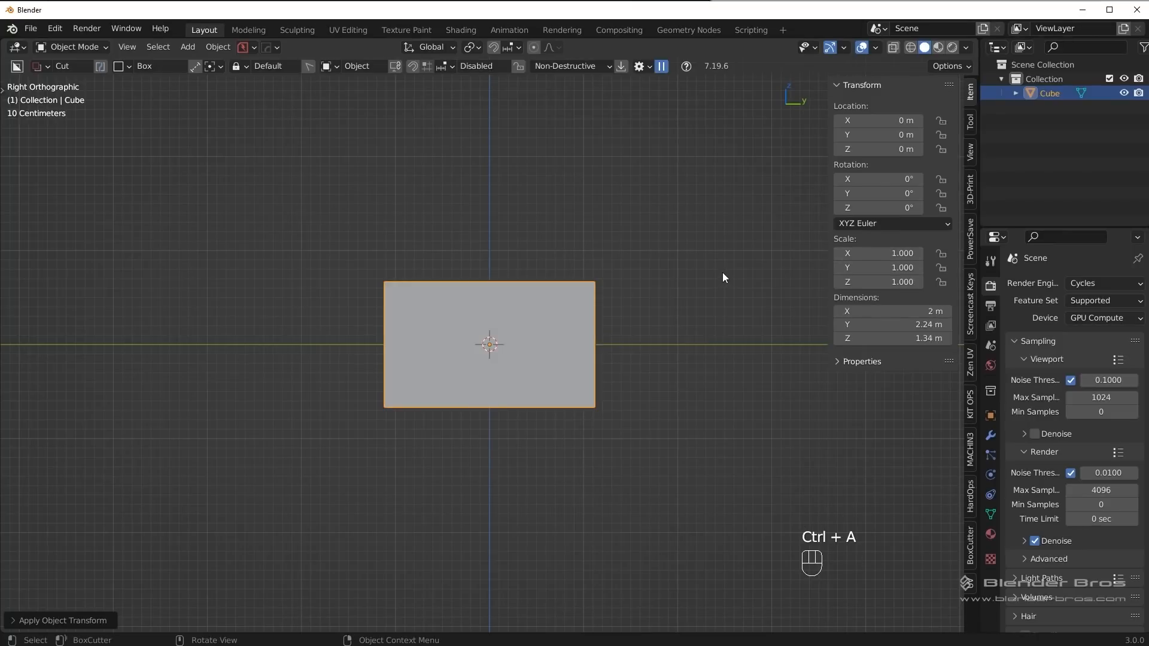
{"action": "key", "text": "n"}
{"action": "scroll", "coordinate": [654, 334], "scroll_direction": "up", "scroll_amount": 2}
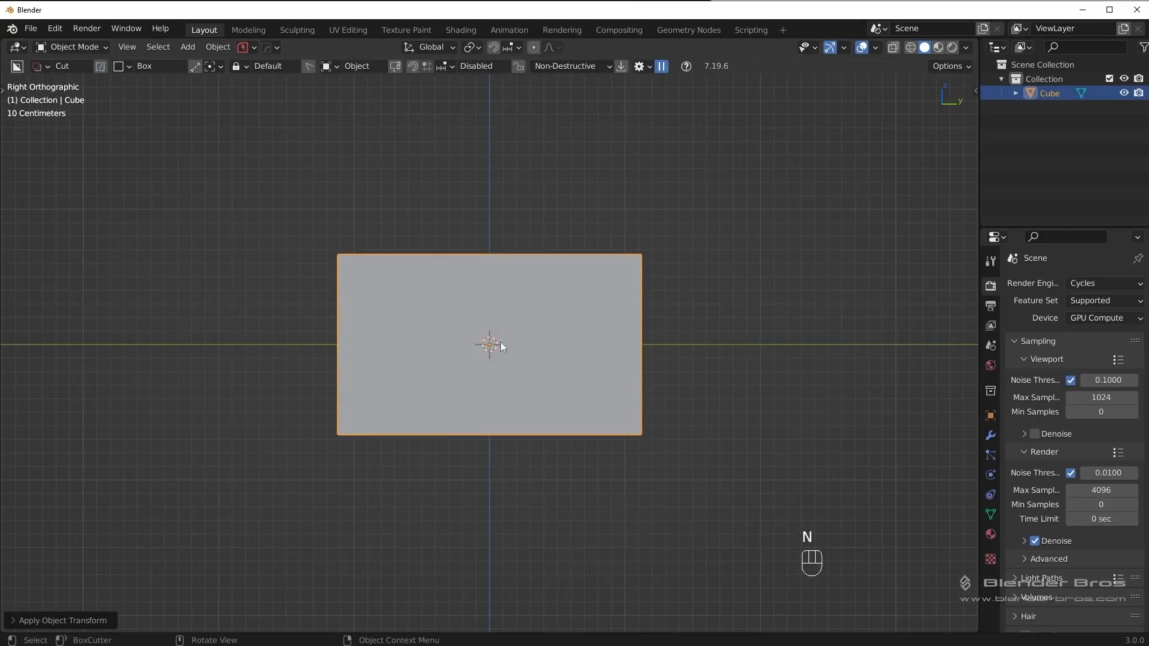
Step: Add a mesh cylinder at the block's center with 64 vertices
{"action": "middle_click_drag", "start_coordinate": [645, 301], "coordinate": [722, 339]}
{"action": "key", "text": "KP_3"}
{"action": "key", "text": "shift+a"}
{"action": "mouse_move", "coordinate": [666, 275]}
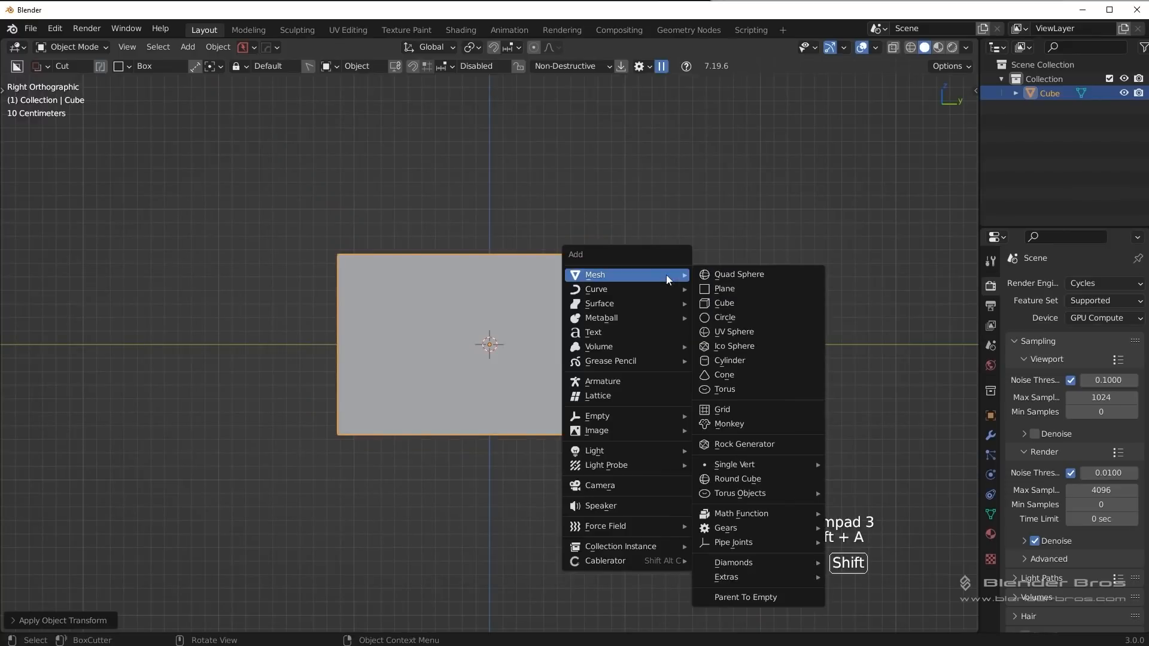
{"action": "left_click", "coordinate": [752, 360]}
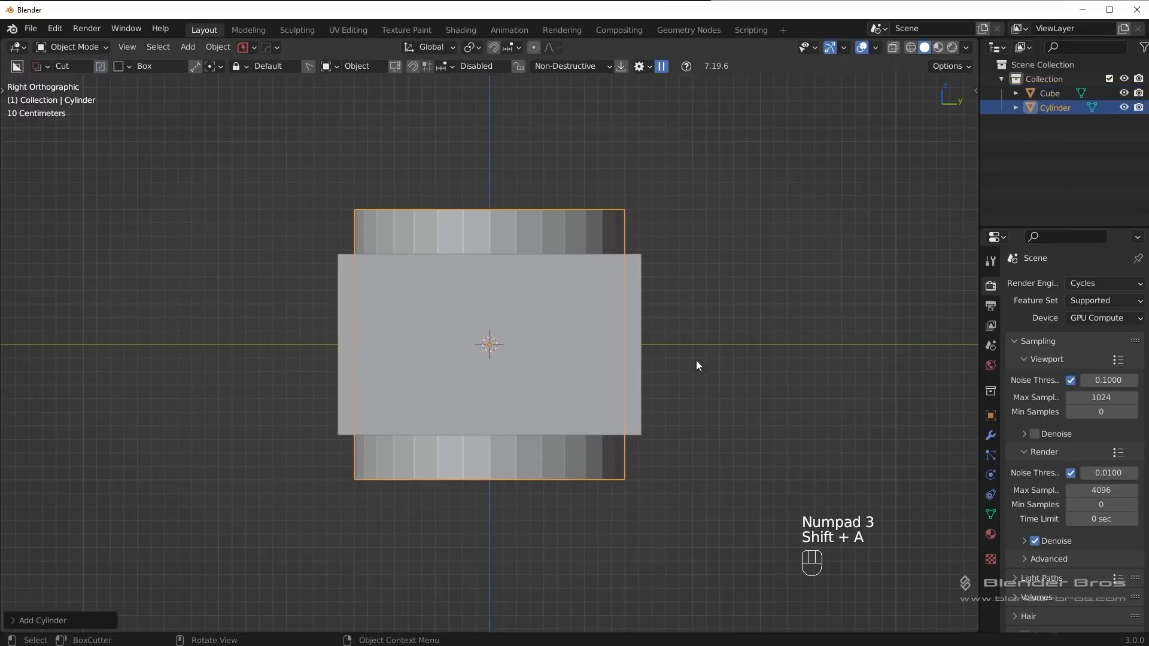
{"action": "left_click", "coordinate": [72, 618]}
{"action": "left_click", "coordinate": [121, 449]}
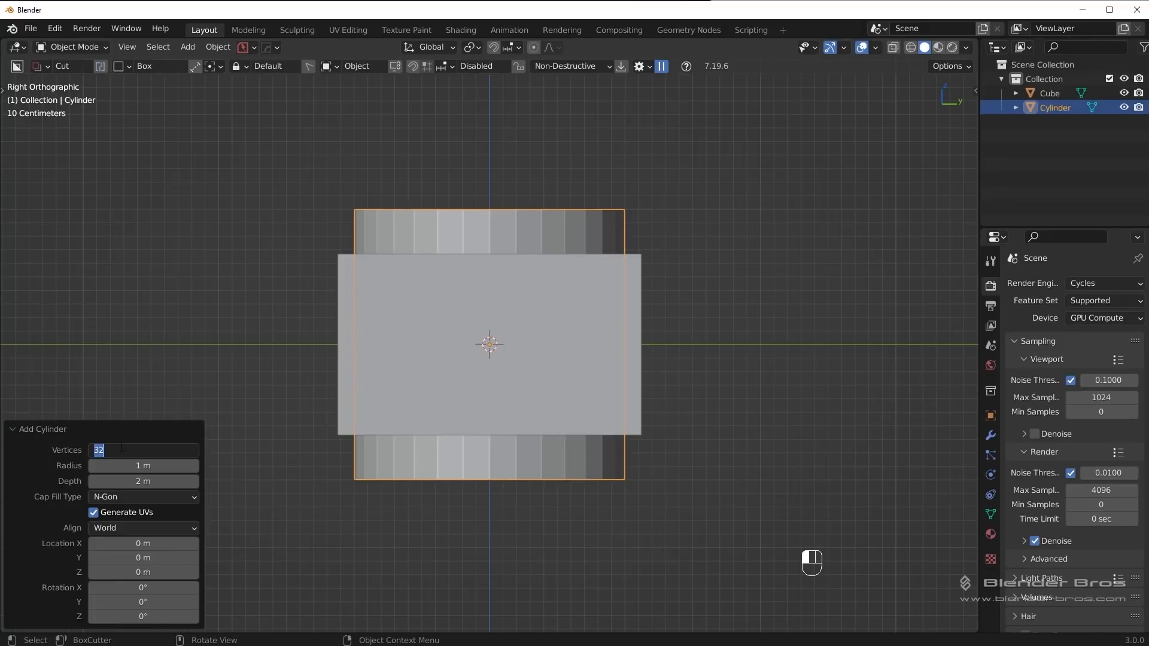
{"action": "type", "text": "64"}
{"action": "key", "text": "Return"}
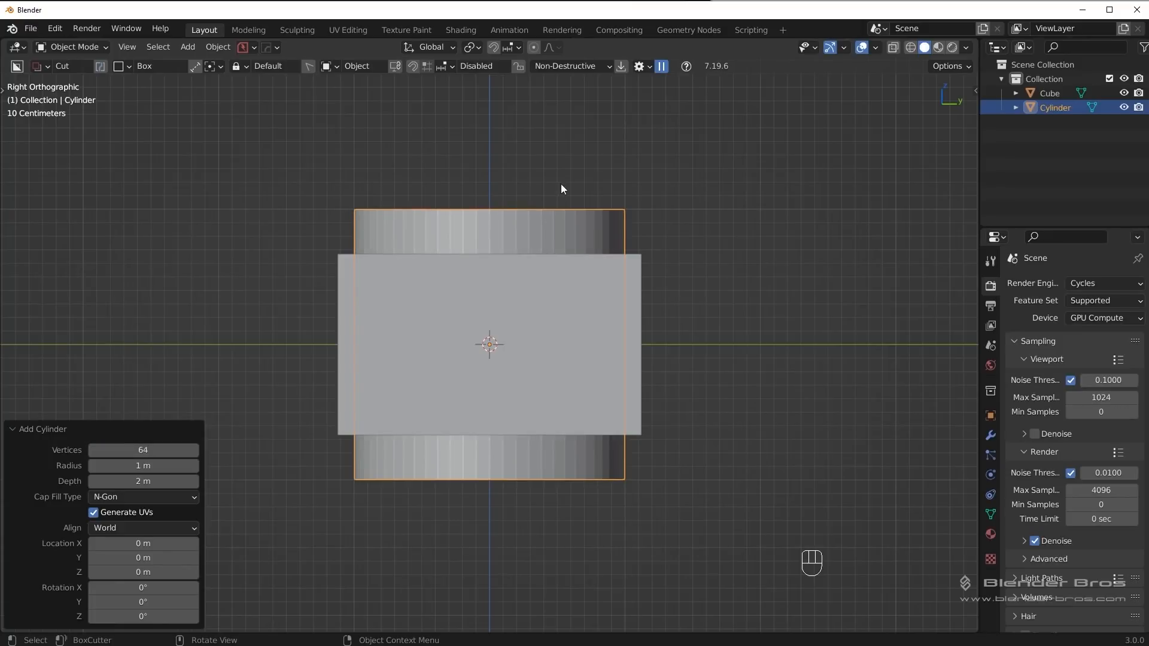
Step: Try the HardOps Sharpen operation on the cylinder and undo it
{"action": "middle_click_drag", "start_coordinate": [652, 203], "coordinate": [630, 238]}
{"action": "key", "text": "q"}
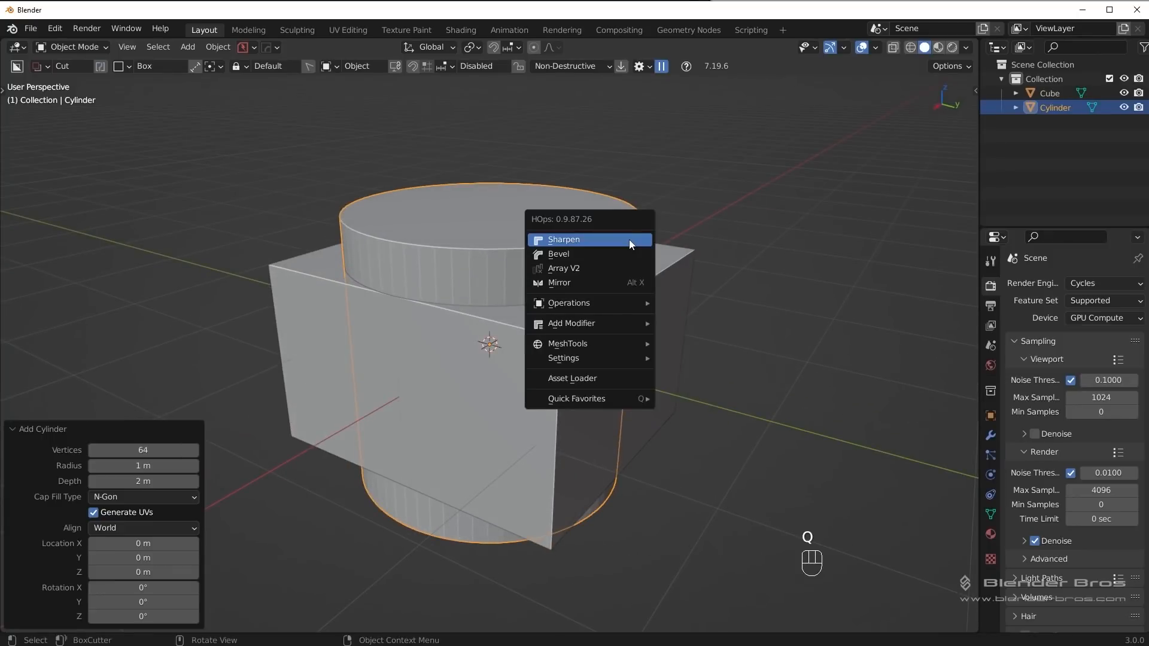
{"action": "left_click", "coordinate": [630, 240]}
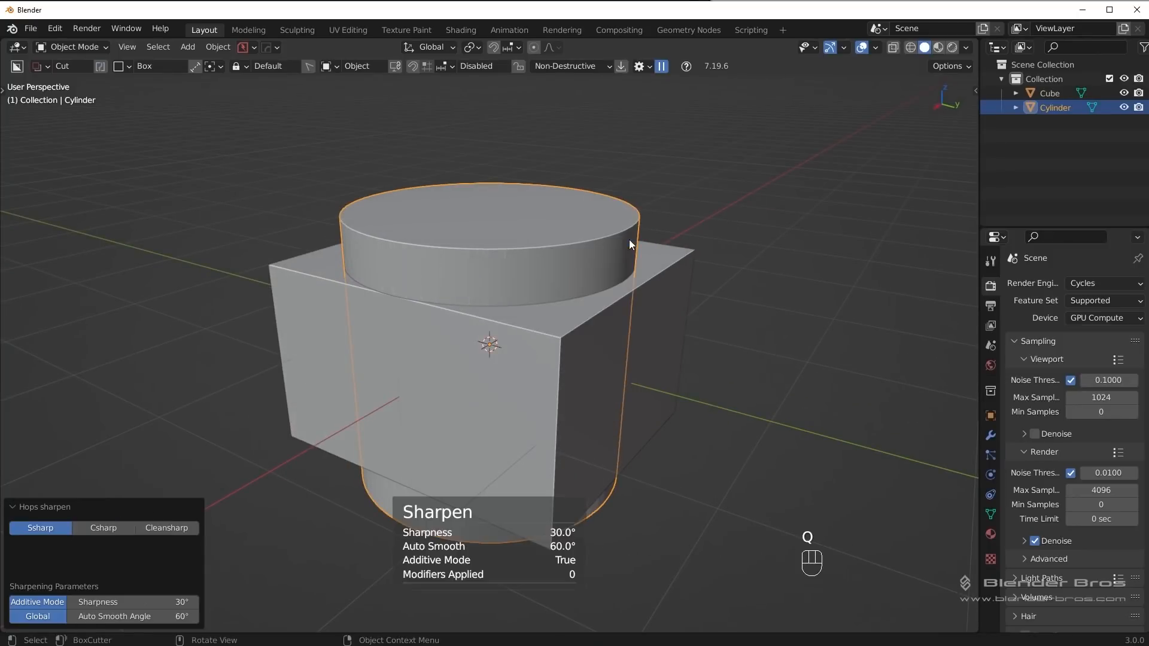
{"action": "middle_click_drag", "start_coordinate": [629, 240], "coordinate": [554, 257]}
{"action": "key", "text": "KP_3"}
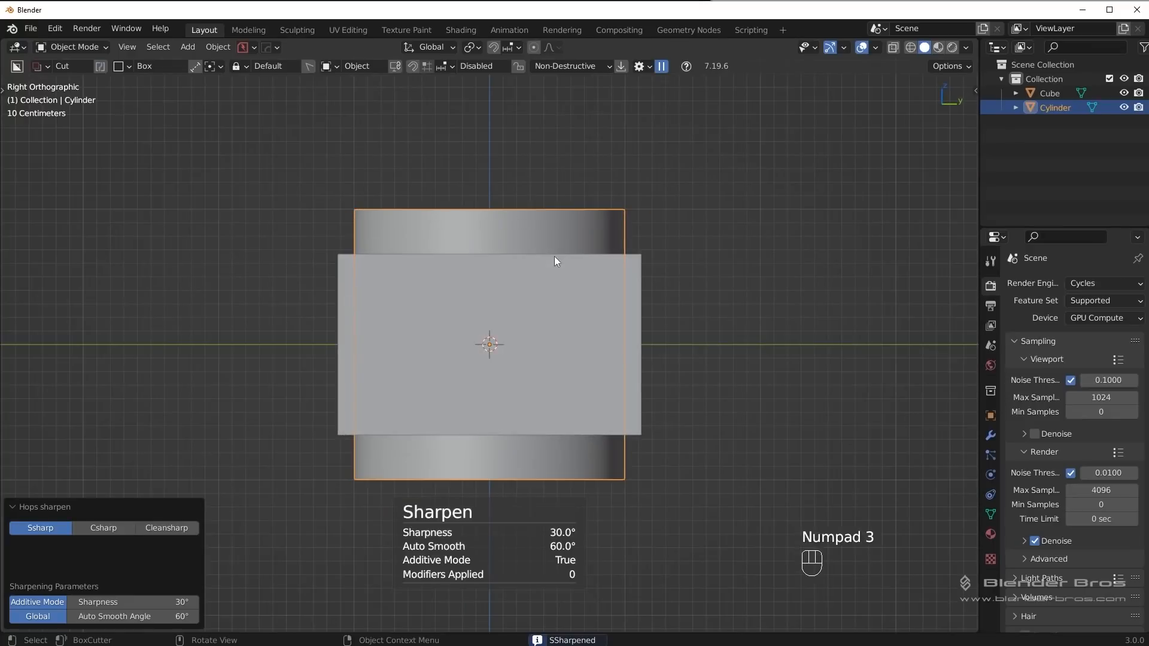
{"action": "key", "text": "ctrl+z"}
Step: Shade the cylinder smooth and enable Auto Smooth at 30° in its normals settings
{"action": "right_click", "coordinate": [648, 239]}
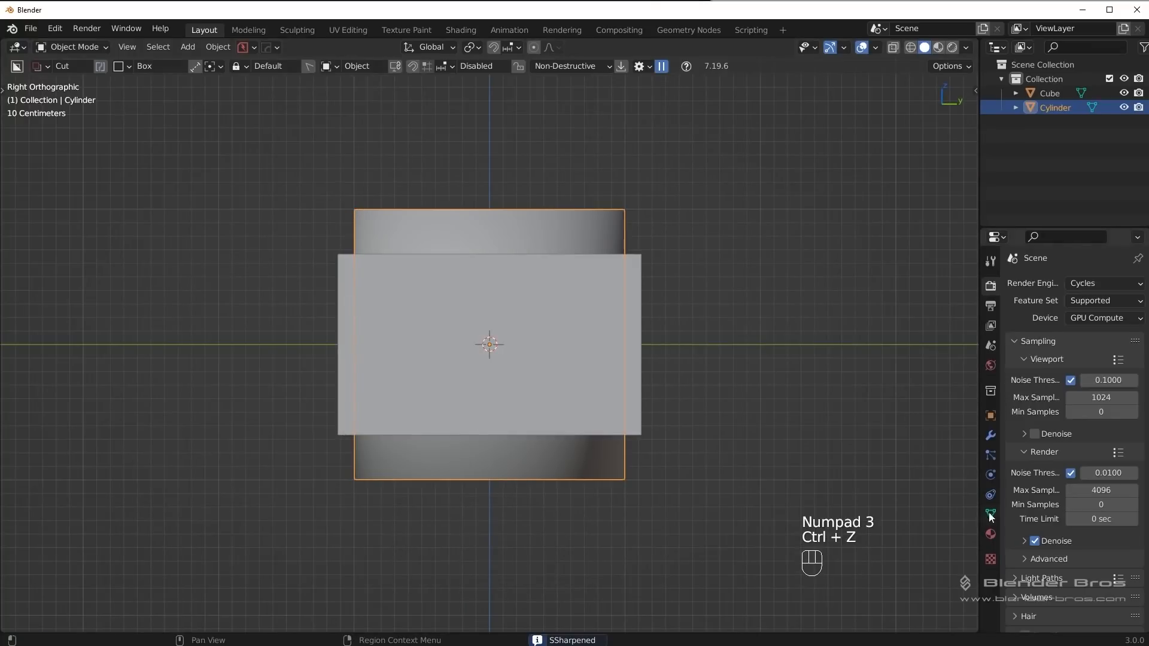
{"action": "left_click", "coordinate": [991, 515]}
{"action": "middle_click_drag", "start_coordinate": [703, 369], "coordinate": [586, 294]}
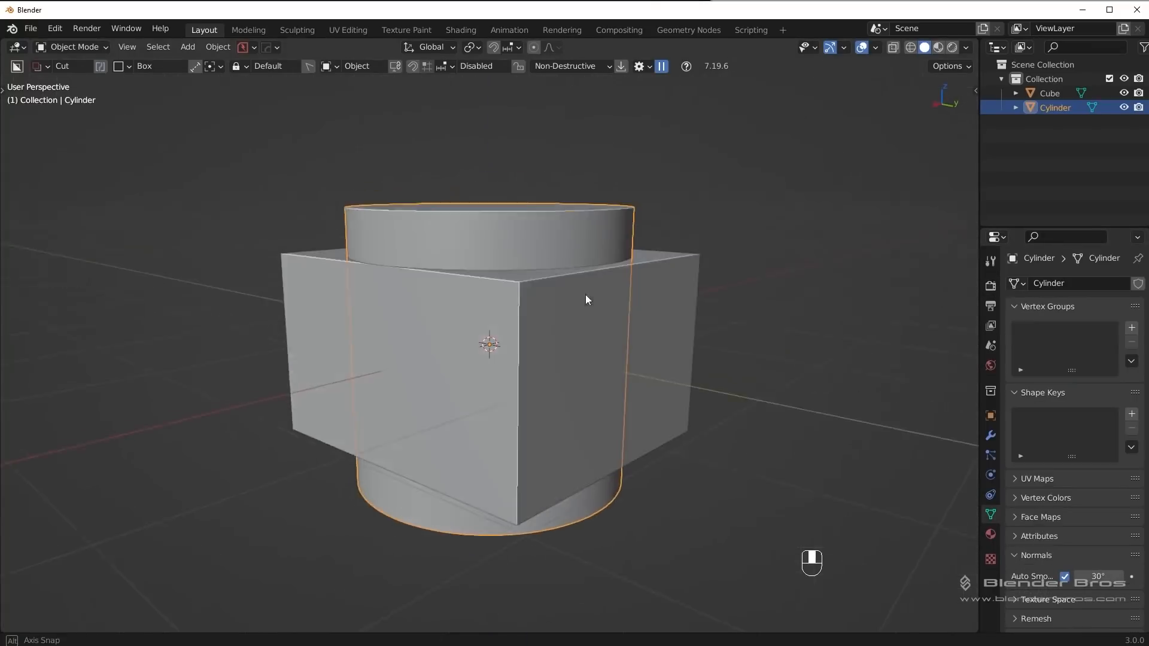
Step: Rotate the cylinder 90° about the Y axis and scale it uniformly to 0.7
{"action": "key", "text": "KP_3"}
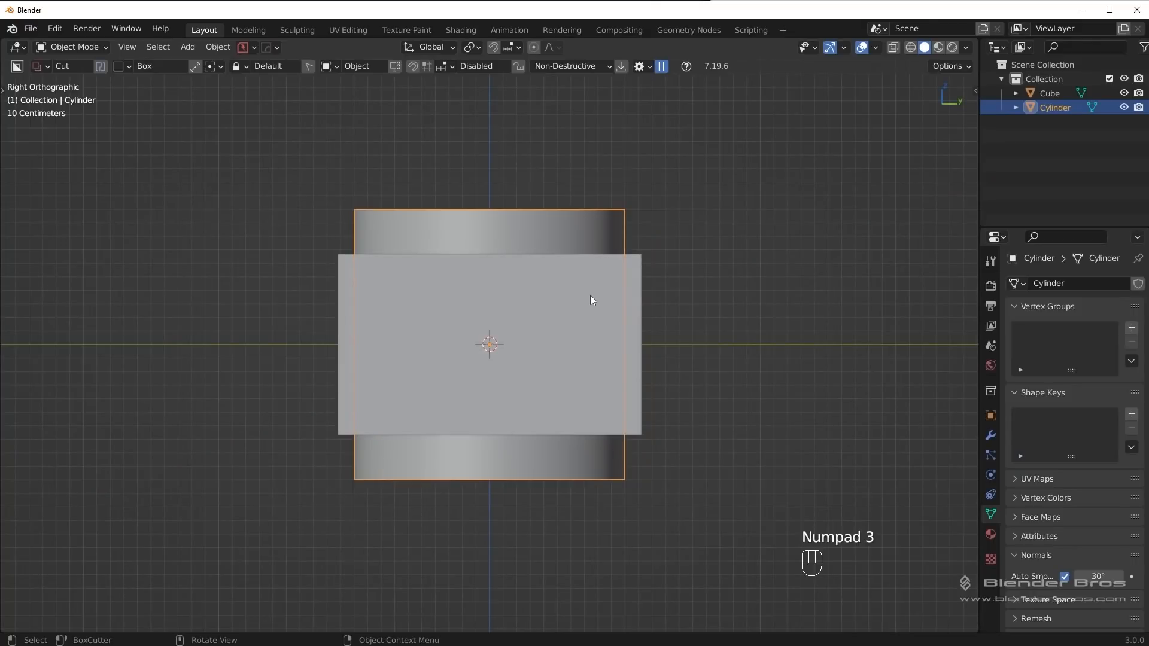
{"action": "type", "text": "ry90"}
{"action": "key", "text": "Return"}
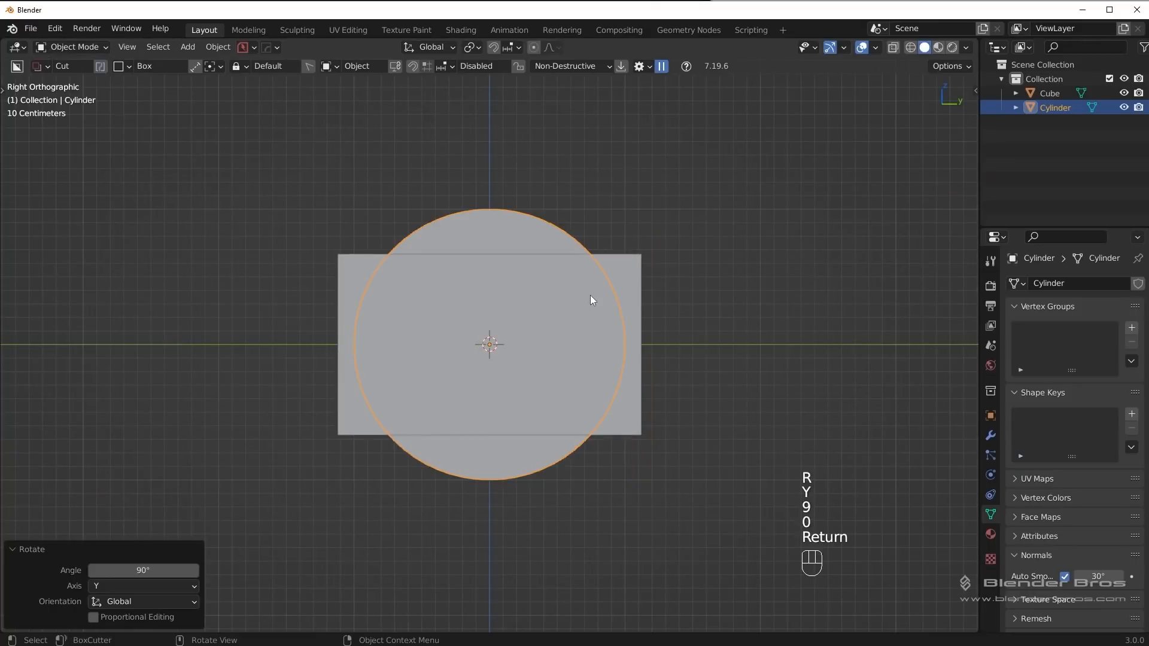
{"action": "key", "text": "s"}
{"action": "key", "text": "ctrl"}
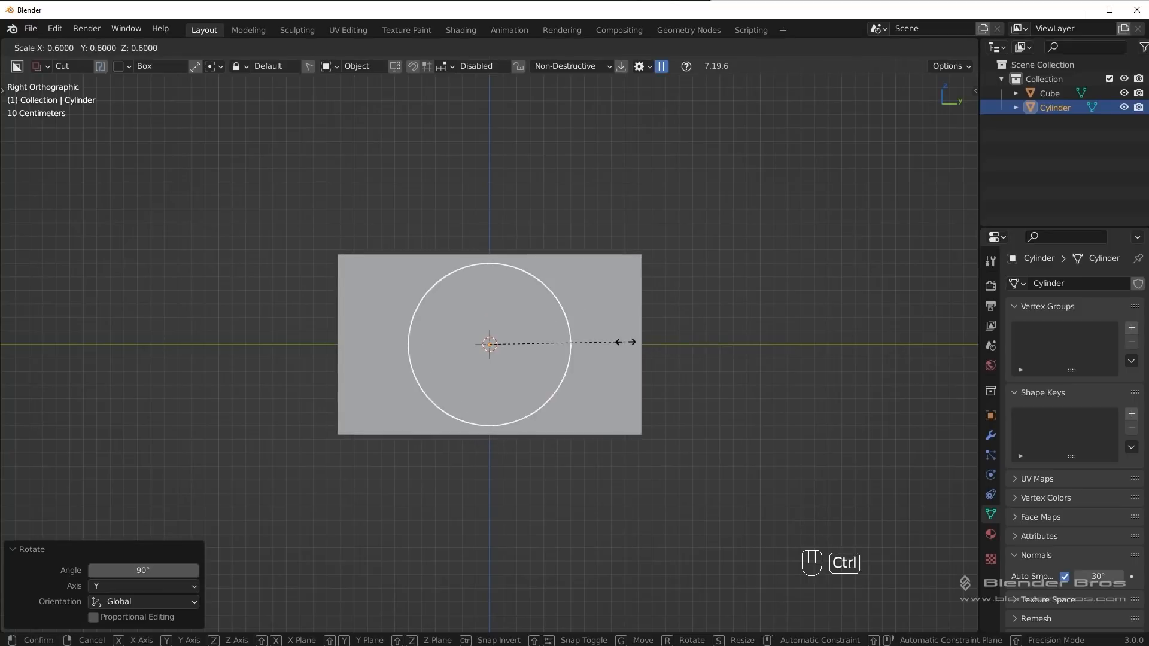
{"action": "left_click", "coordinate": [652, 341], "text": "ctrl"}
Step: Lower the cylinder 0.7 m along the Z axis to the block's lower edge
{"action": "key", "text": "g"}
{"action": "key", "text": "z"}
{"action": "key", "text": "ctrl"}
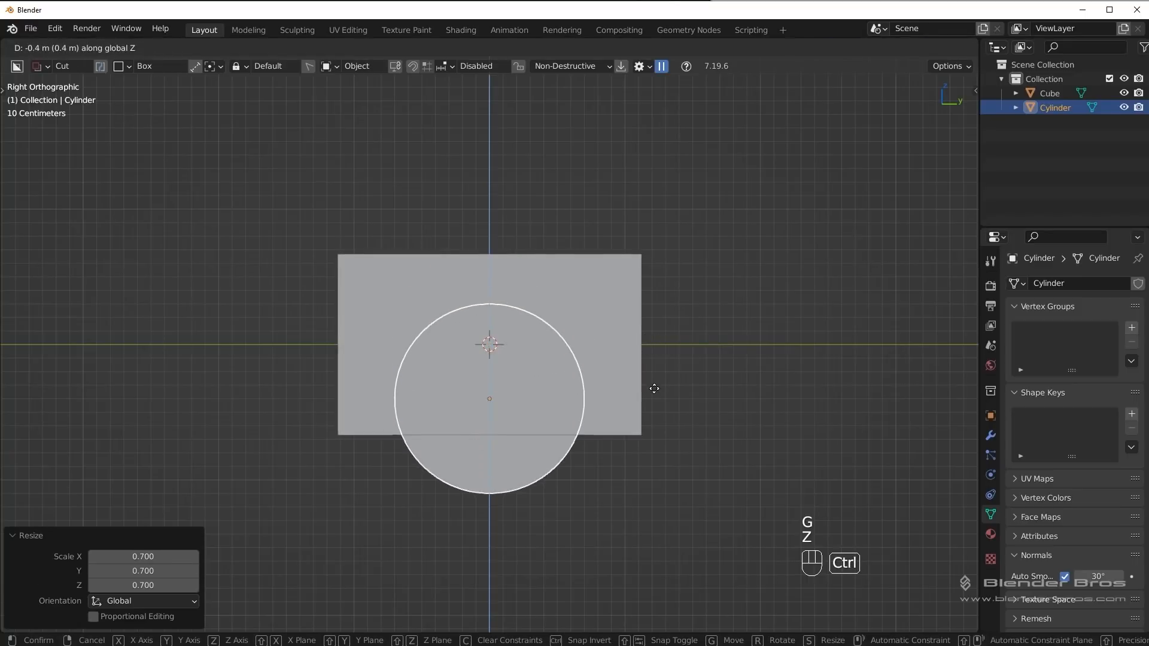
{"action": "left_click", "coordinate": [658, 428]}
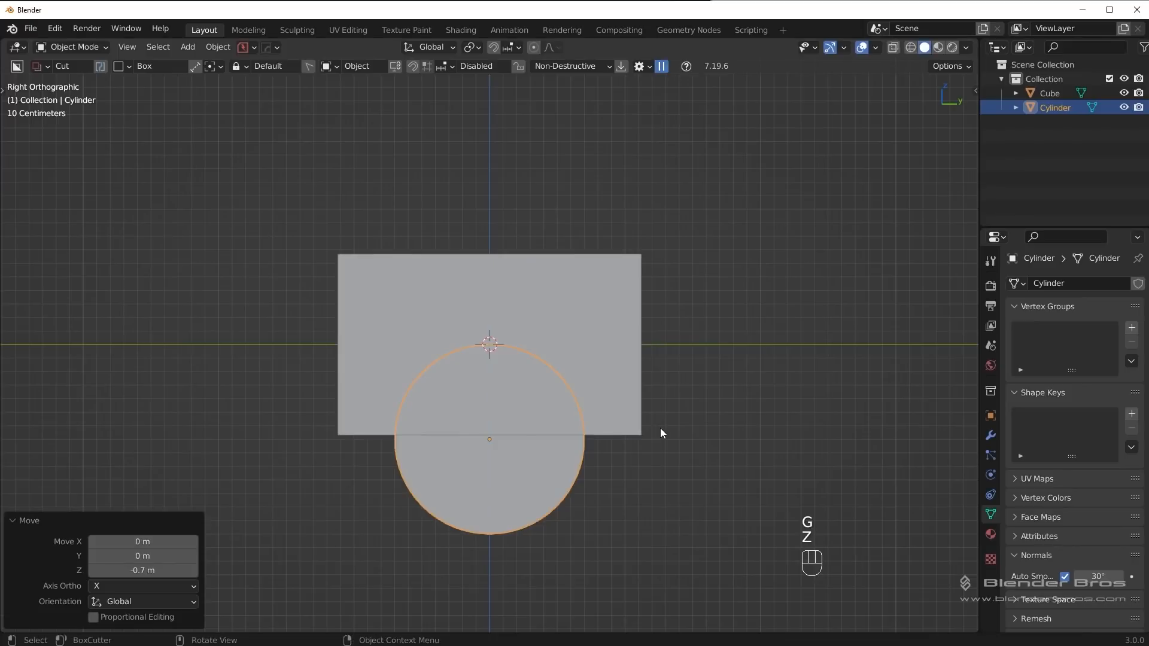
Step: Enlarge the cylinder by a factor of 1.4 and raise it about 0.035 m along Z
{"action": "key", "text": "s"}
{"action": "key", "text": "ctrl"}
{"action": "left_click", "coordinate": [736, 431], "text": "ctrl"}
{"action": "key", "text": "g"}
{"action": "key", "text": "z"}
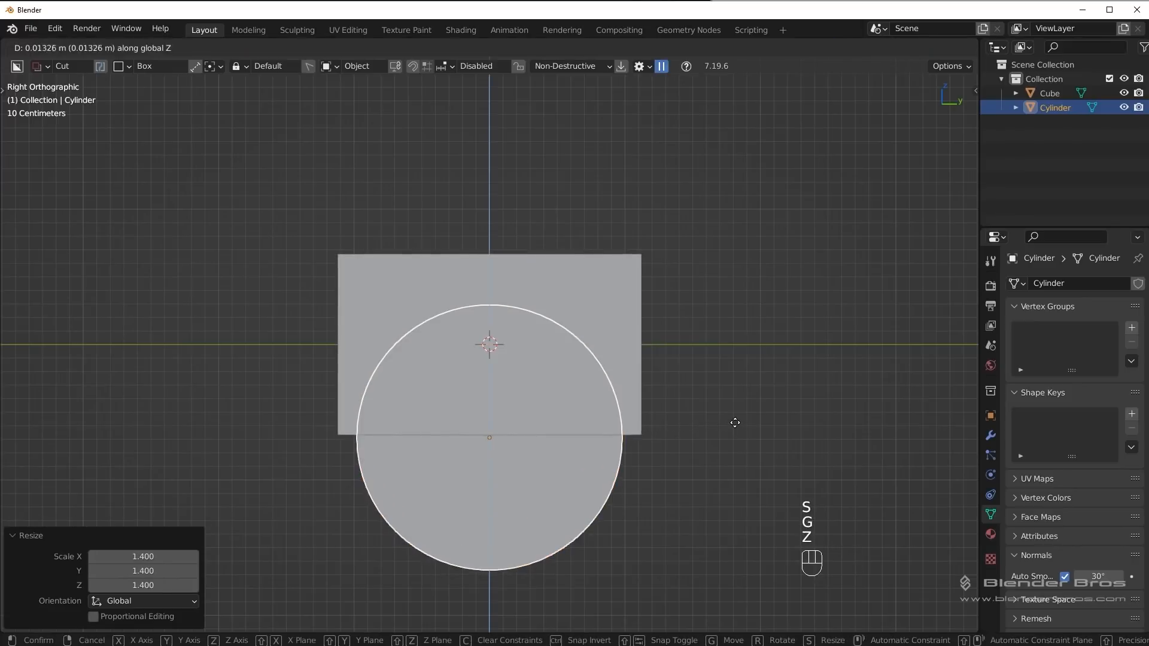
{"action": "key", "text": "shift"}
{"action": "left_click", "coordinate": [736, 416]}
Step: Shrink the cylinder by about 0.858 and slide it about 0.9 m along X so it protrudes from the block's front
{"action": "key", "text": "s"}
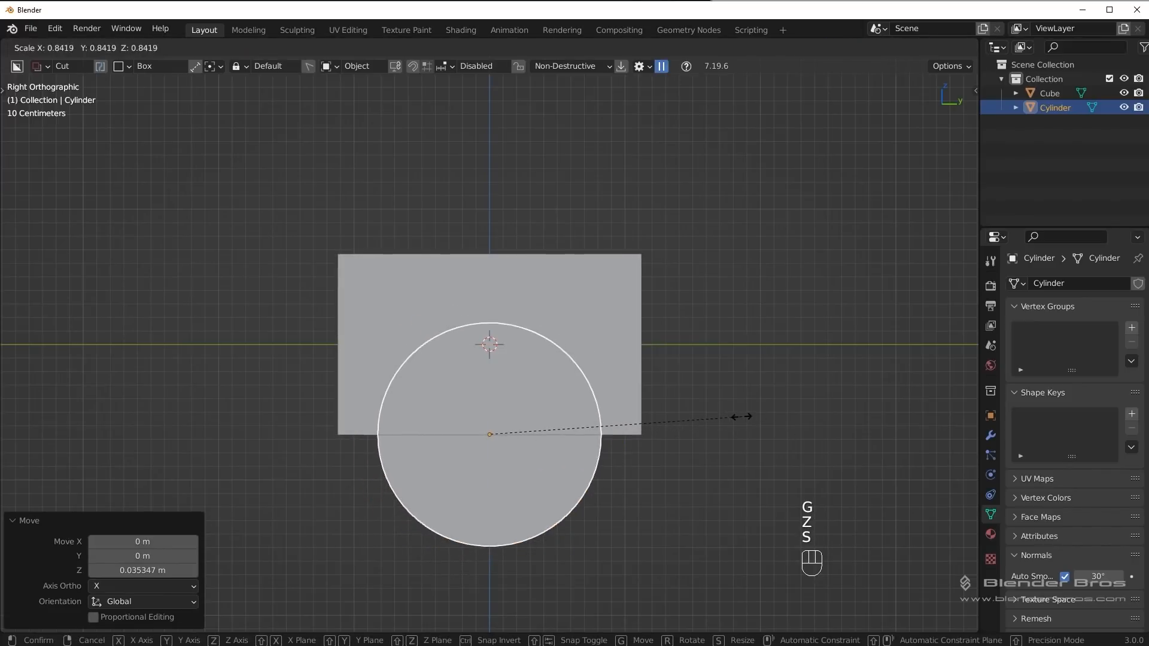
{"action": "left_click", "coordinate": [744, 415]}
{"action": "middle_click_drag", "start_coordinate": [744, 415], "coordinate": [587, 440]}
{"action": "key", "text": "g"}
{"action": "key", "text": "y"}
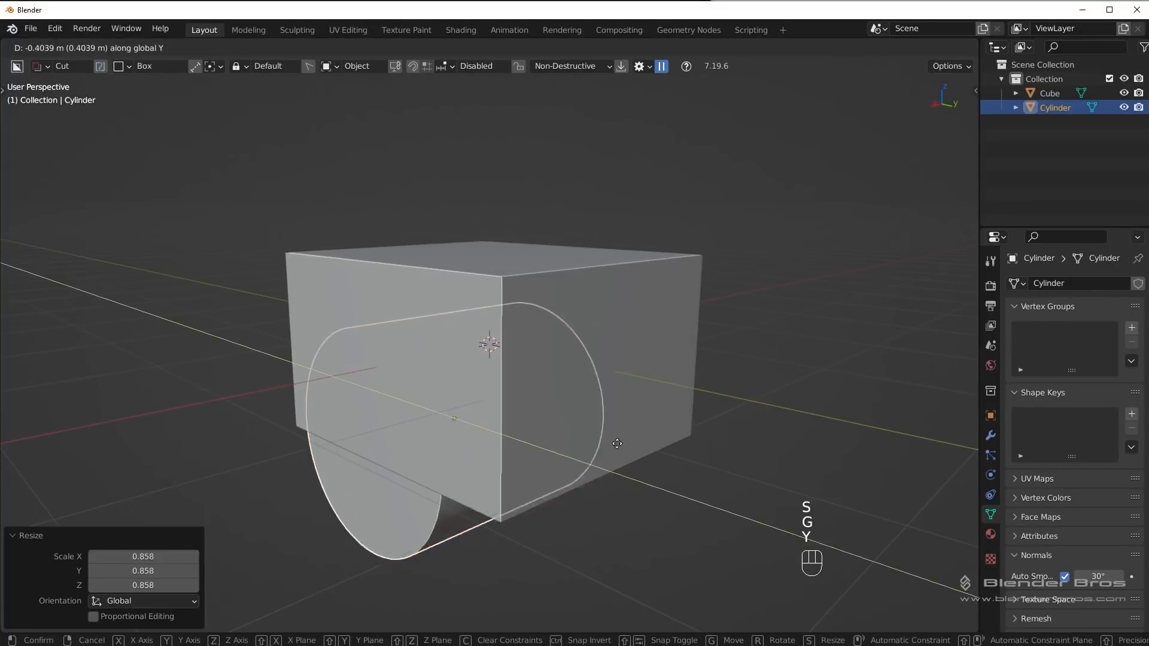
{"action": "key", "text": "x"}
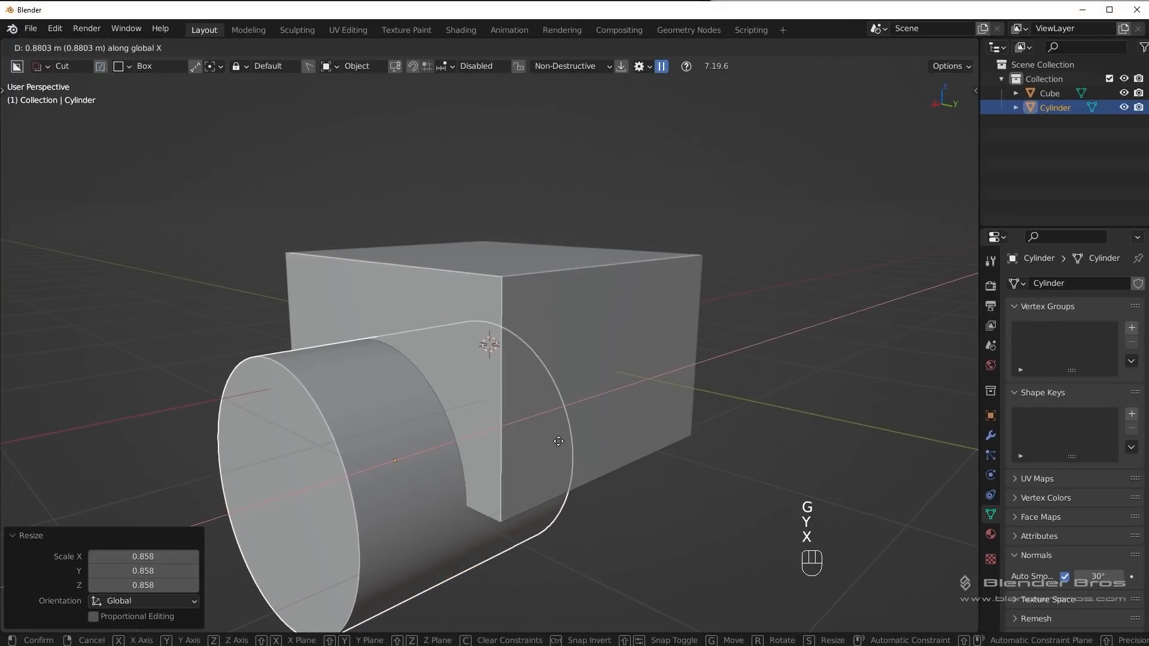
{"action": "left_click", "coordinate": [565, 439]}
Step: Bevel the cube's two bottom edges running along X with a single segment about 0.51 m wide
{"action": "middle_click_drag", "start_coordinate": [565, 439], "coordinate": [608, 545]}
{"action": "left_click", "coordinate": [651, 408]}
{"action": "key", "text": "Tab"}
{"action": "left_click", "coordinate": [557, 449]}
{"action": "middle_click_drag", "start_coordinate": [557, 450], "coordinate": [523, 421]}
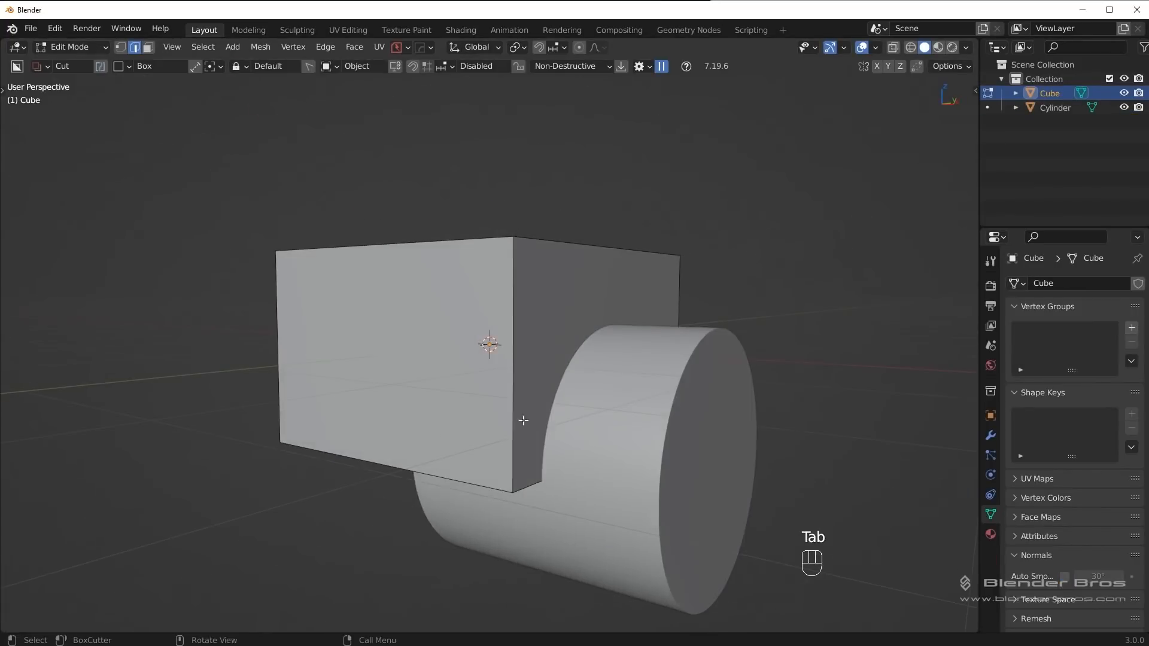
{"action": "middle_click_drag", "start_coordinate": [450, 471], "coordinate": [539, 419]}
{"action": "key", "text": "ctrl+b"}
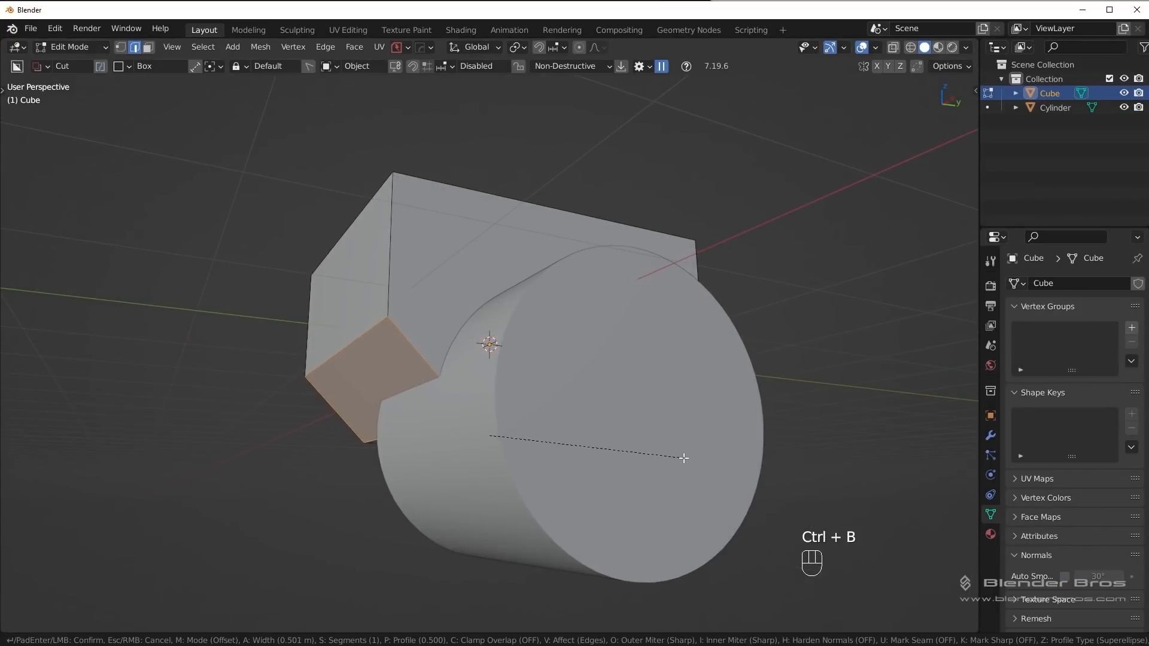
{"action": "left_click", "coordinate": [686, 459]}
{"action": "middle_click_drag", "start_coordinate": [685, 459], "coordinate": [834, 479]}
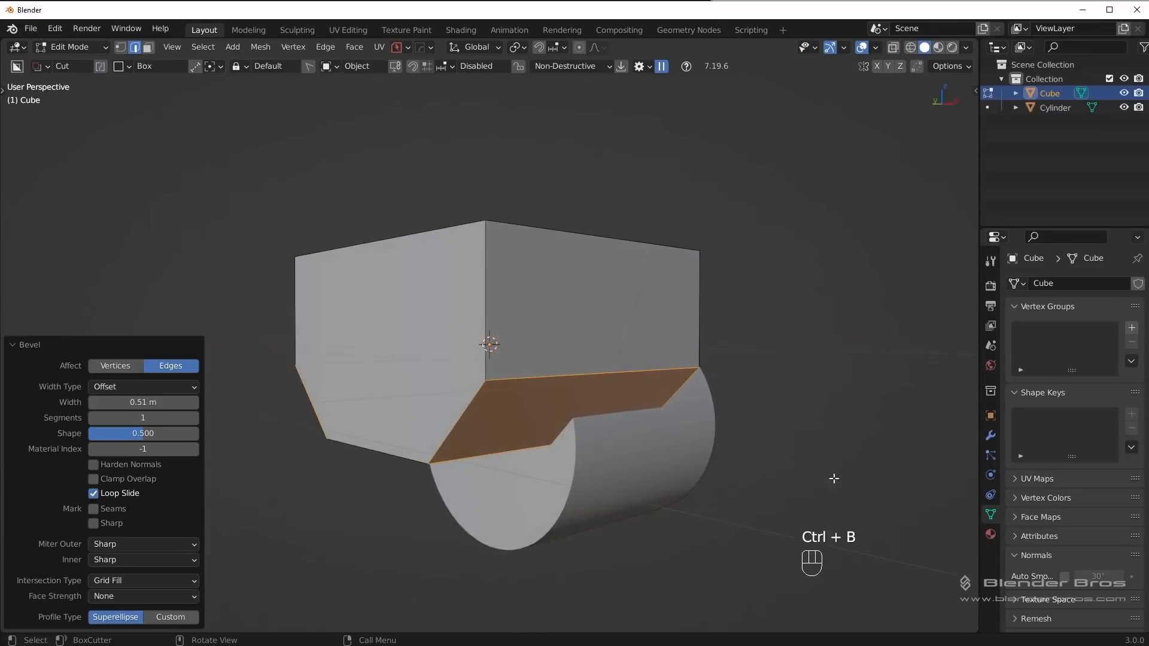
Step: Lengthen the cylinder by moving its rear end face about -1.35 m along X, past the block's back
{"action": "key", "text": "Tab"}
{"action": "left_click", "coordinate": [575, 469]}
{"action": "key", "text": "Tab"}
{"action": "middle_click_drag", "start_coordinate": [575, 469], "coordinate": [550, 472]}
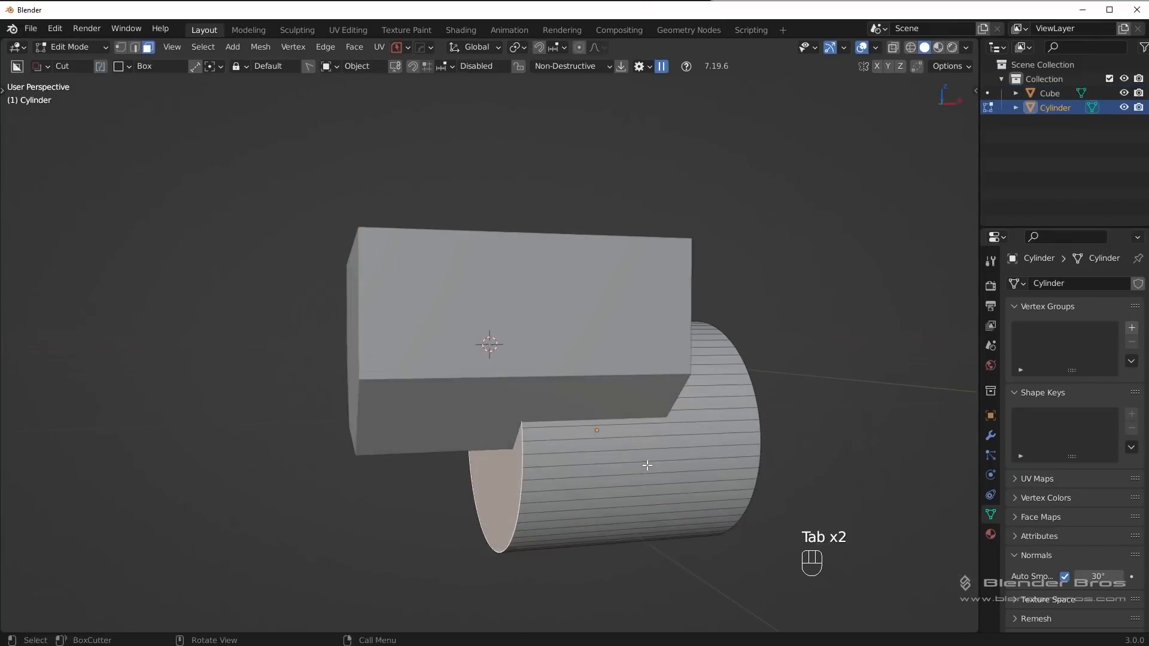
{"action": "key", "text": "g"}
{"action": "key", "text": "y"}
{"action": "key", "text": "x"}
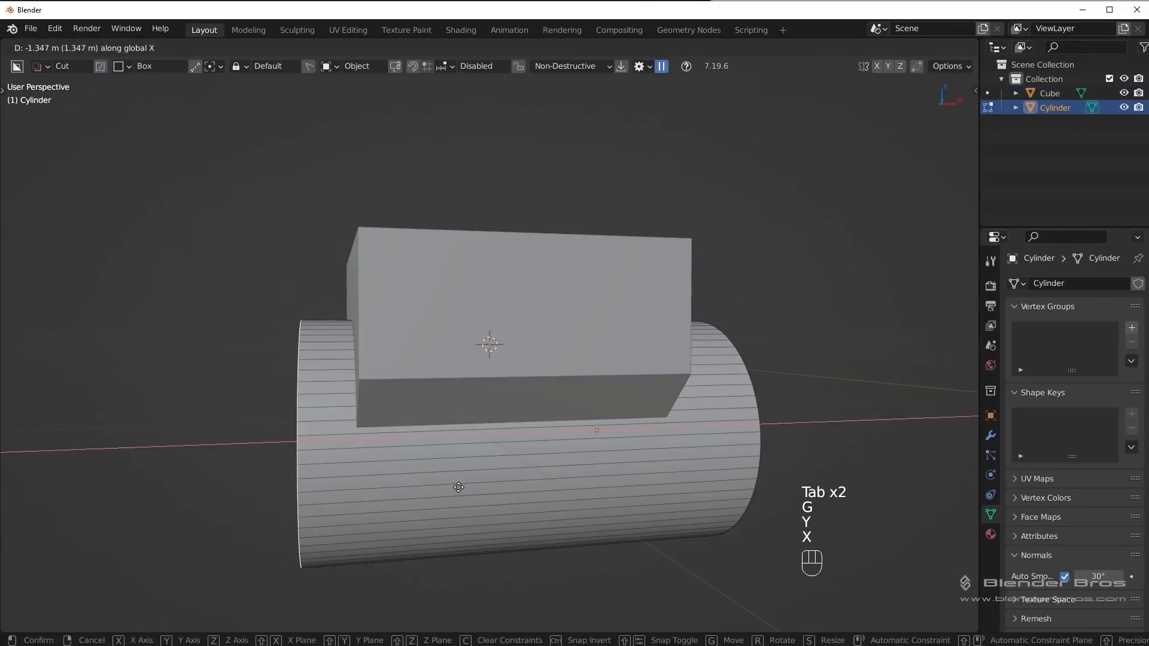
{"action": "left_click", "coordinate": [458, 488]}
Step: Bevel the cube's two edges where its long sides meet the lower chamfers, using six segments about 0.07 m wide
{"action": "key", "text": "Tab"}
{"action": "left_click", "coordinate": [443, 343]}
{"action": "middle_click_drag", "start_coordinate": [443, 343], "coordinate": [608, 367]}
{"action": "left_click", "coordinate": [613, 395]}
{"action": "key", "text": "Tab"}
{"action": "left_click", "coordinate": [538, 384]}
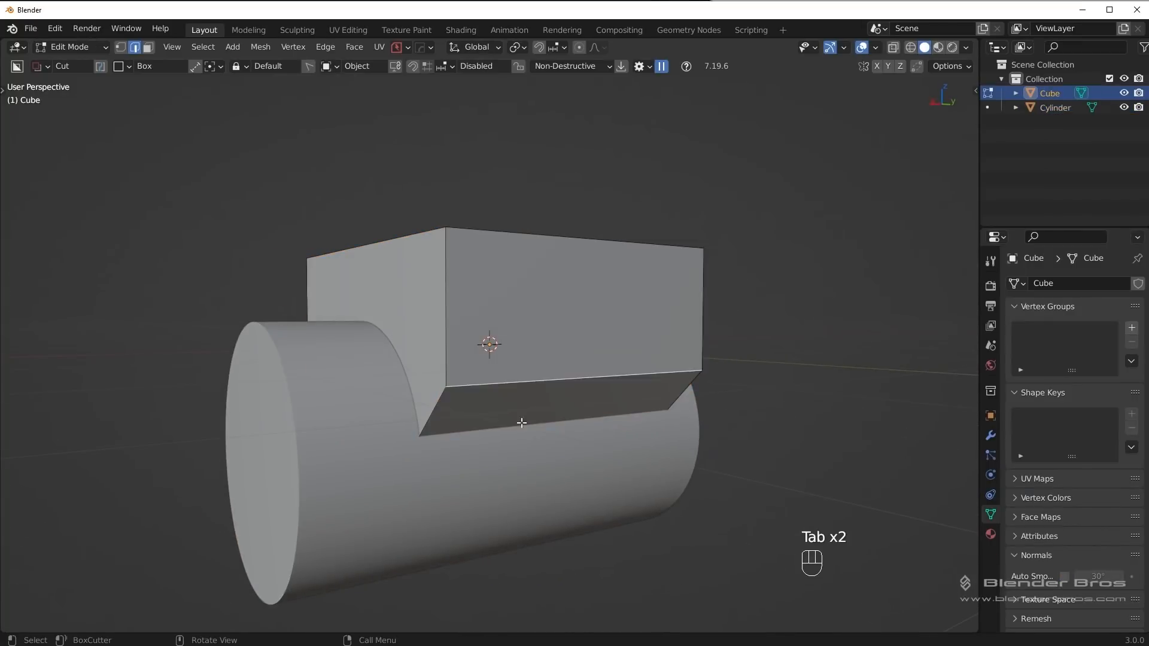
{"action": "middle_click_drag", "start_coordinate": [538, 385], "coordinate": [524, 384]}
{"action": "key", "text": "z"}
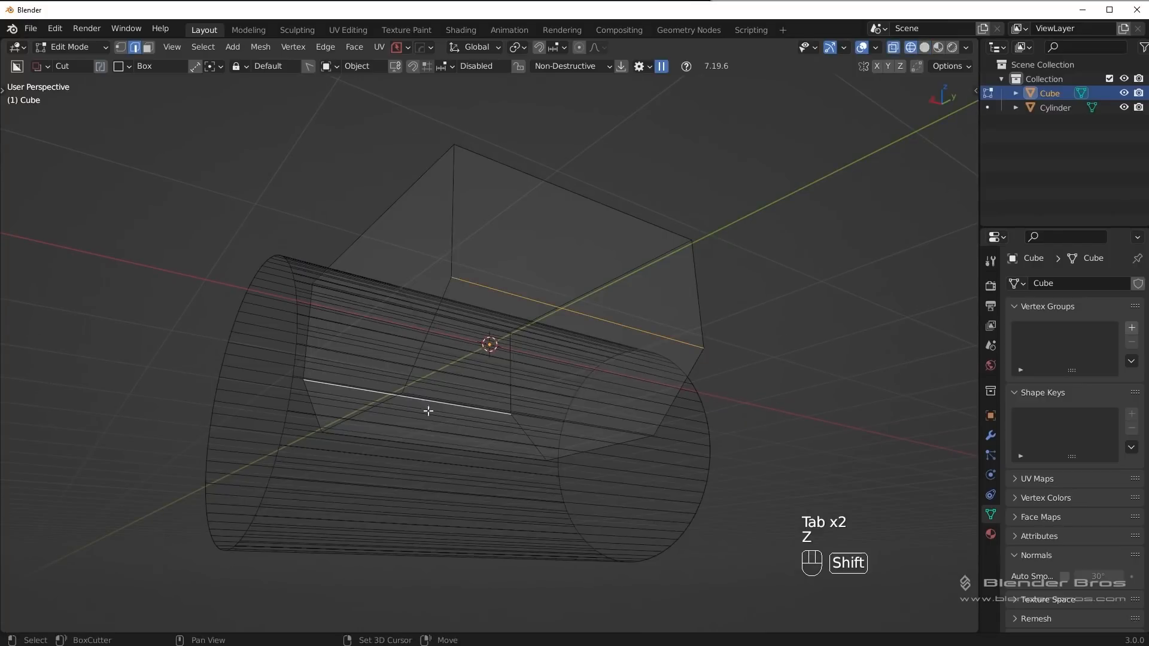
{"action": "key", "text": "alt+a"}
{"action": "middle_click_drag", "start_coordinate": [530, 412], "coordinate": [575, 444]}
{"action": "key", "text": "z"}
{"action": "middle_click_drag", "start_coordinate": [748, 466], "coordinate": [767, 472]}
{"action": "key", "text": "ctrl+b"}
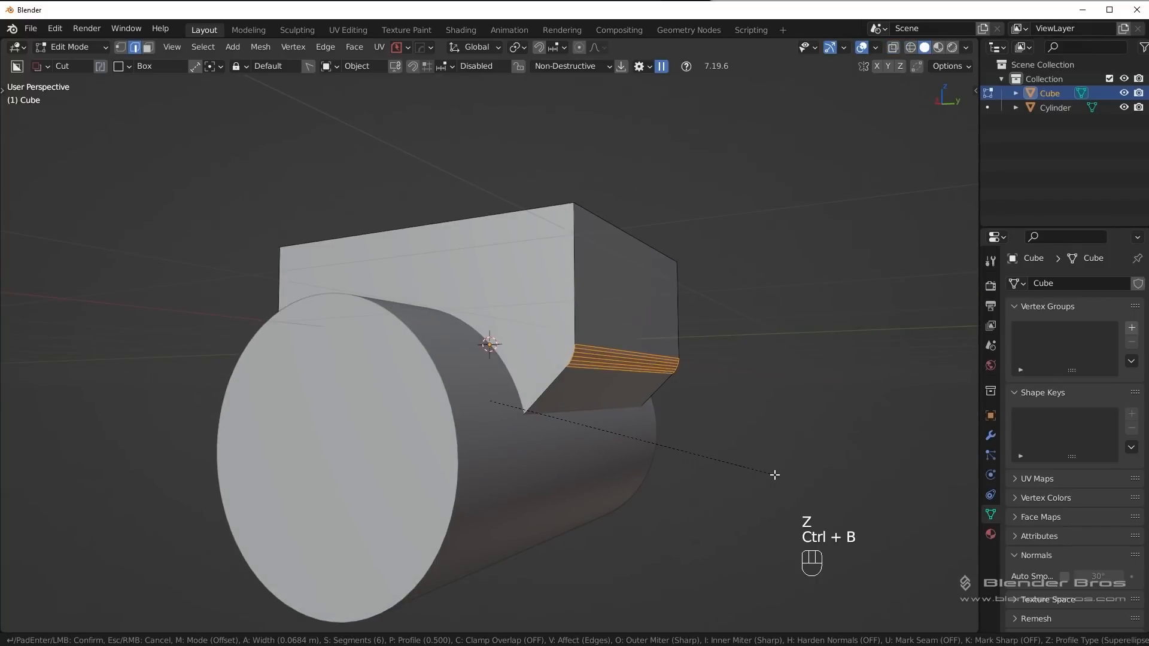
{"action": "left_click", "coordinate": [779, 476]}
{"action": "key", "text": "Tab"}
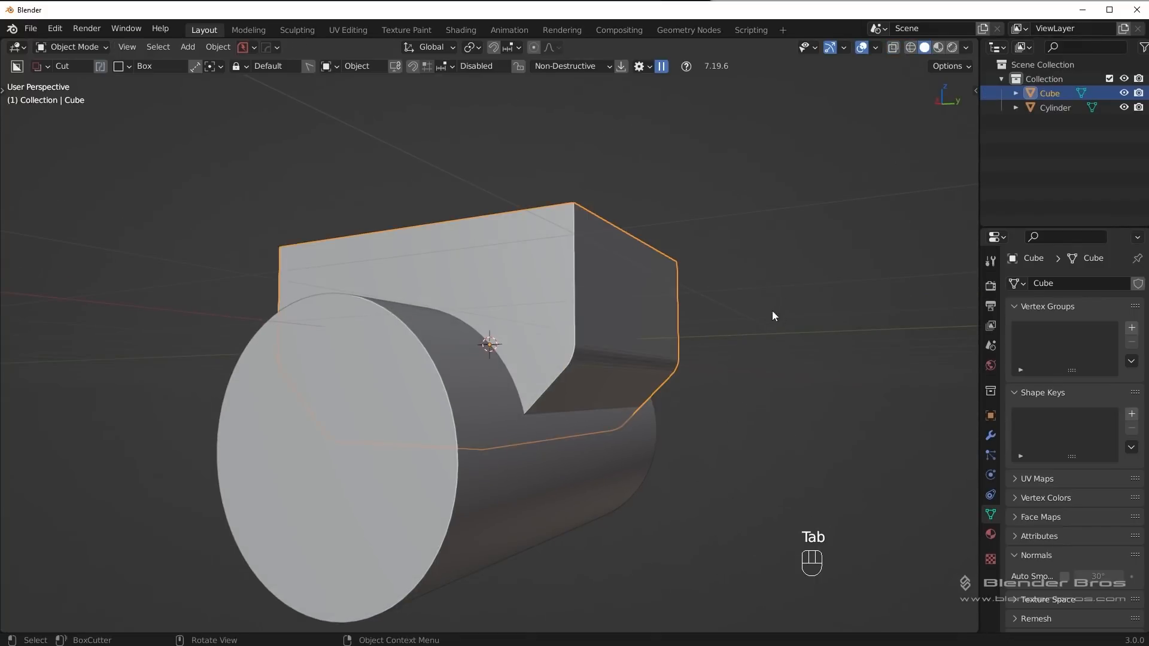
Step: Shade the beveled cube smooth with a 60° auto-smooth angle
{"action": "middle_click_drag", "start_coordinate": [772, 311], "coordinate": [702, 317]}
{"action": "key", "text": "q"}
{"action": "left_click", "coordinate": [703, 315]}
Step: Union the cylinder into the cube with the HardOps Boolean, keeping the cube as the active target
{"action": "middle_click_drag", "start_coordinate": [678, 359], "coordinate": [401, 430]}
{"action": "left_click", "coordinate": [527, 427]}
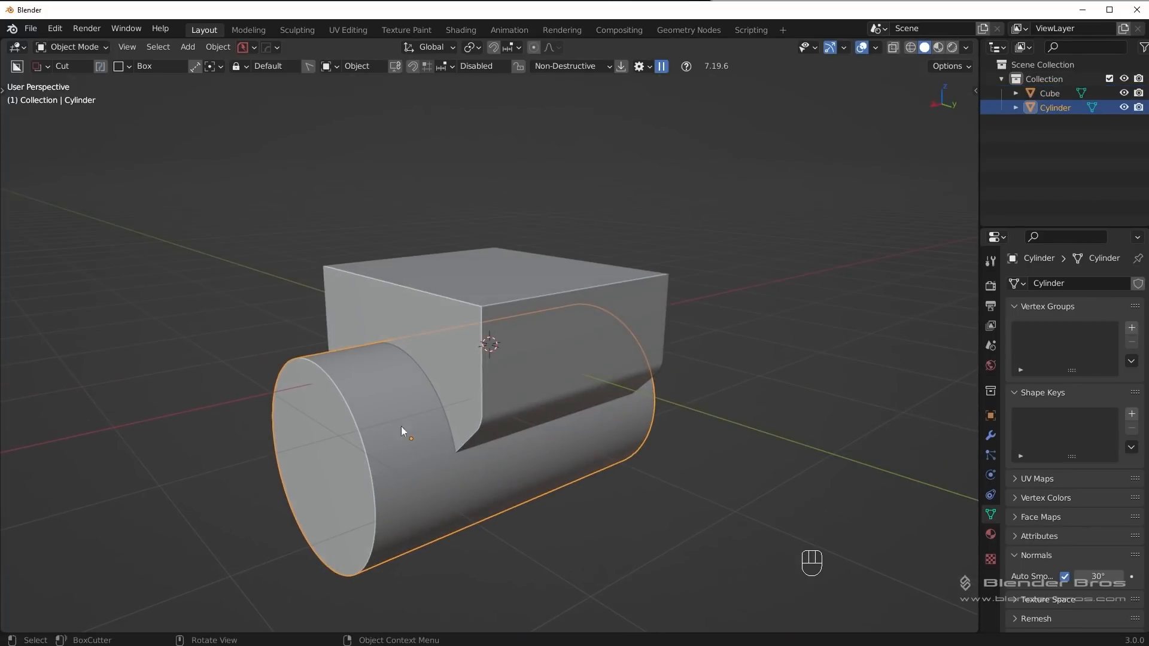
{"action": "left_click", "coordinate": [487, 316]}
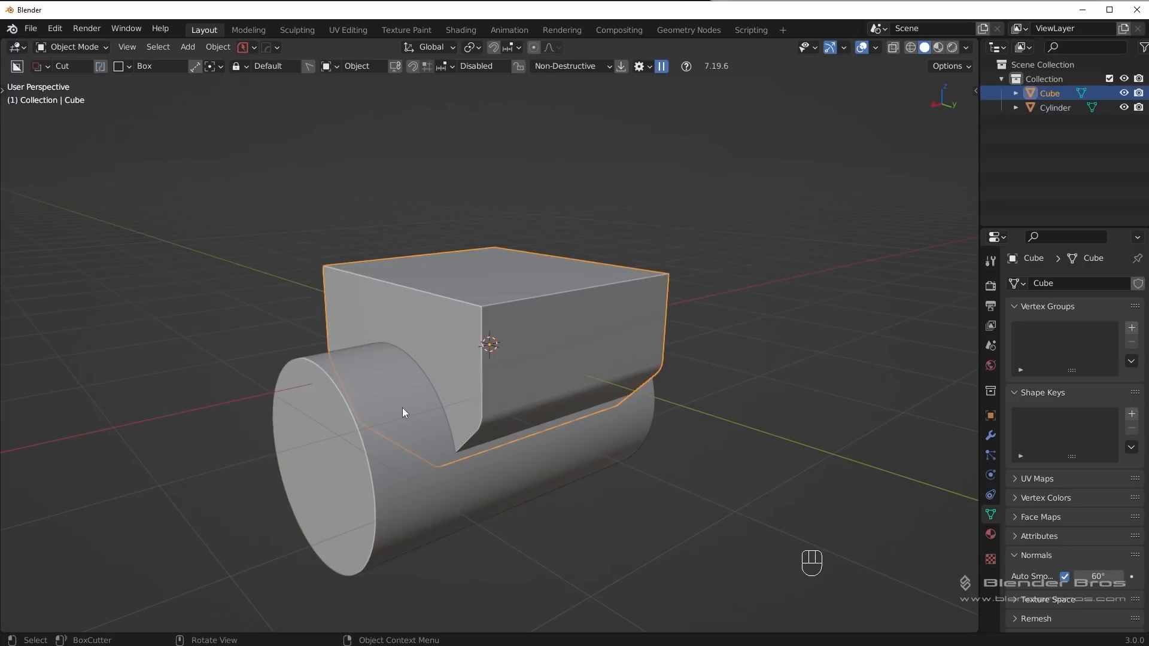
{"action": "left_click", "coordinate": [402, 407]}
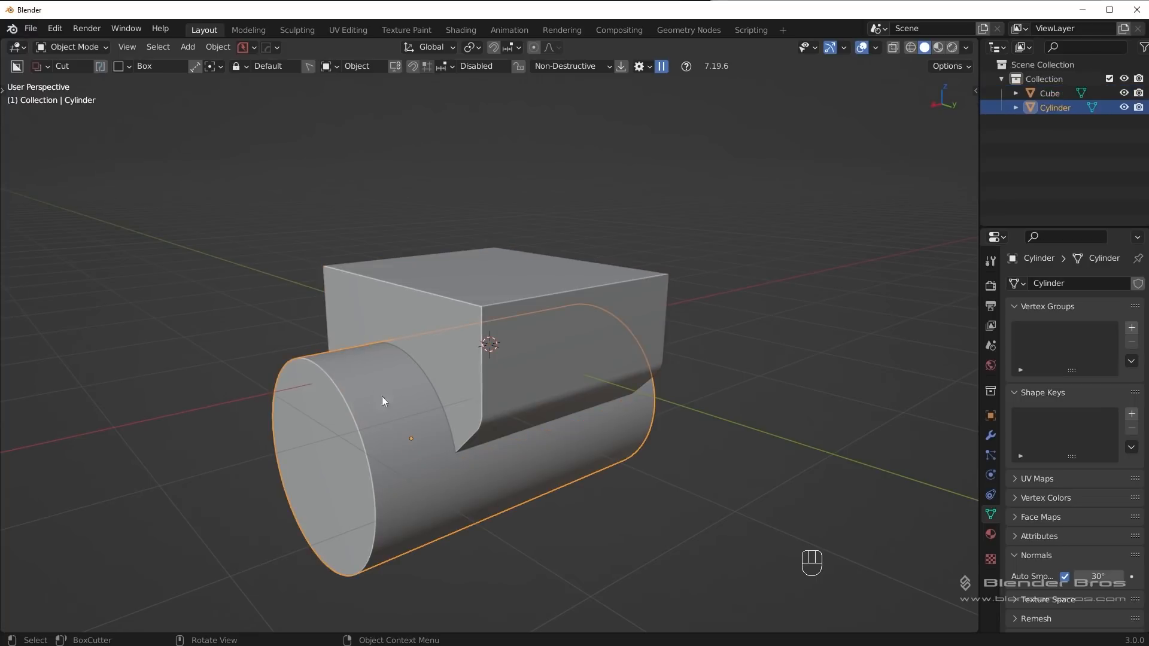
{"action": "left_click", "coordinate": [518, 309], "text": "shift"}
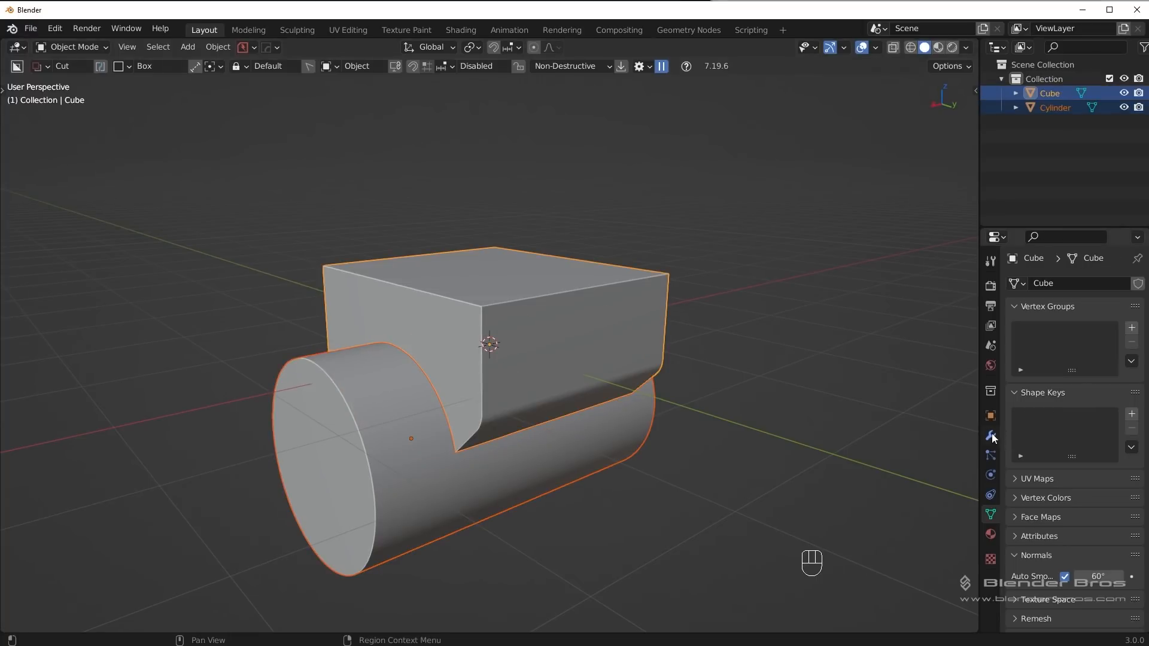
{"action": "middle_click_drag", "start_coordinate": [397, 255], "coordinate": [578, 263]}
{"action": "key", "text": "q"}
{"action": "mouse_move", "coordinate": [503, 312]}
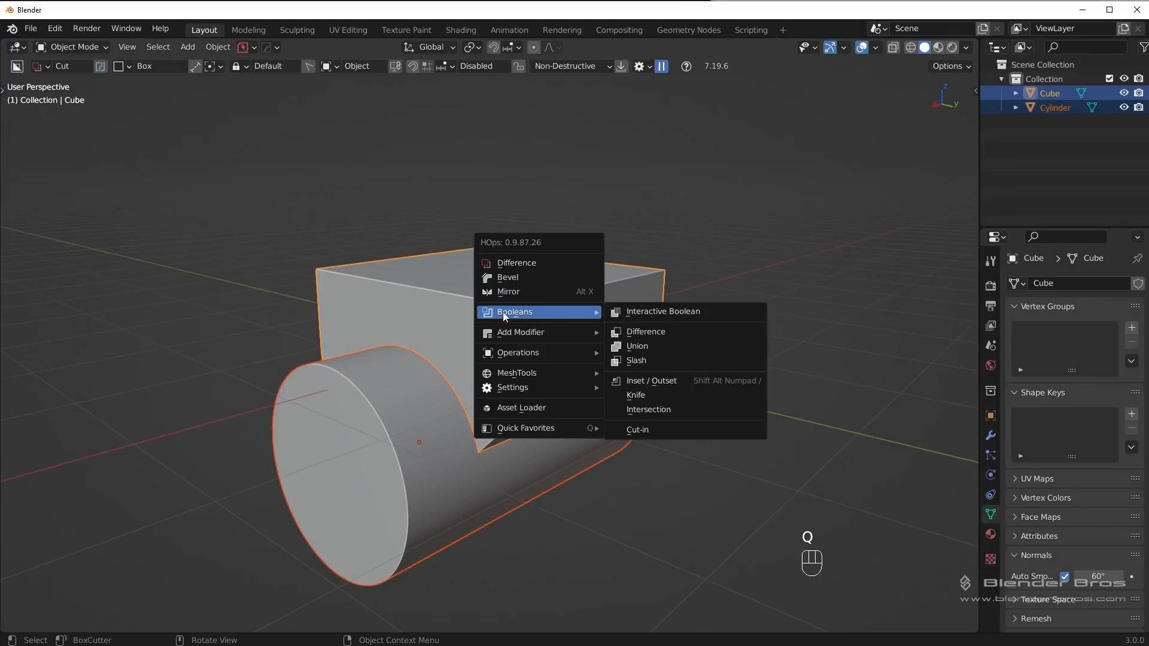
{"action": "left_click", "coordinate": [656, 347]}
Step: Hide the cylinder cutter and inspect the shading where the block meets the cylindrical body
{"action": "middle_click_drag", "start_coordinate": [641, 354], "coordinate": [707, 420]}
{"action": "scroll", "coordinate": [527, 395], "scroll_direction": "up", "scroll_amount": 4}
{"action": "scroll", "coordinate": [521, 377], "scroll_direction": "up", "scroll_amount": 3}
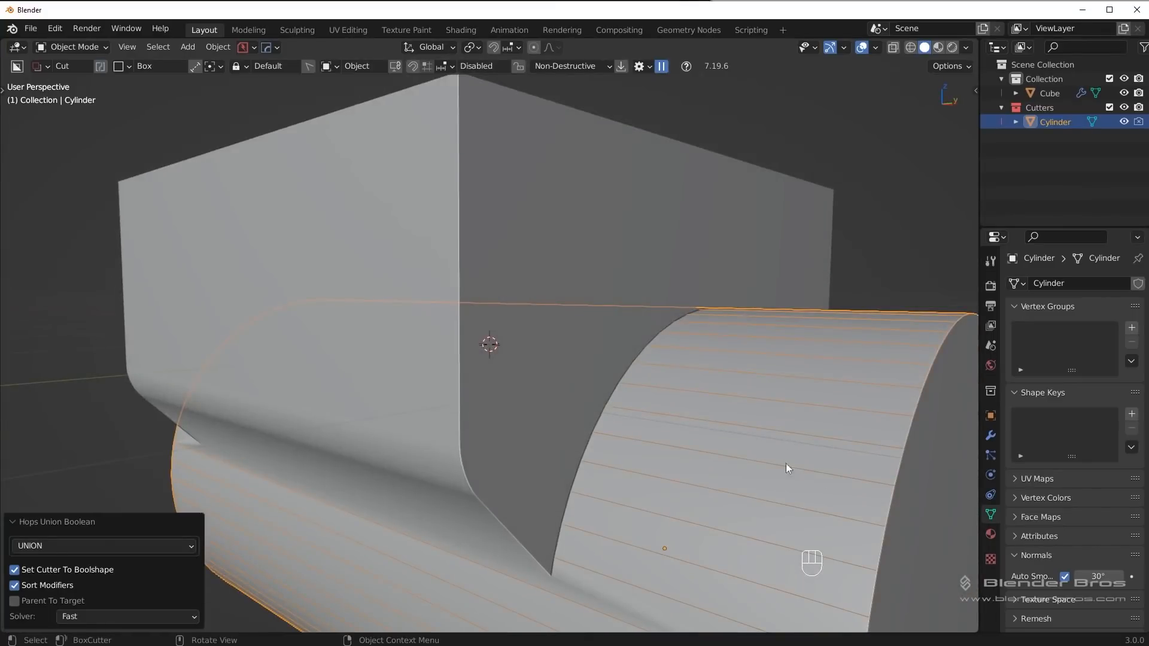
{"action": "middle_click_drag", "start_coordinate": [786, 463], "coordinate": [626, 400]}
{"action": "key", "text": "h"}
{"action": "middle_click_drag", "start_coordinate": [651, 465], "coordinate": [689, 434]}
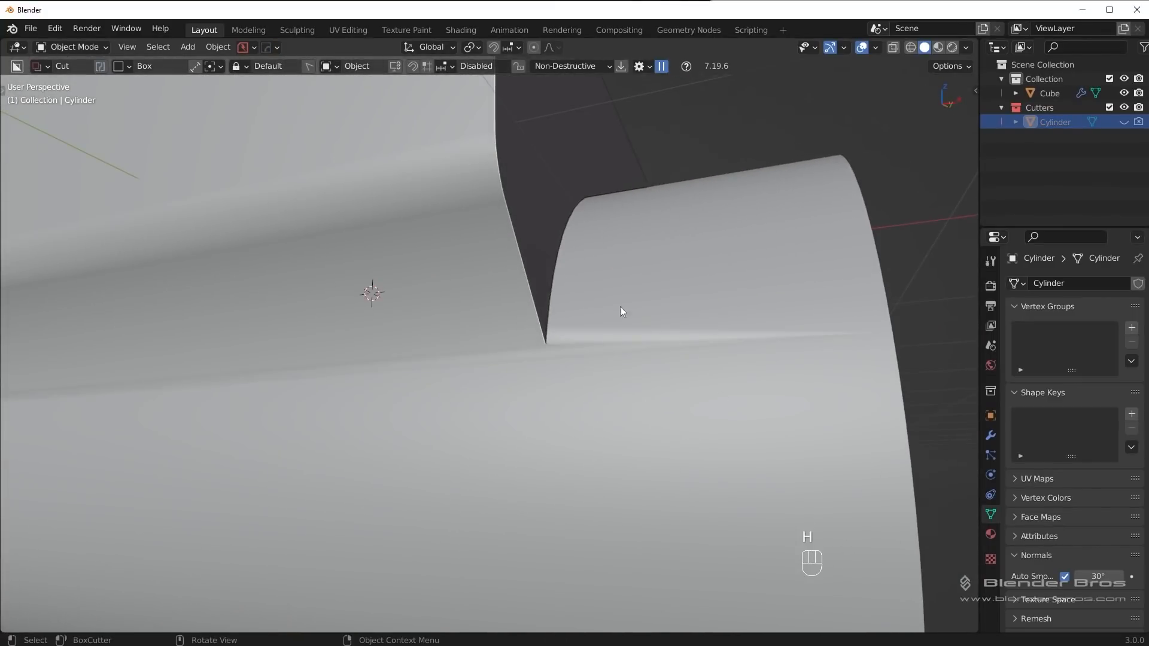
{"action": "middle_click_drag", "start_coordinate": [620, 306], "coordinate": [529, 333]}
{"action": "scroll", "coordinate": [533, 389], "scroll_direction": "down", "scroll_amount": 4}
Step: Compare the cube with and without its Boolean modifier, and apply that modifier
{"action": "left_click", "coordinate": [613, 355]}
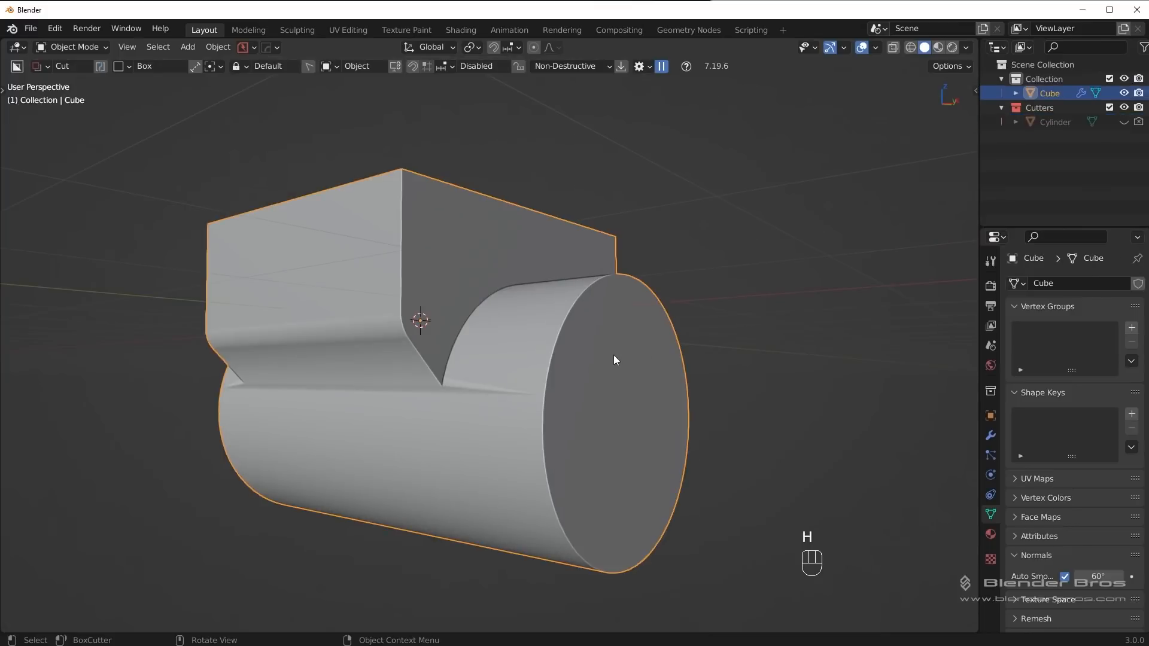
{"action": "left_click", "coordinate": [991, 437]}
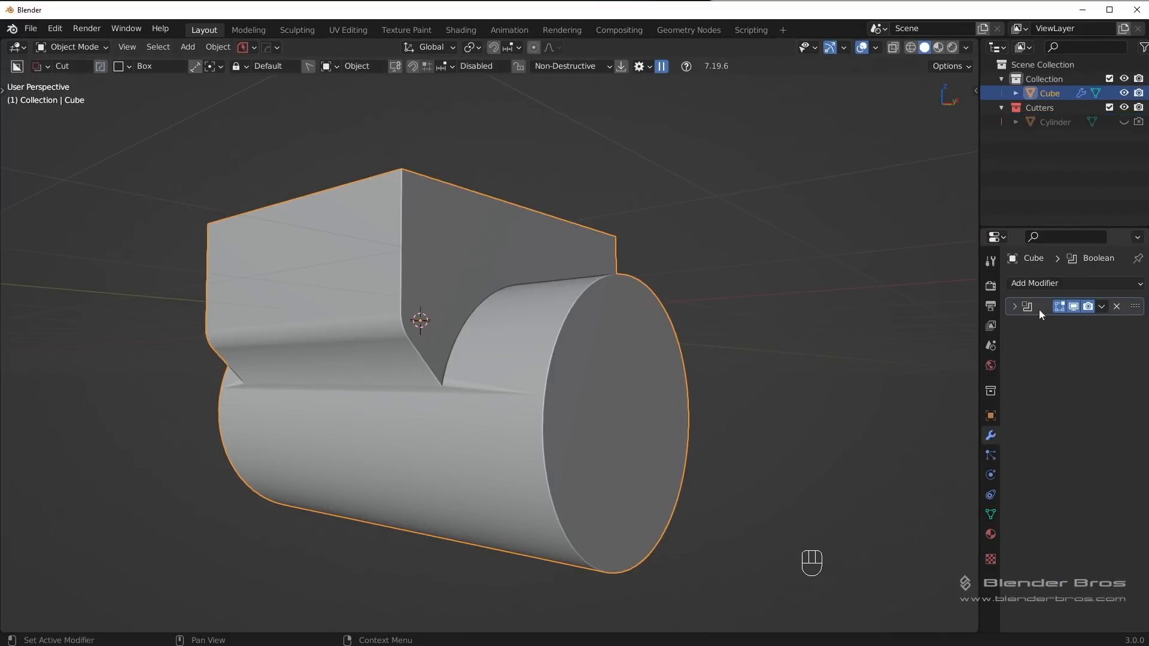
{"action": "left_click_drag", "start_coordinate": [977, 311], "coordinate": [915, 312]}
{"action": "left_click", "coordinate": [1073, 306]}
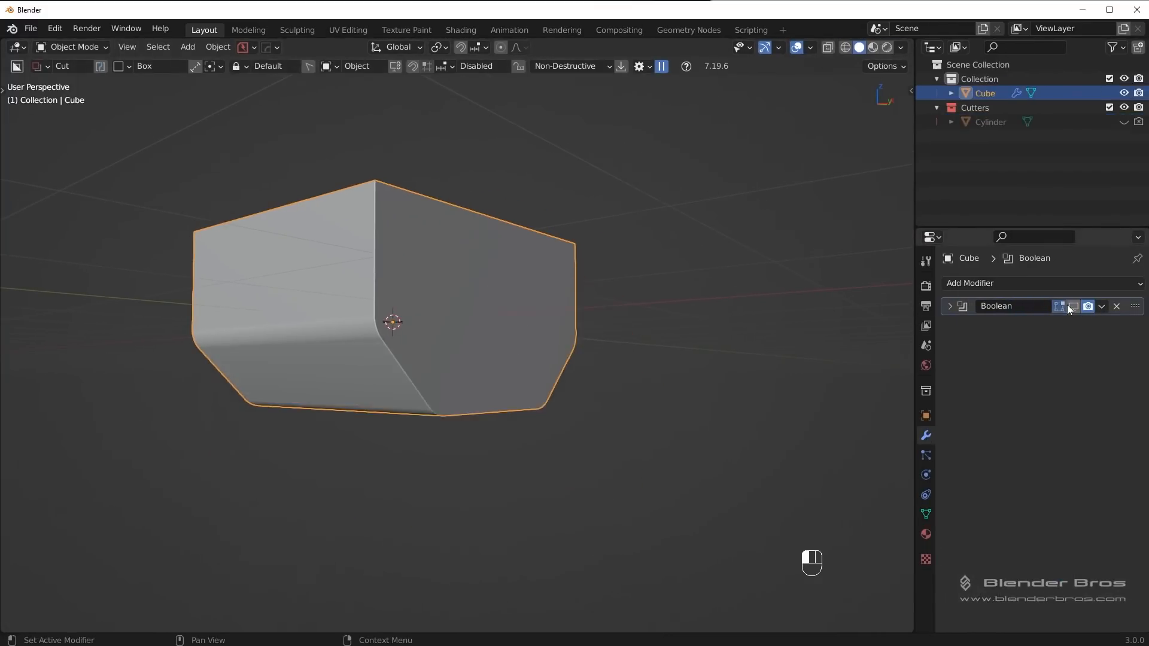
{"action": "left_click", "coordinate": [1072, 305]}
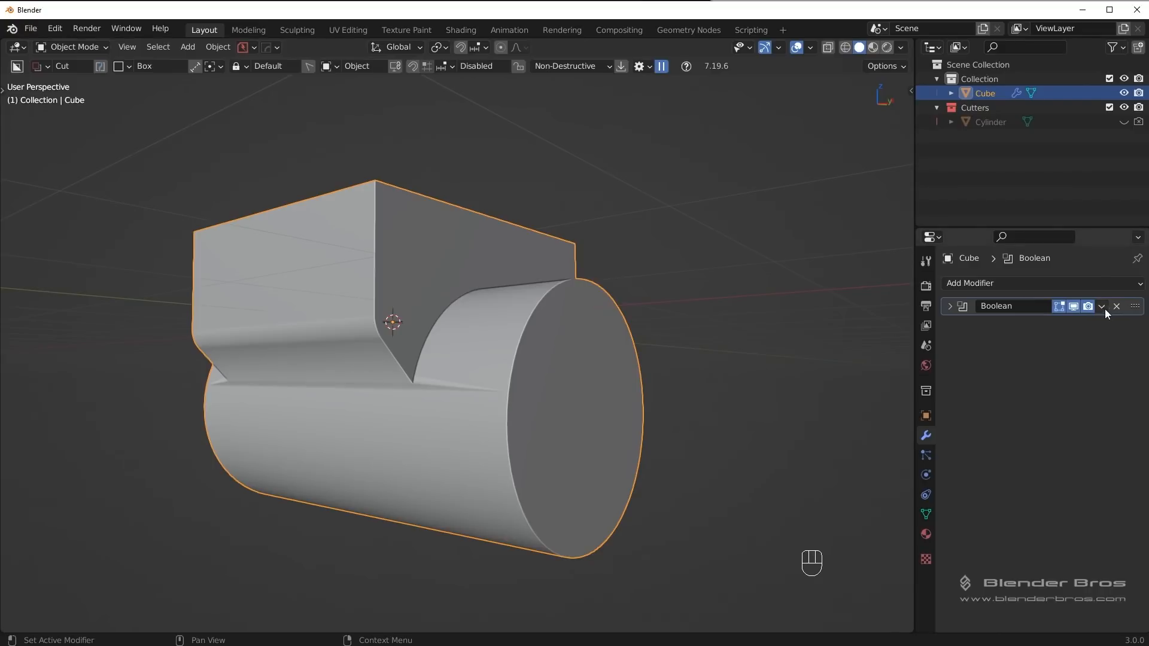
{"action": "left_click", "coordinate": [1103, 307]}
{"action": "left_click", "coordinate": [1088, 320]}
Step: Set the merged mesh's auto-smooth angle to 30°
{"action": "left_click", "coordinate": [926, 515]}
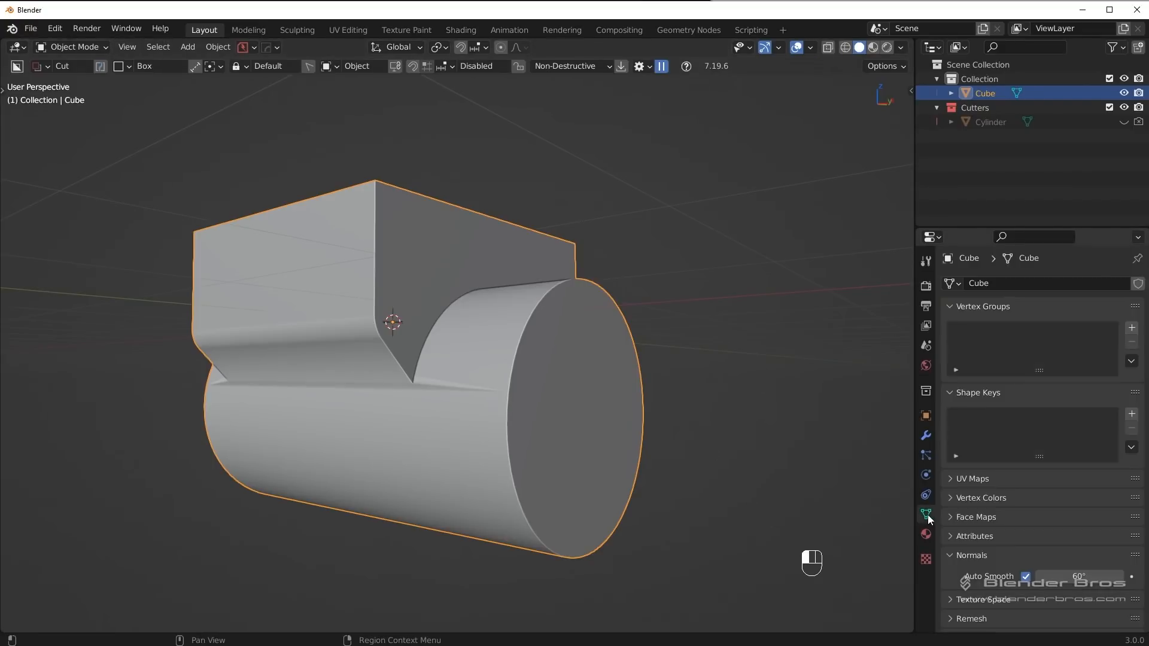
{"action": "left_click", "coordinate": [971, 556]}
{"action": "double_click", "coordinate": [1072, 576]}
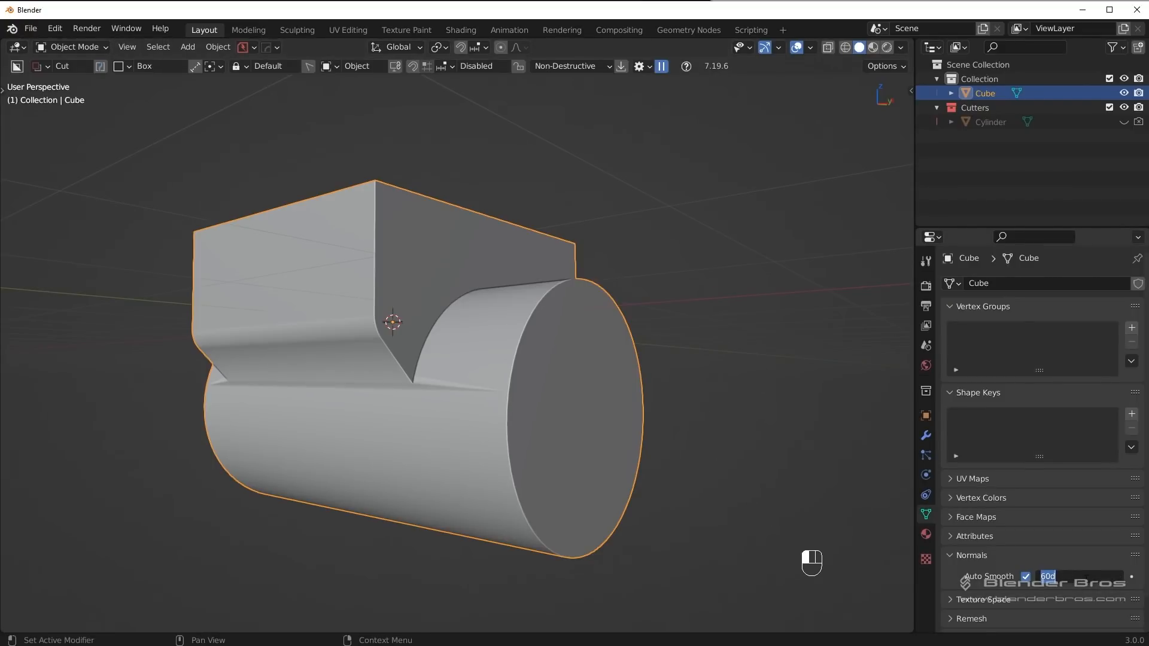
{"action": "type", "text": "30"}
{"action": "key", "text": "Return"}
Step: Select the round end face of the protruding cylinder in Edit Mode
{"action": "middle_click_drag", "start_coordinate": [629, 311], "coordinate": [539, 474]}
{"action": "key", "text": "Tab"}
{"action": "left_click", "coordinate": [580, 452]}
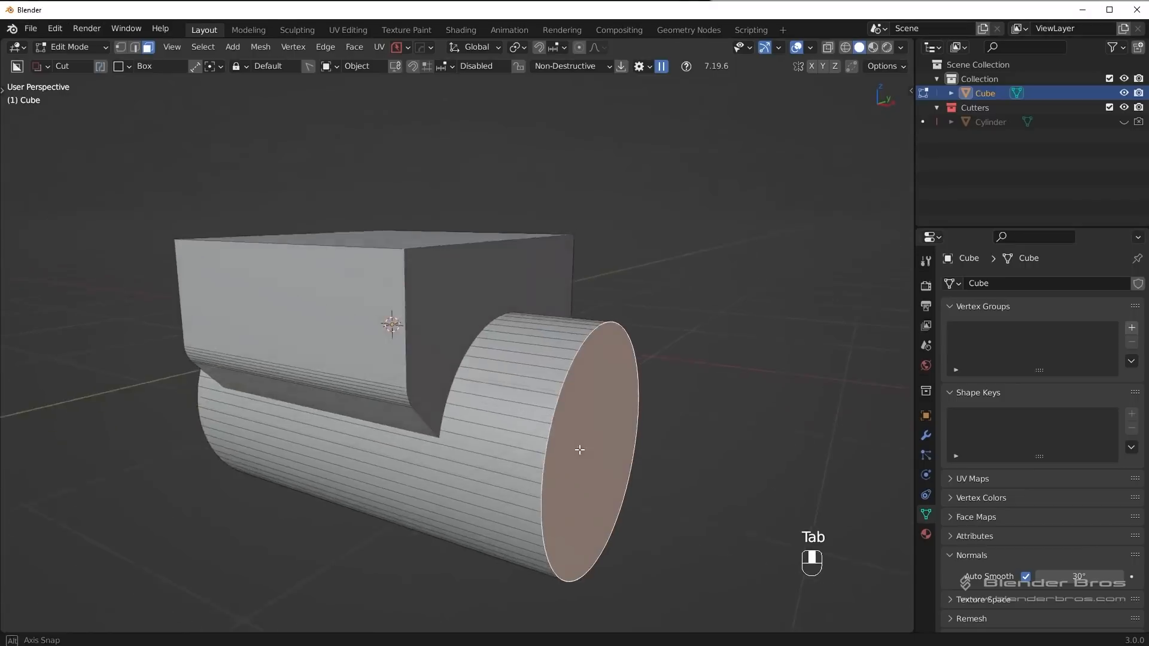
{"action": "key", "text": "g"}
{"action": "key", "text": "x"}
{"action": "key", "text": "z"}
{"action": "key", "text": "Escape"}
Step: Move the selected round end face about 0.15 m outward along X
{"action": "key", "text": "g"}
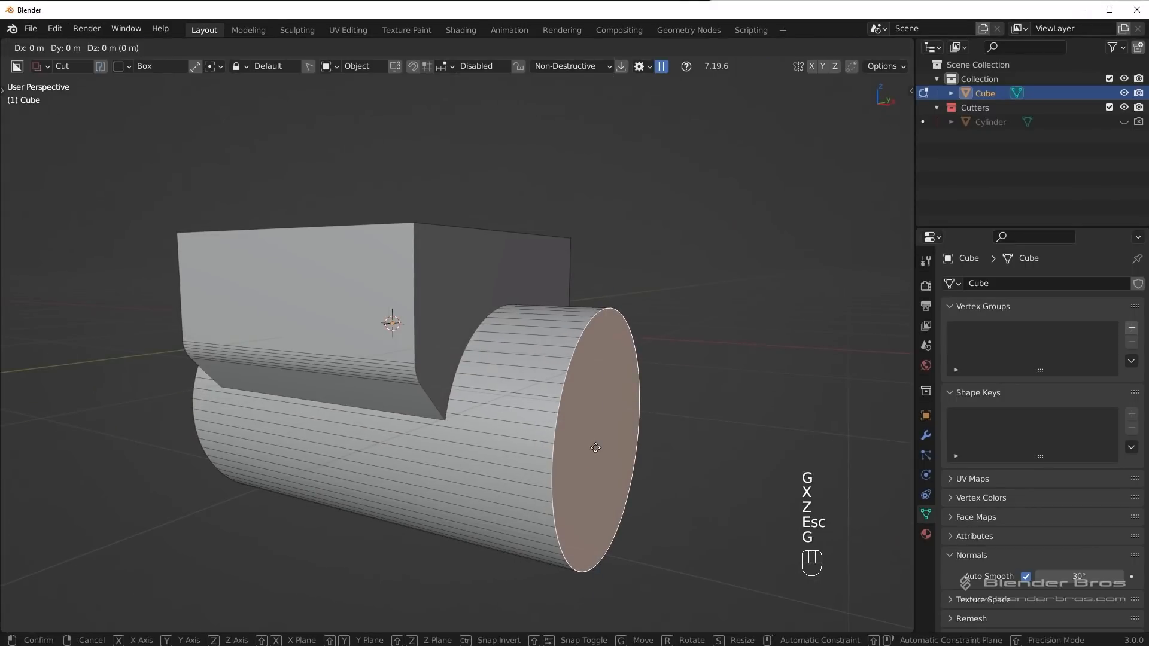
{"action": "key", "text": "x"}
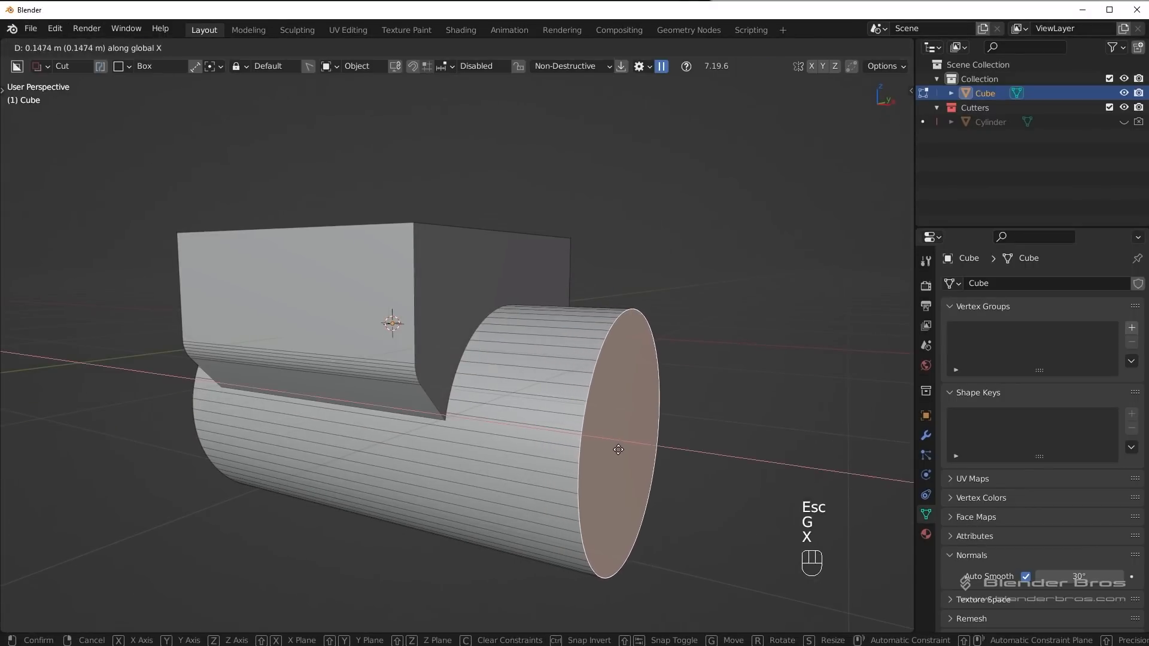
{"action": "left_click", "coordinate": [619, 450]}
{"action": "middle_click_drag", "start_coordinate": [616, 454], "coordinate": [606, 424]}
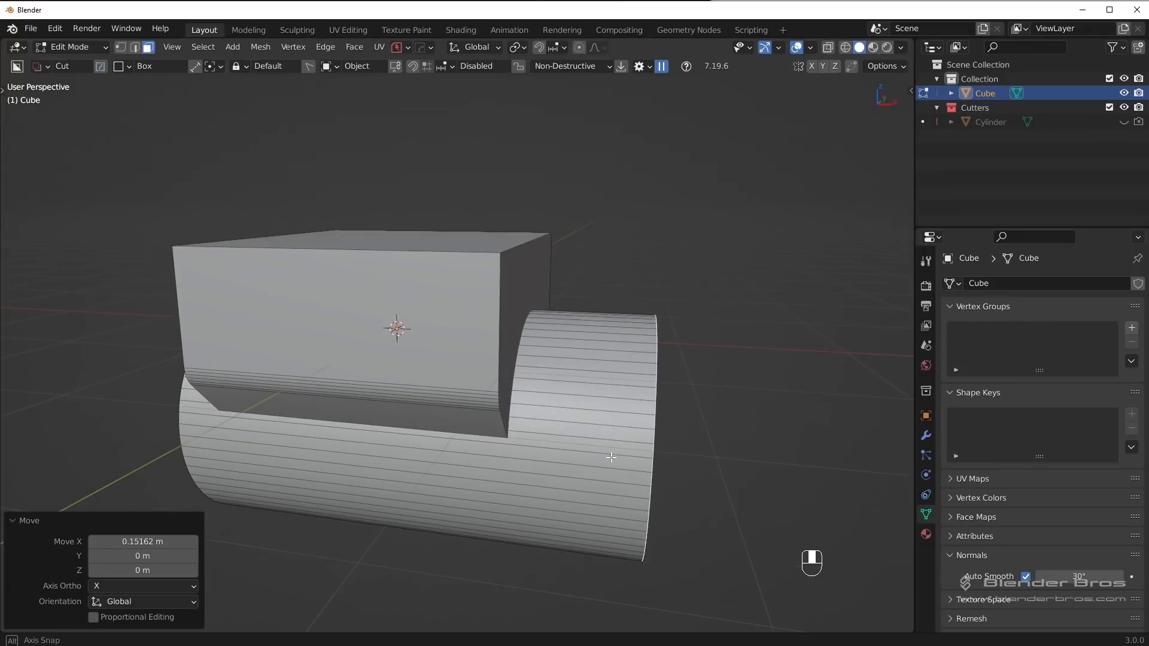
{"action": "key", "text": "ctrl+r"}
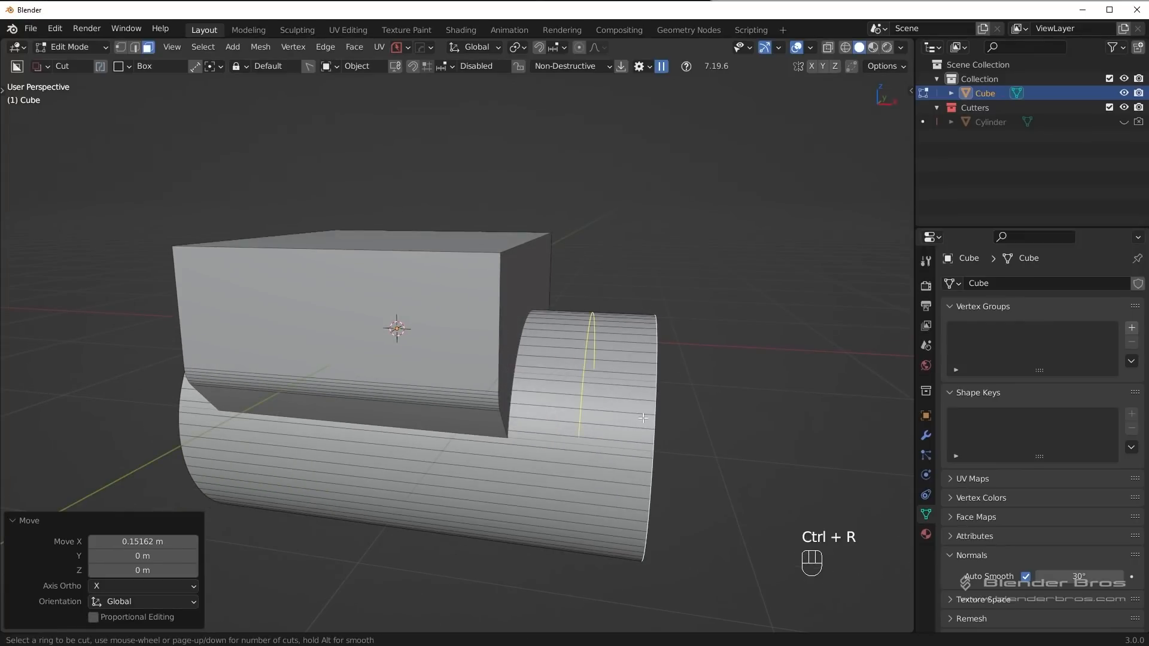
{"action": "key", "text": "Escape"}
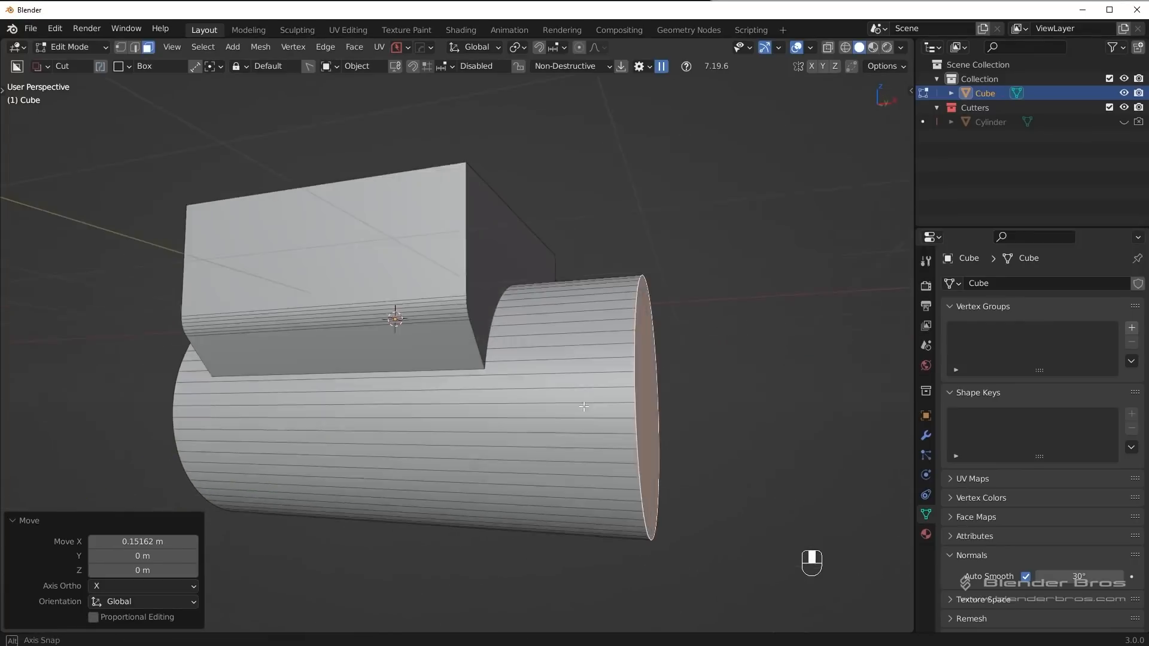
{"action": "scroll", "coordinate": [598, 443], "scroll_direction": "up", "scroll_amount": 5}
{"action": "key", "text": "Tab"}
{"action": "scroll", "coordinate": [643, 416], "scroll_direction": "down", "scroll_amount": 3}
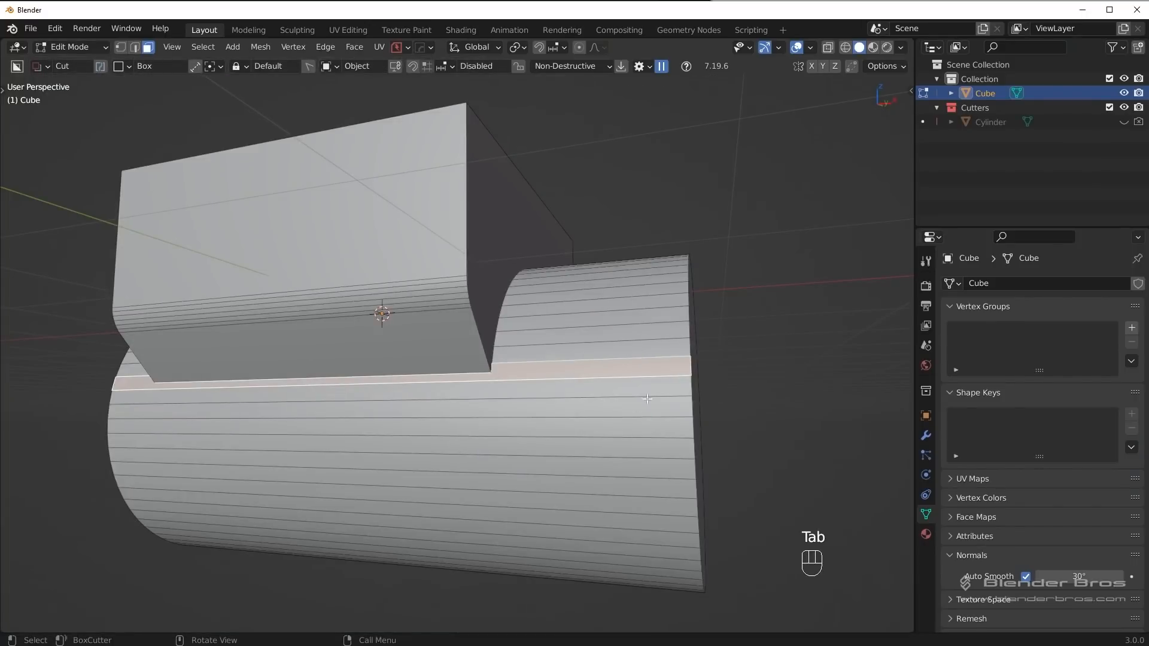
{"action": "middle_click_drag", "start_coordinate": [614, 376], "coordinate": [648, 411]}
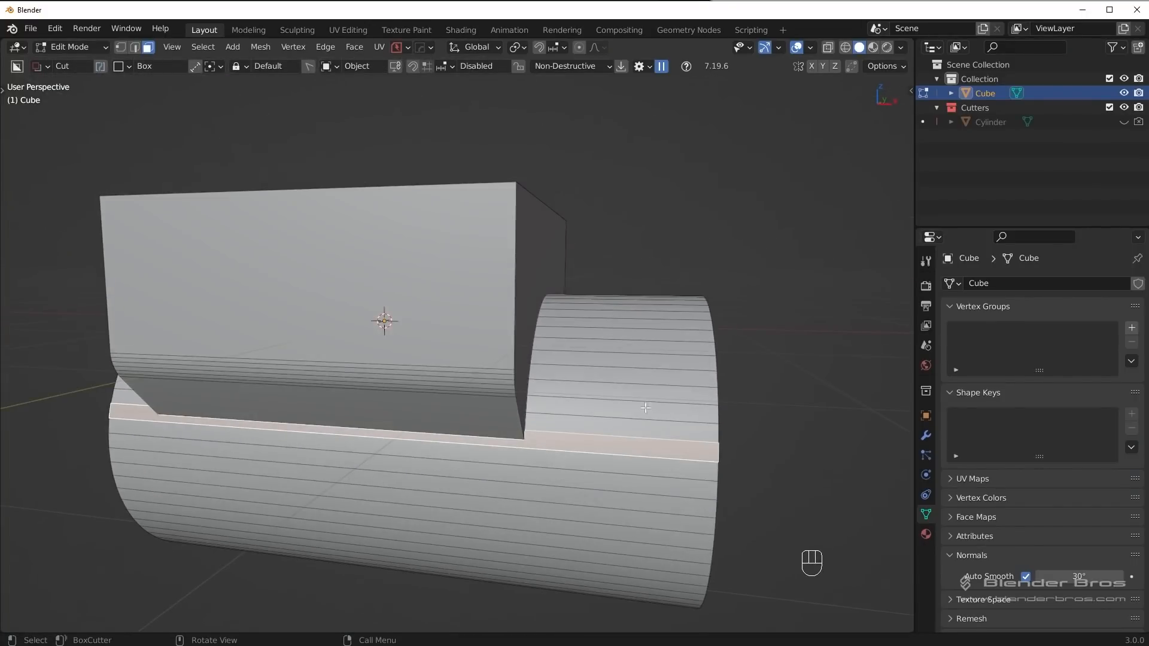
Step: Add a centered loop cut across the protruding upper part of the cylinder and another across its lower part
{"action": "key", "text": "ctrl+r"}
{"action": "left_click", "coordinate": [661, 389]}
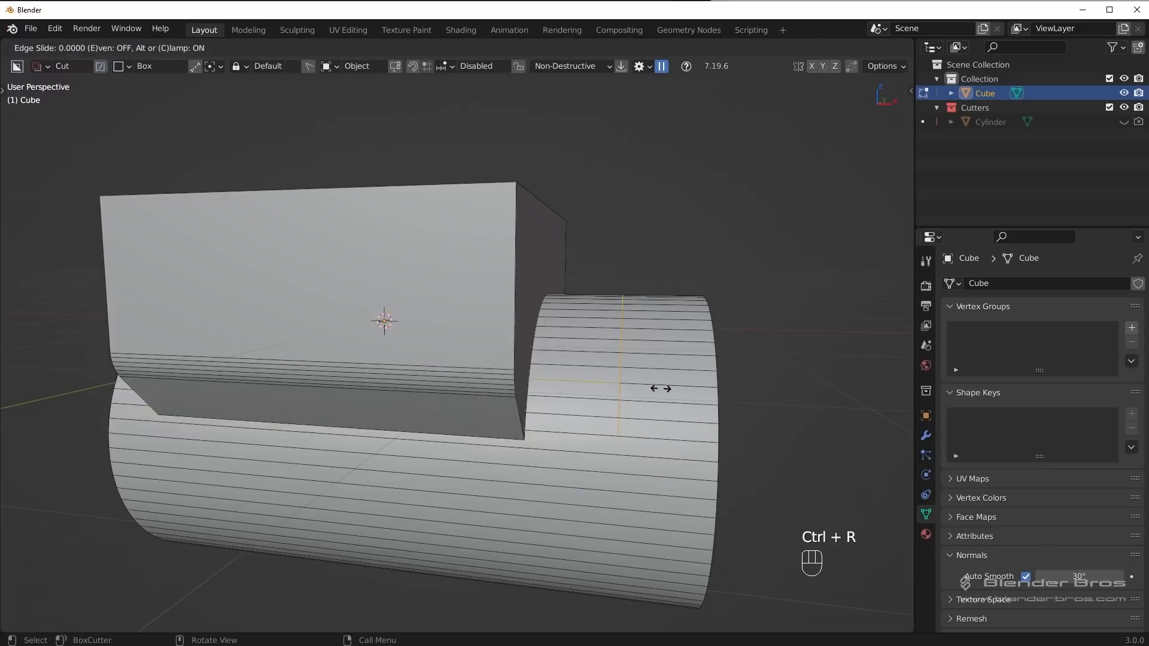
{"action": "right_click", "coordinate": [661, 389]}
{"action": "key", "text": "ctrl+r"}
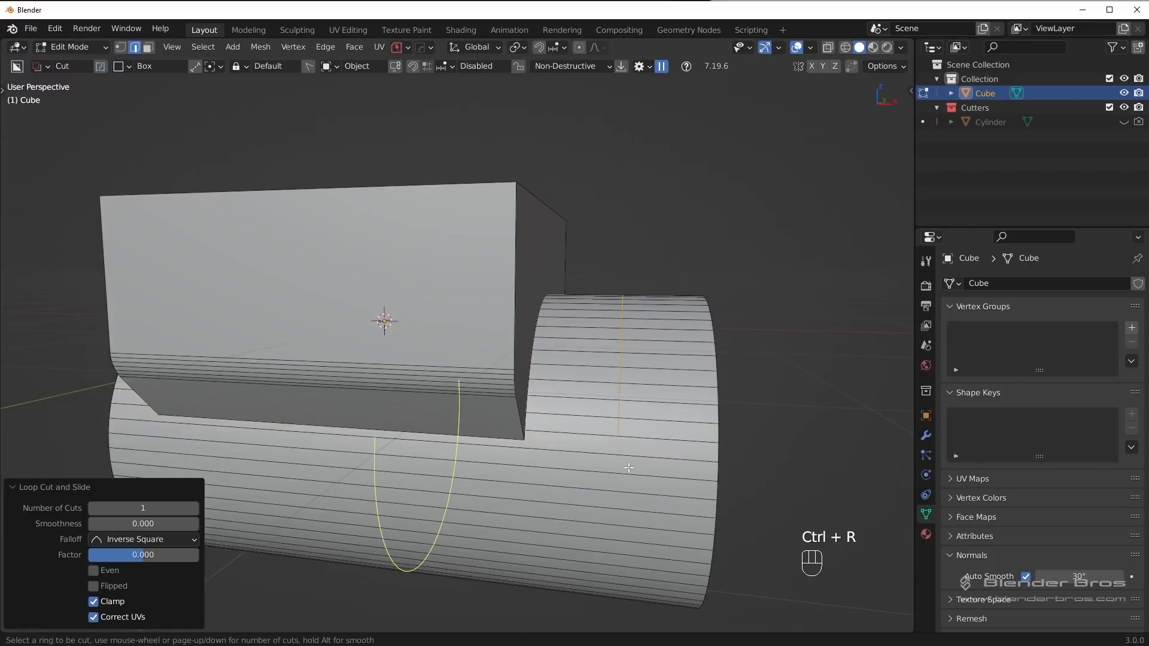
{"action": "left_click", "coordinate": [629, 468]}
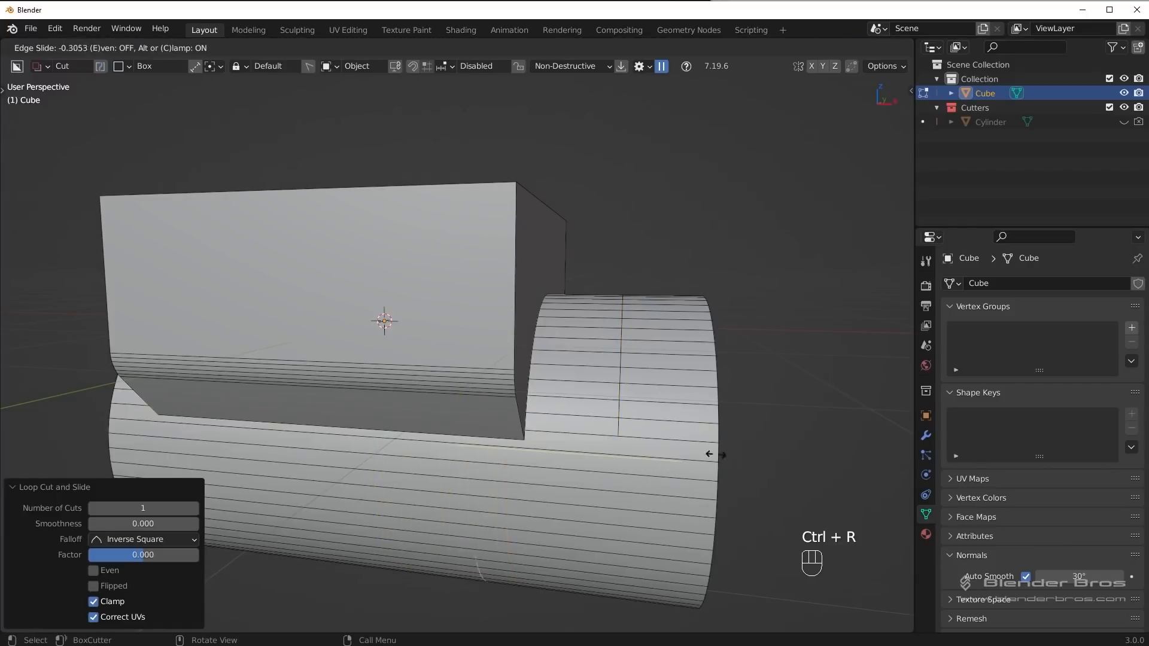
{"action": "right_click", "coordinate": [691, 457]}
Step: Set snapping to Vertex and move the lower edge loop about 1.16 m along X, in line with the upper loop
{"action": "left_click", "coordinate": [546, 52]}
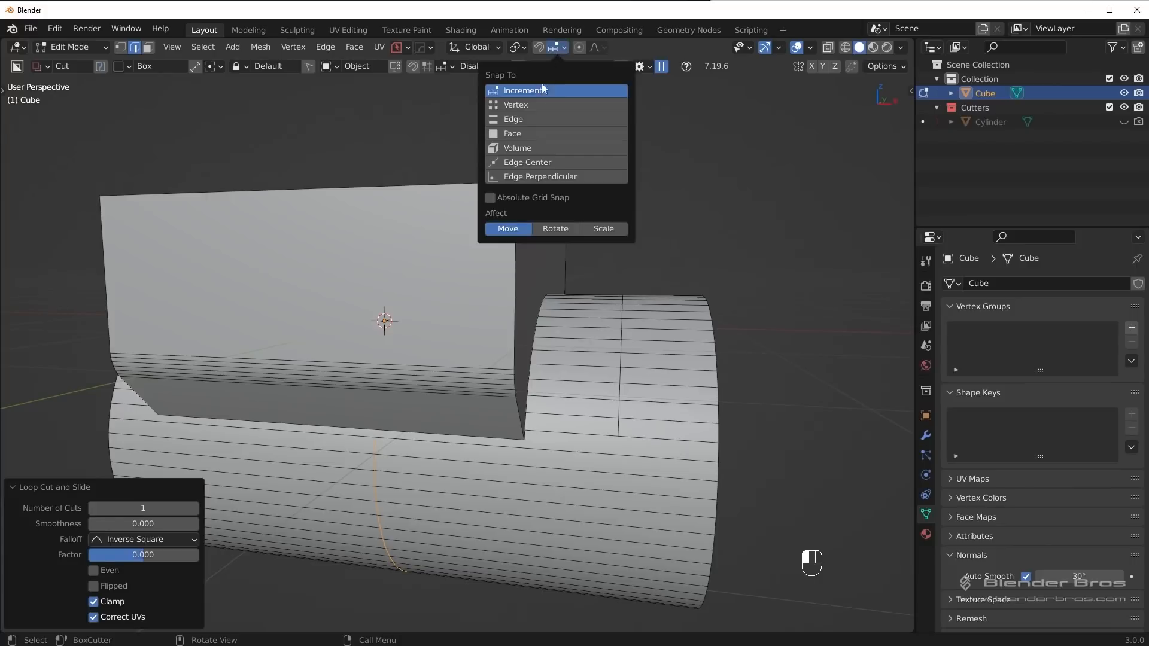
{"action": "left_click", "coordinate": [535, 105]}
{"action": "key", "text": "g"}
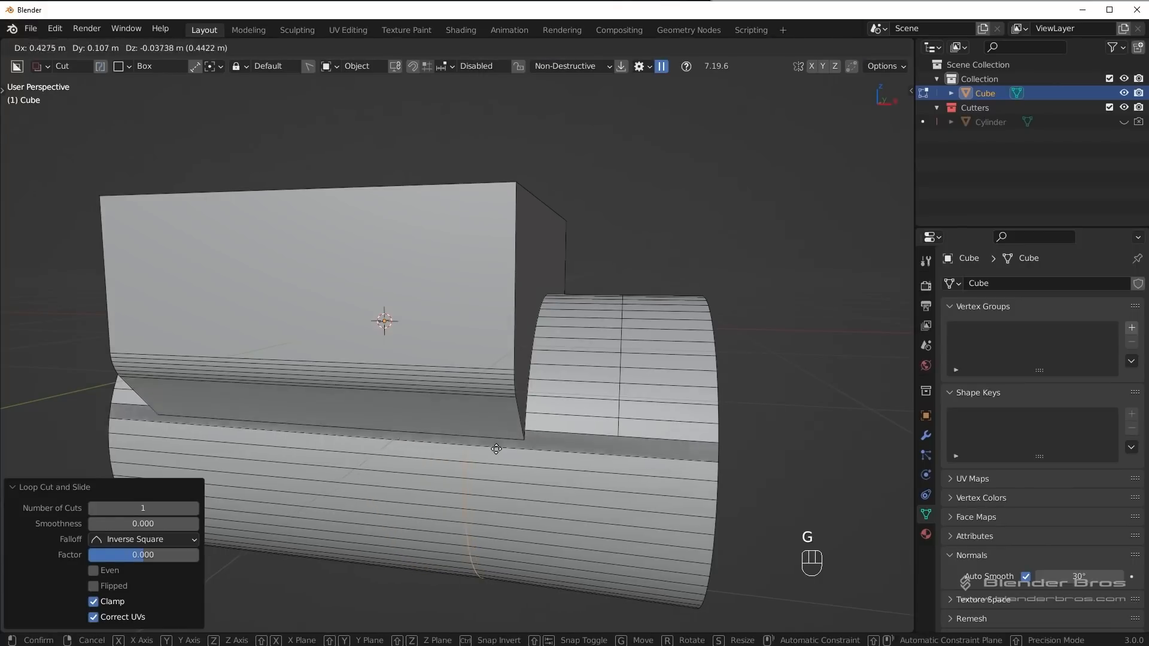
{"action": "key", "text": "x"}
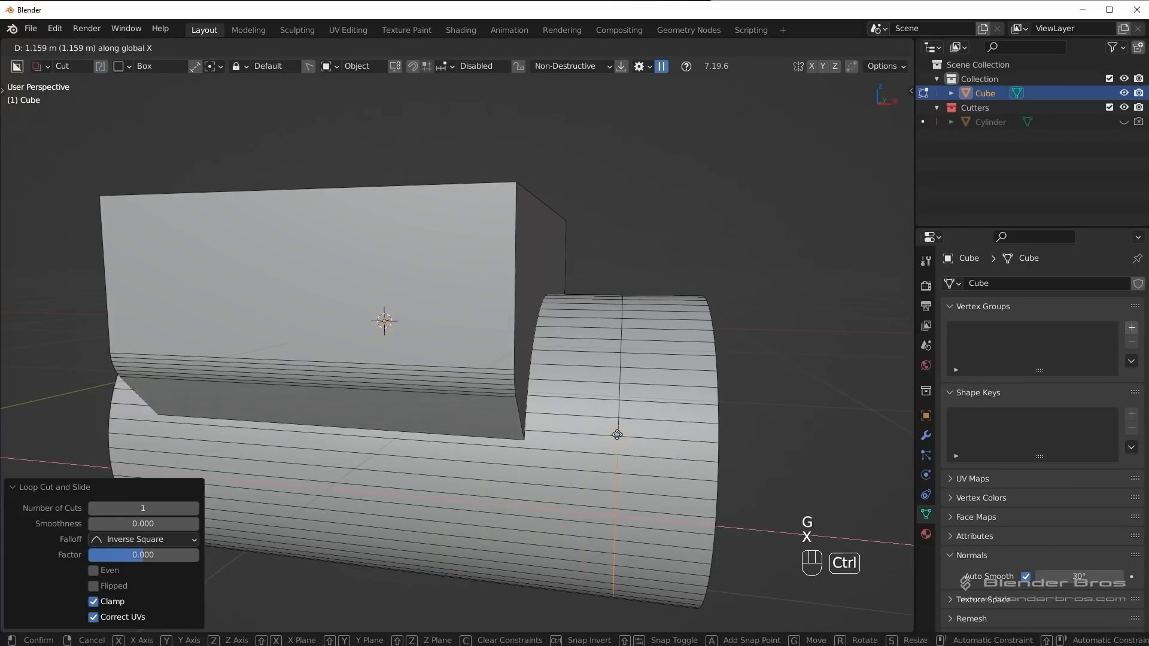
{"action": "left_click", "coordinate": [618, 434]}
Step: Connect the facing end vertices of the upper and lower loops across the gap on the cylinder's side
{"action": "middle_click_drag", "start_coordinate": [617, 435], "coordinate": [636, 413]}
{"action": "key", "text": "Tab"}
{"action": "scroll", "coordinate": [526, 383], "scroll_direction": "up", "scroll_amount": 4}
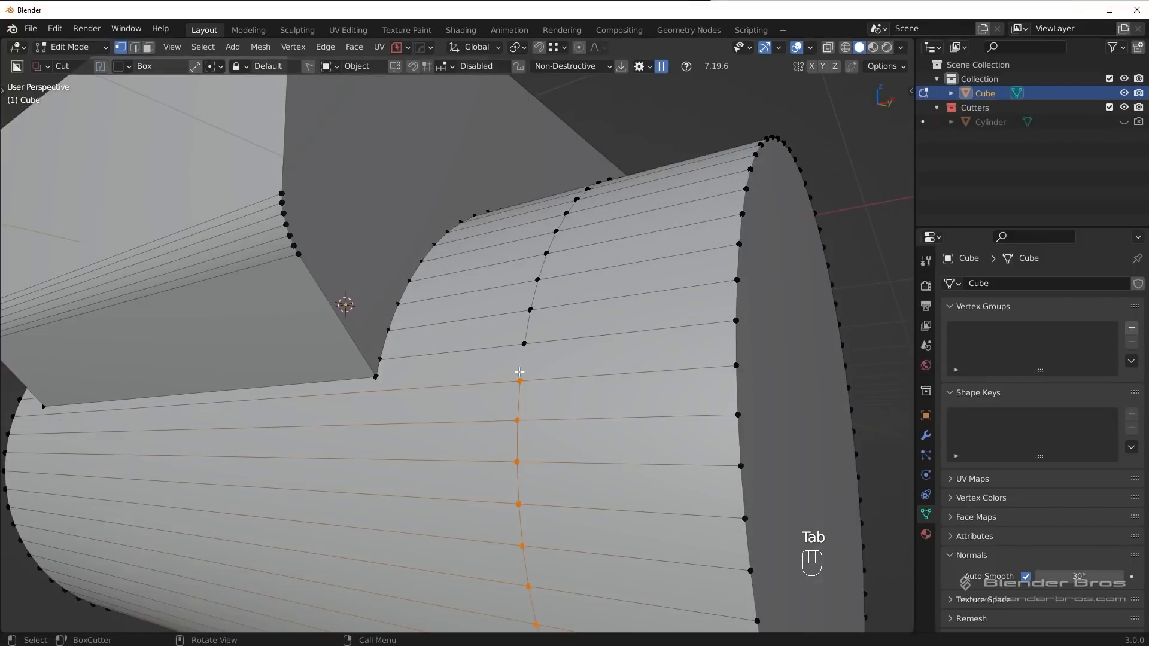
{"action": "scroll", "coordinate": [539, 353], "scroll_direction": "down", "scroll_amount": 5}
{"action": "middle_click_drag", "start_coordinate": [540, 353], "coordinate": [340, 417]}
{"action": "key", "text": "j"}
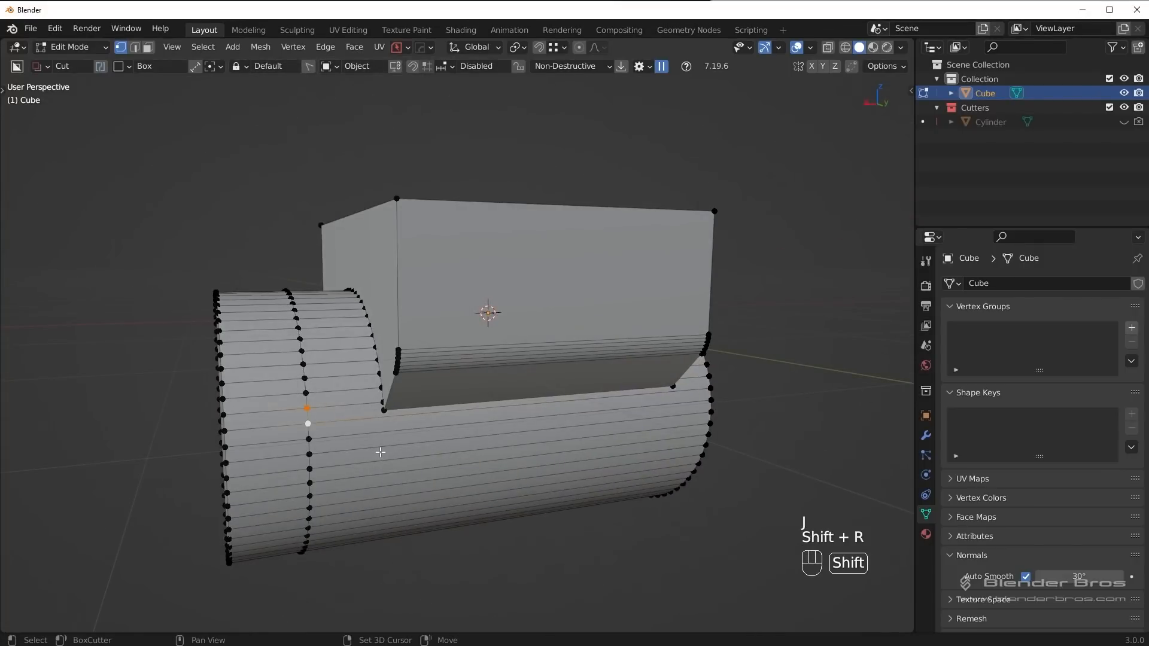
Step: Undo the last vertex connection and repeat it between the loops' end vertices on the cylinder's opposite side
{"action": "middle_click_drag", "start_coordinate": [381, 453], "coordinate": [425, 445]}
{"action": "scroll", "coordinate": [426, 446], "scroll_direction": "up", "scroll_amount": 4}
{"action": "key", "text": "ctrl+z"}
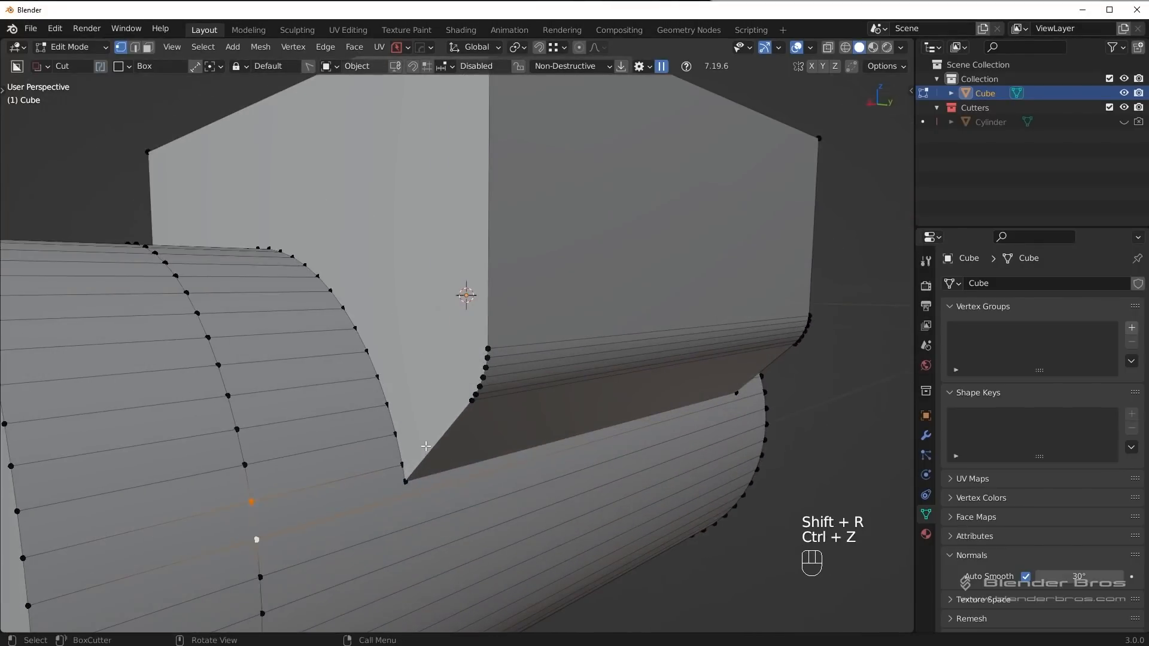
{"action": "key", "text": "shift+r"}
{"action": "middle_click_drag", "start_coordinate": [406, 449], "coordinate": [641, 421]}
{"action": "key", "text": "Tab"}
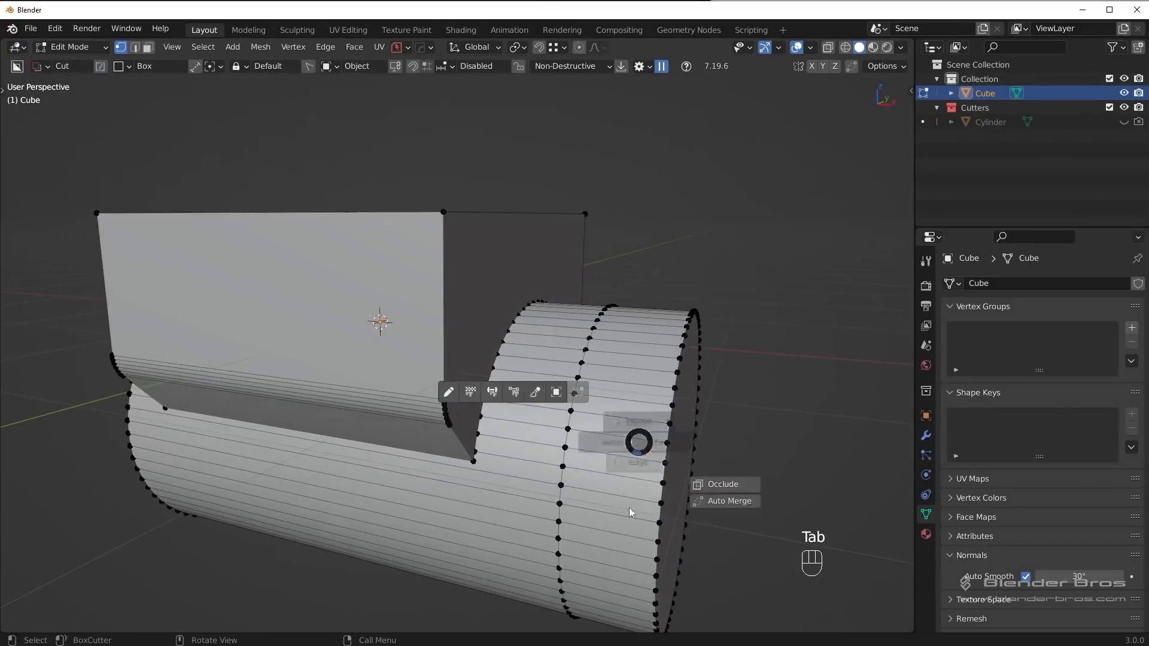
Step: Bevel the edge loop around the cylinder's protruding end to a width of about 0.28 m with 1 segment
{"action": "left_click", "coordinate": [564, 436], "text": "alt"}
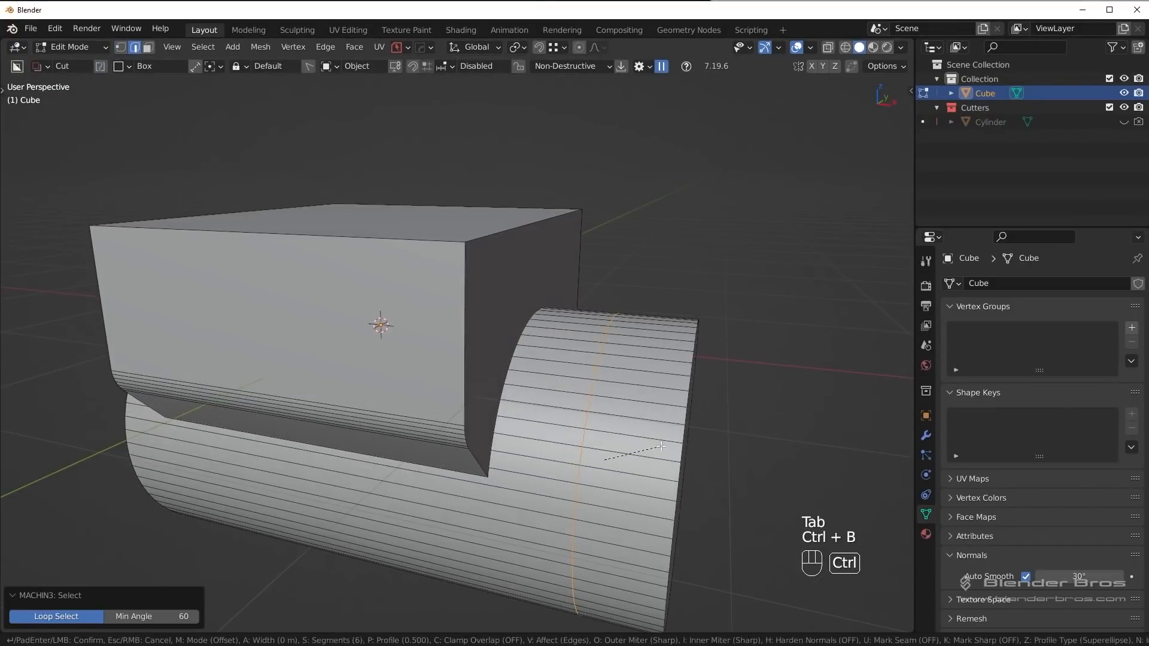
{"action": "key", "text": "ctrl+b"}
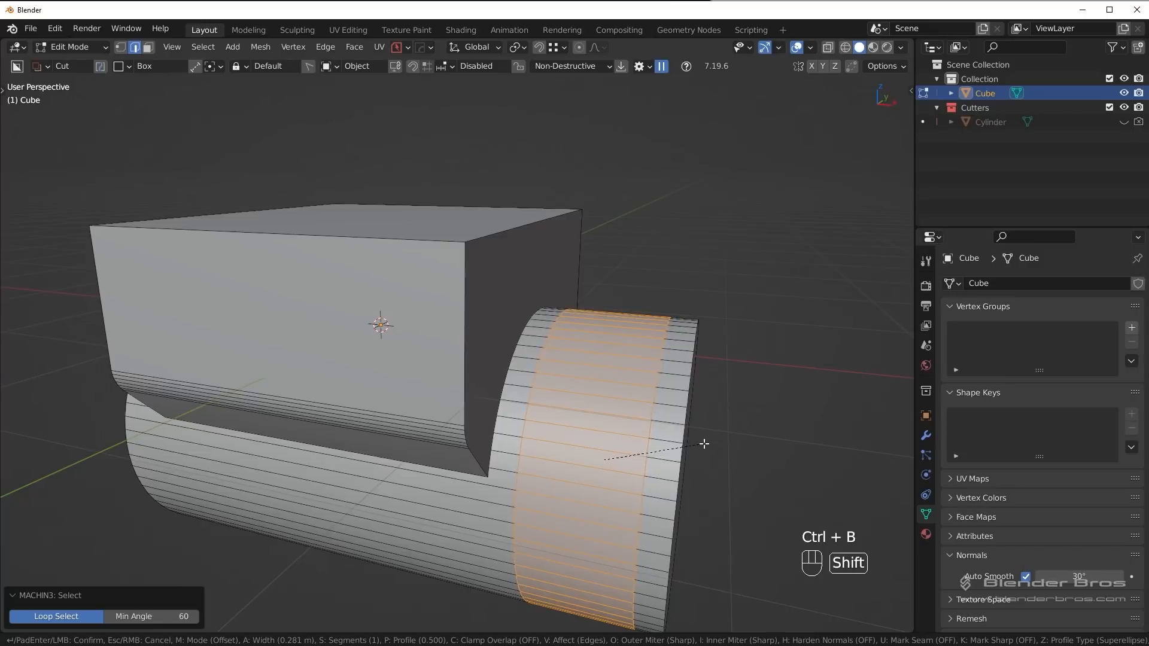
{"action": "left_click", "coordinate": [702, 444]}
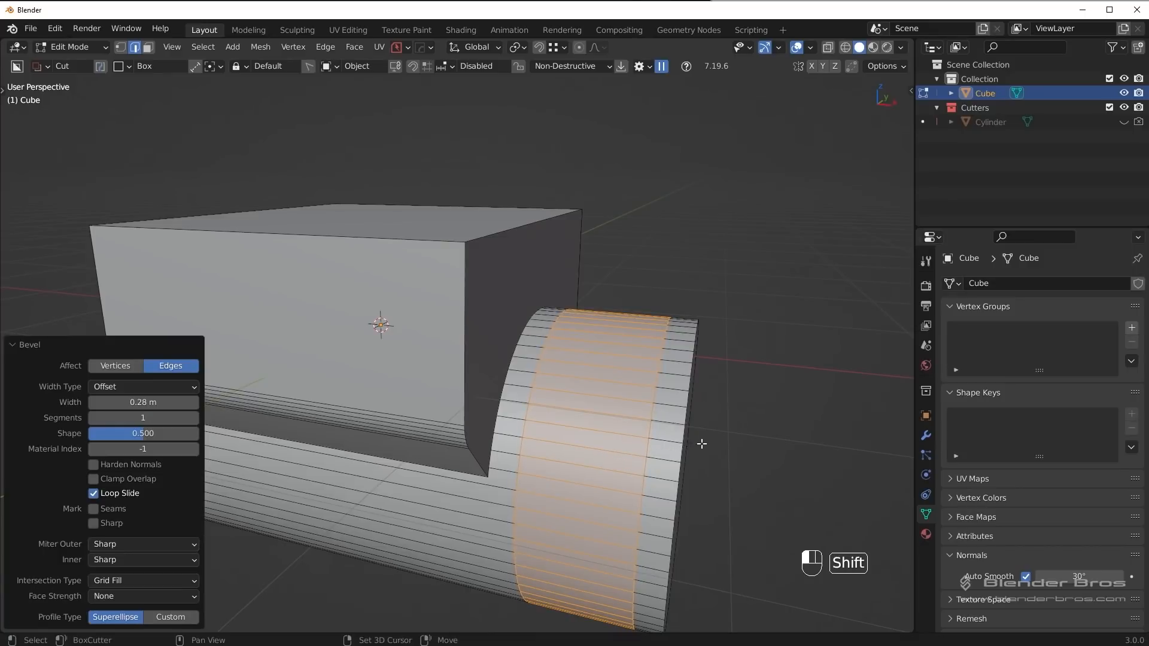
Step: Extrude the band of faces between the two new loops in place and fatten it outward about 0.15 m into a raised ring
{"action": "middle_click_drag", "start_coordinate": [699, 443], "coordinate": [560, 460]}
{"action": "key", "text": "Tab"}
{"action": "left_click", "coordinate": [639, 462]}
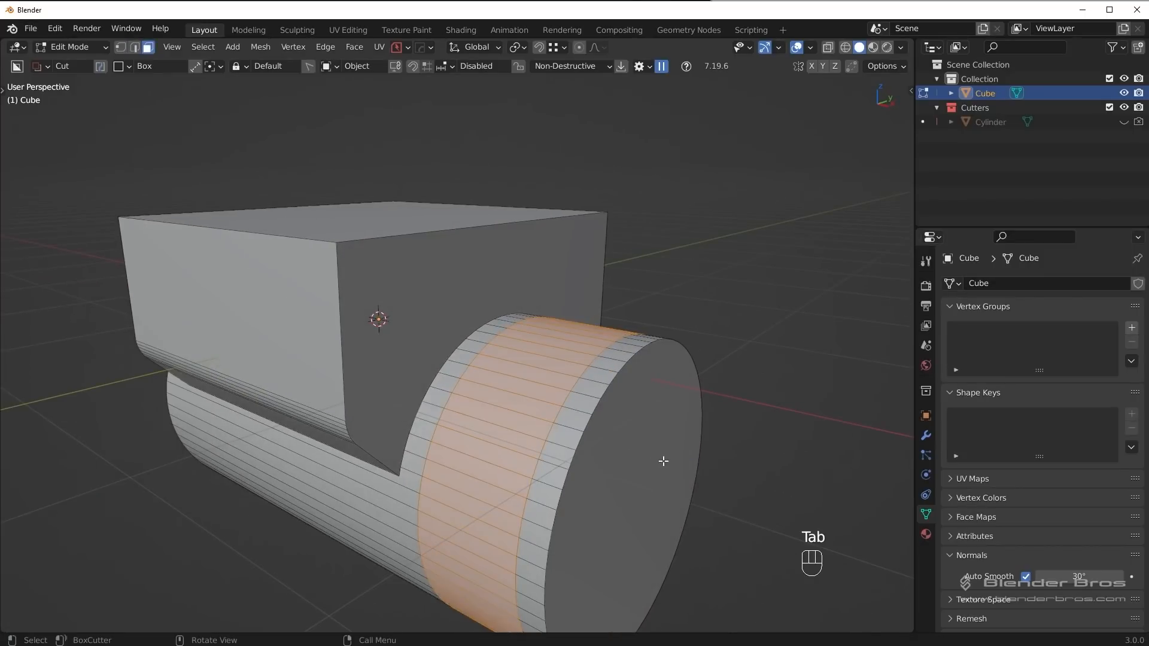
{"action": "middle_click_drag", "start_coordinate": [661, 461], "coordinate": [600, 465]}
{"action": "key", "text": "e"}
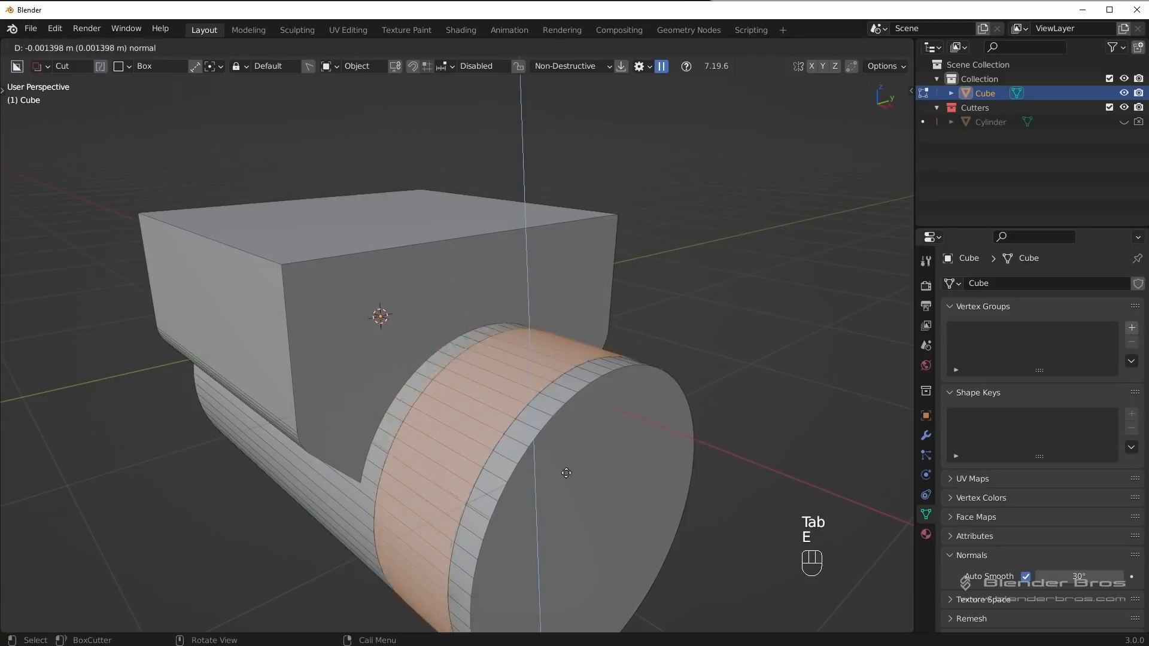
{"action": "right_click", "coordinate": [602, 407]}
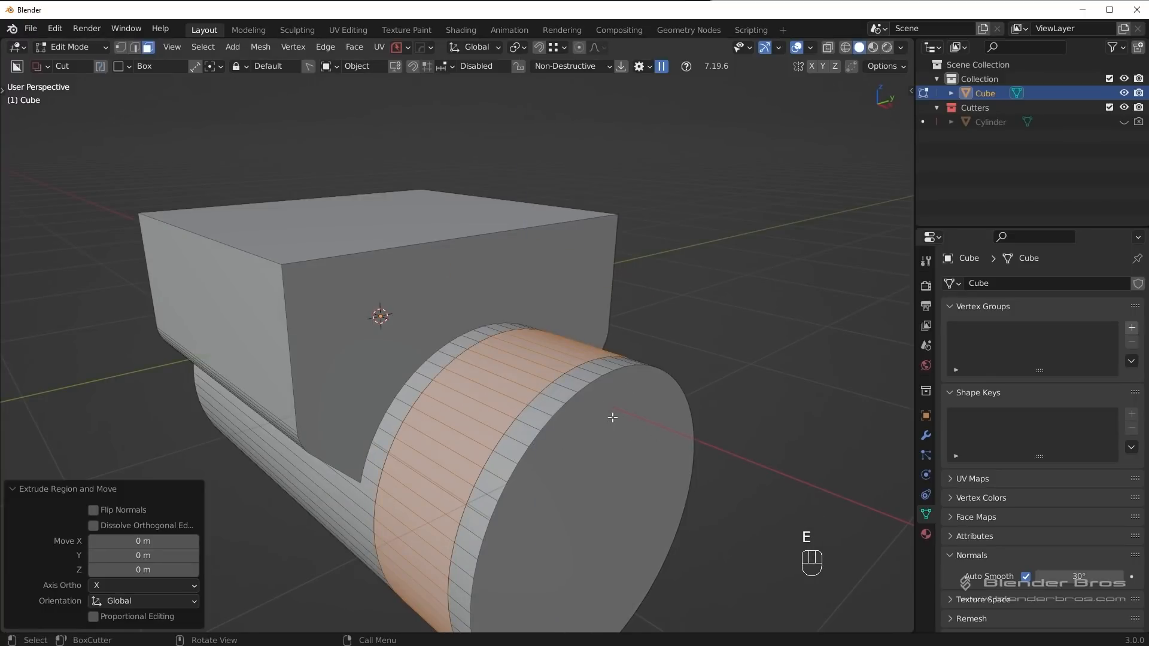
{"action": "key", "text": "alt+s"}
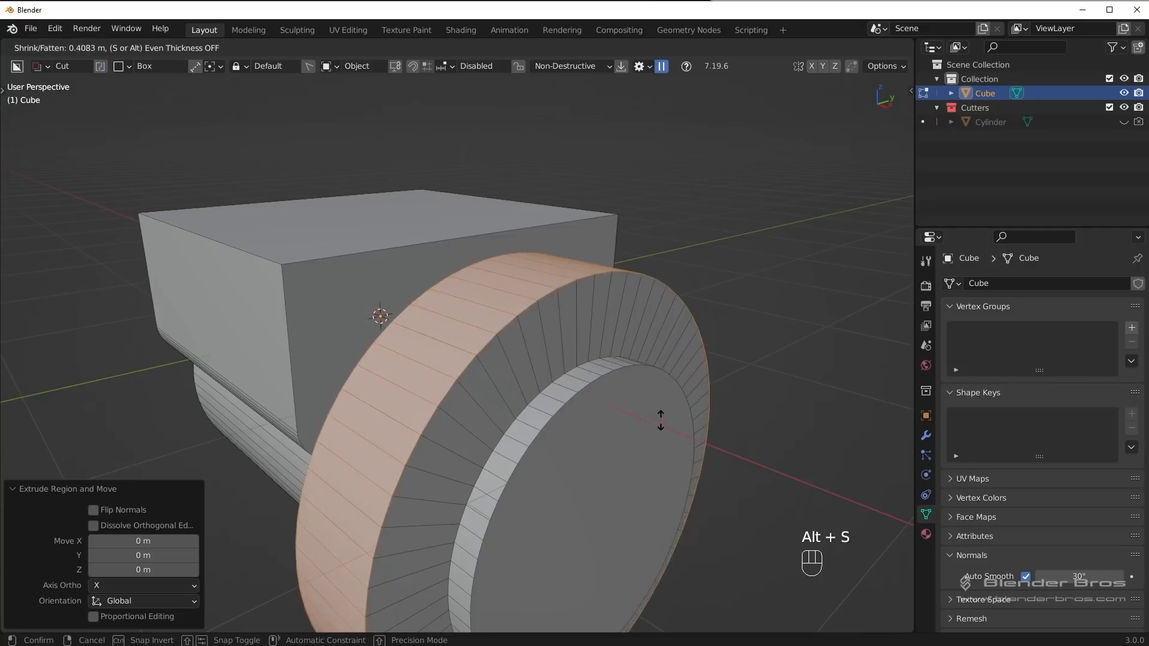
{"action": "key", "text": "shift"}
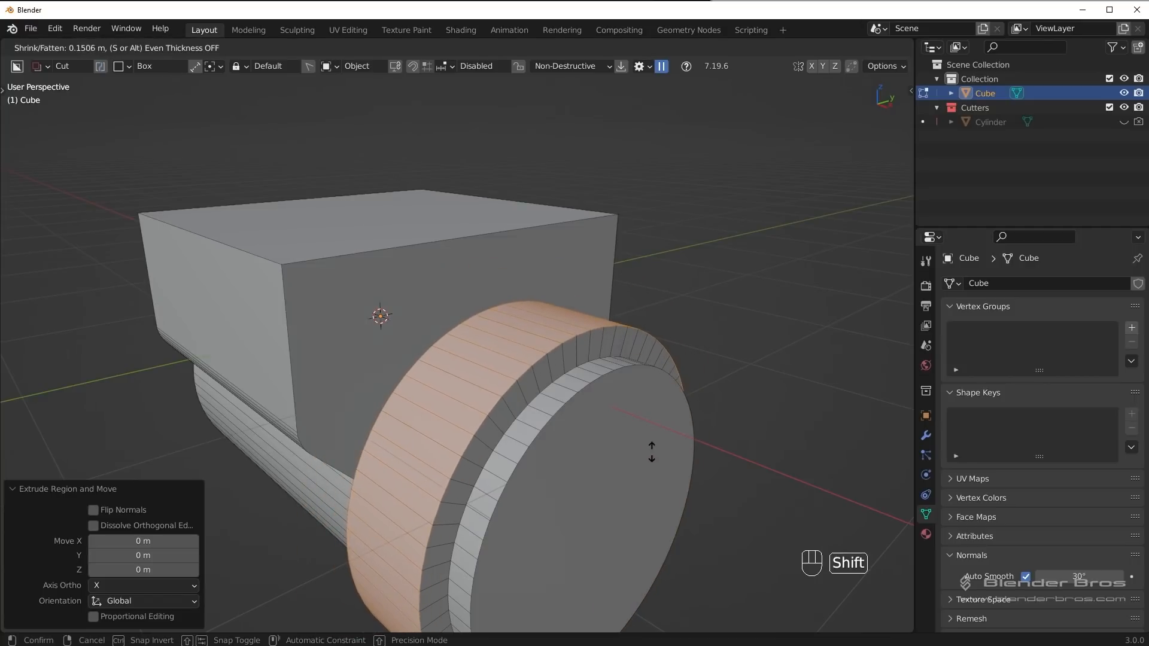
{"action": "left_click", "coordinate": [652, 450]}
{"action": "middle_click_drag", "start_coordinate": [652, 450], "coordinate": [649, 439]}
{"action": "key", "text": "Tab"}
{"action": "left_click", "coordinate": [503, 456]}
Step: Bevel both outer rim edge loops of the raised ring about 0.10 m wide with 6 segments
{"action": "scroll", "coordinate": [526, 364], "scroll_direction": "down", "scroll_amount": 4}
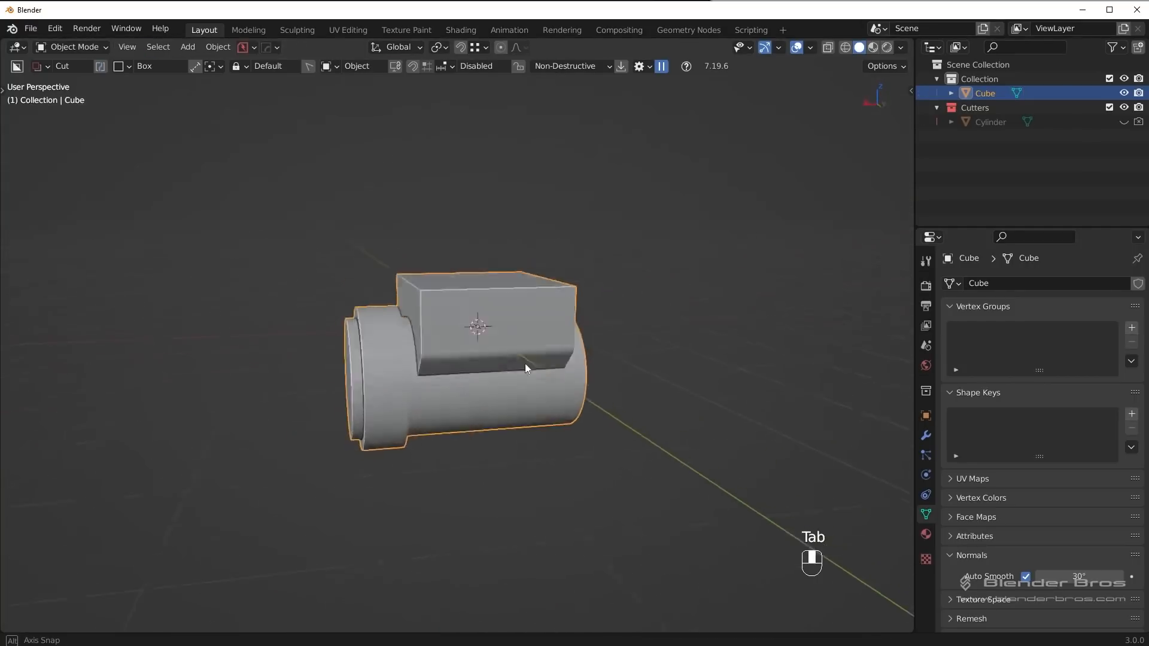
{"action": "scroll", "coordinate": [422, 380], "scroll_direction": "up", "scroll_amount": 2}
{"action": "middle_click_drag", "start_coordinate": [422, 383], "coordinate": [582, 391]}
{"action": "scroll", "coordinate": [406, 416], "scroll_direction": "up", "scroll_amount": 3}
{"action": "key", "text": "Tab"}
{"action": "scroll", "coordinate": [383, 486], "scroll_direction": "up", "scroll_amount": 2}
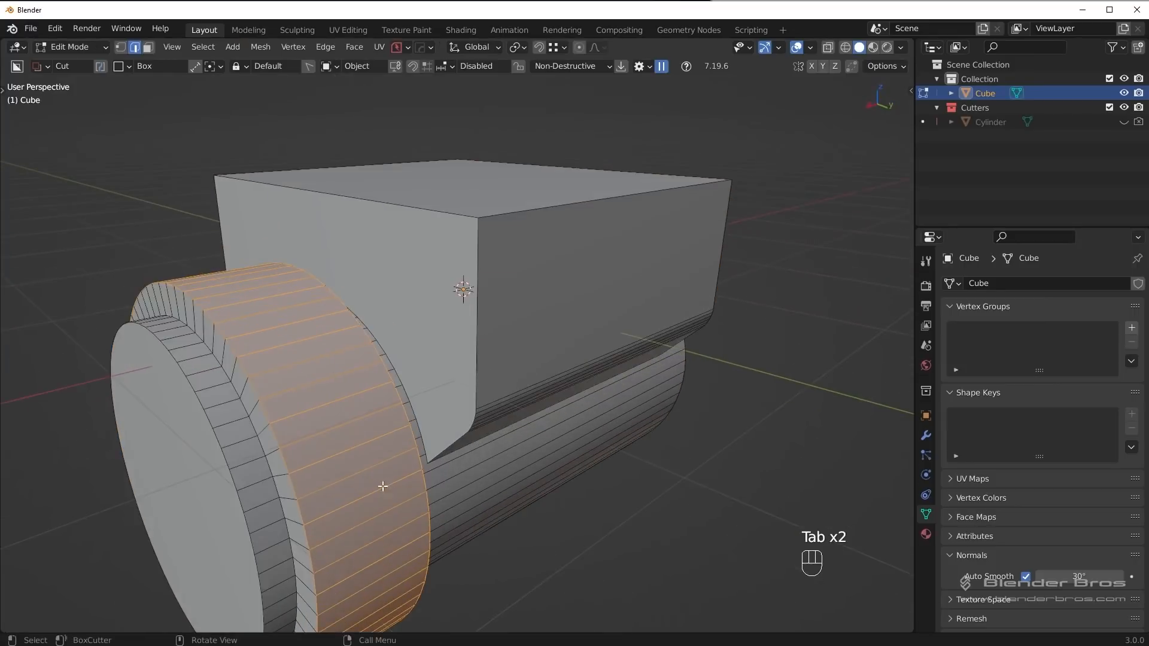
{"action": "left_click", "coordinate": [288, 463], "text": "alt"}
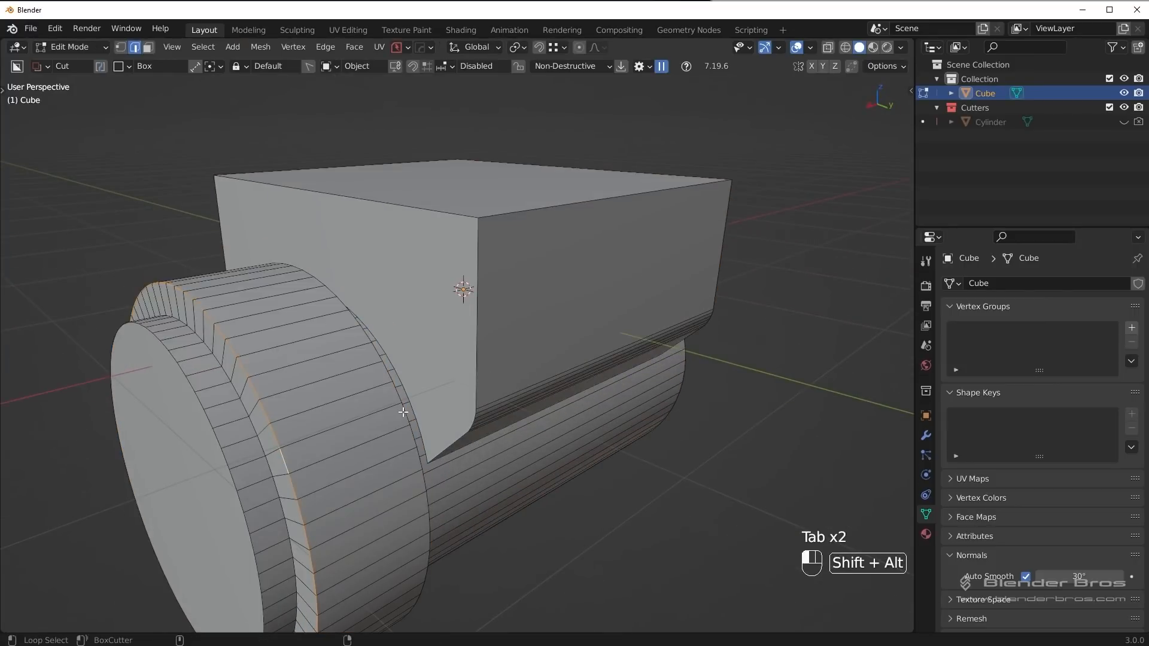
{"action": "left_click", "coordinate": [403, 416], "text": "alt+shift"}
{"action": "middle_click_drag", "start_coordinate": [403, 415], "coordinate": [624, 468]}
{"action": "key", "text": "ctrl+b"}
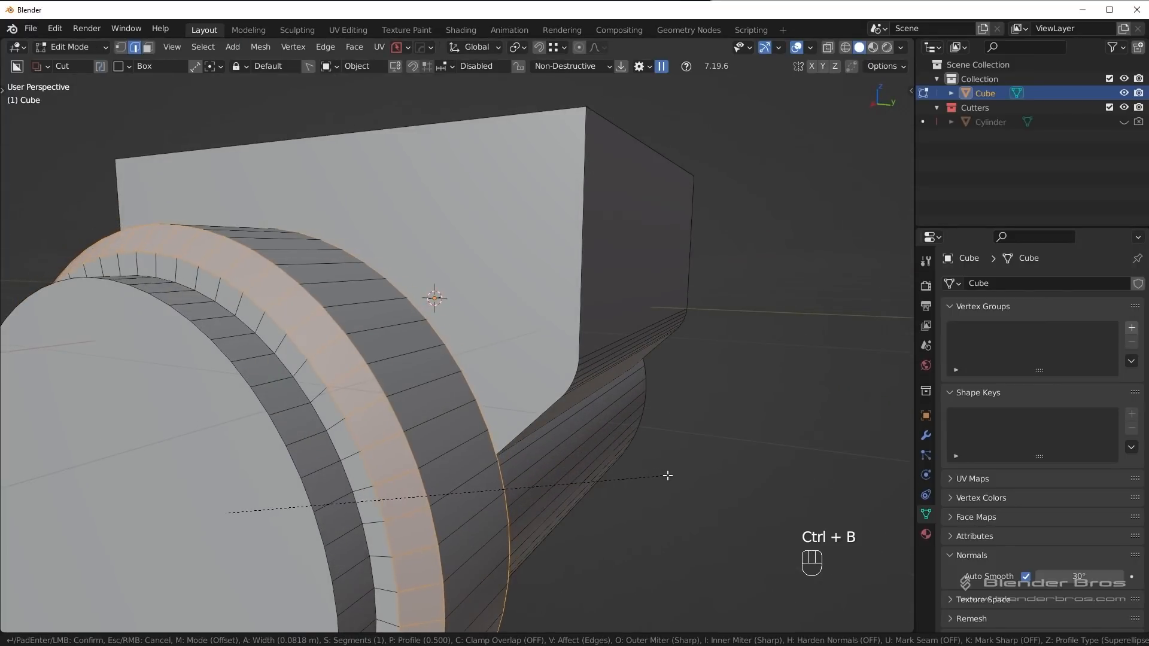
{"action": "scroll", "coordinate": [667, 475], "scroll_direction": "up", "scroll_amount": 3}
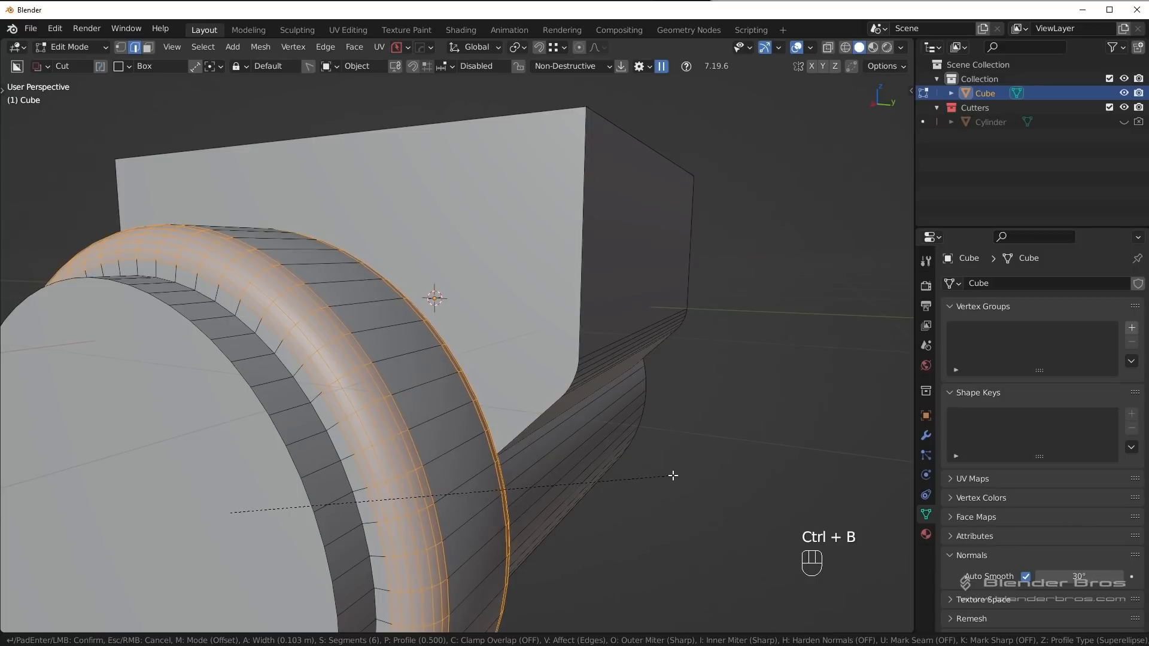
{"action": "left_click", "coordinate": [673, 475]}
Step: Bevel the inner edge loop where the ring meets the cylinder's end about 0.026 m wide with 4 segments
{"action": "key", "text": "Tab"}
{"action": "scroll", "coordinate": [619, 378], "scroll_direction": "down", "scroll_amount": 5}
{"action": "middle_click_drag", "start_coordinate": [619, 379], "coordinate": [781, 423]}
{"action": "scroll", "coordinate": [516, 391], "scroll_direction": "up", "scroll_amount": 8}
{"action": "key", "text": "Tab"}
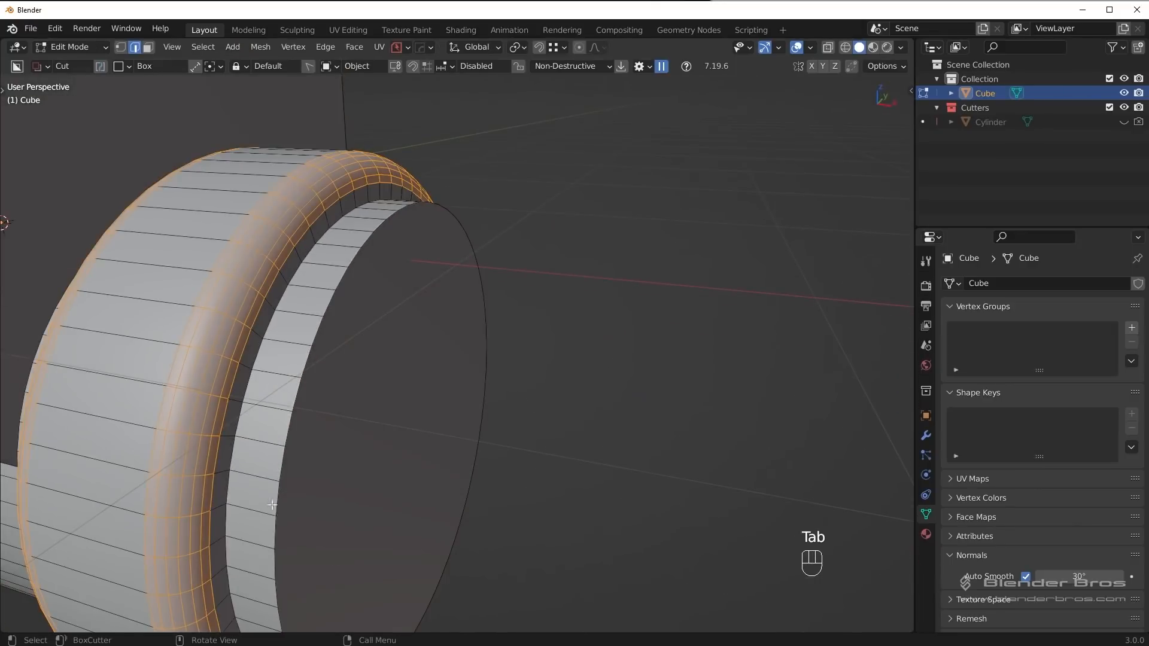
{"action": "left_click", "coordinate": [237, 425], "text": "alt"}
{"action": "key", "text": "ctrl+b"}
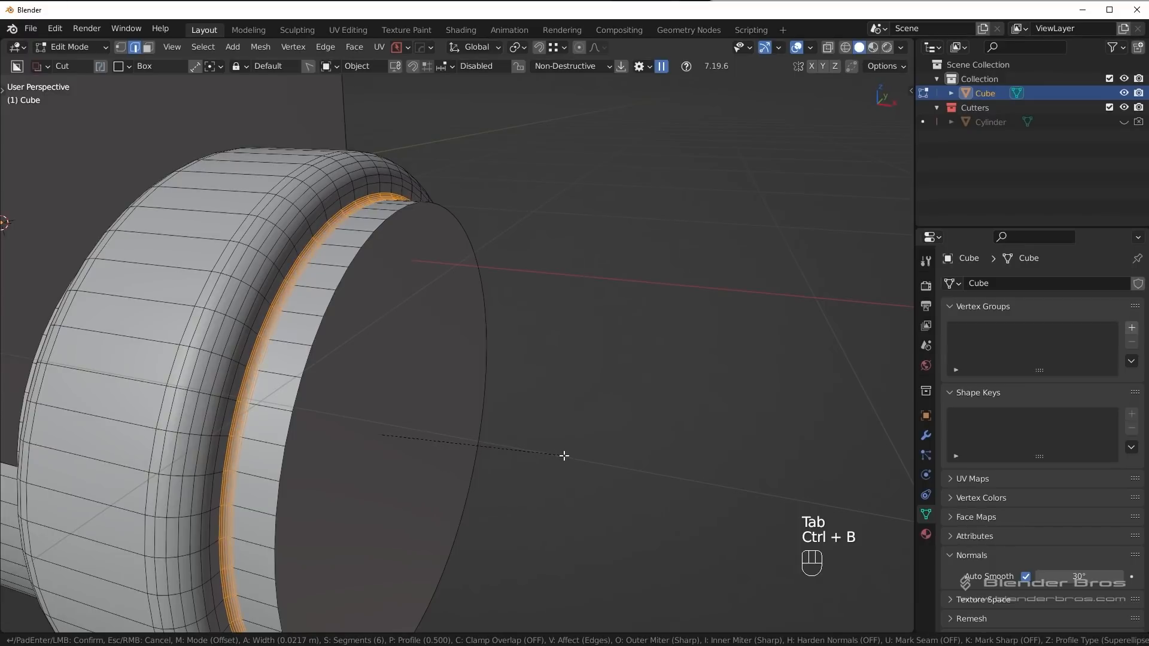
{"action": "scroll", "coordinate": [573, 456], "scroll_direction": "down", "scroll_amount": 2}
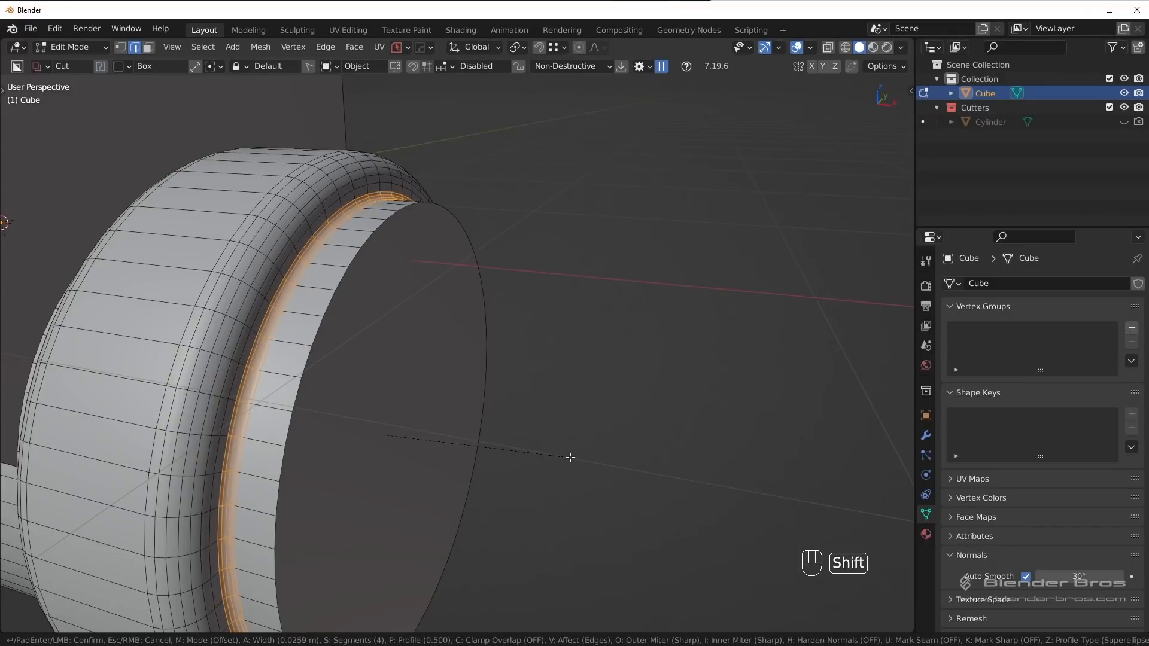
{"action": "left_click", "coordinate": [569, 457]}
Step: Move the cylinder's end cap face outward about 0.14 m along the X axis
{"action": "key", "text": "Tab"}
{"action": "scroll", "coordinate": [550, 347], "scroll_direction": "down", "scroll_amount": 3}
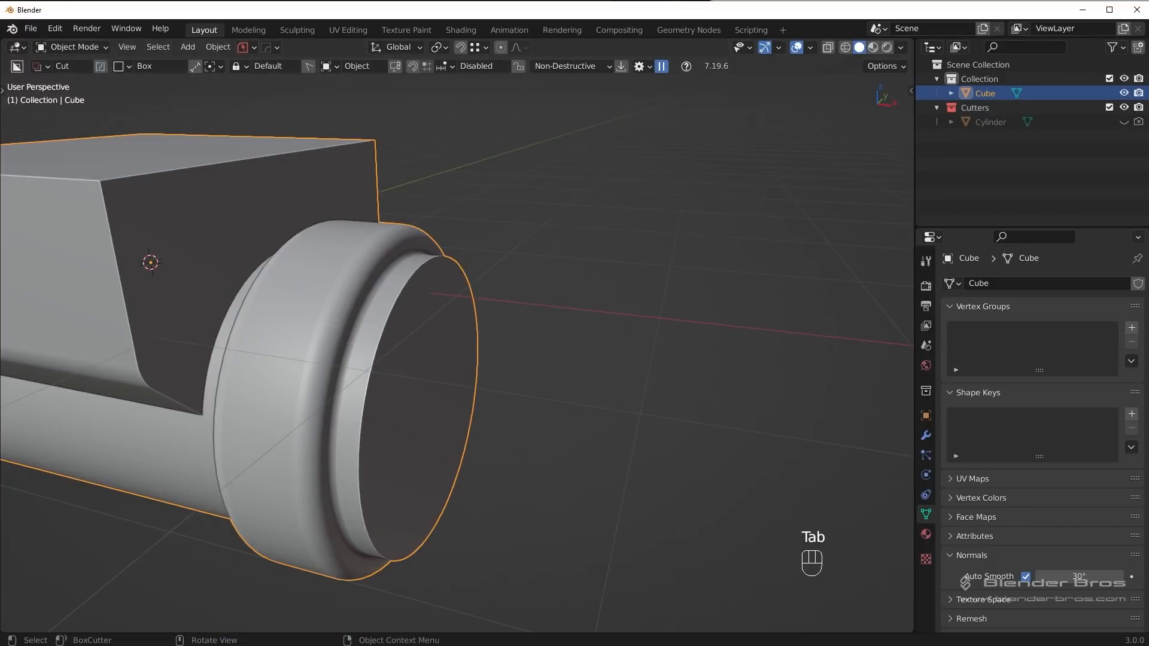
{"action": "scroll", "coordinate": [684, 350], "scroll_direction": "down", "scroll_amount": 3}
{"action": "middle_click_drag", "start_coordinate": [684, 351], "coordinate": [630, 362]}
{"action": "scroll", "coordinate": [425, 395], "scroll_direction": "up", "scroll_amount": 4}
{"action": "key", "text": "Tab"}
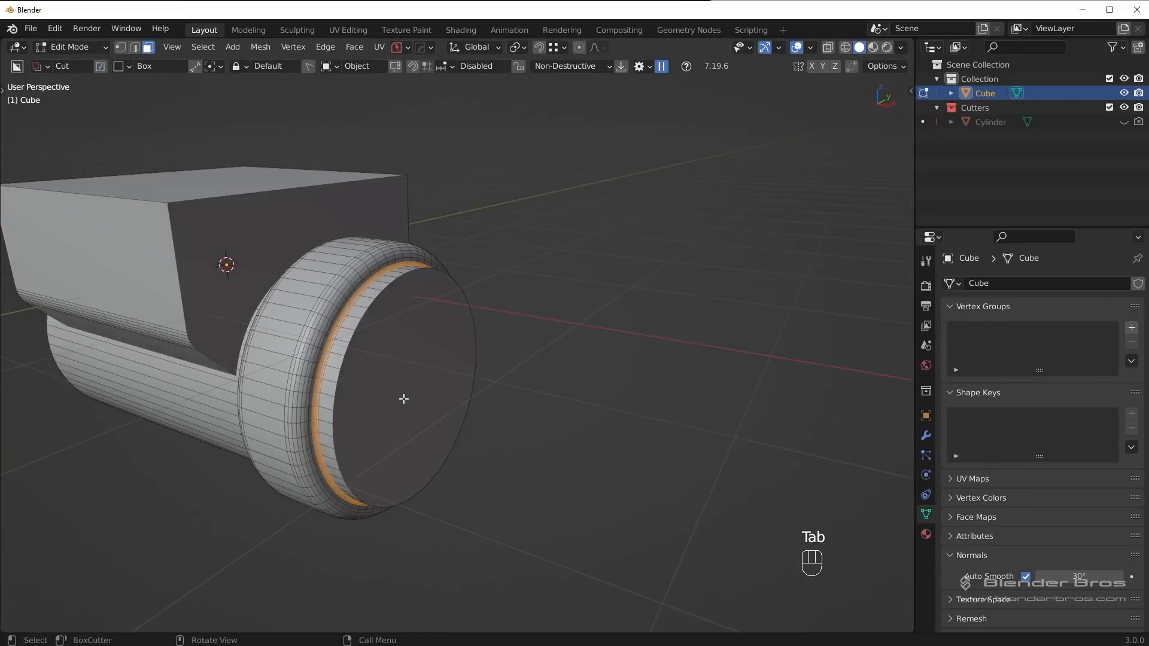
{"action": "middle_click_drag", "start_coordinate": [404, 399], "coordinate": [531, 393]}
{"action": "key", "text": "g"}
{"action": "key", "text": "x"}
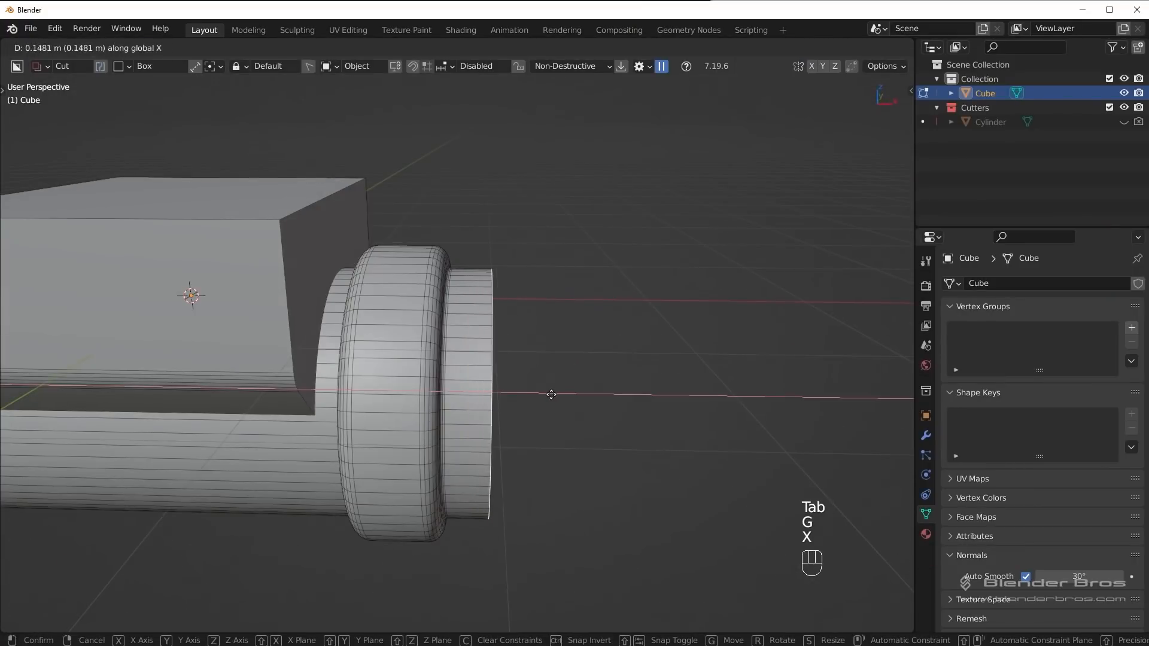
{"action": "left_click", "coordinate": [548, 394]}
Step: Bevel the inner edge loop on the ring's block-facing side about 0.03 m wide with 4 segments
{"action": "scroll", "coordinate": [359, 397], "scroll_direction": "up", "scroll_amount": 5}
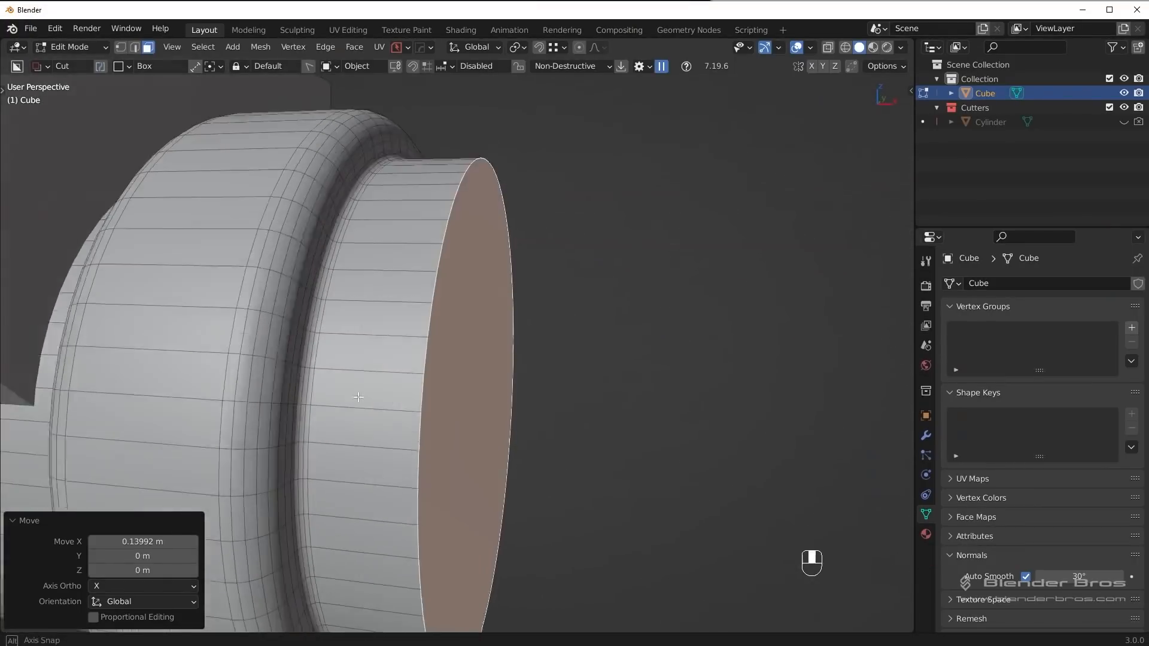
{"action": "middle_click_drag", "start_coordinate": [359, 397], "coordinate": [414, 307]}
{"action": "key", "text": "Tab"}
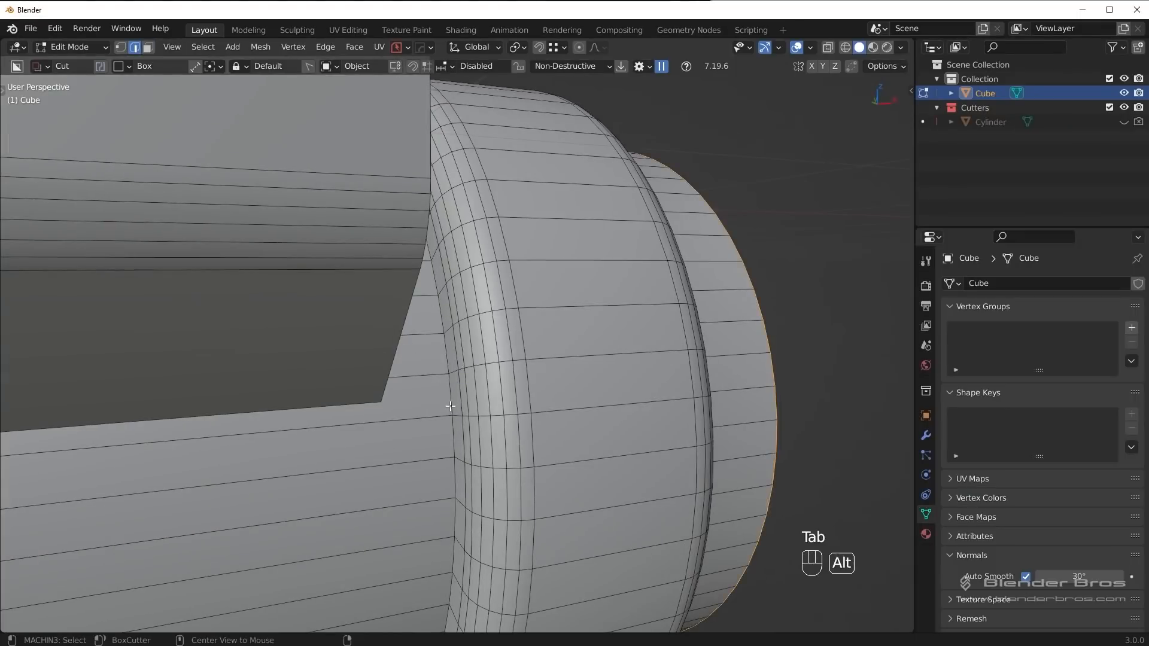
{"action": "left_click", "coordinate": [449, 403], "text": "alt"}
{"action": "key", "text": "ctrl+b"}
{"action": "left_click", "coordinate": [676, 428]}
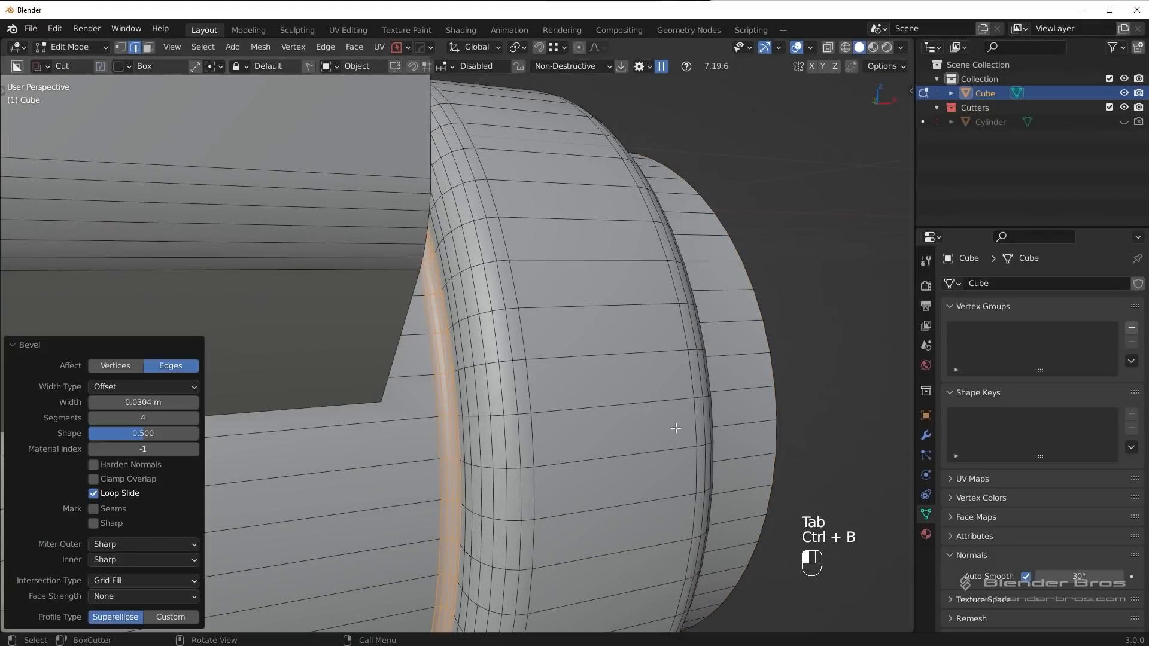
{"action": "key", "text": "Tab"}
Step: Switch to the right orthographic view and set the BoxCutter shape to a circle with 64 vertices
{"action": "scroll", "coordinate": [613, 272], "scroll_direction": "down", "scroll_amount": 4}
{"action": "middle_click_drag", "start_coordinate": [613, 273], "coordinate": [487, 504]}
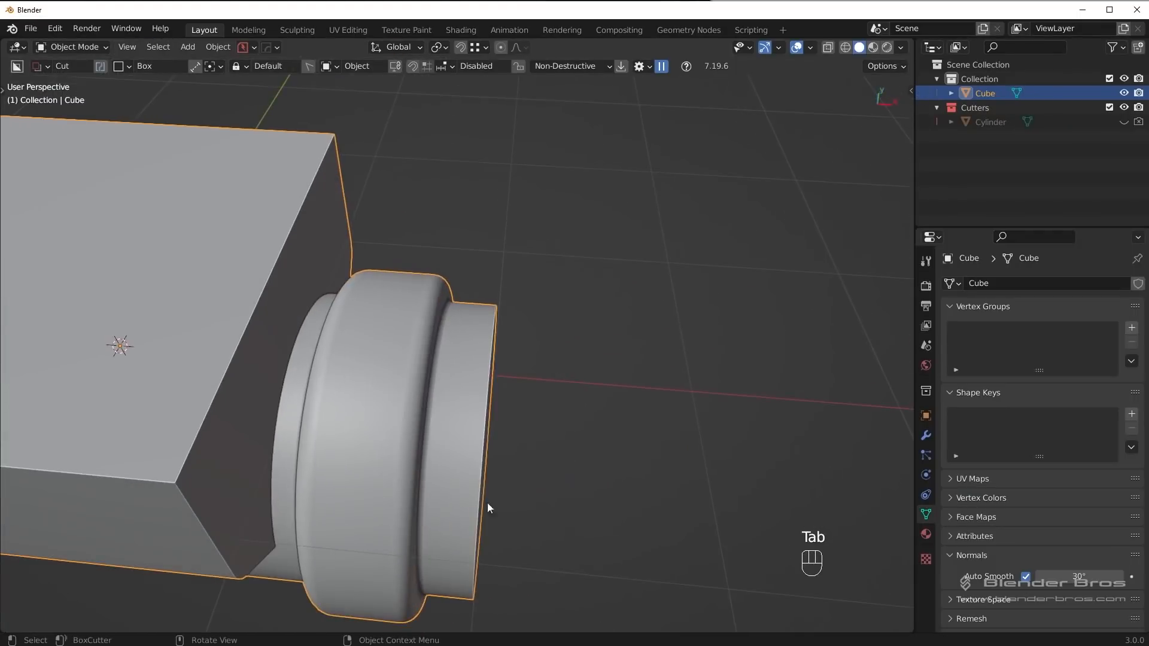
{"action": "middle_click_drag", "start_coordinate": [495, 323], "coordinate": [534, 350]}
{"action": "key", "text": "KP_3"}
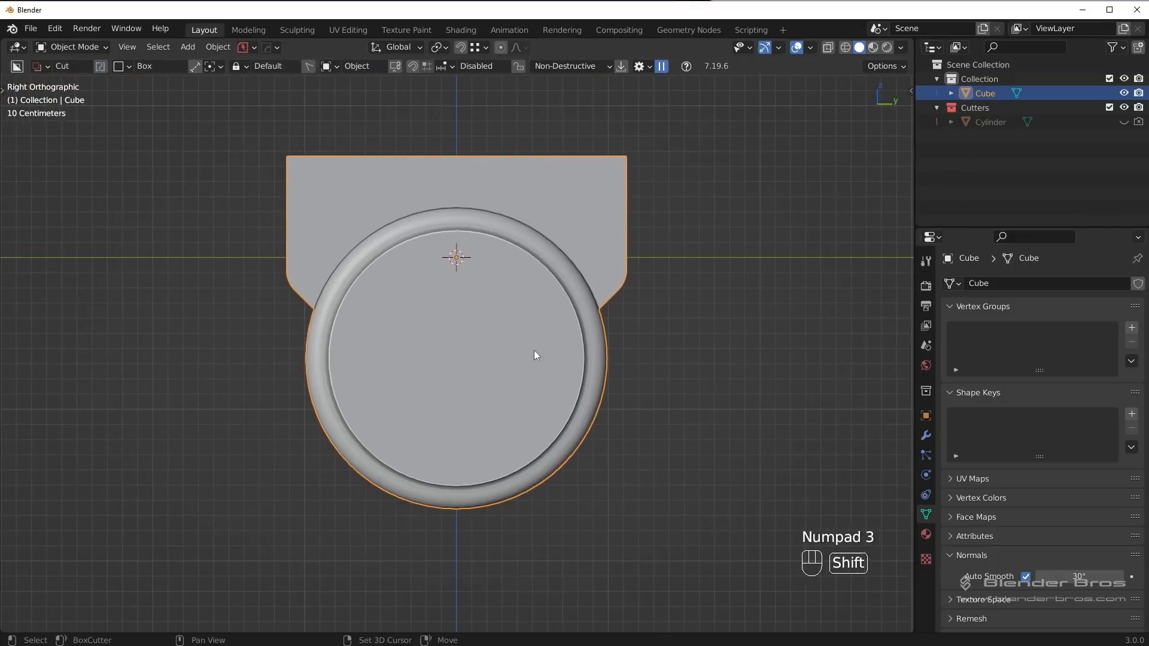
{"action": "key", "text": "d"}
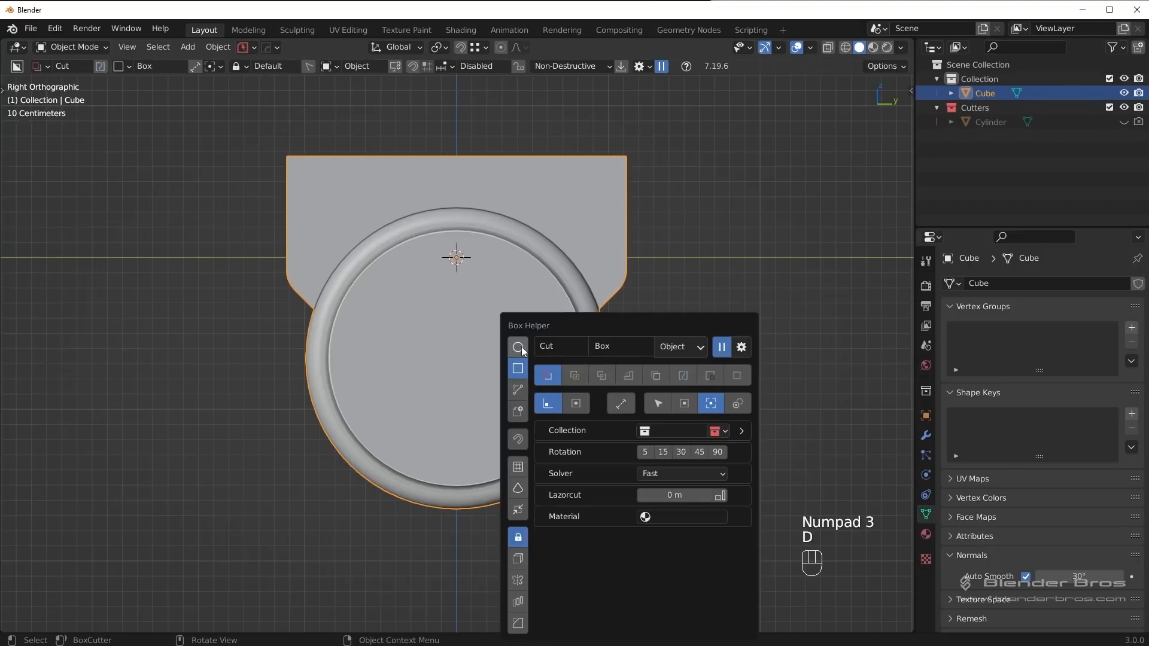
{"action": "left_click", "coordinate": [522, 347]}
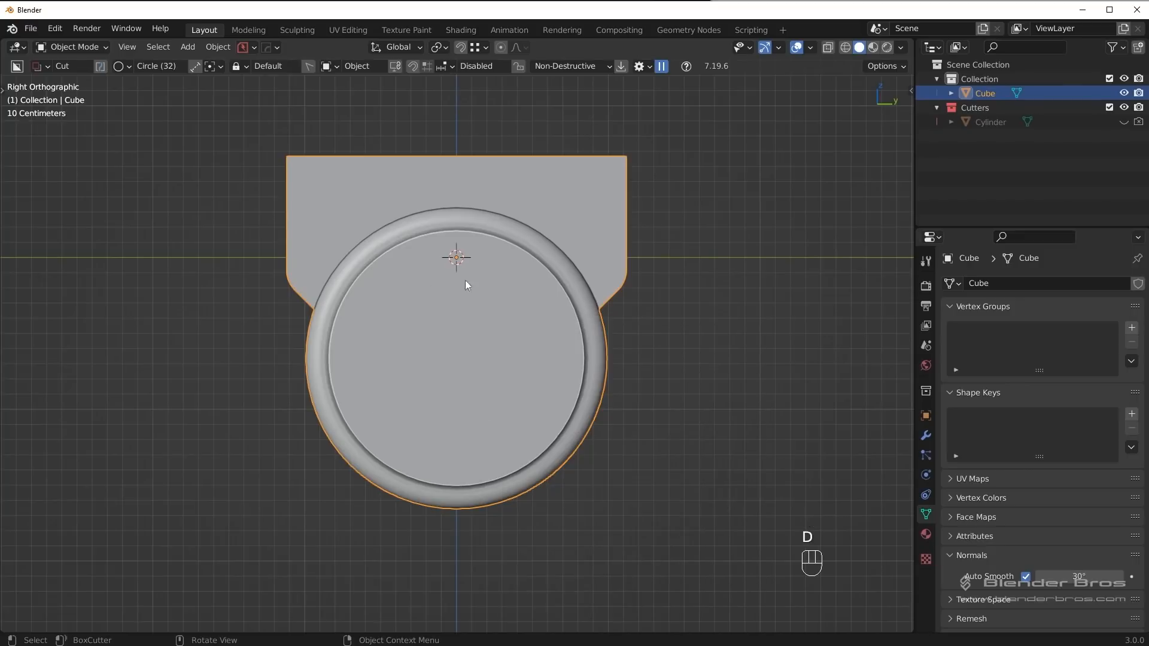
{"action": "key", "text": "d"}
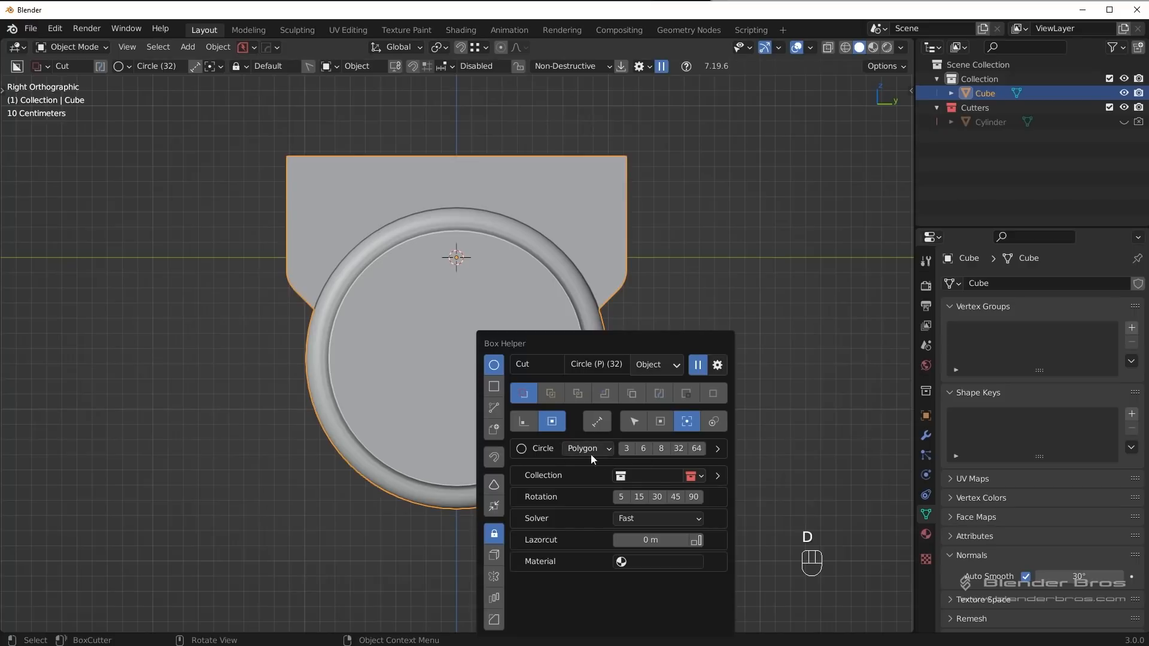
{"action": "left_click", "coordinate": [699, 448]}
{"action": "key", "text": "shift+a"}
{"action": "mouse_move", "coordinate": [633, 205]}
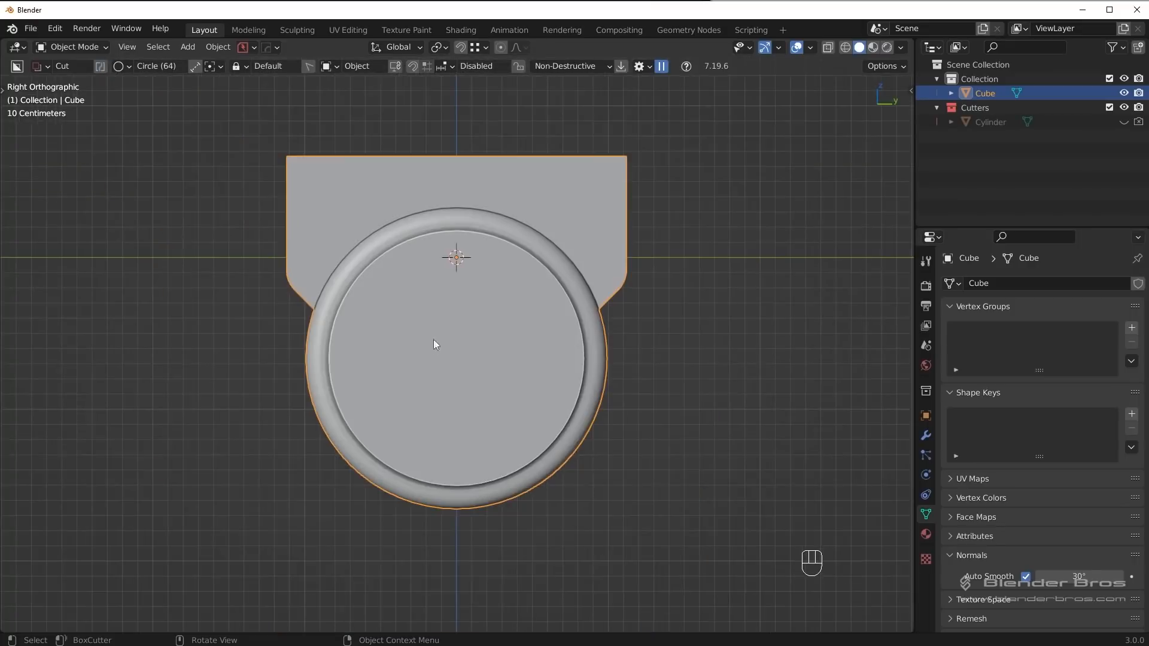
Step: Enable BoxCutter dot snapping and cut a circular bore from the centre of the end cap through the whole cylinder
{"action": "middle_click_drag", "start_coordinate": [434, 339], "coordinate": [518, 382], "text": "shift"}
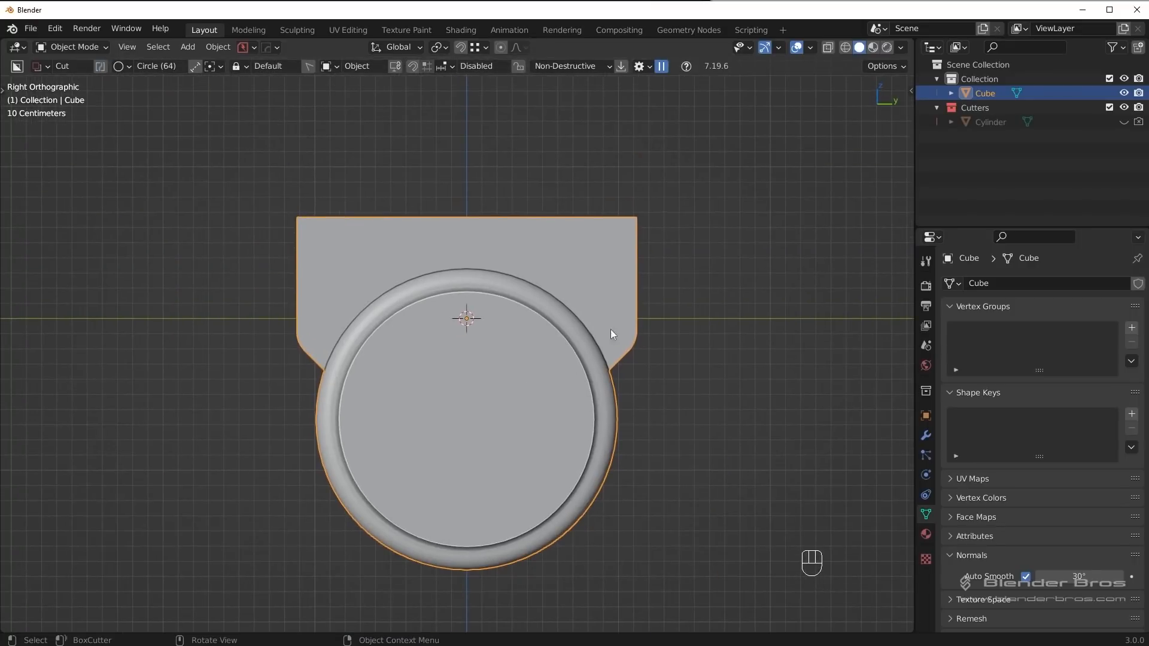
{"action": "left_click", "coordinate": [412, 67]}
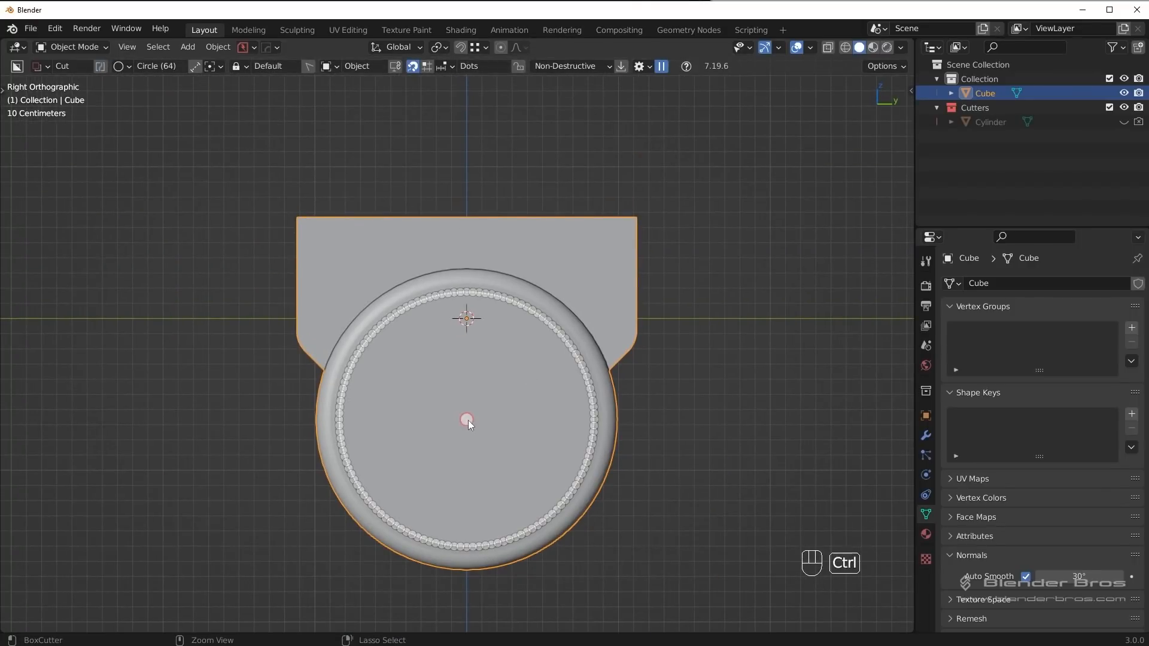
{"action": "left_click_drag", "start_coordinate": [467, 420], "coordinate": [569, 475], "text": "ctrl"}
{"action": "middle_click_drag", "start_coordinate": [568, 476], "coordinate": [651, 482]}
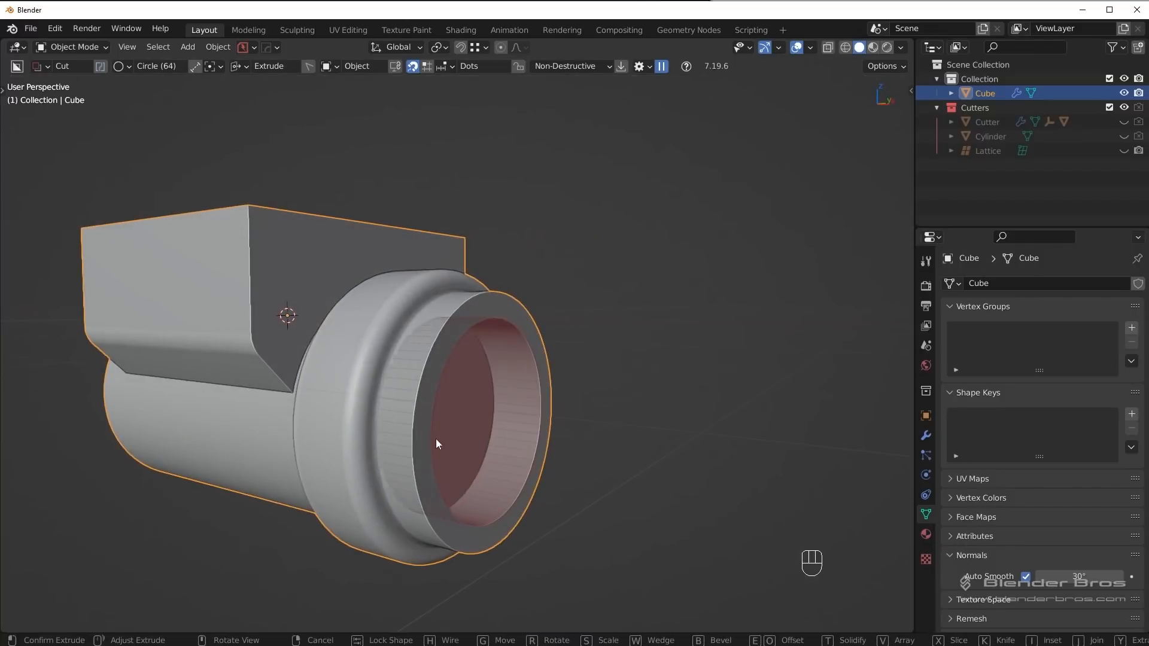
{"action": "middle_click_drag", "start_coordinate": [303, 403], "coordinate": [237, 385]}
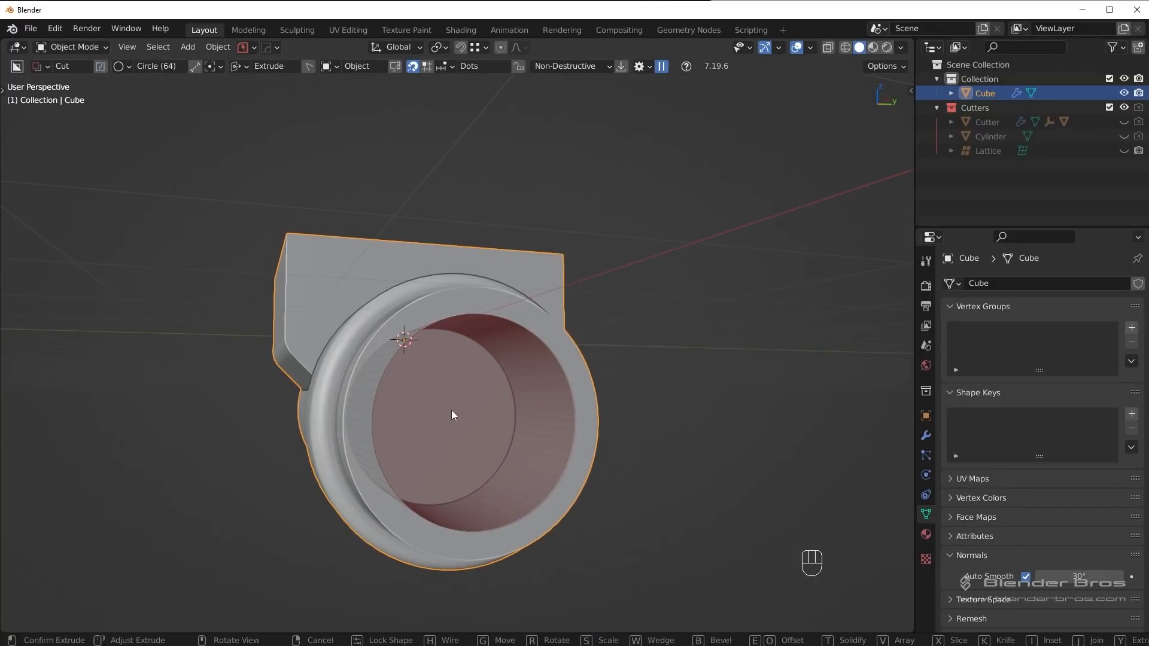
{"action": "left_click", "coordinate": [225, 389]}
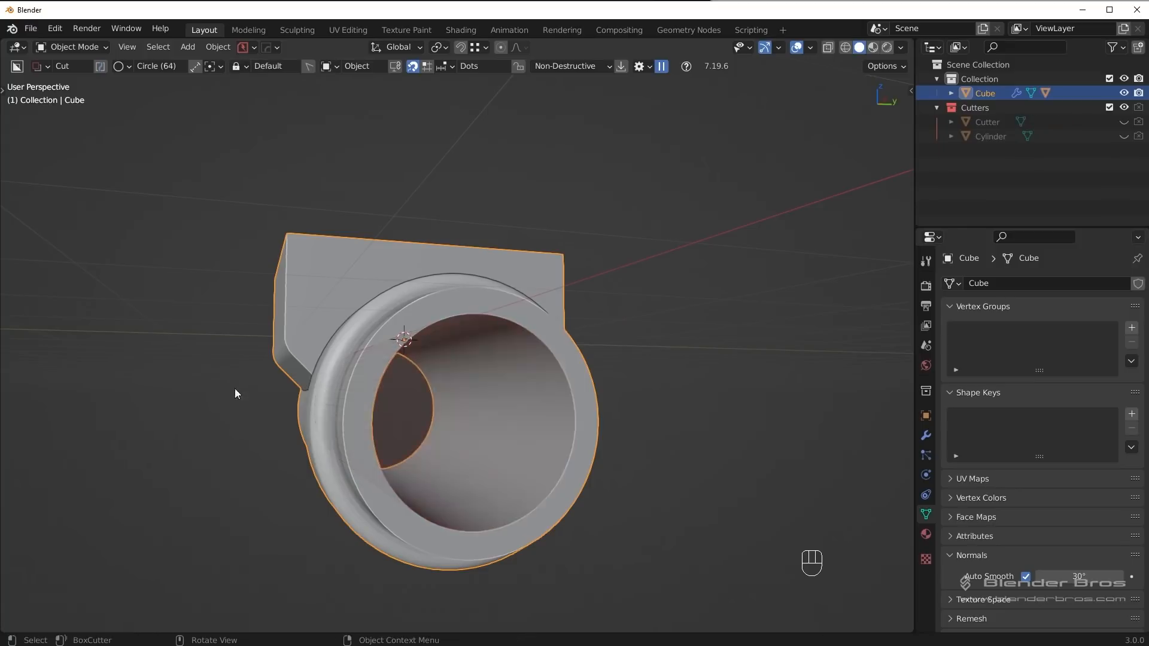
Step: Reveal the bore's cutter object from the cube's modifiers with HardOps Ever Scroll
{"action": "middle_click_drag", "start_coordinate": [235, 389], "coordinate": [553, 353]}
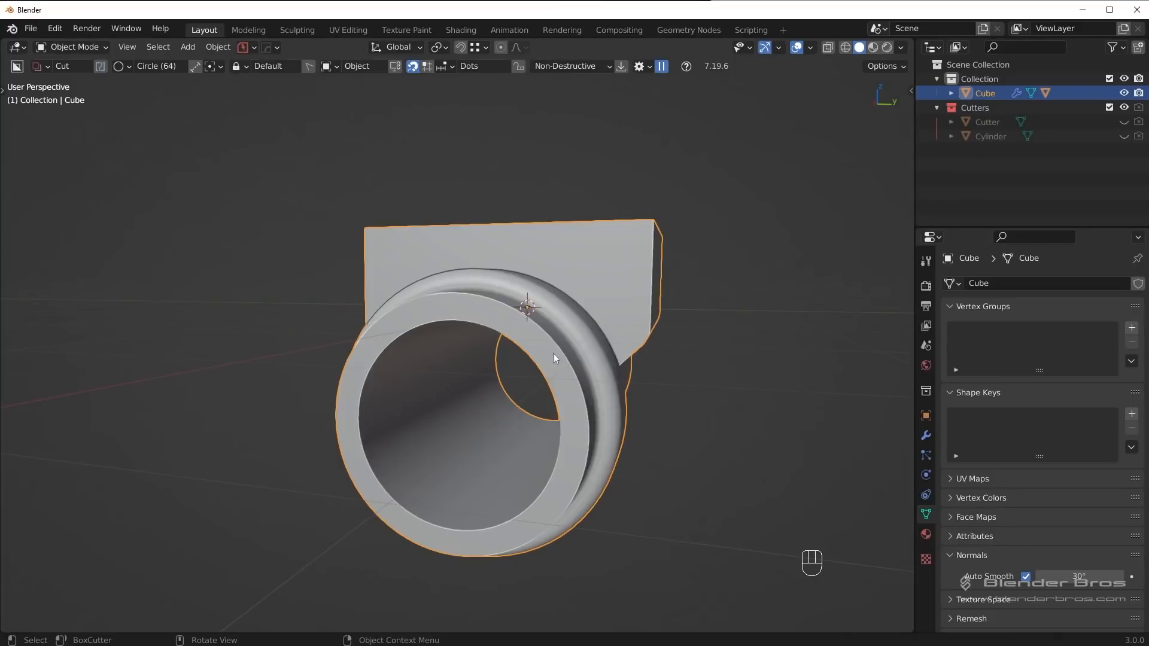
{"action": "key", "text": "q"}
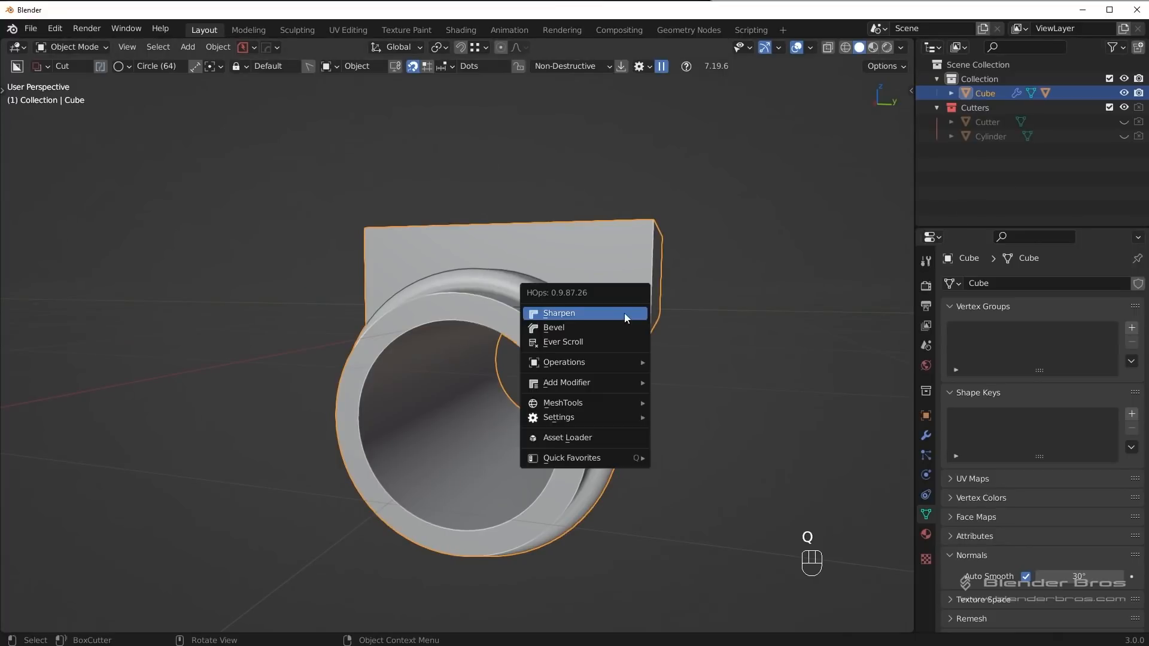
{"action": "left_click", "coordinate": [605, 339]}
{"action": "left_click", "coordinate": [526, 407]}
{"action": "middle_click_drag", "start_coordinate": [526, 407], "coordinate": [514, 422]}
Step: Add a single edge loop around the bore cutter and slide it to a factor of about 0.23
{"action": "key", "text": "Tab"}
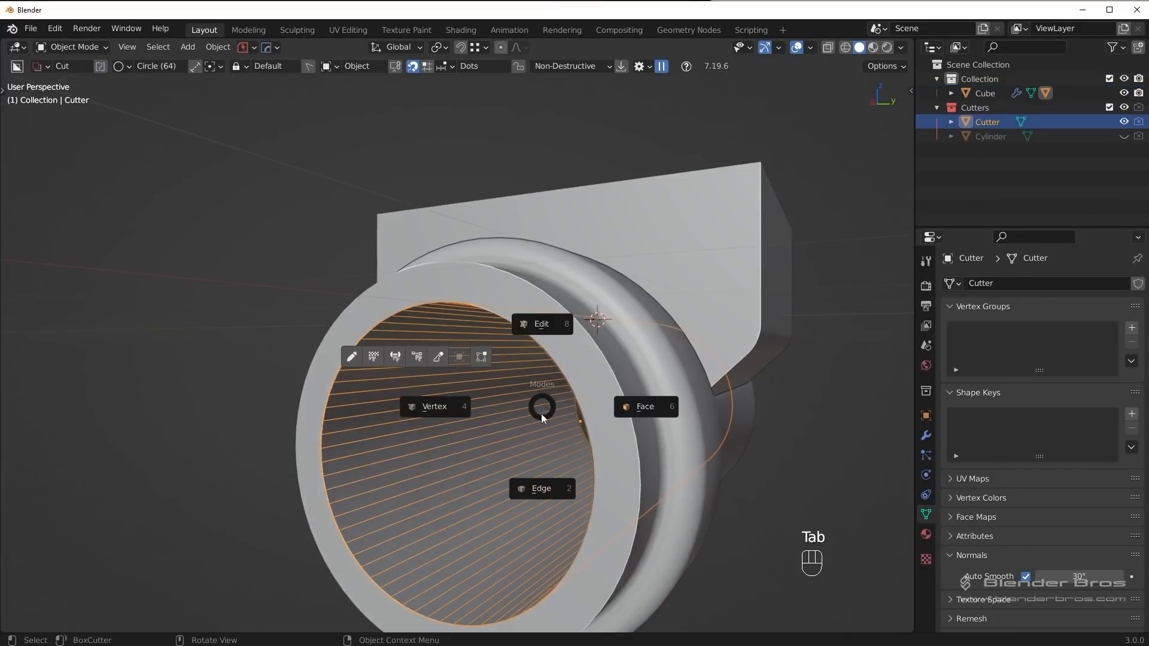
{"action": "middle_click_drag", "start_coordinate": [546, 470], "coordinate": [514, 473]}
{"action": "key", "text": "ctrl+r"}
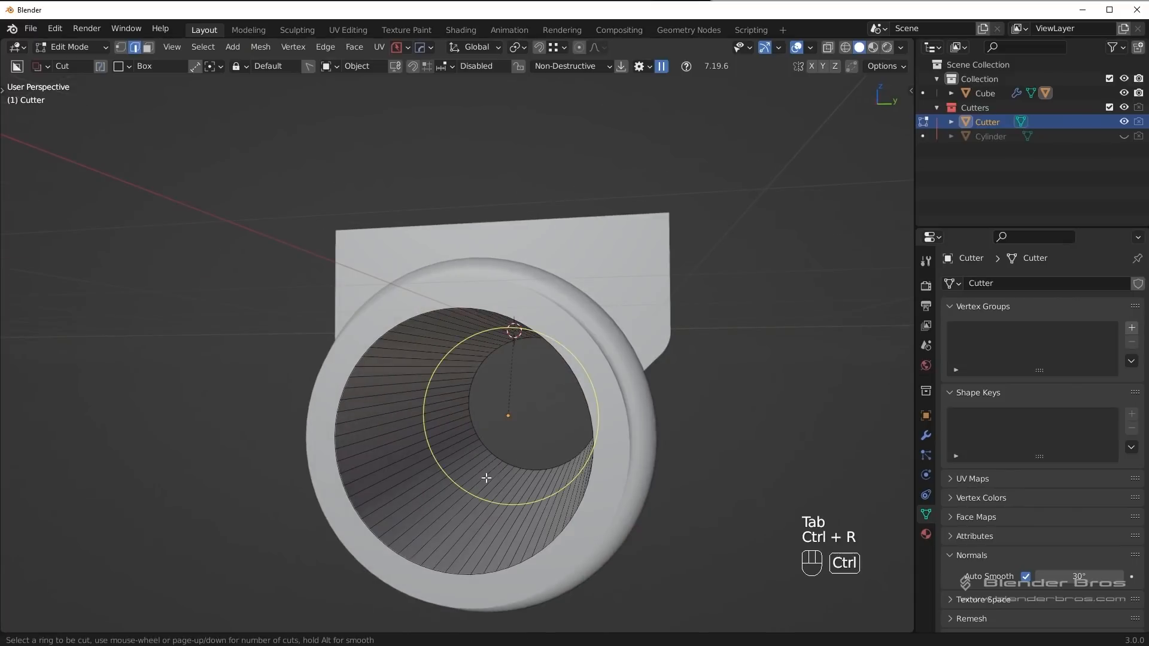
{"action": "left_click", "coordinate": [482, 465]}
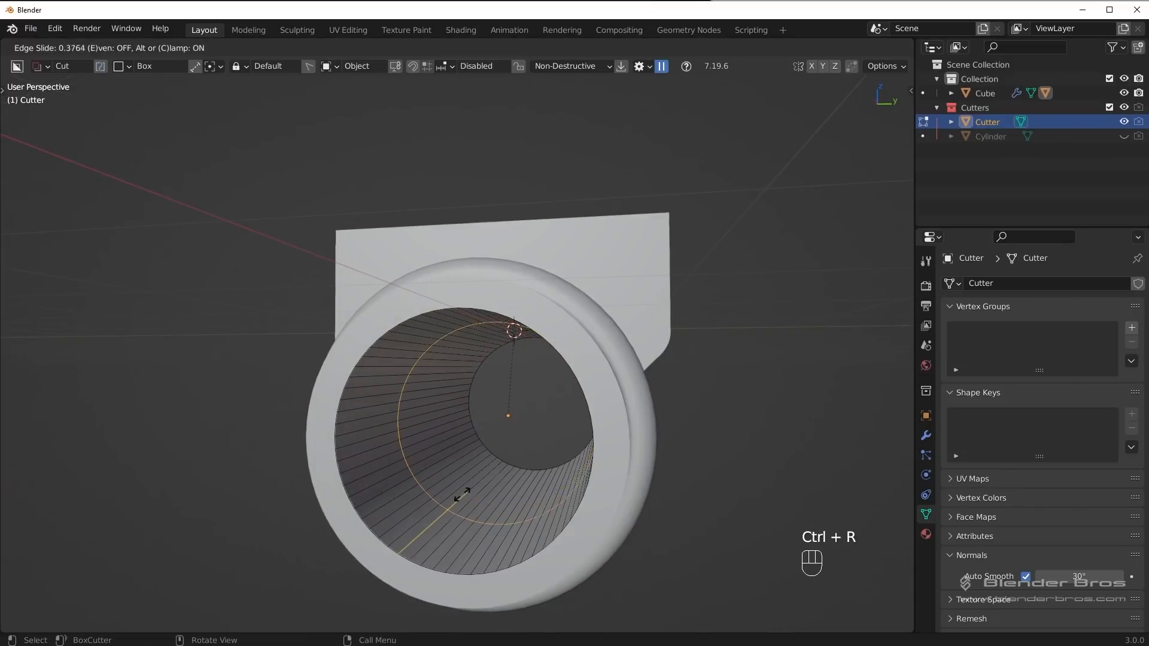
{"action": "left_click", "coordinate": [470, 489]}
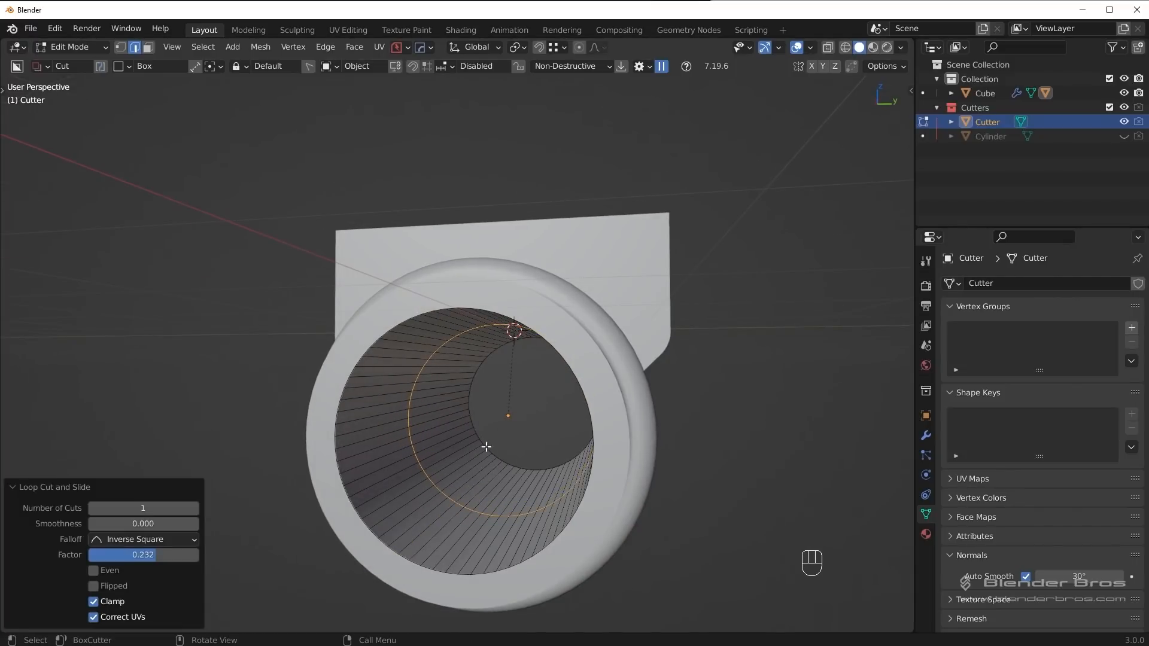
{"action": "middle_click_drag", "start_coordinate": [486, 446], "coordinate": [567, 429]}
{"action": "scroll", "coordinate": [563, 479], "scroll_direction": "up", "scroll_amount": 3}
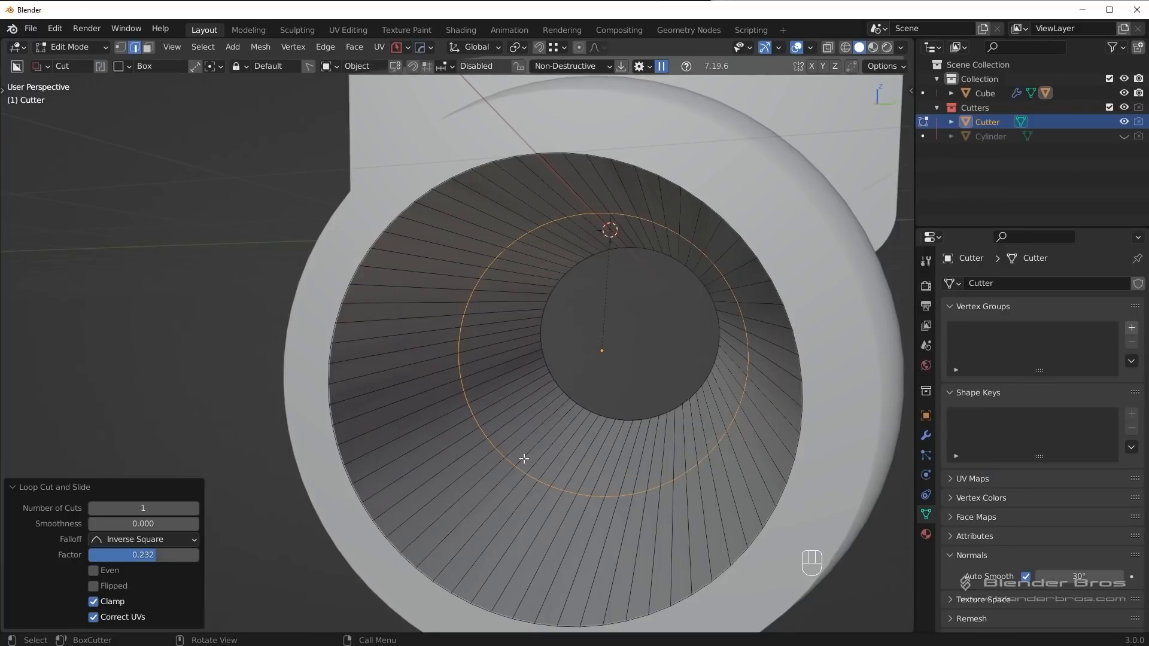
{"action": "scroll", "coordinate": [555, 425], "scroll_direction": "down", "scroll_amount": 3}
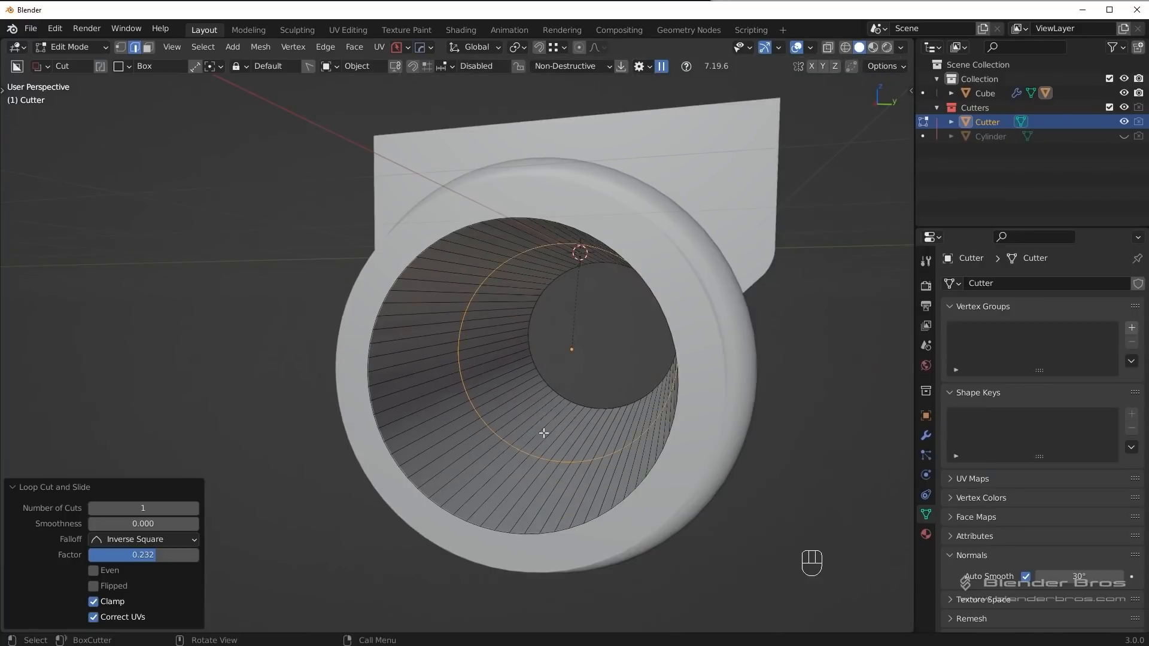
{"action": "middle_click_drag", "start_coordinate": [552, 427], "coordinate": [562, 441]}
{"action": "middle_click_drag", "start_coordinate": [504, 413], "coordinate": [454, 401]}
{"action": "key", "text": "Tab"}
{"action": "middle_click_drag", "start_coordinate": [570, 379], "coordinate": [474, 406]}
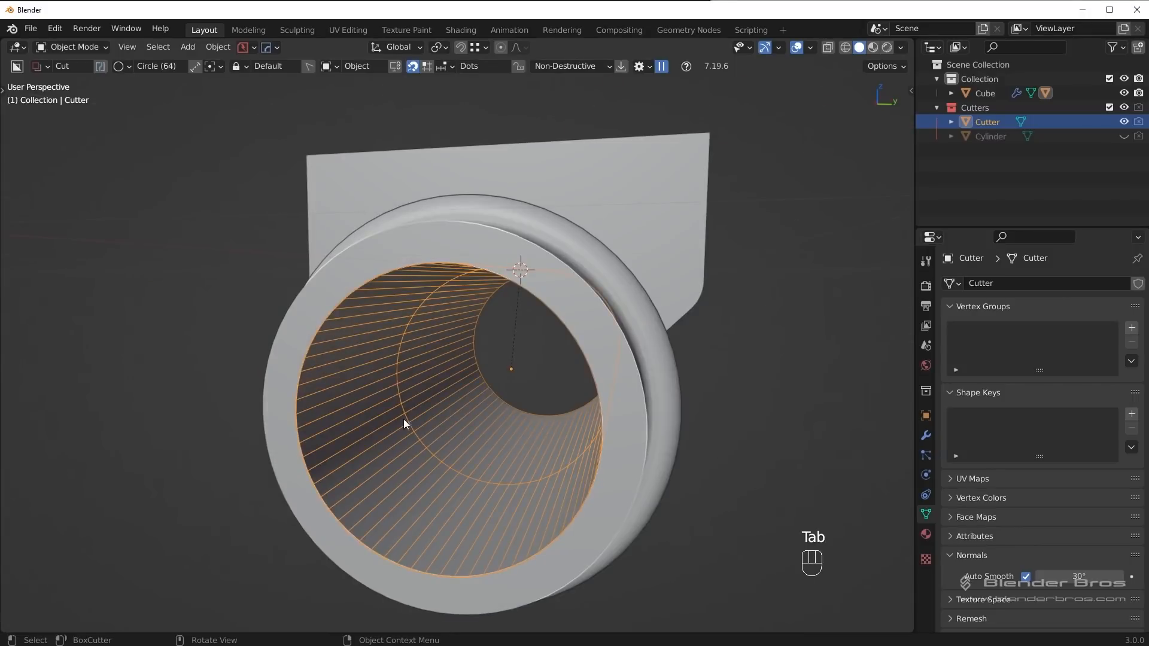
Step: Extrude the rear face loop of the bore cutter in place and shrink it inward about 0.164 m
{"action": "key", "text": "Tab"}
{"action": "left_click", "coordinate": [430, 397], "text": "alt"}
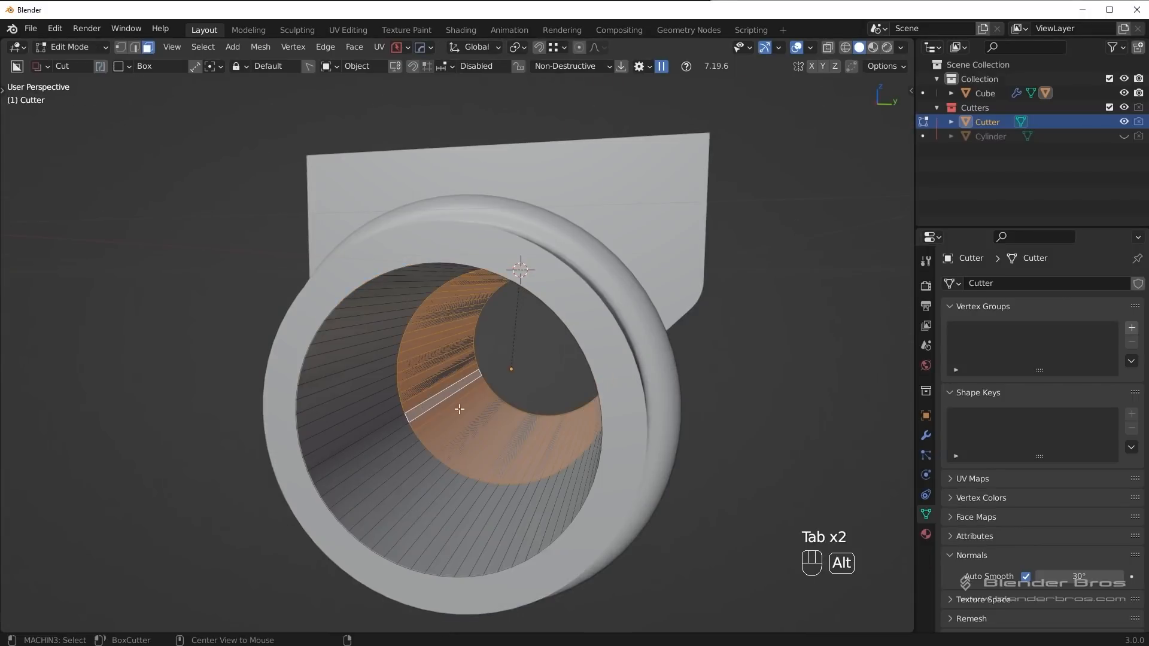
{"action": "middle_click_drag", "start_coordinate": [459, 409], "coordinate": [584, 421]}
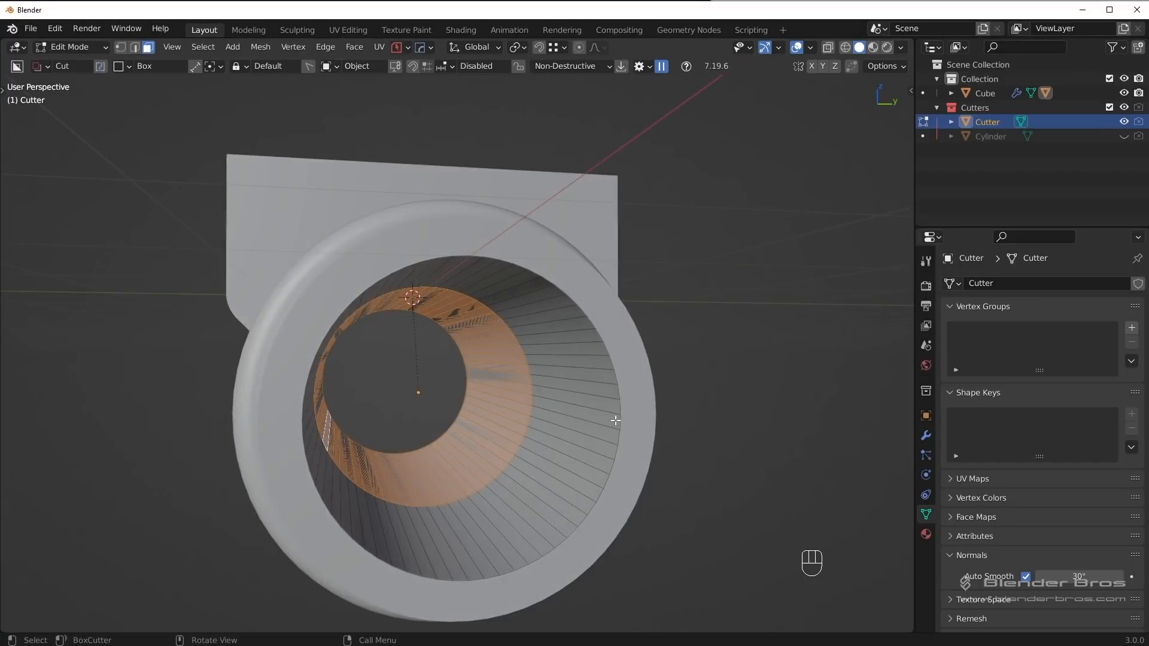
{"action": "key", "text": "e"}
{"action": "right_click", "coordinate": [642, 408]}
{"action": "key", "text": "alt+s"}
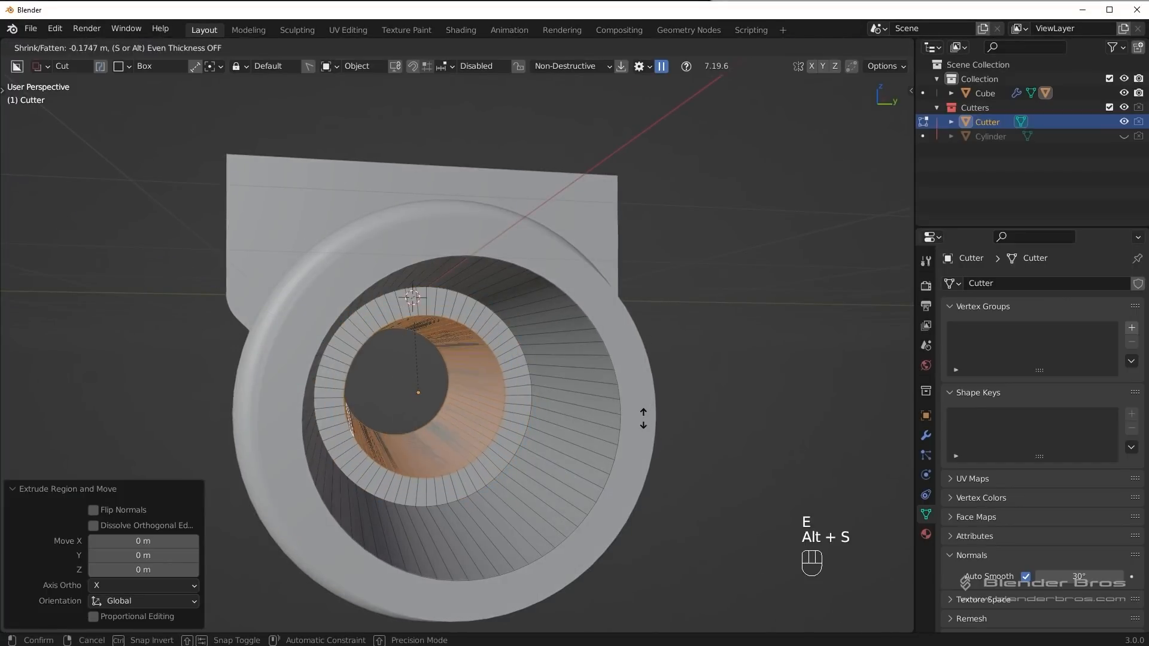
{"action": "key", "text": "shift"}
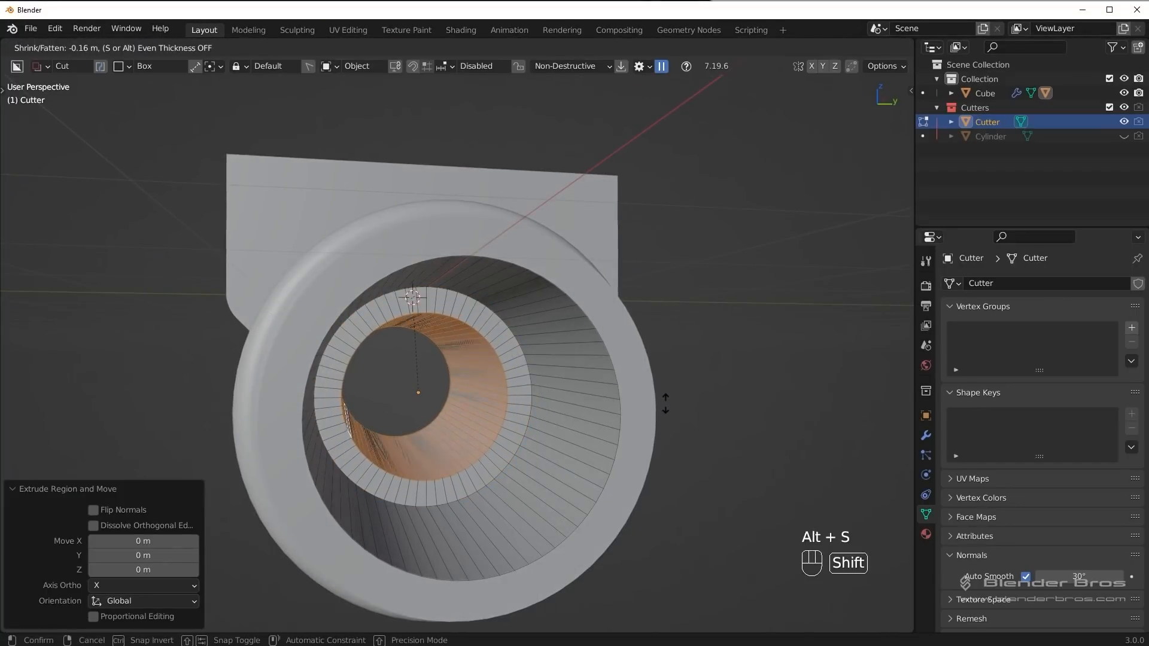
{"action": "left_click", "coordinate": [661, 398]}
{"action": "key", "text": "Tab"}
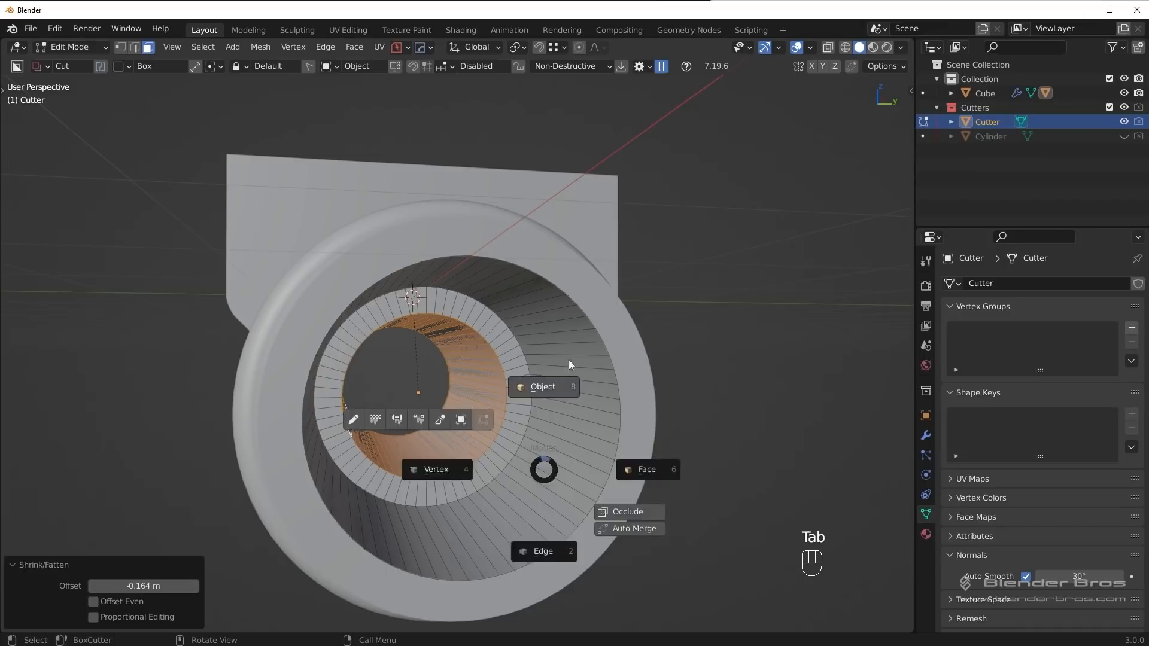
{"action": "middle_click_drag", "start_coordinate": [560, 409], "coordinate": [537, 420]}
{"action": "middle_click_drag", "start_coordinate": [551, 459], "coordinate": [449, 461]}
{"action": "key", "text": "shift+2"}
{"action": "key", "text": "ctrl+z"}
Step: Select the edge loop on the inner rim of the cutter's stepped section
{"action": "key", "text": "Tab"}
{"action": "left_click", "coordinate": [447, 517]}
{"action": "middle_click_drag", "start_coordinate": [448, 517], "coordinate": [441, 429]}
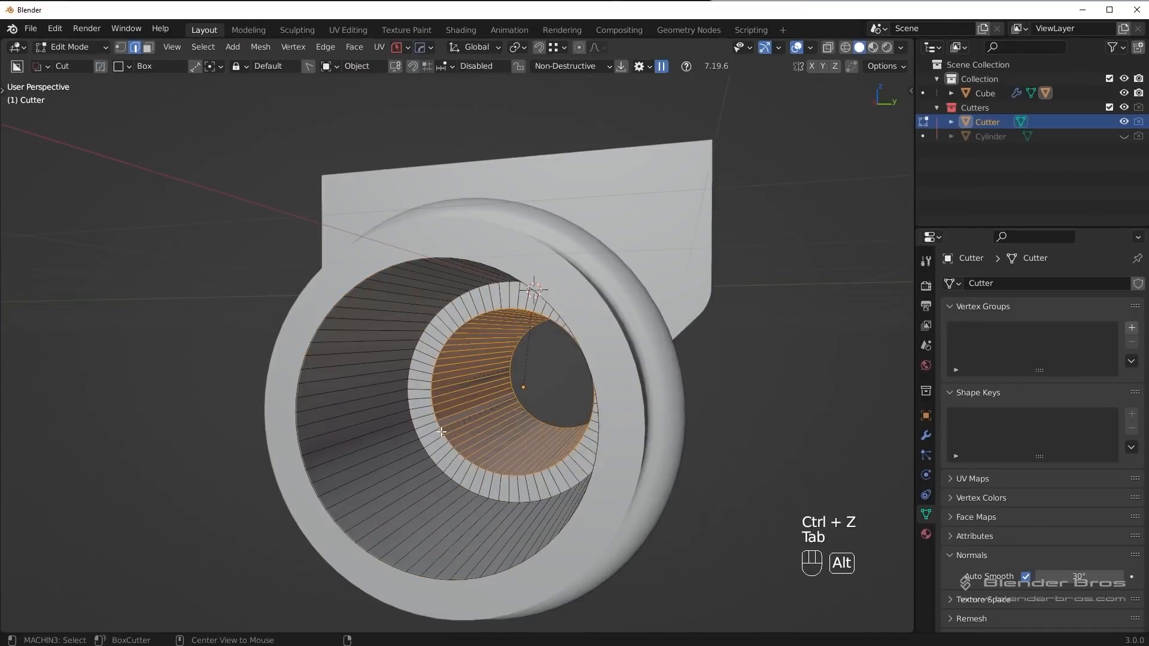
Step: Try a 4-segment bevel about 0.1 m wide on the inner rim loop of the cutter's step, and undo it
{"action": "key", "text": "ctrl+b"}
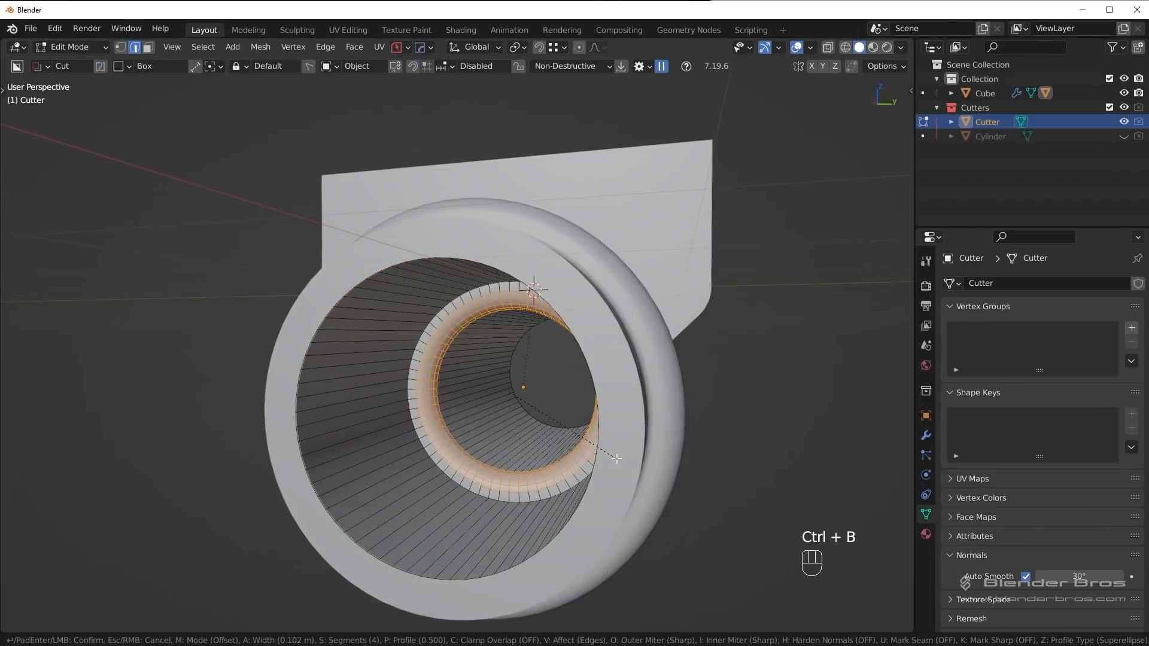
{"action": "left_click", "coordinate": [606, 460]}
{"action": "key", "text": "Tab"}
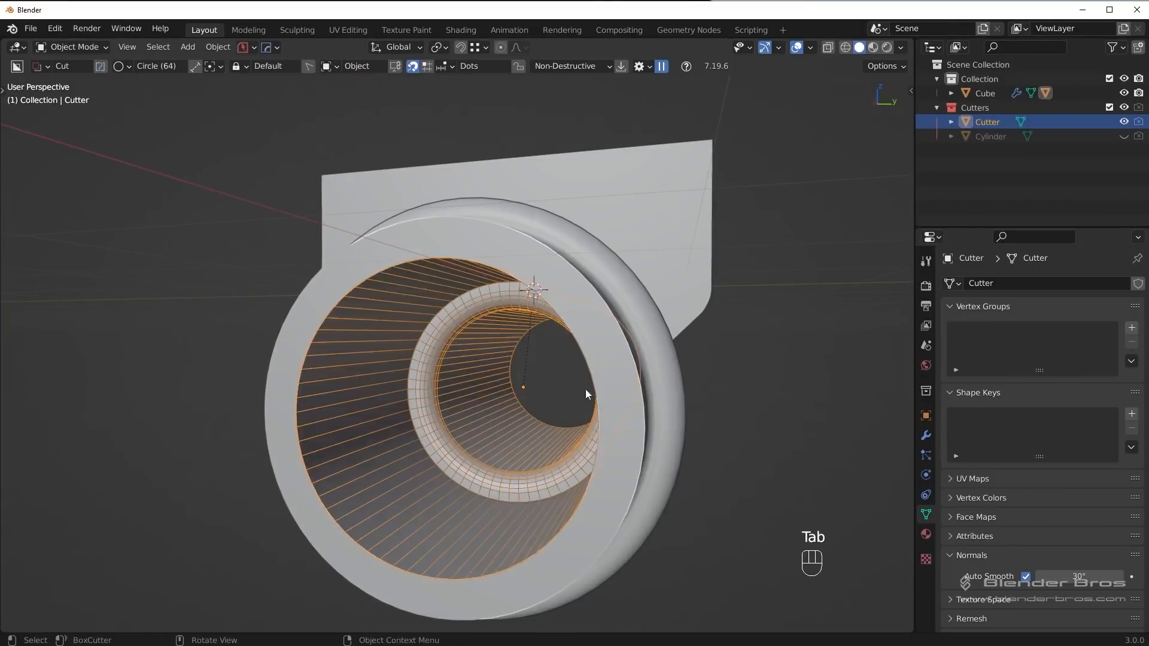
{"action": "key", "text": "alt+a"}
{"action": "key", "text": "shift+2"}
{"action": "scroll", "coordinate": [575, 425], "scroll_direction": "down", "scroll_amount": 3}
{"action": "mouse_move", "coordinate": [581, 429]}
{"action": "middle_mouse_down"}
{"action": "mouse_move", "coordinate": [622, 423]}
{"action": "mouse_move", "coordinate": [576, 437]}
{"action": "middle_mouse_up"}
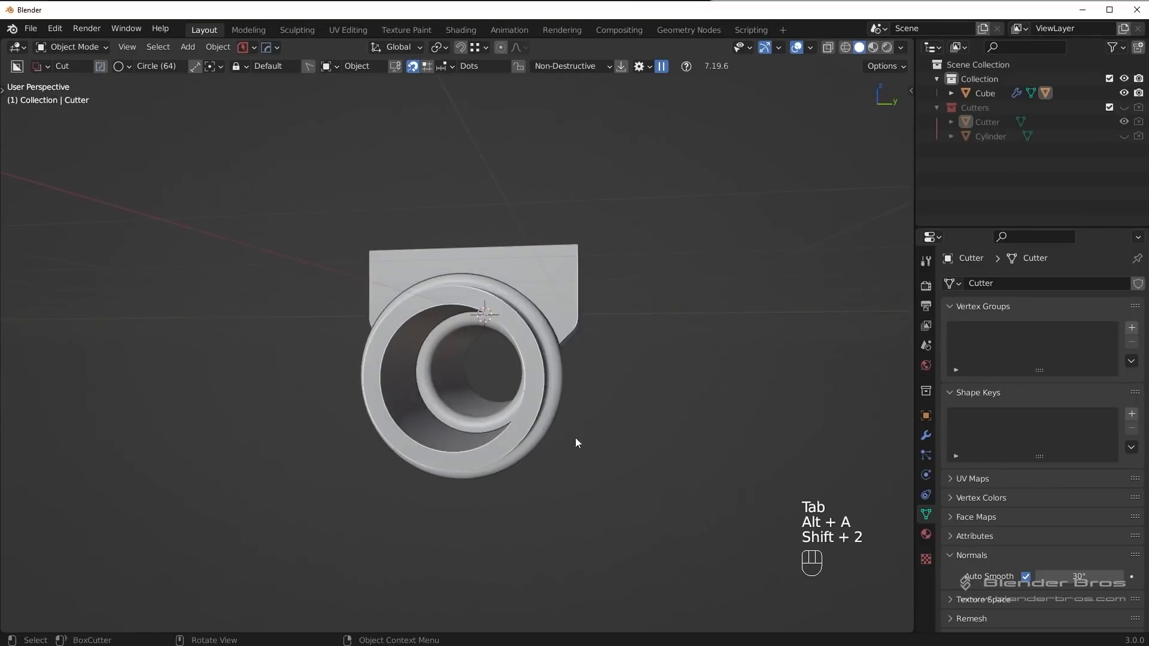
{"action": "scroll", "coordinate": [568, 441], "scroll_direction": "up", "scroll_amount": 5}
{"action": "key", "text": "ctrl+z"}
{"action": "key", "text": "ctrl+z"}
{"action": "key", "text": "ctrl+z"}
{"action": "key", "text": "ctrl+z"}
Step: Bevel the step's inner rim loop about 0.07 m wide with 1 segment and hide the Cutters collection
{"action": "key", "text": "ctrl+b"}
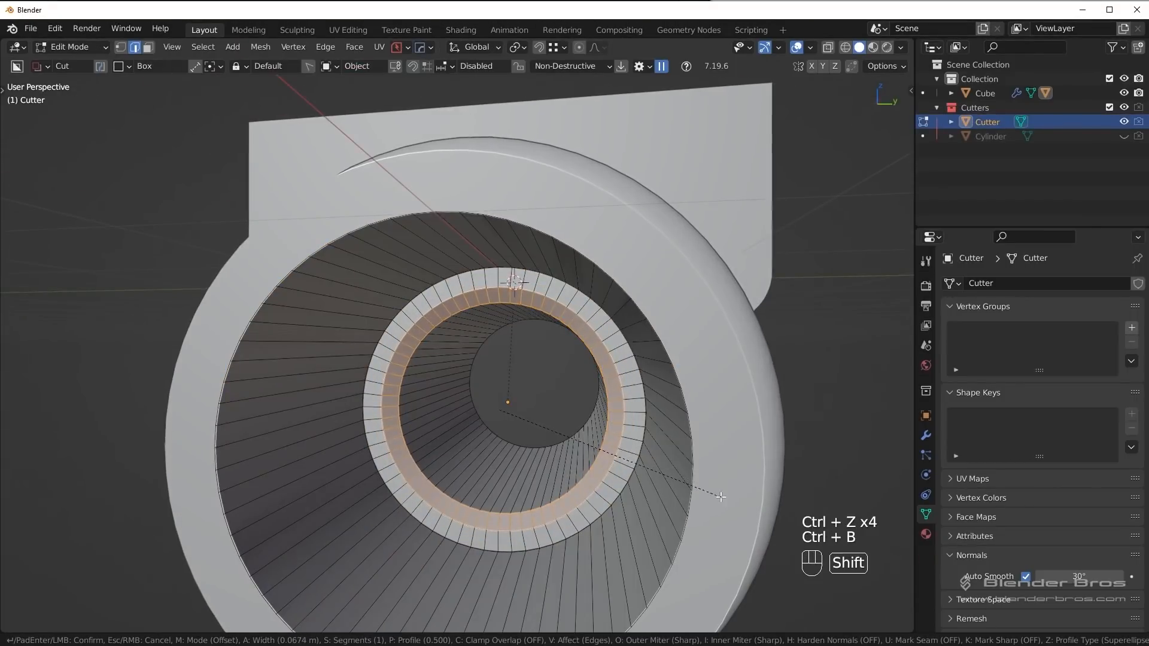
{"action": "left_click", "coordinate": [706, 473]}
{"action": "key", "text": "Tab"}
{"action": "key", "text": "shift+2"}
{"action": "scroll", "coordinate": [595, 414], "scroll_direction": "down", "scroll_amount": 3}
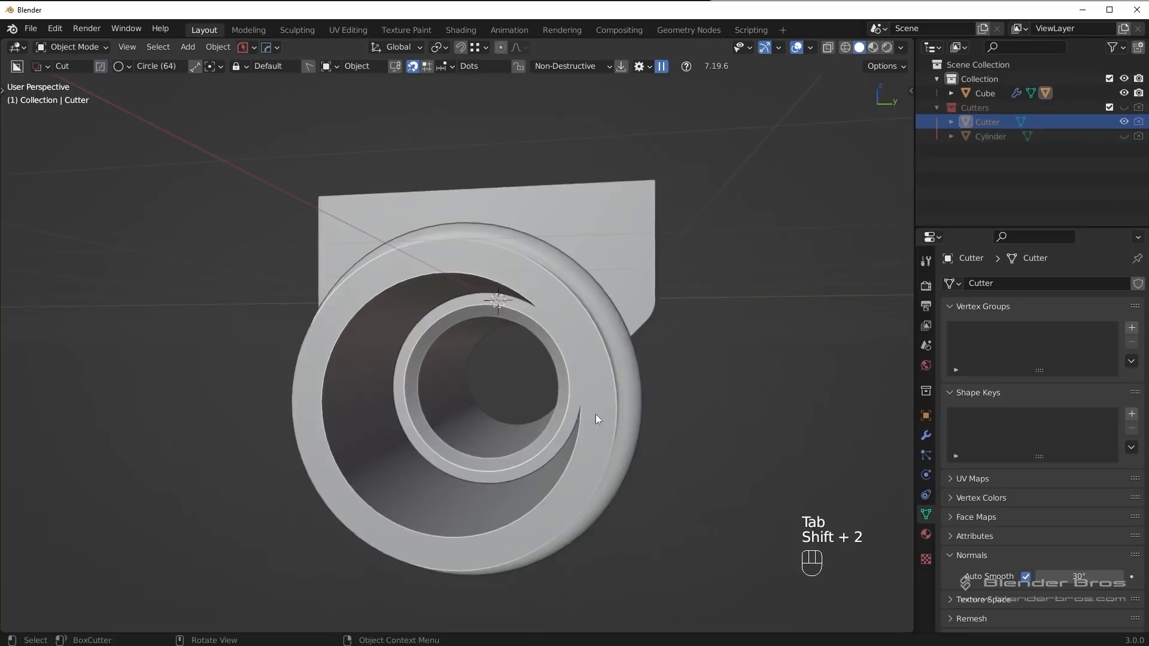
{"action": "middle_click_drag", "start_coordinate": [595, 414], "coordinate": [578, 466]}
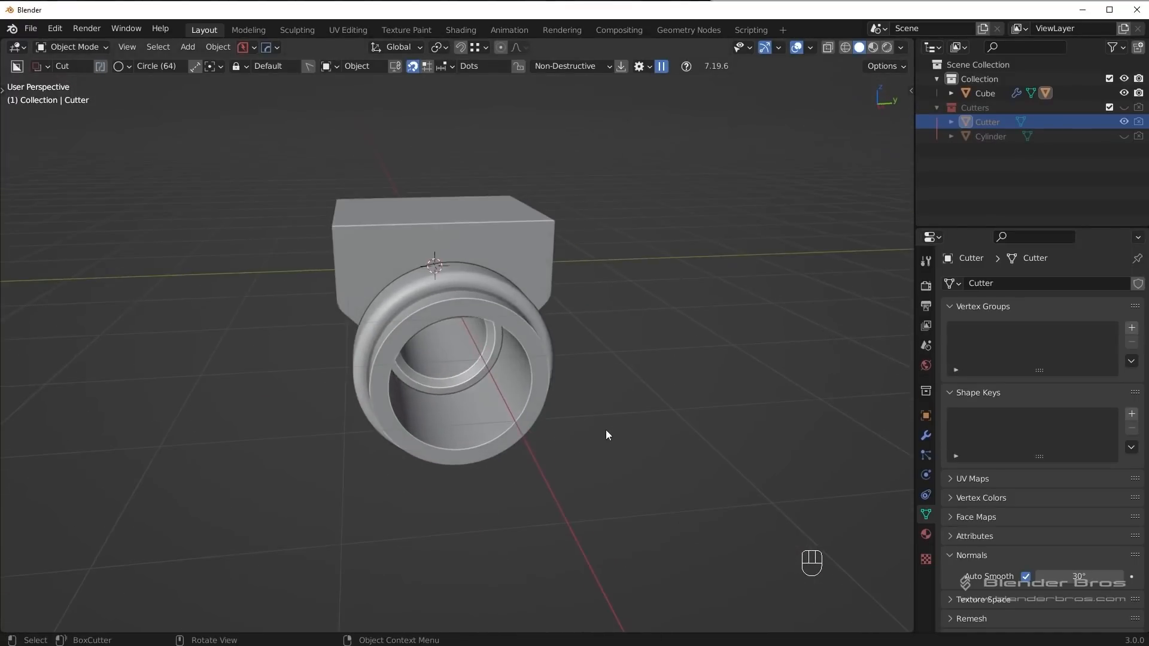
Step: Select the main cube object and view it in the right orthographic view
{"action": "key", "text": "KP_3"}
{"action": "left_click", "coordinate": [544, 383]}
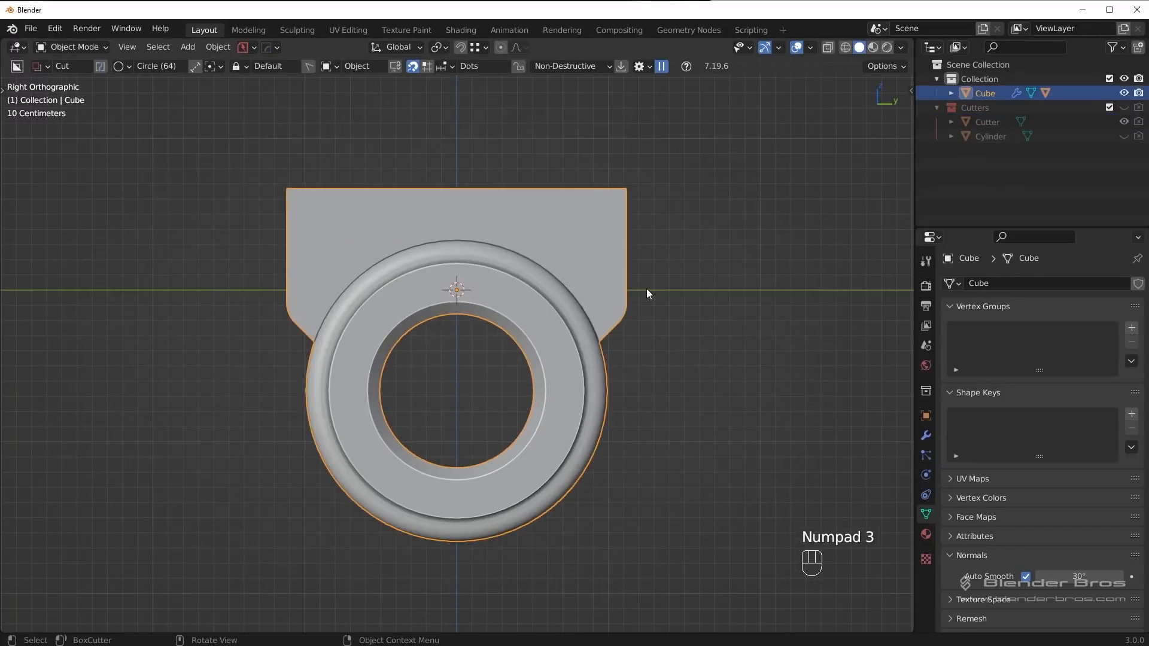
{"action": "middle_click_drag", "start_coordinate": [462, 424], "coordinate": [669, 305]}
{"action": "key", "text": "KP_3"}
Step: Try adding a 64-vertex cylinder at the world origin, and delete it
{"action": "key", "text": "shift+a"}
{"action": "mouse_move", "coordinate": [669, 305]}
{"action": "left_click", "coordinate": [746, 392]}
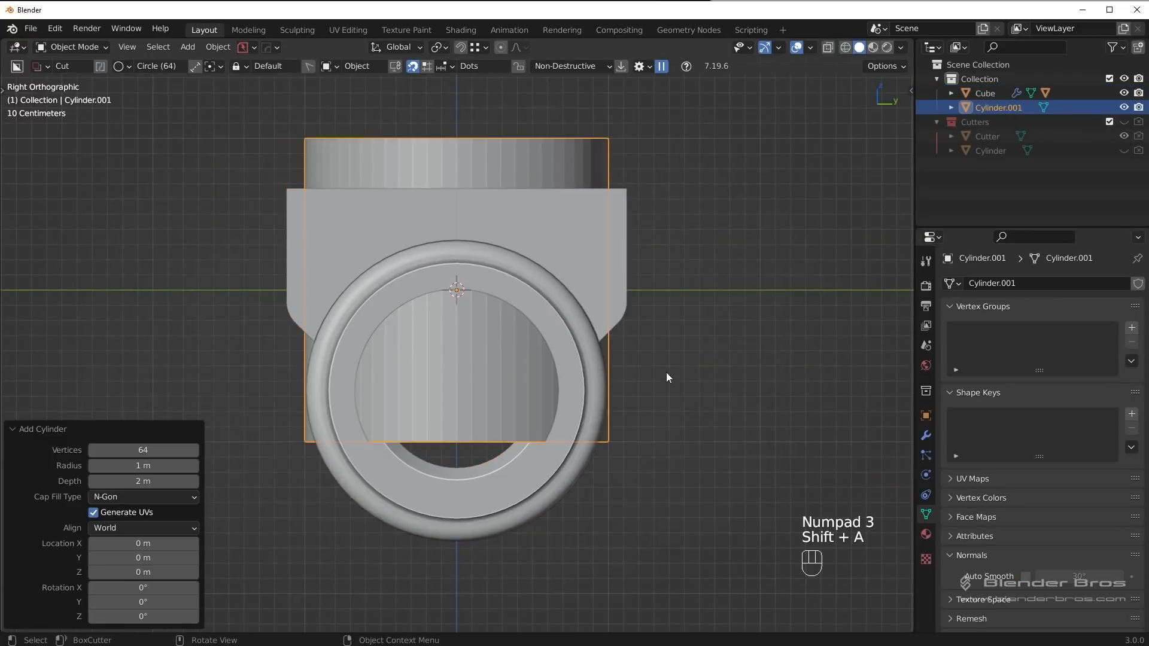
{"action": "key", "text": "Delete"}
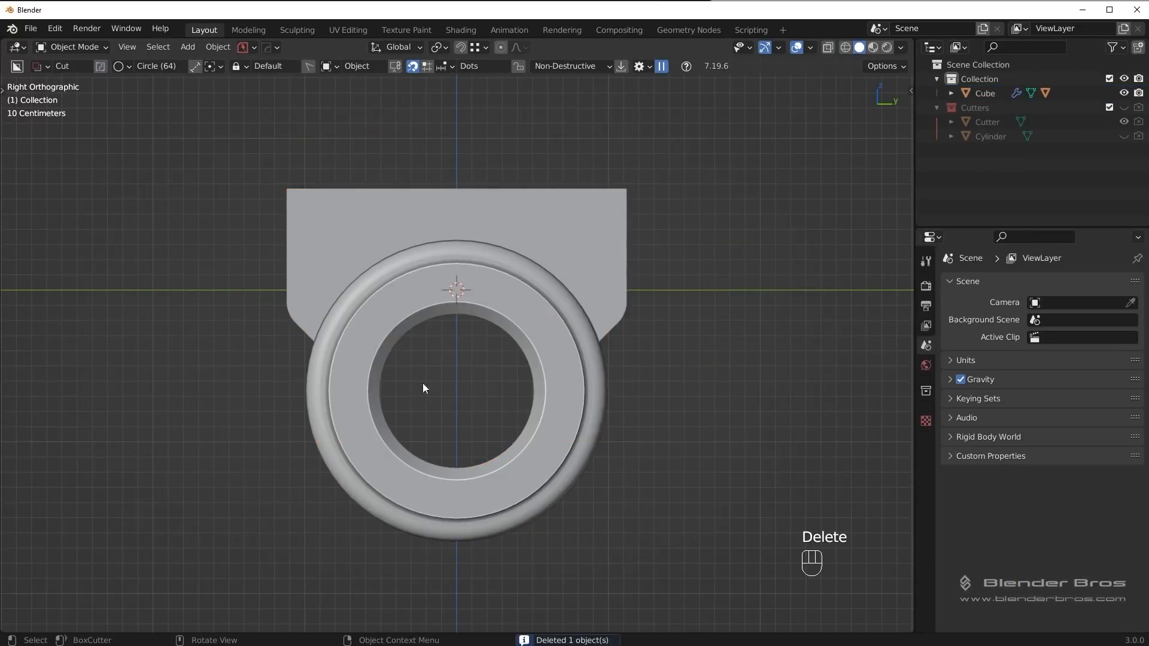
Step: Select the circular end cap face of the cube object's mesh and snap the 3D cursor to it
{"action": "left_click", "coordinate": [434, 310]}
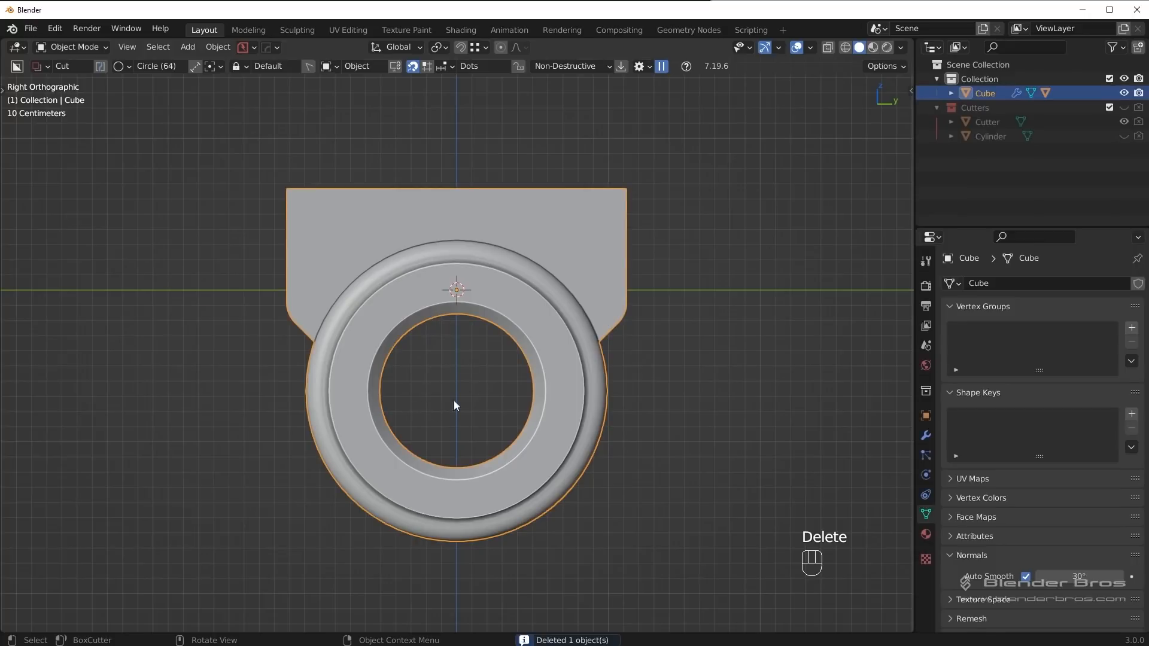
{"action": "key", "text": "Tab"}
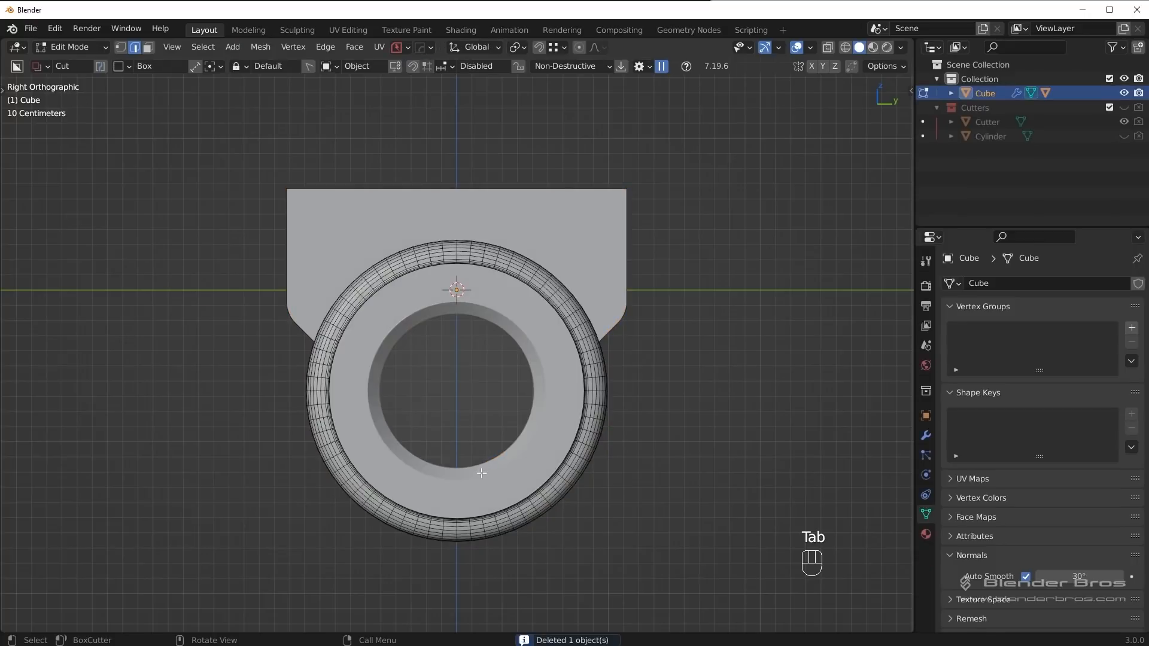
{"action": "key", "text": "Tab"}
{"action": "left_click", "coordinate": [608, 453]}
{"action": "left_click", "coordinate": [487, 400]}
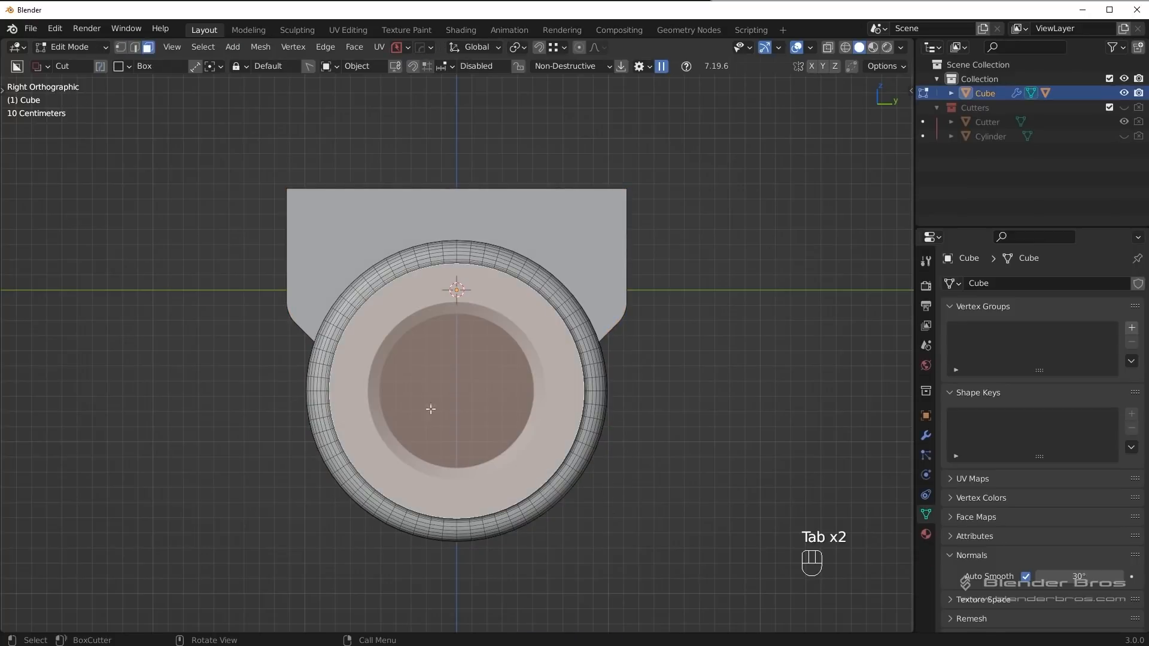
{"action": "key", "text": "shift+s"}
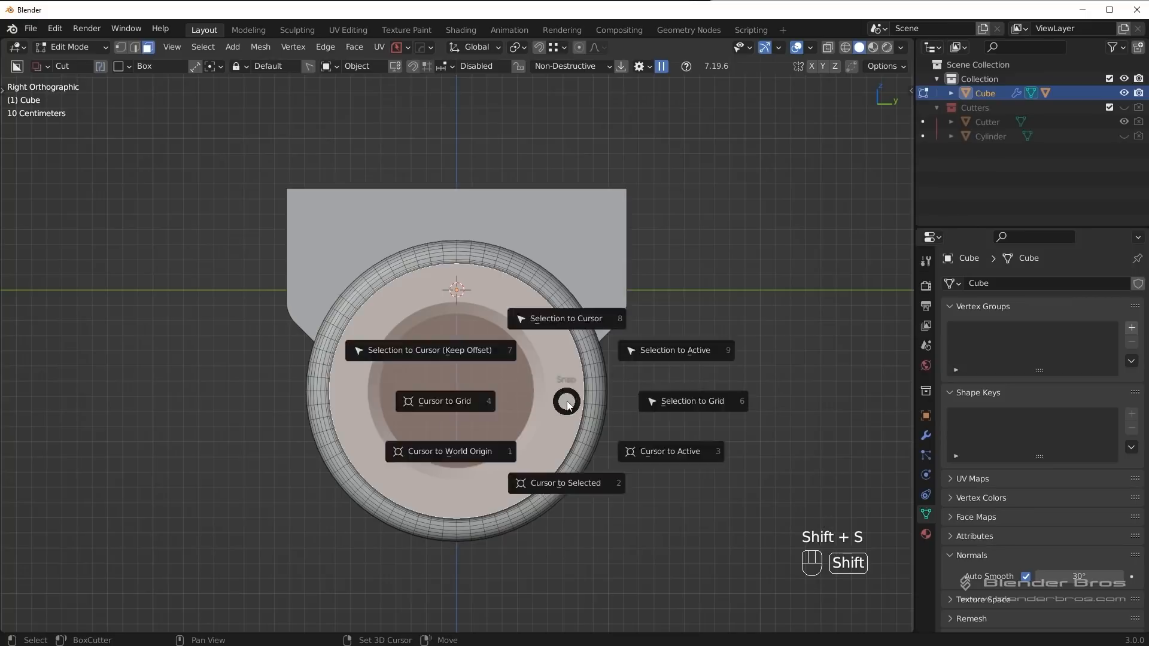
{"action": "key", "text": "shift+s"}
{"action": "left_click", "coordinate": [574, 492]}
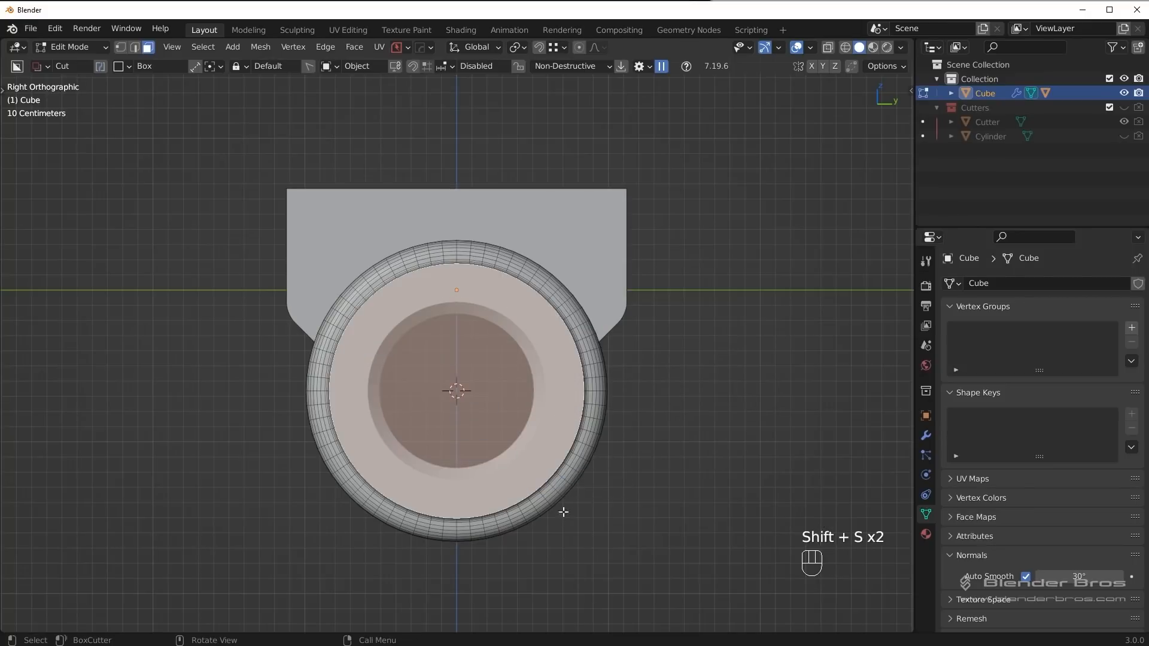
{"action": "key", "text": "Tab"}
Step: Add a 64-vertex cylinder at the 3D cursor with 1 m radius and 2 m depth, and Sharpen its shading
{"action": "key", "text": "shift+a"}
{"action": "mouse_move", "coordinate": [699, 271]}
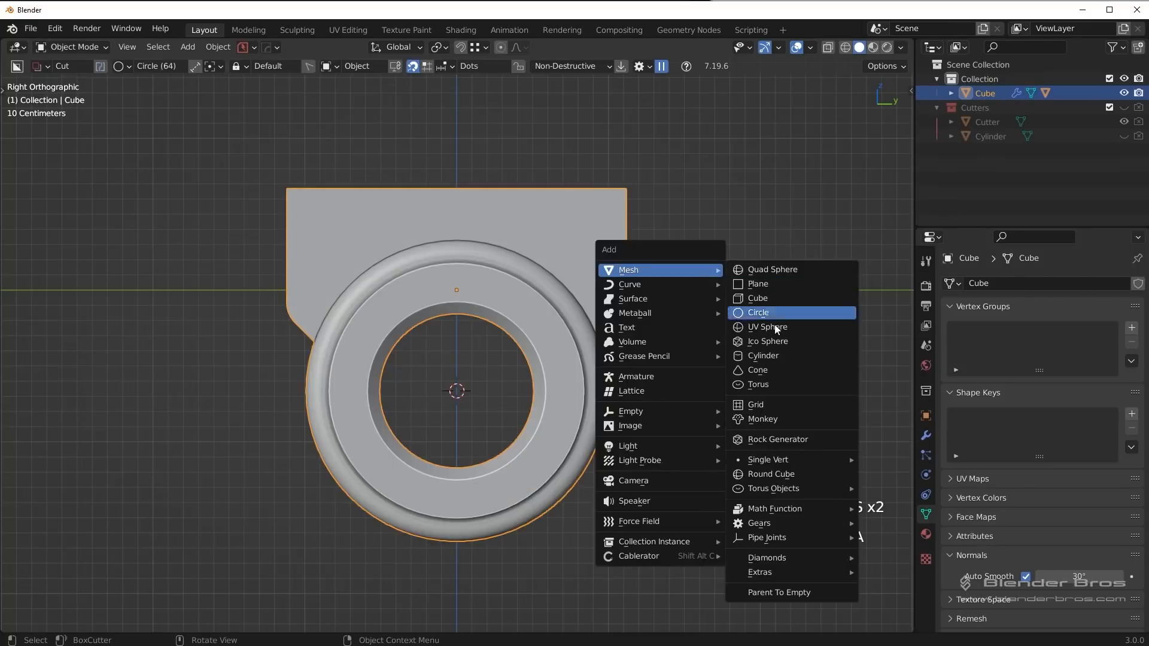
{"action": "left_click", "coordinate": [766, 358]}
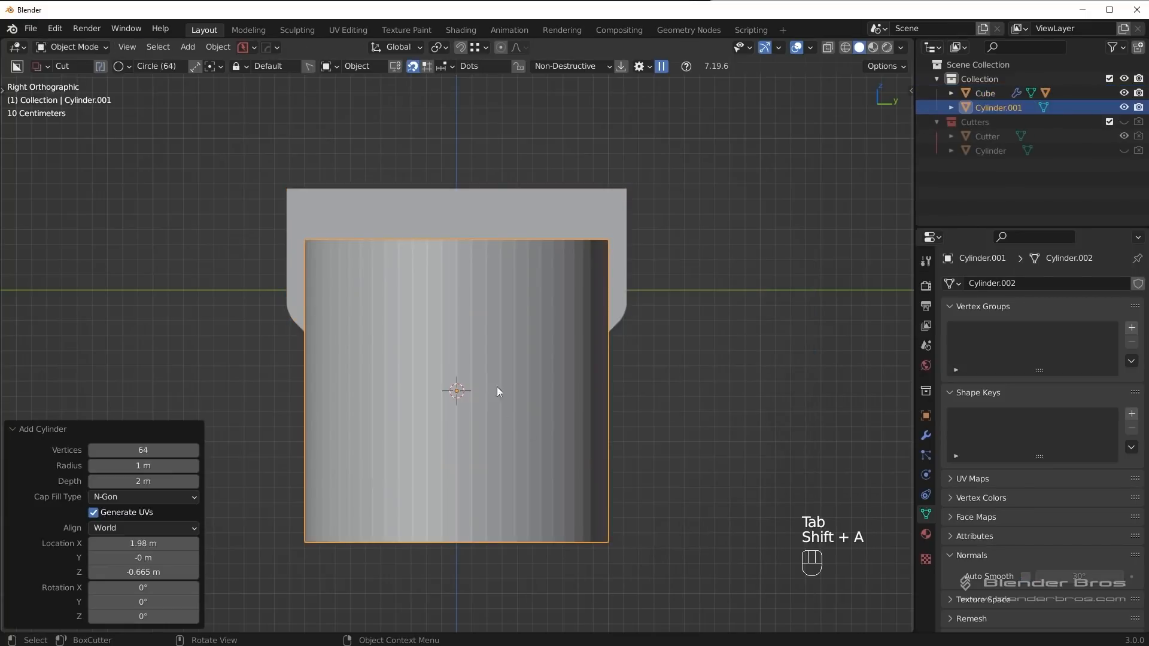
{"action": "key", "text": "q"}
{"action": "left_click", "coordinate": [668, 308]}
Step: Rotate the new cylinder 90° about the global Y axis
{"action": "key", "text": "r"}
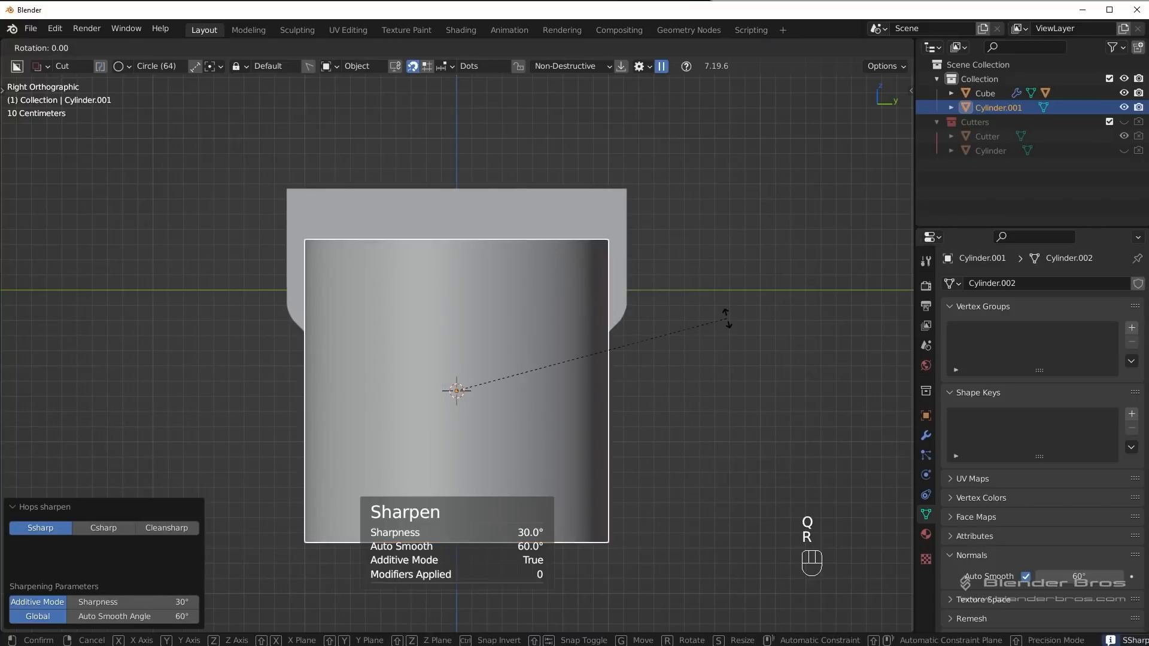
{"action": "key", "text": "9"}
{"action": "key", "text": "0"}
{"action": "key", "text": "Return"}
Step: Scale the new cylinder uniformly by about 0.688 and again by about 1.055
{"action": "key", "text": "s"}
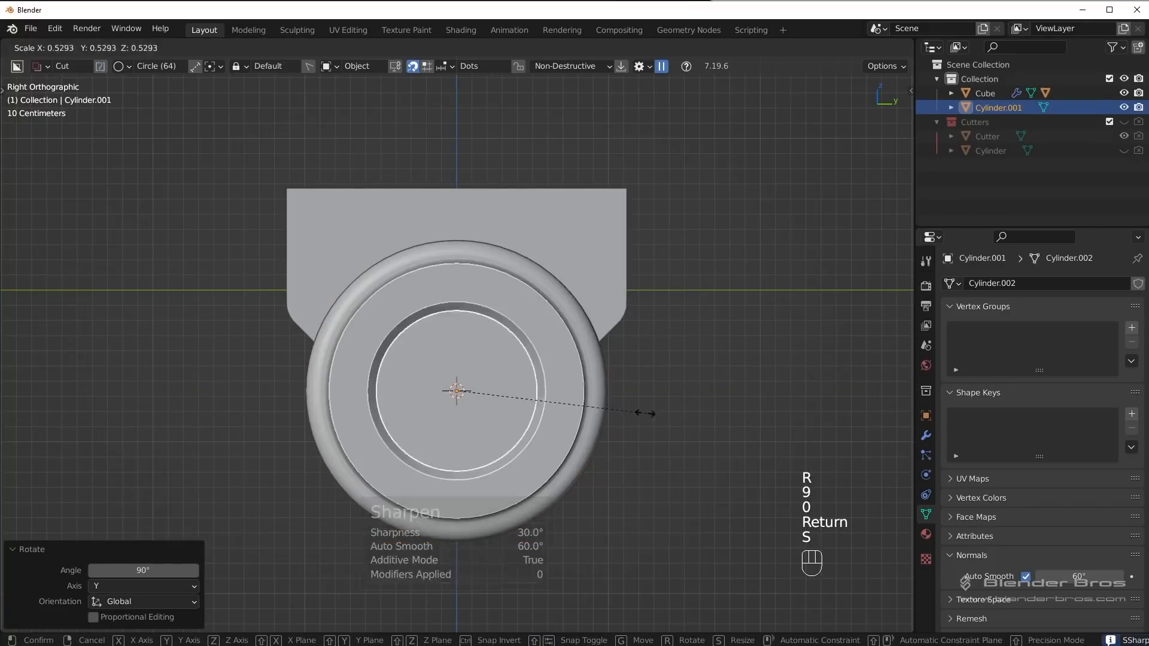
{"action": "left_click", "coordinate": [704, 407]}
{"action": "middle_click_drag", "start_coordinate": [706, 407], "coordinate": [601, 438]}
{"action": "key", "text": "s"}
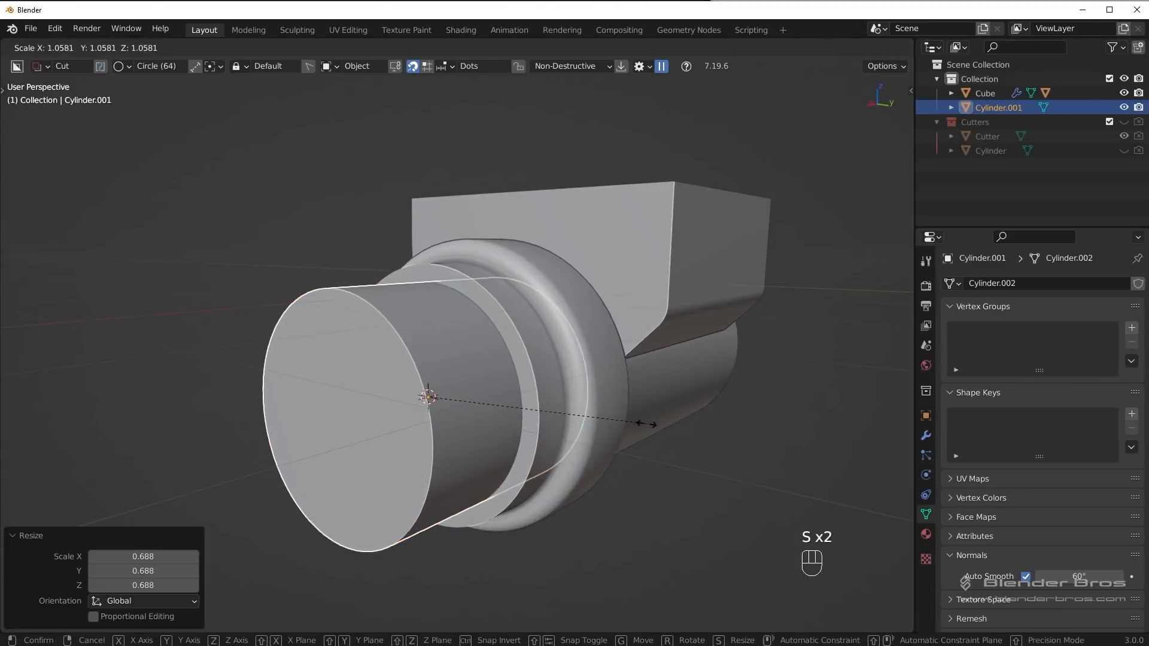
{"action": "left_click", "coordinate": [549, 366]}
Step: Move the new cylinder about -0.607 m along the global X axis, into the circular end of the cube object
{"action": "key", "text": "g"}
{"action": "key", "text": "y"}
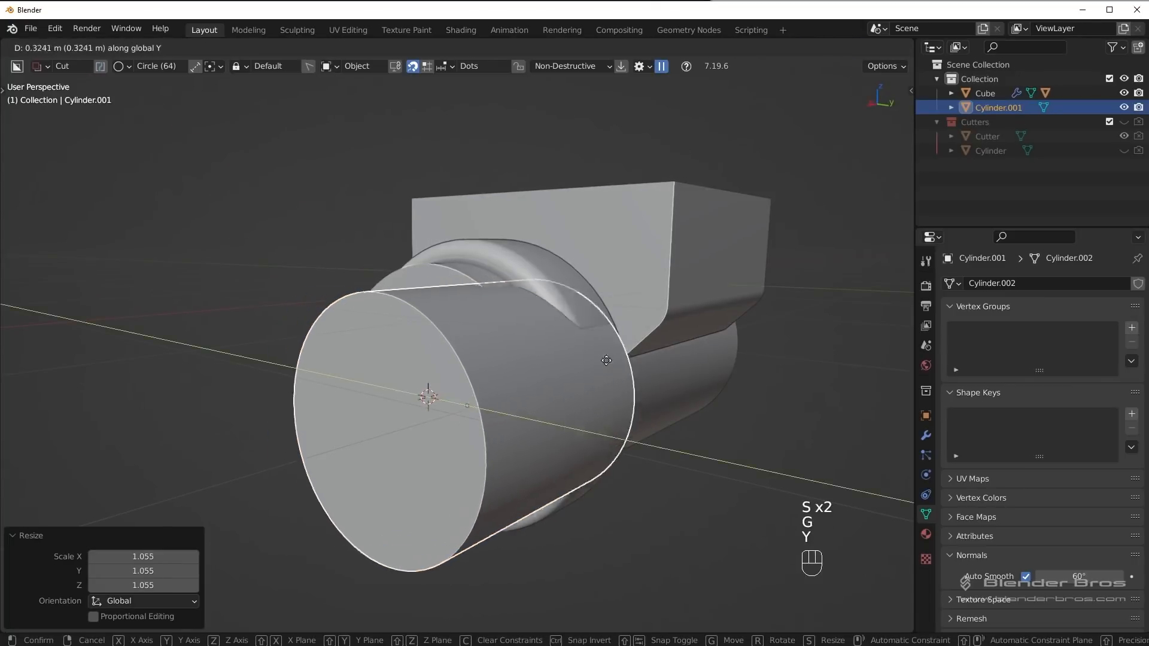
{"action": "key", "text": "x"}
{"action": "left_click", "coordinate": [608, 358]}
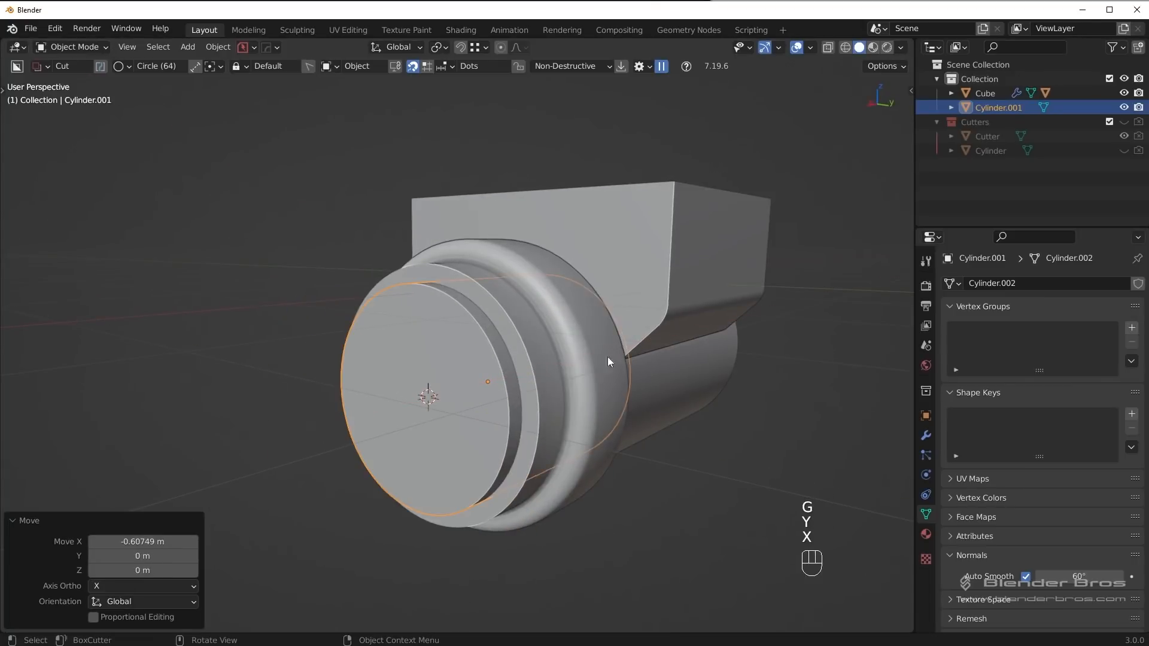
Step: Split the cube object with the new cylinder using a non-destructive Slash boolean with the Fast solver
{"action": "left_click", "coordinate": [541, 380], "text": "shift"}
{"action": "key", "text": "q"}
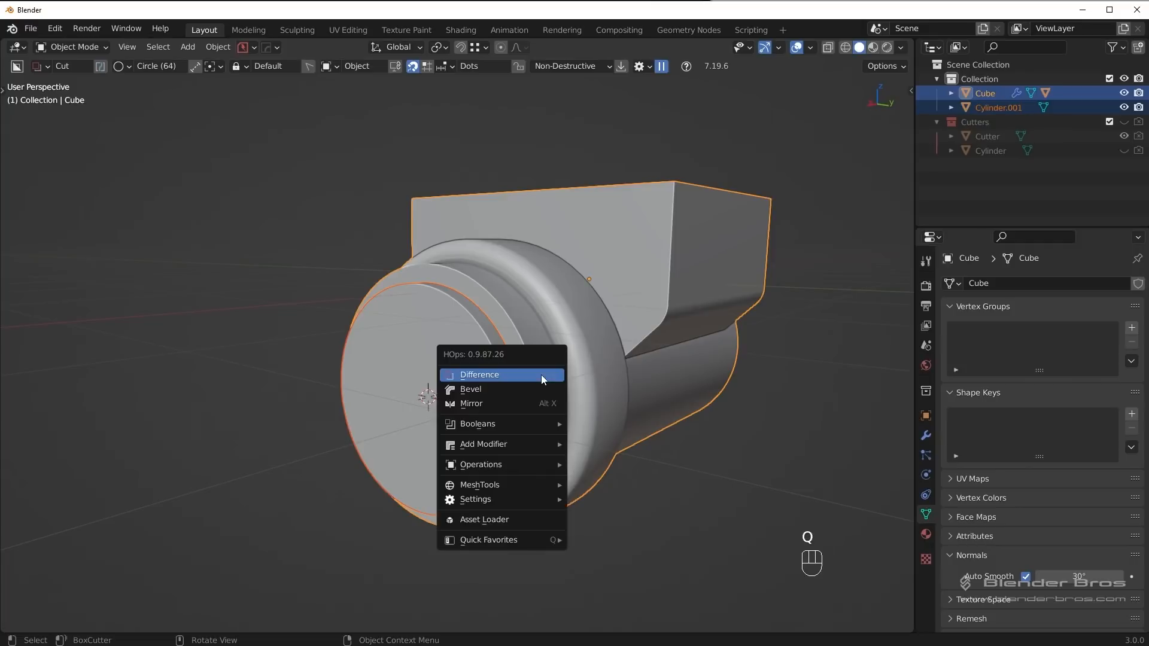
{"action": "mouse_move", "coordinate": [529, 422]}
{"action": "left_click", "coordinate": [644, 472]}
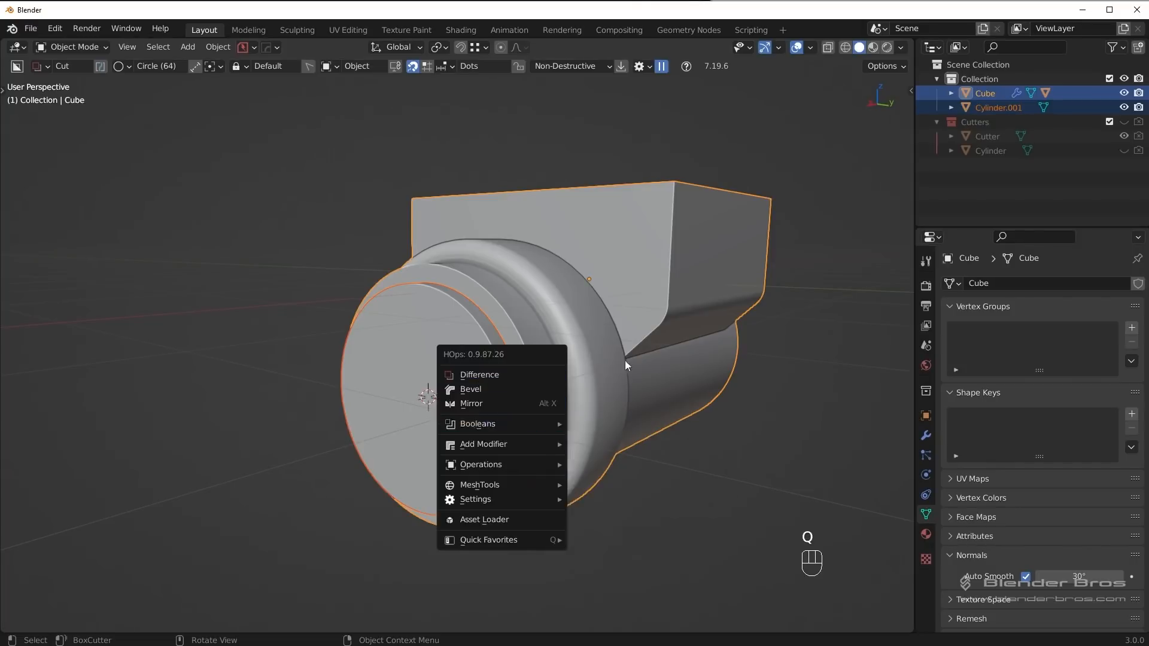
{"action": "key", "text": "ctrl"}
{"action": "key", "text": "ctrl+KP_Divide"}
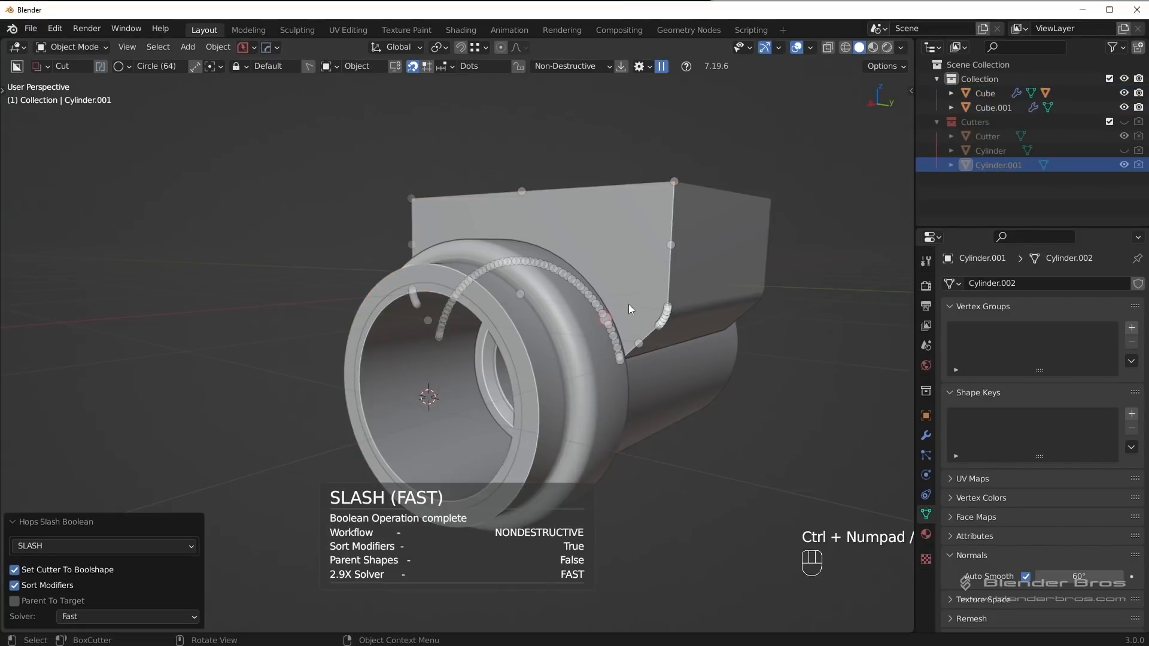
{"action": "middle_click_drag", "start_coordinate": [629, 304], "coordinate": [686, 346]}
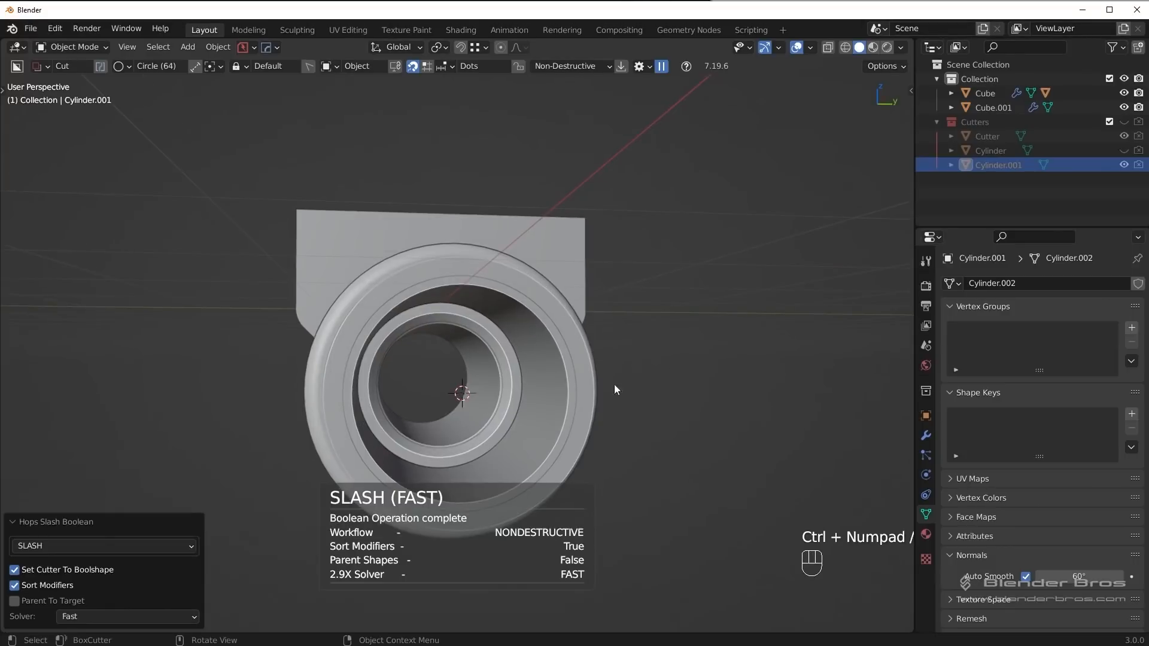
Step: Reveal the slash cutter cylinder and scale it uniformly by about 1.05
{"action": "key", "text": "q"}
{"action": "left_click", "coordinate": [688, 403]}
{"action": "key", "text": "s"}
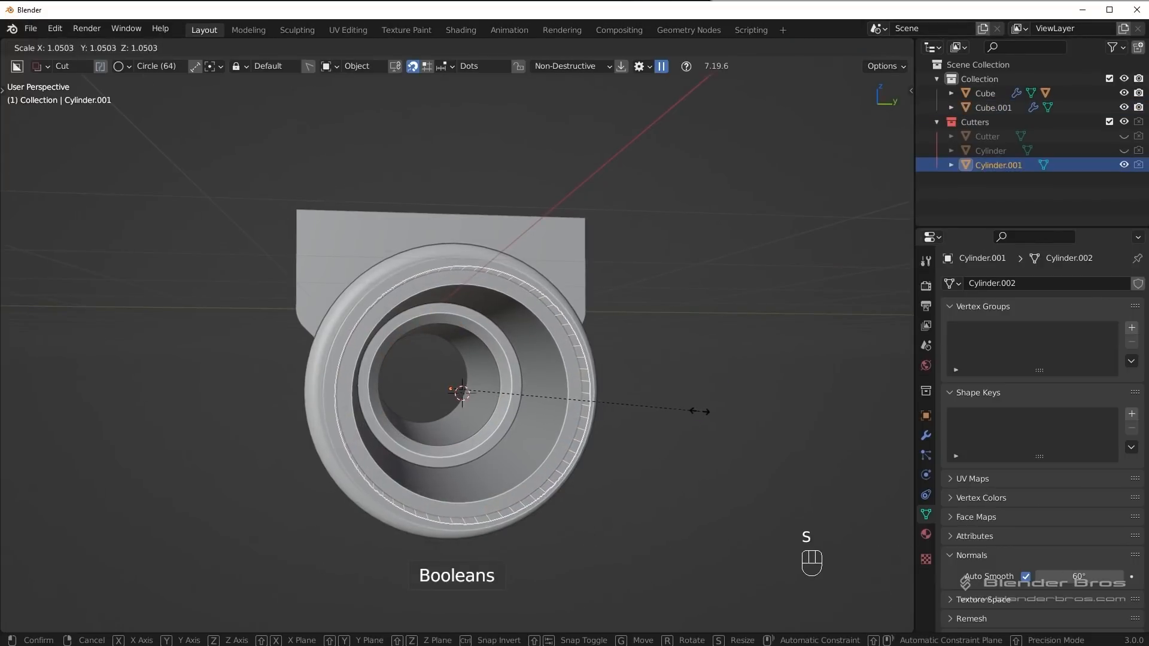
{"action": "left_click", "coordinate": [699, 411]}
{"action": "middle_click_drag", "start_coordinate": [699, 411], "coordinate": [633, 414]}
{"action": "scroll", "coordinate": [579, 439], "scroll_direction": "up", "scroll_amount": 6}
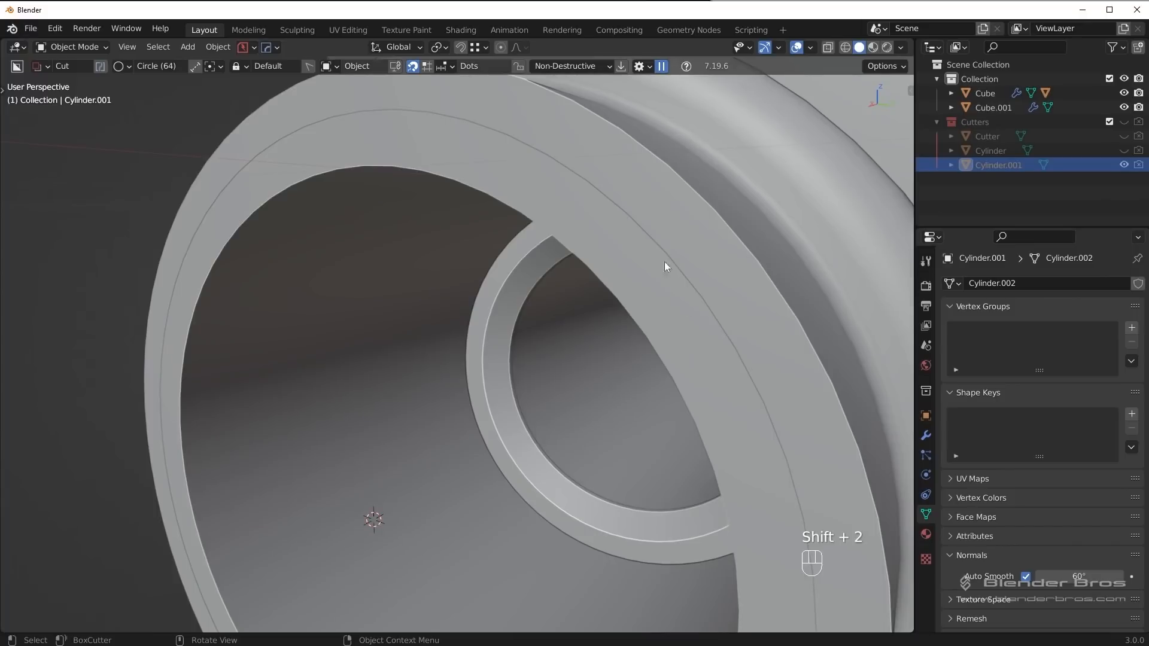
Step: Add a 3-segment, 30° angle-limited Bevel modifier about 0.0023 m wide to both visible pieces, and deselect everything
{"action": "scroll", "coordinate": [640, 231], "scroll_direction": "down", "scroll_amount": 5}
{"action": "key", "text": "a"}
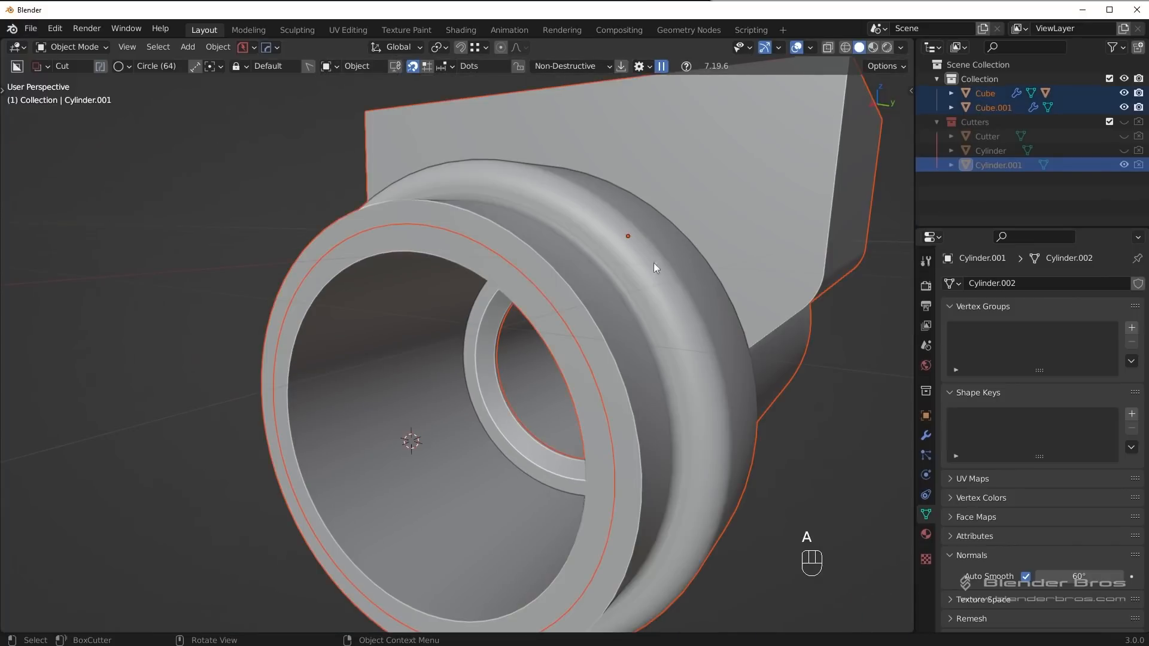
{"action": "key", "text": "q"}
{"action": "left_click", "coordinate": [658, 316], "text": "shift"}
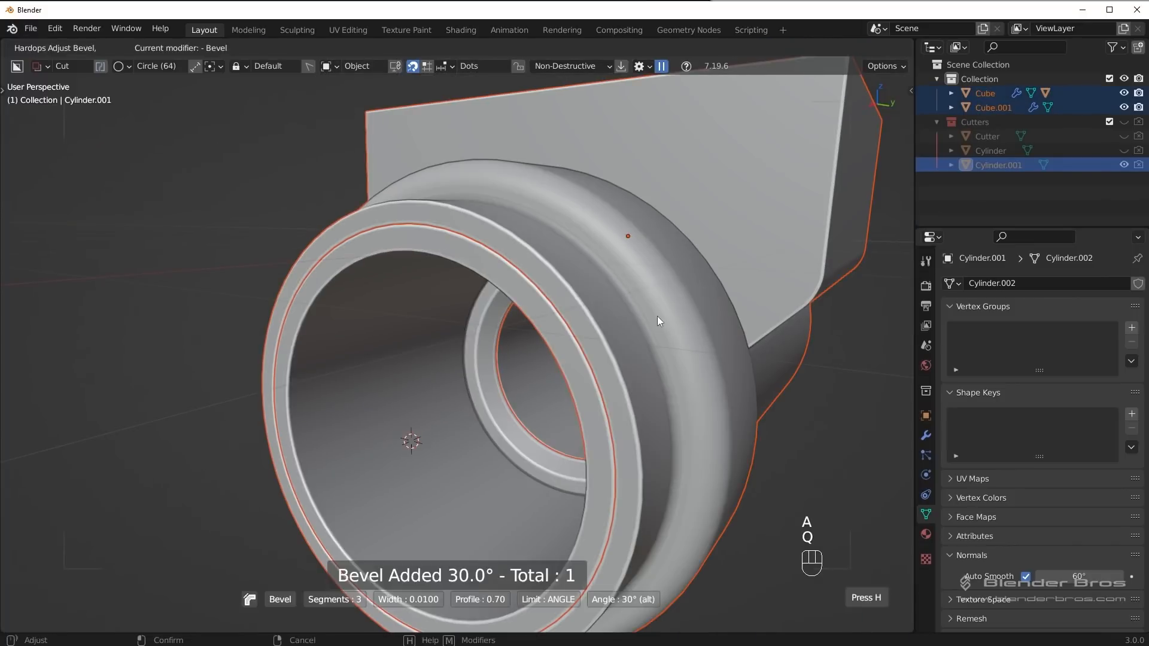
{"action": "left_click", "coordinate": [674, 318]}
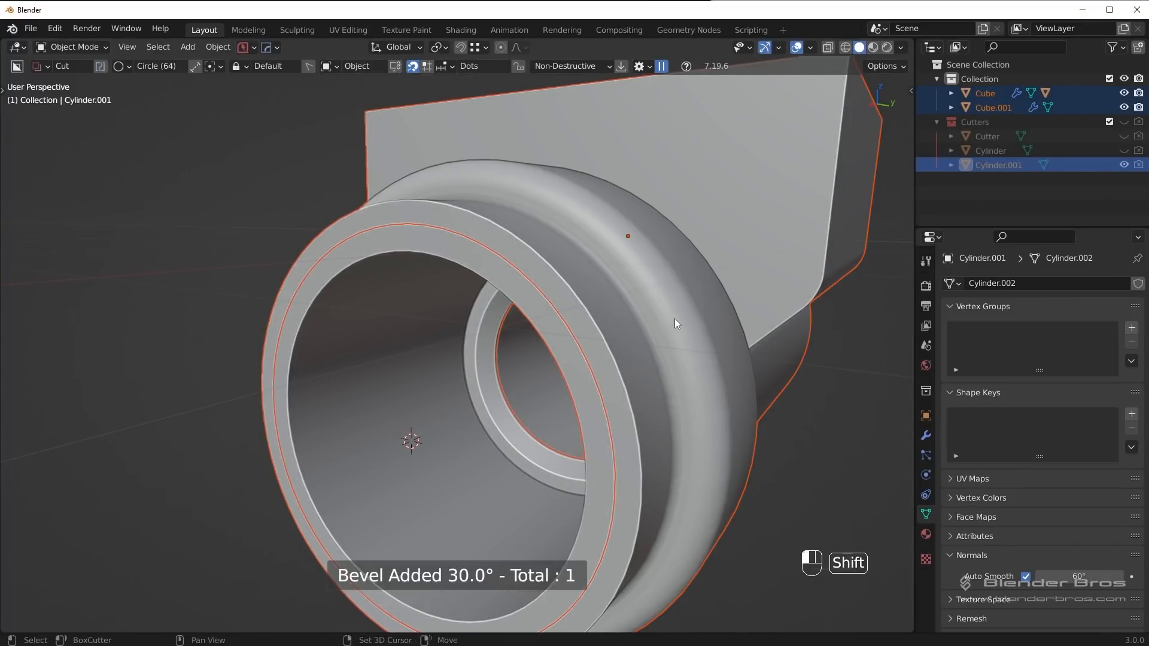
{"action": "key", "text": "alt+a"}
Step: Save the scene to the Desktop as untitled_02.blend
{"action": "middle_click_drag", "start_coordinate": [674, 318], "coordinate": [545, 248]}
{"action": "scroll", "coordinate": [583, 325], "scroll_direction": "down", "scroll_amount": 5}
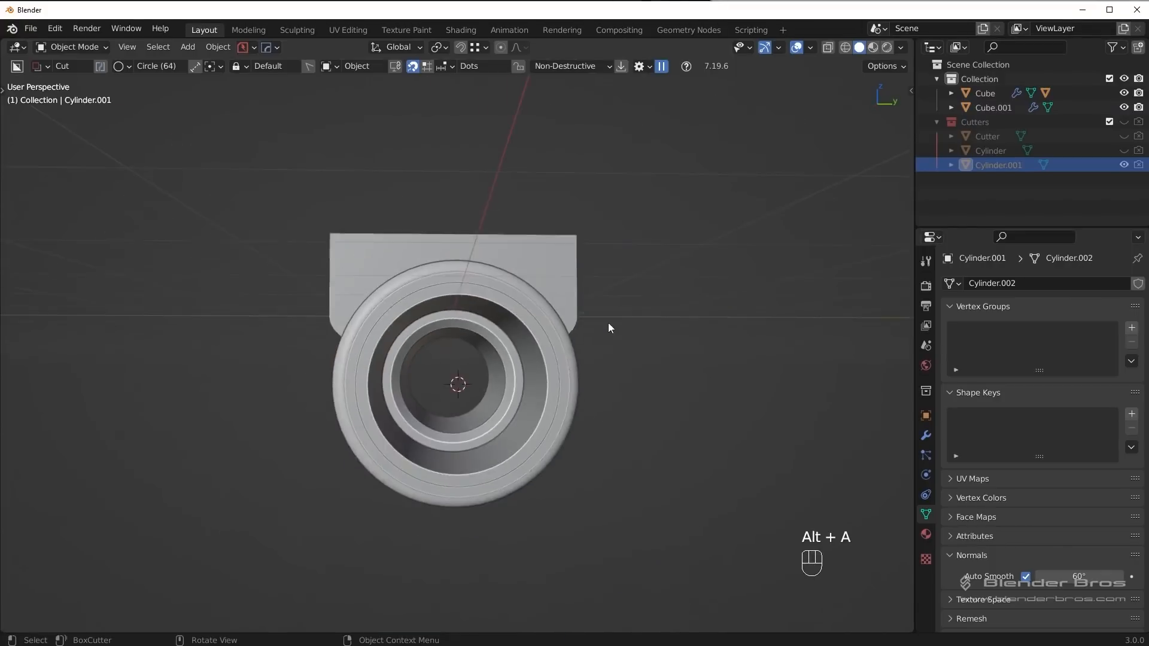
{"action": "middle_click_drag", "start_coordinate": [609, 322], "coordinate": [619, 375]}
{"action": "key", "text": "ctrl+s"}
{"action": "scroll", "coordinate": [584, 413], "scroll_direction": "up", "scroll_amount": 3}
{"action": "middle_click_drag", "start_coordinate": [583, 413], "coordinate": [583, 439]}
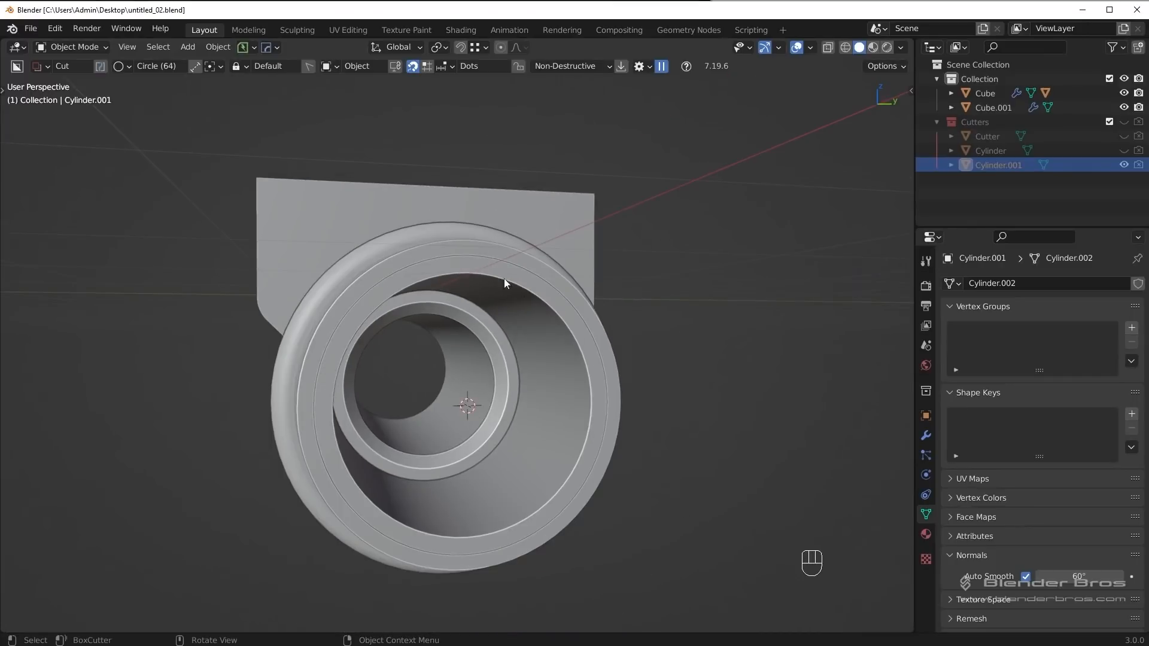
Step: Use Ever Scroll on the inner sleeve piece to reveal and select the cutter cylinder of its Intersect boolean
{"action": "middle_click_drag", "start_coordinate": [670, 431], "coordinate": [611, 411]}
{"action": "key", "text": "KP_3"}
{"action": "left_click", "coordinate": [572, 410]}
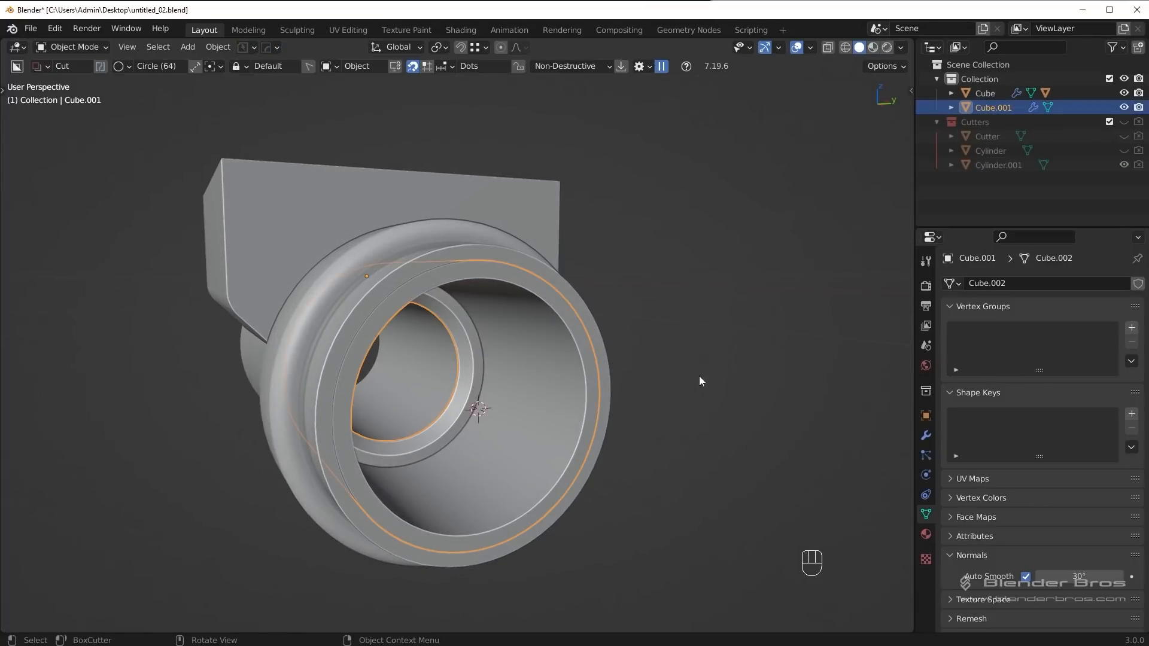
{"action": "key", "text": "q"}
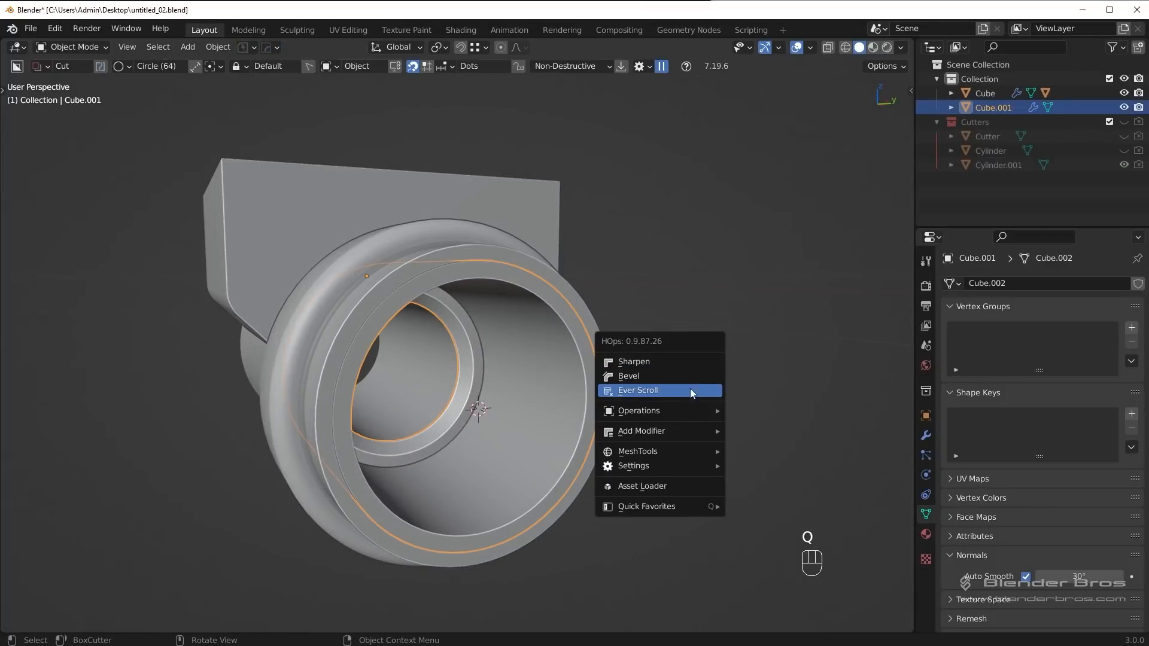
{"action": "left_click", "coordinate": [679, 394]}
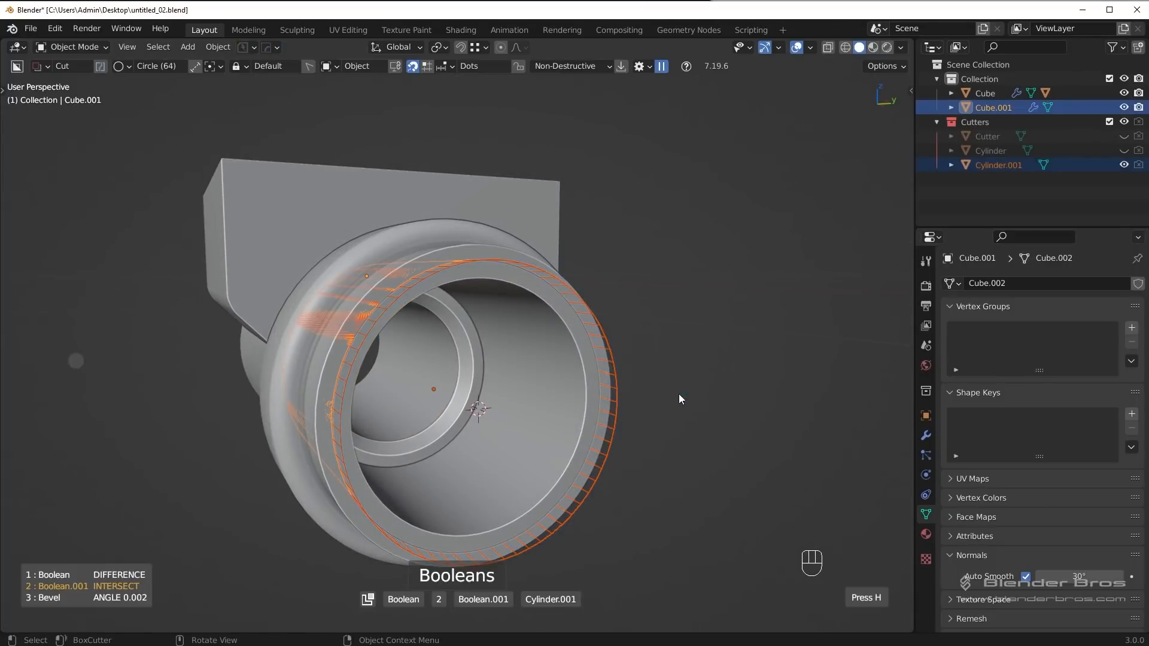
{"action": "scroll", "coordinate": [679, 394], "scroll_direction": "down", "scroll_amount": 1}
Step: Create a solid-shaded duplicate of the cutter cylinder with Shade Solid
{"action": "key", "text": "q"}
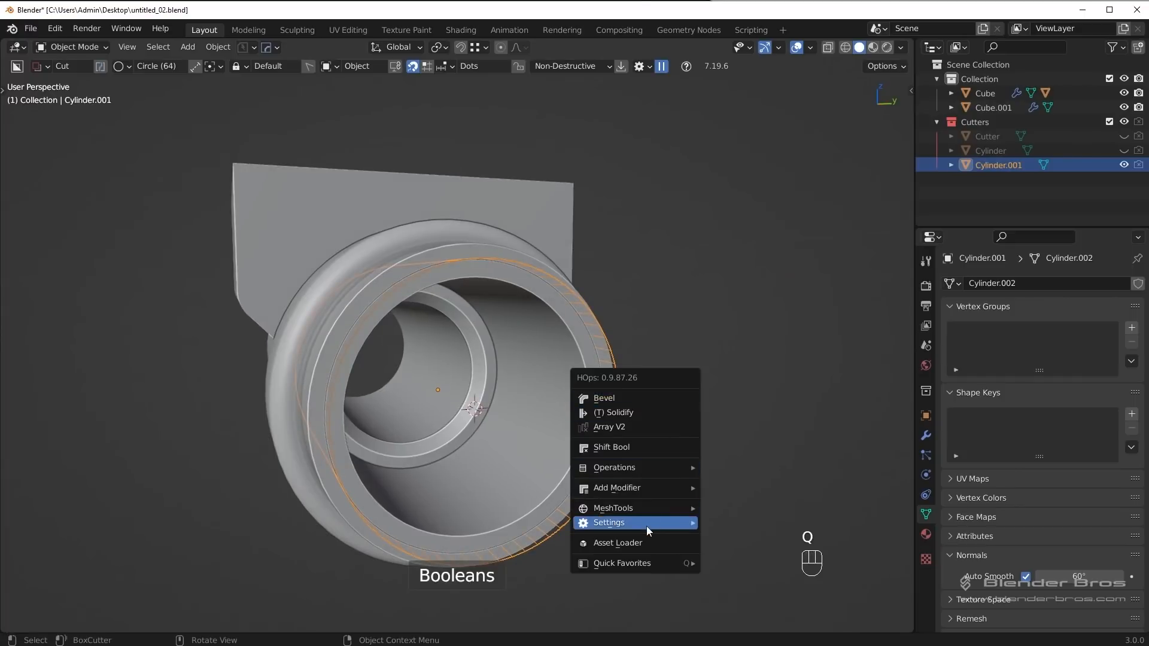
{"action": "mouse_move", "coordinate": [646, 526]}
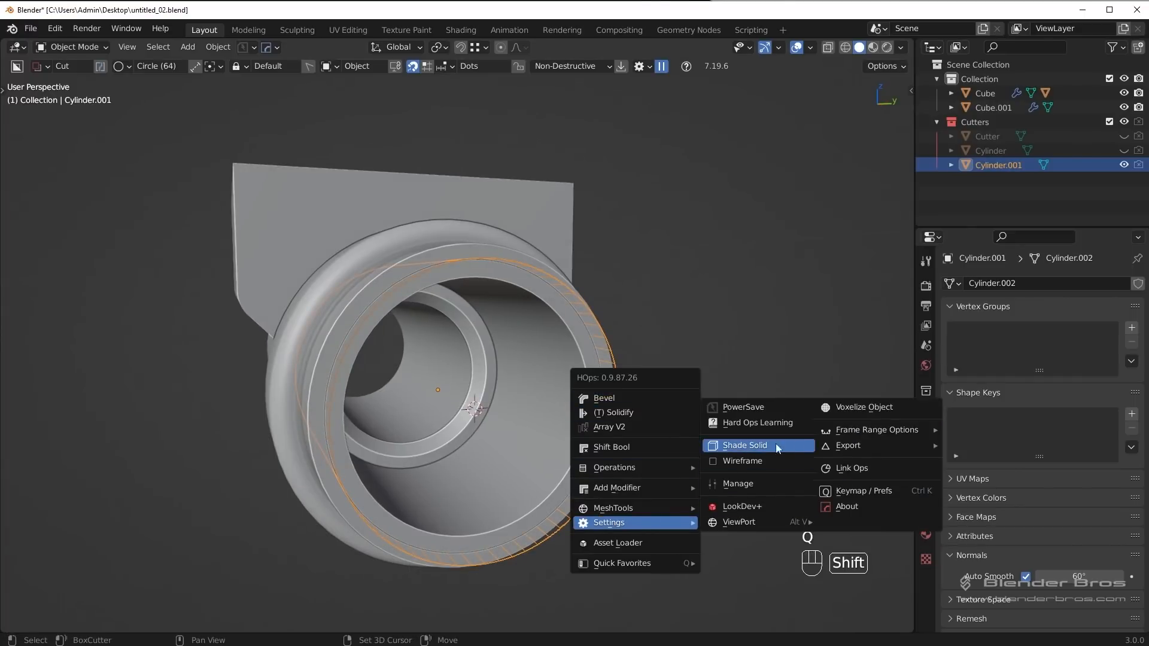
{"action": "left_click", "coordinate": [762, 450], "text": "shift"}
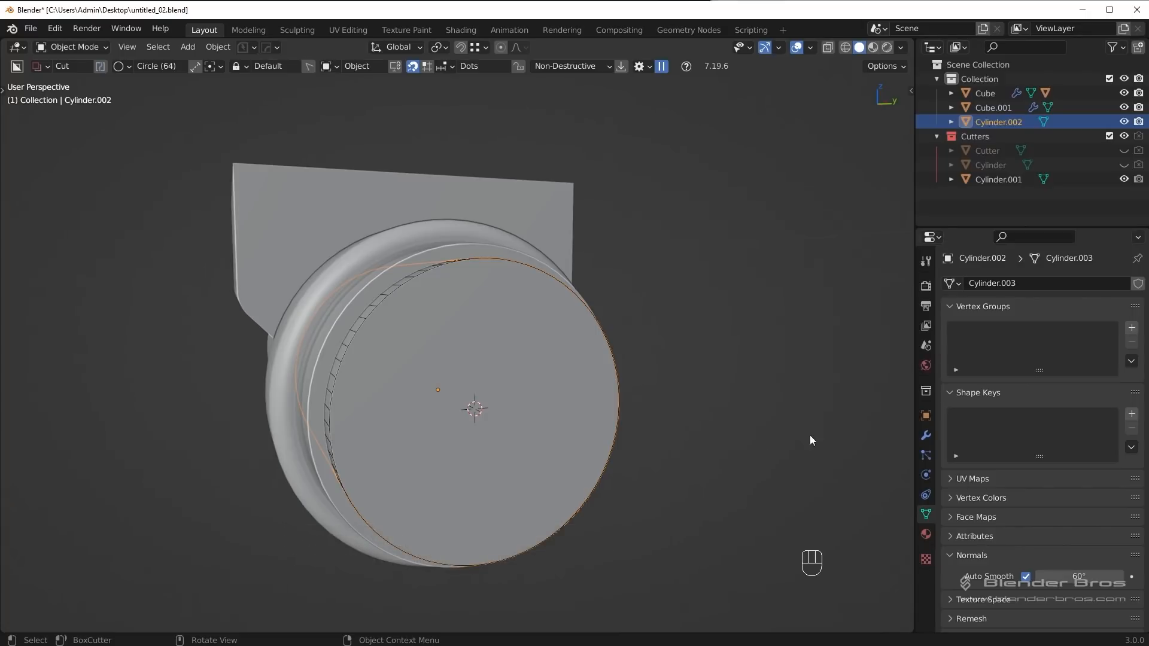
{"action": "middle_click_drag", "start_coordinate": [810, 441], "coordinate": [555, 443]}
{"action": "key", "text": "s"}
{"action": "key", "text": "Escape"}
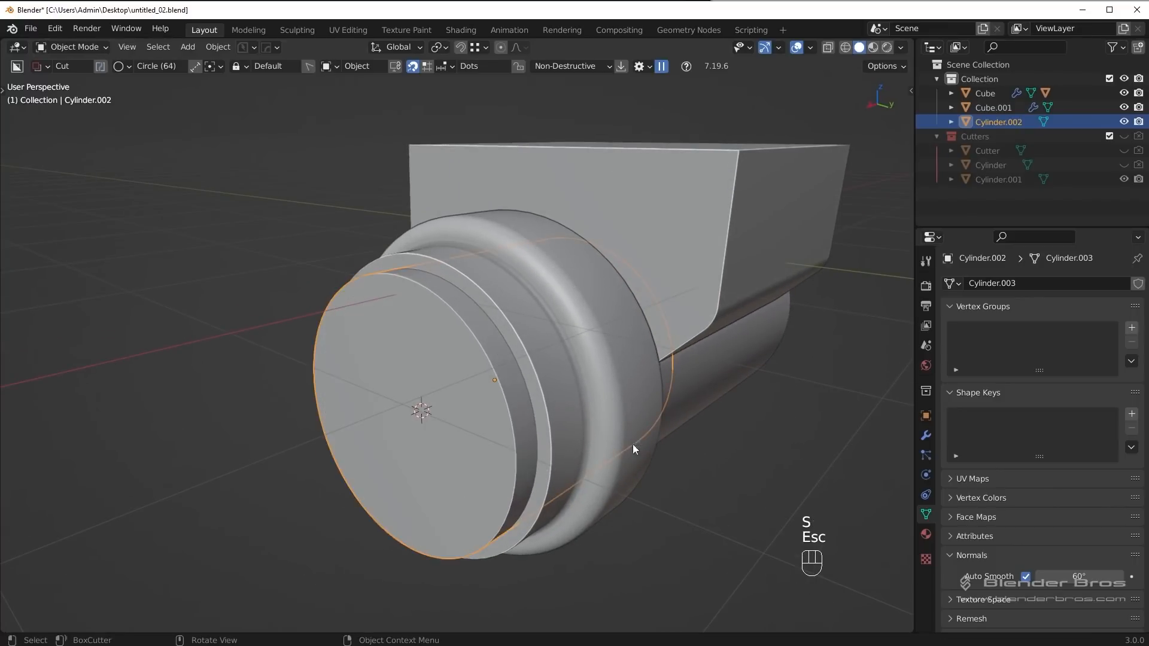
Step: Select the inner sleeve piece through wireframe shading, return to solid shading and isolate the piece in local view
{"action": "key", "text": "shift+z"}
{"action": "scroll", "coordinate": [539, 446], "scroll_direction": "up", "scroll_amount": 2}
{"action": "left_click", "coordinate": [555, 453], "text": "shift"}
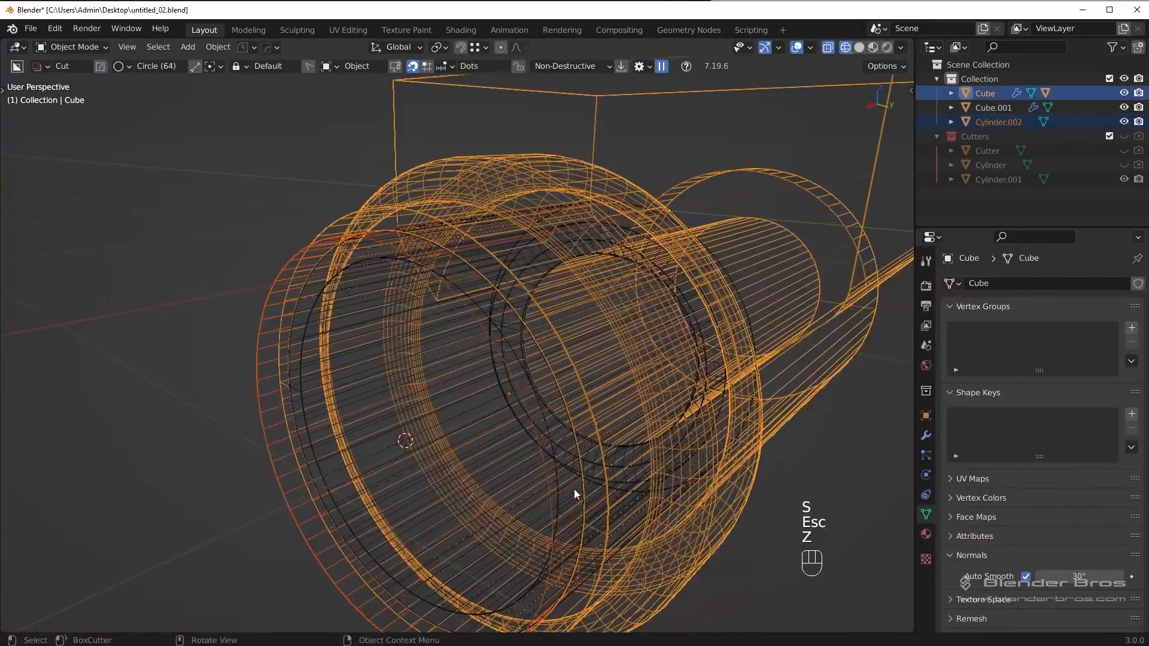
{"action": "left_click", "coordinate": [559, 474]}
{"action": "mouse_move", "coordinate": [558, 476]}
{"action": "middle_mouse_down"}
{"action": "mouse_move", "coordinate": [628, 486]}
{"action": "mouse_move", "coordinate": [716, 456]}
{"action": "middle_mouse_up"}
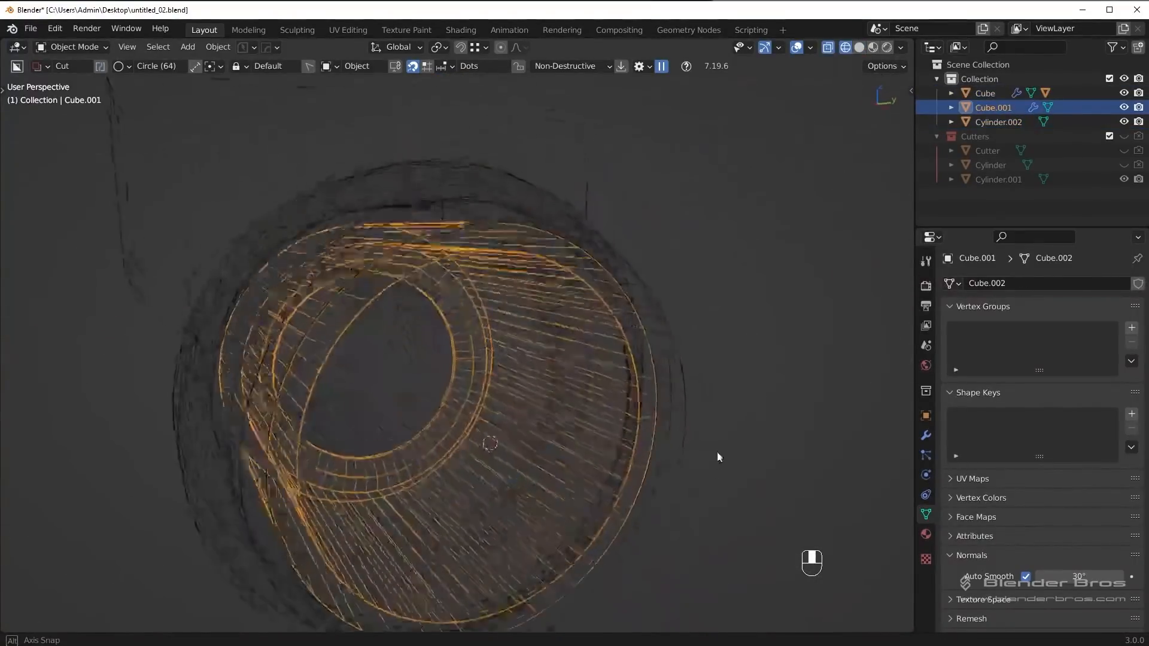
{"action": "key", "text": "z"}
{"action": "left_click", "coordinate": [828, 461]}
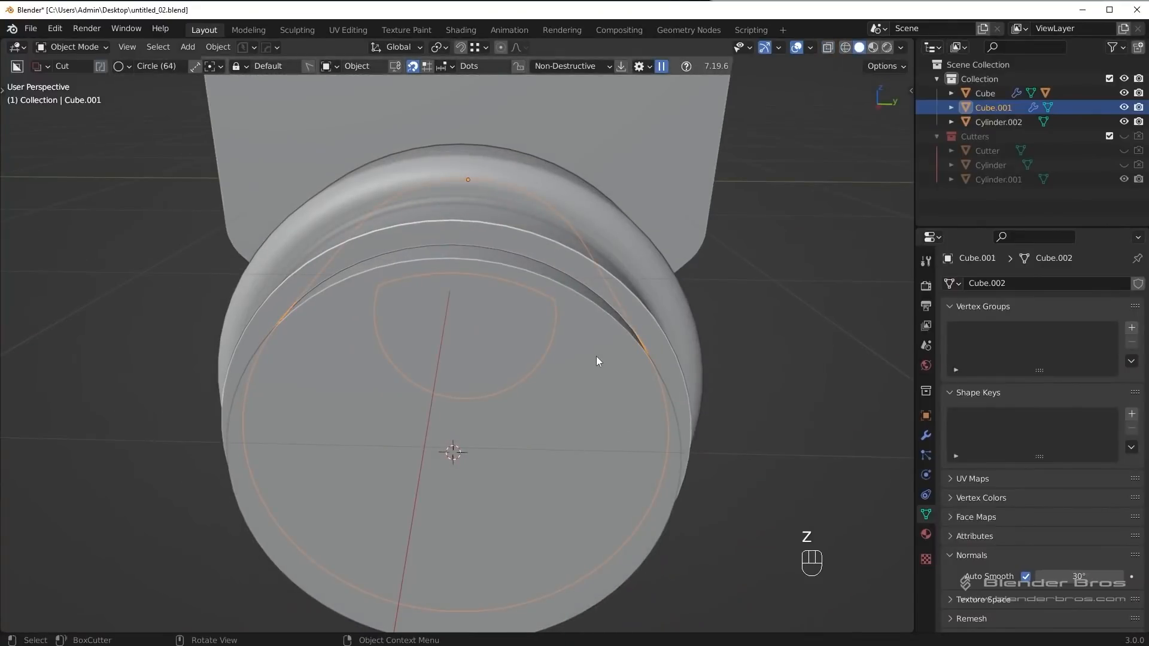
{"action": "key", "text": "KP_Divide"}
{"action": "middle_click_drag", "start_coordinate": [615, 357], "coordinate": [558, 358]}
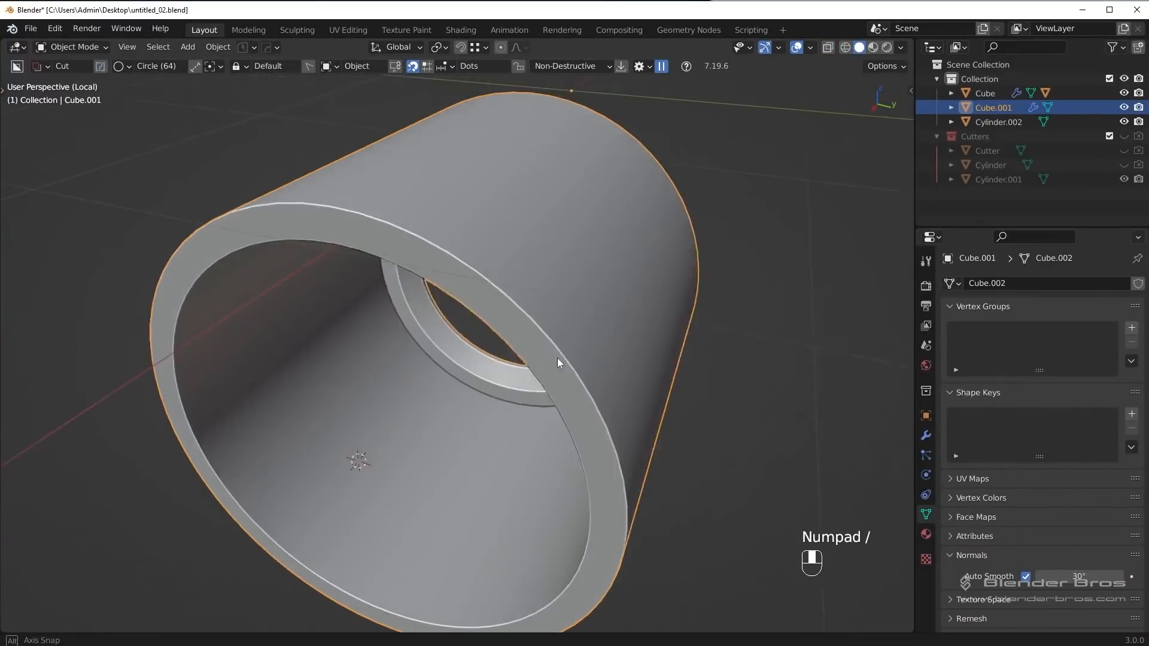
Step: Display the modifier stack of the isolated sleeve and examine its booleans and bevel
{"action": "key", "text": "Tab"}
{"action": "key", "text": "Tab"}
{"action": "scroll", "coordinate": [644, 283], "scroll_direction": "down", "scroll_amount": 3}
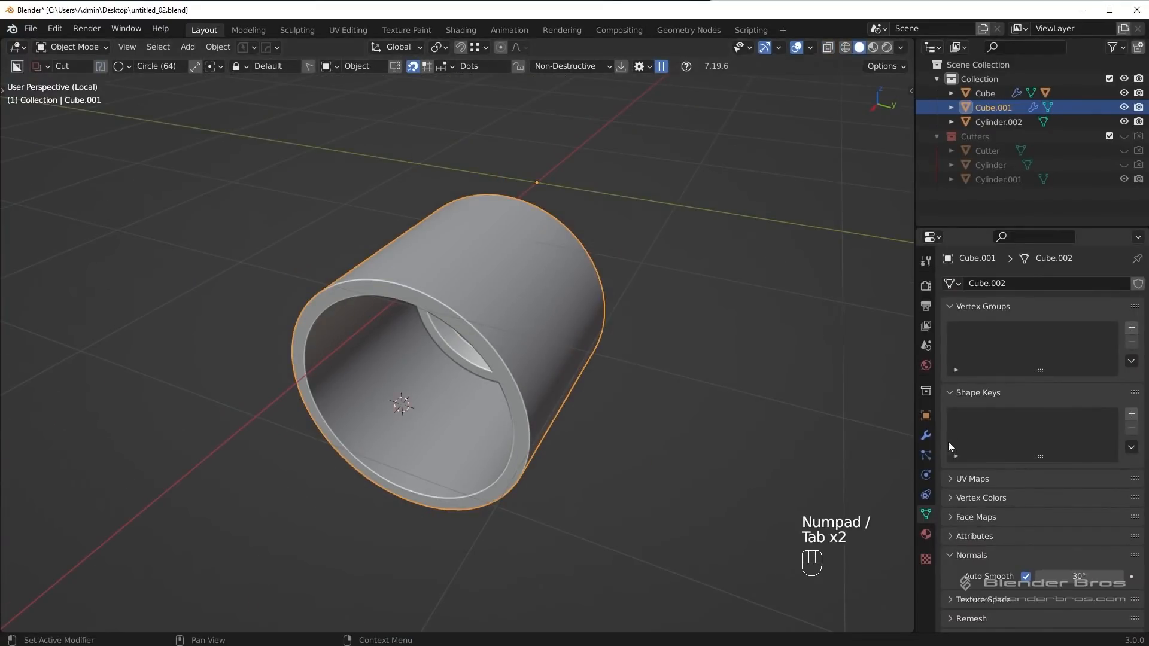
{"action": "left_click", "coordinate": [926, 435]}
{"action": "middle_click_drag", "start_coordinate": [748, 371], "coordinate": [591, 353]}
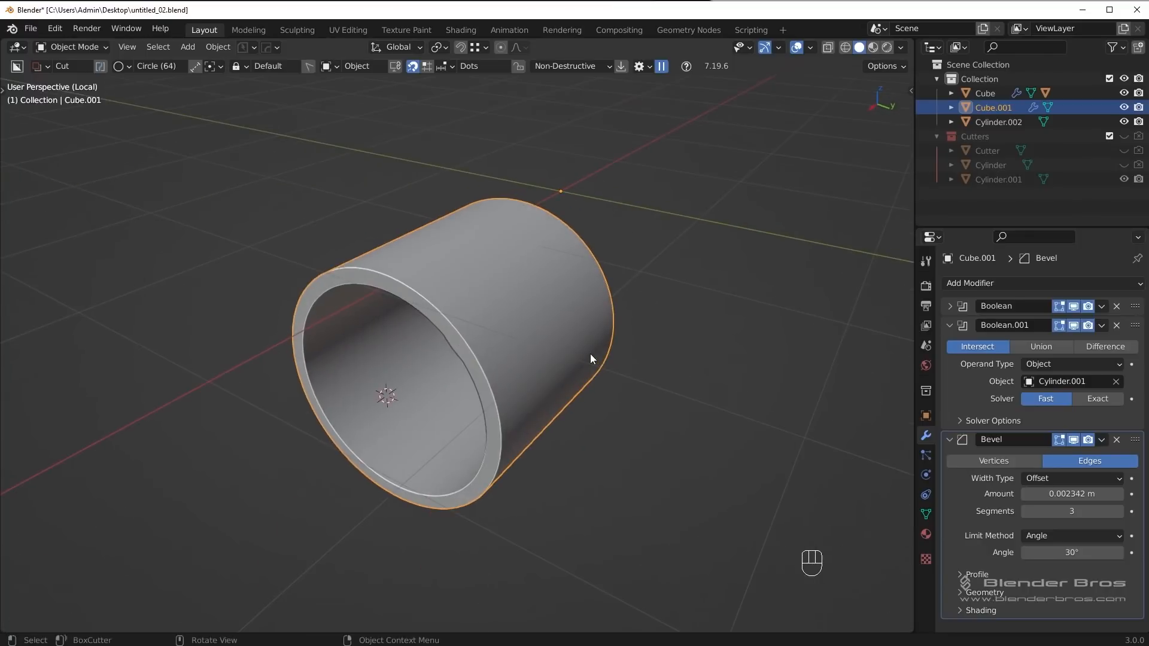
{"action": "key", "text": "shift+d"}
{"action": "right_click", "coordinate": [670, 367]}
{"action": "key", "text": "ctrl+z"}
Step: Create a duplicate of the sleeve with its modifiers applied using Smart Apply, and leave local view
{"action": "middle_click_drag", "start_coordinate": [646, 340], "coordinate": [619, 321]}
{"action": "key", "text": "q"}
{"action": "mouse_move", "coordinate": [553, 270]}
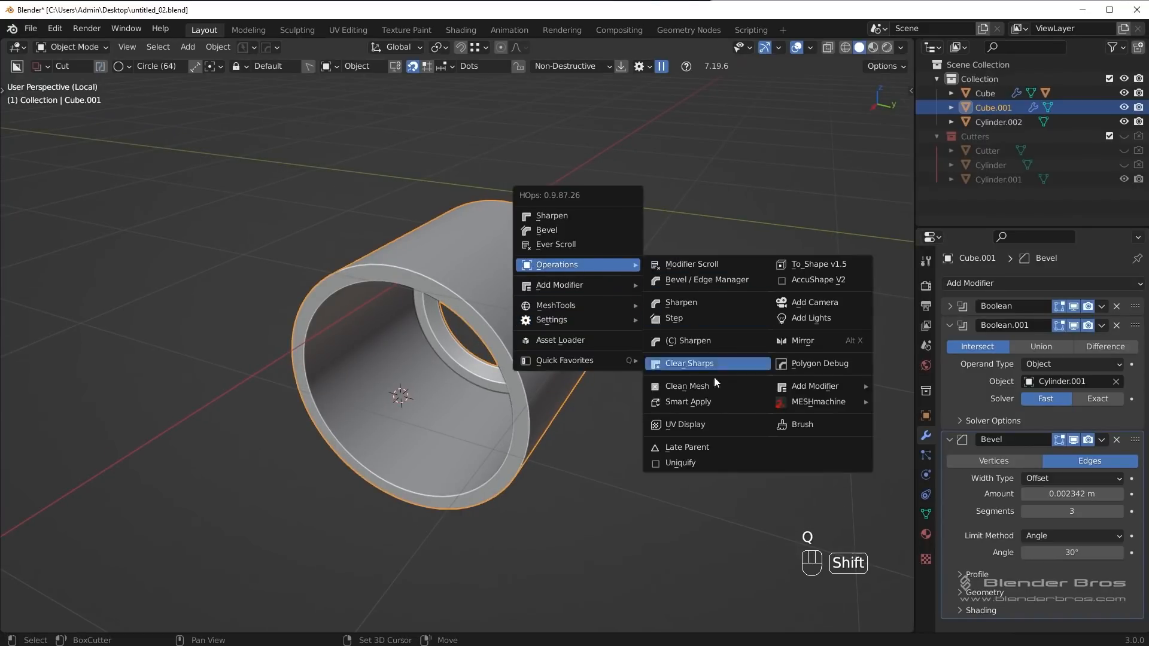
{"action": "left_click", "coordinate": [716, 403], "text": "shift"}
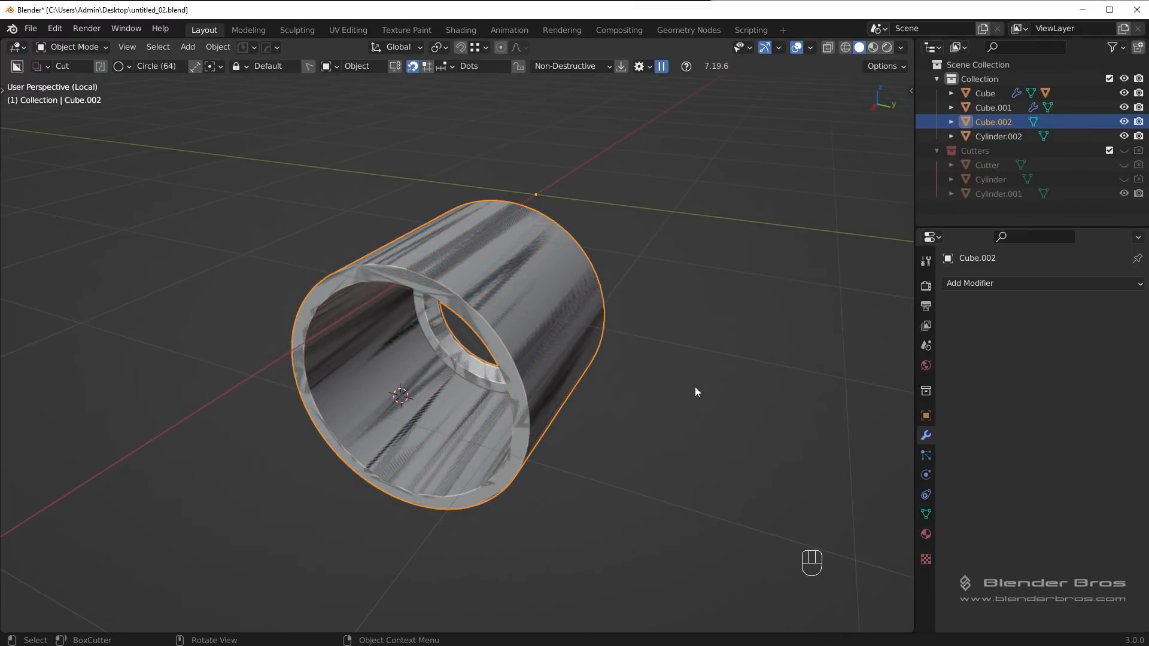
{"action": "key", "text": "KP_Divide"}
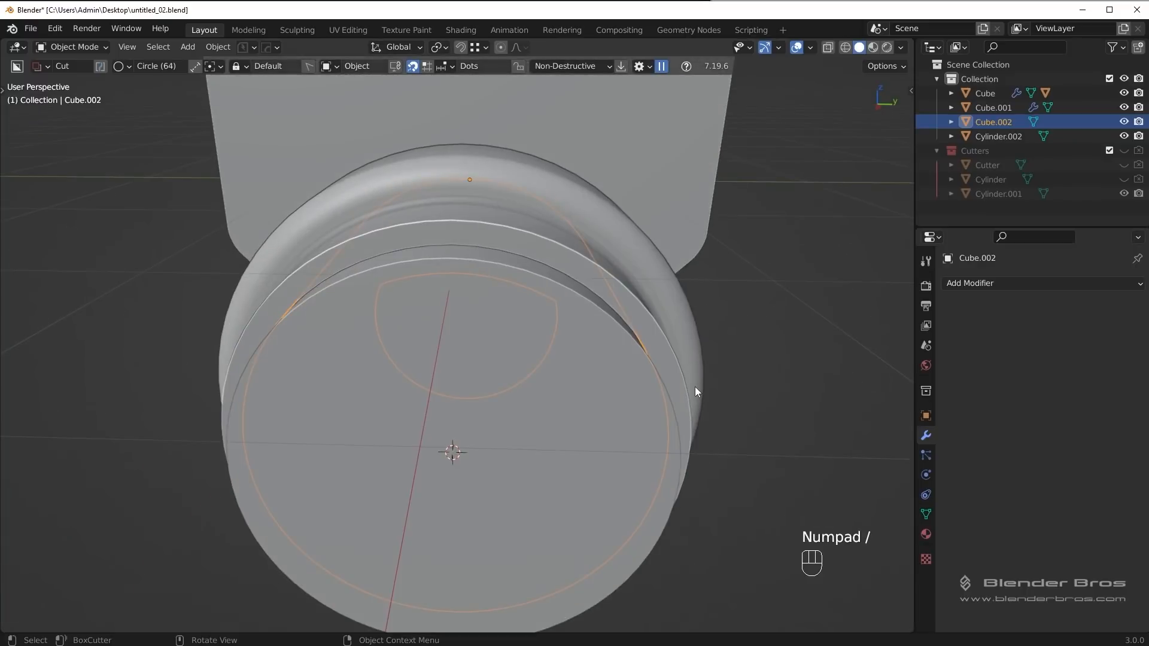
Step: Add the solid cylinder duplicate to the selection and isolate it together with the applied sleeve copy in local view
{"action": "key", "text": "g"}
{"action": "right_click", "coordinate": [627, 278]}
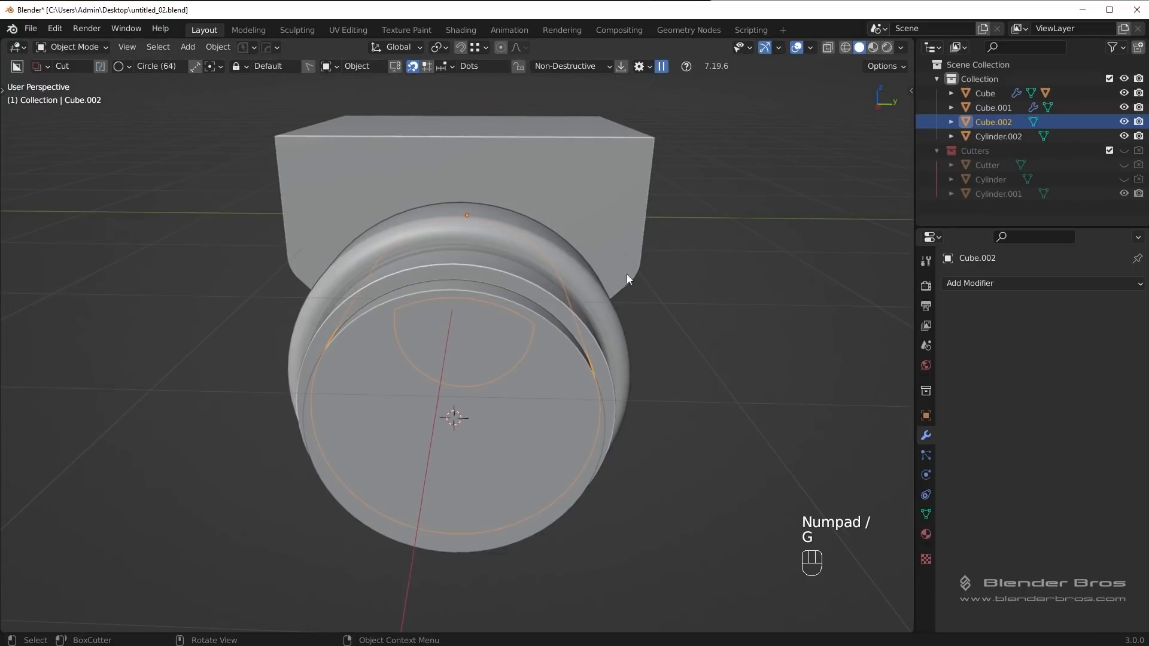
{"action": "middle_click_drag", "start_coordinate": [575, 370], "coordinate": [490, 353]}
{"action": "left_click", "coordinate": [490, 353], "text": "shift"}
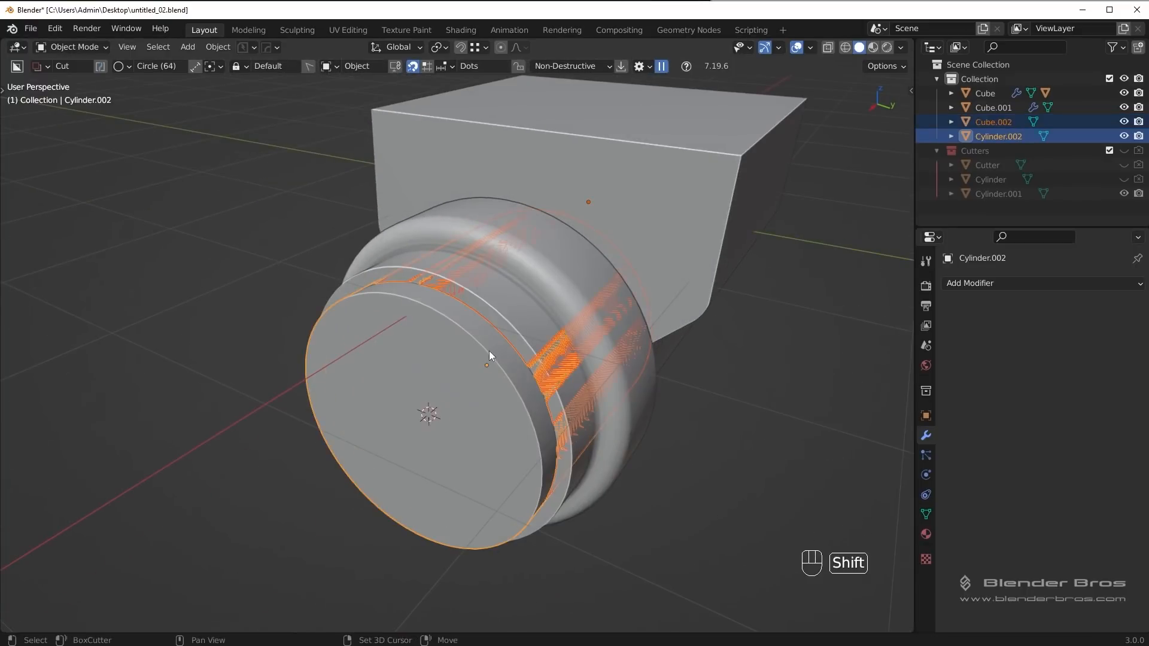
{"action": "key", "text": "KP_Divide"}
{"action": "left_click", "coordinate": [556, 353]}
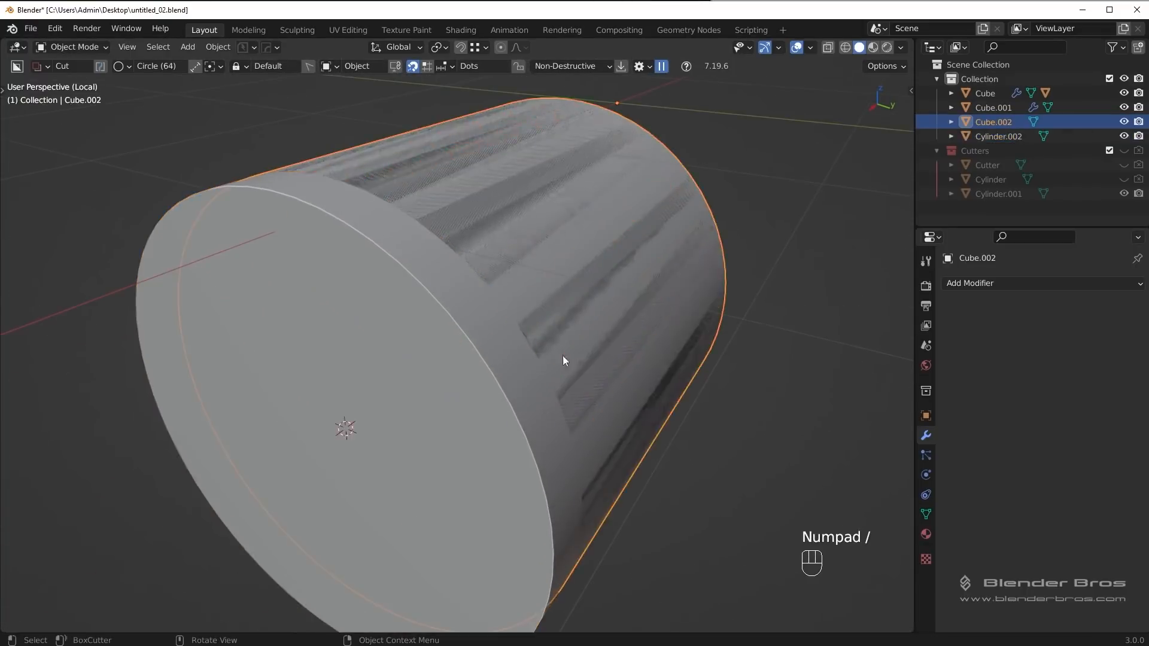
{"action": "scroll", "coordinate": [599, 359], "scroll_direction": "down", "scroll_amount": 5}
{"action": "key", "text": "s"}
{"action": "key", "text": "Escape"}
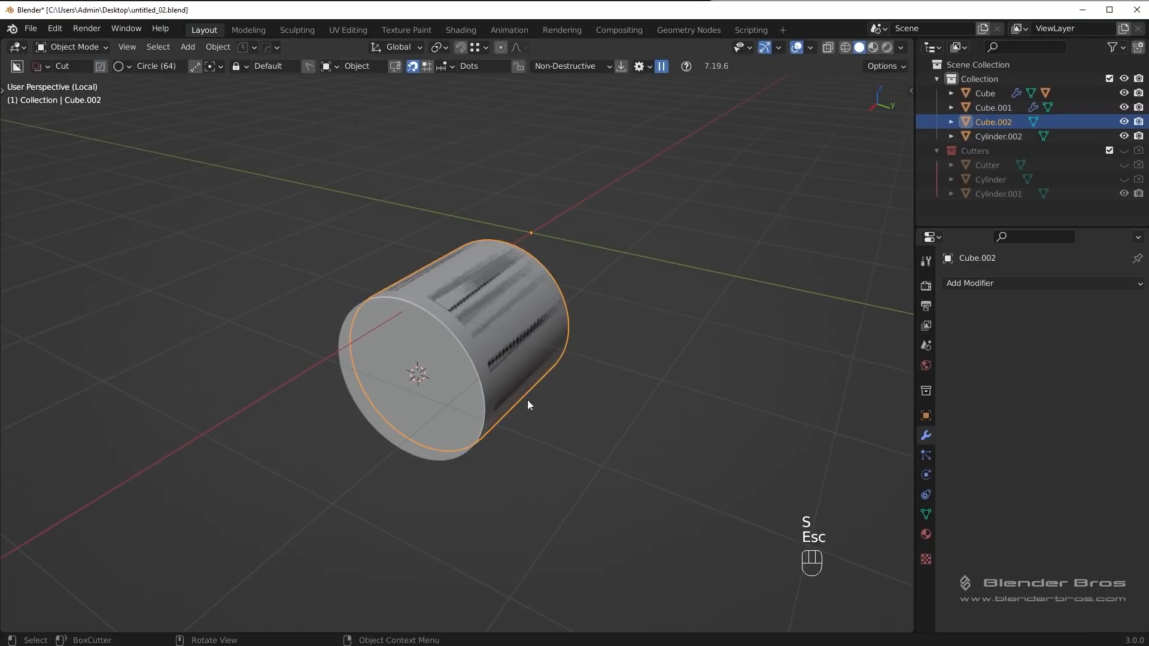
Step: Open the solid cylinder for mesh editing in front orthographic view
{"action": "left_click", "coordinate": [522, 396]}
{"action": "key", "text": "s"}
{"action": "key", "text": "Escape"}
{"action": "middle_click_drag", "start_coordinate": [602, 387], "coordinate": [580, 356]}
{"action": "scroll", "coordinate": [487, 359], "scroll_direction": "up", "scroll_amount": 4}
{"action": "key", "text": "Tab"}
{"action": "middle_click_drag", "start_coordinate": [640, 378], "coordinate": [594, 338]}
{"action": "key", "text": "KP_3"}
{"action": "key", "text": "KP_1"}
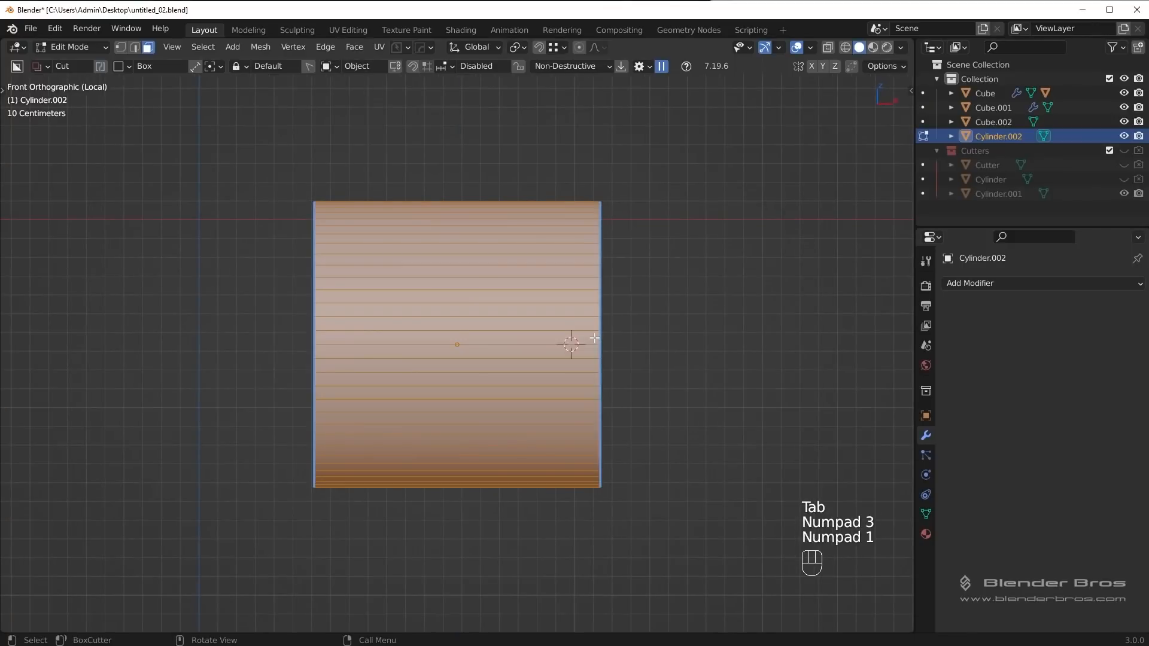
Step: Keep only a strip of six adjacent side faces around the cylinder's mid-height by deleting all its other faces
{"action": "left_click", "coordinate": [580, 336]}
{"action": "scroll", "coordinate": [579, 337], "scroll_direction": "up", "scroll_amount": 2}
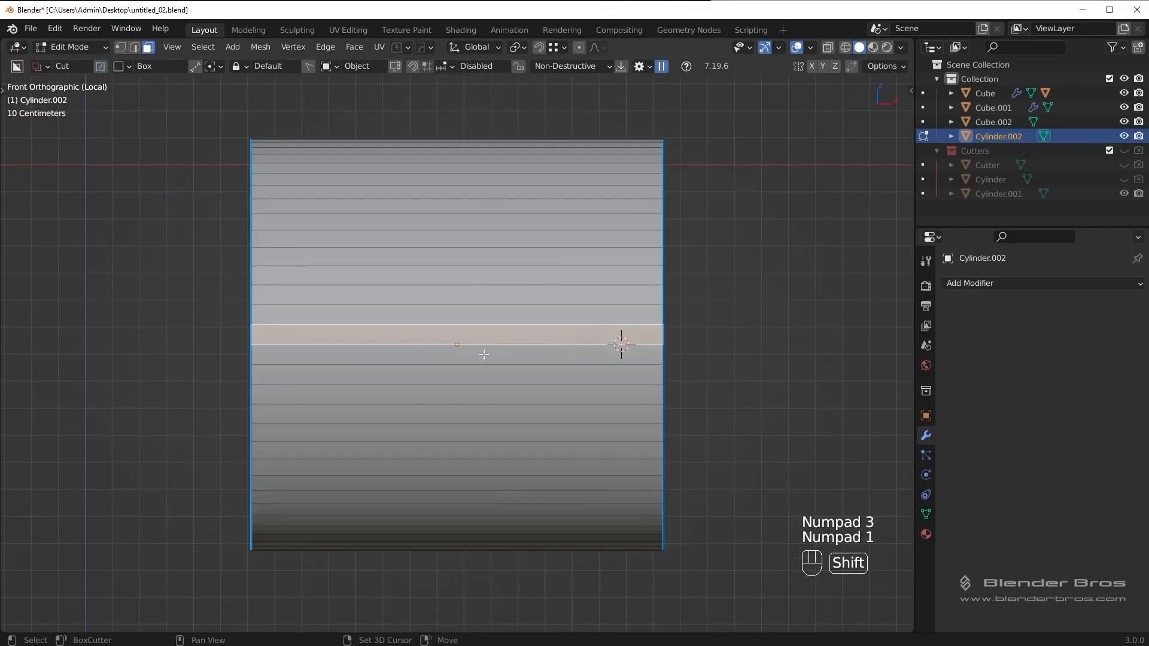
{"action": "left_click", "coordinate": [482, 353], "text": "shift"}
{"action": "left_click", "coordinate": [481, 322], "text": "shift"}
{"action": "left_click", "coordinate": [465, 373], "text": "shift"}
{"action": "left_click", "coordinate": [483, 294], "text": "shift"}
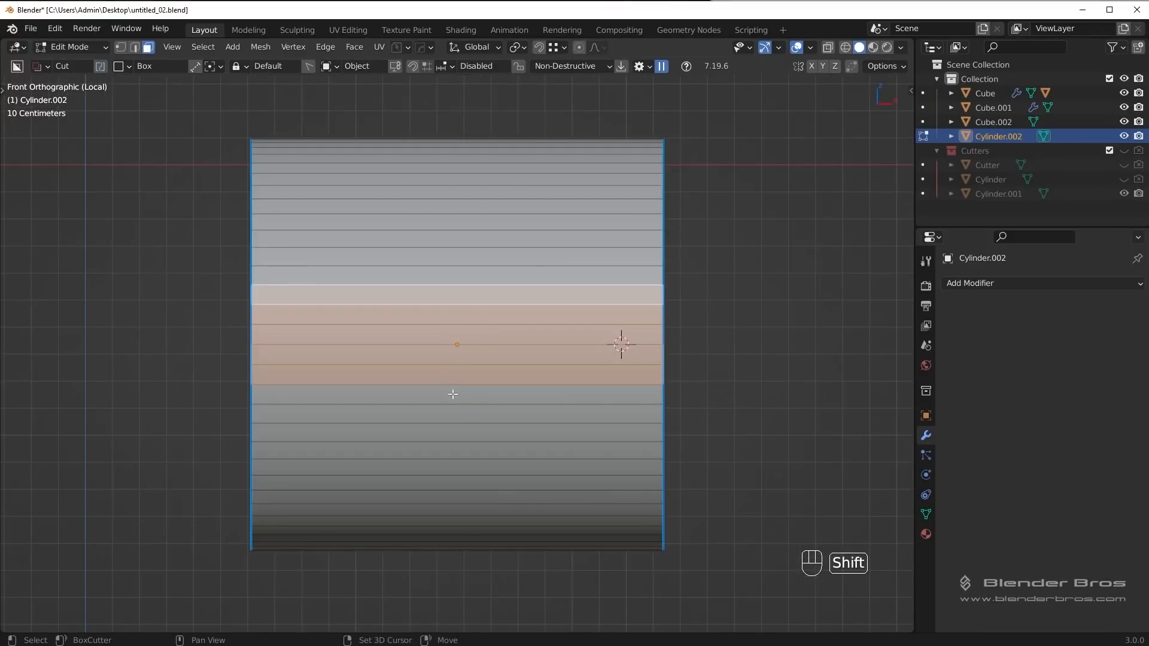
{"action": "left_click", "coordinate": [452, 393], "text": "shift"}
{"action": "scroll", "coordinate": [611, 389], "scroll_direction": "down", "scroll_amount": 2}
{"action": "middle_click_drag", "start_coordinate": [611, 390], "coordinate": [524, 401]}
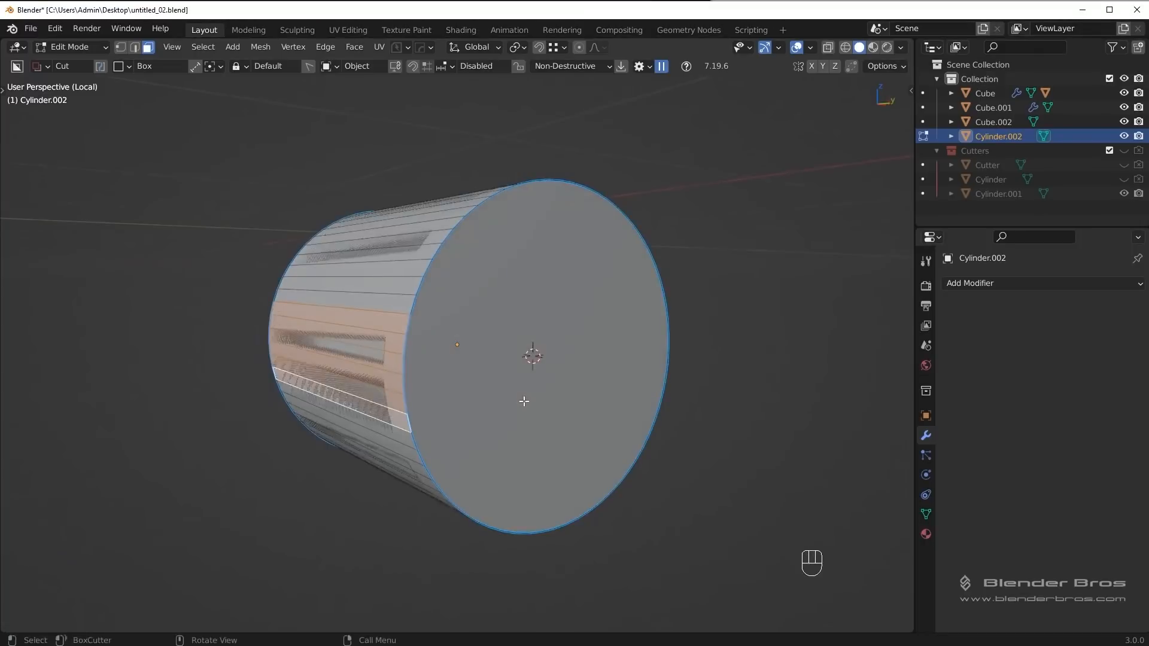
{"action": "key", "text": "ctrl"}
{"action": "key", "text": "ctrl+i"}
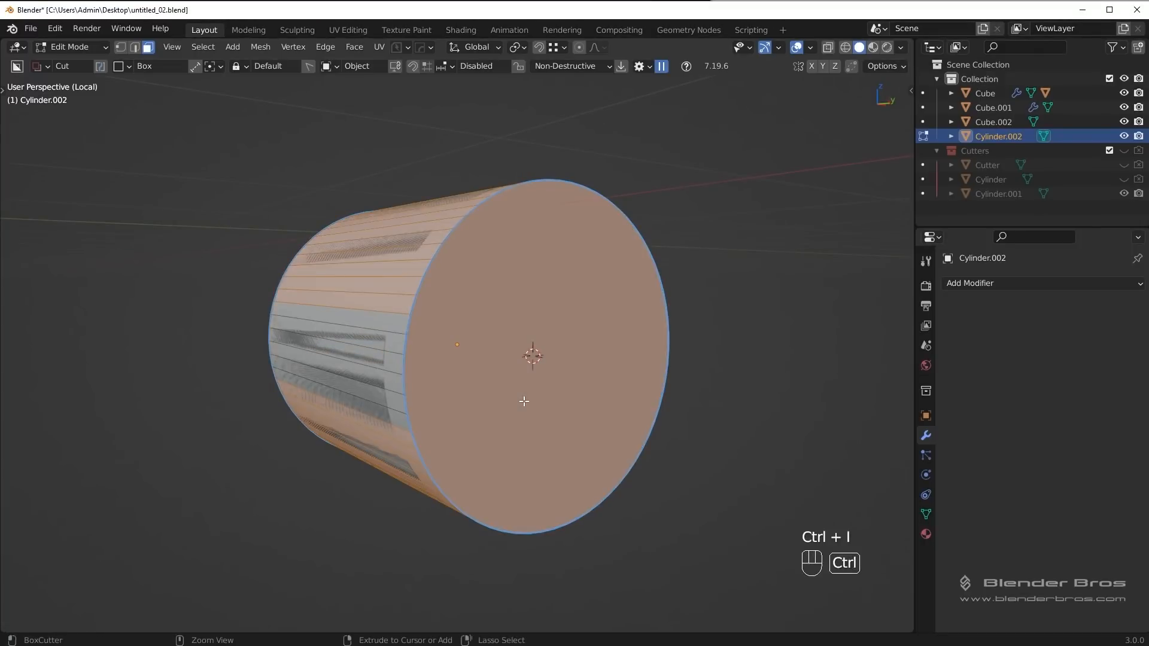
{"action": "key", "text": "x"}
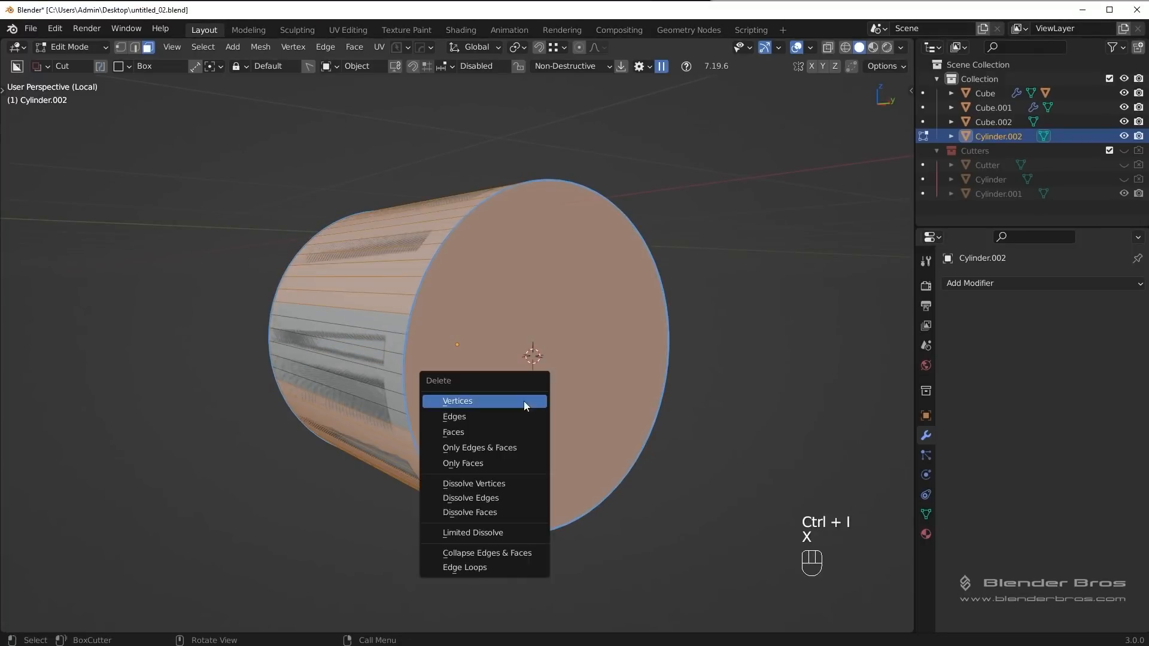
{"action": "left_click", "coordinate": [503, 438]}
Step: Fatten the remaining face strip outward by about 0.0047 m and return to Object Mode
{"action": "middle_click_drag", "start_coordinate": [558, 435], "coordinate": [527, 424]}
{"action": "key", "text": "a"}
{"action": "key", "text": "alt+s"}
{"action": "key", "text": "shift"}
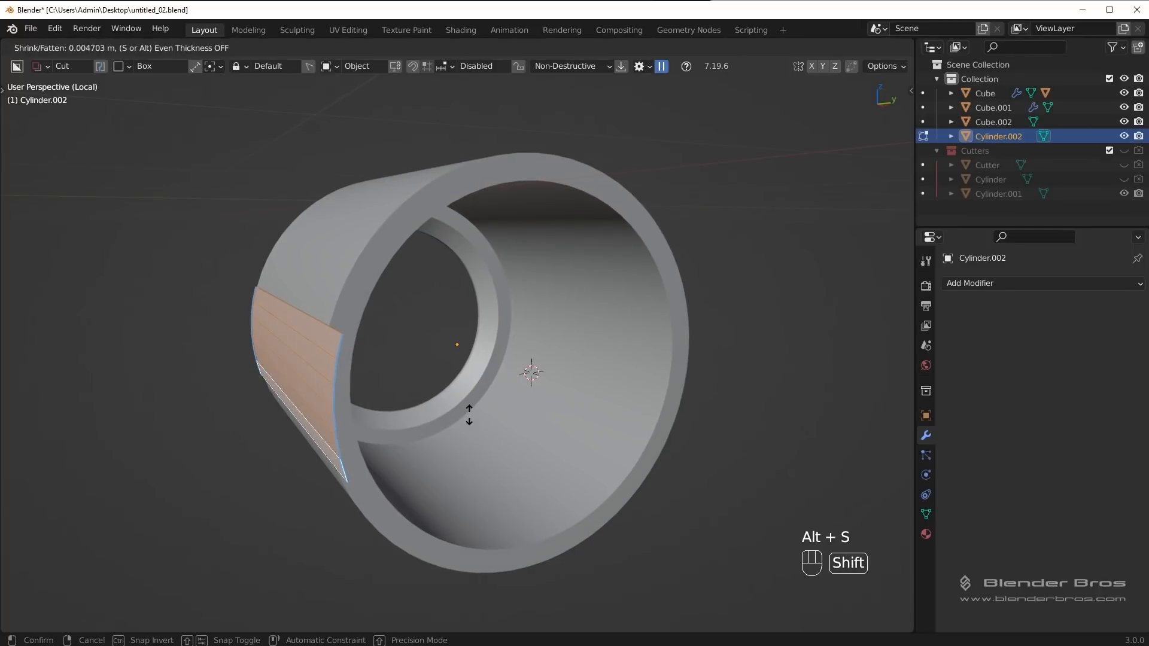
{"action": "left_click", "coordinate": [469, 415]}
{"action": "middle_click_drag", "start_coordinate": [469, 415], "coordinate": [317, 359]}
{"action": "middle_click_drag", "start_coordinate": [388, 388], "coordinate": [382, 384]}
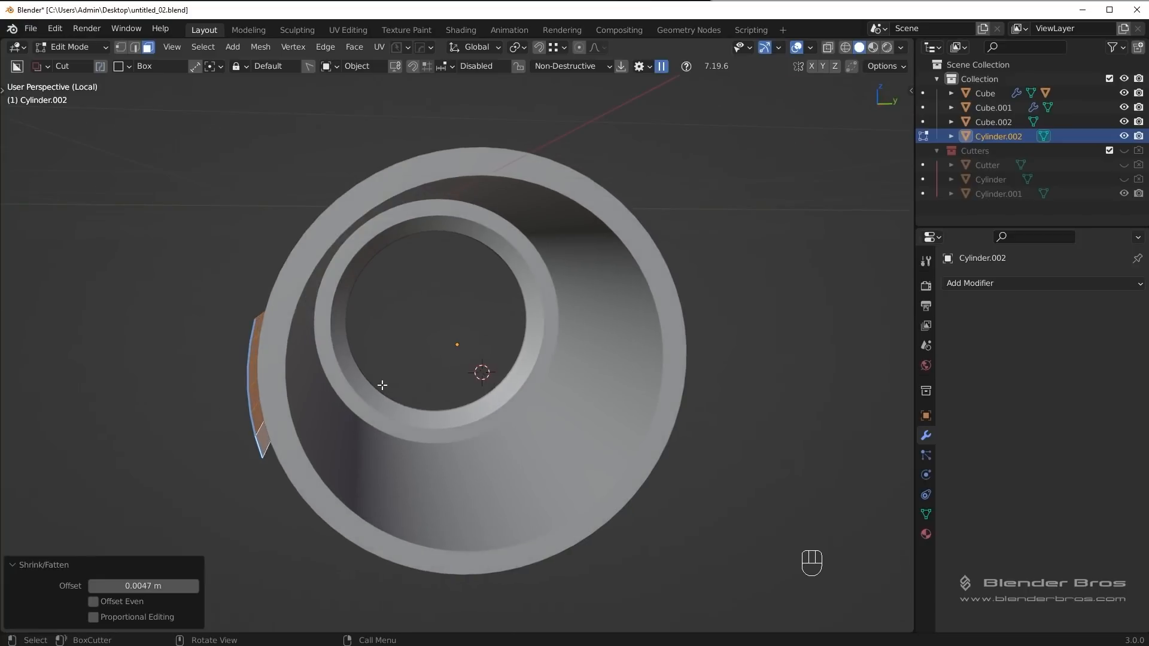
{"action": "key", "text": "Tab"}
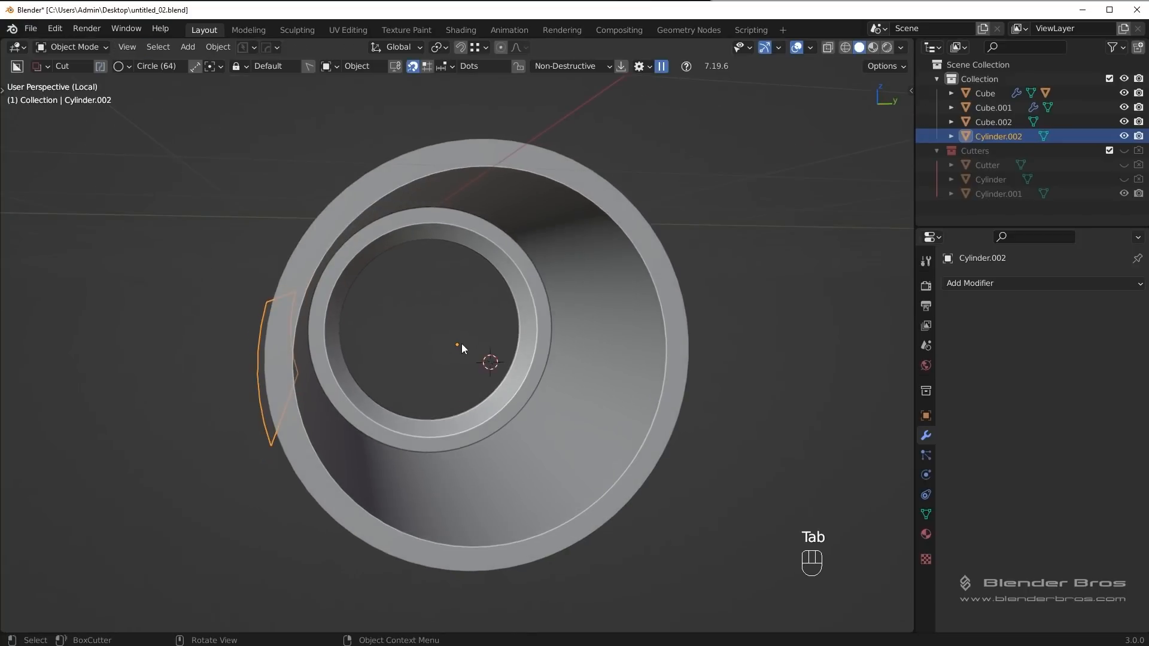
Step: Thicken the strip inward through the sleeve wall with a Solidify modifier and apply the modifier
{"action": "key", "text": "KP_3"}
{"action": "key", "text": "q"}
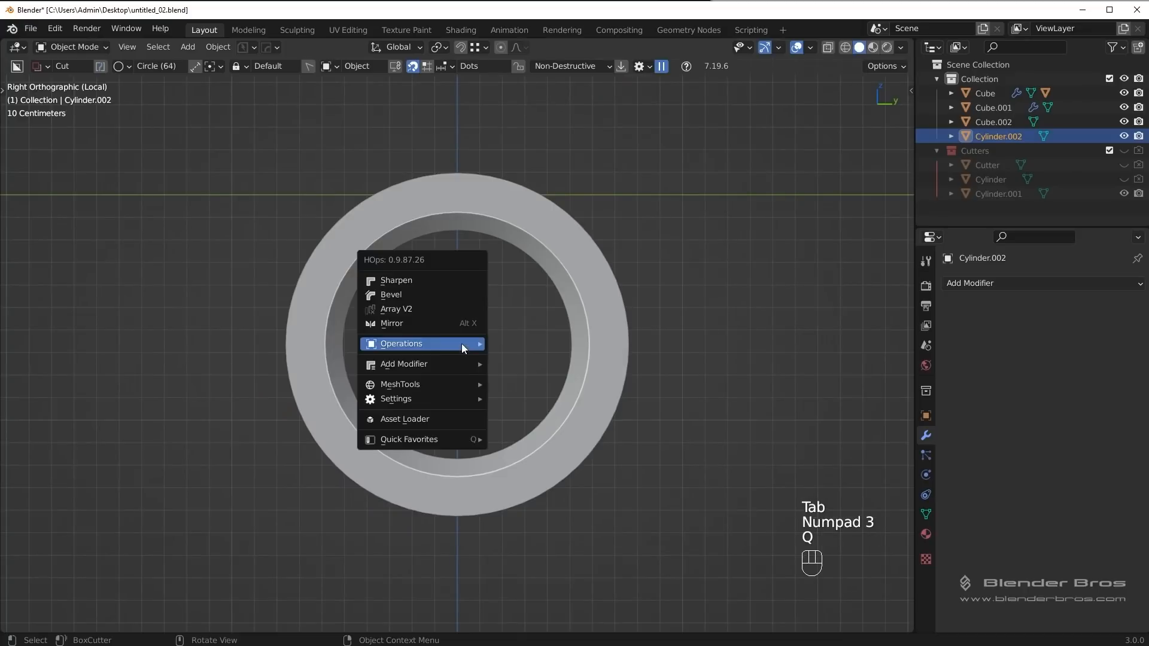
{"action": "mouse_move", "coordinate": [459, 364]}
{"action": "left_click", "coordinate": [534, 380]}
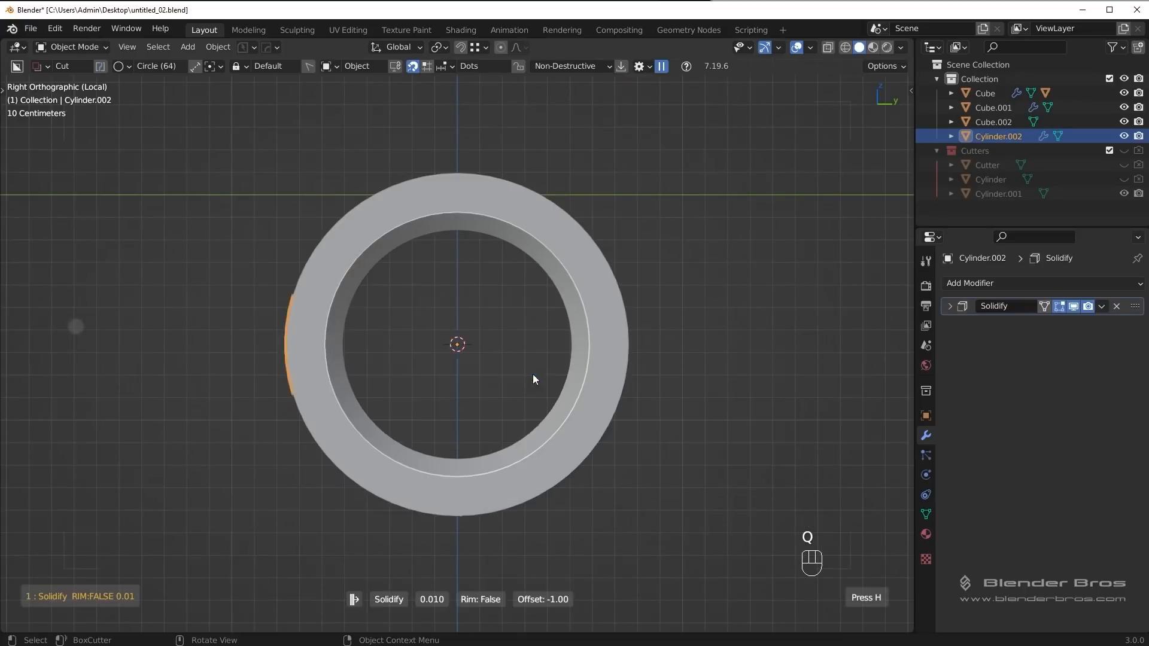
{"action": "left_click", "coordinate": [501, 377]}
{"action": "middle_click_drag", "start_coordinate": [492, 383], "coordinate": [626, 379]}
{"action": "left_click", "coordinate": [1101, 305]}
{"action": "left_click", "coordinate": [1031, 322]}
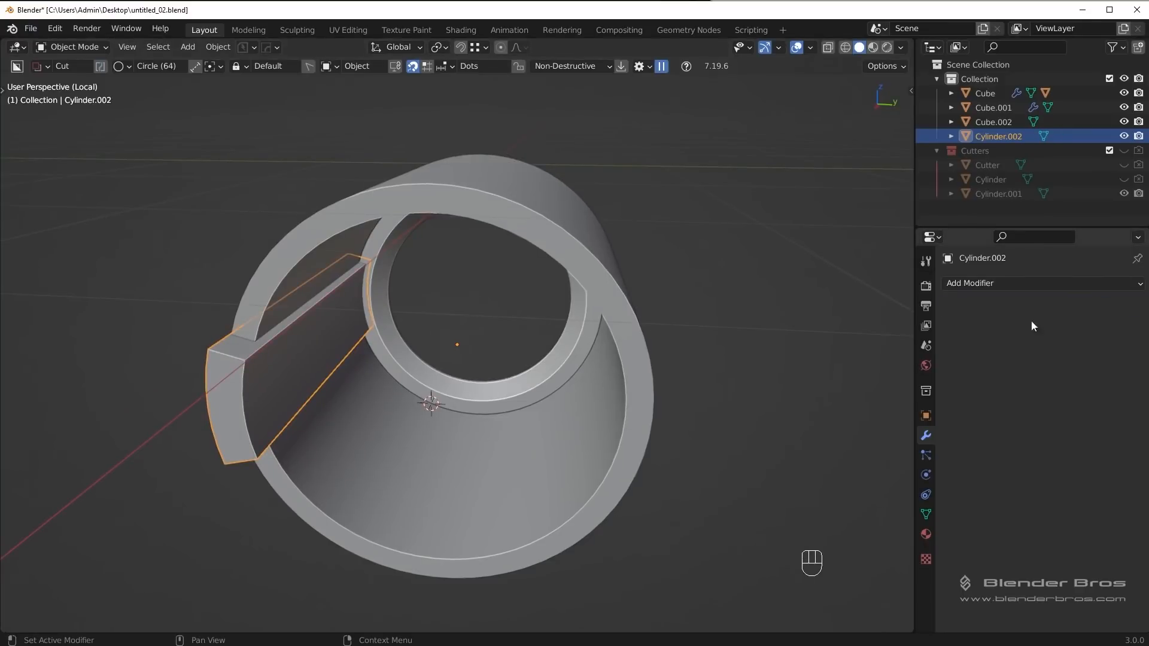
Step: Try an Intersection boolean on the applied sleeve copy using the thickened strip, and undo it
{"action": "left_click", "coordinate": [283, 343]}
{"action": "left_click", "coordinate": [284, 344]}
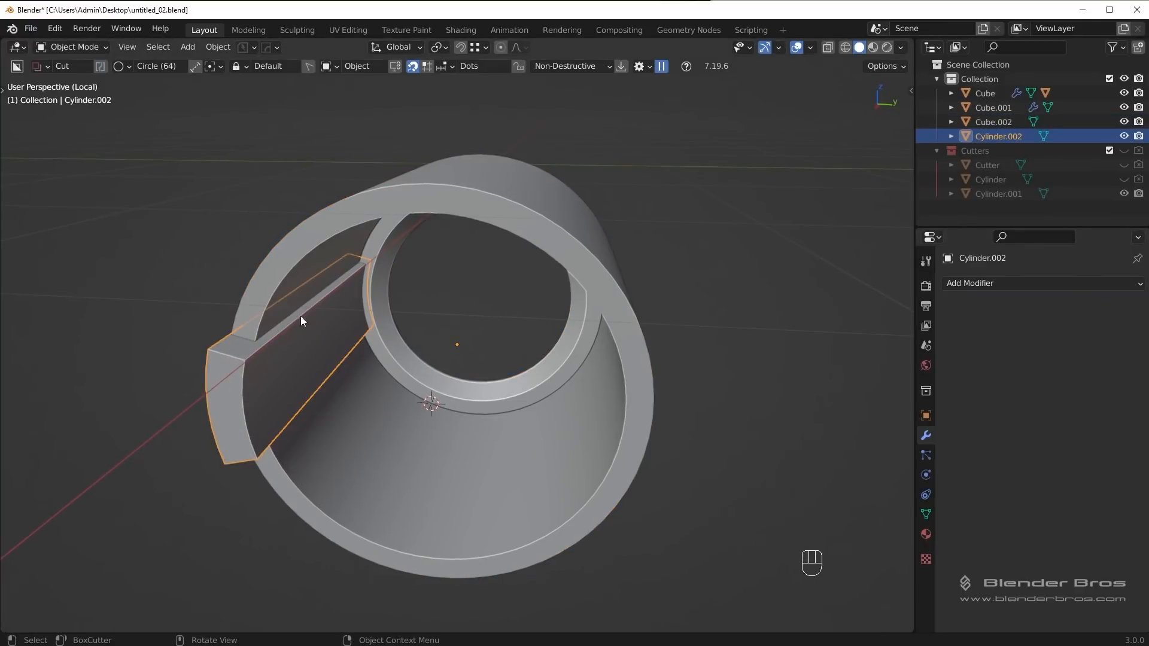
{"action": "left_click", "coordinate": [379, 204], "text": "shift"}
{"action": "middle_click_drag", "start_coordinate": [410, 336], "coordinate": [422, 332]}
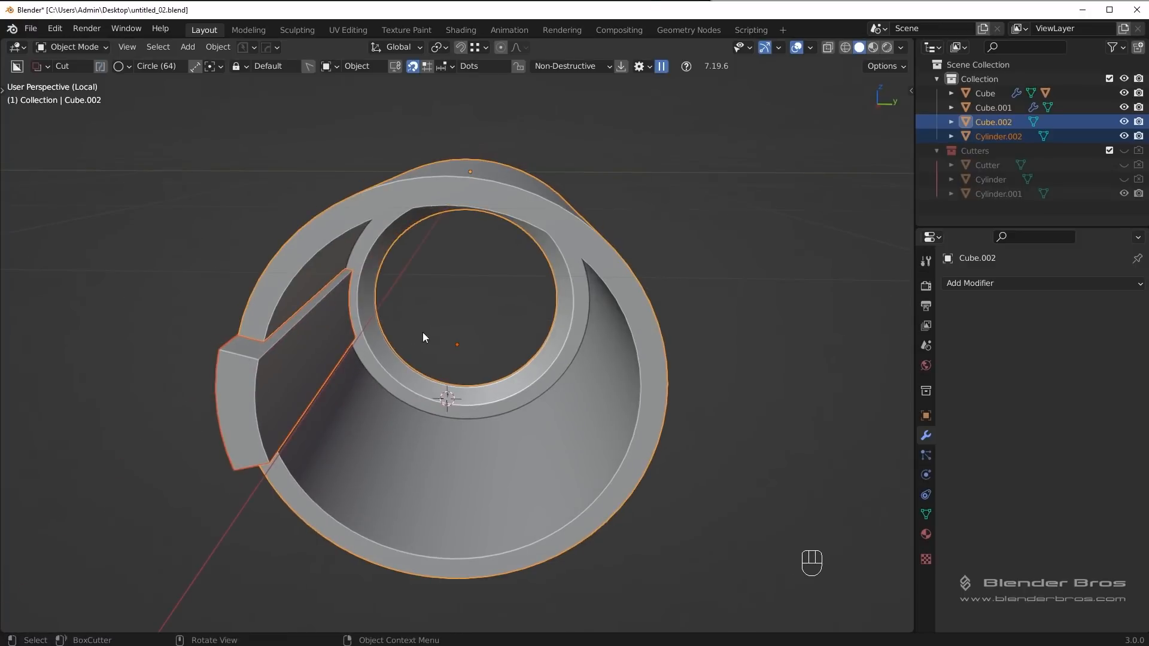
{"action": "key", "text": "q"}
{"action": "mouse_move", "coordinate": [424, 333]}
{"action": "mouse_move", "coordinate": [413, 314]}
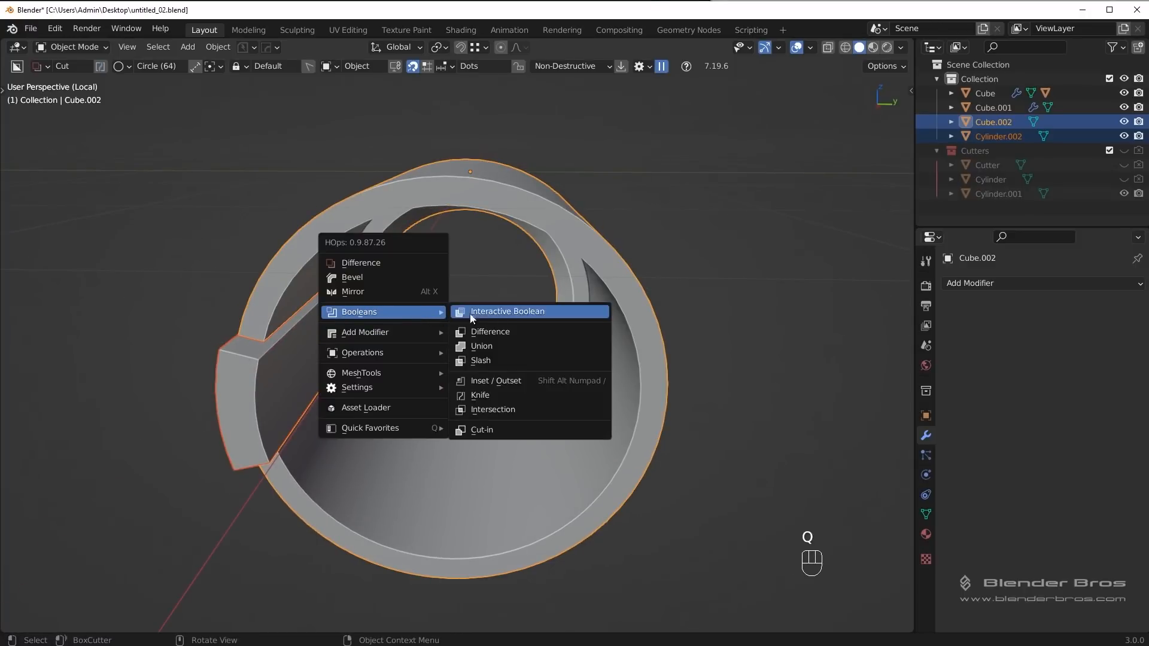
{"action": "left_click", "coordinate": [509, 411]}
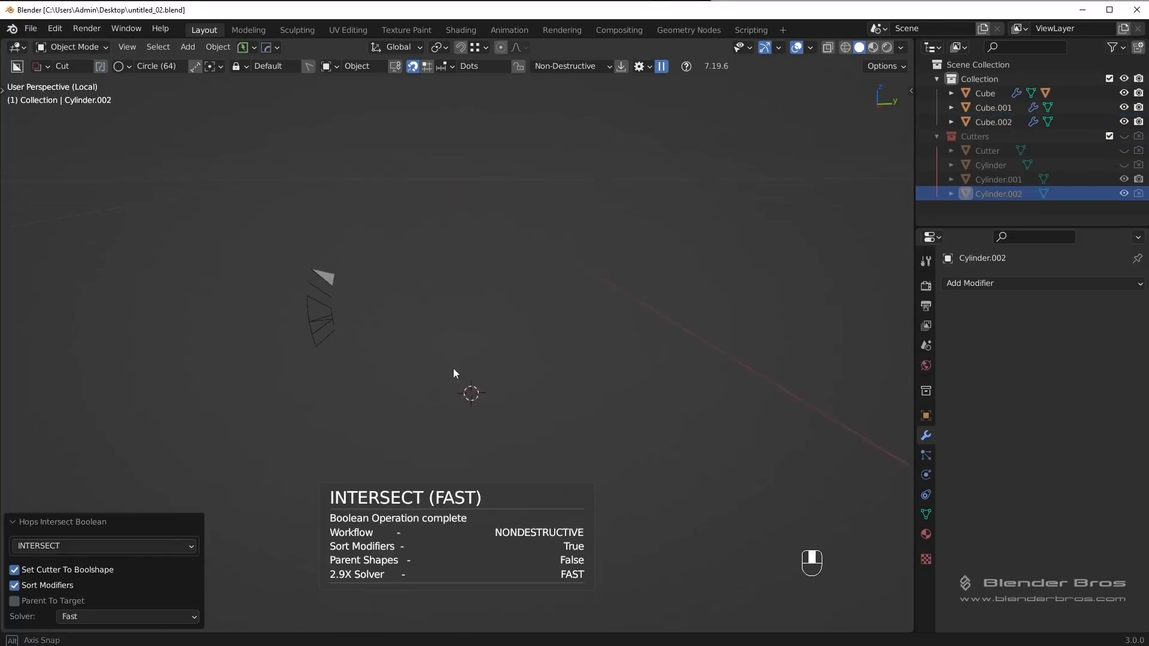
{"action": "key", "text": "ctrl+z"}
Step: Examine how the thickened strip overlaps the sleeve wall and its end faces
{"action": "middle_click_drag", "start_coordinate": [424, 353], "coordinate": [281, 67]}
{"action": "left_click", "coordinate": [254, 47]}
{"action": "middle_click_drag", "start_coordinate": [323, 287], "coordinate": [380, 252]}
{"action": "left_click", "coordinate": [242, 48]}
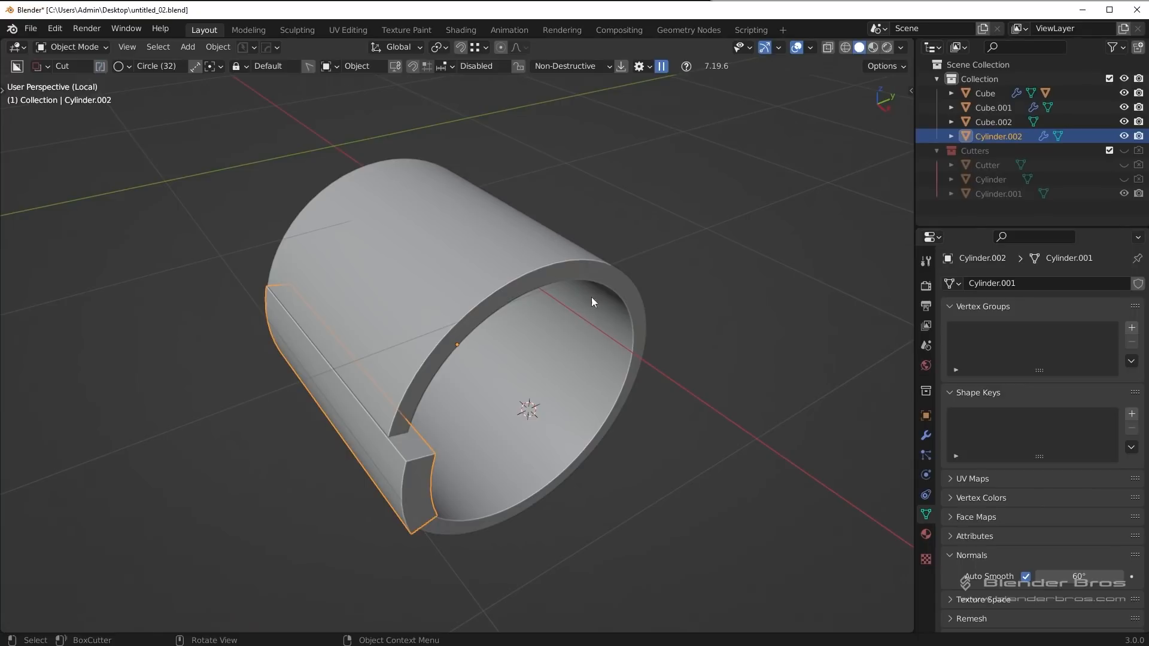
{"action": "middle_click_drag", "start_coordinate": [591, 297], "coordinate": [553, 356]}
{"action": "scroll", "coordinate": [658, 350], "scroll_direction": "up", "scroll_amount": 4}
{"action": "scroll", "coordinate": [463, 314], "scroll_direction": "up", "scroll_amount": 2}
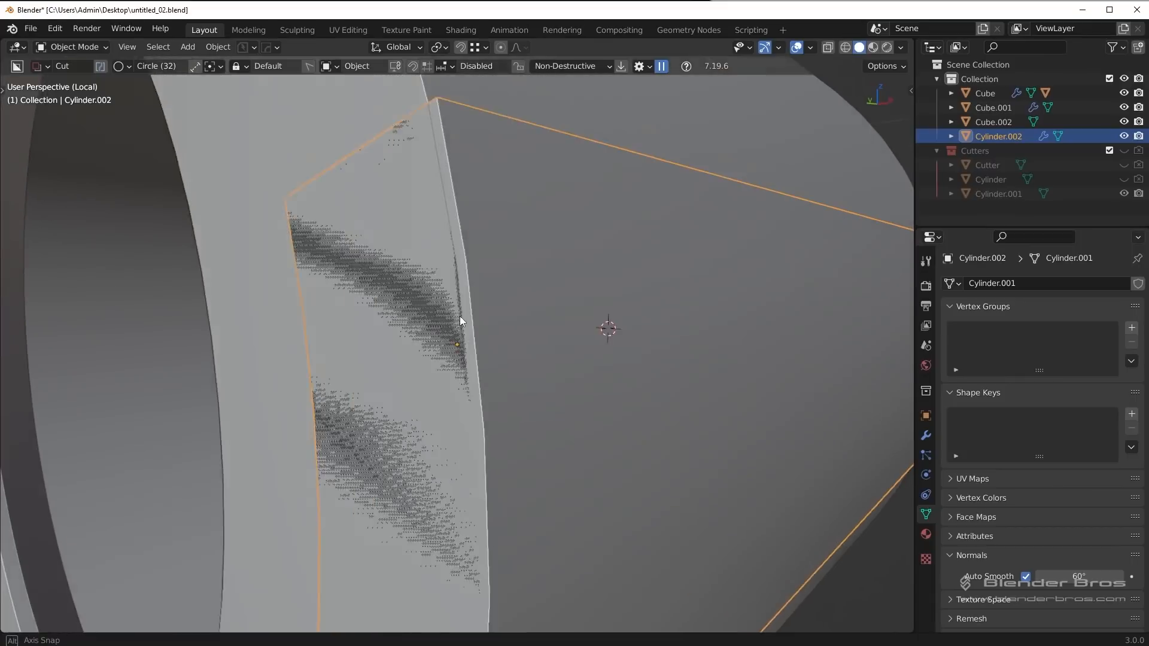
{"action": "mouse_move", "coordinate": [460, 316]}
{"action": "middle_mouse_down"}
{"action": "mouse_move", "coordinate": [411, 231]}
{"action": "mouse_move", "coordinate": [533, 298]}
{"action": "mouse_move", "coordinate": [466, 338]}
{"action": "middle_mouse_up"}
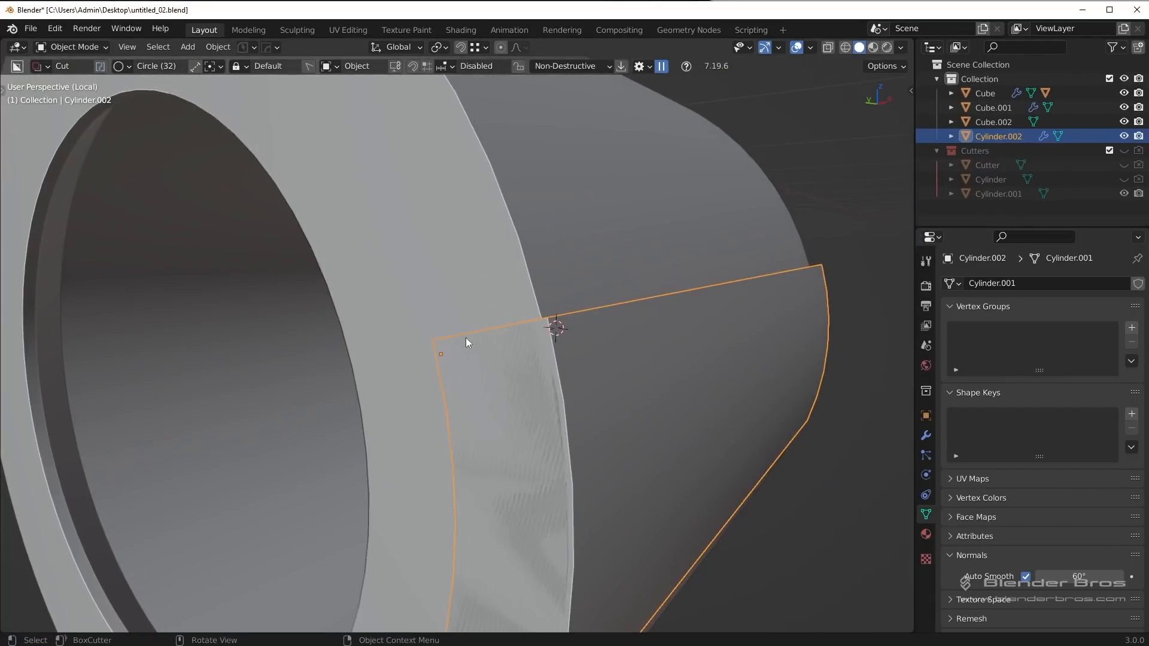
{"action": "scroll", "coordinate": [491, 328], "scroll_direction": "down", "scroll_amount": 4}
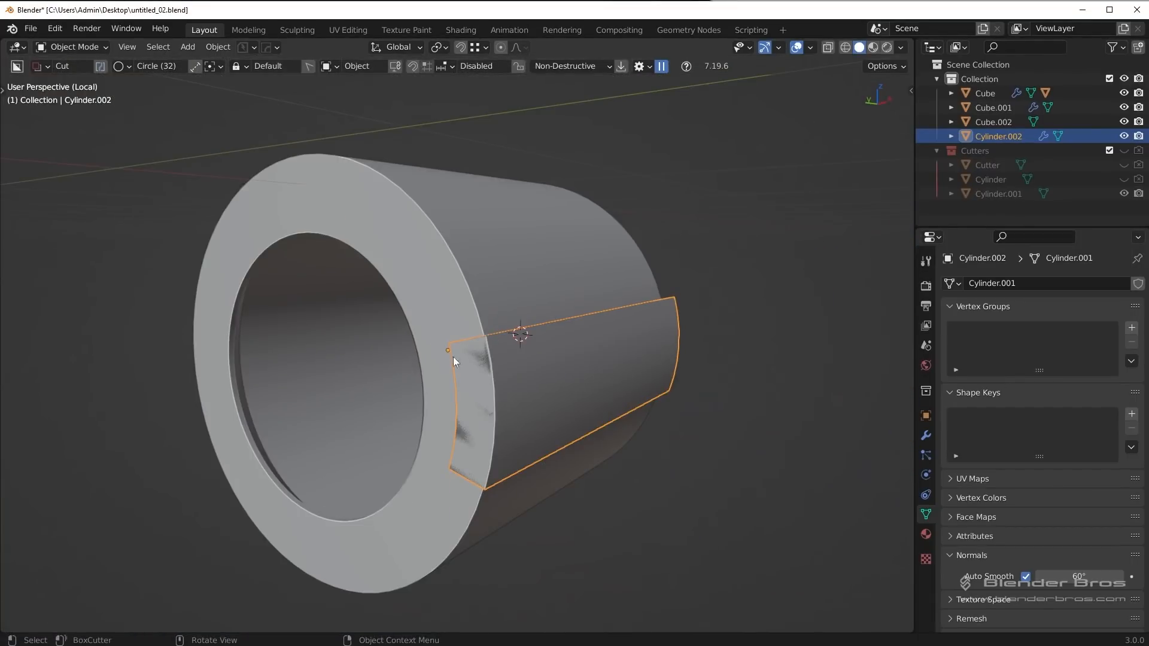
Step: Check the strip's base mesh in Edit Mode and apply its Solidify modifier
{"action": "scroll", "coordinate": [454, 357], "scroll_direction": "up", "scroll_amount": 3}
{"action": "key", "text": "Tab"}
{"action": "left_click", "coordinate": [534, 433]}
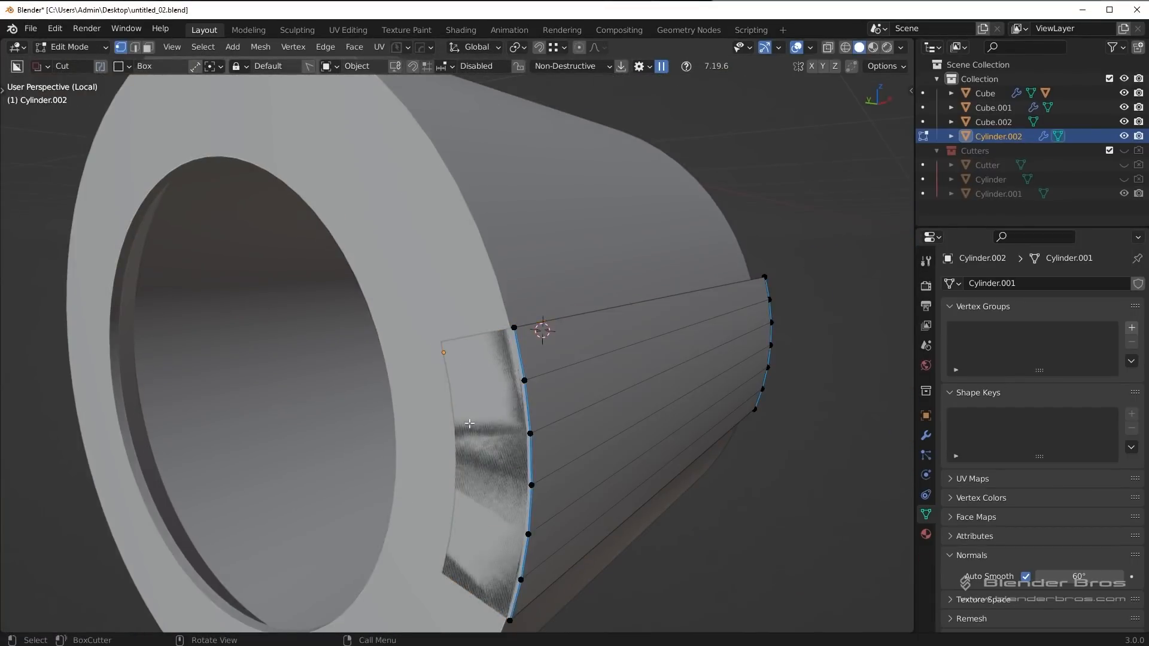
{"action": "key", "text": "Tab"}
{"action": "left_click", "coordinate": [516, 407]}
{"action": "left_click", "coordinate": [926, 436]}
{"action": "left_click", "coordinate": [1102, 305]}
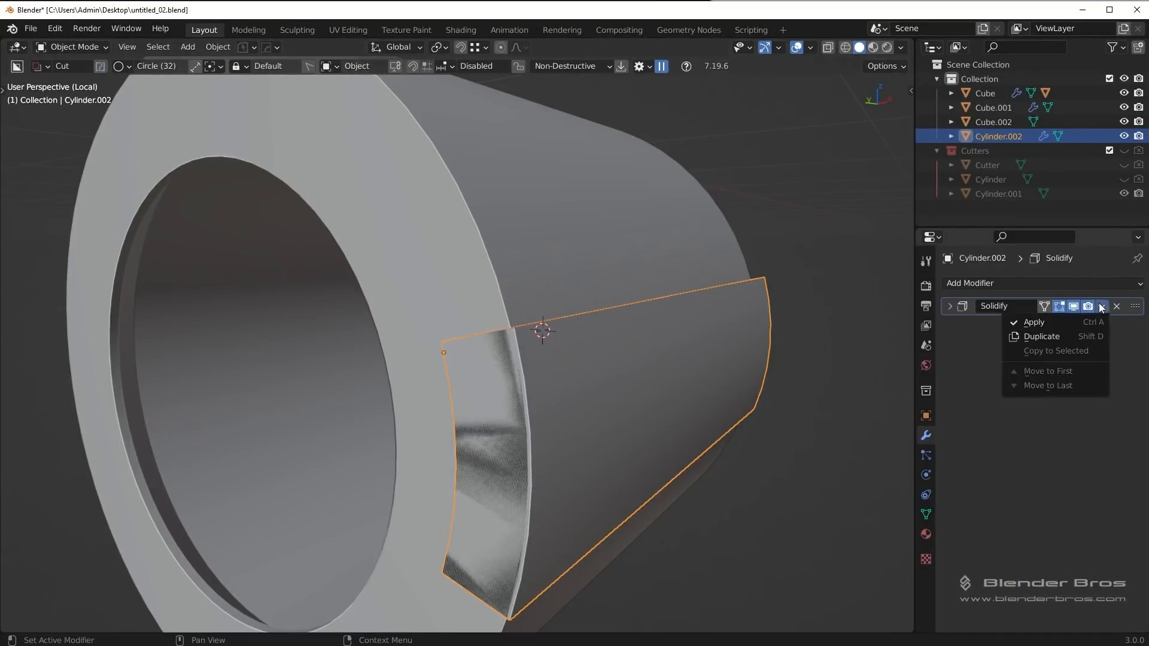
{"action": "left_click", "coordinate": [1035, 320]}
Step: Inspect the mesh faces of the strip and of the sleeve copy in Edit Mode
{"action": "key", "text": "Tab"}
{"action": "left_click", "coordinate": [489, 422]}
{"action": "key", "text": "Tab"}
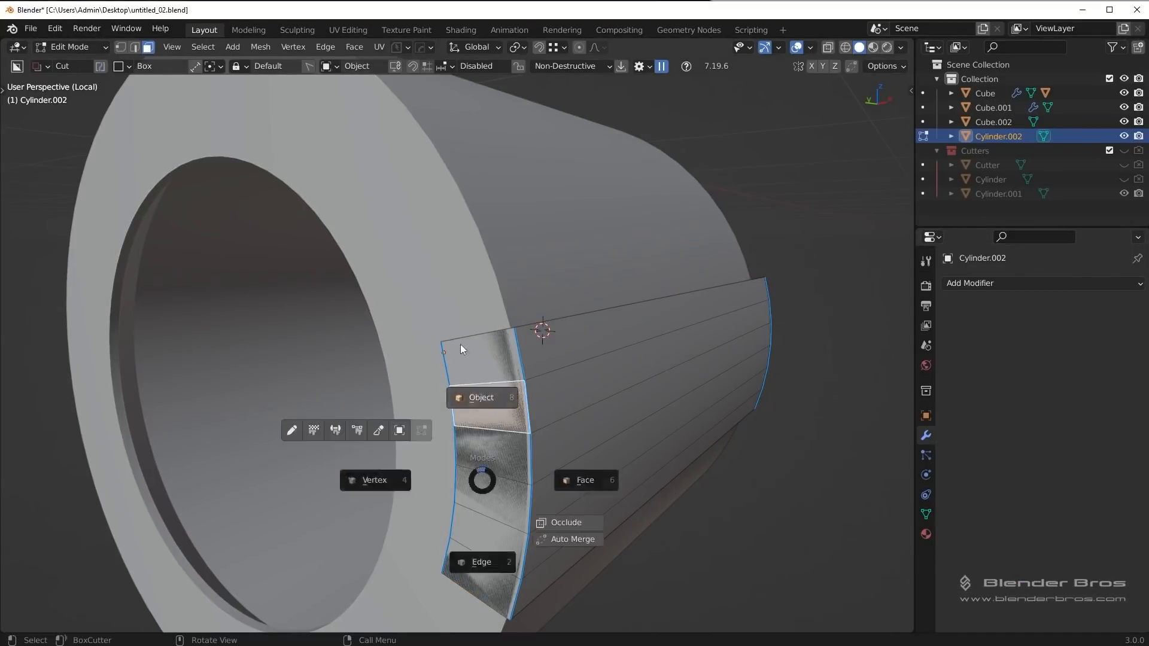
{"action": "left_click", "coordinate": [472, 397]}
{"action": "left_click", "coordinate": [423, 368]}
{"action": "key", "text": "Tab"}
{"action": "key", "text": "Tab"}
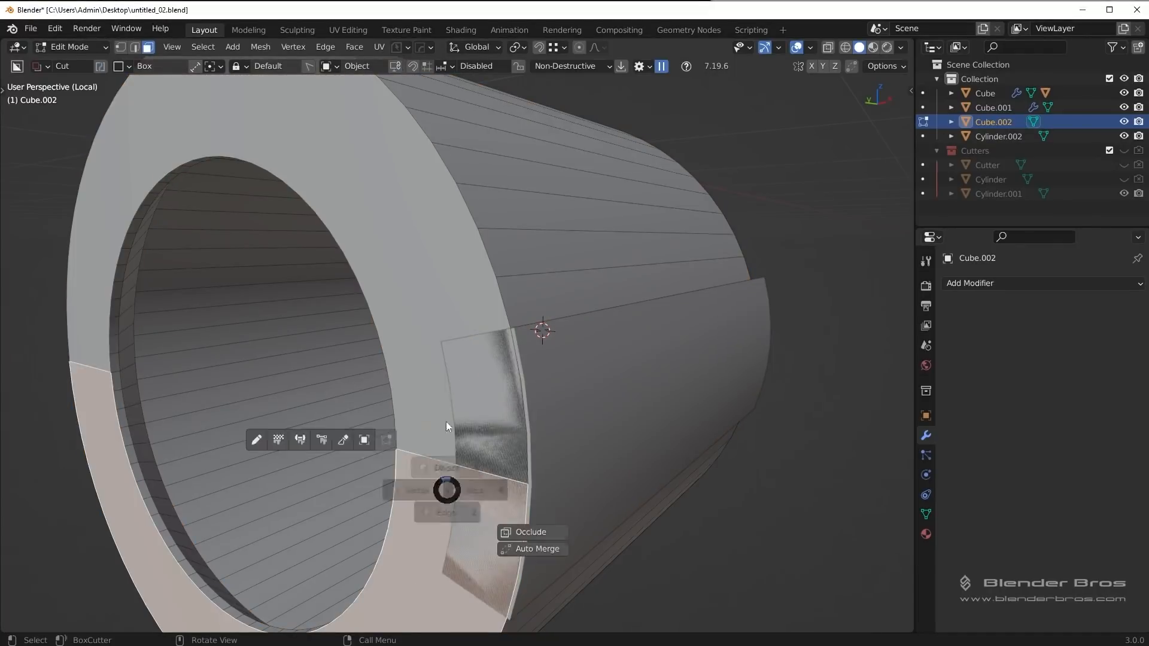
Step: Return to Object Mode and try to shift the strip along the X axis
{"action": "left_click", "coordinate": [516, 399]}
{"action": "left_click", "coordinate": [516, 399]}
{"action": "middle_click_drag", "start_coordinate": [515, 399], "coordinate": [646, 389]}
{"action": "key", "text": "g"}
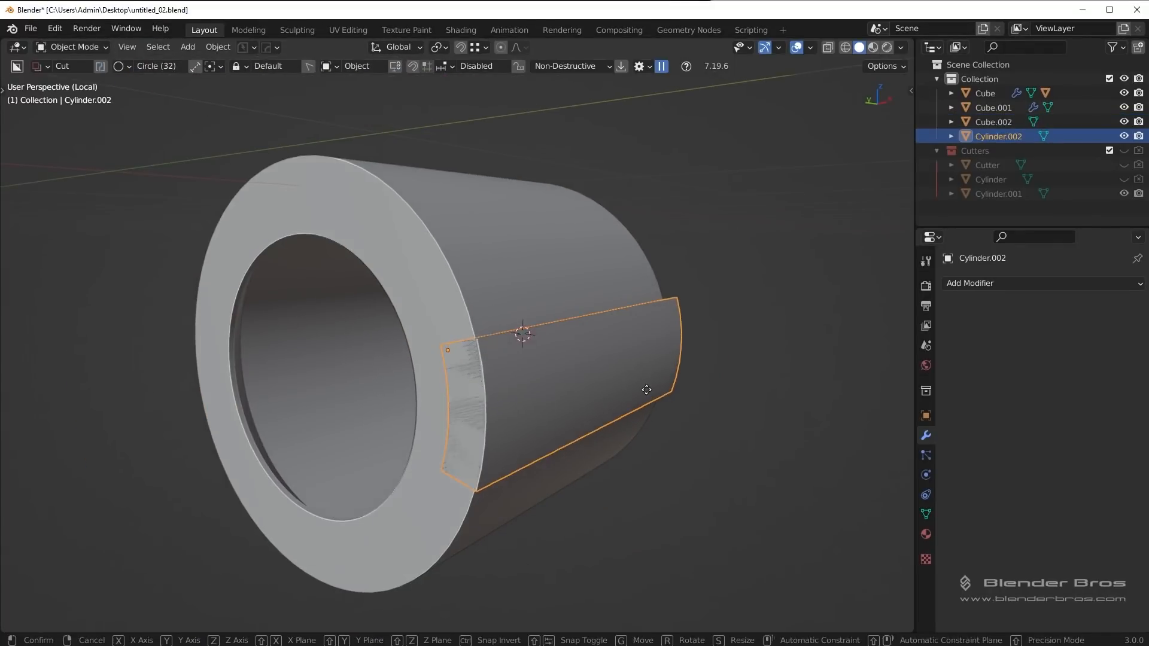
{"action": "key", "text": "x"}
{"action": "left_click", "coordinate": [638, 392]}
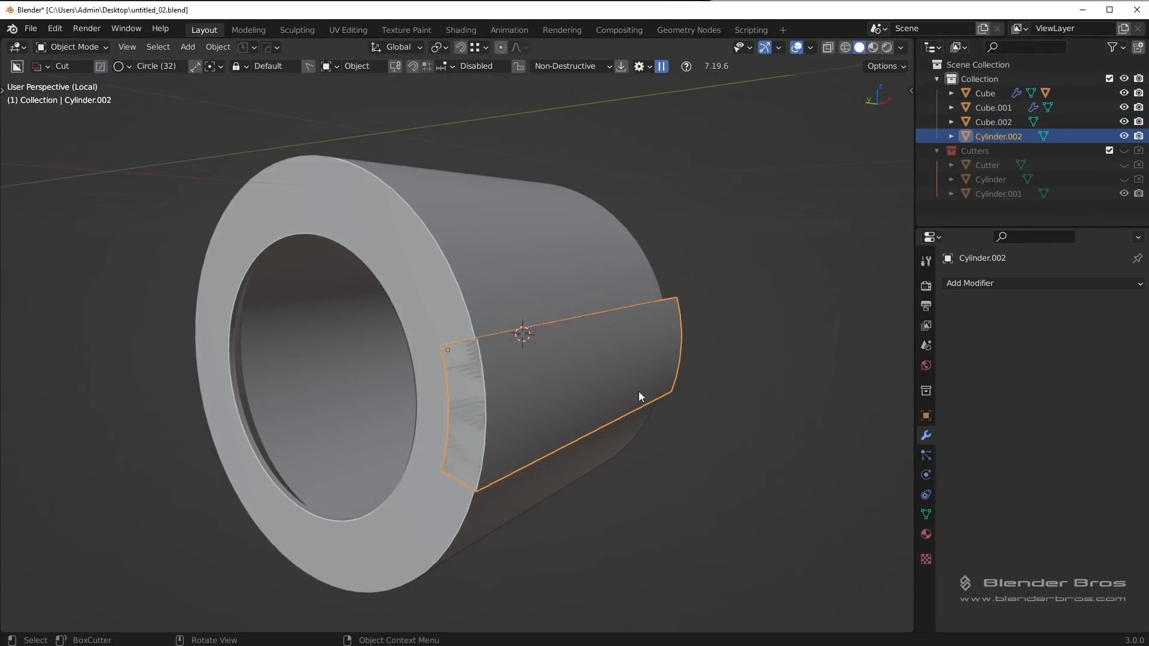
Step: Retry the Intersection boolean on the sleeve copy with the solidified strip as the cutter
{"action": "left_click", "coordinate": [512, 296], "text": "shift"}
{"action": "middle_click_drag", "start_coordinate": [746, 345], "coordinate": [625, 380]}
{"action": "key", "text": "q"}
{"action": "mouse_move", "coordinate": [586, 359]}
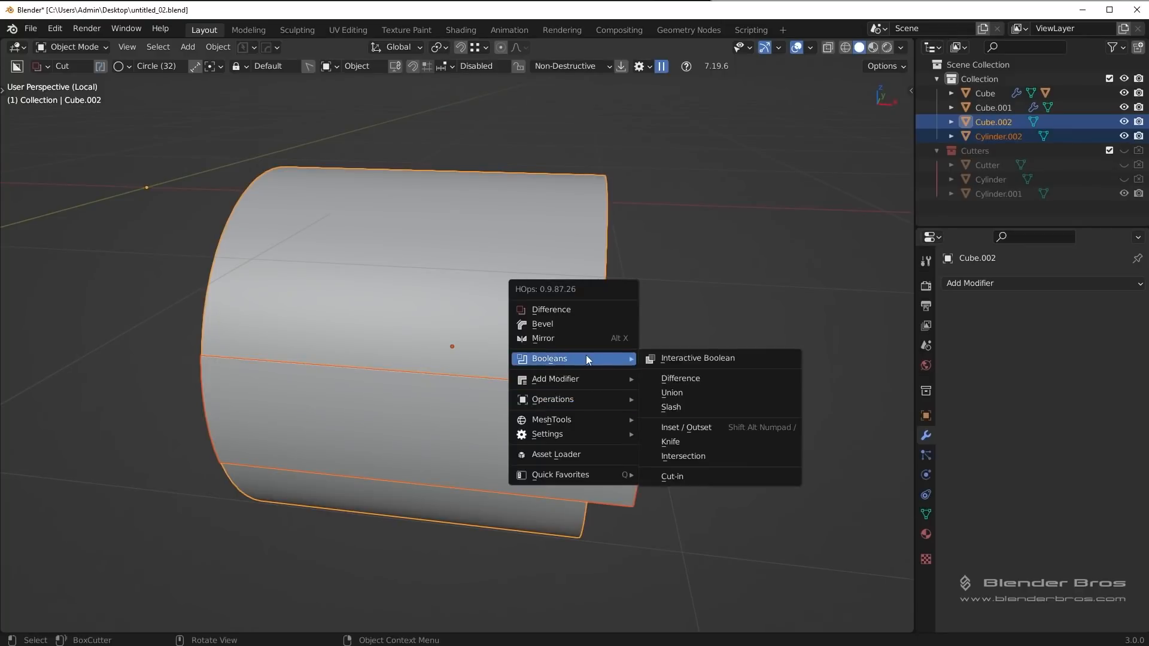
{"action": "left_click", "coordinate": [689, 456]}
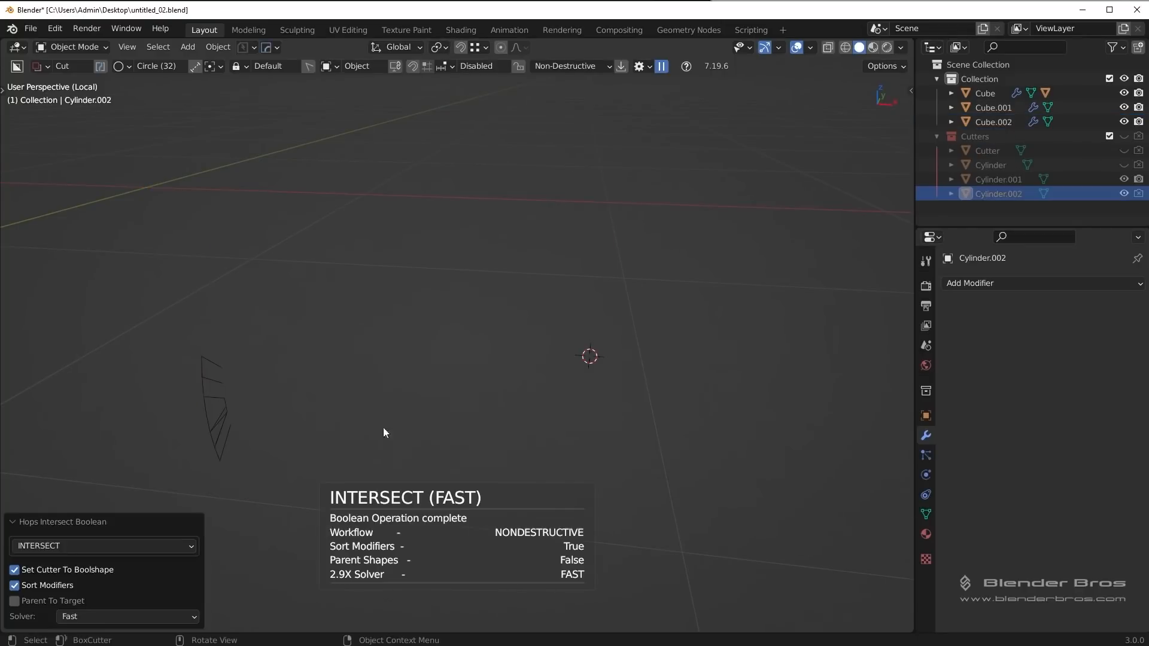
Step: Switch the sleeve copy's Intersect boolean to the Exact solver, and undo back to the separate strip and sleeve
{"action": "left_click", "coordinate": [202, 411]}
{"action": "left_click", "coordinate": [951, 307]}
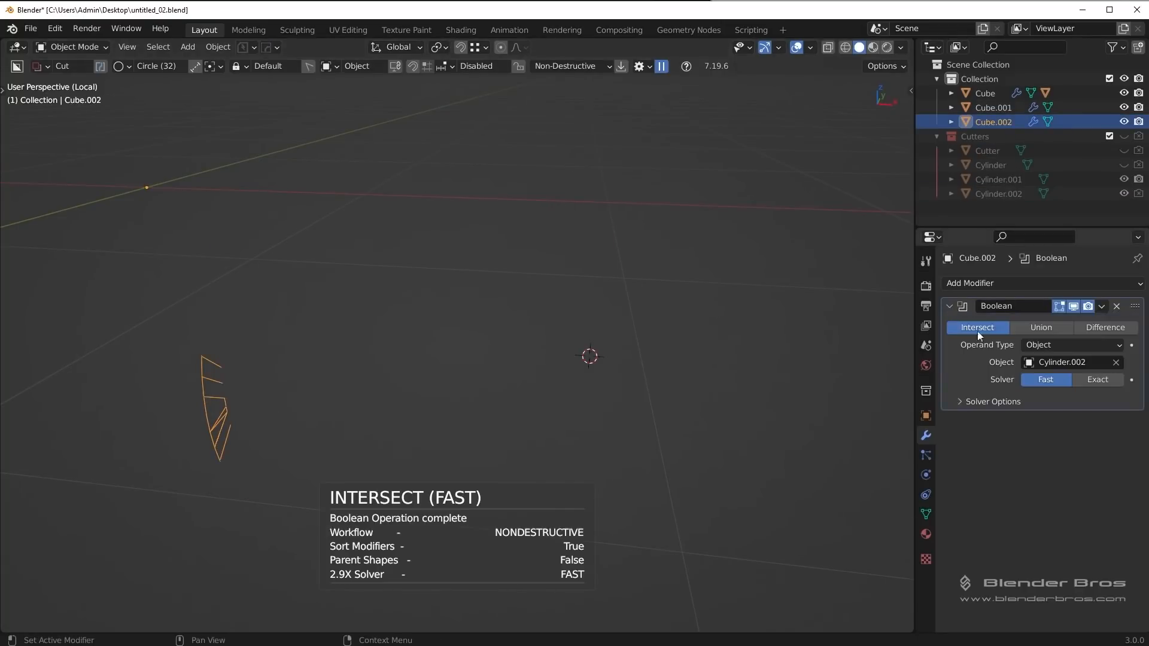
{"action": "left_click", "coordinate": [1097, 380]}
{"action": "middle_click_drag", "start_coordinate": [321, 347], "coordinate": [441, 343]}
{"action": "key", "text": "ctrl+z"}
{"action": "key", "text": "ctrl+z"}
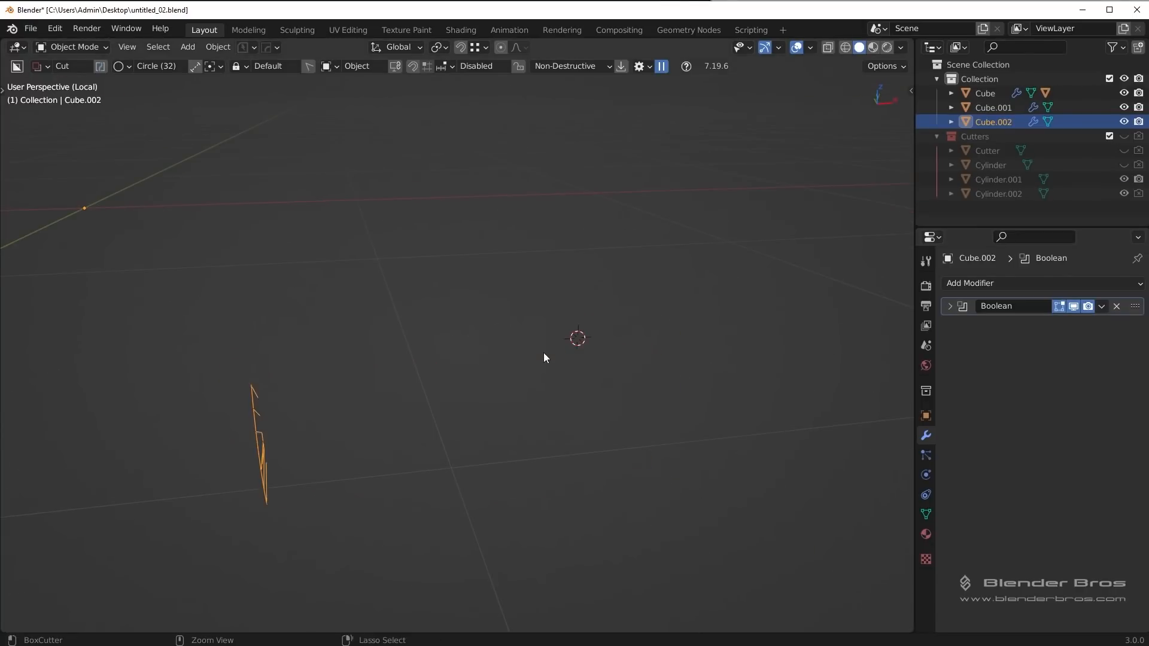
{"action": "key", "text": "ctrl+z"}
{"action": "key", "text": "ctrl+z"}
Step: Shift the strip slightly along the X axis so its end no longer lies flush with the sleeve's end face
{"action": "key", "text": "g"}
{"action": "key", "text": "x"}
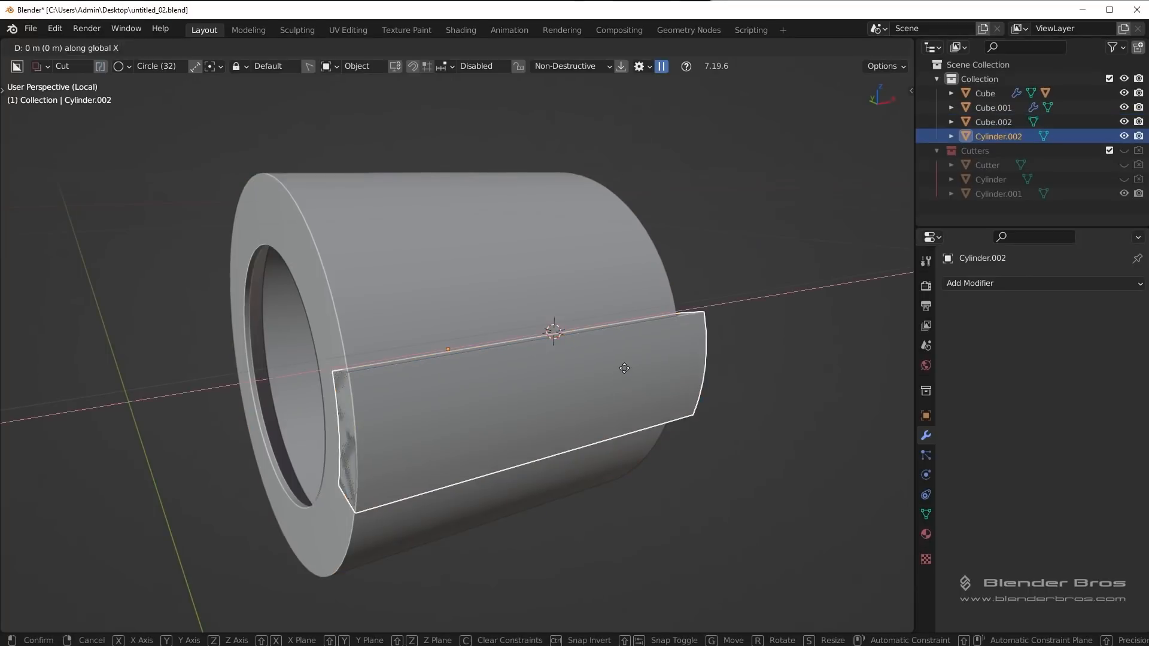
{"action": "left_click", "coordinate": [606, 364]}
Step: Intersect the sleeve copy with the shifted strip, inspect the resulting segment, and undo the boolean
{"action": "left_click", "coordinate": [583, 298], "text": "shift"}
{"action": "key", "text": "q"}
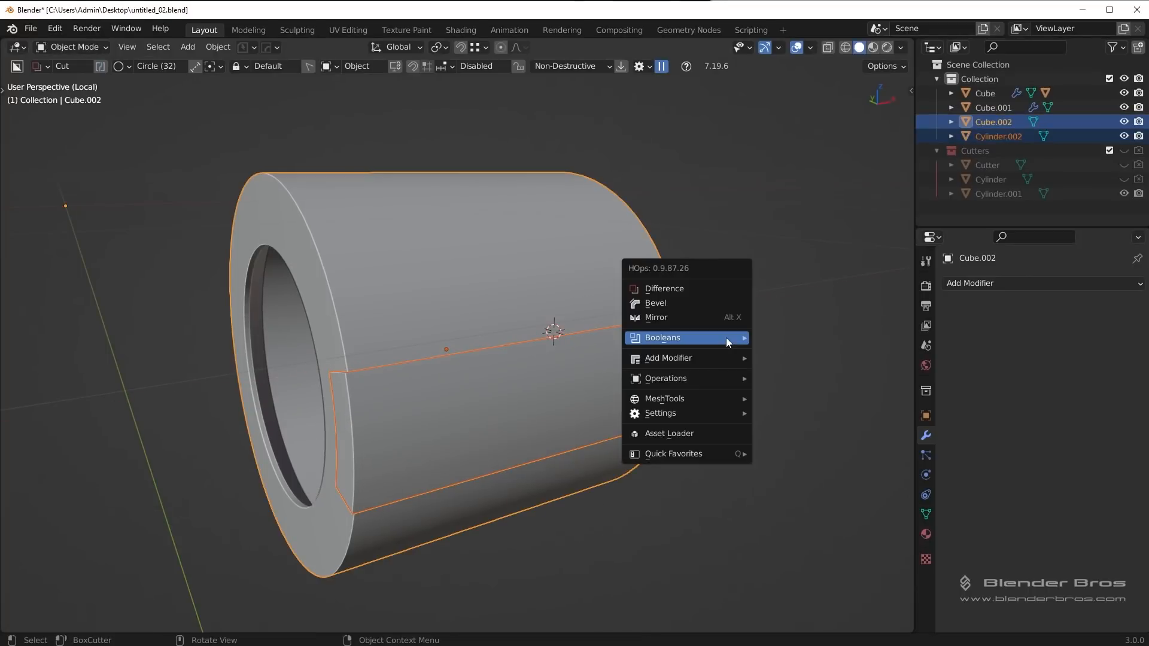
{"action": "mouse_move", "coordinate": [726, 338]}
{"action": "left_click", "coordinate": [808, 437]}
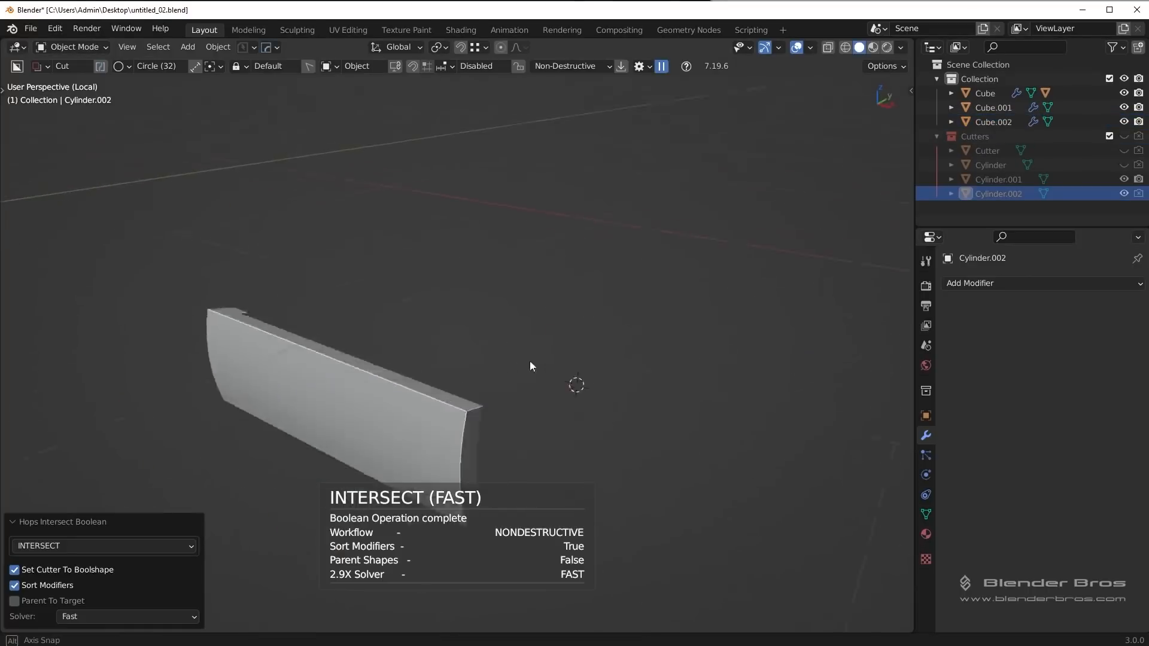
{"action": "middle_click_drag", "start_coordinate": [531, 366], "coordinate": [479, 390]}
{"action": "key", "text": "ctrl+z"}
Step: Try intersecting the sleeve copy with the strip as the cutter once more, check the resulting segment's inner side, and undo the boolean
{"action": "scroll", "coordinate": [406, 340], "scroll_direction": "up", "scroll_amount": 5}
{"action": "left_click", "coordinate": [494, 393]}
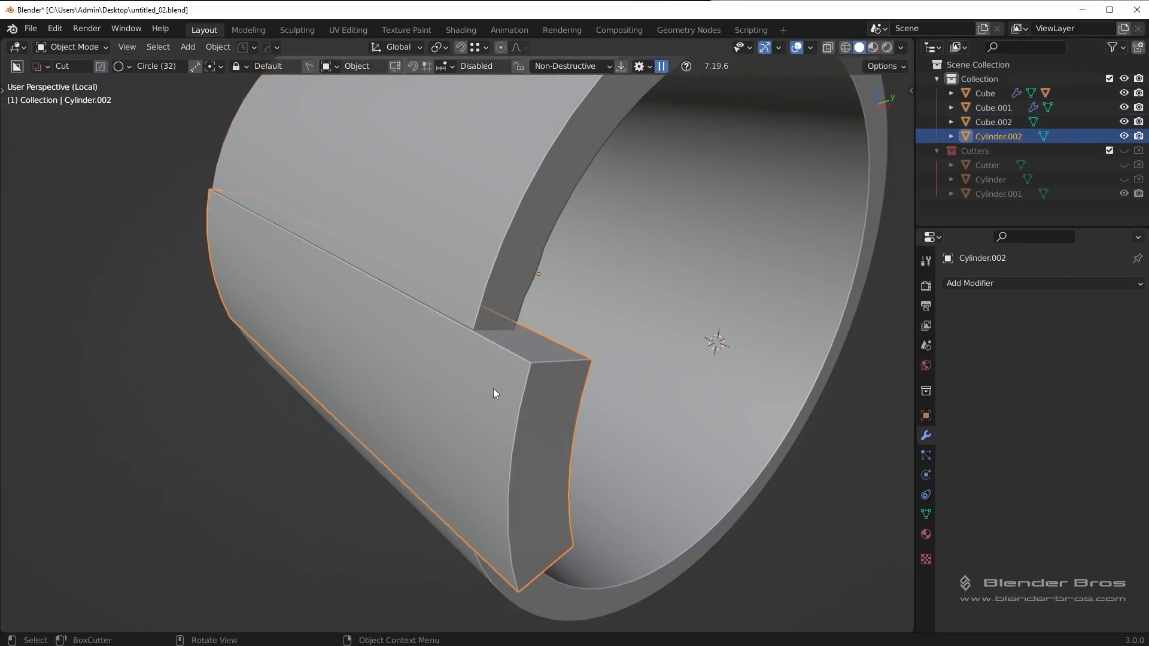
{"action": "middle_click_drag", "start_coordinate": [470, 272], "coordinate": [512, 390]}
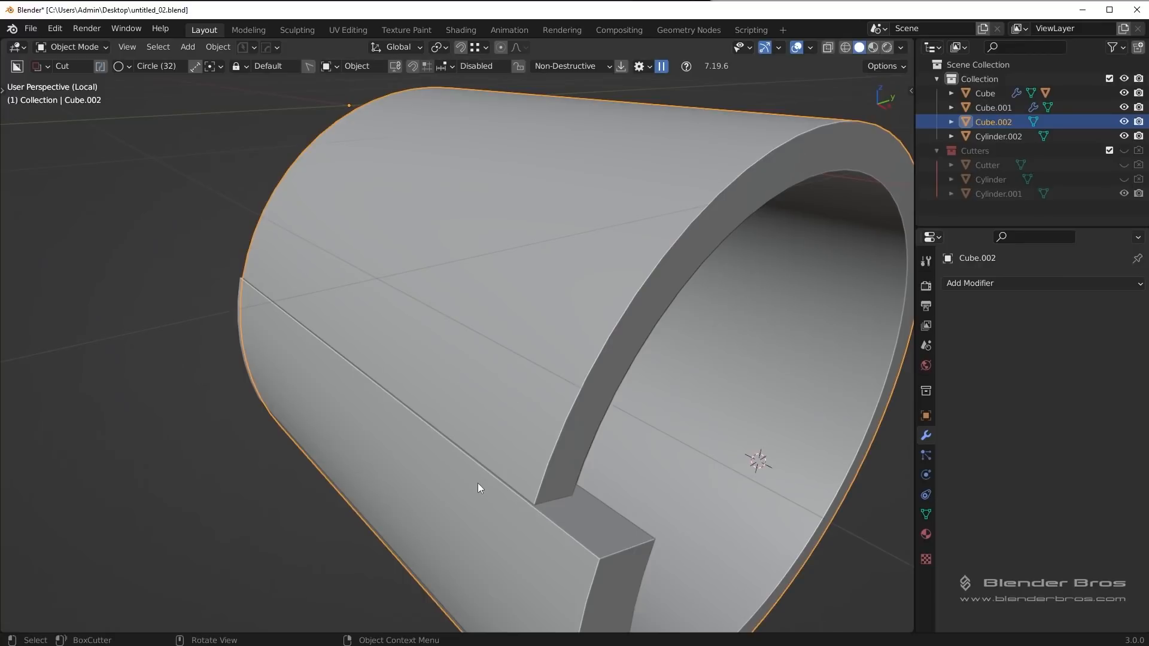
{"action": "left_click", "coordinate": [530, 434], "text": "shift"}
{"action": "middle_click_drag", "start_coordinate": [483, 531], "coordinate": [559, 458]}
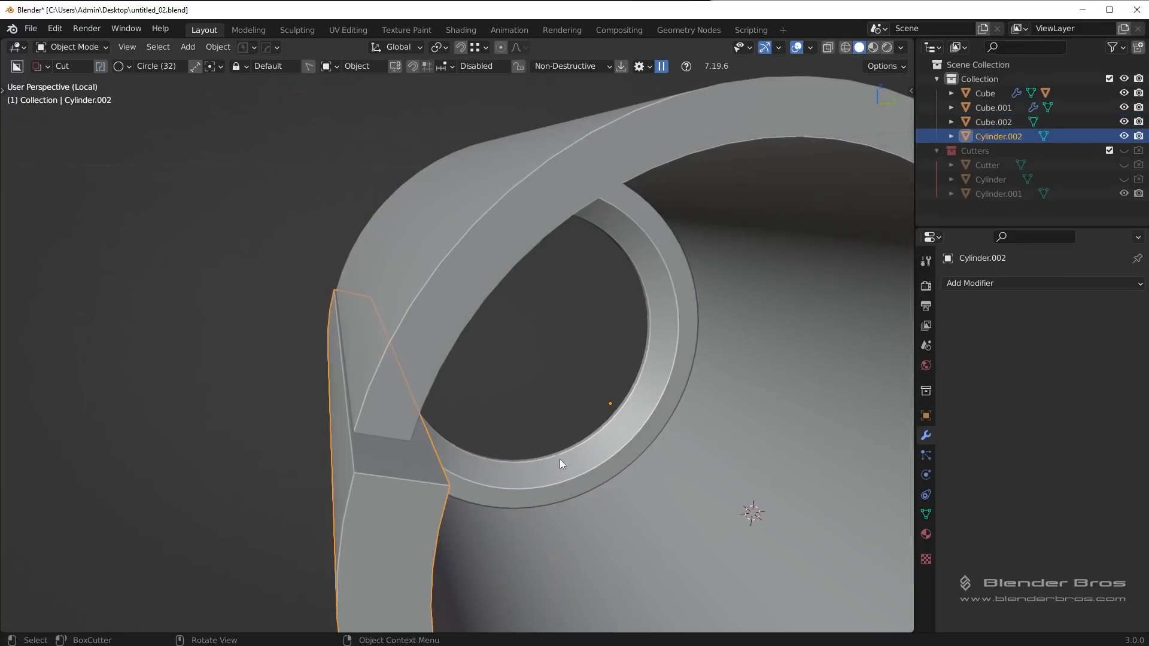
{"action": "left_click", "coordinate": [438, 342], "text": "shift"}
{"action": "key", "text": "q"}
{"action": "mouse_move", "coordinate": [605, 413]}
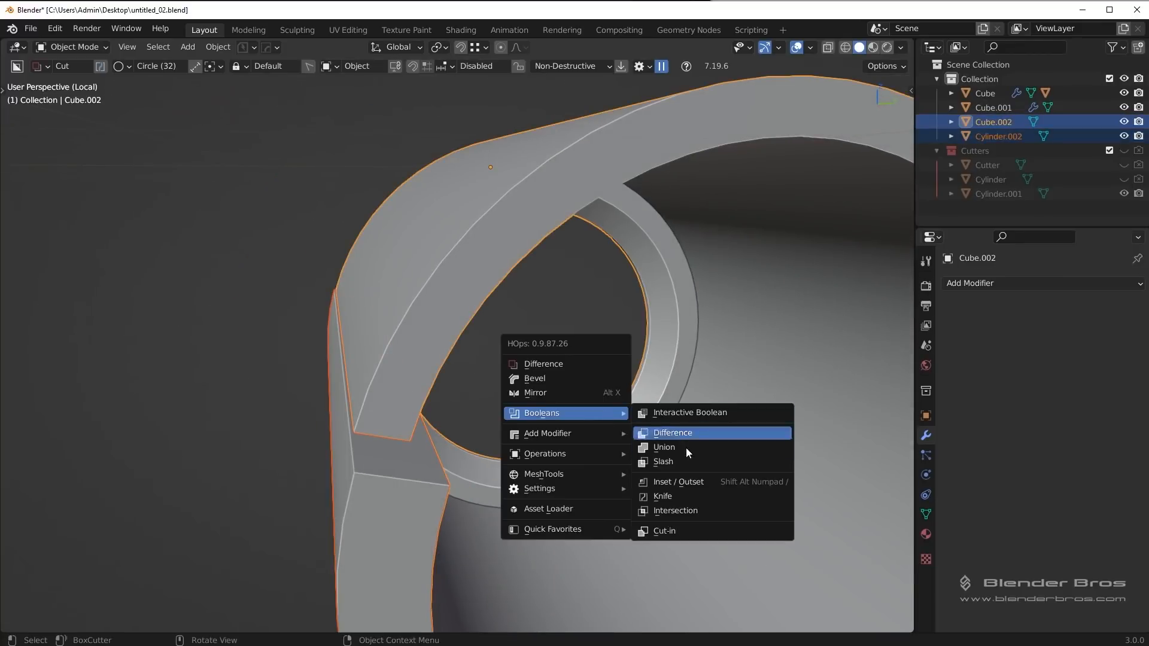
{"action": "left_click", "coordinate": [688, 511]}
{"action": "middle_click_drag", "start_coordinate": [489, 339], "coordinate": [488, 338]}
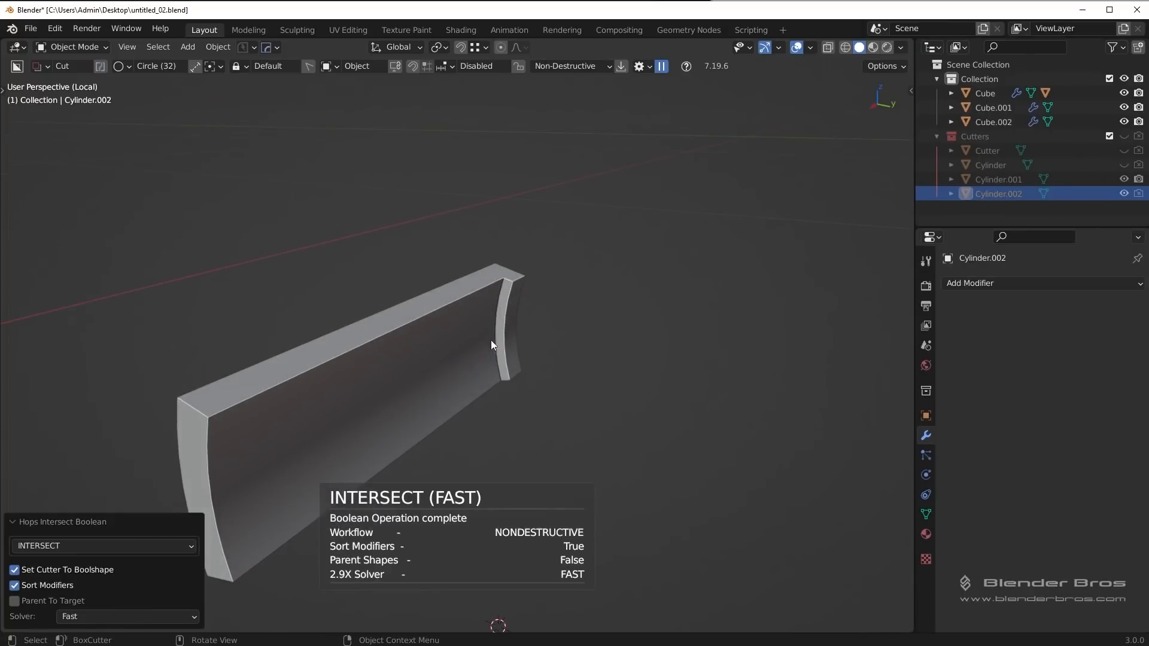
{"action": "scroll", "coordinate": [507, 346], "scroll_direction": "down", "scroll_amount": 2}
{"action": "key", "text": "ctrl+z"}
Step: Move the strip about 0.075 m in the negative X direction, further into the sleeve
{"action": "left_click", "coordinate": [454, 359]}
{"action": "key", "text": "g"}
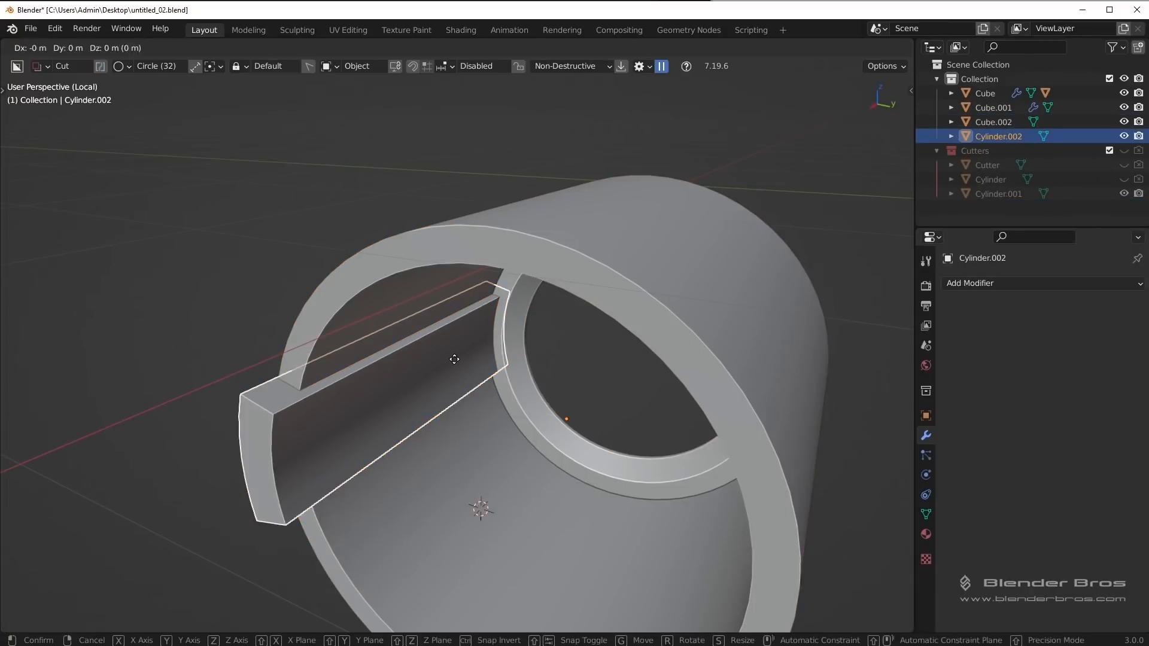
{"action": "key", "text": "x"}
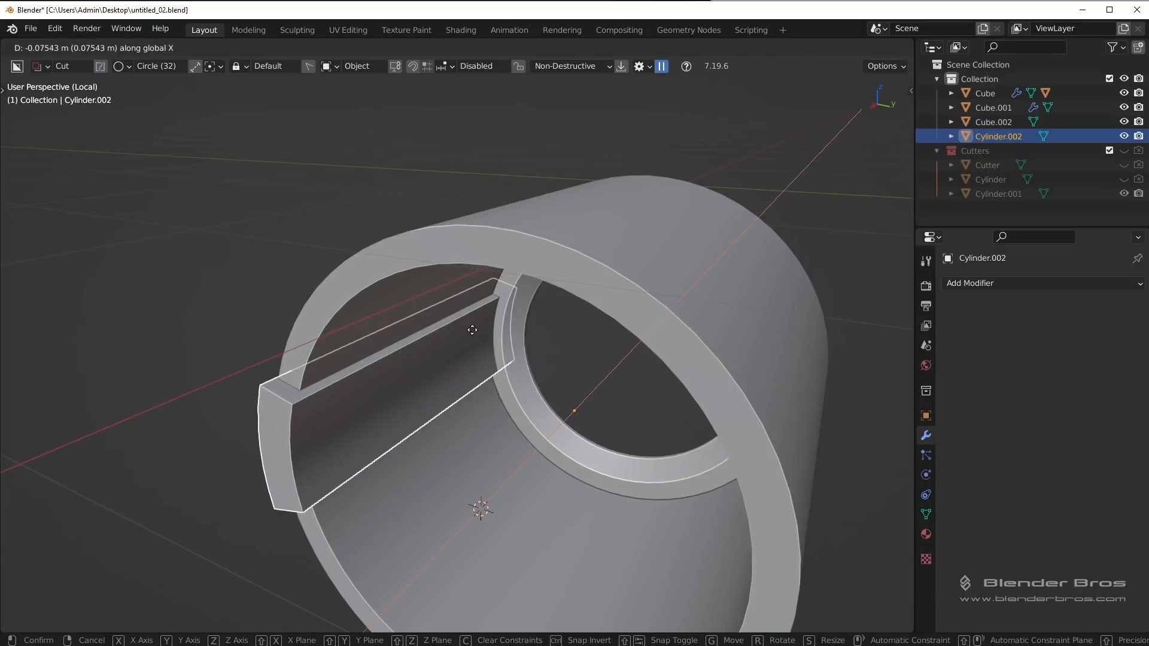
{"action": "left_click", "coordinate": [472, 330]}
Step: Intersect the sleeve copy with the repositioned strip using a non-destructive boolean, and inspect the stepped inner end of the curved segment
{"action": "left_click", "coordinate": [514, 305], "text": "shift"}
{"action": "key", "text": "q"}
{"action": "mouse_move", "coordinate": [547, 306]}
{"action": "left_click", "coordinate": [624, 404]}
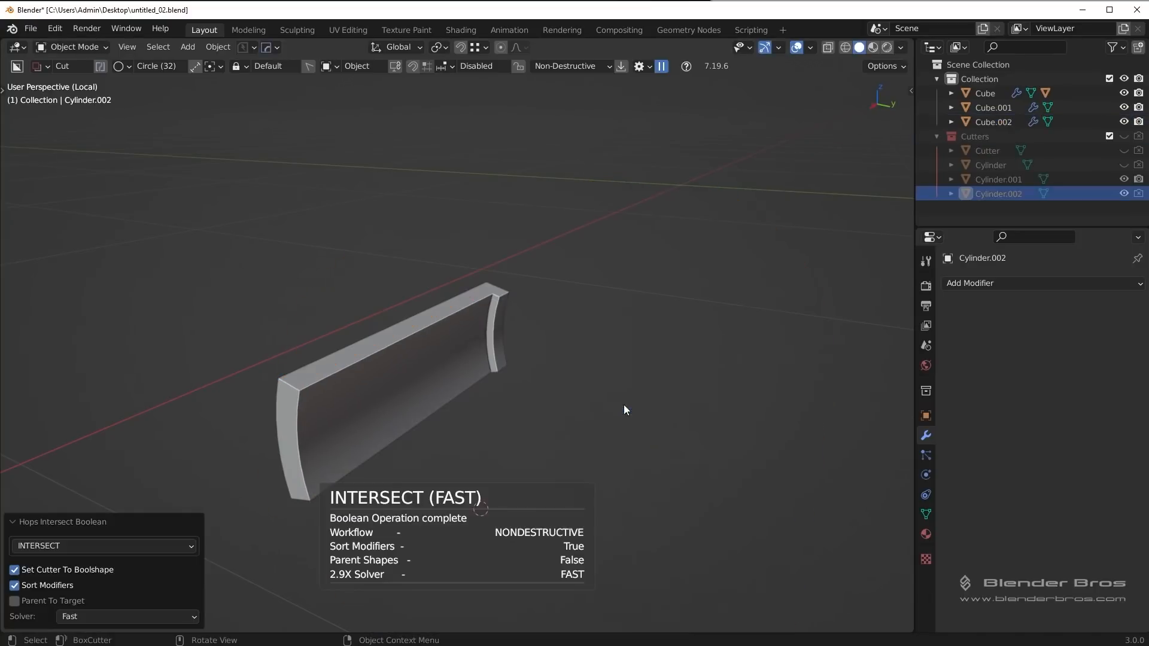
{"action": "middle_click_drag", "start_coordinate": [623, 410], "coordinate": [491, 323]}
{"action": "left_click", "coordinate": [123, 523]}
{"action": "middle_click_drag", "start_coordinate": [618, 318], "coordinate": [555, 317]}
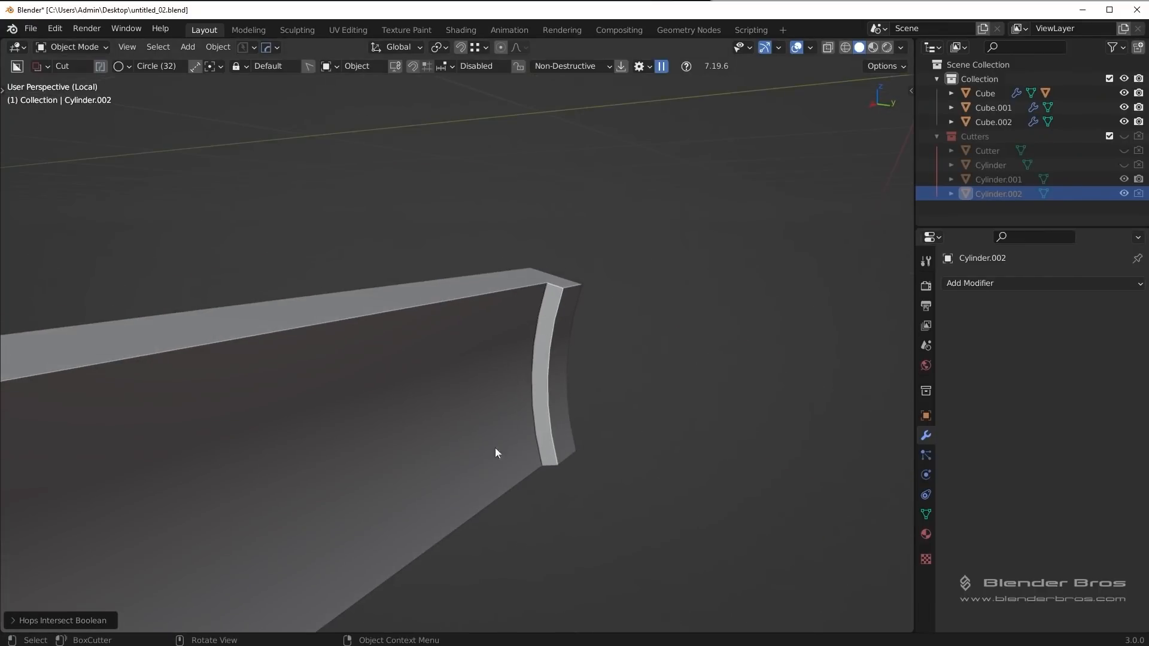
{"action": "middle_click_drag", "start_coordinate": [495, 453], "coordinate": [534, 407]}
{"action": "middle_click_drag", "start_coordinate": [510, 348], "coordinate": [424, 418]}
Step: Sharpen the curved segment with HardOps so its boolean is applied to the mesh
{"action": "left_click", "coordinate": [410, 419]}
{"action": "scroll", "coordinate": [779, 336], "scroll_direction": "down", "scroll_amount": 2}
{"action": "key", "text": "q"}
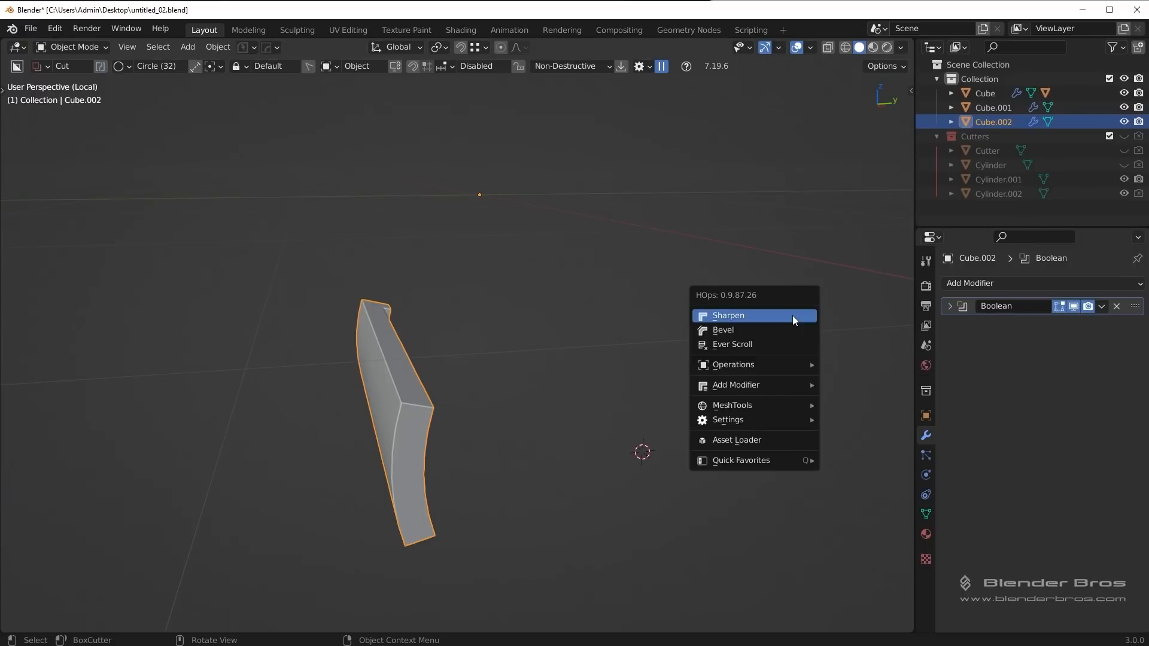
{"action": "left_click", "coordinate": [776, 318]}
{"action": "middle_click_drag", "start_coordinate": [699, 354], "coordinate": [649, 358]}
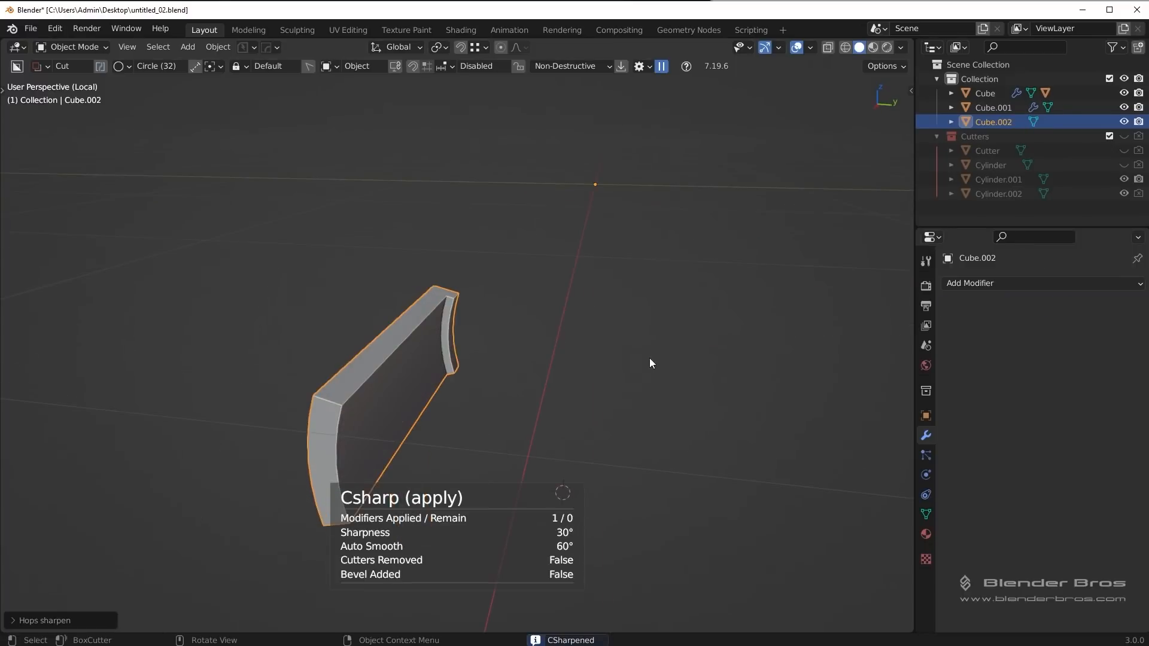
Step: Leave local view and move the curved segment about 0.03 m outward along X inside the main sleeve
{"action": "key", "text": "KP_Divide"}
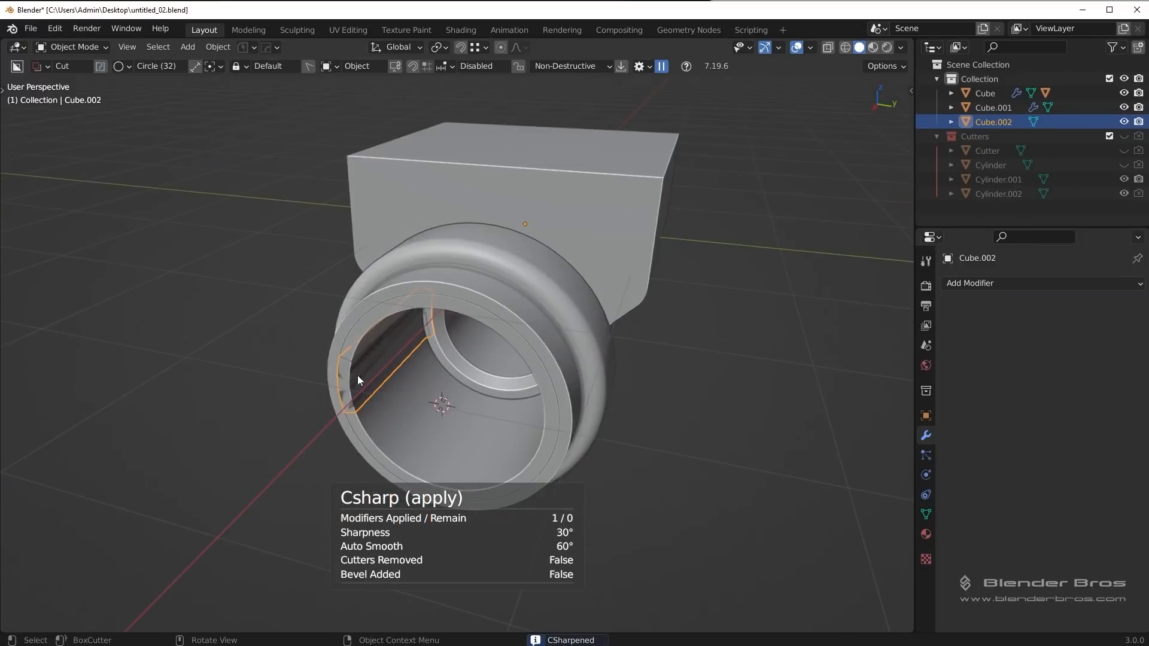
{"action": "middle_click_drag", "start_coordinate": [357, 375], "coordinate": [474, 349]}
{"action": "scroll", "coordinate": [474, 349], "scroll_direction": "up", "scroll_amount": 3}
{"action": "middle_click_drag", "start_coordinate": [433, 426], "coordinate": [334, 375]}
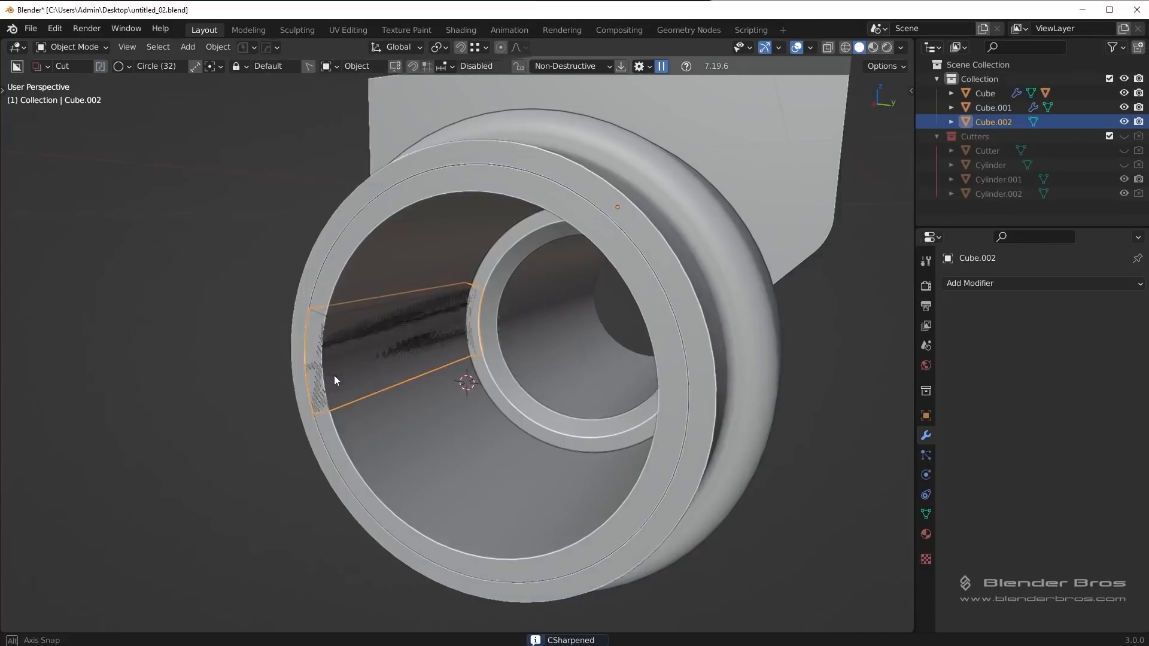
{"action": "key", "text": "g"}
{"action": "key", "text": "x"}
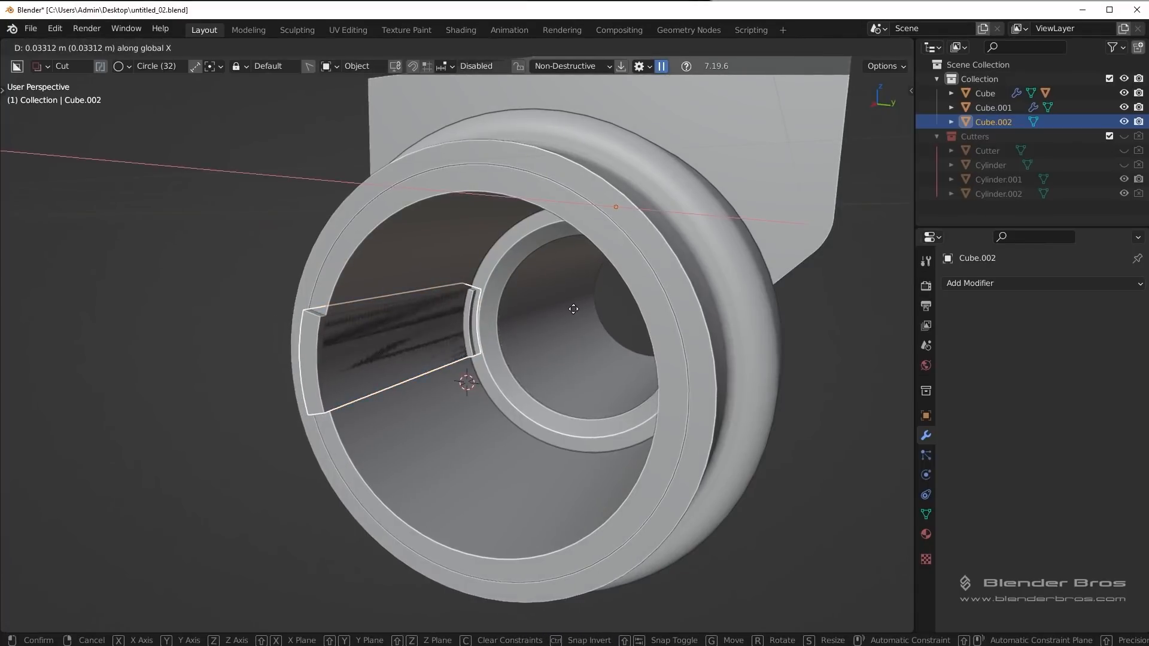
{"action": "left_click", "coordinate": [573, 309]}
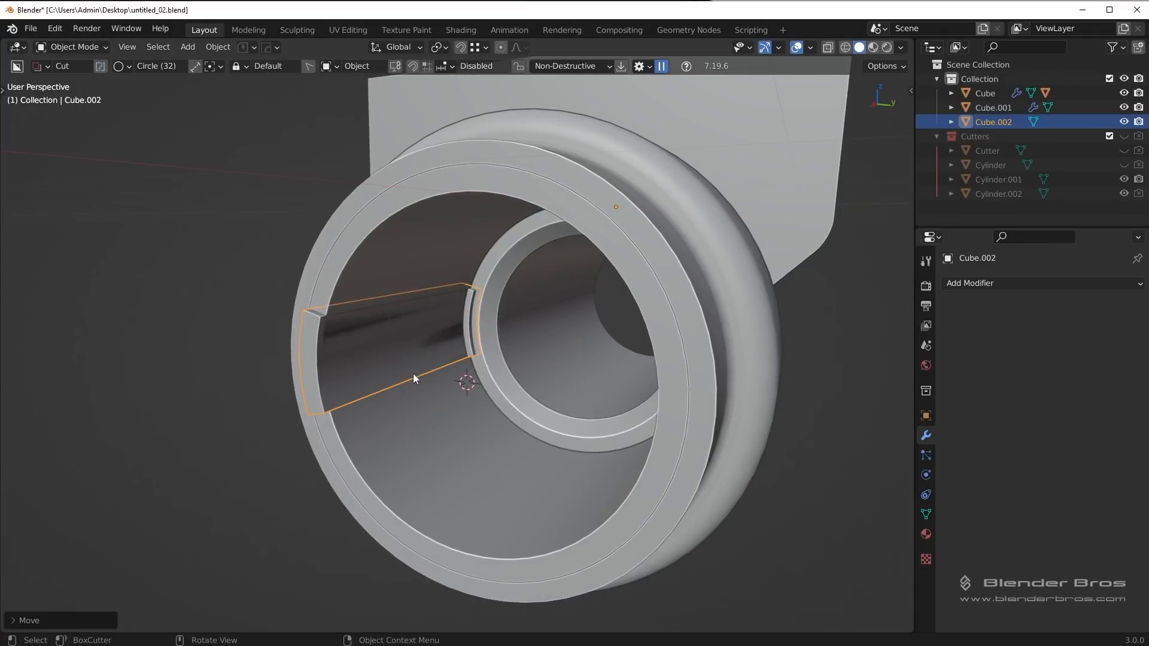
Step: Nudge the curved segment slightly along the Y axis so its inner face clears the sleeve's bore wall
{"action": "scroll", "coordinate": [414, 370], "scroll_direction": "up", "scroll_amount": 4}
{"action": "middle_click_drag", "start_coordinate": [368, 356], "coordinate": [387, 356]}
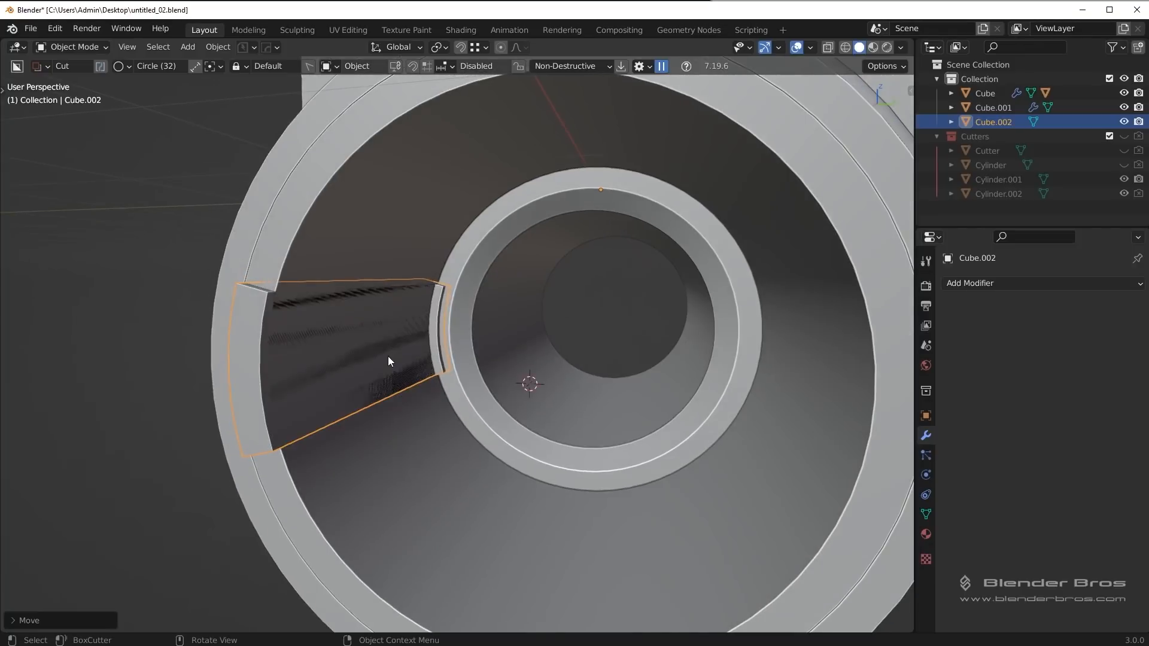
{"action": "key", "text": "g"}
{"action": "key", "text": "x"}
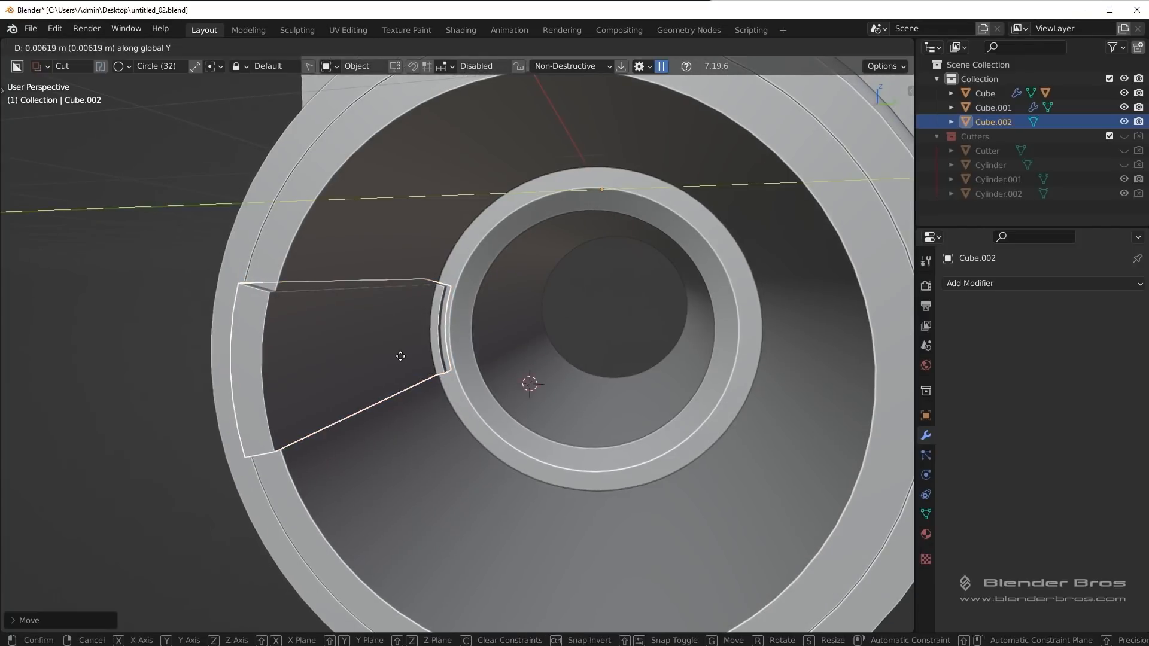
{"action": "left_click", "coordinate": [422, 355]}
Step: Reselect the curved segment, look at it in right orthographic view, and save the file
{"action": "middle_click_drag", "start_coordinate": [423, 355], "coordinate": [433, 328]}
{"action": "left_click", "coordinate": [479, 365]}
{"action": "left_click", "coordinate": [434, 329]}
{"action": "key", "text": "KP_3"}
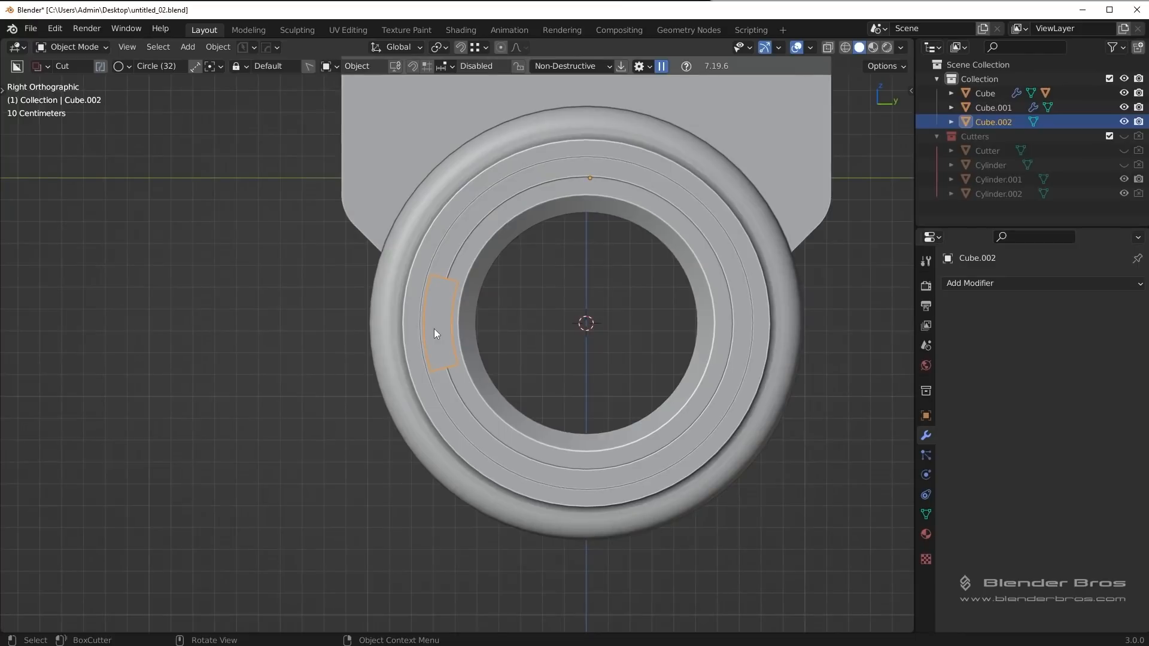
{"action": "key", "text": "ctrl+s"}
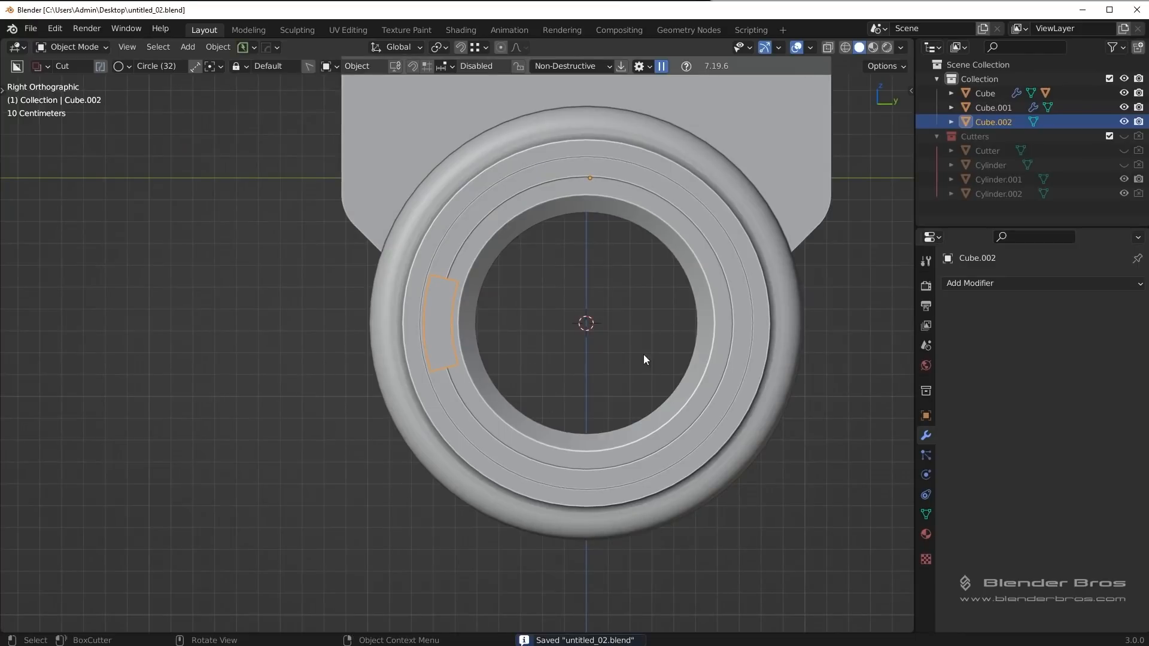
{"action": "middle_click_drag", "start_coordinate": [644, 357], "coordinate": [507, 370], "text": "shift"}
{"action": "key", "text": "q"}
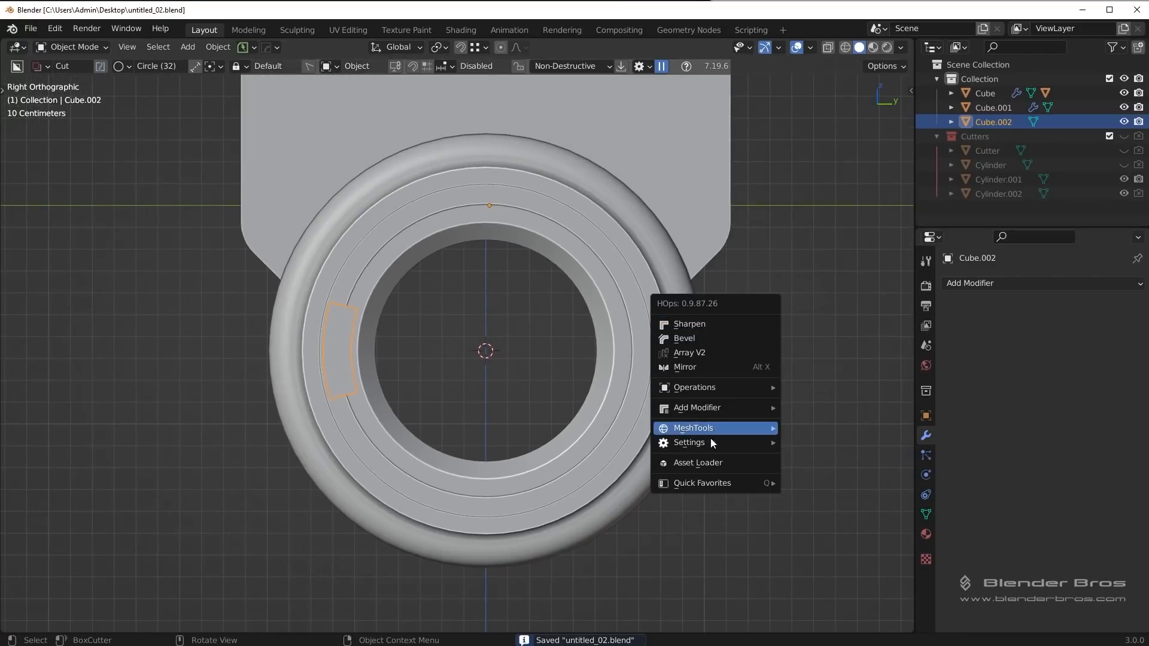
{"action": "mouse_move", "coordinate": [705, 432]}
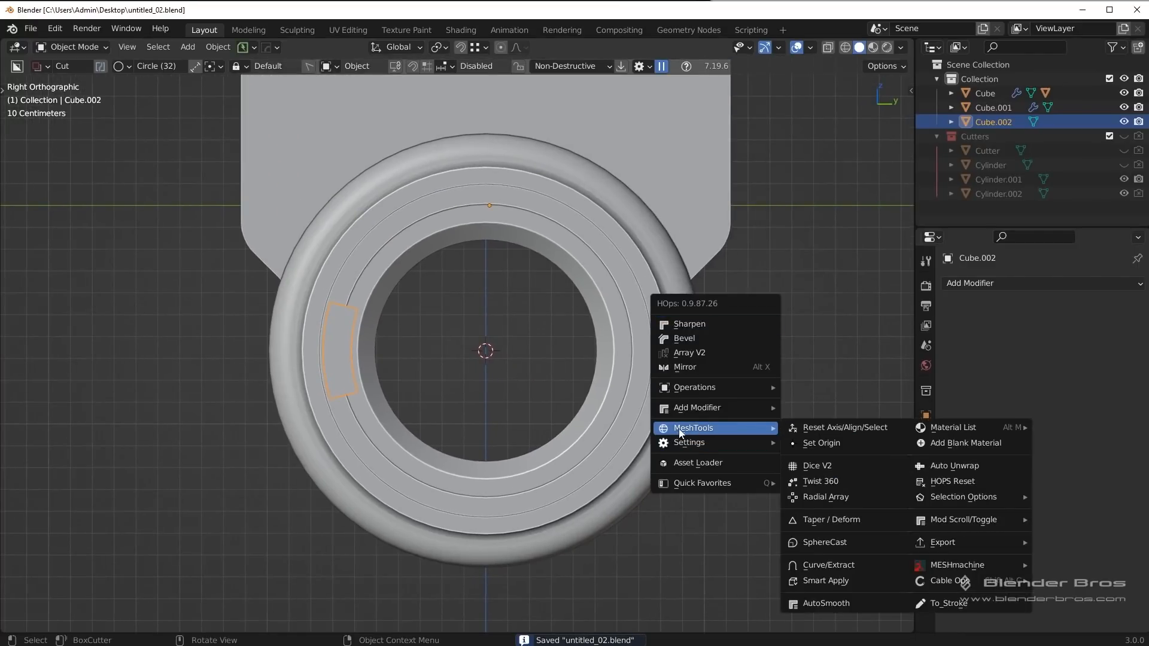
{"action": "left_click", "coordinate": [835, 498]}
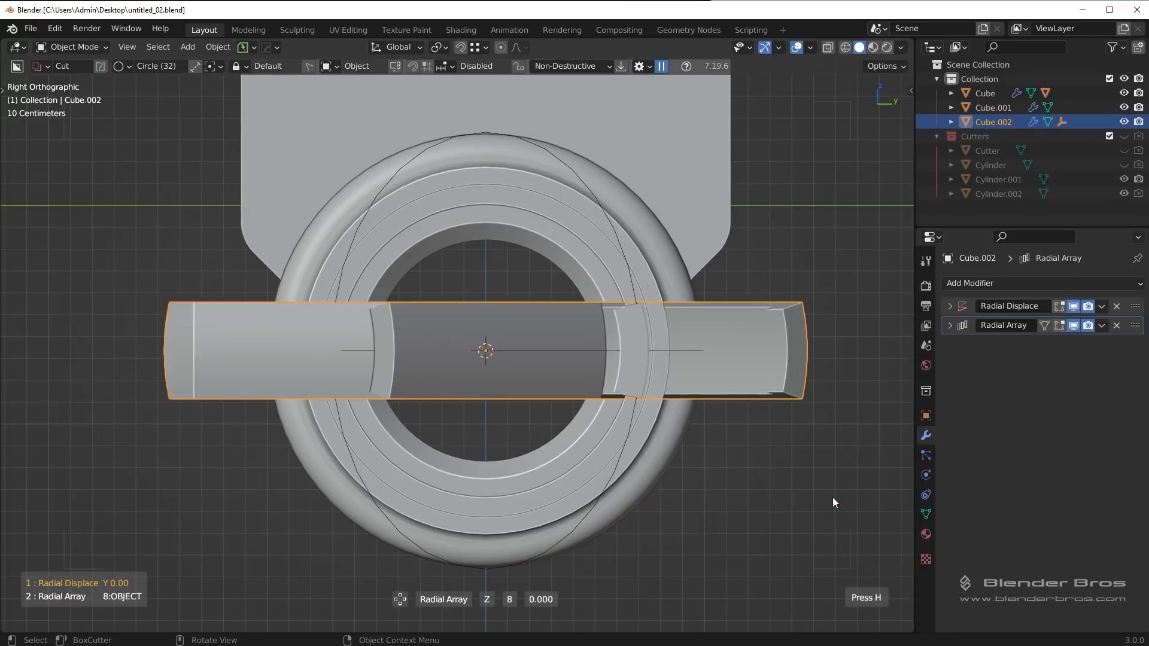
{"action": "key", "text": "Escape"}
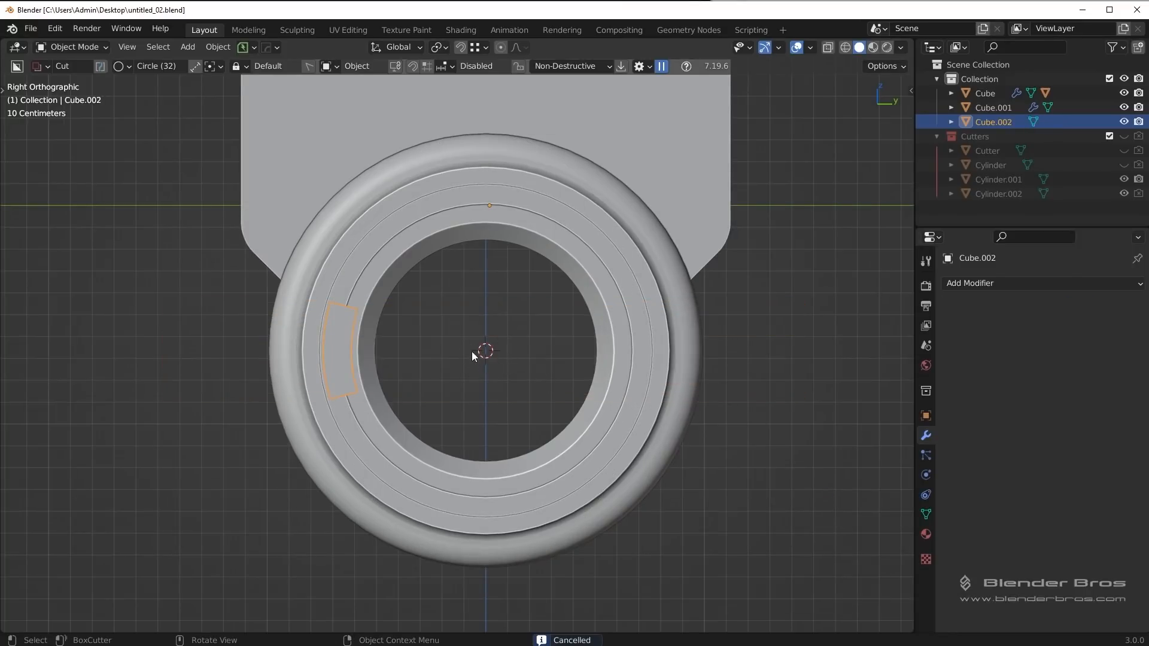
{"action": "key", "text": "q"}
{"action": "mouse_move", "coordinate": [704, 363]}
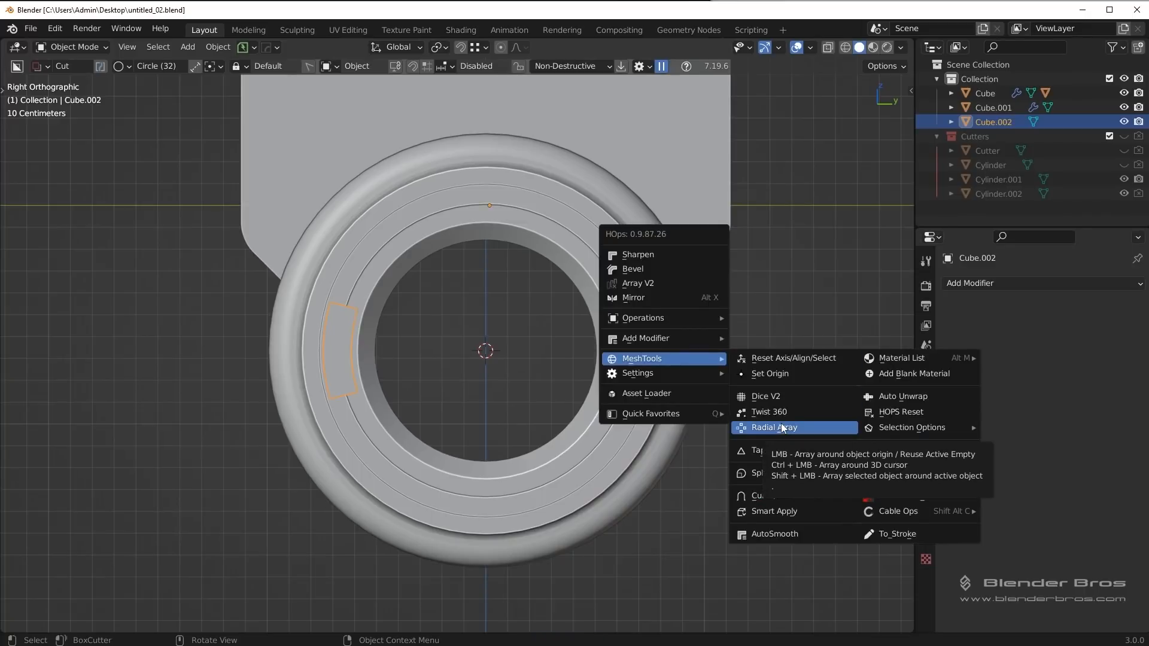
{"action": "key", "text": "Escape"}
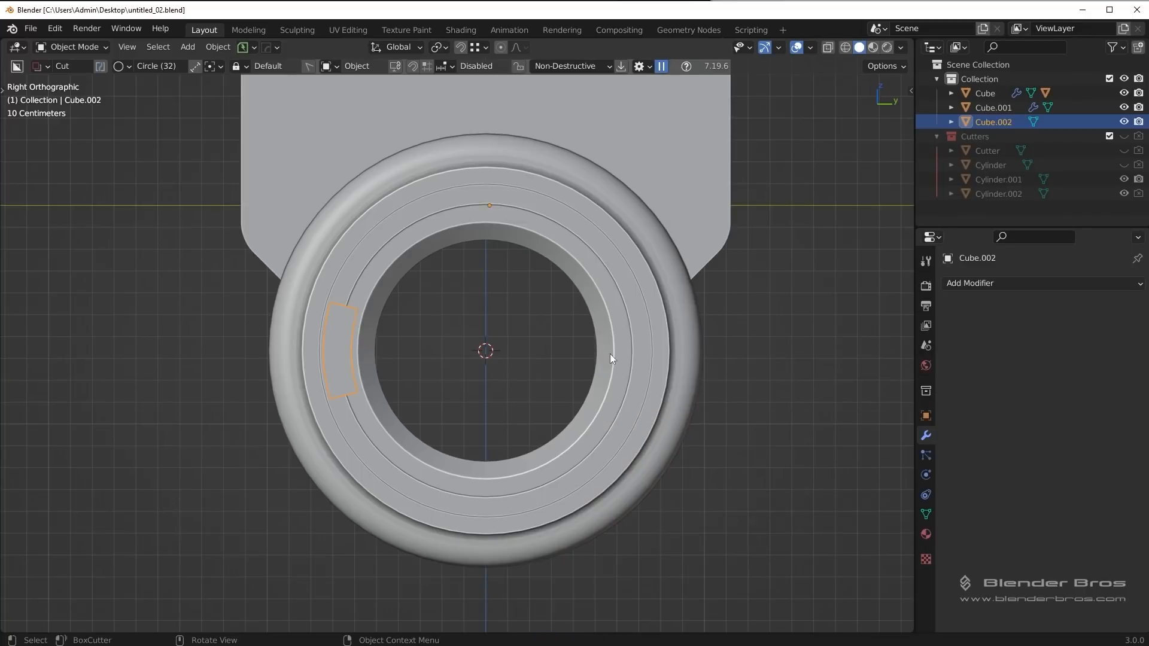
Step: Snap the 3D cursor to the centre of the selected faces of the bored sleeve in Edit Mode, and return to Object Mode
{"action": "left_click", "coordinate": [615, 342]}
{"action": "key", "text": "Tab"}
{"action": "left_click", "coordinate": [682, 382]}
{"action": "key", "text": "shift+s"}
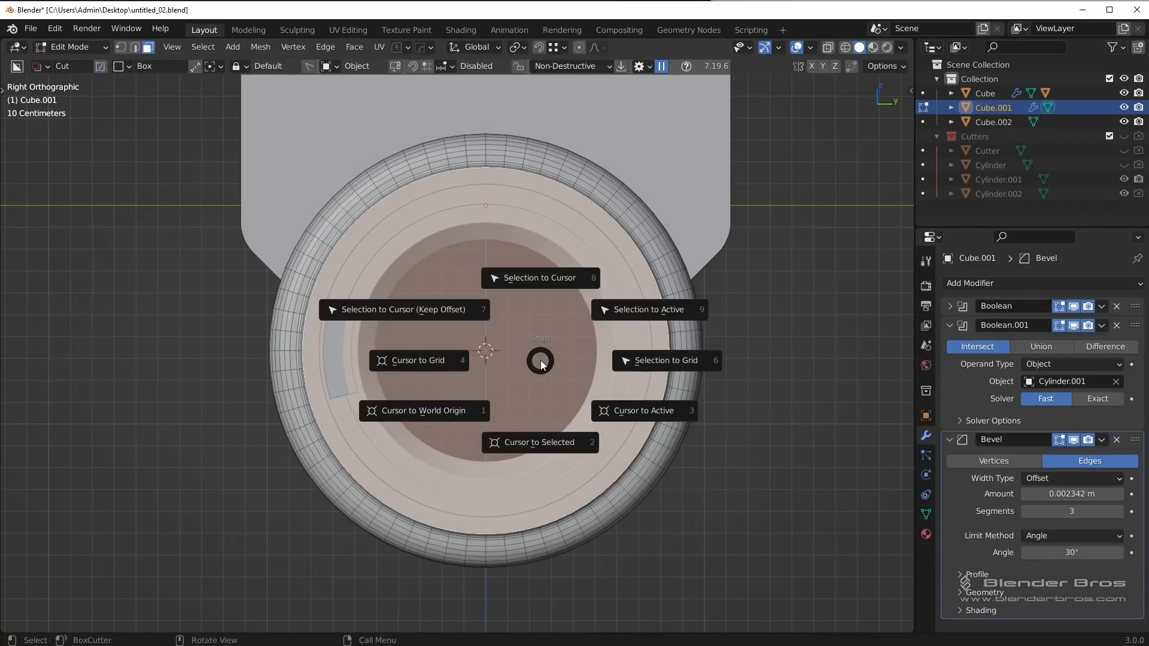
{"action": "left_click", "coordinate": [537, 442]}
{"action": "key", "text": "Tab"}
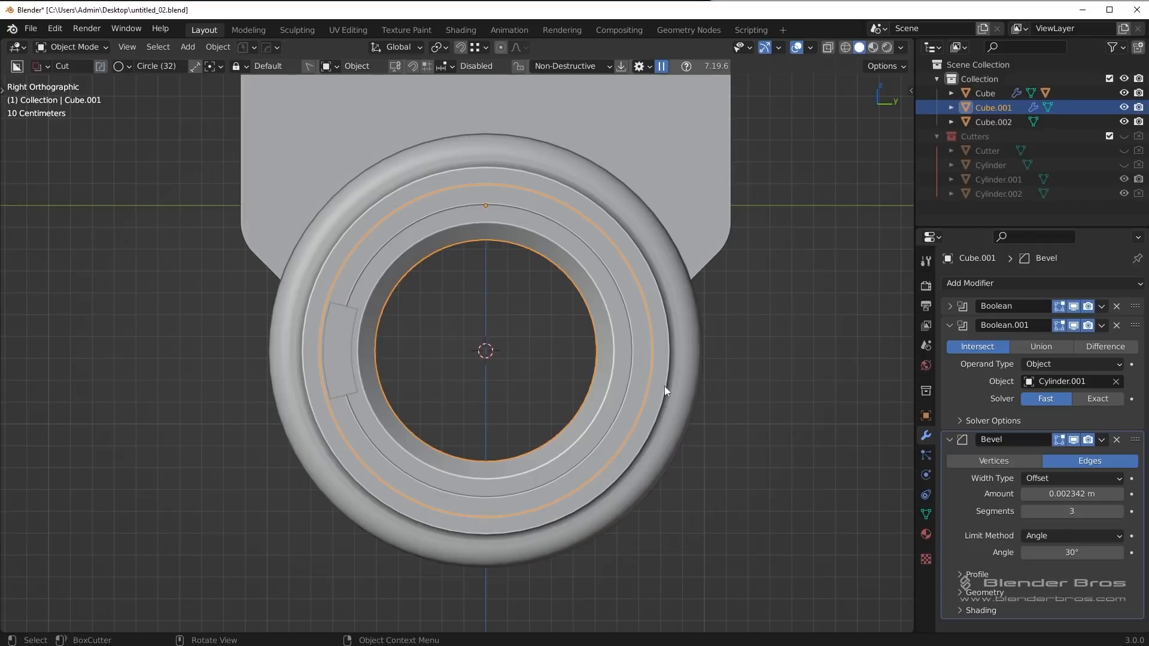
Step: Repeat snapping the 3D cursor to the bored sleeve's selected geometry and return to Object Mode
{"action": "key", "text": "n"}
{"action": "scroll", "coordinate": [825, 99], "scroll_direction": "down", "scroll_amount": 5, "text": "ctrl"}
{"action": "key", "text": "n"}
{"action": "key", "text": "Tab"}
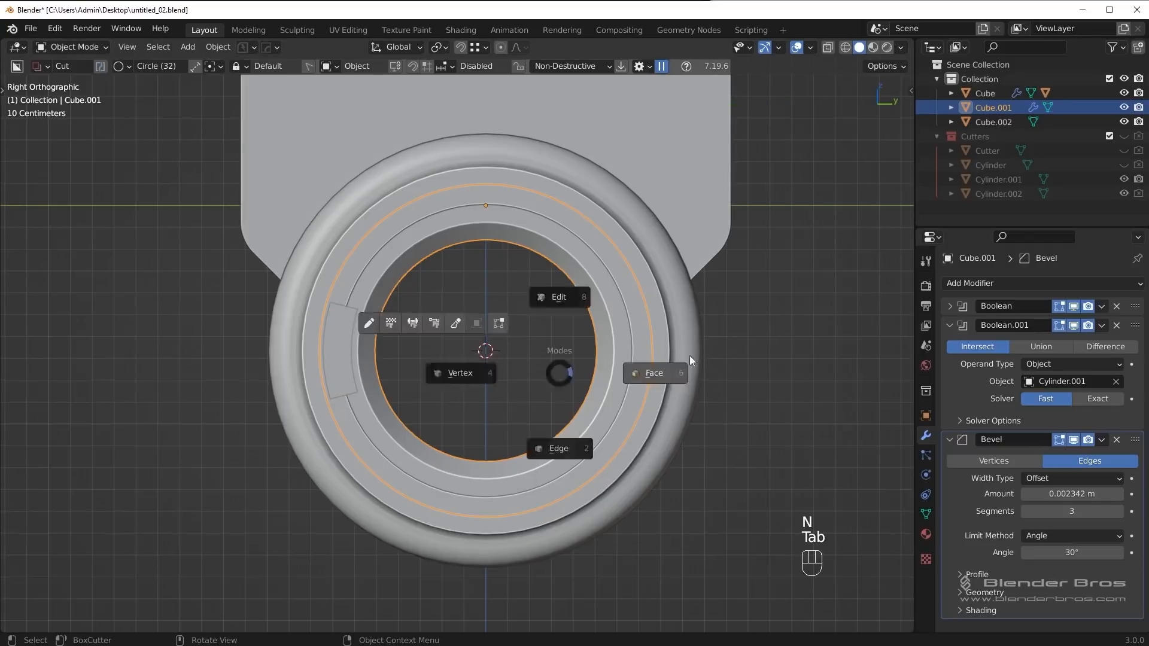
{"action": "left_click", "coordinate": [690, 355]}
{"action": "key", "text": "shift+s"}
{"action": "left_click", "coordinate": [681, 436]}
{"action": "key", "text": "Tab"}
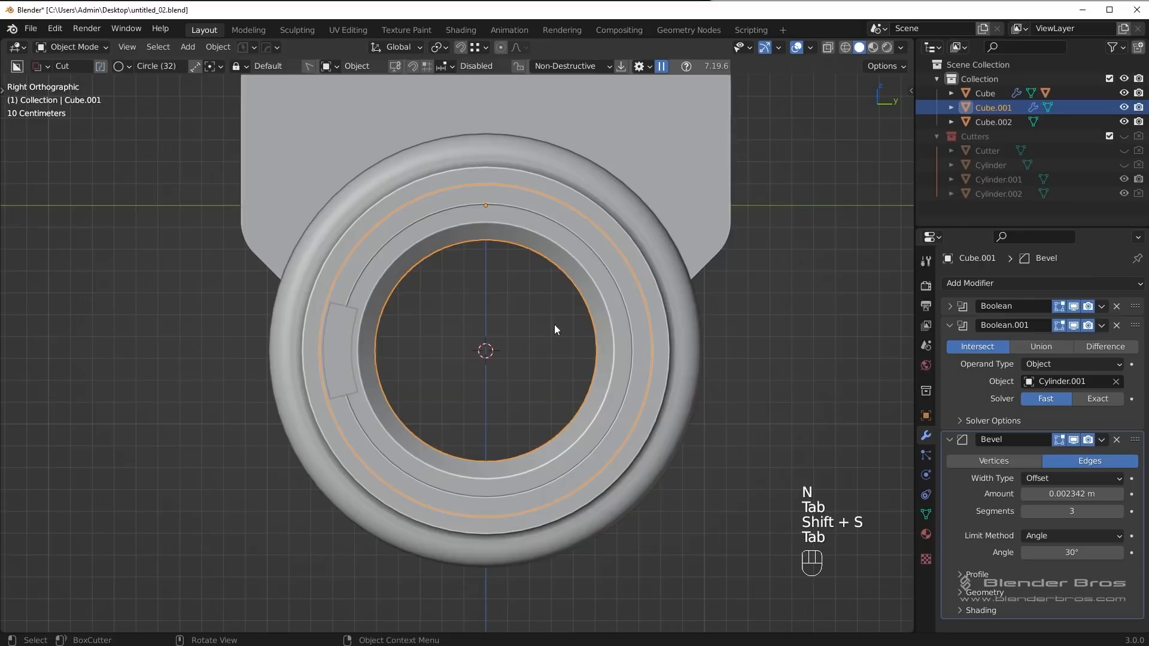
Step: Radially array the curved segment around the 3D cursor with rotation axis X and a count of 10
{"action": "left_click", "coordinate": [346, 332]}
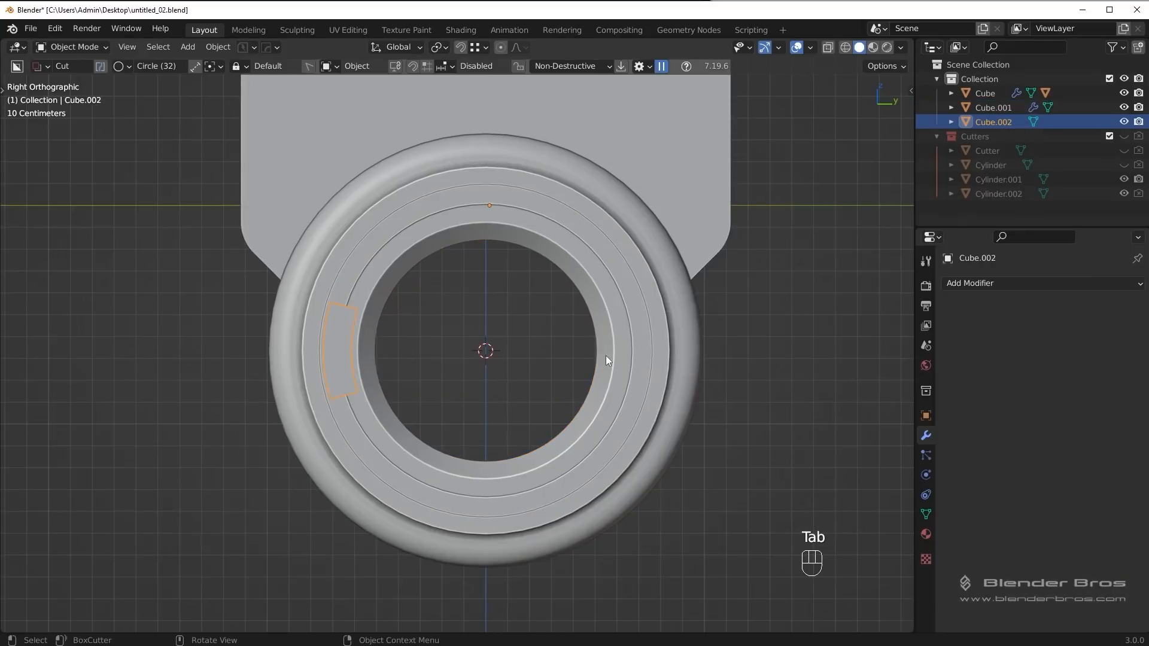
{"action": "key", "text": "q"}
{"action": "left_click", "coordinate": [679, 425]}
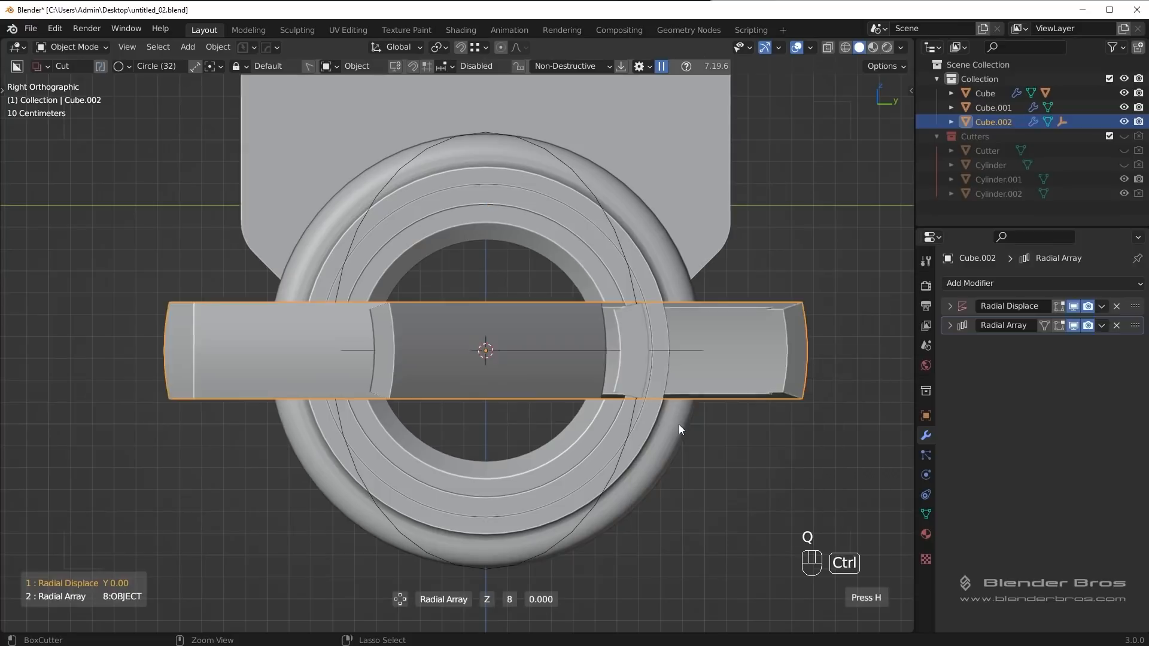
{"action": "key", "text": "x"}
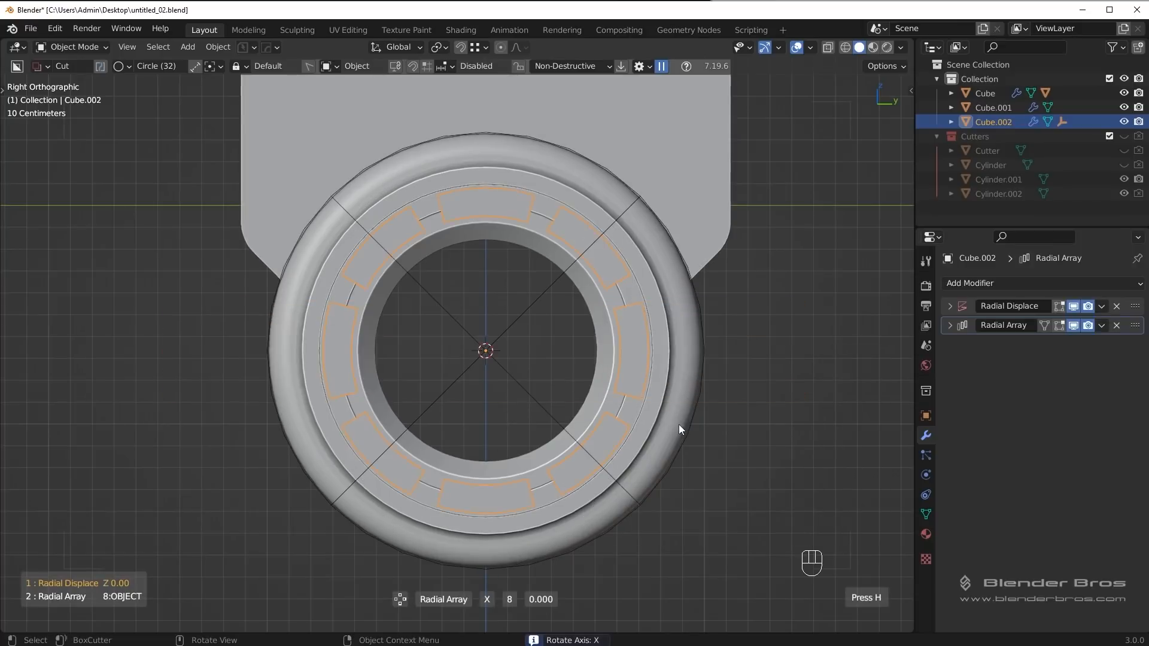
{"action": "key", "text": "x"}
{"action": "key", "text": "x"}
{"action": "key", "text": "x"}
{"action": "scroll", "coordinate": [681, 424], "scroll_direction": "up", "scroll_amount": 2}
{"action": "left_click", "coordinate": [681, 424]}
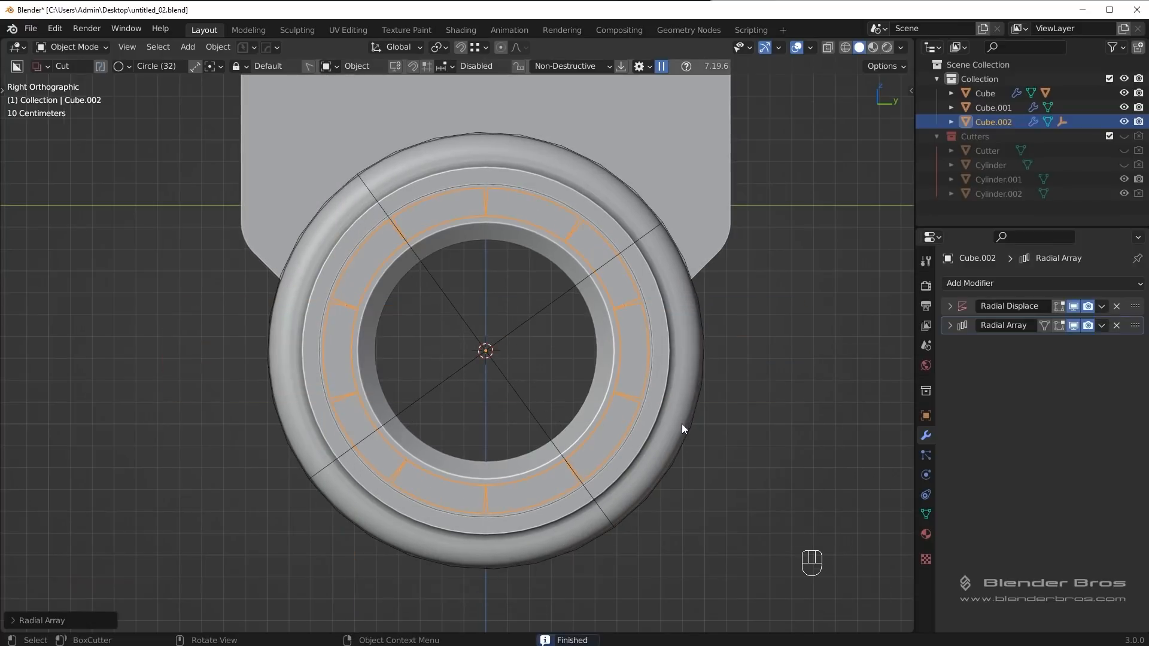
Step: Toggle the Cutters collection's visibility on and off, hide the array's Radial Empty, and inspect the ring of segments inside the sleeve
{"action": "middle_click_drag", "start_coordinate": [681, 424], "coordinate": [649, 418]}
{"action": "key", "text": "shift+2"}
{"action": "key", "text": "shift+2"}
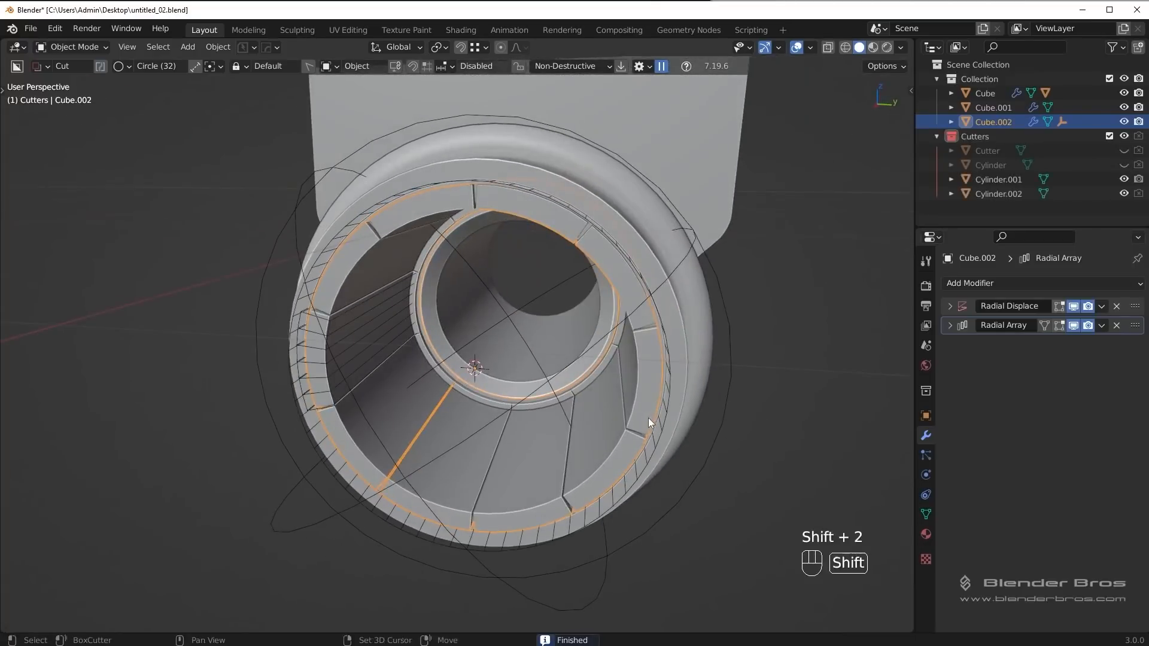
{"action": "left_click", "coordinate": [614, 337]}
{"action": "key", "text": "h"}
{"action": "middle_click_drag", "start_coordinate": [614, 338], "coordinate": [669, 350]}
{"action": "scroll", "coordinate": [611, 421], "scroll_direction": "up", "scroll_amount": 5}
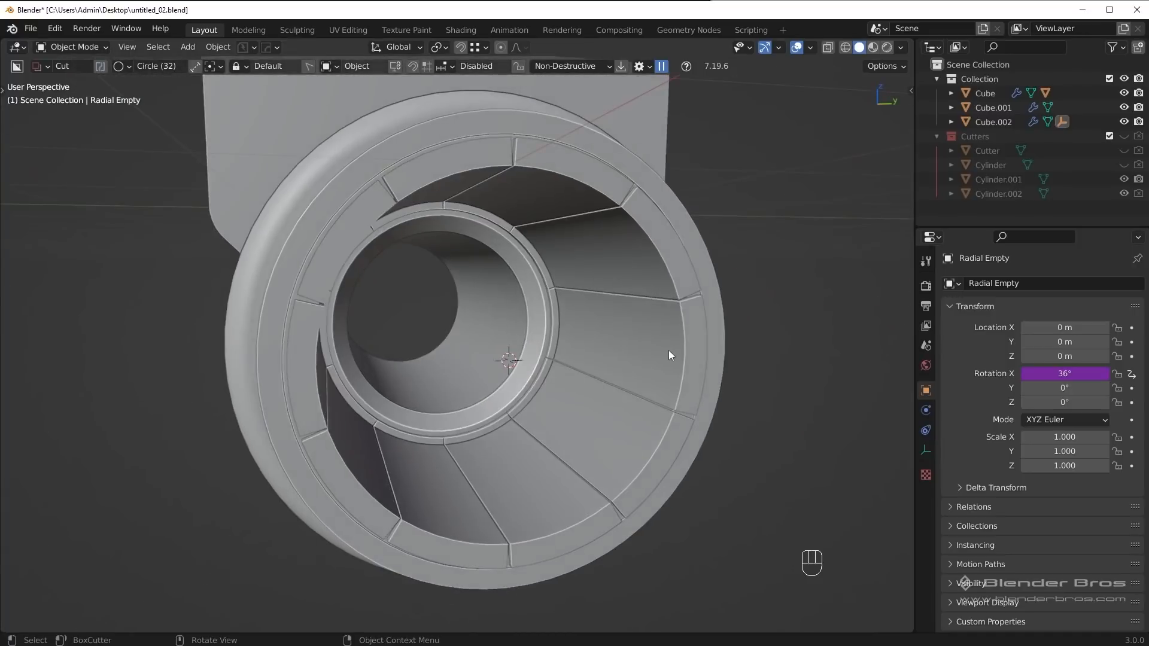
Step: Try a different count for the curved segments' radial array and undo the change
{"action": "left_click", "coordinate": [669, 350]}
{"action": "scroll", "coordinate": [420, 339], "scroll_direction": "up", "scroll_amount": 2}
{"action": "middle_click_drag", "start_coordinate": [421, 338], "coordinate": [439, 423], "text": "shift"}
{"action": "scroll", "coordinate": [449, 434], "scroll_direction": "up", "scroll_amount": 2}
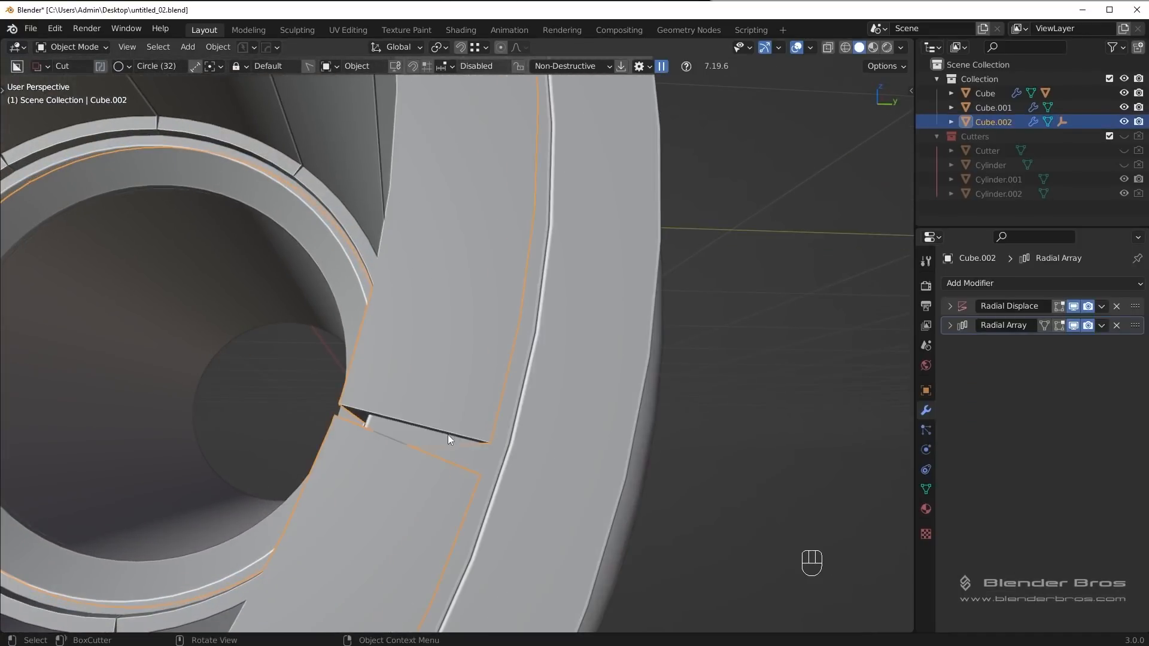
{"action": "key", "text": "q"}
{"action": "mouse_move", "coordinate": [603, 386]}
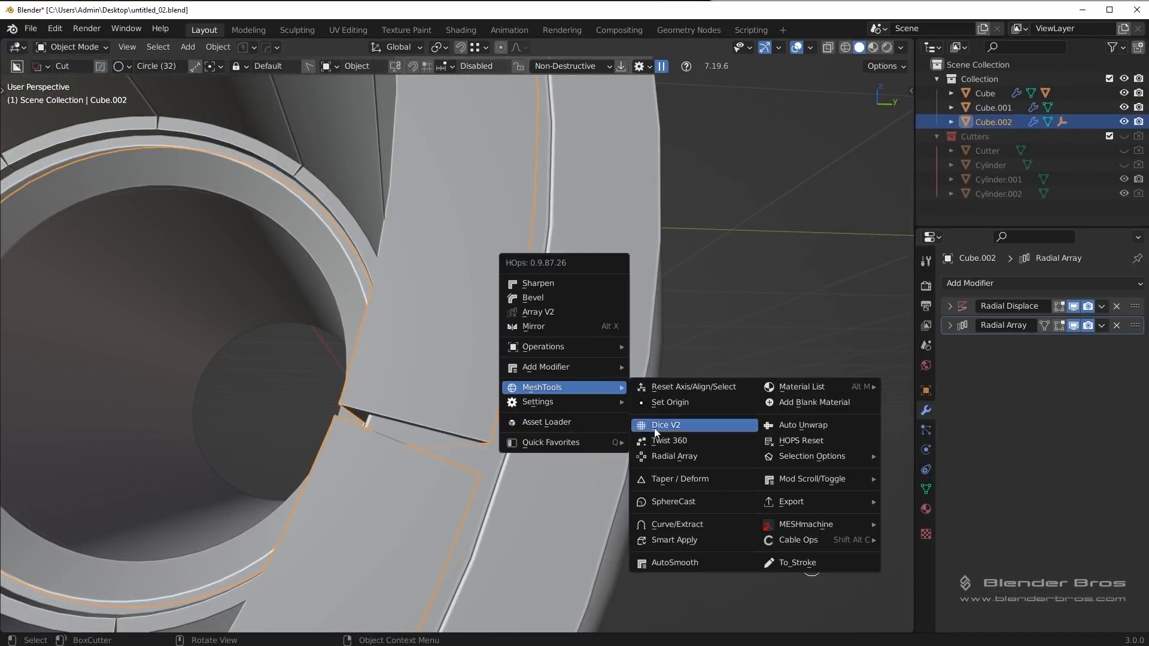
{"action": "left_click", "coordinate": [674, 455]}
{"action": "scroll", "coordinate": [674, 455], "scroll_direction": "up", "scroll_amount": 3}
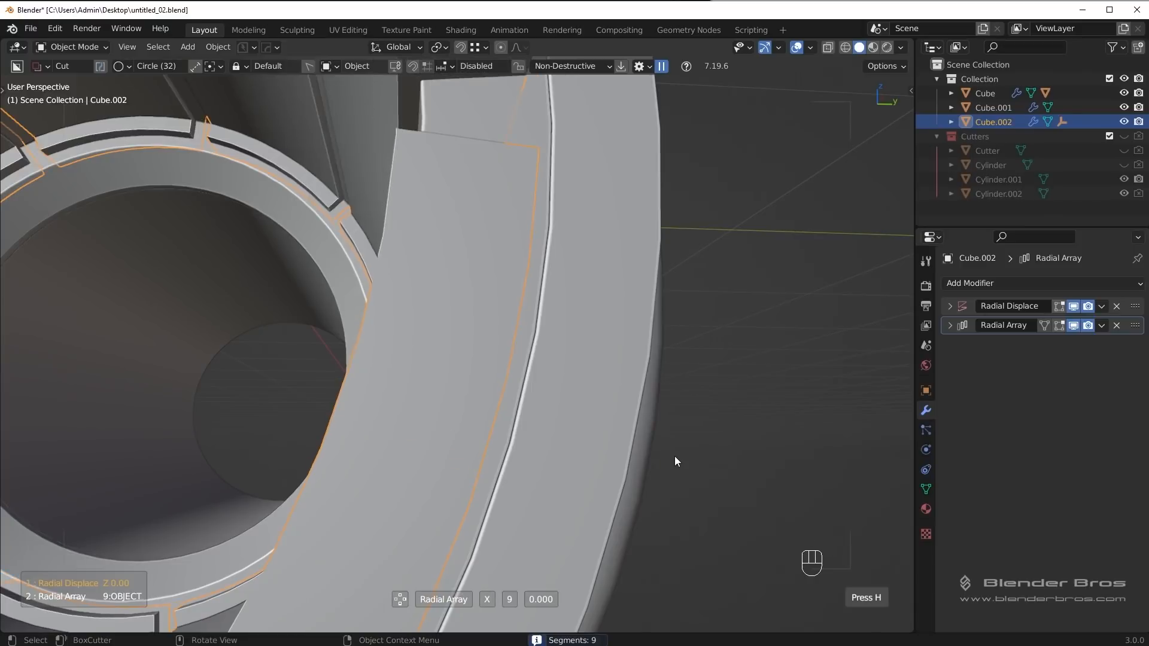
{"action": "left_click", "coordinate": [675, 457]}
{"action": "scroll", "coordinate": [631, 441], "scroll_direction": "down", "scroll_amount": 3}
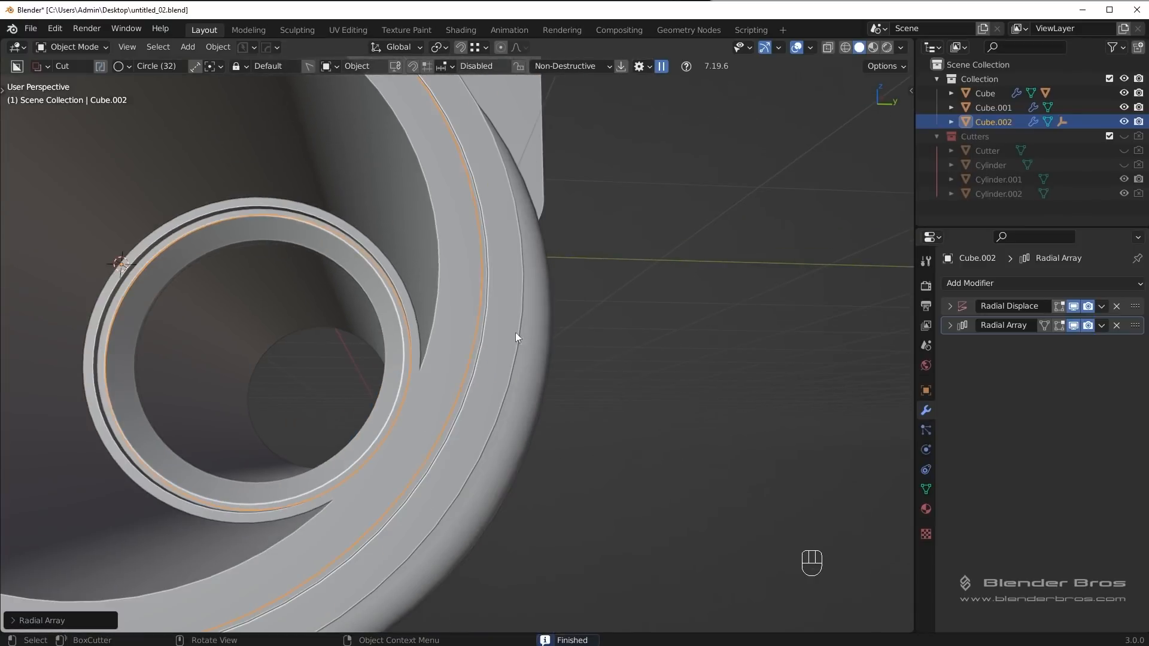
{"action": "key", "text": "ctrl+z"}
Step: Enter Edit Mode on the curved segment in right view and enable Edit Mode display for its Radial Displace and Radial Array modifiers
{"action": "middle_click_drag", "start_coordinate": [515, 332], "coordinate": [552, 336]}
{"action": "key", "text": "Tab"}
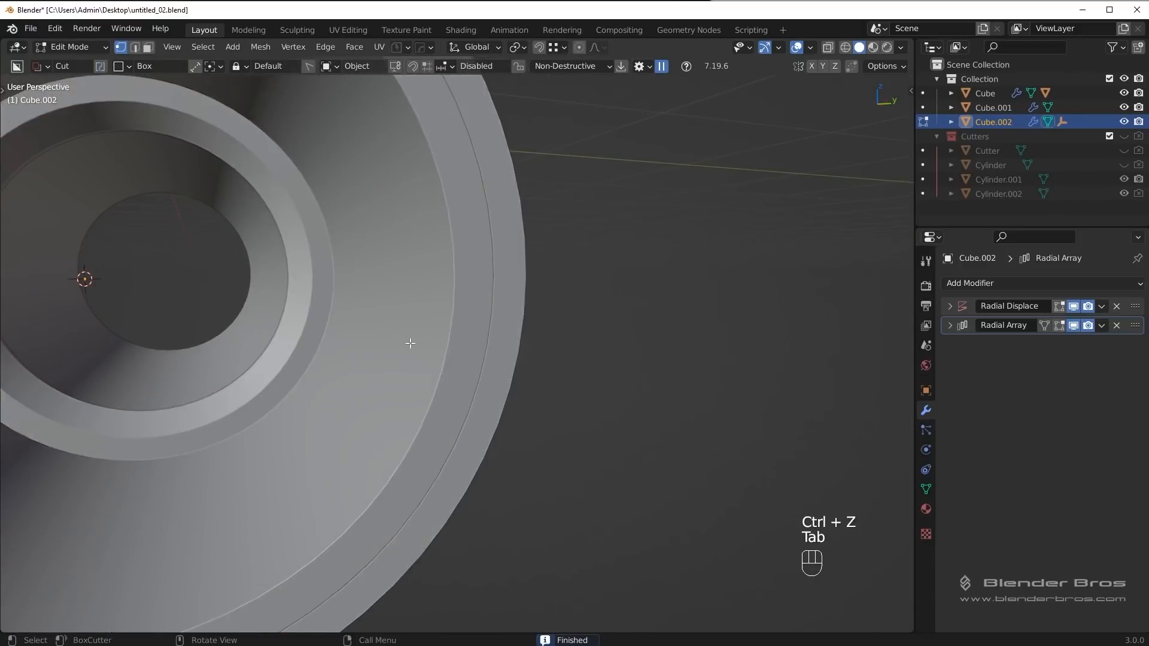
{"action": "scroll", "coordinate": [410, 344], "scroll_direction": "down", "scroll_amount": 5}
{"action": "middle_click_drag", "start_coordinate": [411, 344], "coordinate": [640, 367]}
{"action": "middle_click_drag", "start_coordinate": [641, 368], "coordinate": [577, 367]}
{"action": "key", "text": "KP_3"}
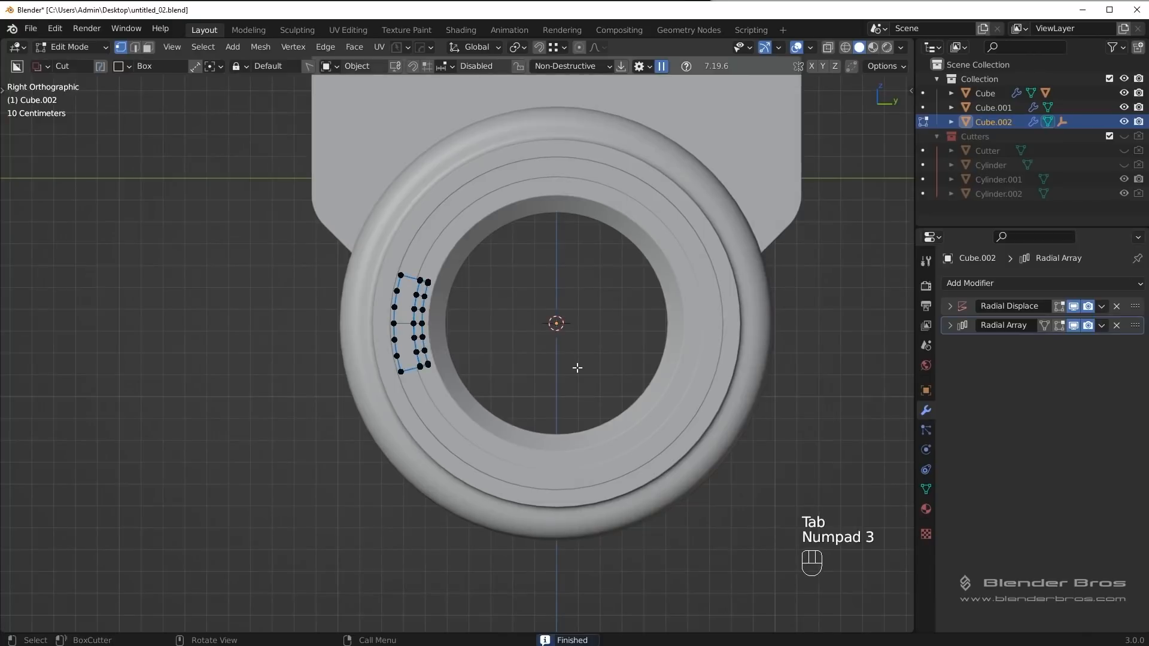
{"action": "scroll", "coordinate": [577, 367], "scroll_direction": "up", "scroll_amount": 3}
{"action": "left_click", "coordinate": [1058, 307]}
{"action": "left_click", "coordinate": [1060, 326]}
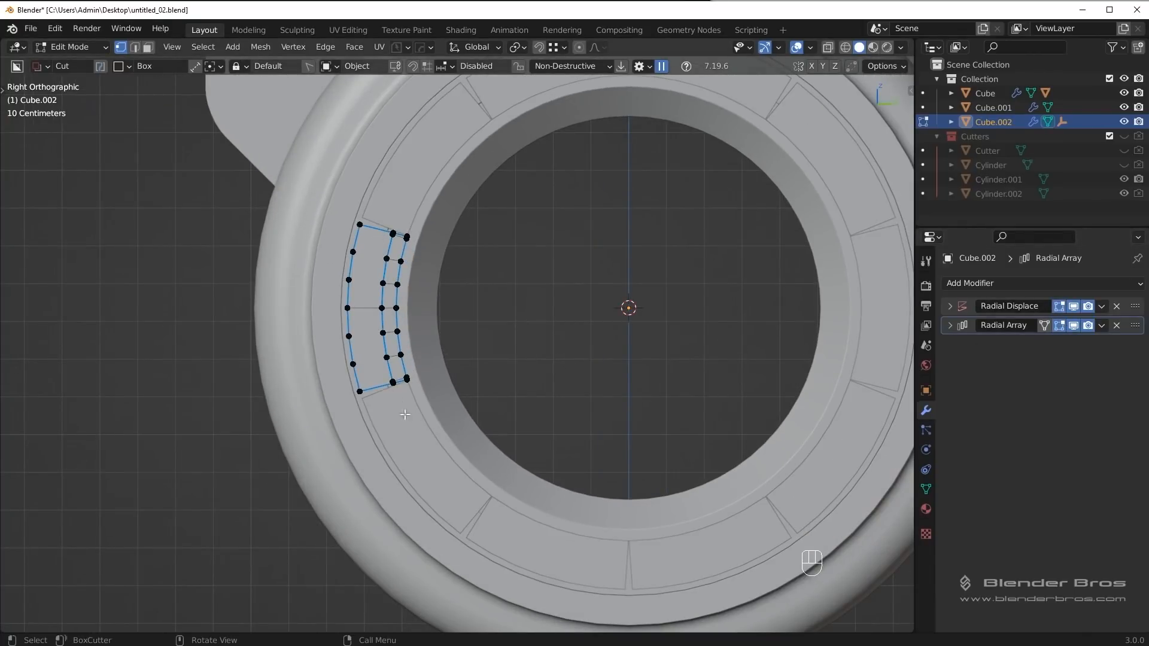
Step: Dissolve the redundant short edges beside the inner corners at both ends of the curved segment
{"action": "scroll", "coordinate": [443, 380], "scroll_direction": "up", "scroll_amount": 4}
{"action": "key", "text": "alt+a"}
{"action": "scroll", "coordinate": [265, 466], "scroll_direction": "up", "scroll_amount": 2}
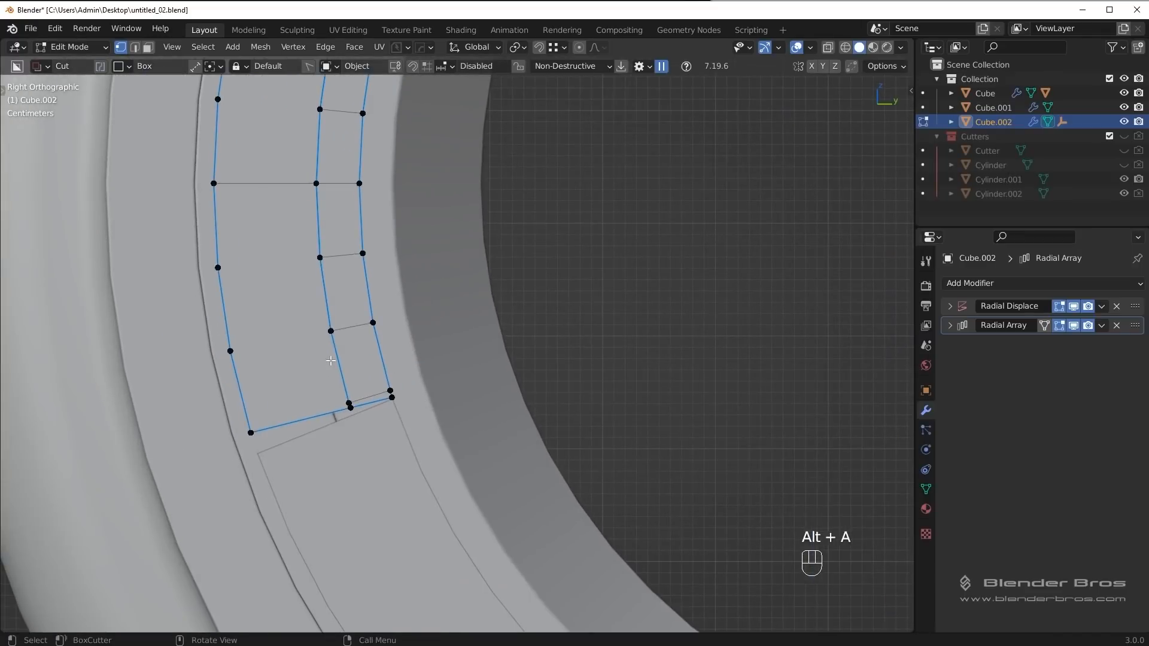
{"action": "key", "text": "Tab"}
{"action": "key", "text": "alt+a"}
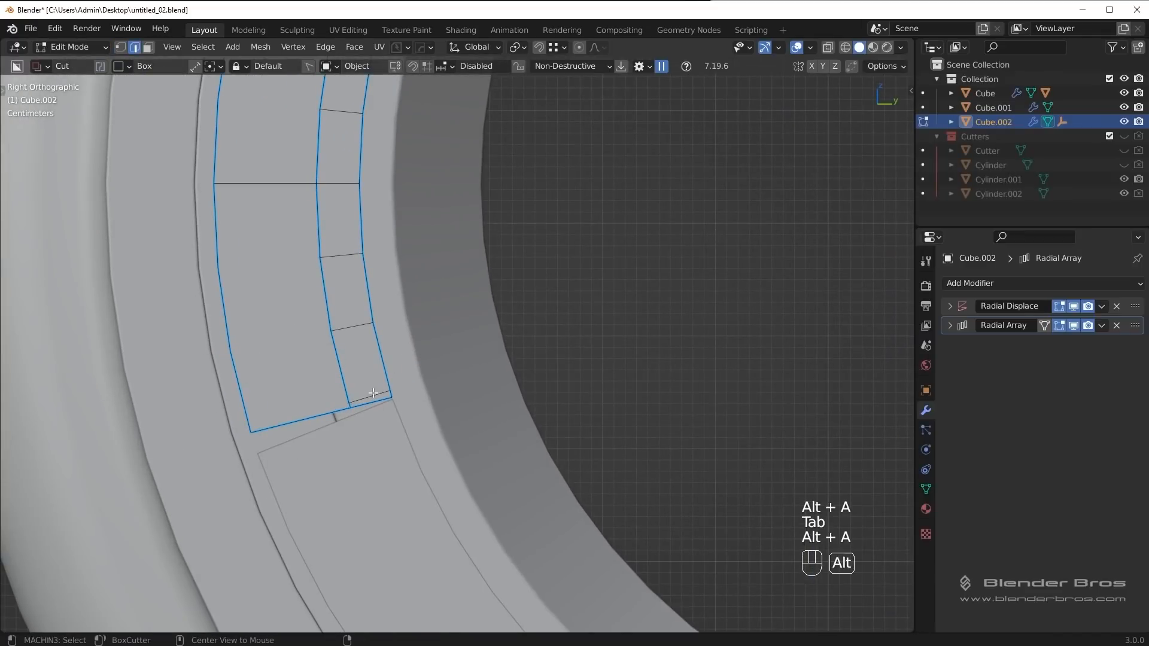
{"action": "key", "text": "ctrl+x"}
{"action": "middle_click_drag", "start_coordinate": [386, 394], "coordinate": [422, 334], "text": "shift"}
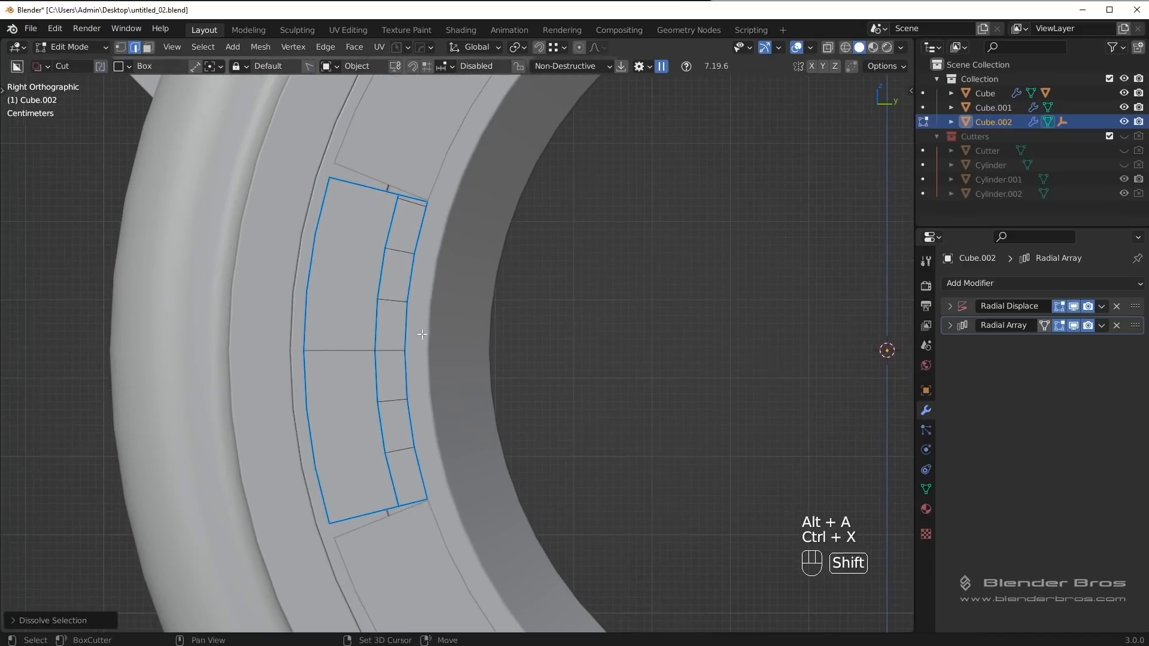
{"action": "key", "text": "ctrl+x"}
{"action": "middle_click_drag", "start_coordinate": [477, 453], "coordinate": [522, 363], "text": "shift"}
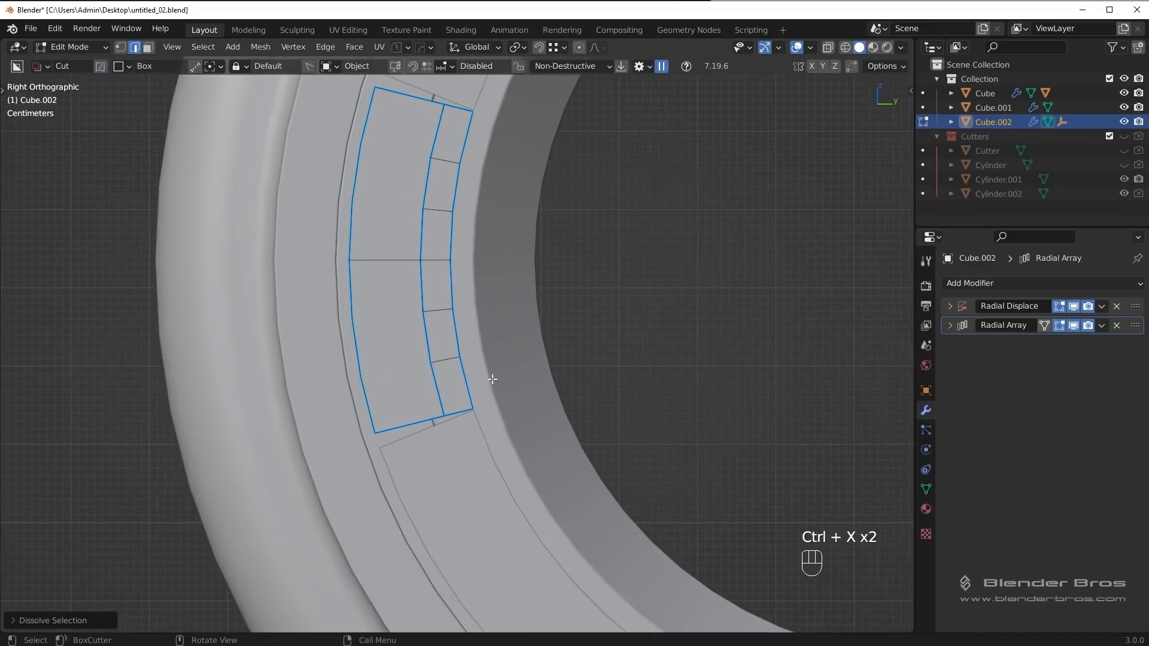
Step: Edge-slide the middle vertices at the segment's lower end to align that end with the neighbouring segment
{"action": "key", "text": "Tab"}
{"action": "key", "text": "alt+a"}
{"action": "key", "text": "z"}
{"action": "key", "text": "b"}
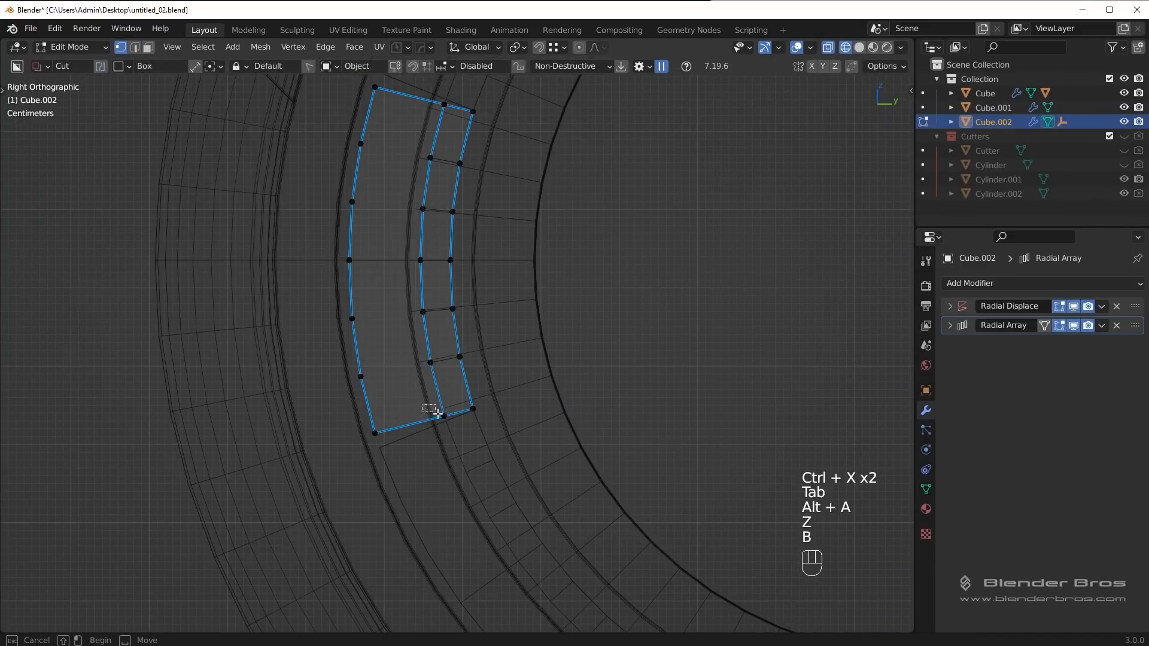
{"action": "left_click_drag", "start_coordinate": [456, 439], "coordinate": [456, 439]}
{"action": "key", "text": "z"}
{"action": "left_click", "coordinate": [547, 451]}
{"action": "key", "text": "g"}
{"action": "key", "text": "g"}
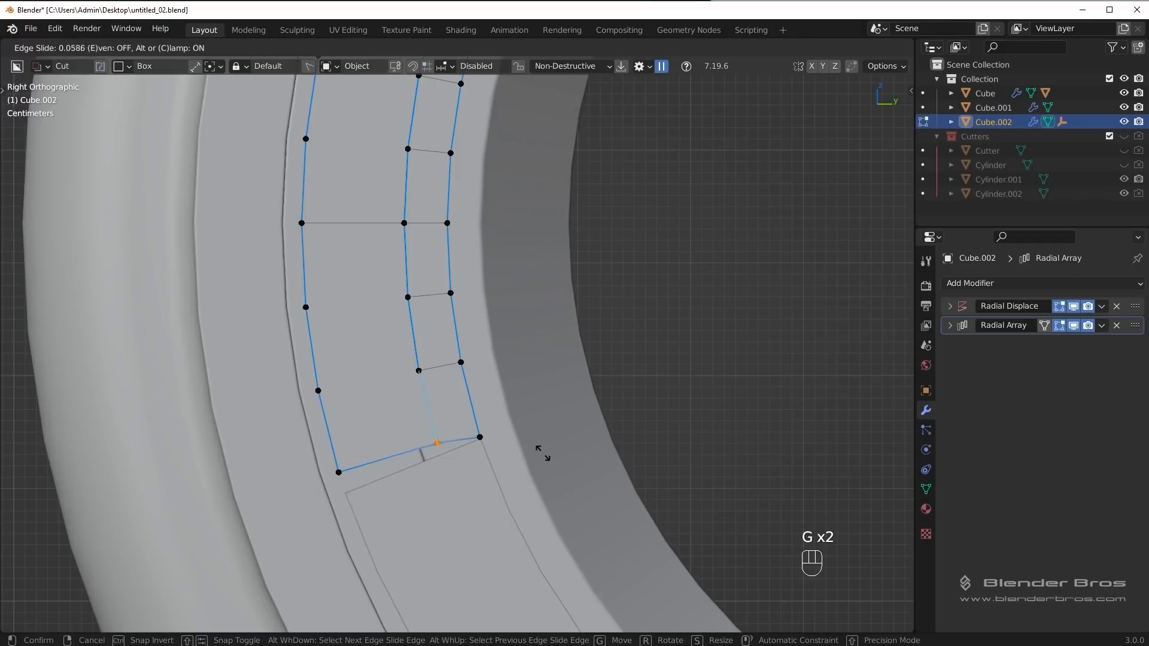
{"action": "key", "text": "Escape"}
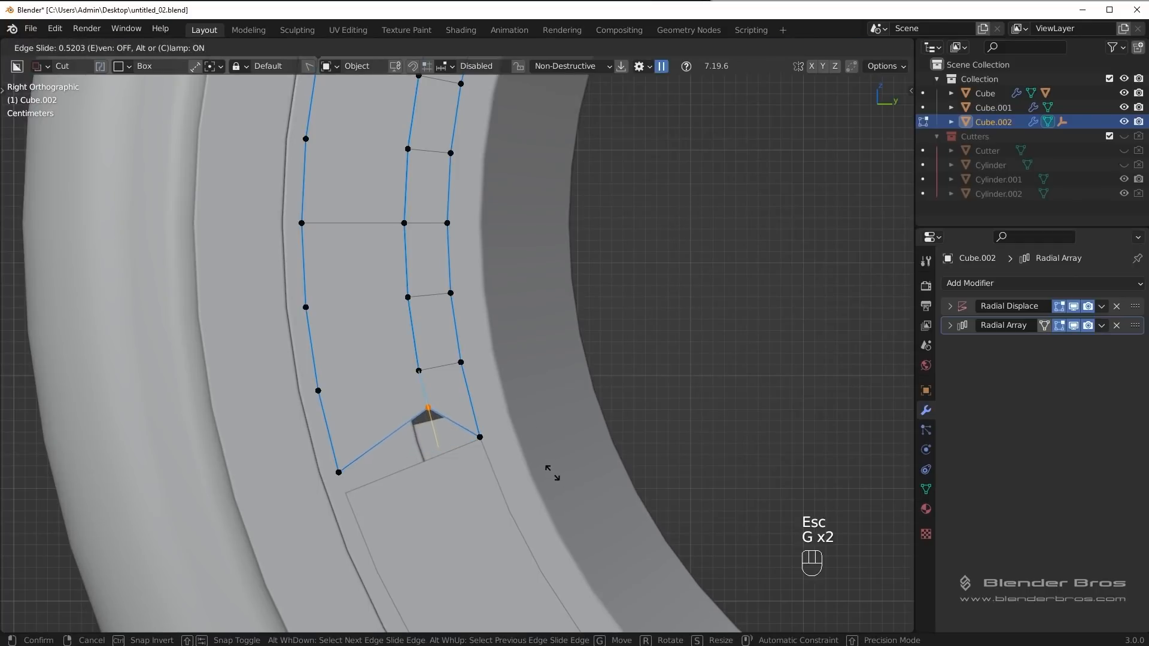
{"action": "left_click", "coordinate": [566, 502]}
Step: Edge-slide the outer corner vertices at the segment's lower end with clamping off, closing the wedge-shaped gap, and return to Object Mode
{"action": "key", "text": "alt+a"}
{"action": "key", "text": "z"}
{"action": "left_click", "coordinate": [333, 483]}
{"action": "key", "text": "b"}
{"action": "left_click_drag", "start_coordinate": [300, 451], "coordinate": [377, 496]}
{"action": "key", "text": "z"}
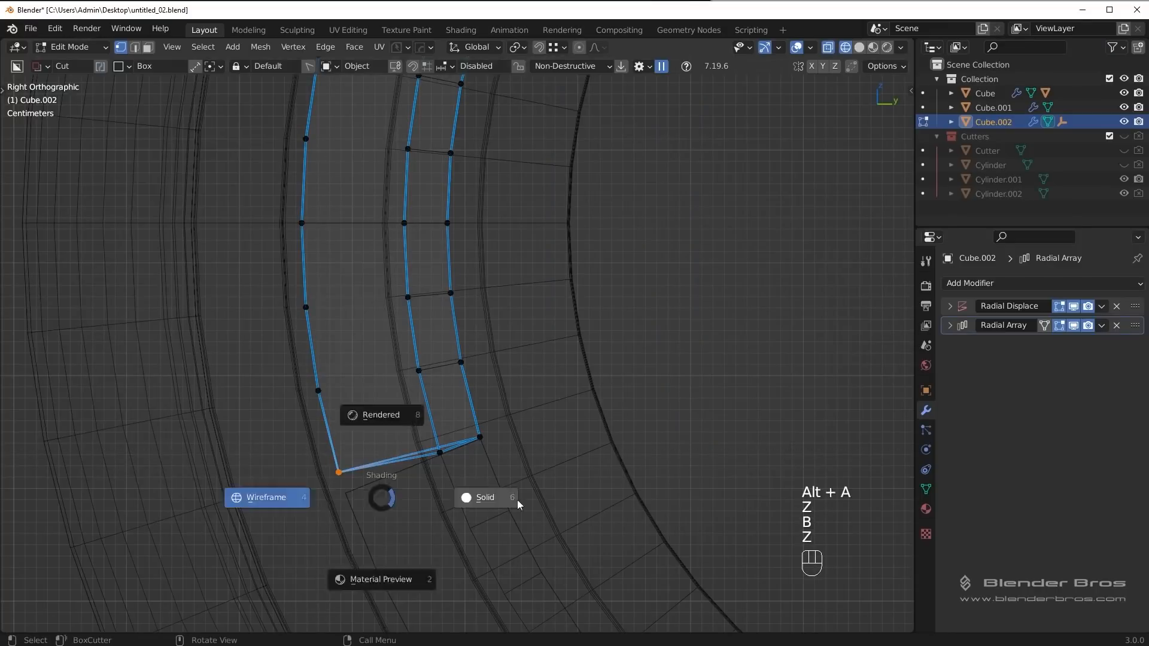
{"action": "left_click", "coordinate": [518, 505]}
{"action": "key", "text": "g"}
{"action": "key", "text": "g"}
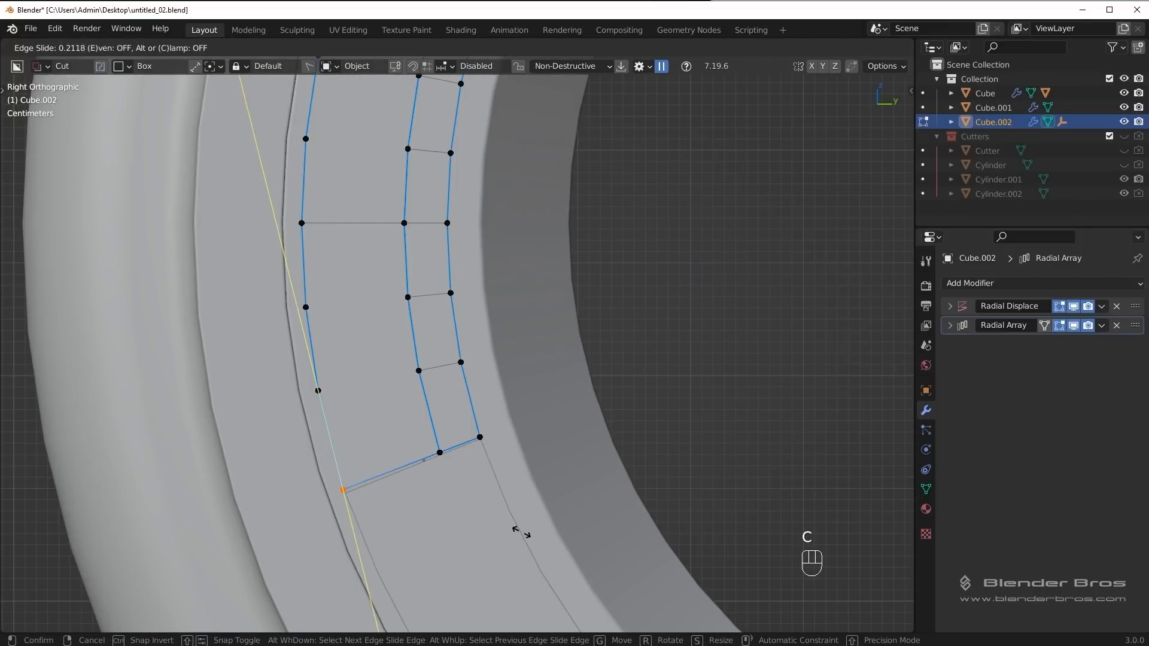
{"action": "left_click", "coordinate": [522, 532]}
{"action": "scroll", "coordinate": [538, 467], "scroll_direction": "down", "scroll_amount": 8}
{"action": "key", "text": "Tab"}
{"action": "key", "text": "alt+a"}
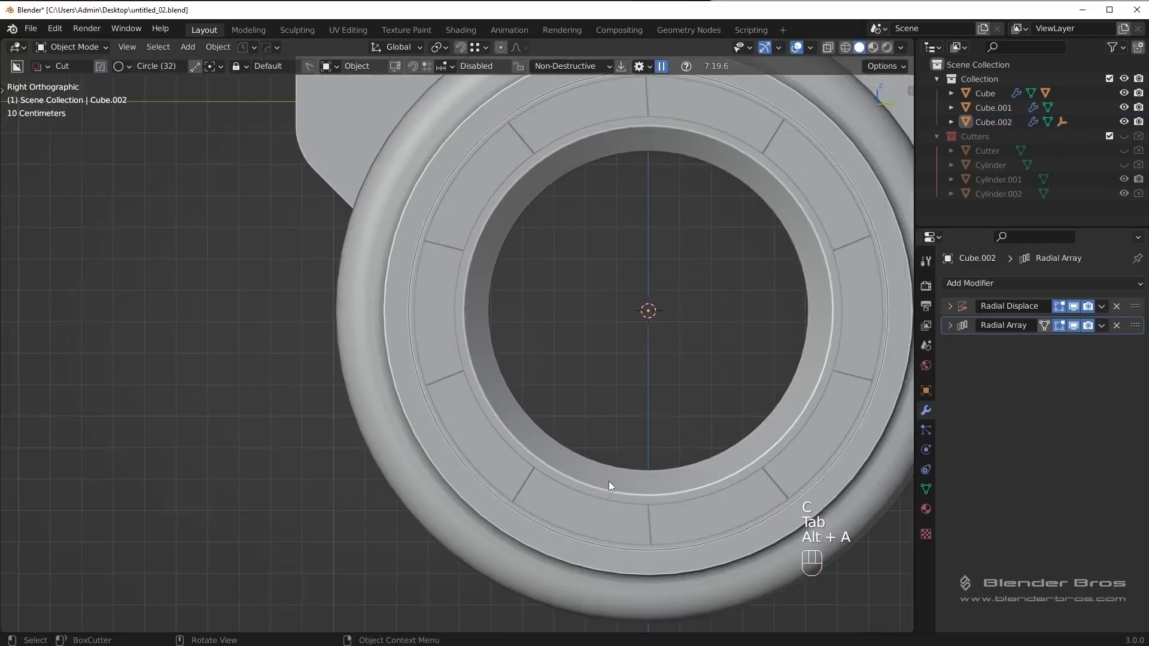
Step: Add a HardOps bevel to the segment ring with 3 segments, an amount of 0.004983 m and a 30° angle limit
{"action": "scroll", "coordinate": [584, 461], "scroll_direction": "up", "scroll_amount": 5}
{"action": "middle_click_drag", "start_coordinate": [609, 481], "coordinate": [537, 452]}
{"action": "left_click", "coordinate": [566, 350]}
{"action": "scroll", "coordinate": [532, 364], "scroll_direction": "up", "scroll_amount": 5}
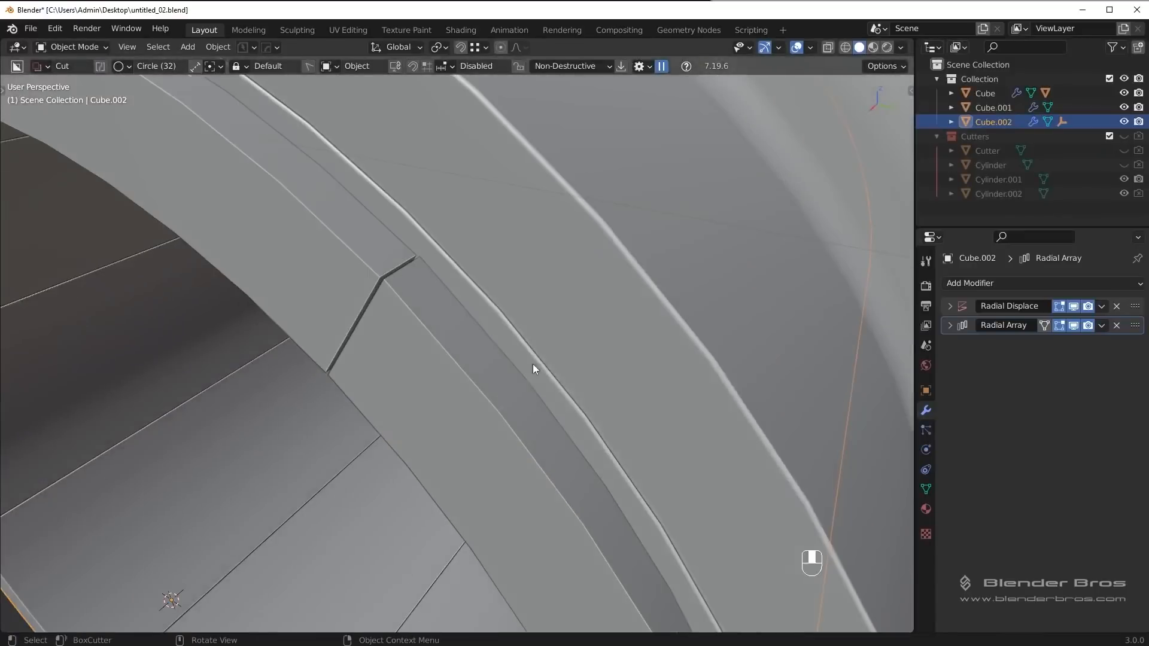
{"action": "key", "text": "q"}
{"action": "left_click", "coordinate": [528, 257]}
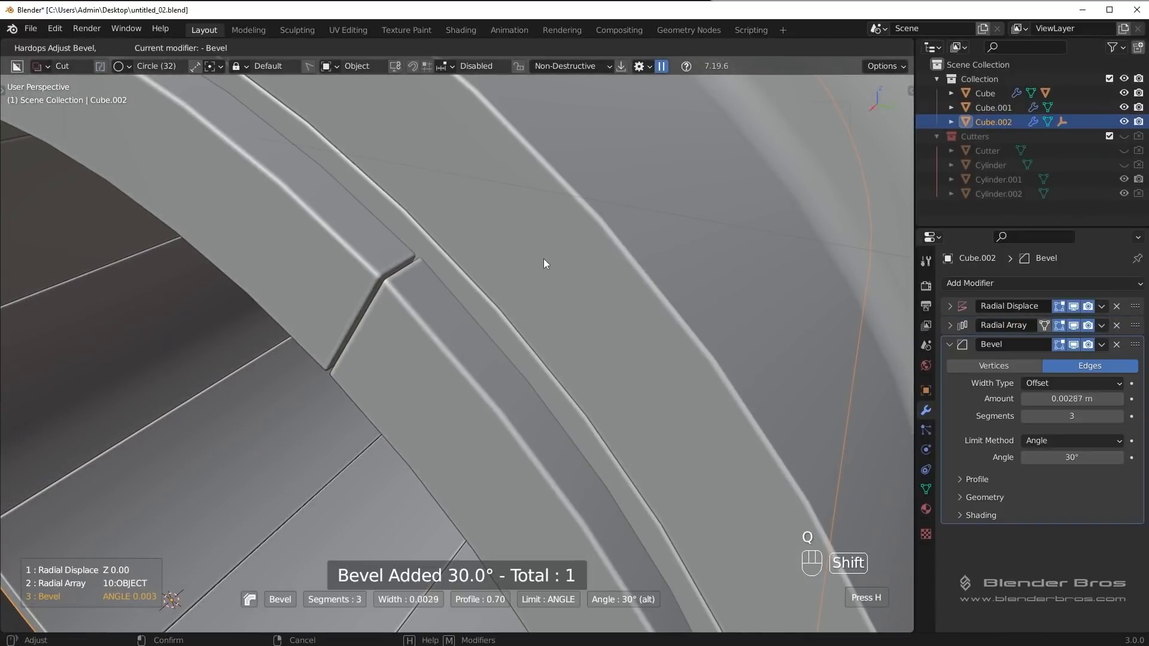
{"action": "key", "text": "alt+a"}
Step: Bevel the front inner rim edges of the curved segment in Edit Mode and return to Object Mode
{"action": "scroll", "coordinate": [529, 271], "scroll_direction": "down", "scroll_amount": 6}
{"action": "middle_click_drag", "start_coordinate": [495, 380], "coordinate": [558, 422]}
{"action": "scroll", "coordinate": [509, 437], "scroll_direction": "down", "scroll_amount": 4}
{"action": "middle_click_drag", "start_coordinate": [462, 447], "coordinate": [328, 452]}
{"action": "scroll", "coordinate": [328, 452], "scroll_direction": "up", "scroll_amount": 4}
{"action": "left_click", "coordinate": [328, 453]}
{"action": "key", "text": "Tab"}
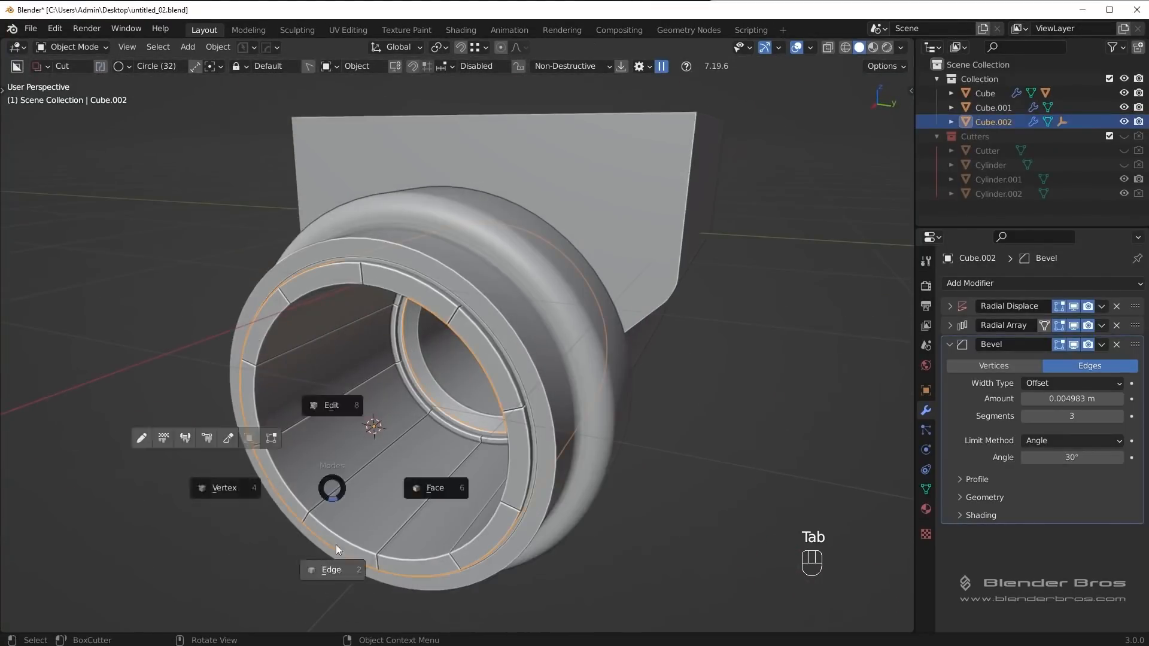
{"action": "left_click", "coordinate": [335, 566]}
{"action": "middle_click_drag", "start_coordinate": [240, 455], "coordinate": [257, 428]}
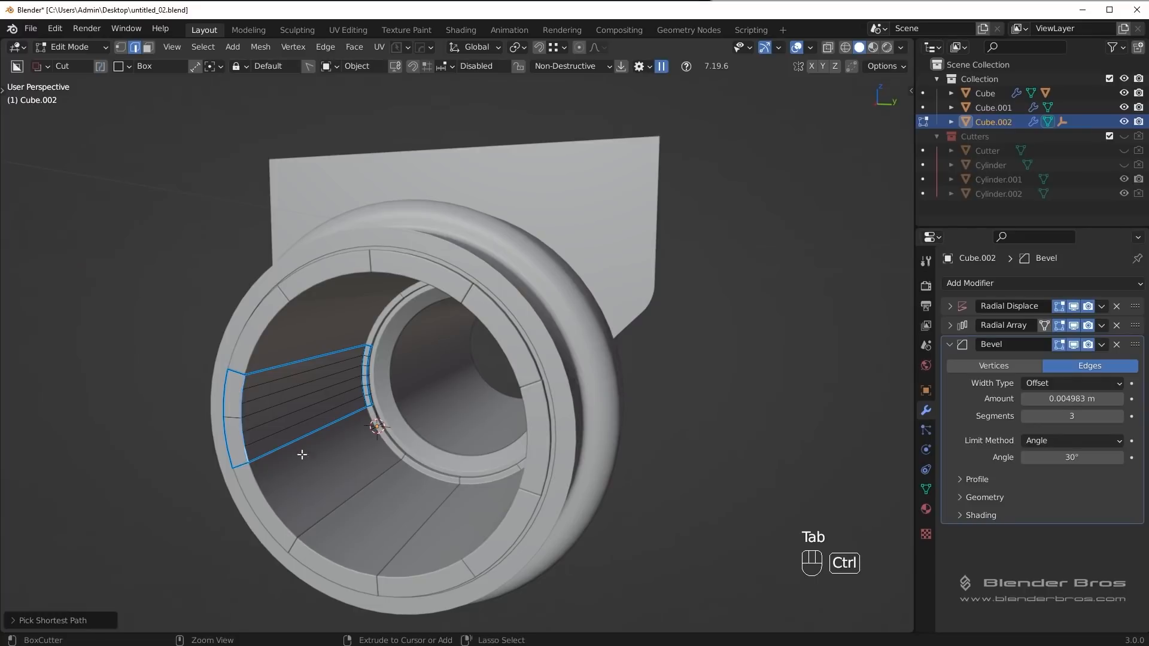
{"action": "key", "text": "ctrl+b"}
{"action": "left_click", "coordinate": [431, 464]}
{"action": "key", "text": "Tab"}
{"action": "middle_click_drag", "start_coordinate": [431, 464], "coordinate": [456, 353]}
{"action": "key", "text": "alt+a"}
{"action": "scroll", "coordinate": [659, 438], "scroll_direction": "up", "scroll_amount": 3}
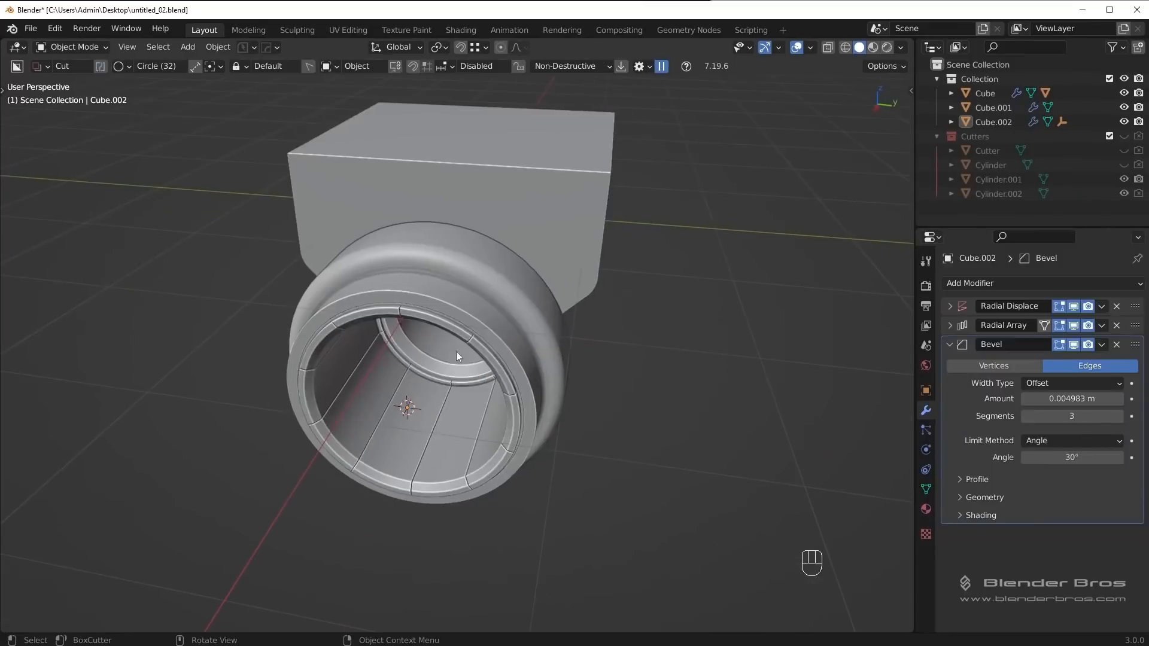
Step: Select the two upper long edges of the block on the main body in Edit Mode
{"action": "left_click", "coordinate": [515, 207]}
{"action": "scroll", "coordinate": [515, 204], "scroll_direction": "up", "scroll_amount": 2}
{"action": "scroll", "coordinate": [514, 204], "scroll_direction": "down", "scroll_amount": 3}
{"action": "middle_click_drag", "start_coordinate": [514, 203], "coordinate": [303, 245]}
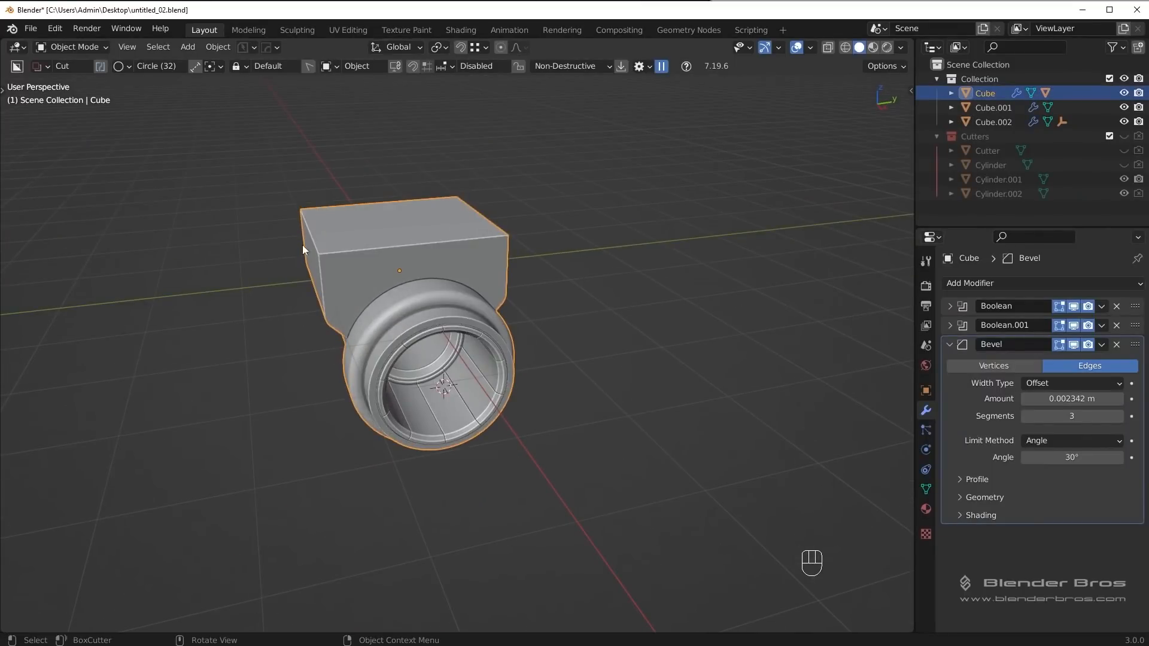
{"action": "key", "text": "Tab"}
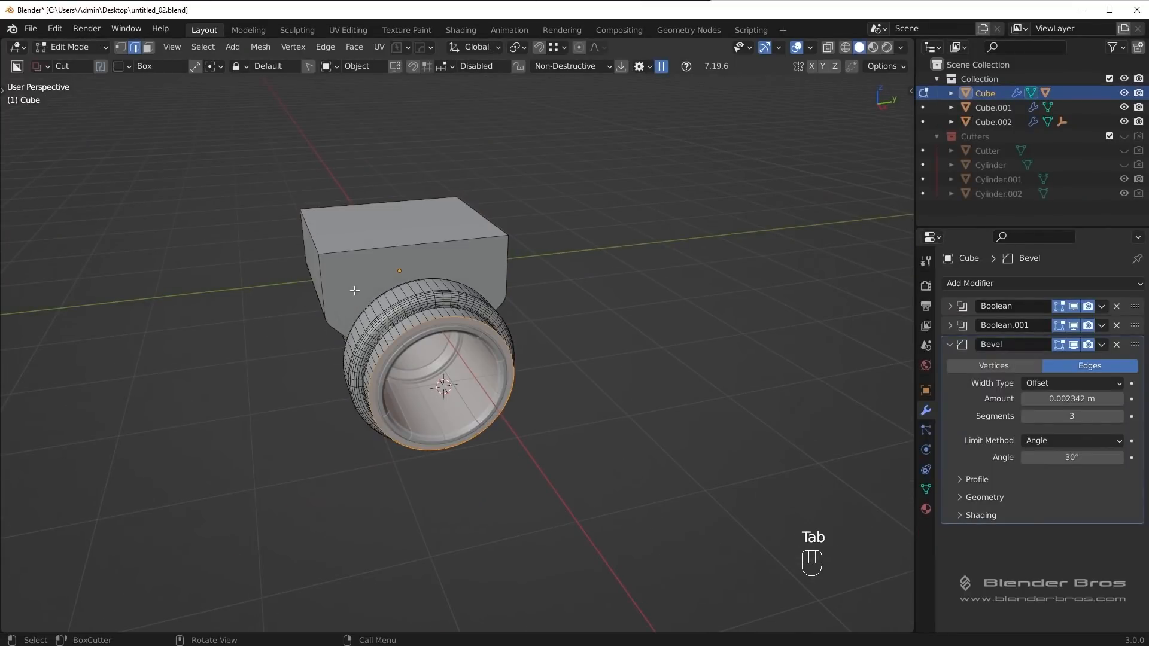
{"action": "middle_click_drag", "start_coordinate": [473, 263], "coordinate": [515, 233]}
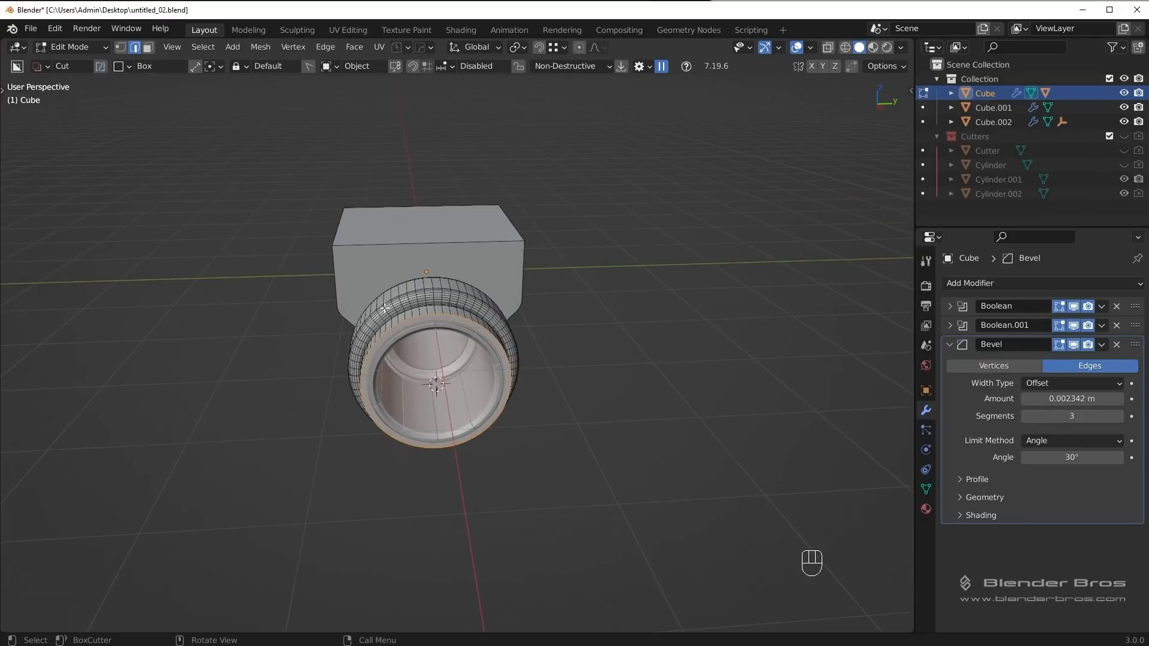
{"action": "middle_click_drag", "start_coordinate": [384, 309], "coordinate": [432, 295]}
{"action": "left_click", "coordinate": [285, 250]}
{"action": "middle_click_drag", "start_coordinate": [455, 240], "coordinate": [597, 261]}
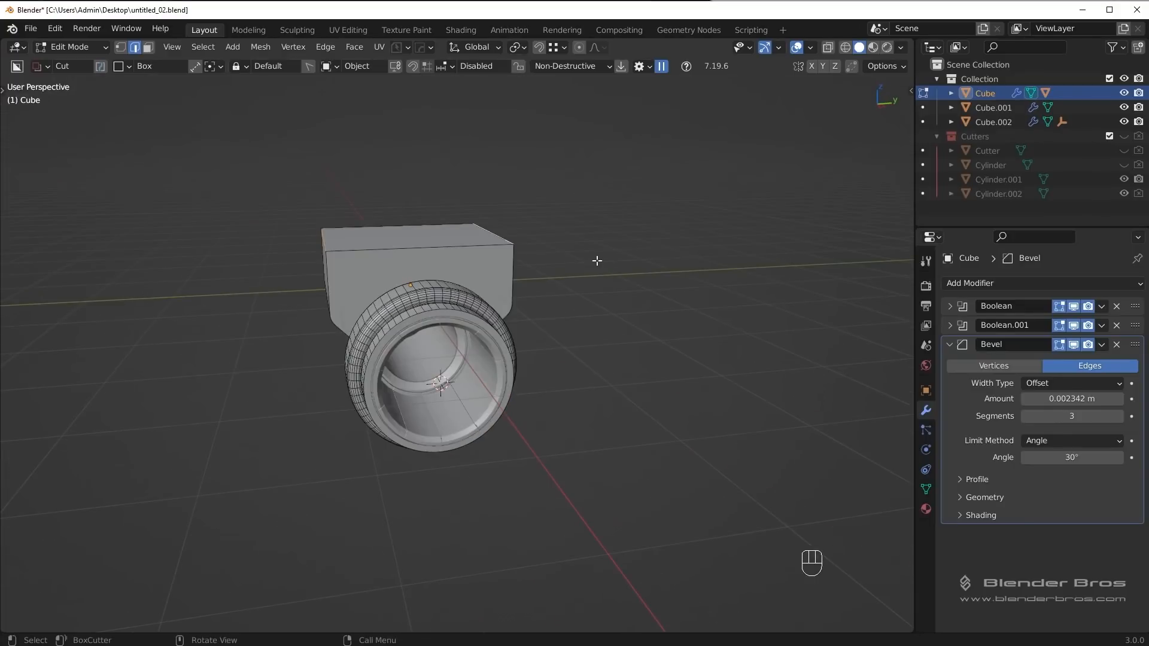
{"action": "key", "text": "KP_3"}
{"action": "key", "text": "ctrl+b"}
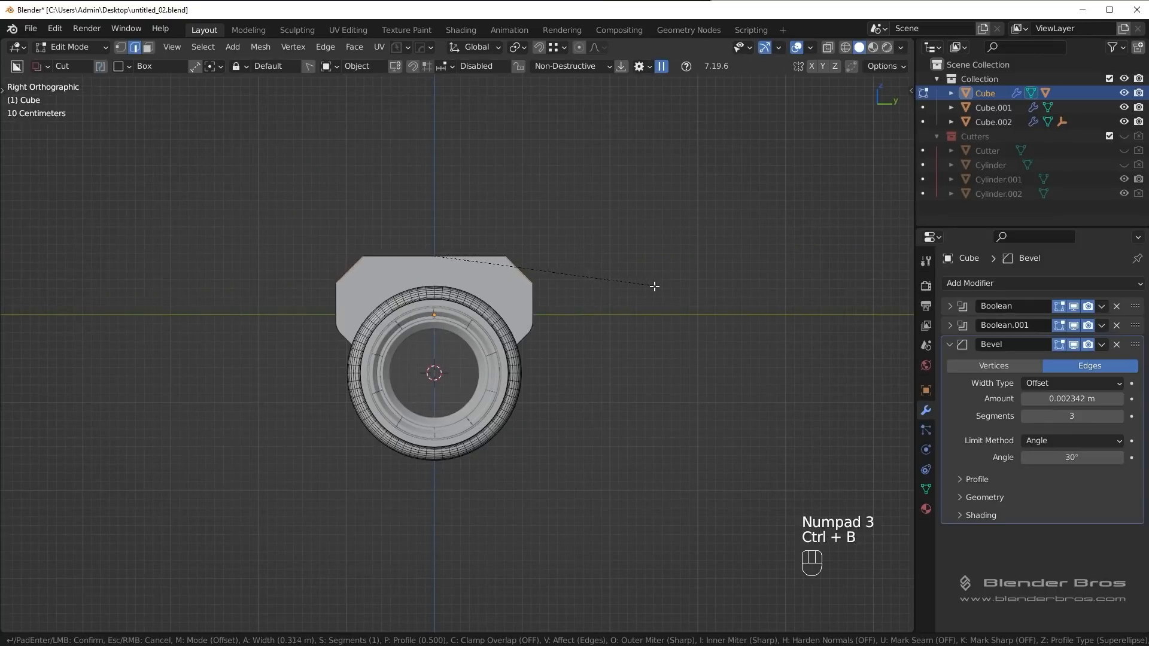
{"action": "scroll", "coordinate": [667, 291], "scroll_direction": "up", "scroll_amount": 8}
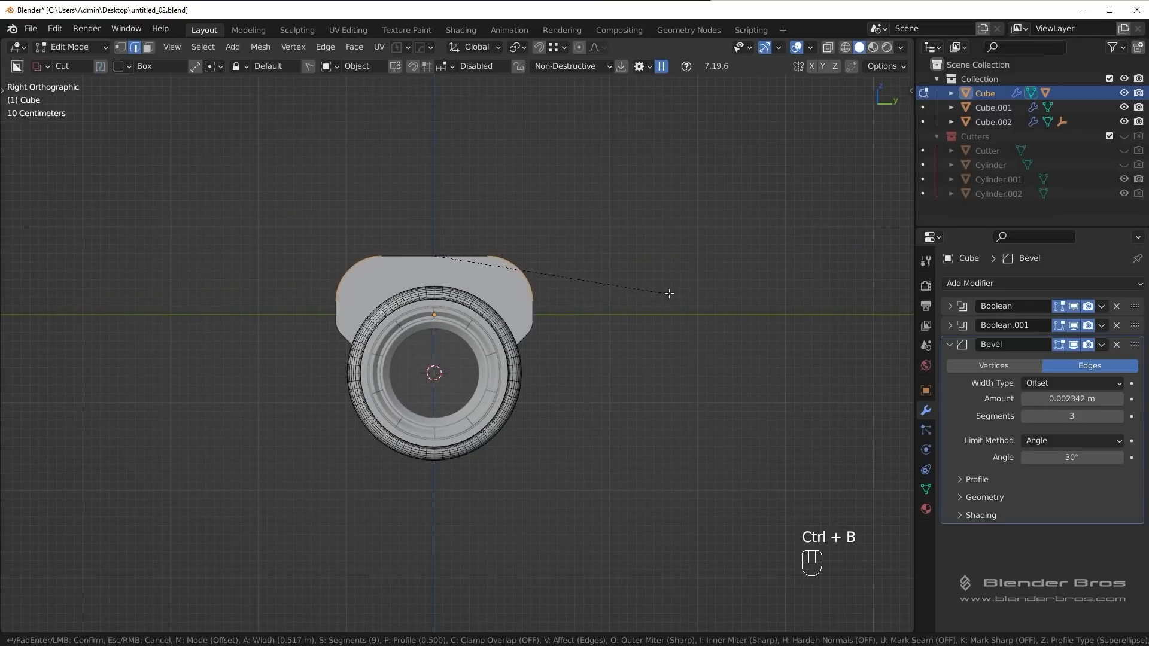
{"action": "scroll", "coordinate": [670, 293], "scroll_direction": "up", "scroll_amount": 1}
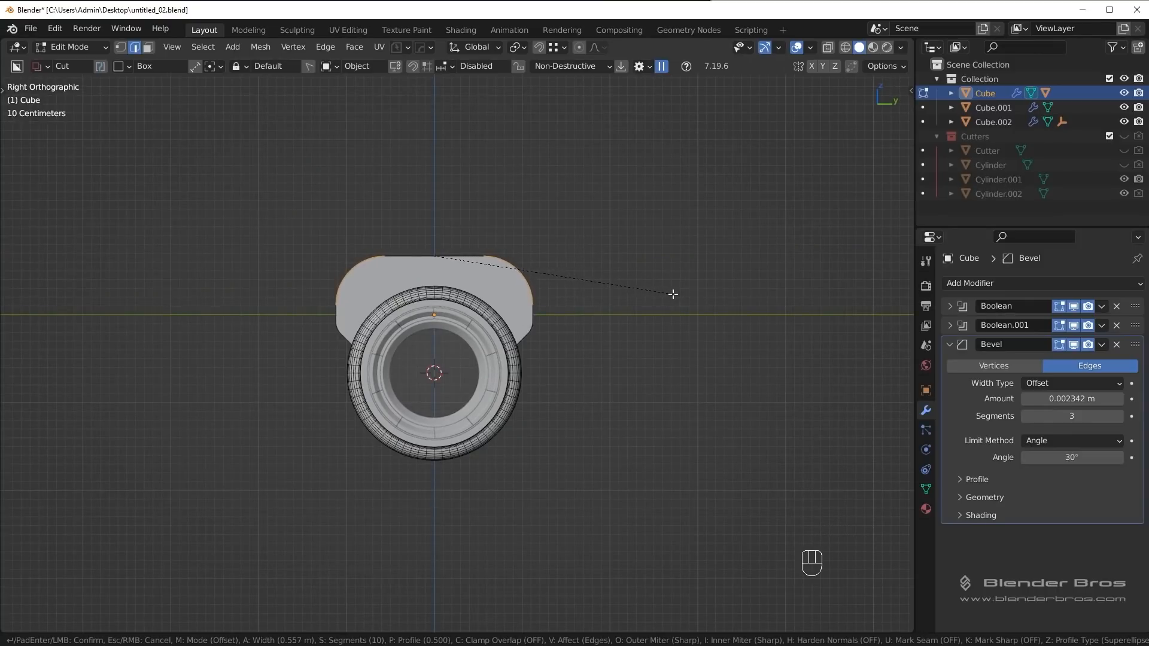
{"action": "key", "text": "Escape"}
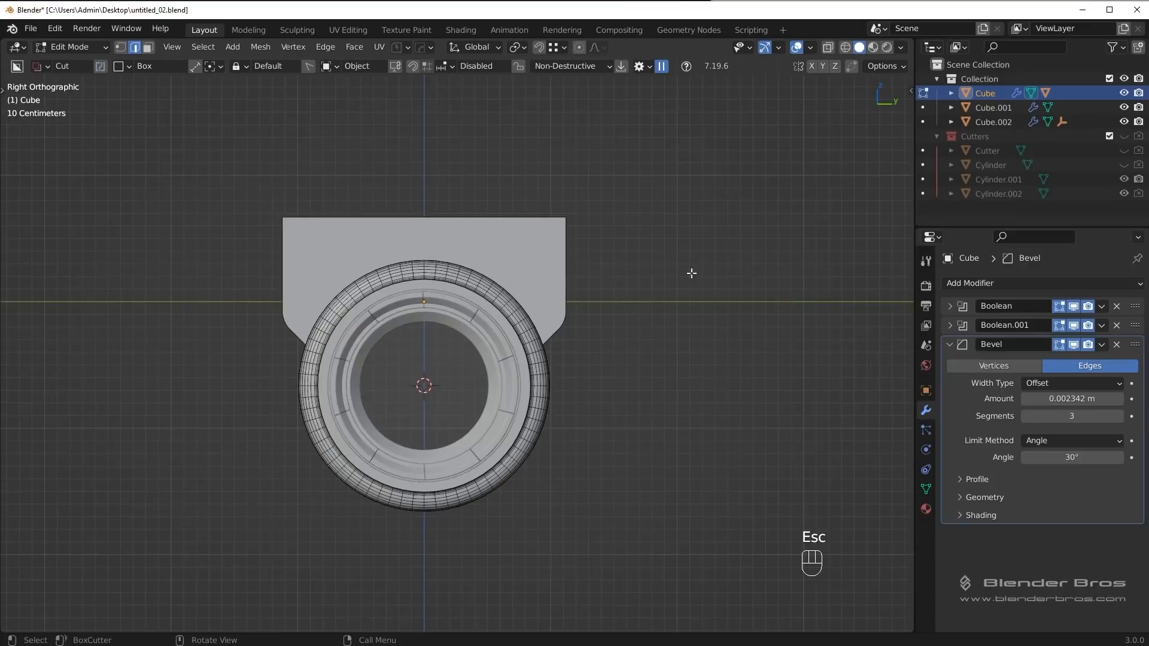
Step: Round the block's two upper long edges with a multi-segment bevel about 0.5 m wide and return to Object Mode
{"action": "middle_click_drag", "start_coordinate": [690, 271], "coordinate": [719, 335]}
{"action": "key", "text": "ctrl+b"}
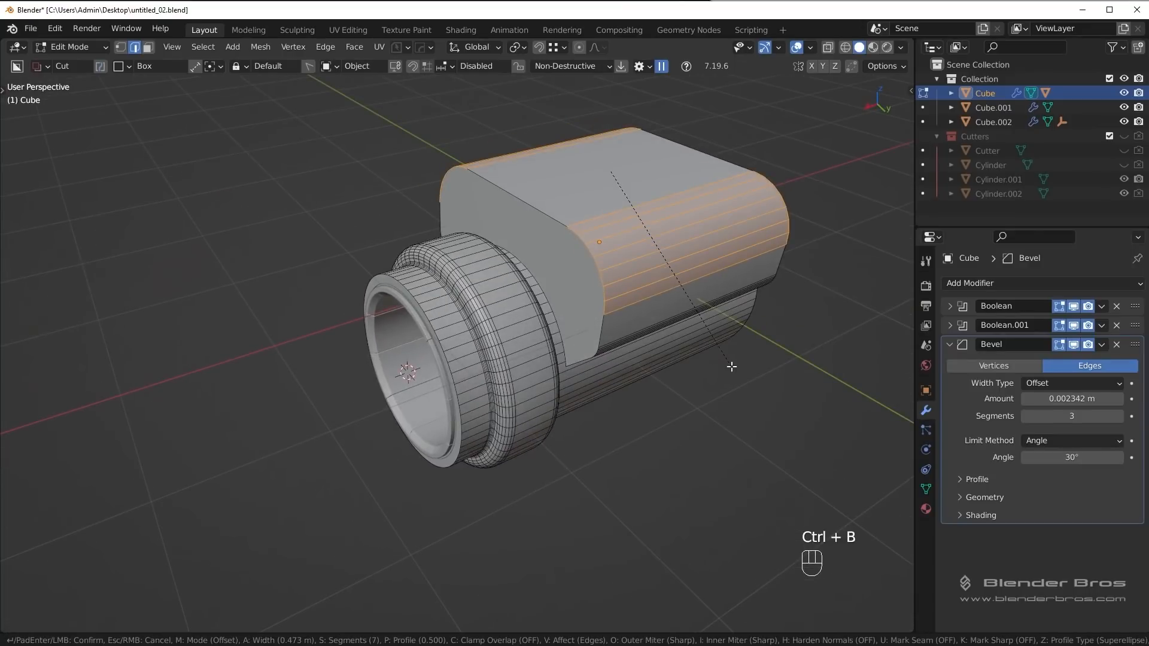
{"action": "scroll", "coordinate": [735, 368], "scroll_direction": "up", "scroll_amount": 1}
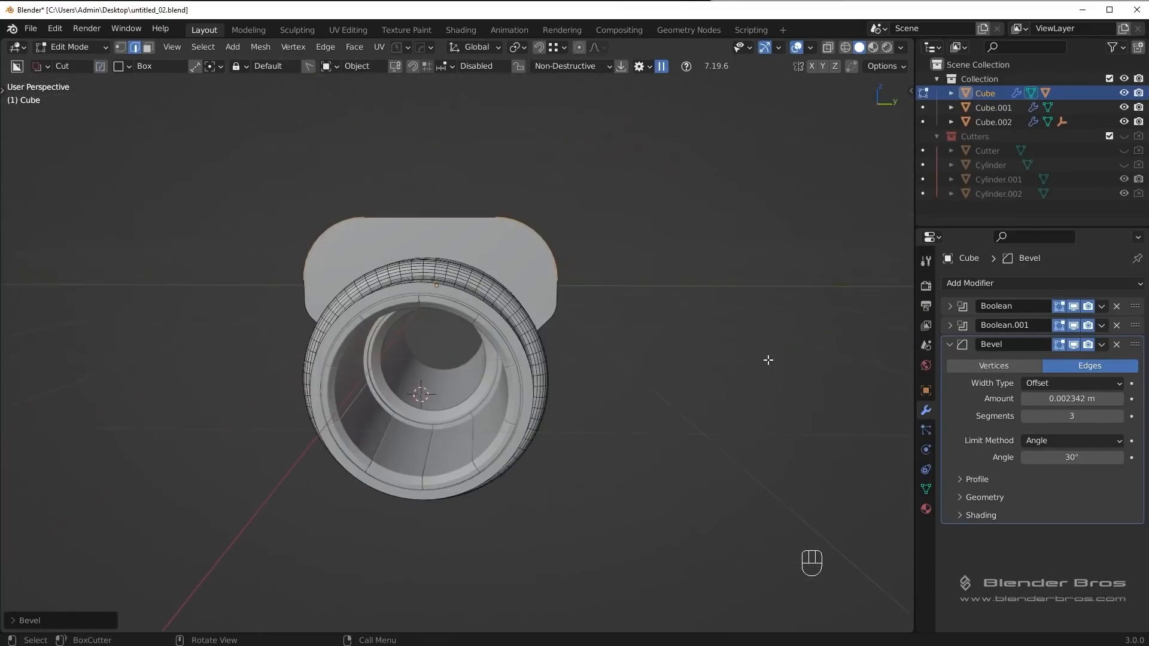
{"action": "key", "text": "Tab"}
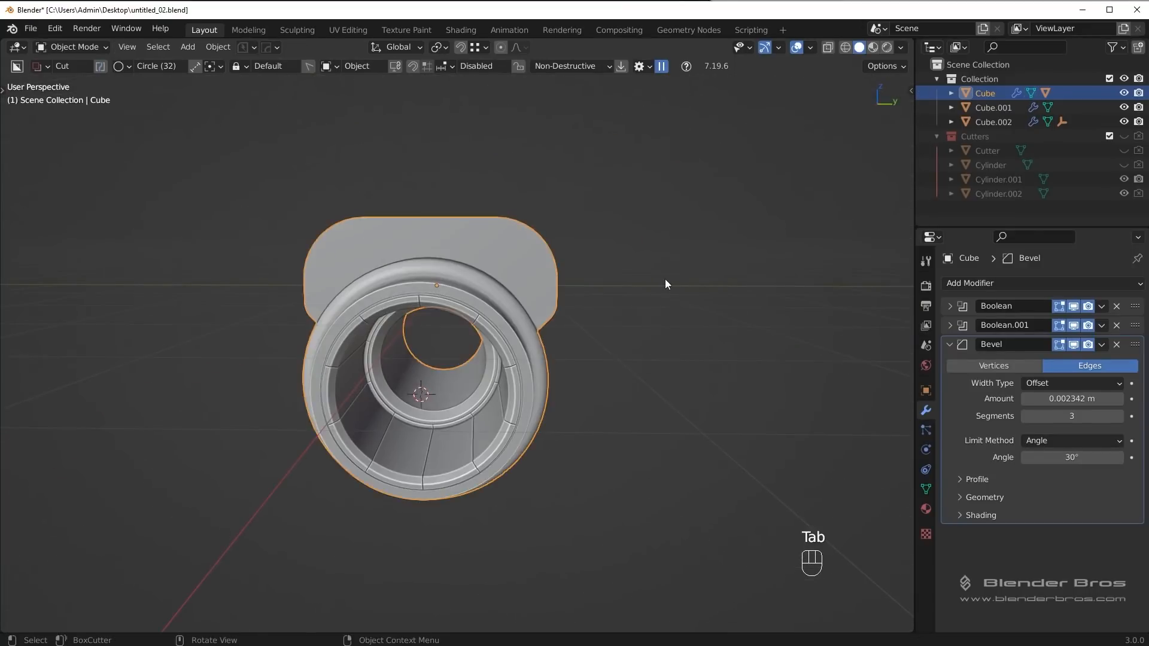
{"action": "key", "text": "alt+a"}
{"action": "key", "text": "KP_3"}
{"action": "middle_click_drag", "start_coordinate": [665, 279], "coordinate": [656, 322]}
Step: Raise the block's rounded upper faces along Z in Edit Mode and return to Object Mode
{"action": "key", "text": "Tab"}
{"action": "middle_click_drag", "start_coordinate": [585, 331], "coordinate": [506, 306]}
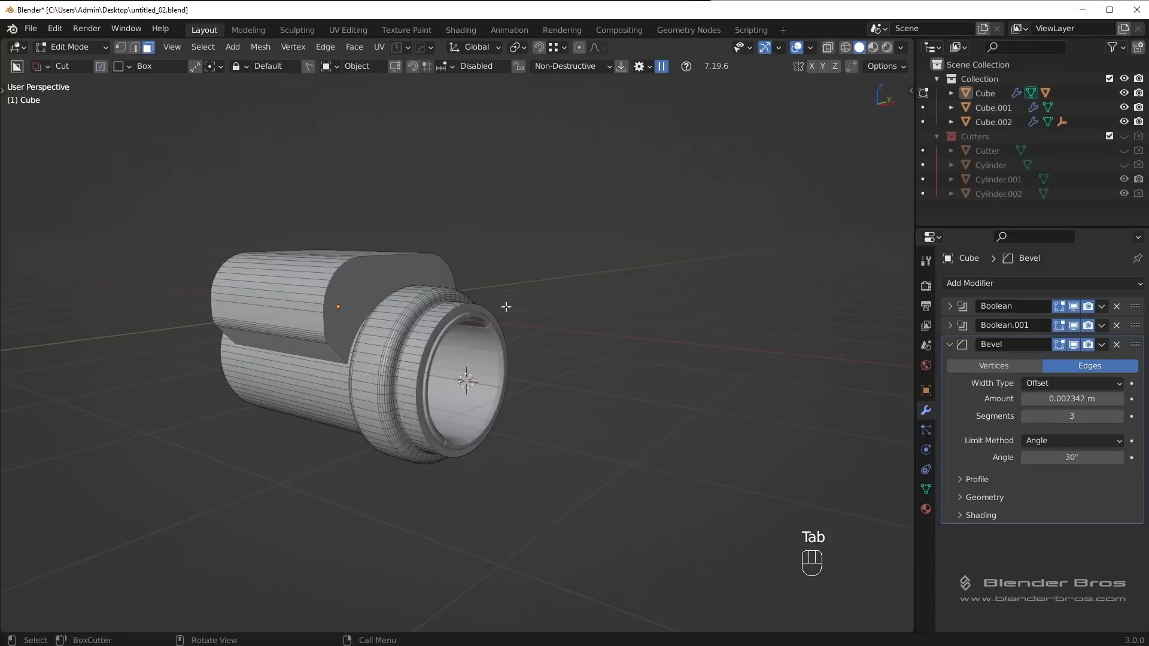
{"action": "left_click", "coordinate": [291, 319], "text": "ctrl"}
{"action": "middle_click_drag", "start_coordinate": [291, 319], "coordinate": [511, 379]}
{"action": "key", "text": "g"}
{"action": "key", "text": "z"}
{"action": "left_click", "coordinate": [554, 331]}
{"action": "key", "text": "Tab"}
{"action": "key", "text": "alt+a"}
{"action": "scroll", "coordinate": [511, 378], "scroll_direction": "up", "scroll_amount": 3}
{"action": "key", "text": "Tab"}
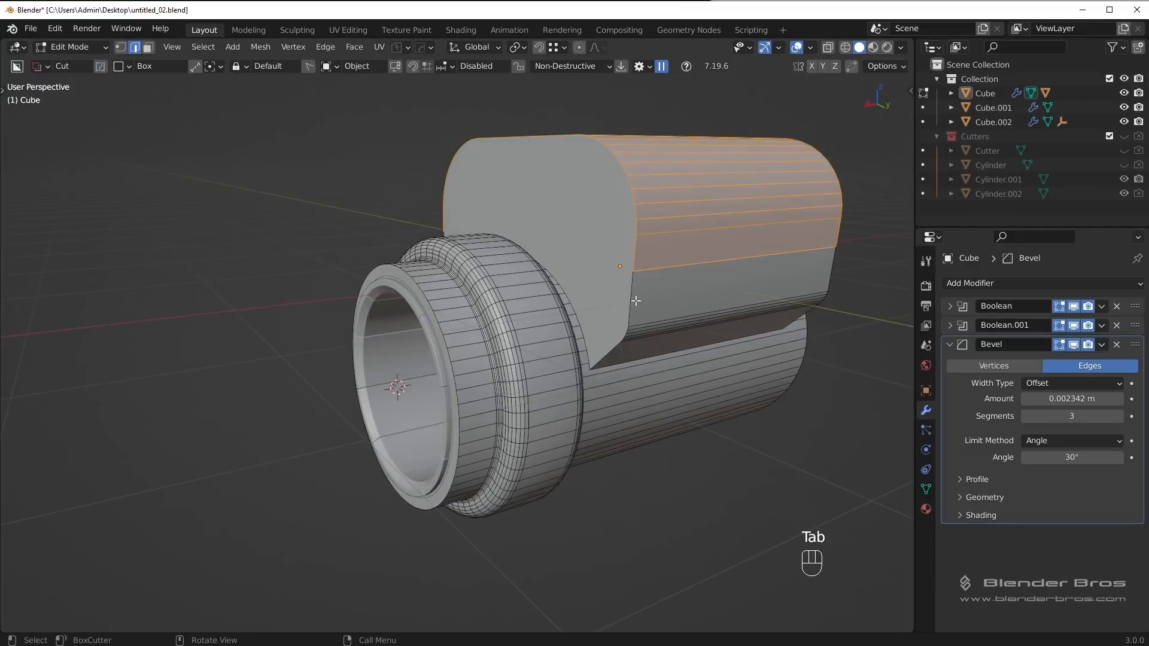
{"action": "key", "text": "Tab"}
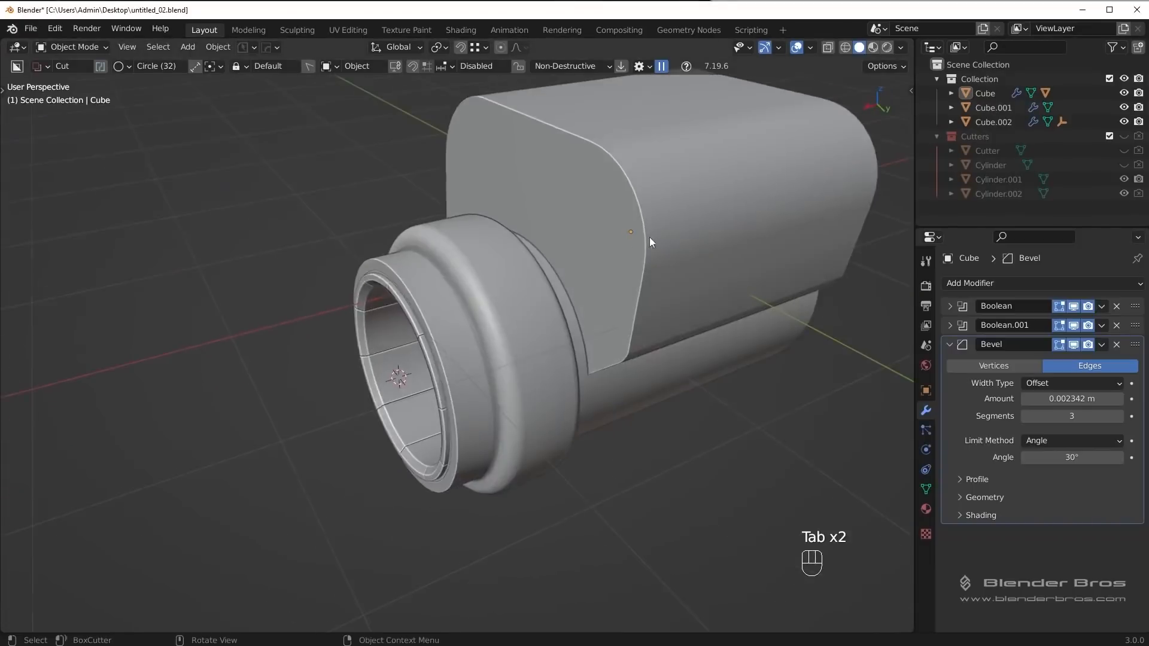
Step: Select the main body and apply the first Boolean modifier in its stack
{"action": "middle_click_drag", "start_coordinate": [648, 237], "coordinate": [286, 496]}
{"action": "key", "text": "alt+a"}
{"action": "left_click", "coordinate": [286, 496], "text": "shift"}
{"action": "scroll", "coordinate": [520, 345], "scroll_direction": "up", "scroll_amount": 5}
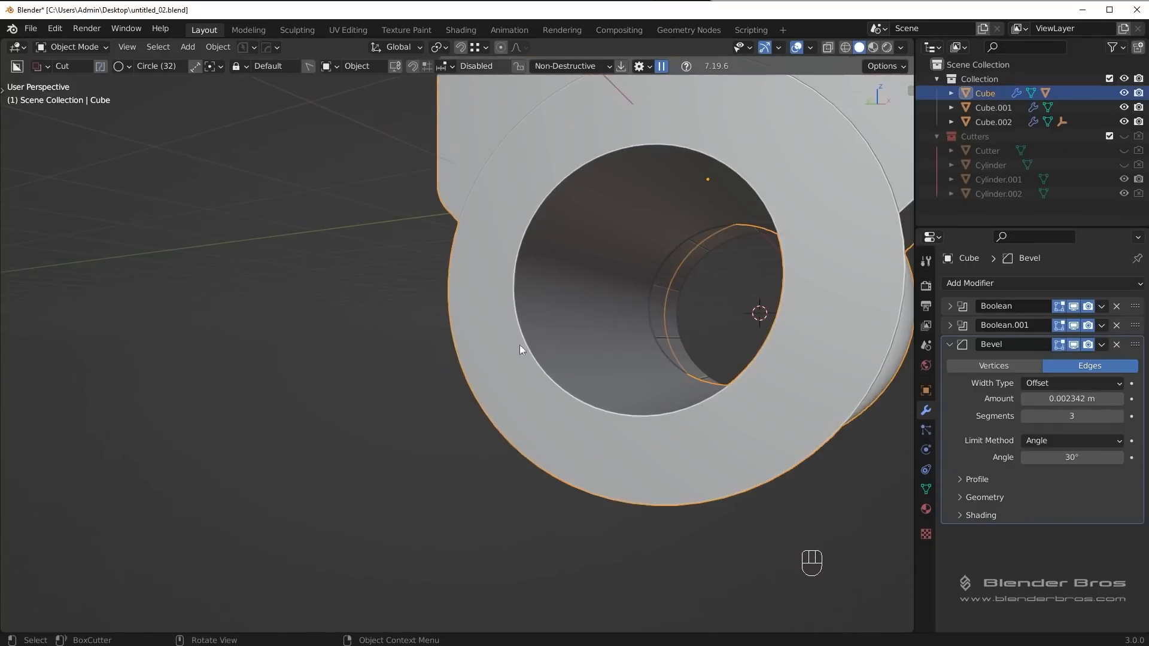
{"action": "key", "text": "Tab"}
{"action": "middle_click_drag", "start_coordinate": [561, 378], "coordinate": [838, 360]}
{"action": "key", "text": "Tab"}
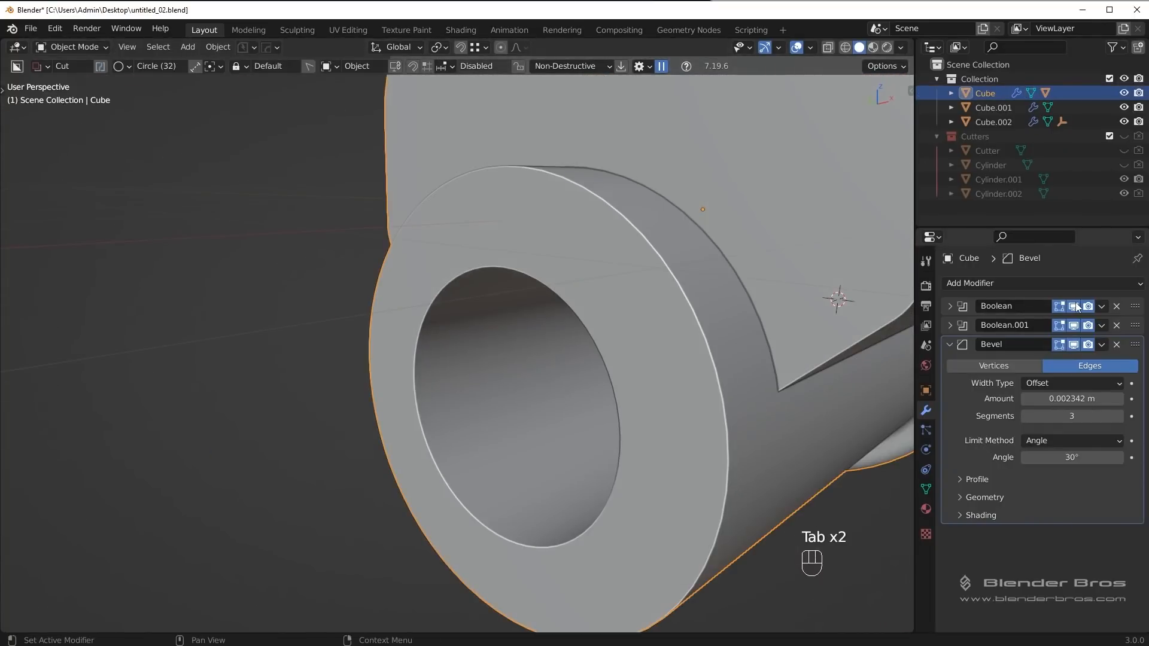
{"action": "scroll", "coordinate": [631, 456], "scroll_direction": "down", "scroll_amount": 8}
{"action": "middle_click_drag", "start_coordinate": [631, 456], "coordinate": [702, 433]}
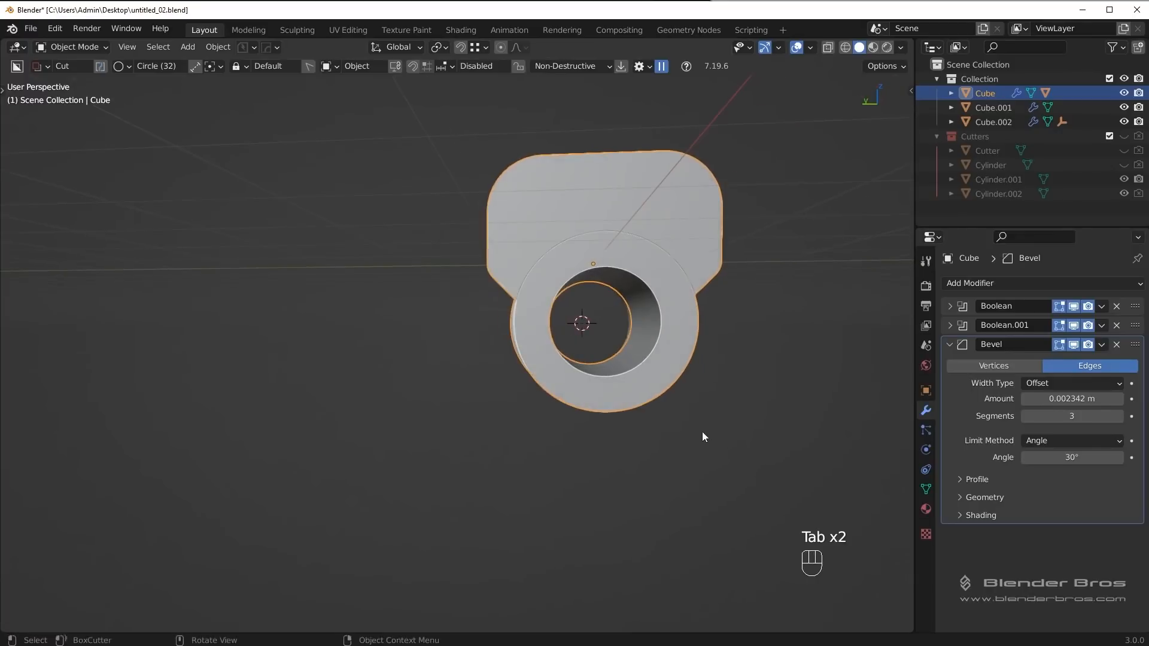
{"action": "left_click", "coordinate": [1101, 307]}
{"action": "left_click", "coordinate": [1030, 323]}
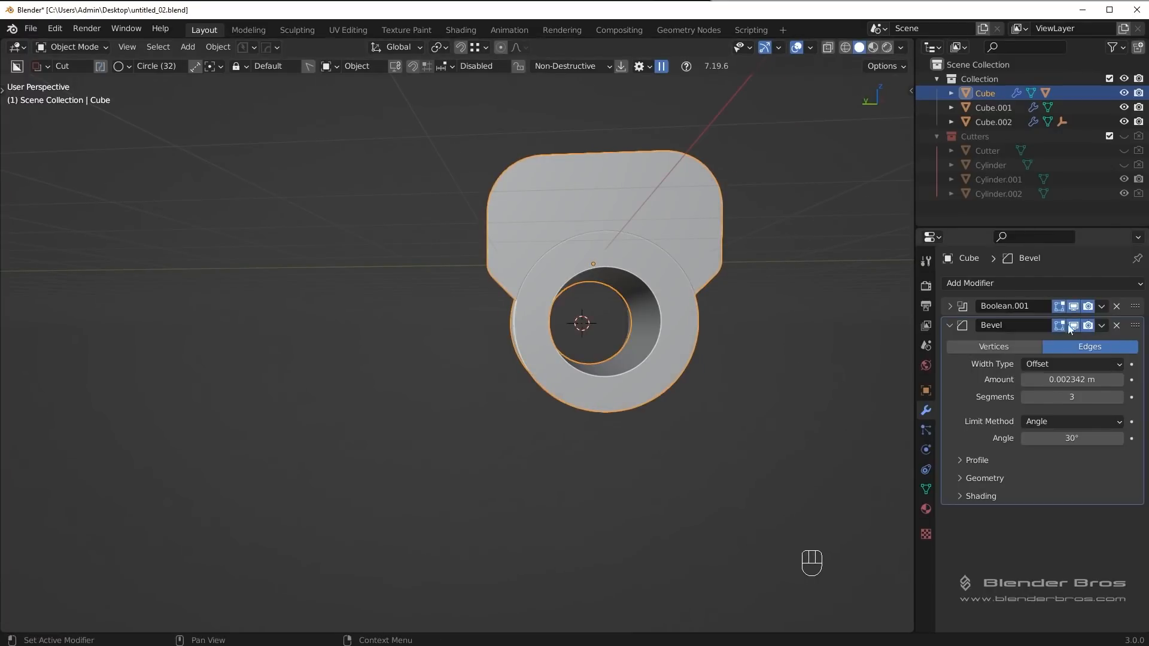
Step: Try rounding the rim edge of the main body's rear bore with a 10-segment bevel about 0.17 m wide, and undo it
{"action": "middle_click_drag", "start_coordinate": [598, 419], "coordinate": [523, 413]}
{"action": "scroll", "coordinate": [487, 401], "scroll_direction": "up", "scroll_amount": 3}
{"action": "key", "text": "Tab"}
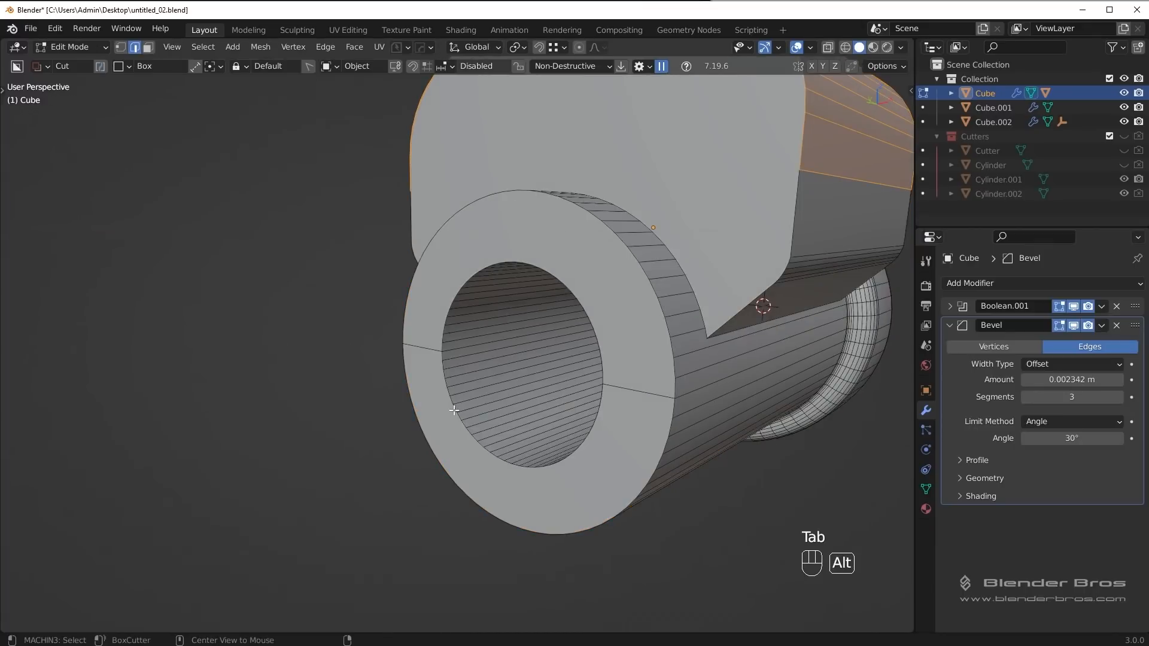
{"action": "left_click", "coordinate": [454, 411], "text": "alt"}
{"action": "key", "text": "ctrl+b"}
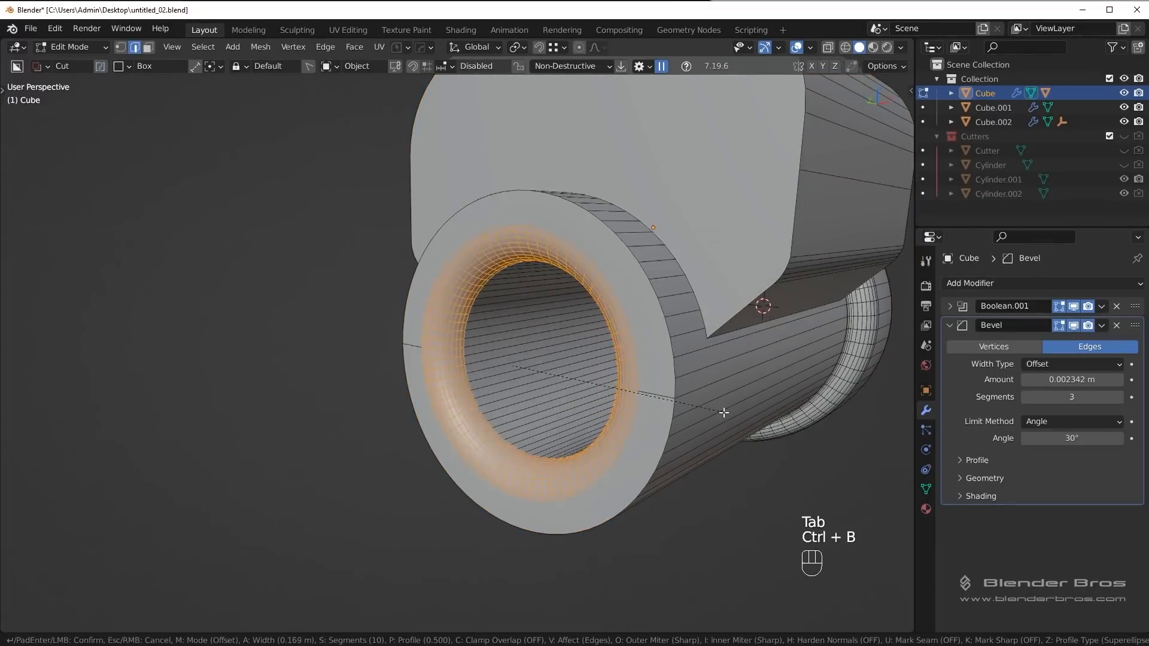
{"action": "key", "text": "Tab"}
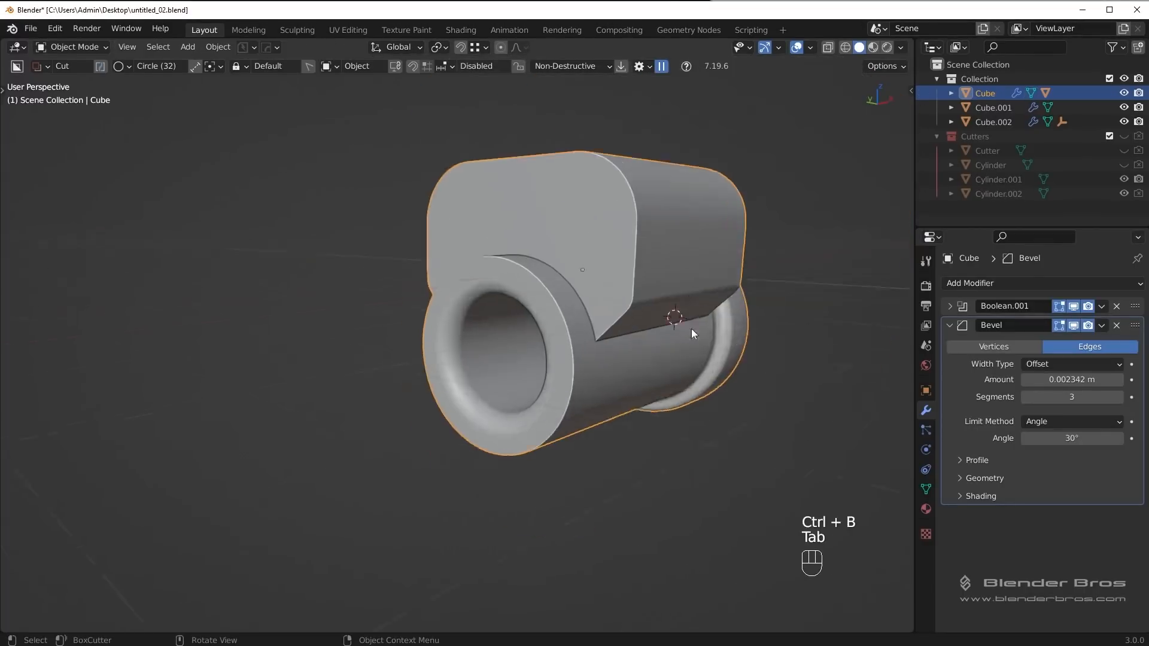
{"action": "middle_click_drag", "start_coordinate": [691, 328], "coordinate": [661, 383]}
{"action": "key", "text": "ctrl+z"}
{"action": "key", "text": "ctrl+z"}
Step: Chamfer the rear bore's rim edge with a single-segment bevel about 0.13 m wide and return to Object Mode
{"action": "key", "text": "ctrl+b"}
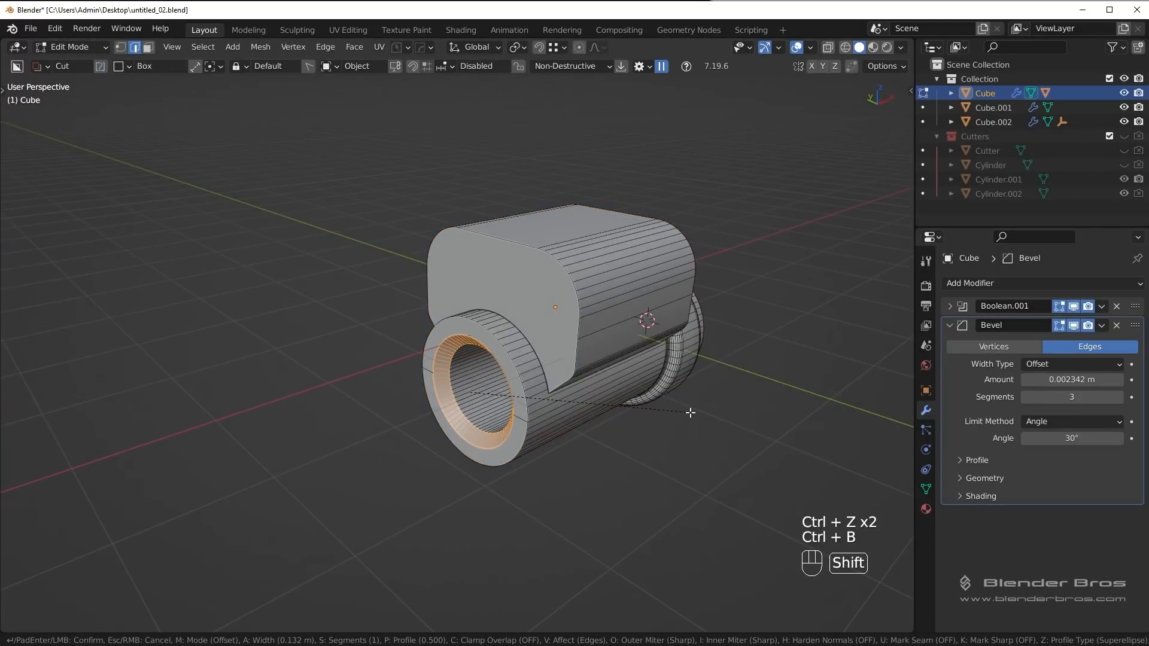
{"action": "left_click", "coordinate": [691, 413]}
{"action": "key", "text": "Tab"}
{"action": "middle_click_drag", "start_coordinate": [533, 383], "coordinate": [534, 358]}
{"action": "key", "text": "Tab"}
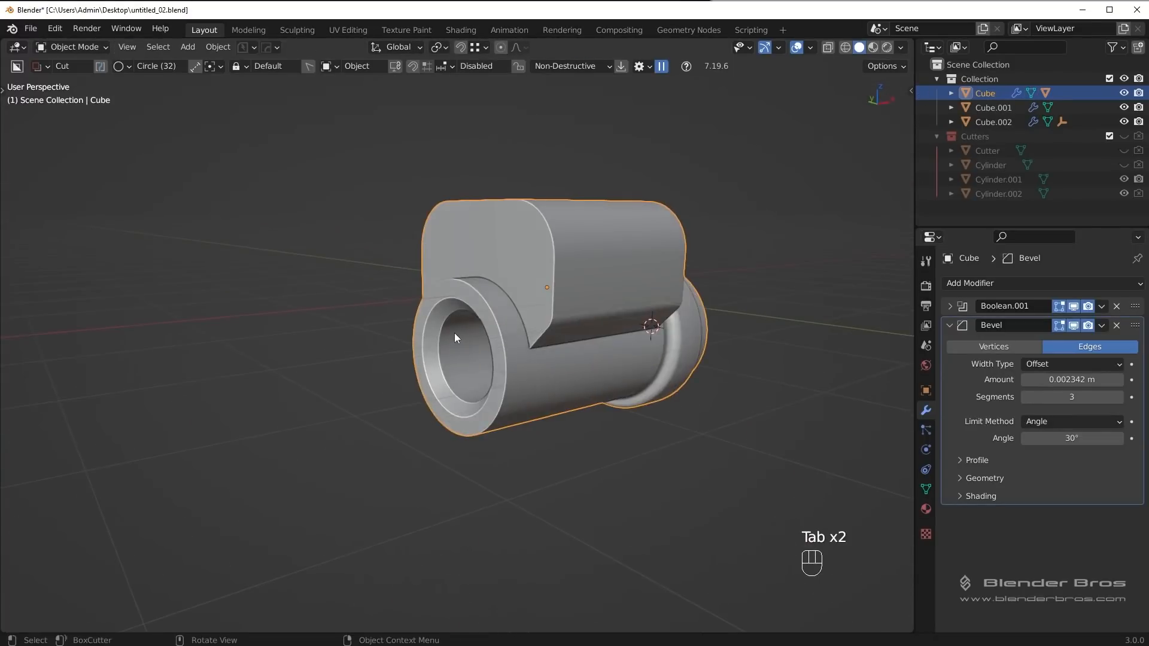
Step: Round both edge loops of the rear bore's chamfer with a 6-segment bevel about 0.05 m wide, return to Object Mode and deselect
{"action": "key", "text": "Tab"}
{"action": "scroll", "coordinate": [458, 454], "scroll_direction": "up", "scroll_amount": 5}
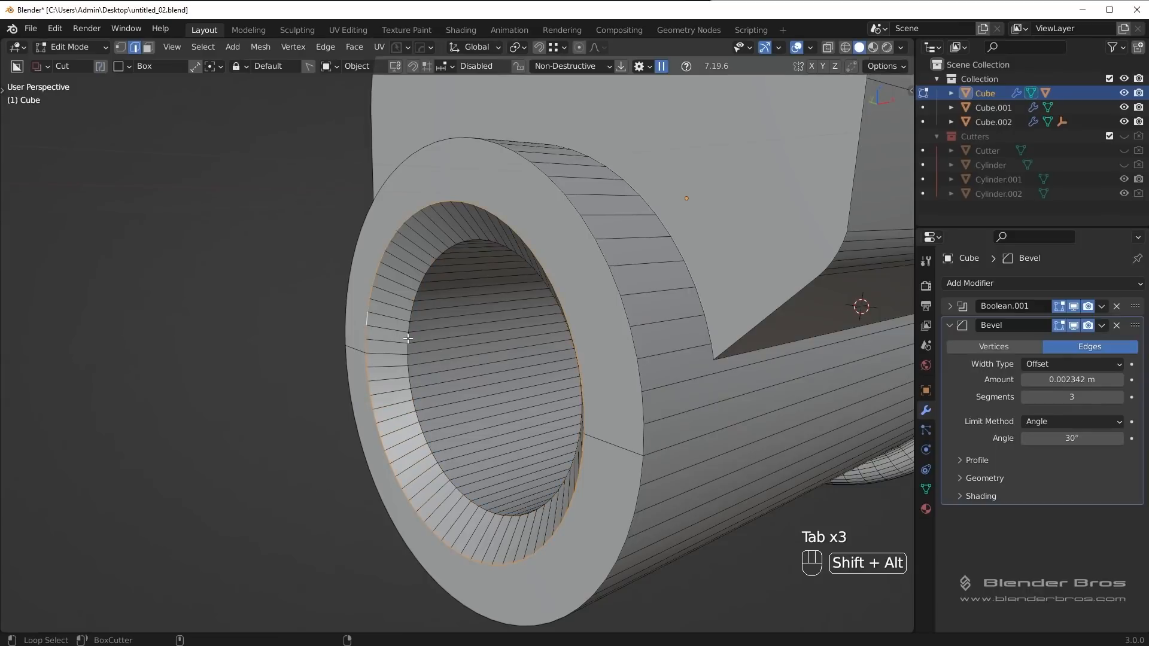
{"action": "left_click", "coordinate": [409, 339], "text": "alt+shift"}
{"action": "key", "text": "ctrl+b"}
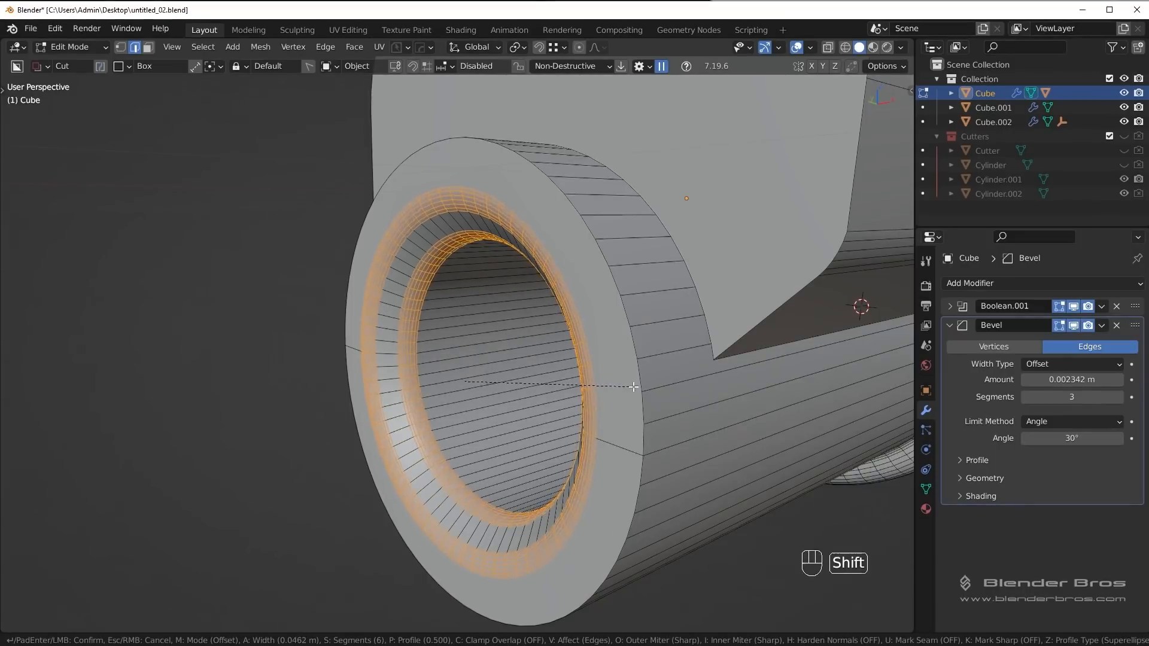
{"action": "left_click", "coordinate": [601, 374]}
{"action": "key", "text": "Tab"}
{"action": "scroll", "coordinate": [558, 321], "scroll_direction": "down", "scroll_amount": 5}
{"action": "middle_click_drag", "start_coordinate": [557, 319], "coordinate": [569, 404]}
{"action": "key", "text": "alt+a"}
Step: Round the outer rim edge of the main body's rear cylinder with a 6-segment bevel about 0.036 m wide and return to Object Mode
{"action": "scroll", "coordinate": [455, 461], "scroll_direction": "up", "scroll_amount": 5}
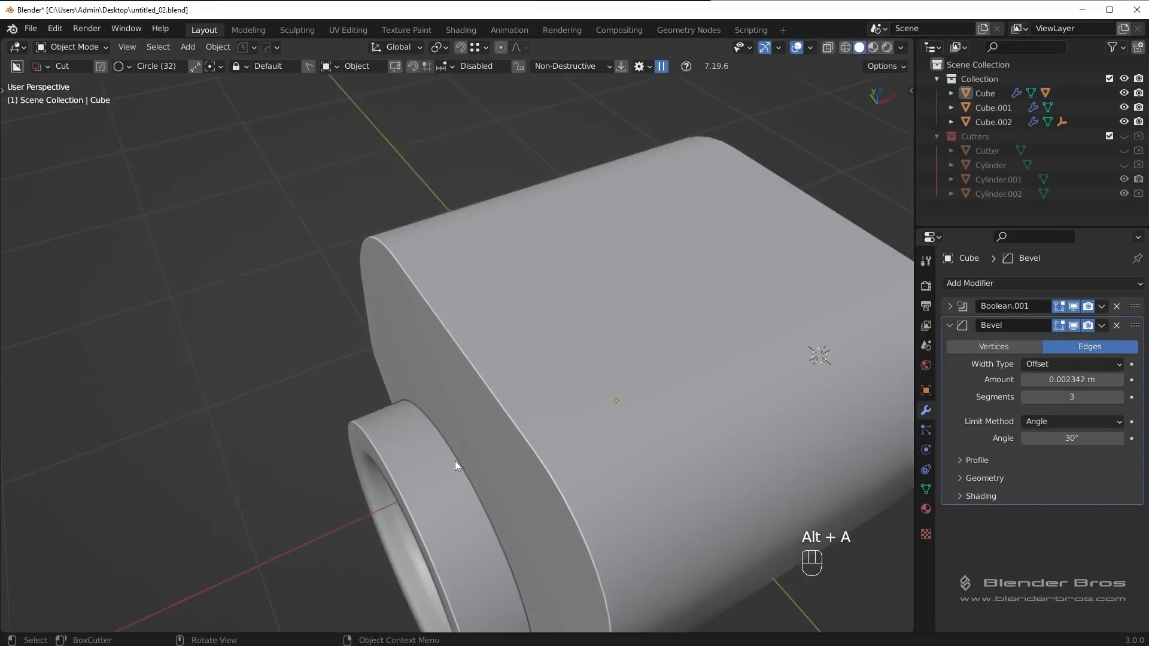
{"action": "mouse_move", "coordinate": [455, 461]}
{"action": "middle_mouse_down"}
{"action": "mouse_move", "coordinate": [538, 434]}
{"action": "mouse_move", "coordinate": [464, 458]}
{"action": "middle_mouse_up"}
{"action": "left_click", "coordinate": [488, 465]}
{"action": "key", "text": "Tab"}
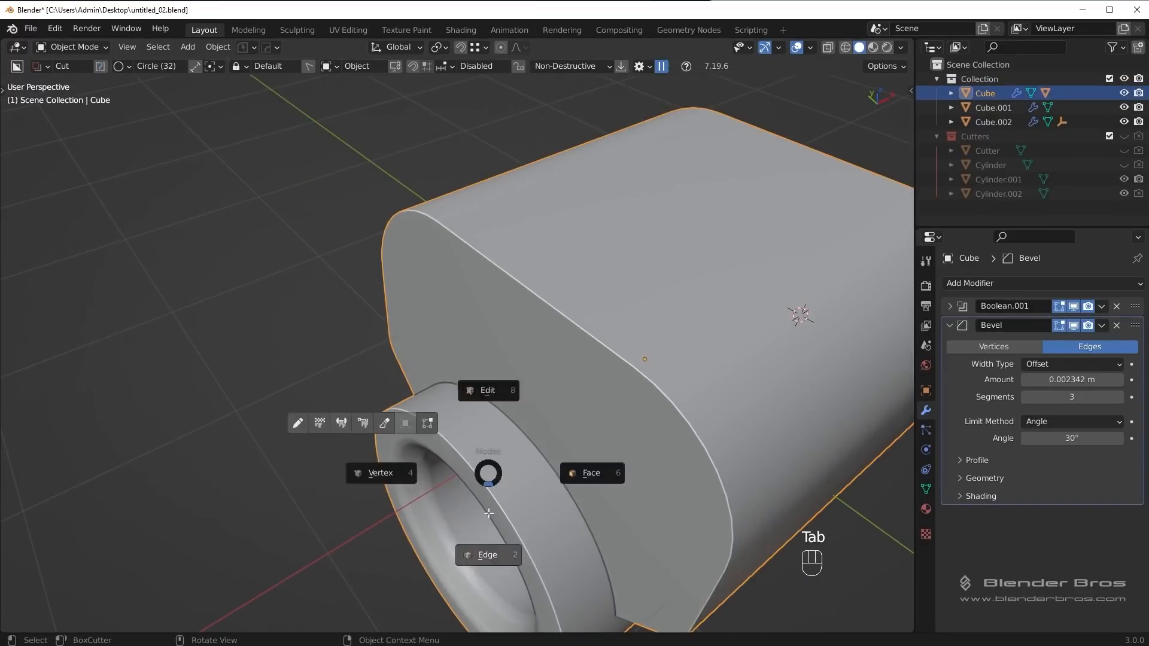
{"action": "left_click", "coordinate": [576, 464]}
{"action": "middle_click_drag", "start_coordinate": [575, 463], "coordinate": [626, 535]}
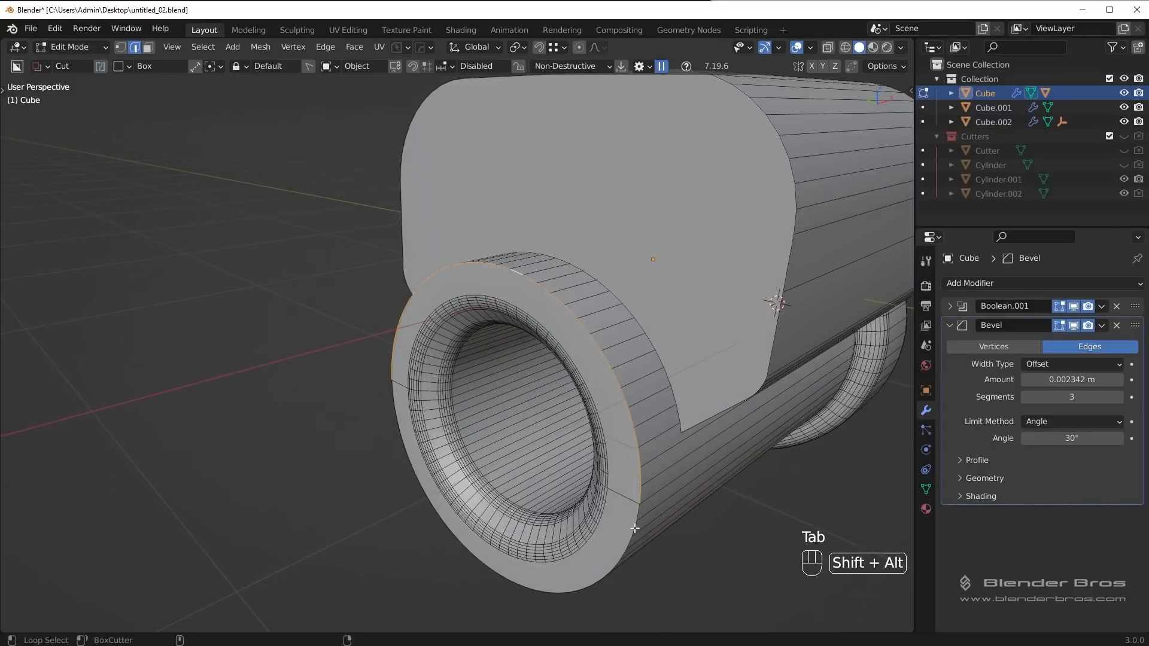
{"action": "key", "text": "ctrl+b"}
{"action": "left_click", "coordinate": [733, 527]}
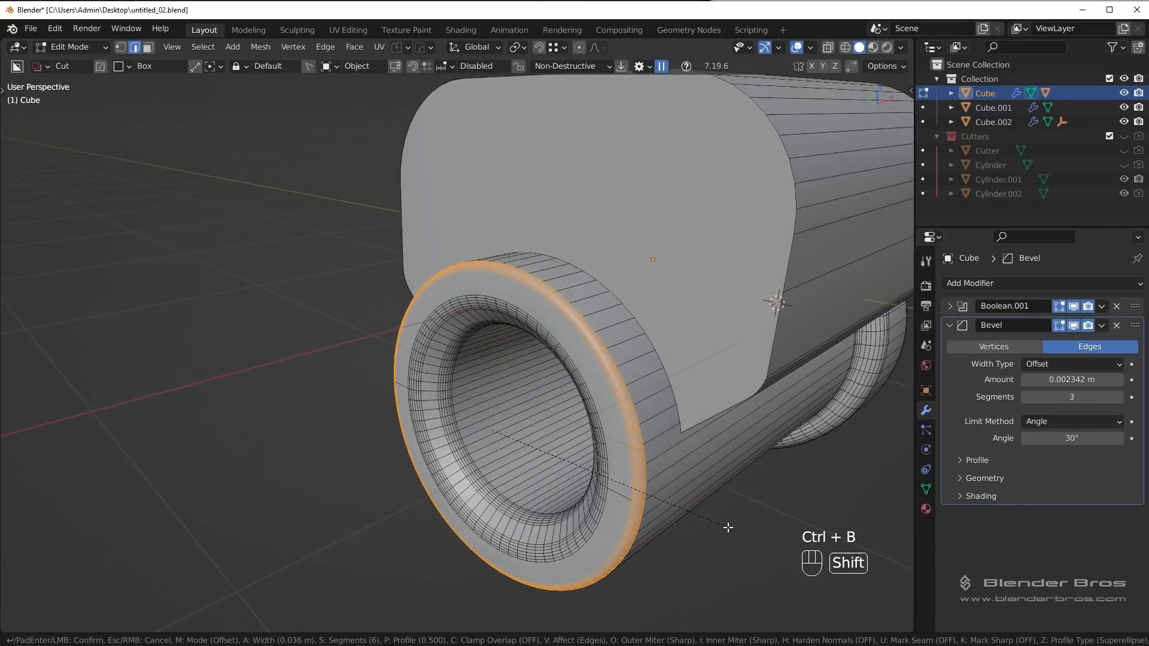
{"action": "key", "text": "Tab"}
Step: Deselect everything and save the Blender file
{"action": "middle_click_drag", "start_coordinate": [723, 411], "coordinate": [601, 346]}
{"action": "key", "text": "alt+a"}
{"action": "key", "text": "ctrl+s"}
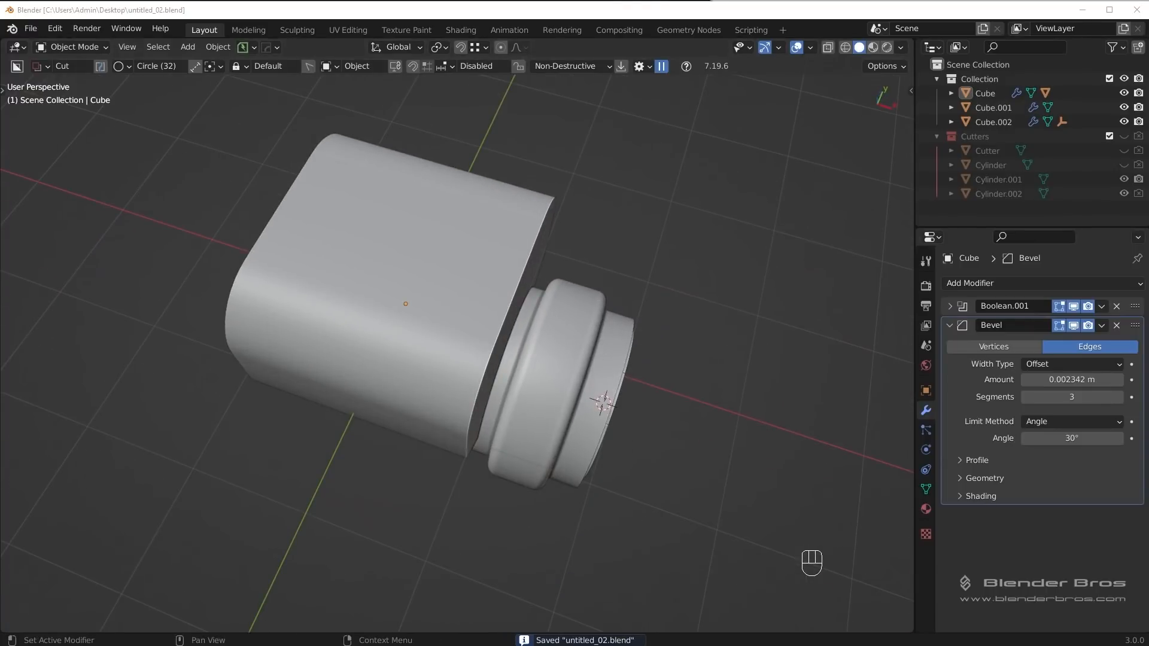
Step: Slice the main body's front end through the raised flange with a BoxCutter box drawn in top view, and deselect everything
{"action": "middle_click_drag", "start_coordinate": [737, 389], "coordinate": [719, 387]}
{"action": "key", "text": "KP_7"}
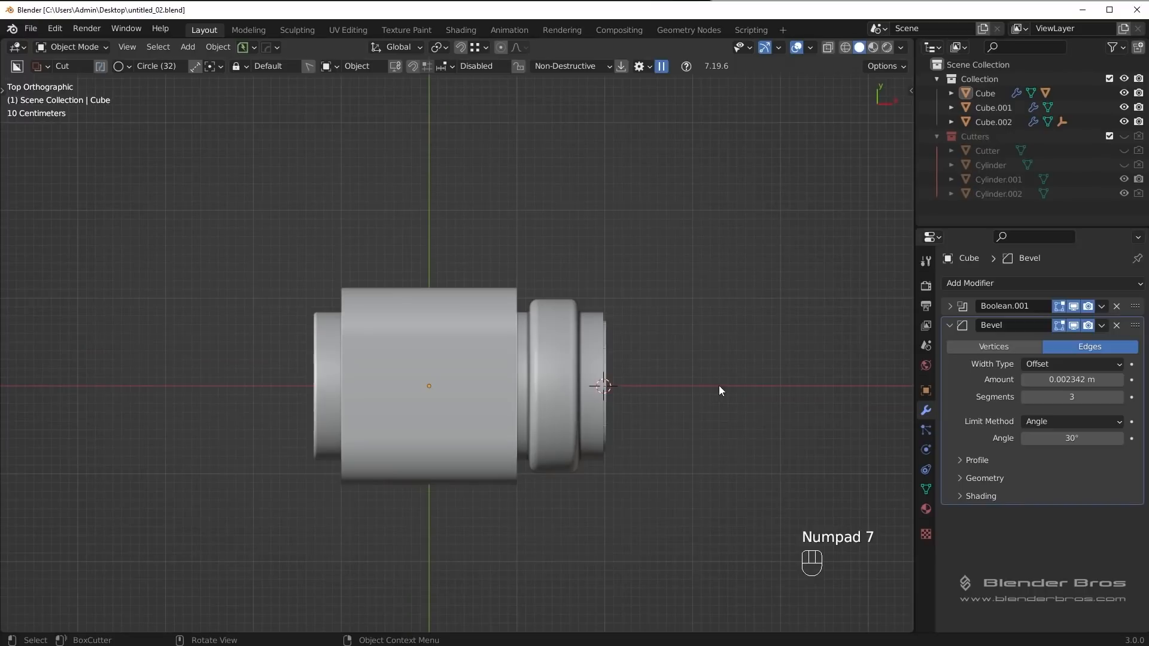
{"action": "left_click", "coordinate": [590, 346]}
{"action": "key", "text": "d"}
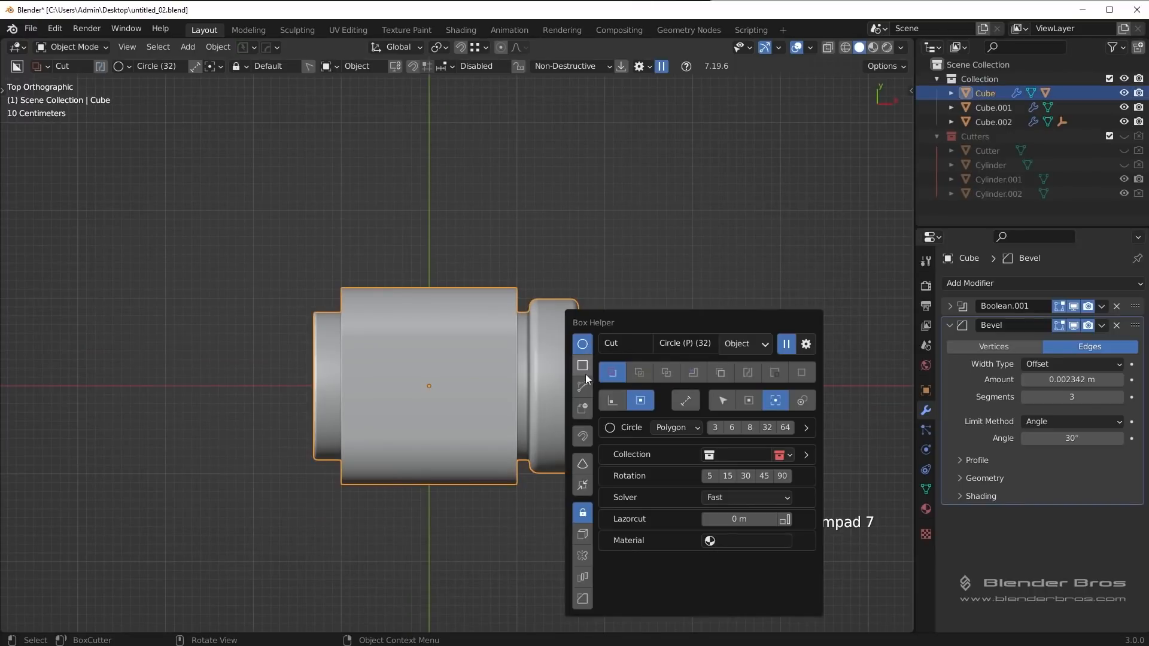
{"action": "left_click", "coordinate": [582, 366]}
{"action": "left_click_drag", "start_coordinate": [563, 287], "coordinate": [642, 452]}
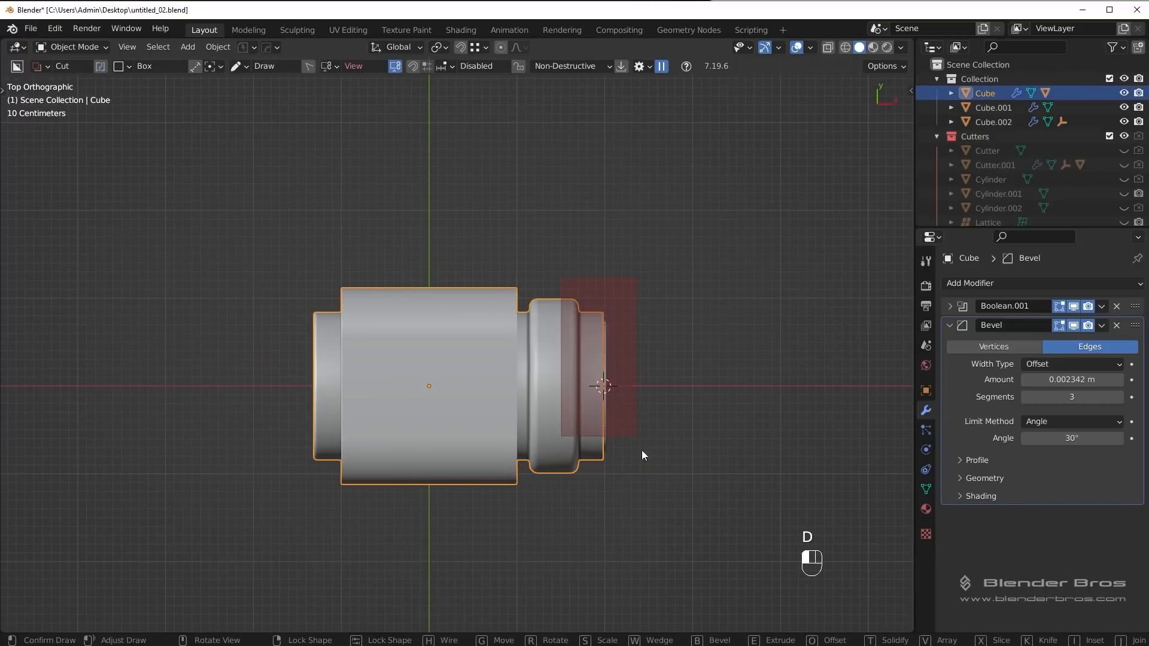
{"action": "mouse_move", "coordinate": [684, 522]}
{"action": "middle_mouse_down"}
{"action": "mouse_move", "coordinate": [658, 428]}
{"action": "mouse_move", "coordinate": [652, 481]}
{"action": "middle_mouse_up"}
{"action": "key", "text": "x"}
{"action": "left_click_drag", "start_coordinate": [652, 481], "coordinate": [654, 503]}
{"action": "key", "text": "alt+a"}
Step: Bevel the perimeter edges of the block's end face next to the flange with 6 segments, about 0.013 m wide, in Edit Mode
{"action": "middle_click_drag", "start_coordinate": [651, 403], "coordinate": [505, 392]}
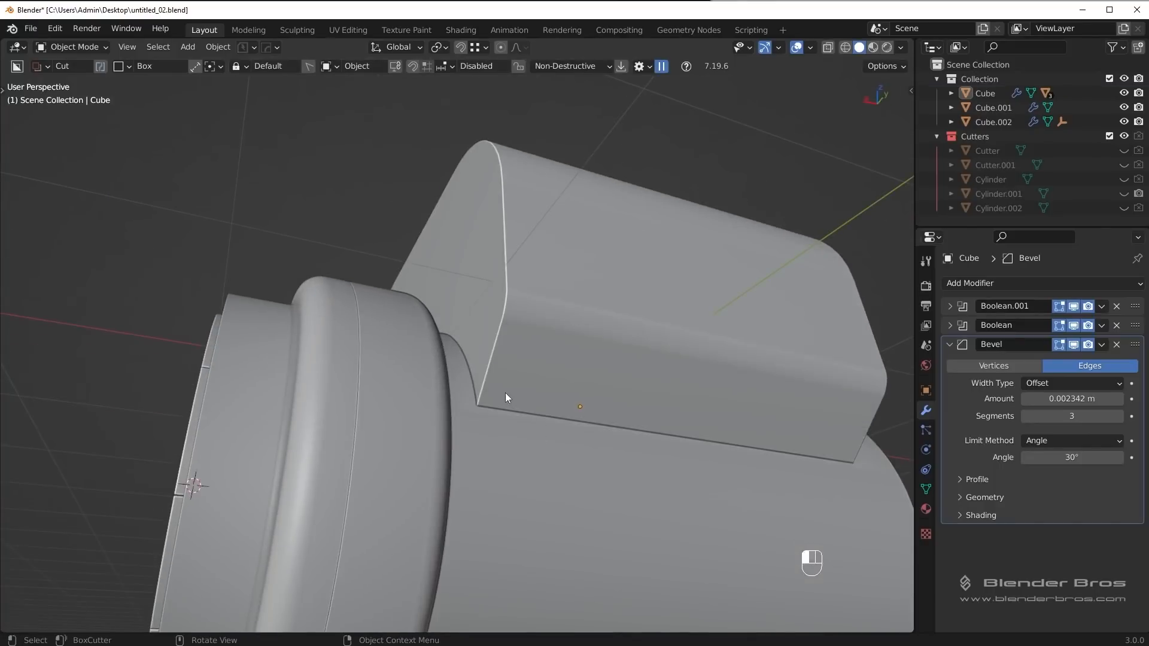
{"action": "left_click", "coordinate": [505, 392]}
{"action": "scroll", "coordinate": [505, 393], "scroll_direction": "up", "scroll_amount": 4}
{"action": "scroll", "coordinate": [505, 393], "scroll_direction": "down", "scroll_amount": 3}
{"action": "key", "text": "Tab"}
{"action": "scroll", "coordinate": [509, 380], "scroll_direction": "down", "scroll_amount": 1}
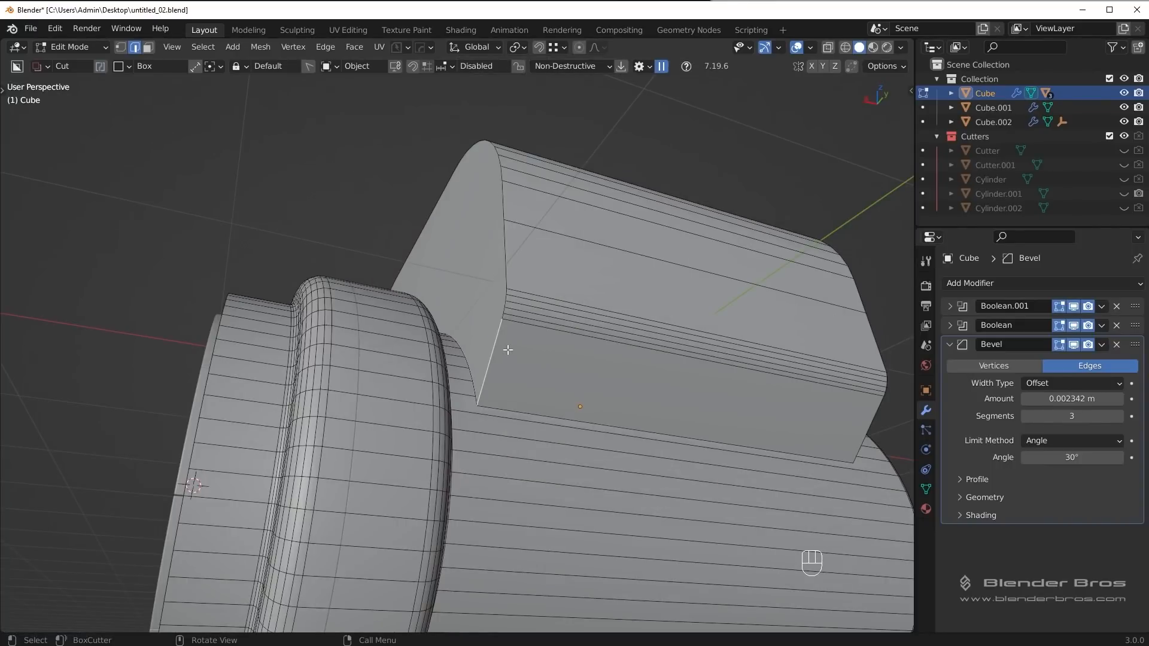
{"action": "middle_click_drag", "start_coordinate": [527, 312], "coordinate": [574, 437]}
{"action": "left_click", "coordinate": [585, 403], "text": "ctrl"}
{"action": "scroll", "coordinate": [445, 506], "scroll_direction": "up", "scroll_amount": 5}
{"action": "key", "text": "ctrl+b"}
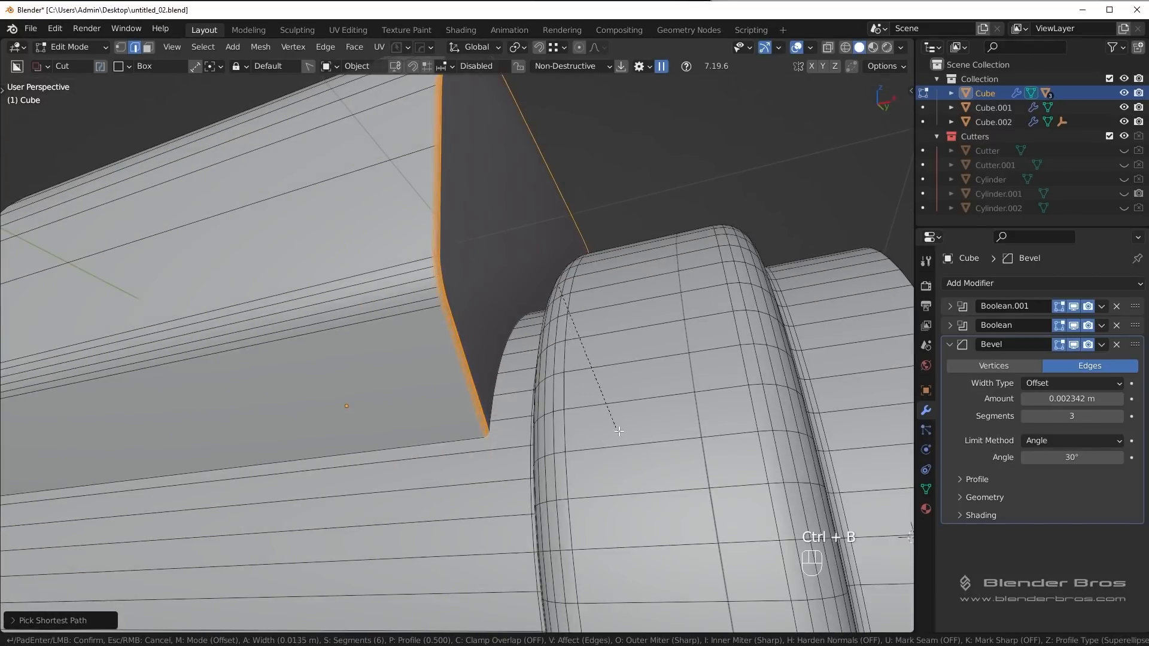
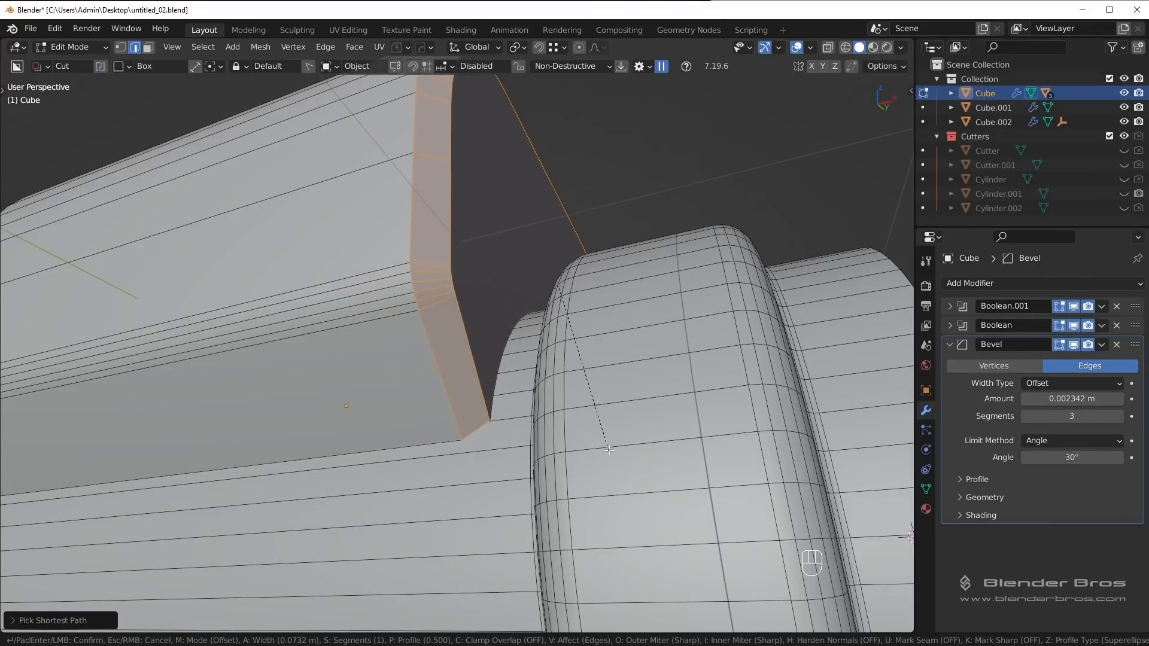
{"action": "key", "text": "Escape"}
{"action": "scroll", "coordinate": [531, 404], "scroll_direction": "down", "scroll_amount": 8}
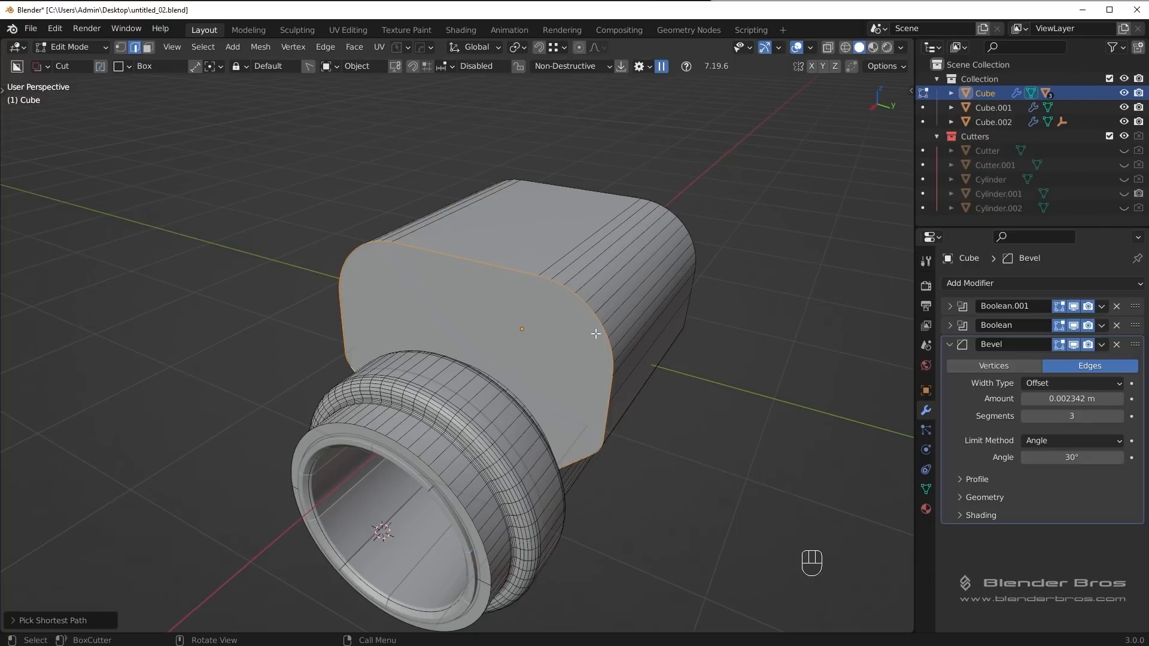
{"action": "middle_click_drag", "start_coordinate": [96, 497], "coordinate": [594, 350]}
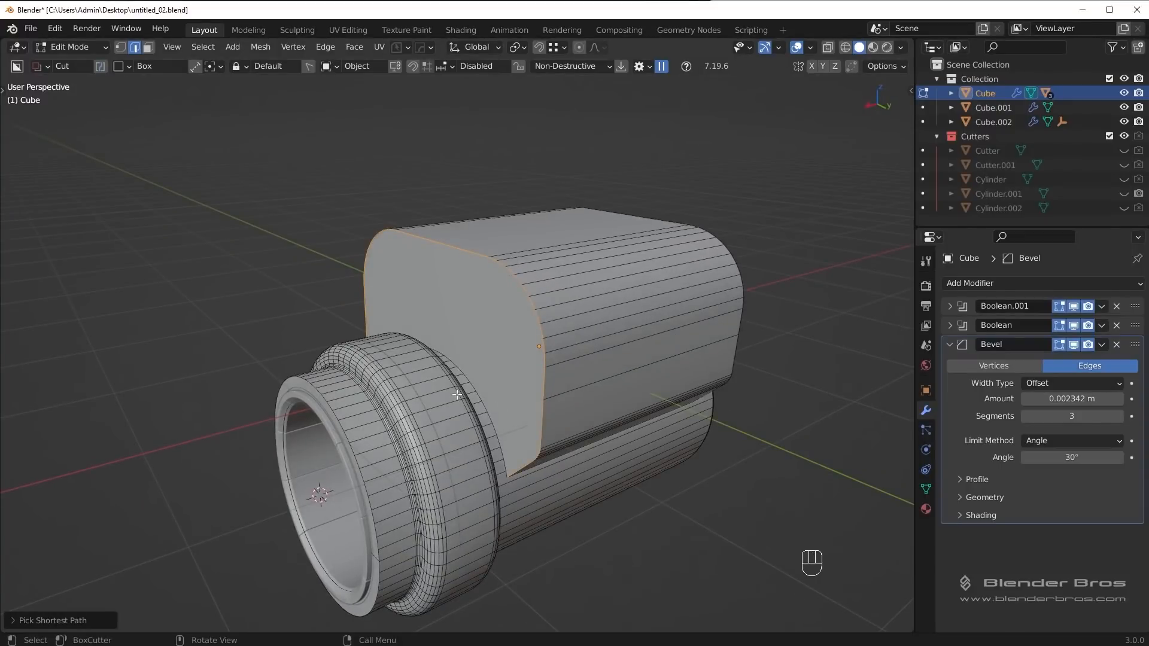
{"action": "middle_click_drag", "start_coordinate": [609, 513], "coordinate": [538, 392]}
{"action": "scroll", "coordinate": [610, 451], "scroll_direction": "up", "scroll_amount": 5}
{"action": "scroll", "coordinate": [613, 451], "scroll_direction": "up", "scroll_amount": 3}
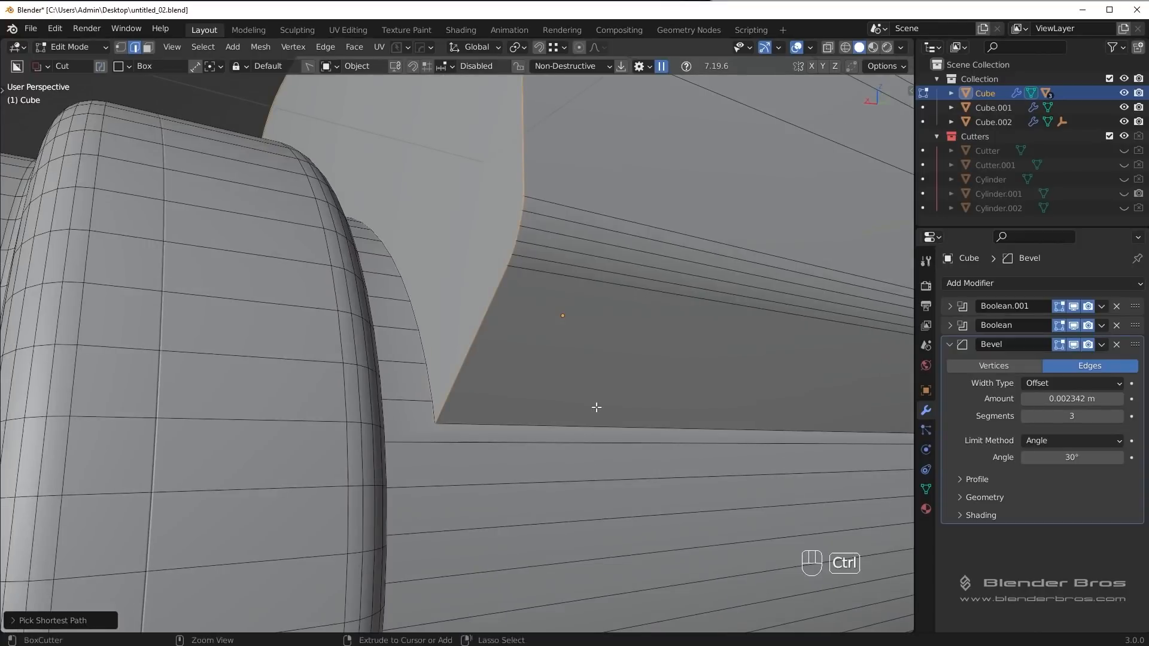
{"action": "key", "text": "ctrl+b"}
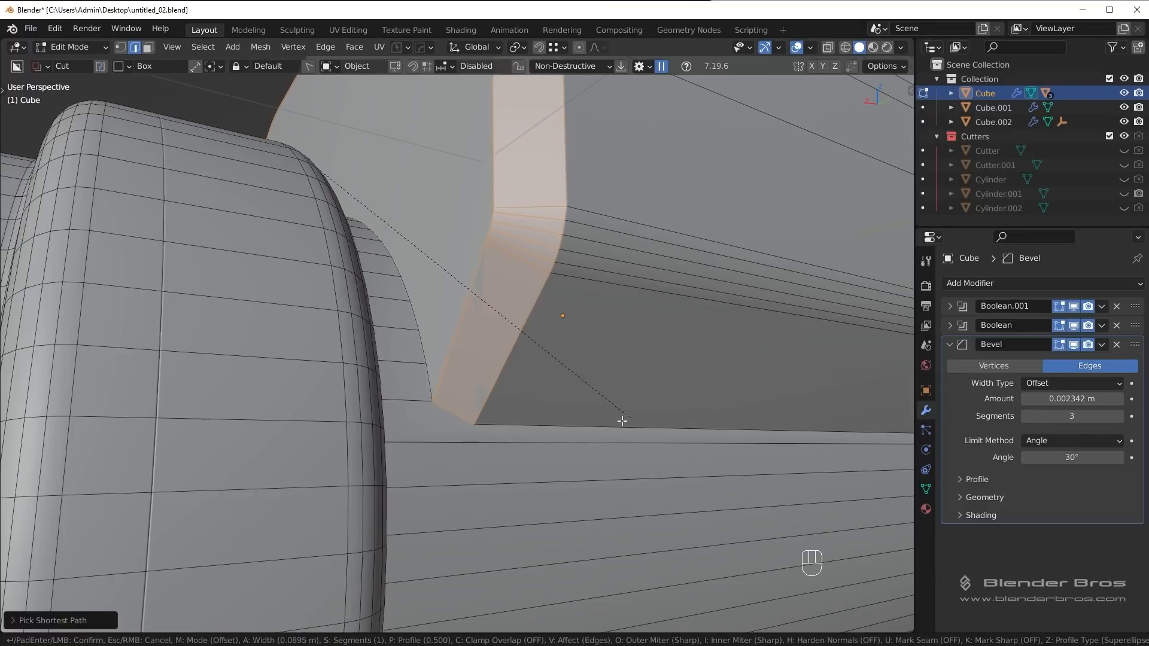
{"action": "key", "text": "Escape"}
Step: Dissolve the short cylinder edges that meet the block's lower front corners on both sides
{"action": "key", "text": "Tab"}
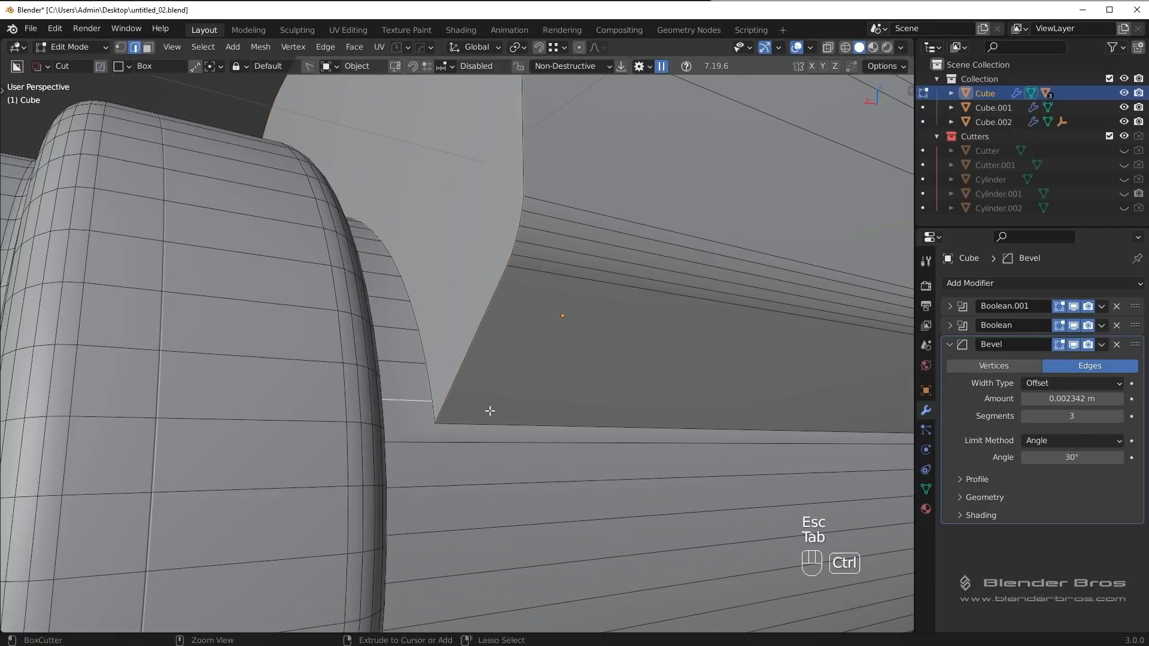
{"action": "key", "text": "ctrl+x"}
{"action": "middle_click_drag", "start_coordinate": [490, 411], "coordinate": [547, 418]}
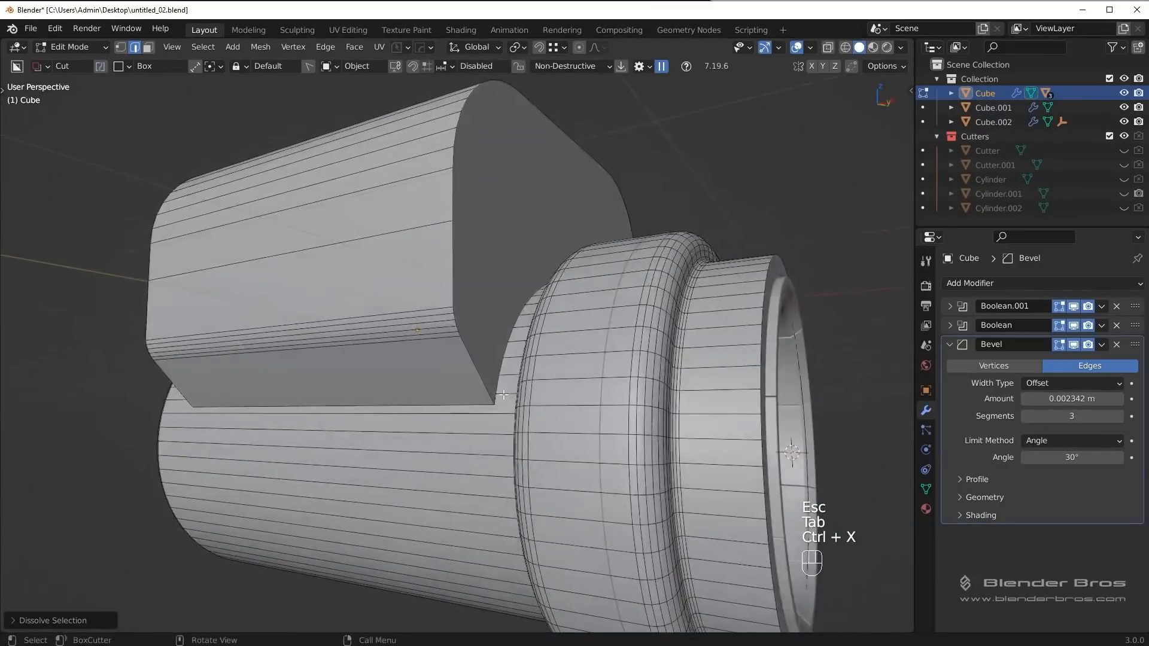
{"action": "key", "text": "ctrl+x"}
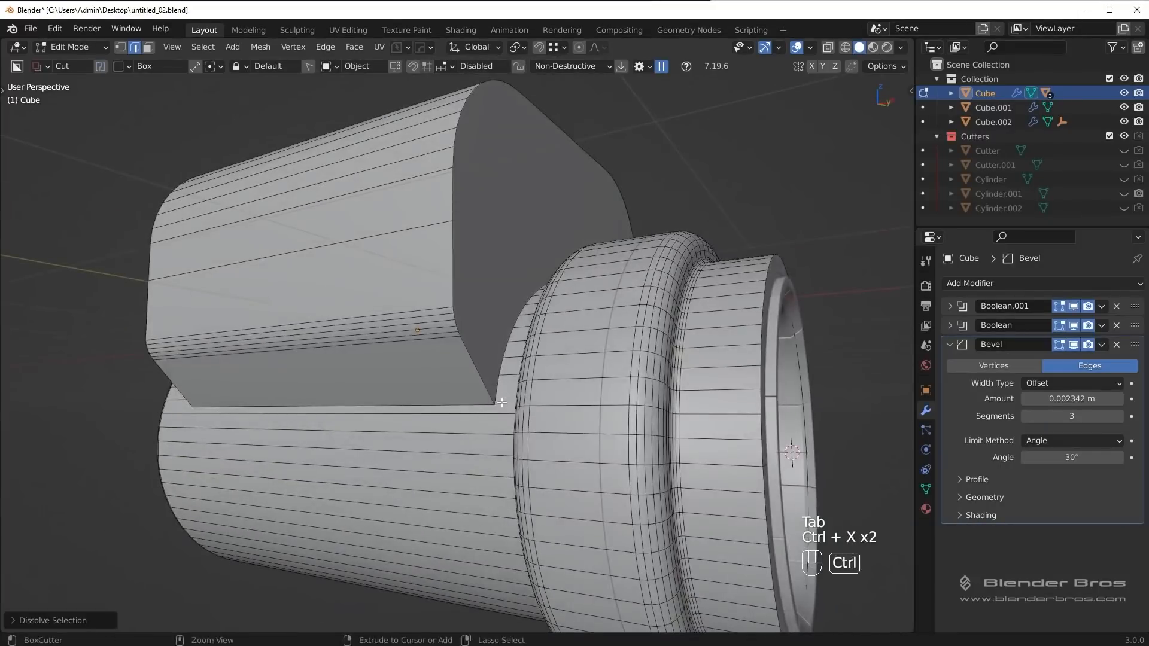
Step: Bevel the outline edges of the block's front face with one segment, about 0.08 m wide
{"action": "left_click", "coordinate": [478, 389]}
{"action": "left_click", "coordinate": [456, 247], "text": "ctrl"}
{"action": "middle_click_drag", "start_coordinate": [456, 247], "coordinate": [519, 335]}
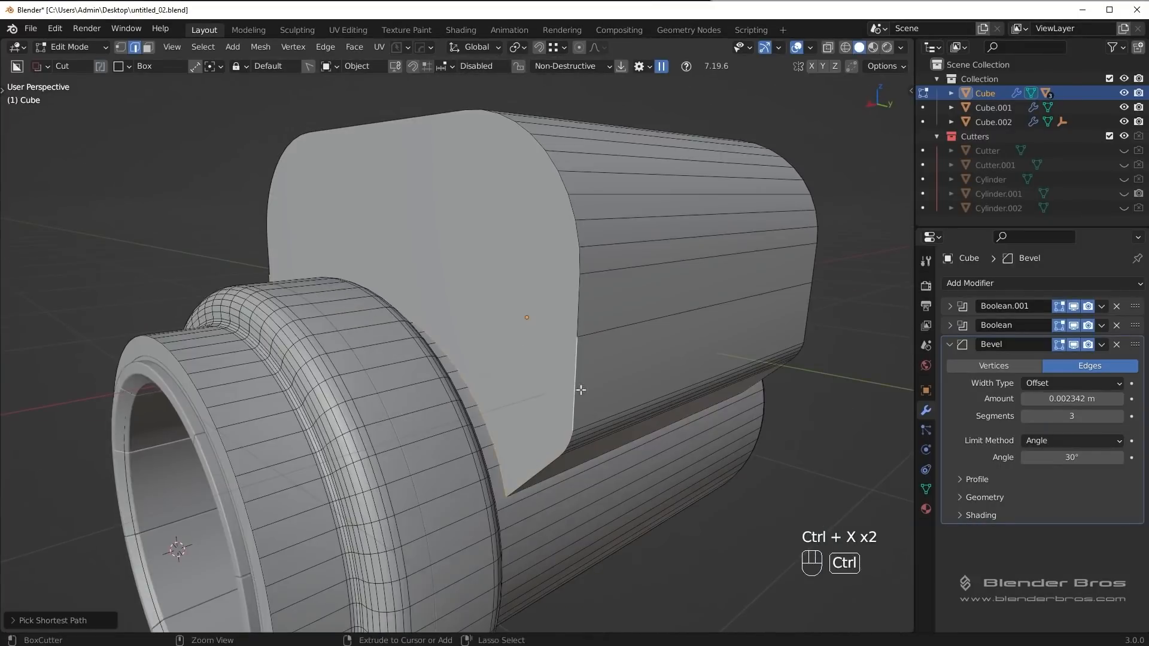
{"action": "key", "text": "ctrl+z"}
{"action": "scroll", "coordinate": [608, 495], "scroll_direction": "up", "scroll_amount": 5}
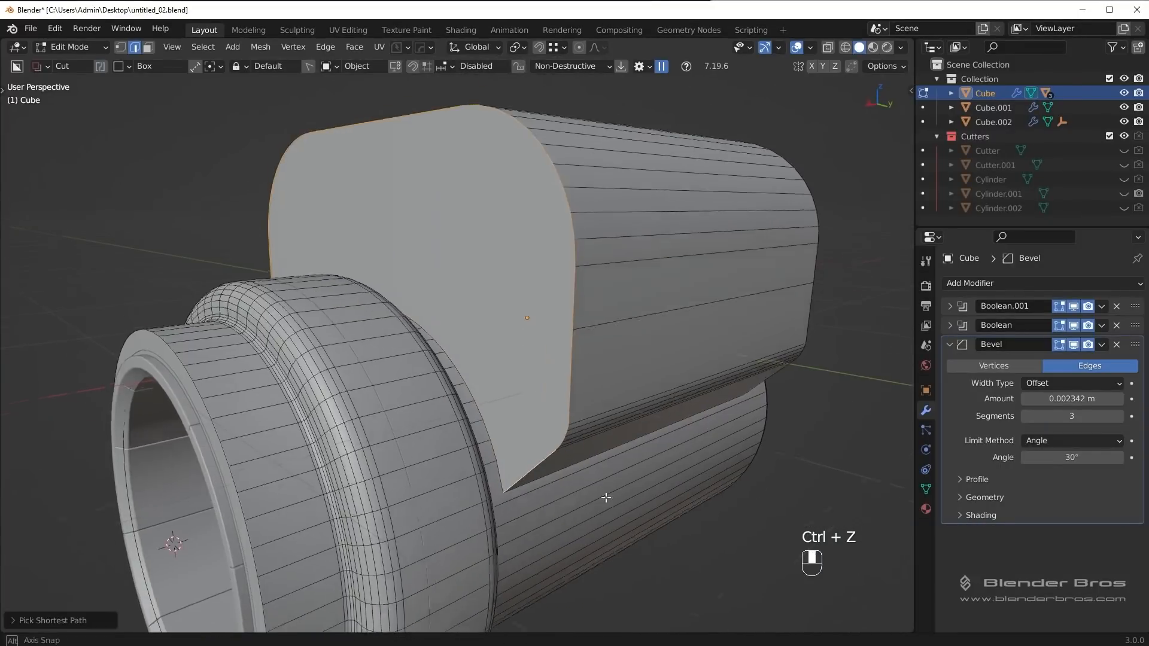
{"action": "key", "text": "ctrl+b"}
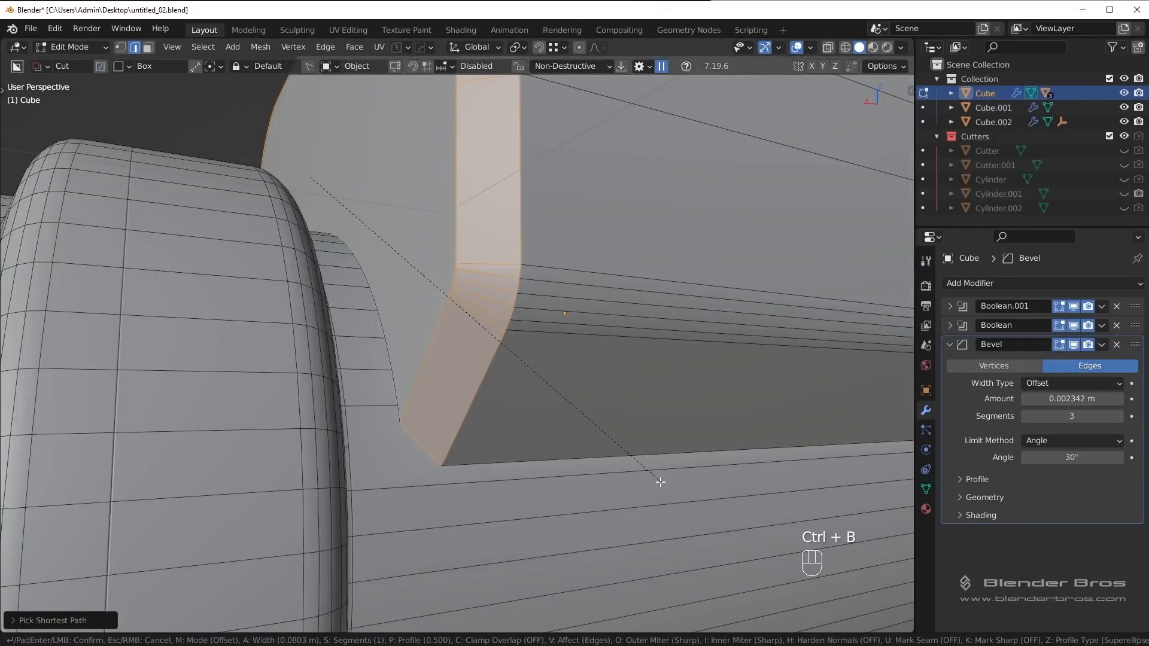
{"action": "left_click", "coordinate": [661, 481]}
Step: Examine the new chamfer in Object Mode, especially where it meets the cylinder at the block's lower front corner
{"action": "key", "text": "Tab"}
{"action": "left_click", "coordinate": [518, 413]}
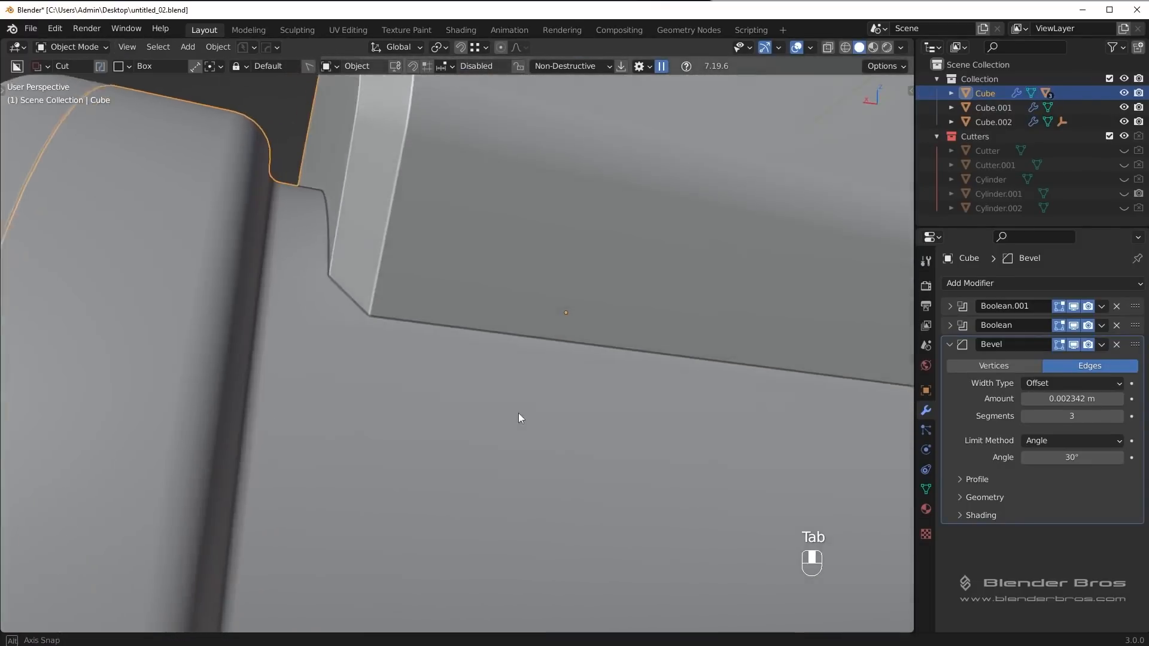
{"action": "middle_click_drag", "start_coordinate": [519, 414], "coordinate": [473, 412]}
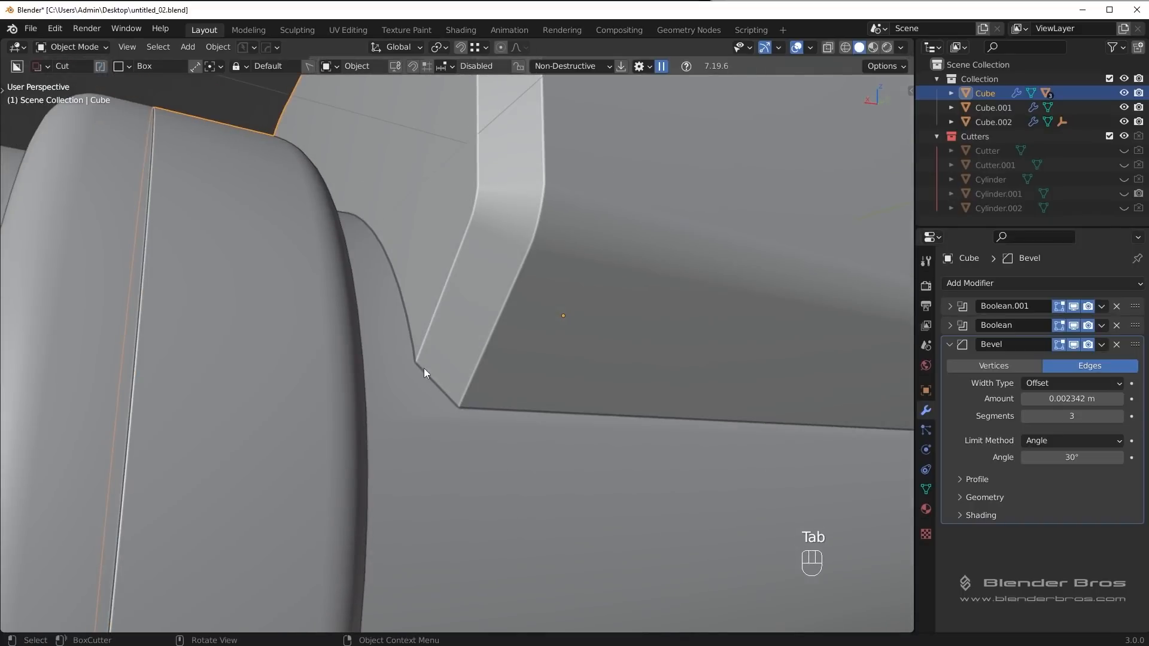
{"action": "middle_click_drag", "start_coordinate": [426, 368], "coordinate": [427, 410]}
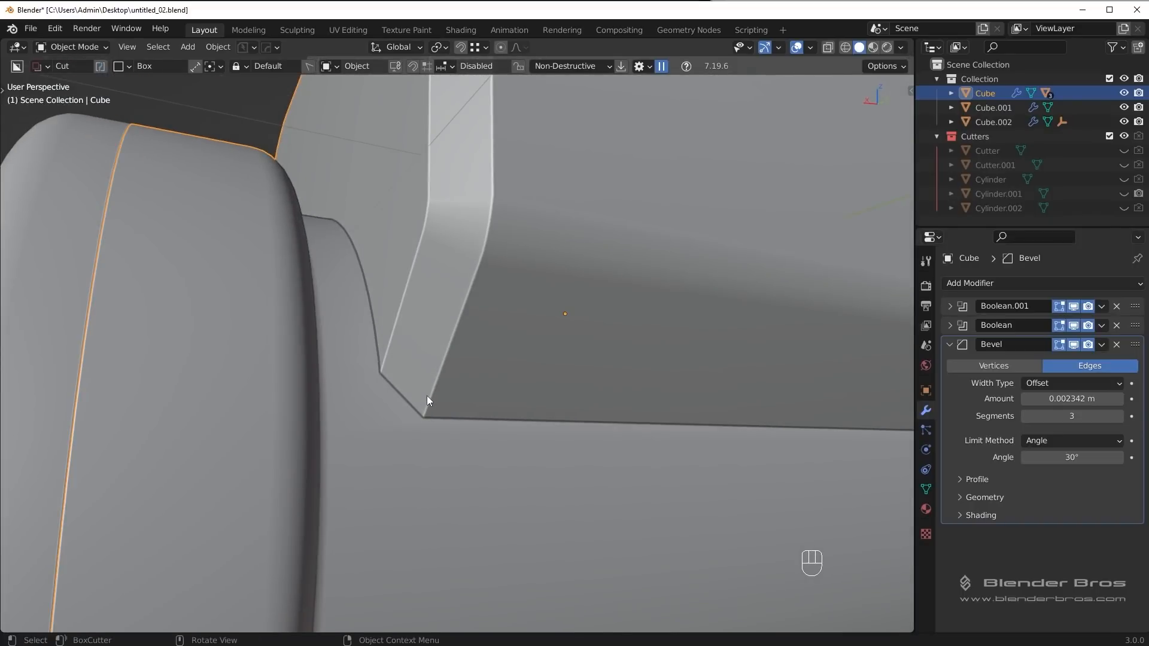
{"action": "scroll", "coordinate": [426, 396], "scroll_direction": "down", "scroll_amount": 10}
{"action": "middle_click_drag", "start_coordinate": [470, 318], "coordinate": [437, 344]}
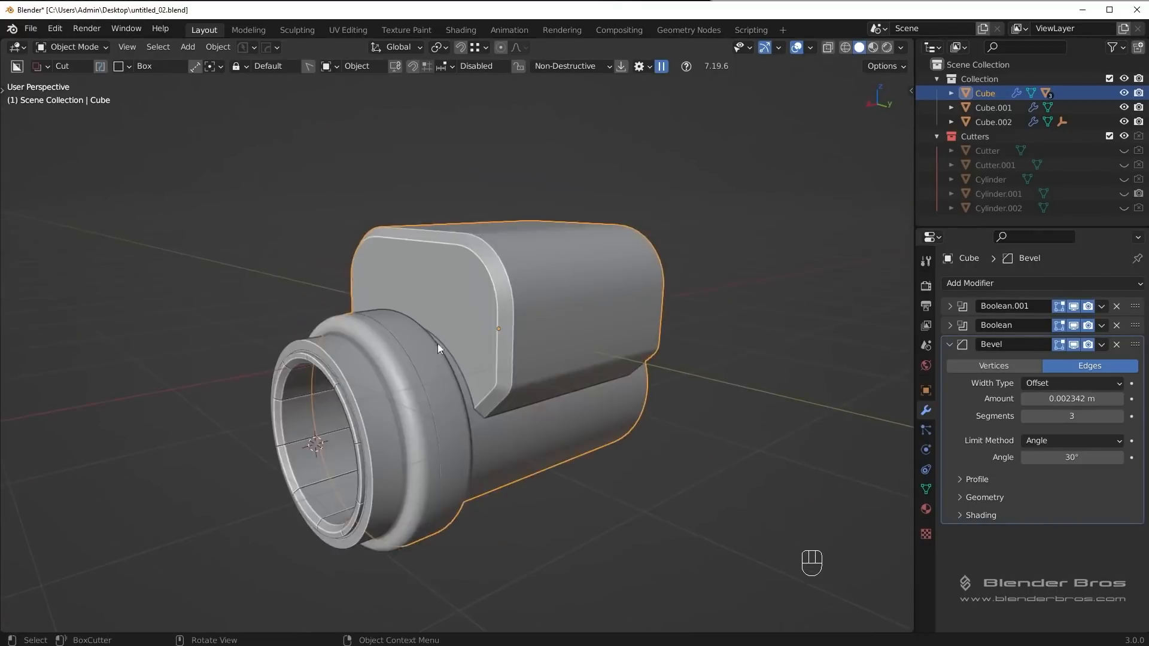
{"action": "scroll", "coordinate": [492, 361], "scroll_direction": "up", "scroll_amount": 8}
Step: Select the inner and outer edge loops of the front chamfer and round them with a multi-segment bevel about 0.018 m wide
{"action": "key", "text": "Tab"}
{"action": "middle_click_drag", "start_coordinate": [347, 333], "coordinate": [427, 423]}
{"action": "scroll", "coordinate": [380, 367], "scroll_direction": "down", "scroll_amount": 3}
{"action": "scroll", "coordinate": [441, 383], "scroll_direction": "down", "scroll_amount": 5}
{"action": "middle_click_drag", "start_coordinate": [442, 383], "coordinate": [483, 461]}
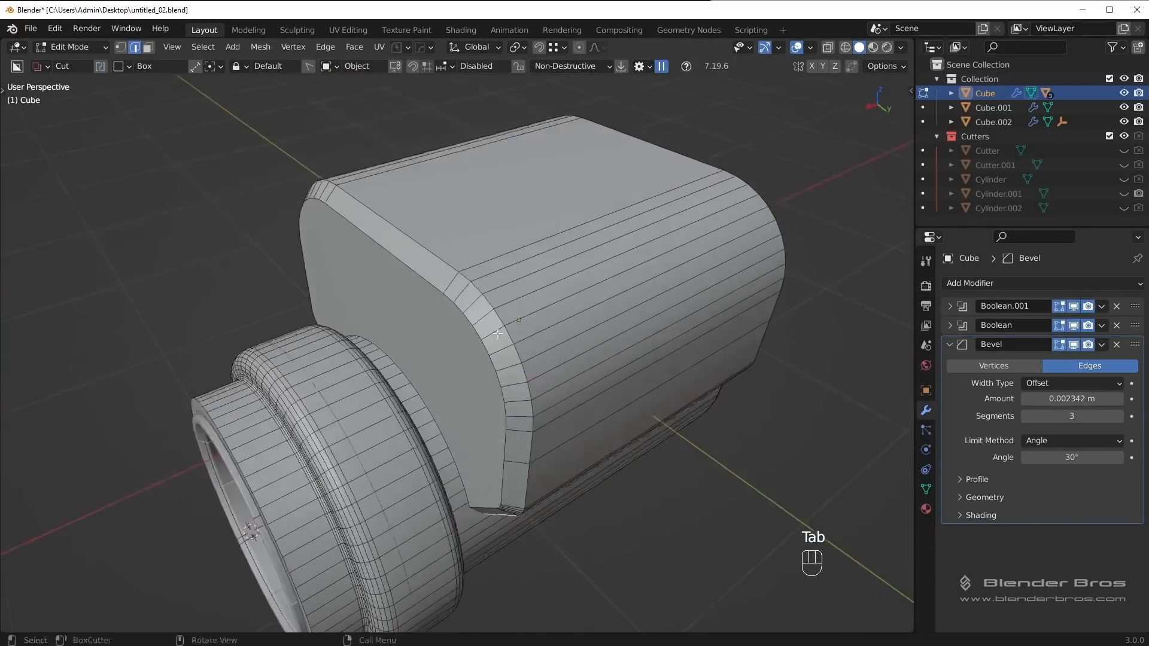
{"action": "left_click", "coordinate": [392, 230], "text": "ctrl"}
{"action": "middle_click_drag", "start_coordinate": [383, 313], "coordinate": [519, 287]}
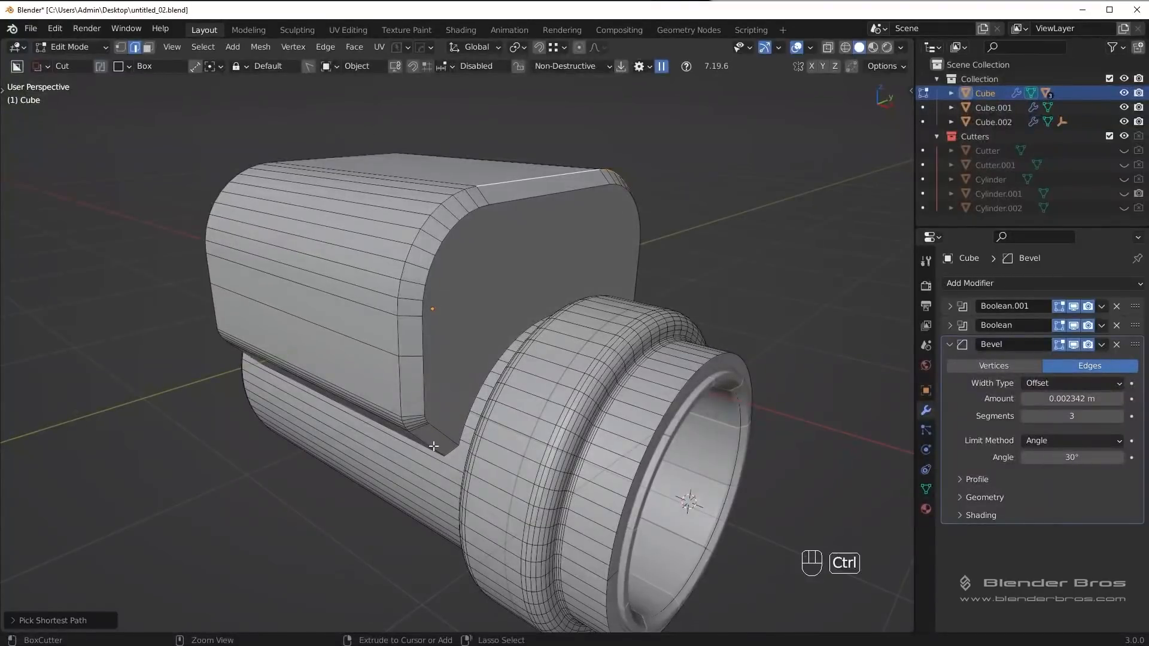
{"action": "middle_click_drag", "start_coordinate": [434, 447], "coordinate": [473, 411]}
{"action": "scroll", "coordinate": [472, 411], "scroll_direction": "up", "scroll_amount": 2}
{"action": "left_click", "coordinate": [472, 411], "text": "shift"}
{"action": "middle_click_drag", "start_coordinate": [599, 353], "coordinate": [462, 402]}
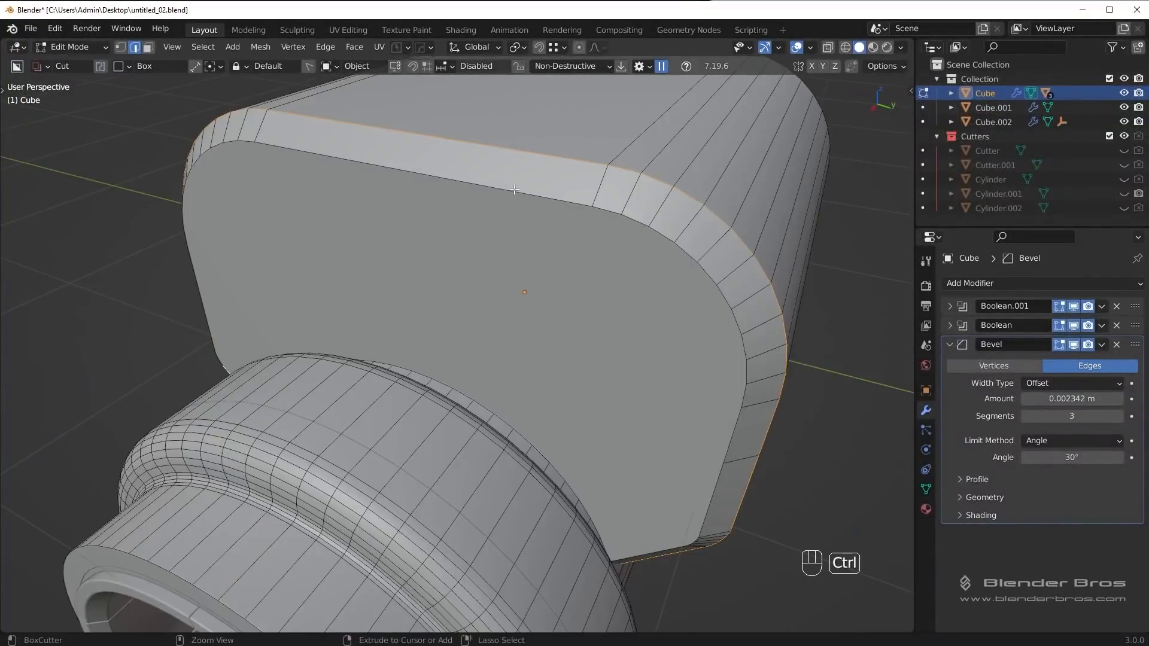
{"action": "left_click", "coordinate": [515, 190], "text": "ctrl"}
{"action": "middle_click_drag", "start_coordinate": [648, 560], "coordinate": [706, 533]}
{"action": "key", "text": "ctrl+b"}
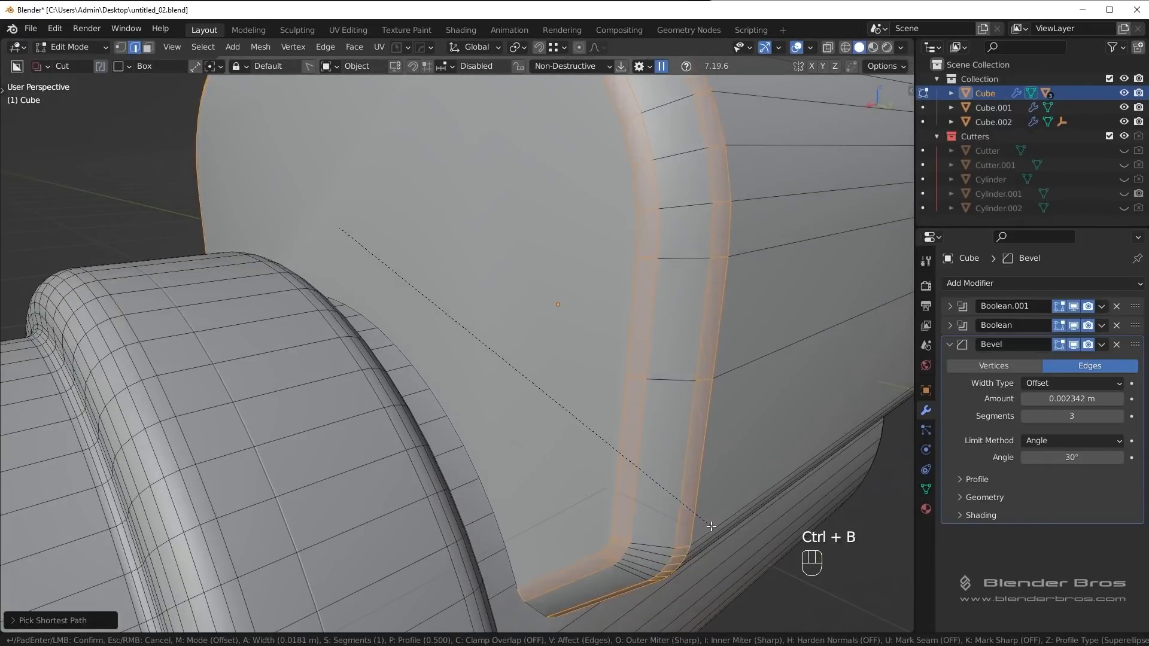
{"action": "scroll", "coordinate": [711, 526], "scroll_direction": "up", "scroll_amount": 3}
{"action": "left_click", "coordinate": [712, 526]}
Step: Select the long n-gon face between the collar and the block's lower corner and examine its shape
{"action": "key", "text": "Tab"}
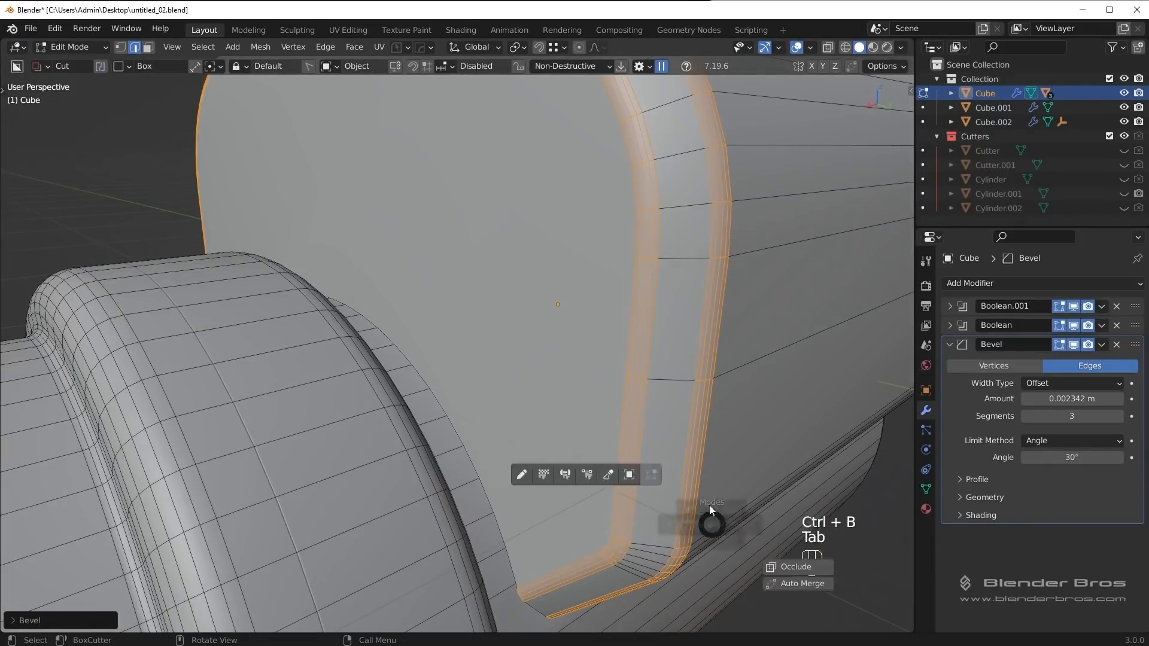
{"action": "middle_click_drag", "start_coordinate": [709, 505], "coordinate": [352, 509]}
{"action": "key", "text": "alt+a"}
{"action": "scroll", "coordinate": [555, 452], "scroll_direction": "up", "scroll_amount": 5}
{"action": "left_click", "coordinate": [429, 501]}
{"action": "key", "text": "Tab"}
{"action": "middle_click_drag", "start_coordinate": [436, 483], "coordinate": [499, 403], "text": "shift"}
{"action": "scroll", "coordinate": [491, 445], "scroll_direction": "up", "scroll_amount": 1}
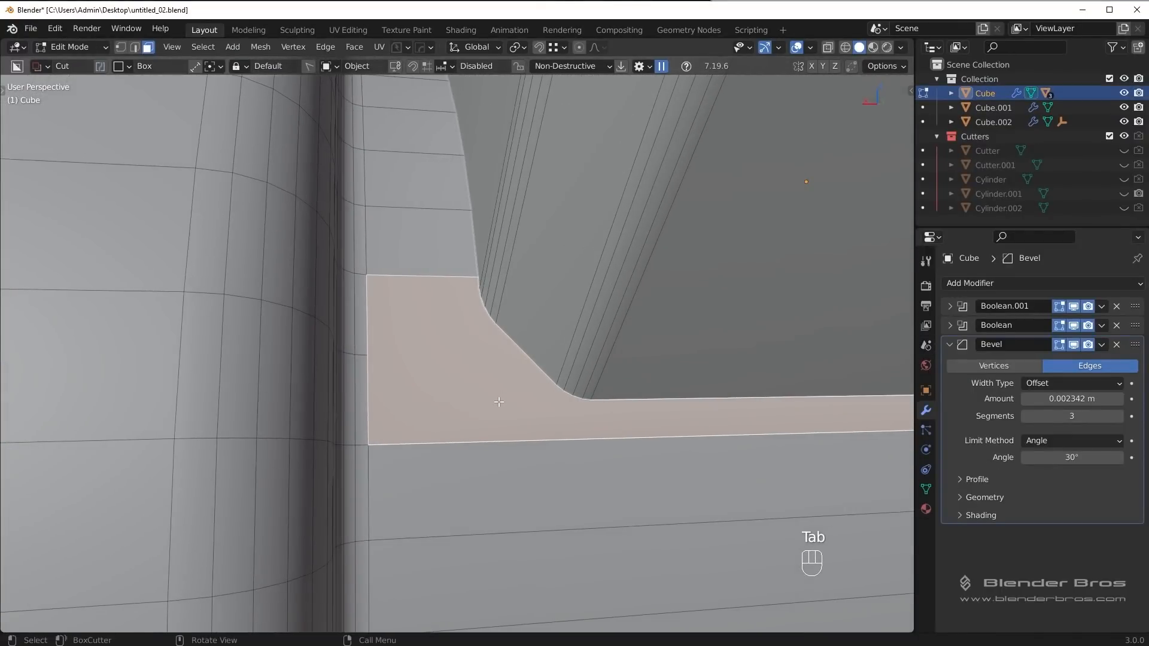
{"action": "scroll", "coordinate": [409, 349], "scroll_direction": "down", "scroll_amount": 4}
Step: Switch the viewport lighting to MatCap and check the surface shading around the block's lower front corner
{"action": "key", "text": "Tab"}
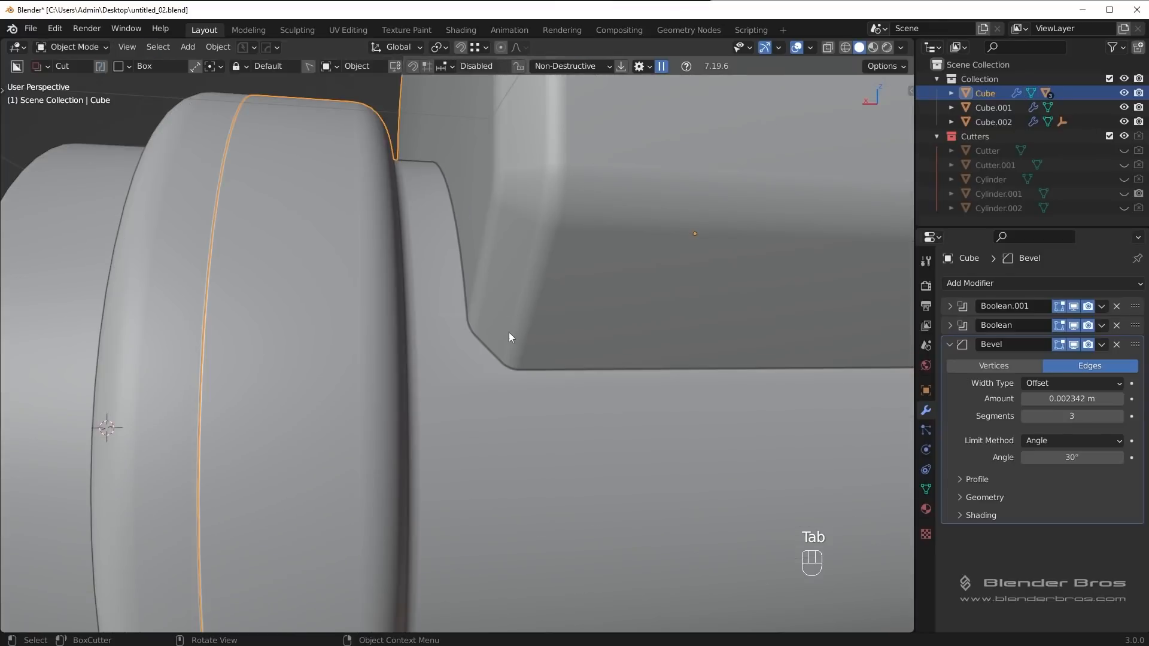
{"action": "middle_click_drag", "start_coordinate": [505, 334], "coordinate": [494, 307]}
{"action": "left_click", "coordinate": [901, 47]}
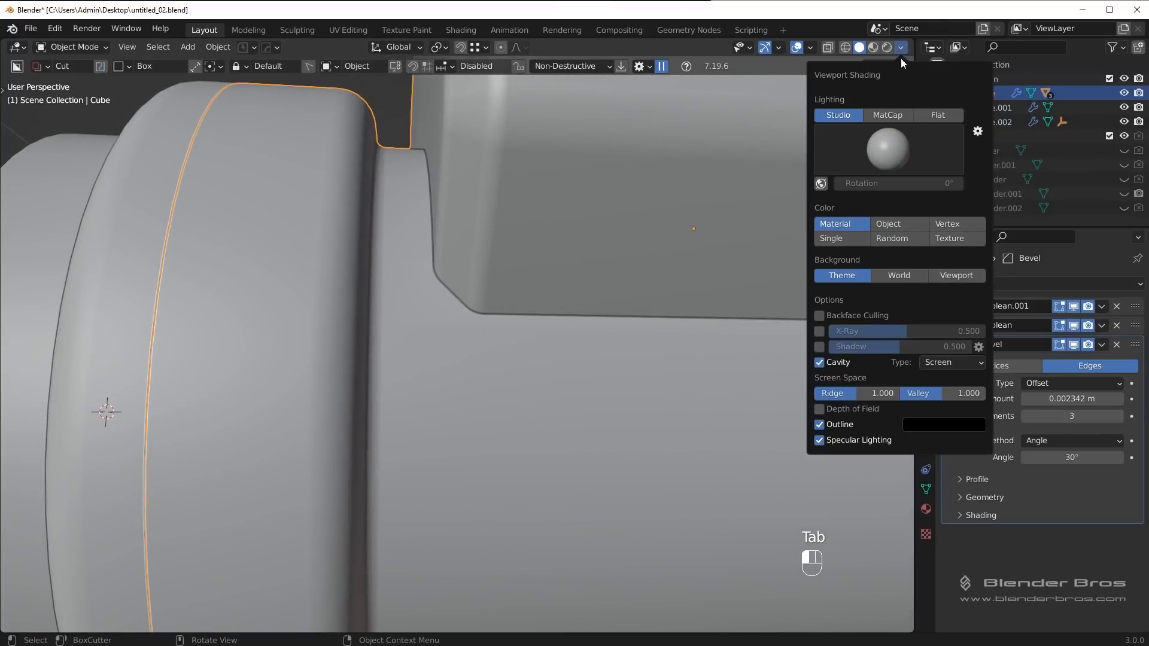
{"action": "left_click", "coordinate": [893, 113]}
{"action": "middle_click_drag", "start_coordinate": [668, 185], "coordinate": [521, 317]}
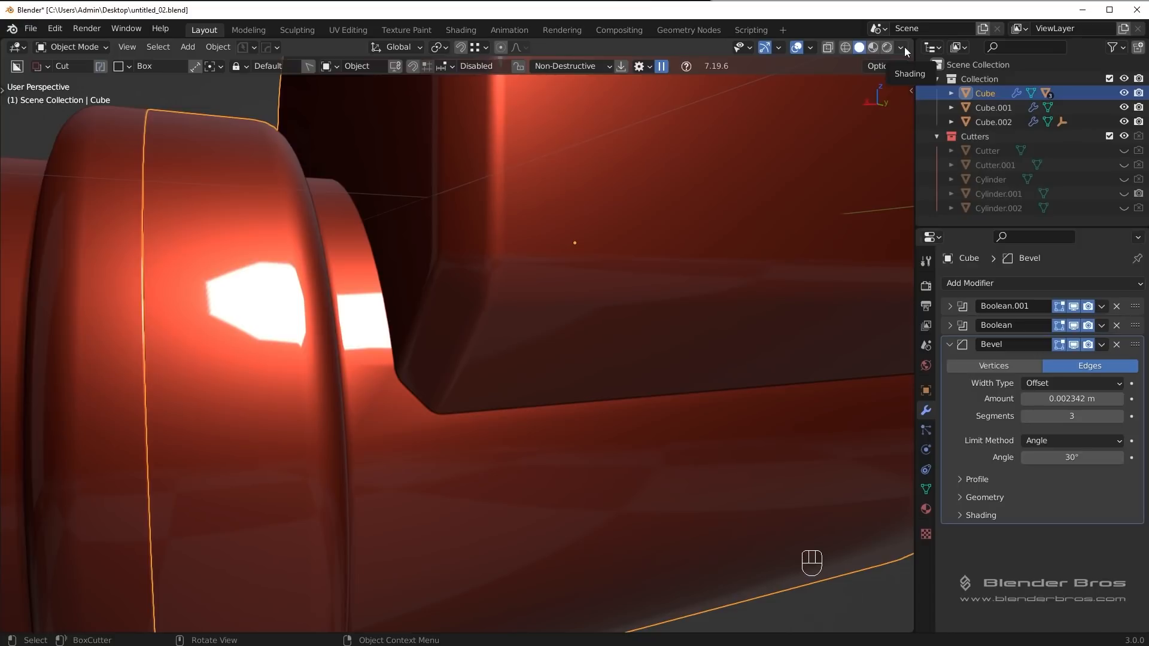
{"action": "left_click", "coordinate": [901, 47]}
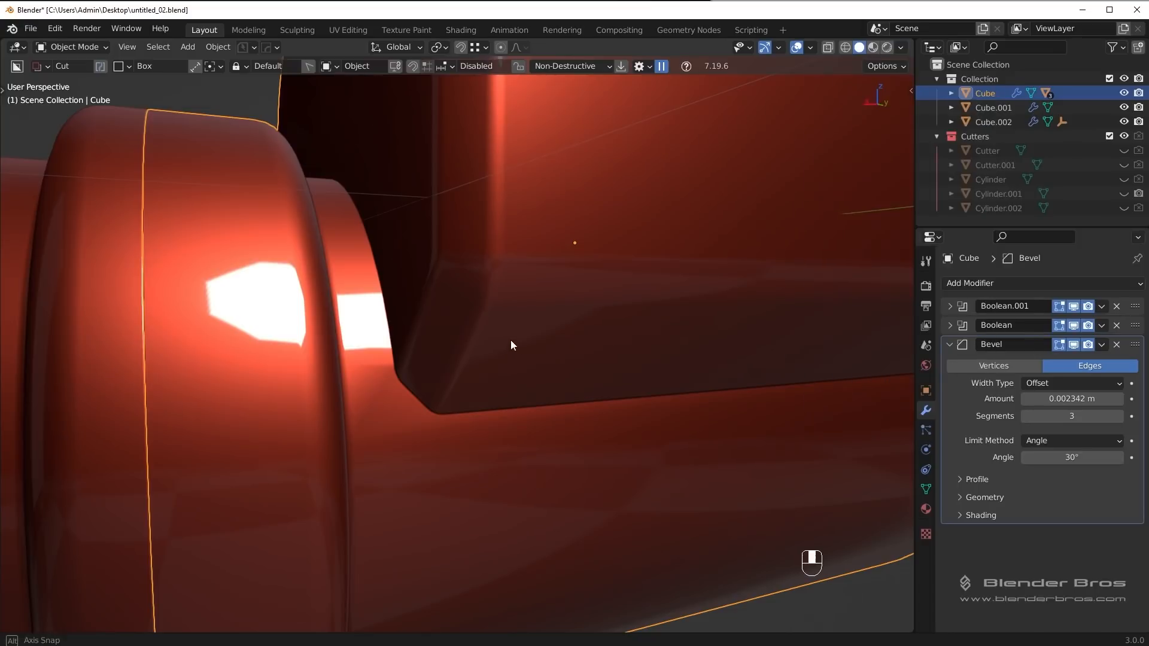
{"action": "mouse_move", "coordinate": [511, 339]}
{"action": "middle_mouse_down"}
{"action": "mouse_move", "coordinate": [425, 338]}
{"action": "mouse_move", "coordinate": [398, 353]}
{"action": "mouse_move", "coordinate": [478, 336]}
{"action": "mouse_move", "coordinate": [549, 353]}
{"action": "middle_mouse_up"}
{"action": "left_click", "coordinate": [396, 352]}
{"action": "key", "text": "Tab"}
{"action": "scroll", "coordinate": [336, 359], "scroll_direction": "up", "scroll_amount": 3}
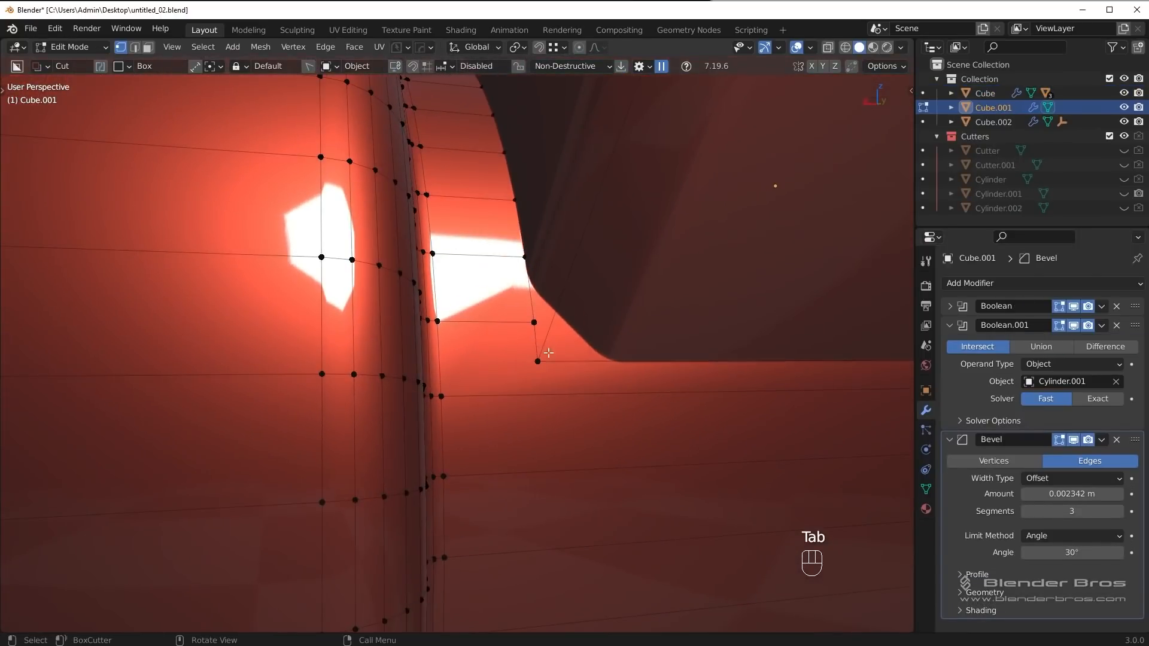
{"action": "scroll", "coordinate": [598, 380], "scroll_direction": "down", "scroll_amount": 3}
{"action": "key", "text": "Tab"}
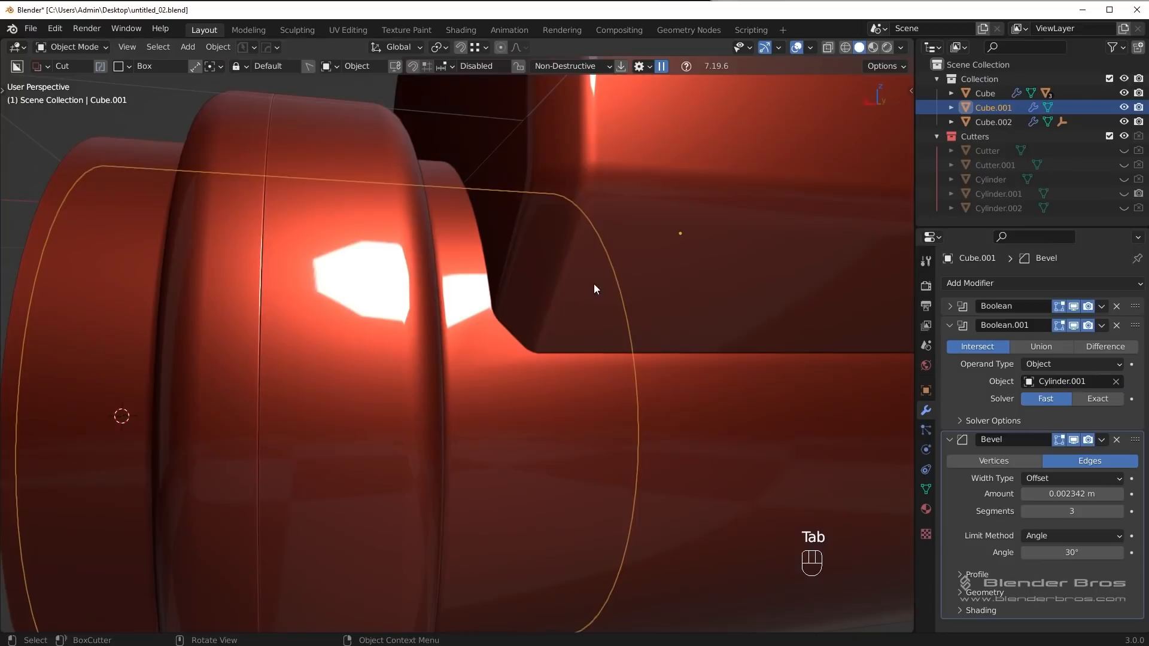
Step: Open the main body mesh (Cube) in Edit Mode at the n-gon beside the block's lower front corner
{"action": "left_click", "coordinate": [626, 395]}
{"action": "key", "text": "Tab"}
{"action": "scroll", "coordinate": [533, 383], "scroll_direction": "up", "scroll_amount": 3}
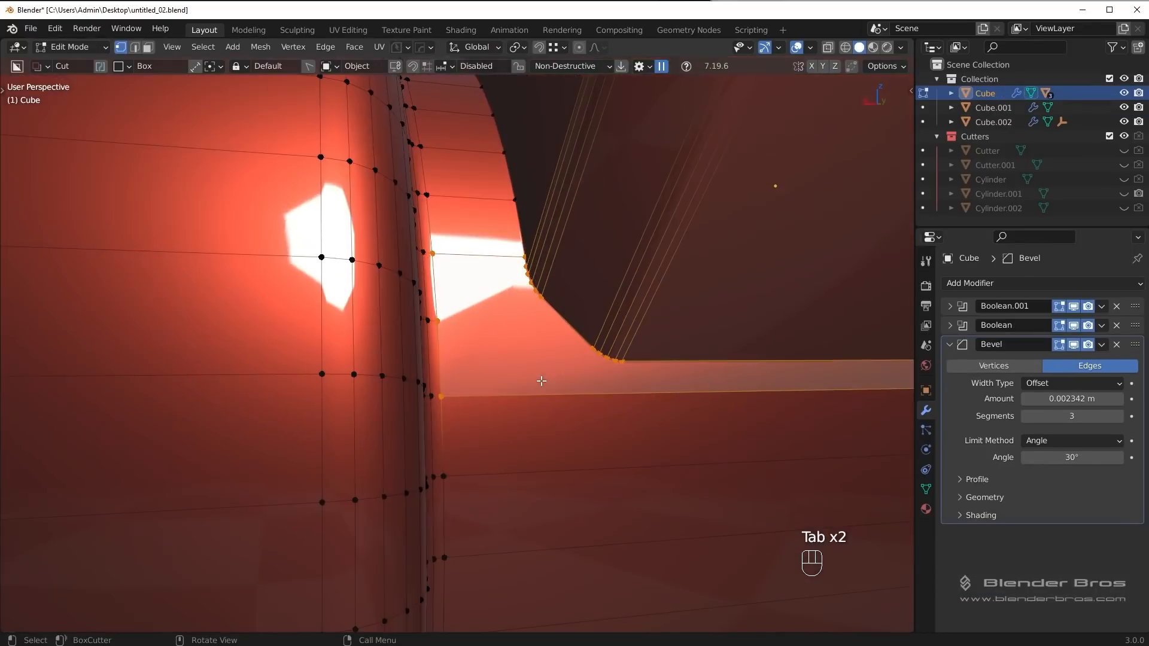
{"action": "middle_click_drag", "start_coordinate": [551, 377], "coordinate": [433, 362], "text": "shift"}
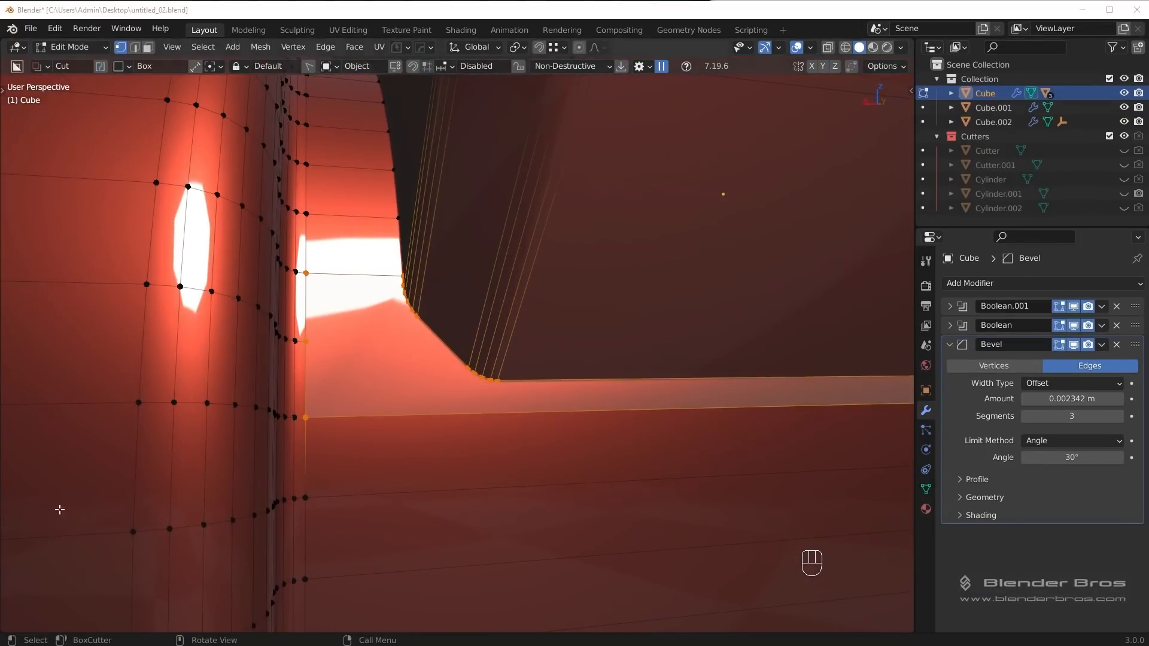
{"action": "scroll", "coordinate": [542, 413], "scroll_direction": "down", "scroll_amount": 5}
{"action": "scroll", "coordinate": [542, 413], "scroll_direction": "up", "scroll_amount": 2}
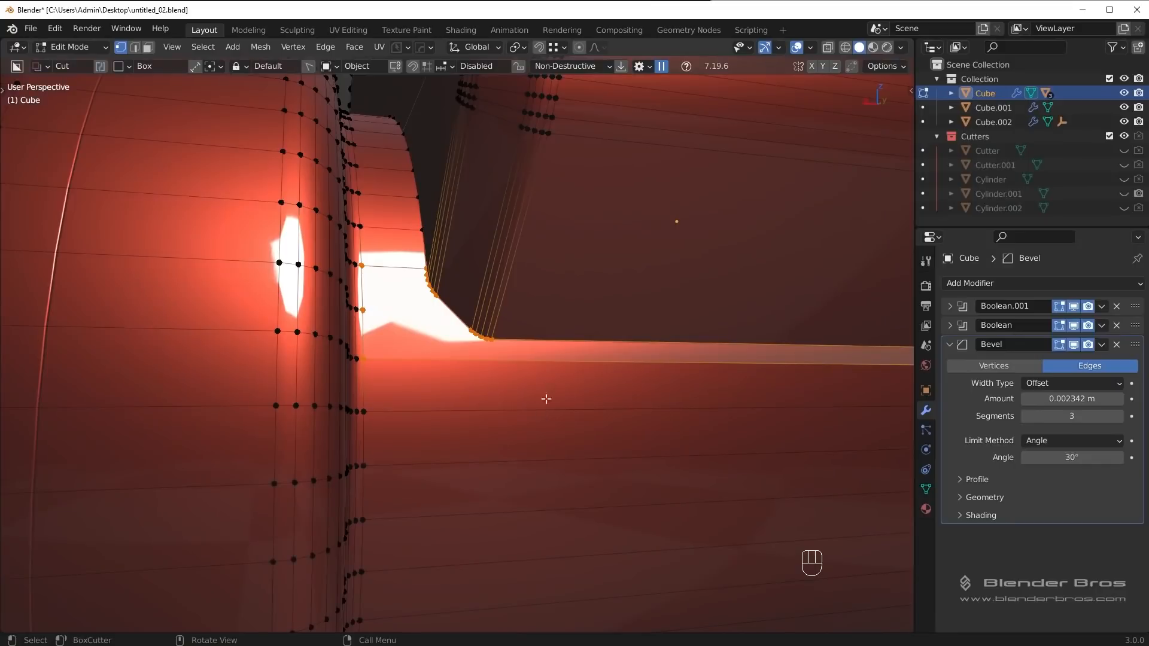
Step: Clear the selection and add one loop cut around the cylinder near the block's front corner, with a slide factor of about -0.79
{"action": "key", "text": "ctrl+r"}
{"action": "key", "text": "Escape"}
{"action": "scroll", "coordinate": [670, 398], "scroll_direction": "down", "scroll_amount": 3}
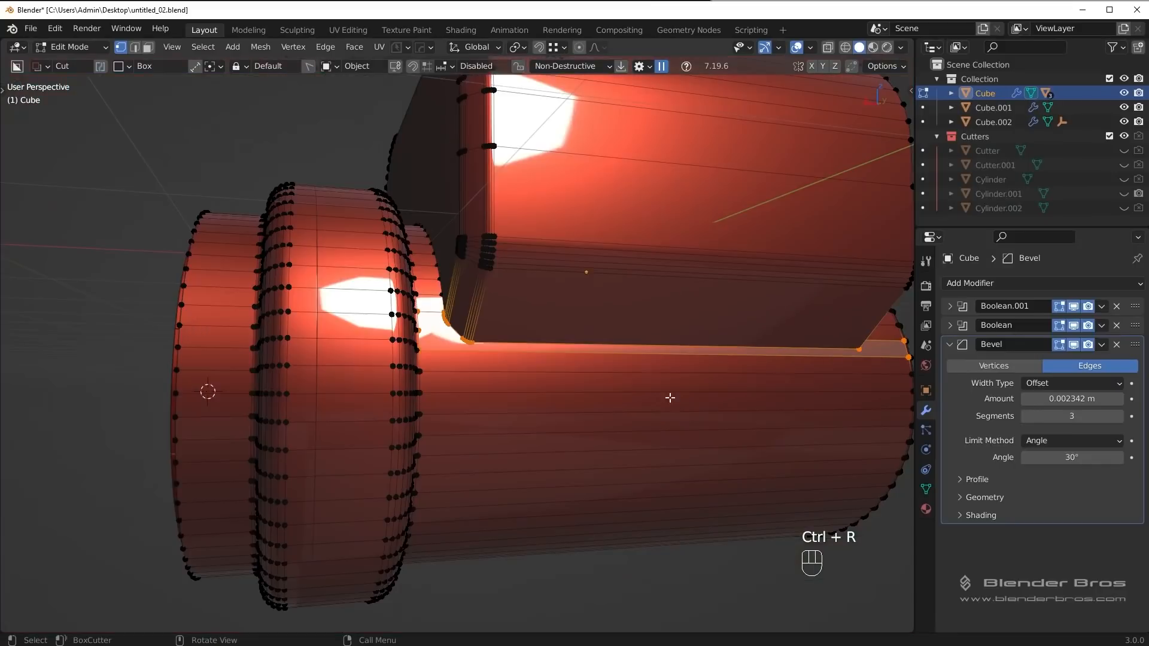
{"action": "middle_click_drag", "start_coordinate": [635, 347], "coordinate": [603, 323]}
{"action": "middle_click_drag", "start_coordinate": [628, 372], "coordinate": [635, 384]}
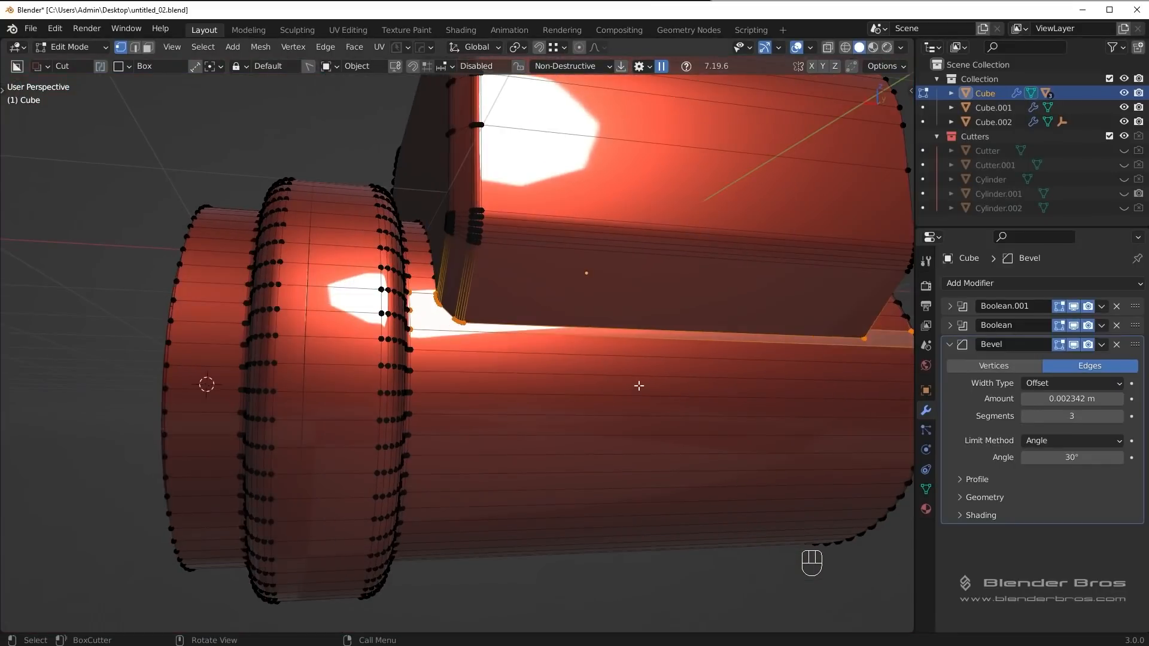
{"action": "key", "text": "alt+a"}
{"action": "key", "text": "ctrl+r"}
{"action": "left_click", "coordinate": [610, 377]}
{"action": "left_click", "coordinate": [478, 327]}
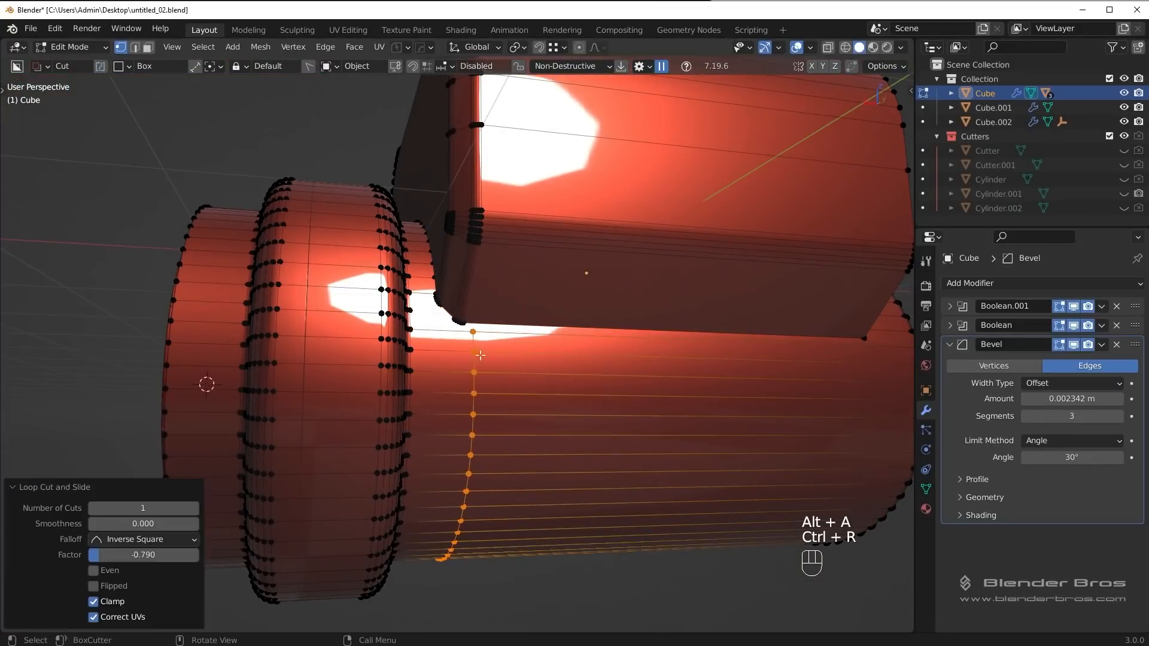
Step: Move the new edge loop about 0.038 m along X to the rounded corner and connect its top vertex to the corner vertex
{"action": "scroll", "coordinate": [479, 312], "scroll_direction": "up", "scroll_amount": 6}
{"action": "key", "text": "g"}
{"action": "key", "text": "x"}
{"action": "left_click", "coordinate": [478, 272]}
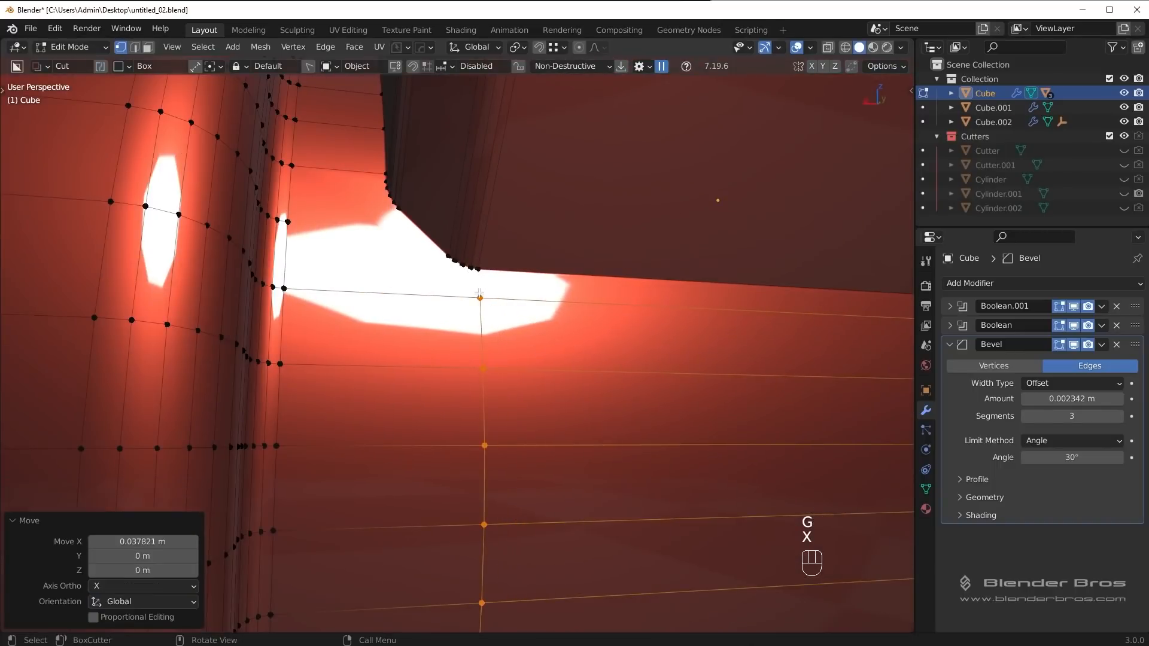
{"action": "left_click", "coordinate": [481, 274], "text": "shift"}
{"action": "key", "text": "j"}
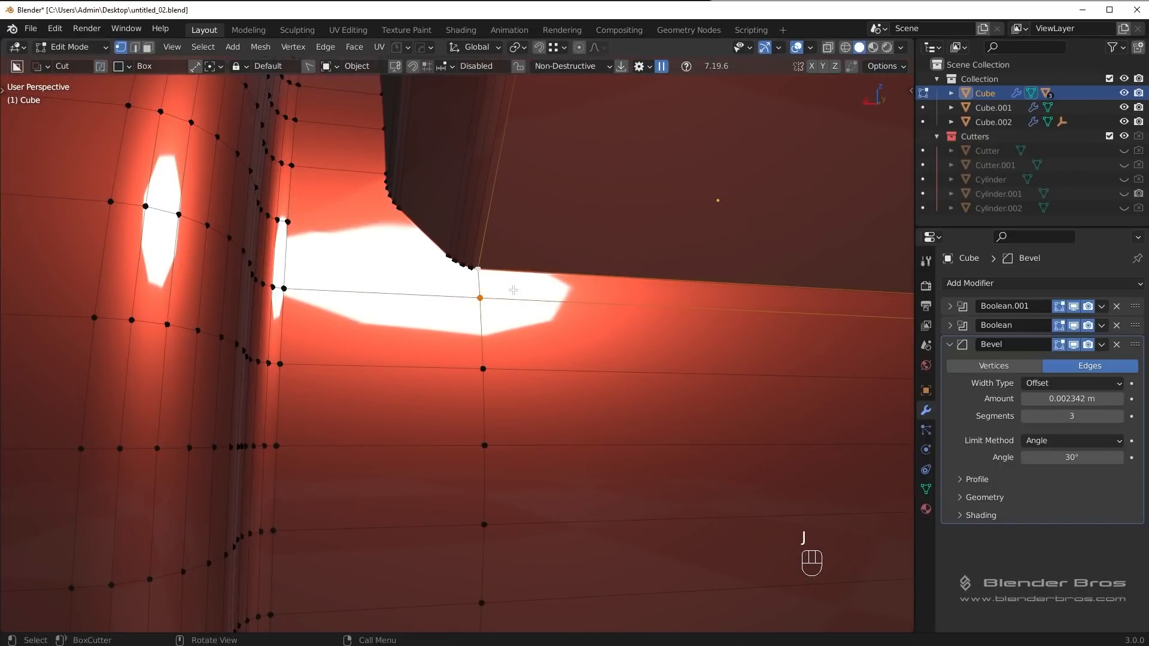
Step: Connect the cylinder vertex beside the corner to the upper end of the corner chamfer and leave Edit Mode
{"action": "middle_click_drag", "start_coordinate": [502, 309], "coordinate": [450, 282]}
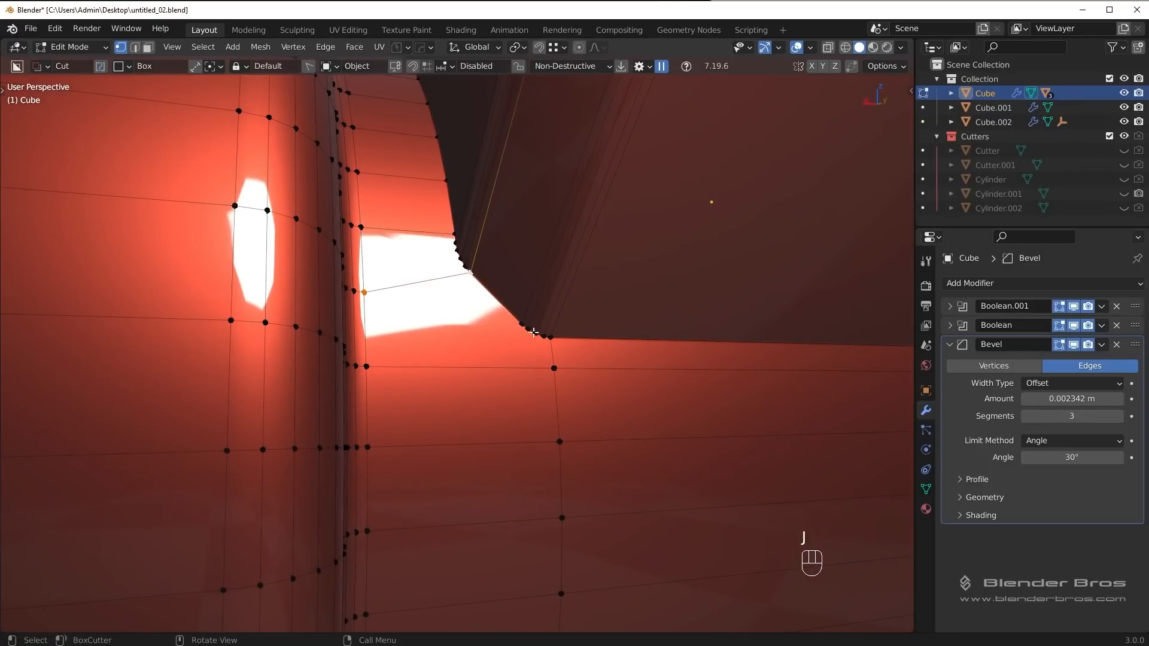
{"action": "key", "text": "Tab"}
{"action": "middle_click_drag", "start_coordinate": [552, 340], "coordinate": [522, 343]}
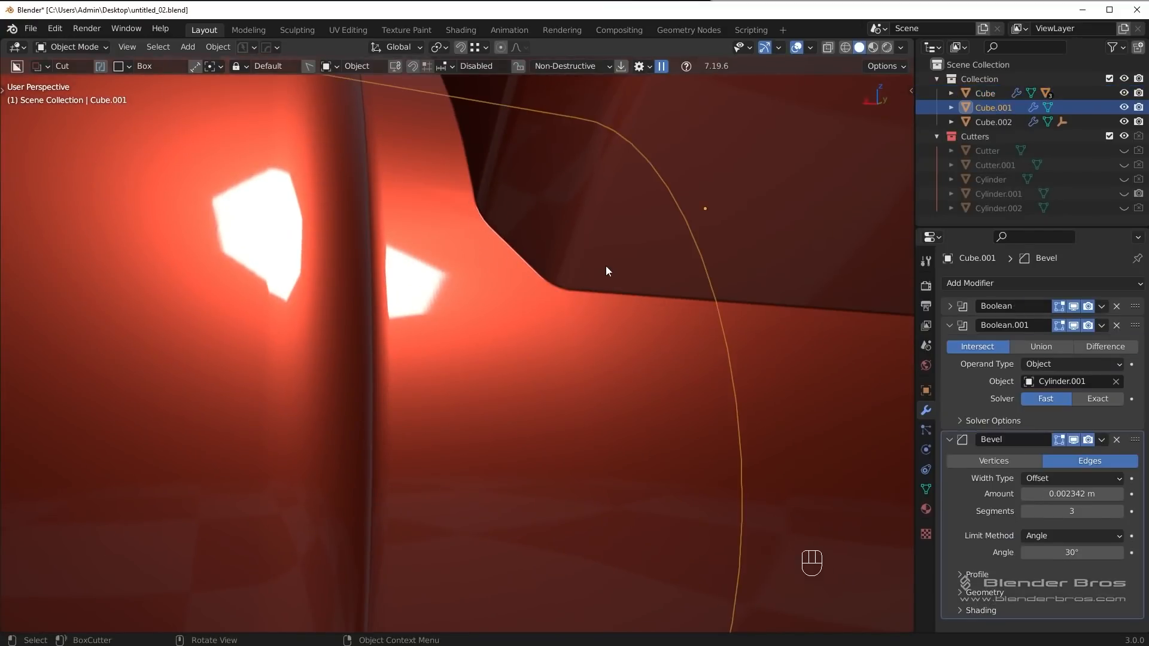
Step: Adjust the main body's (Cube) Bevel modifier width with HardOps to about 0.0136 m
{"action": "key", "text": "q"}
{"action": "left_click", "coordinate": [687, 272]}
{"action": "mouse_move", "coordinate": [684, 273]}
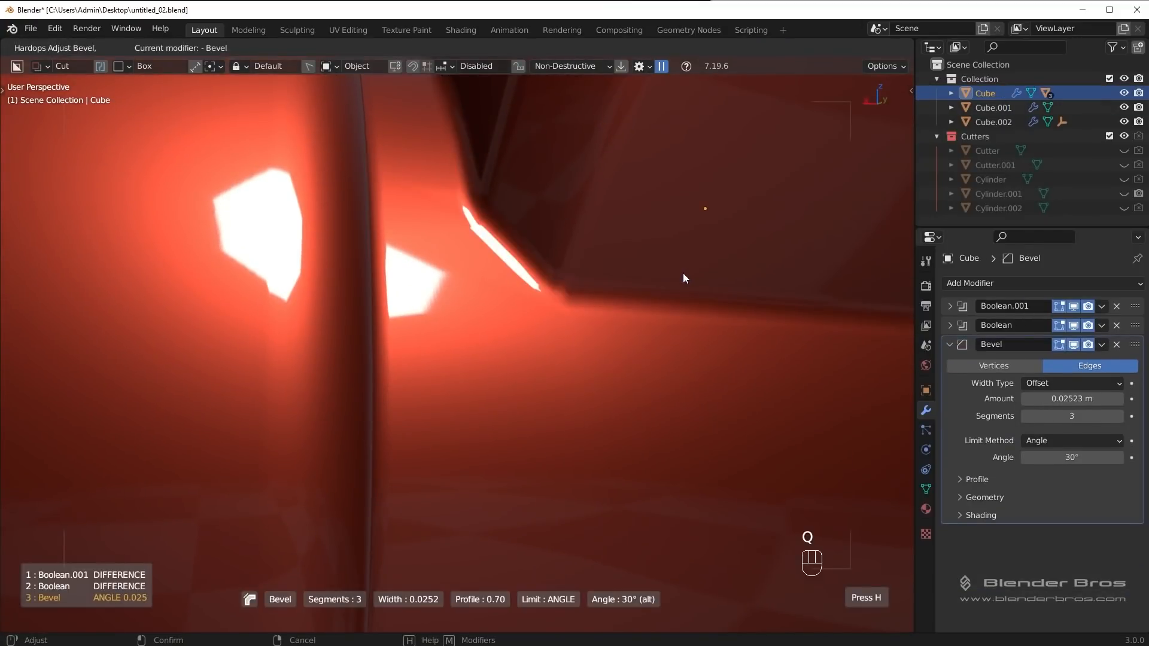
{"action": "key", "text": "shift"}
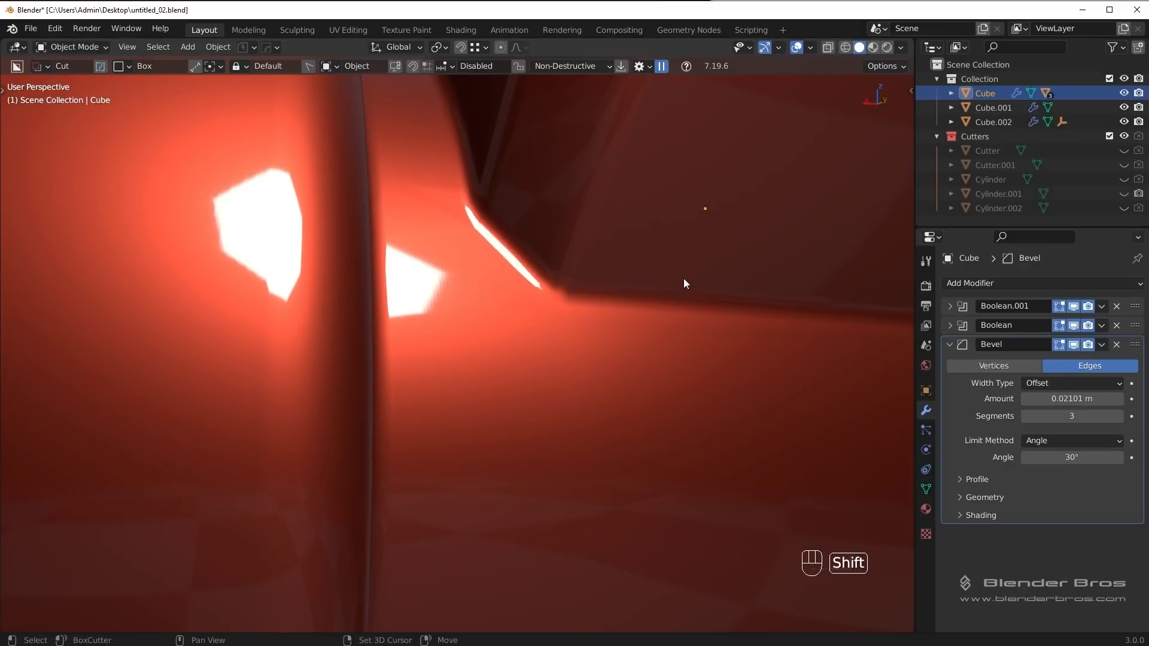
{"action": "left_click", "coordinate": [684, 278]}
{"action": "middle_click_drag", "start_coordinate": [683, 278], "coordinate": [602, 313]}
{"action": "scroll", "coordinate": [604, 312], "scroll_direction": "up", "scroll_amount": 3}
{"action": "key", "text": "q"}
{"action": "left_click", "coordinate": [605, 312]}
{"action": "key", "text": "shift"}
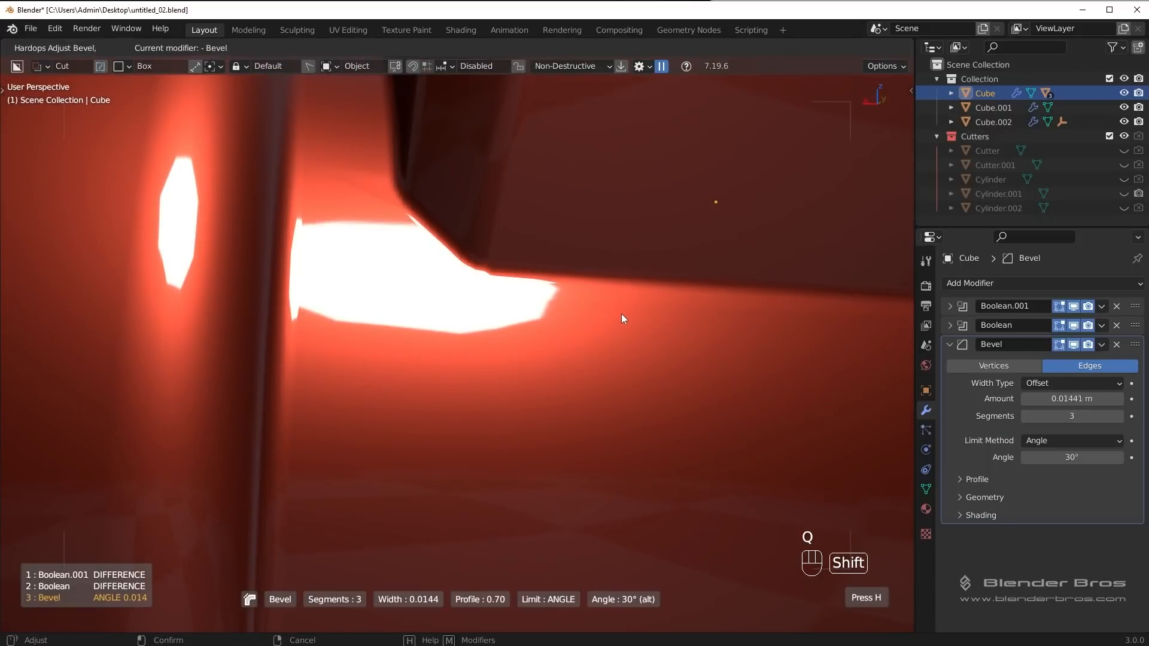
{"action": "left_click", "coordinate": [619, 315]}
{"action": "middle_click_drag", "start_coordinate": [618, 314], "coordinate": [566, 314]}
Step: Clear the selection in Edit Mode and add one loop cut around the cylinder below the corner, with a slide factor of about -0.30
{"action": "key", "text": "alt+a"}
{"action": "key", "text": "Tab"}
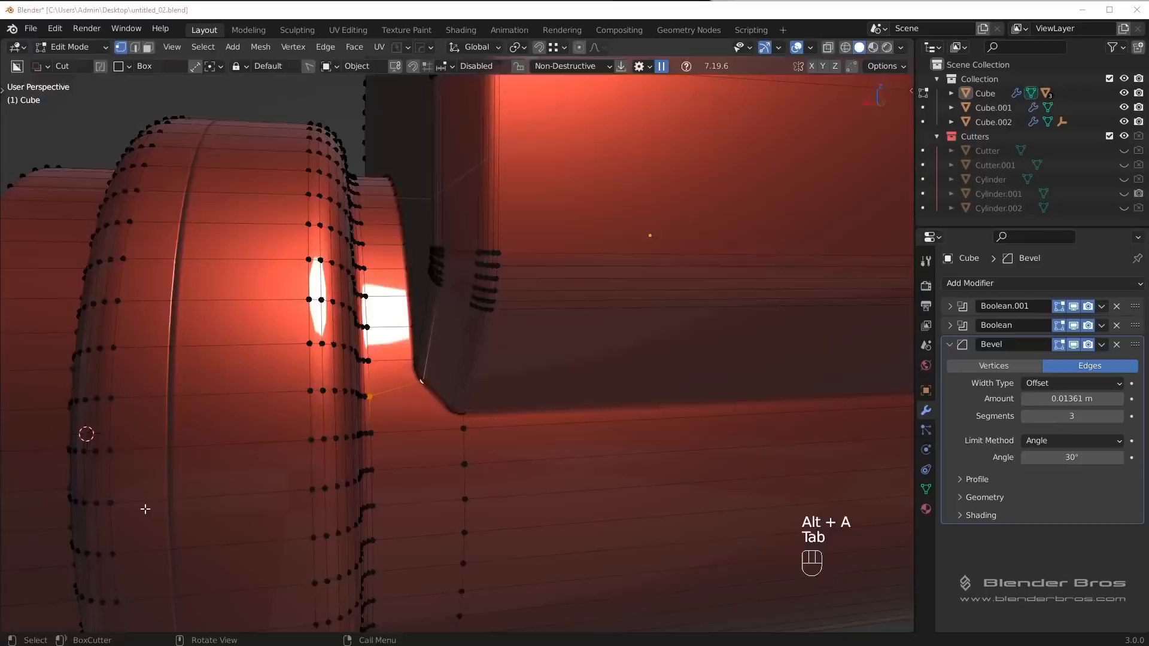
{"action": "key", "text": "ctrl+r"}
{"action": "left_click", "coordinate": [419, 383]}
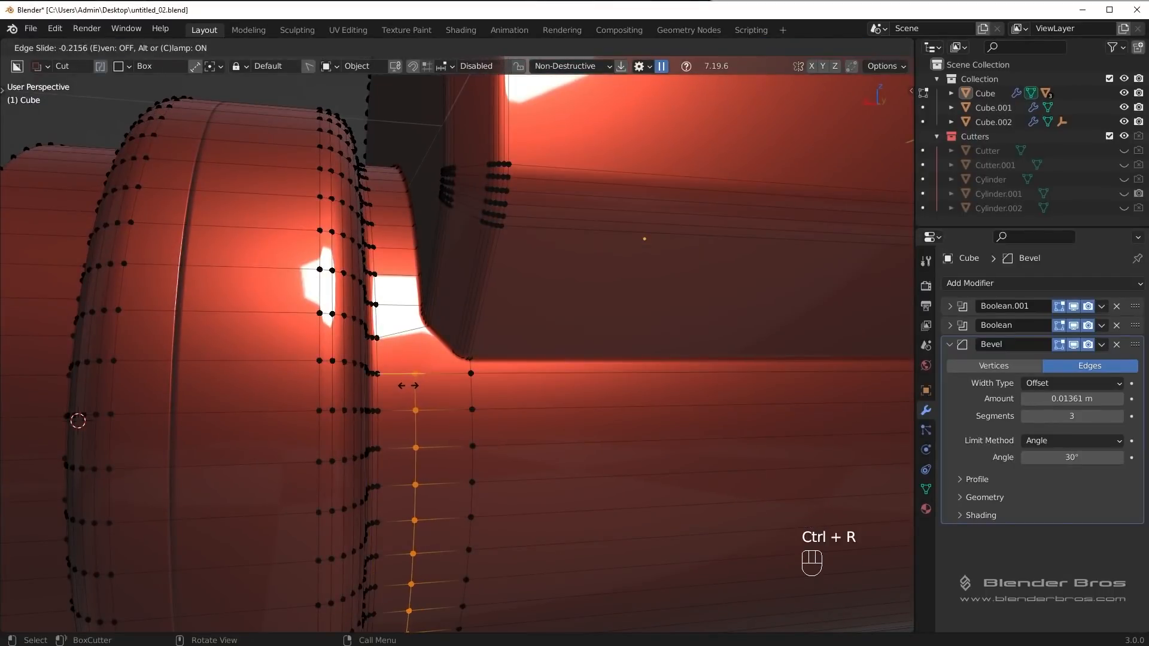
{"action": "left_click", "coordinate": [412, 383]}
Step: Add one loop cut on the cylinder section above the corner with a factor of about 0.40, and move it about -0.011 m along X
{"action": "key", "text": "ctrl+r"}
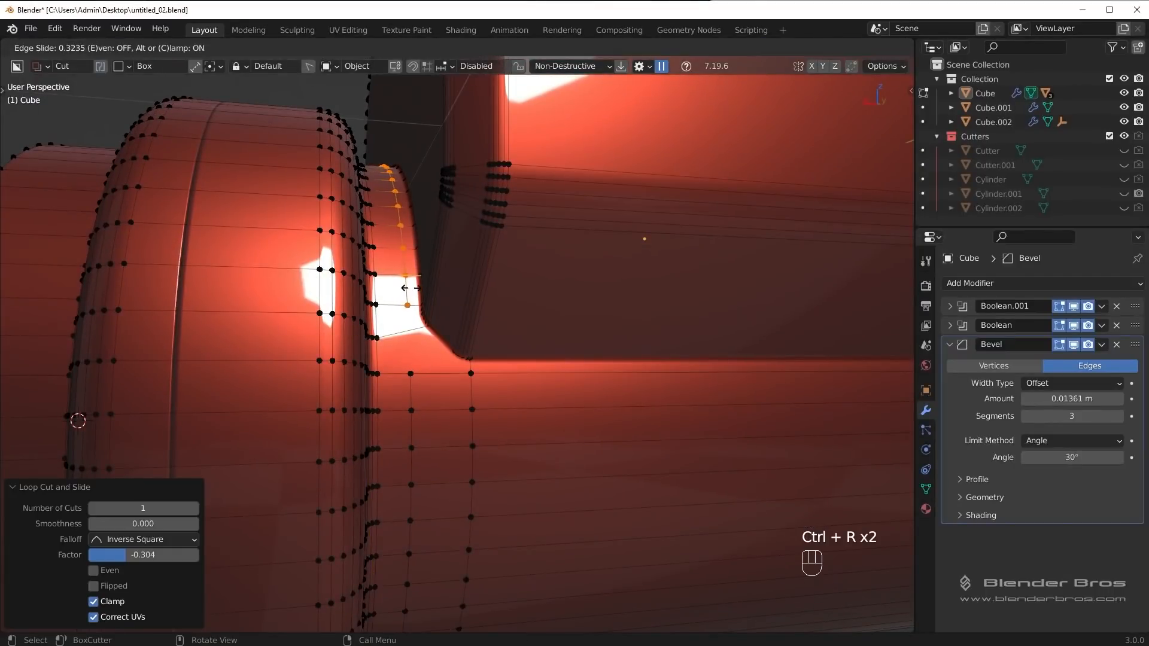
{"action": "left_click", "coordinate": [409, 288]}
{"action": "scroll", "coordinate": [356, 325], "scroll_direction": "up", "scroll_amount": 3}
{"action": "key", "text": "g"}
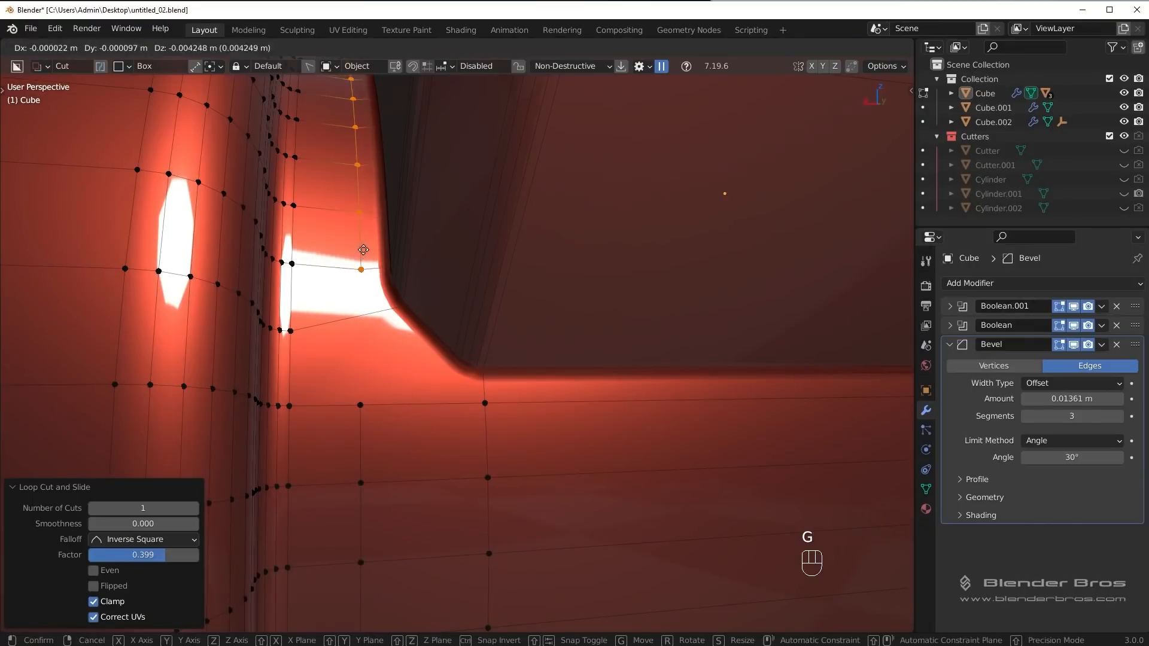
{"action": "key", "text": "x"}
{"action": "left_click", "coordinate": [371, 253]}
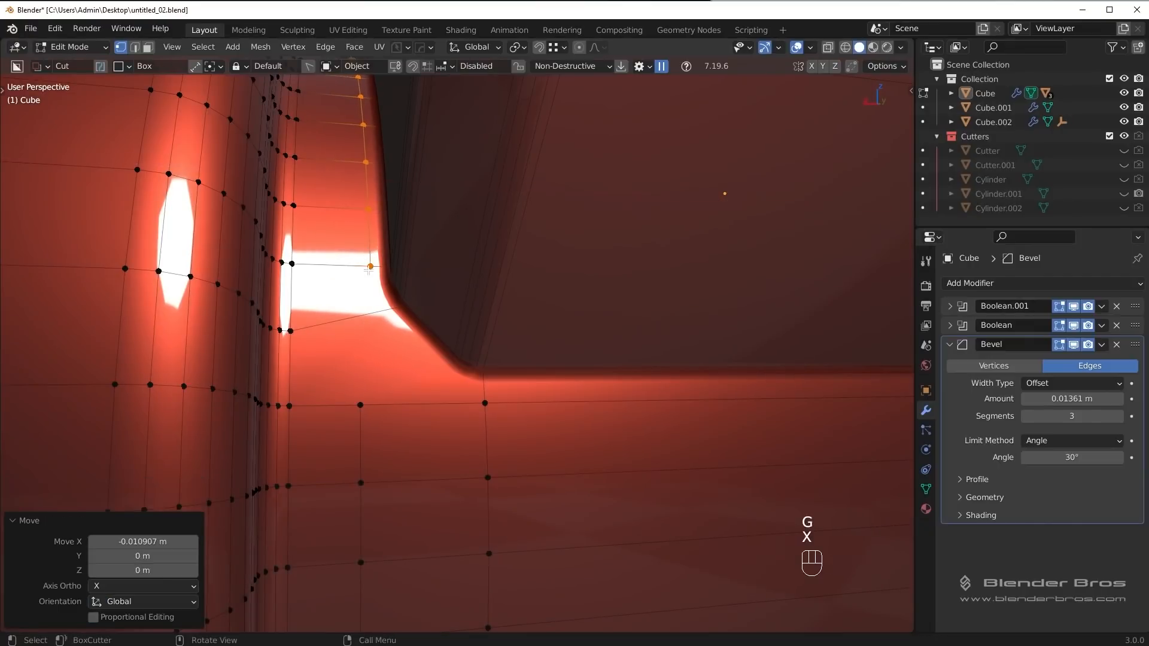
Step: Select the lower edge loop and move it about -0.015 m along X to line up with the upper loop
{"action": "scroll", "coordinate": [363, 289], "scroll_direction": "up", "scroll_amount": 3}
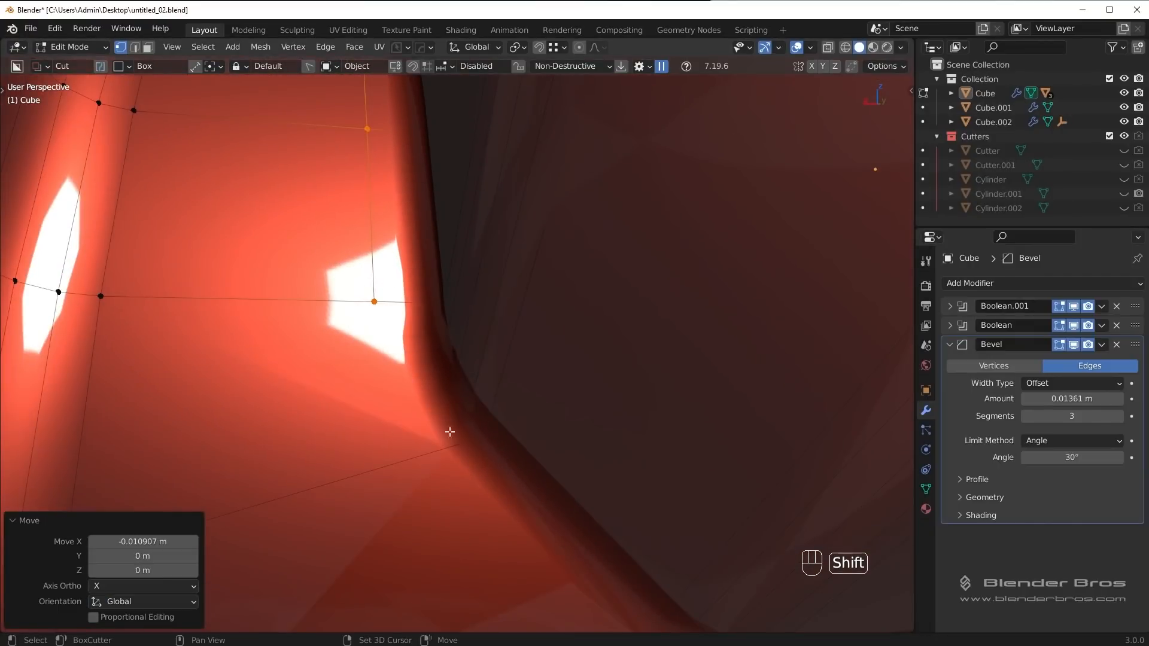
{"action": "scroll", "coordinate": [443, 419], "scroll_direction": "down", "scroll_amount": 3}
{"action": "left_click", "coordinate": [434, 468]}
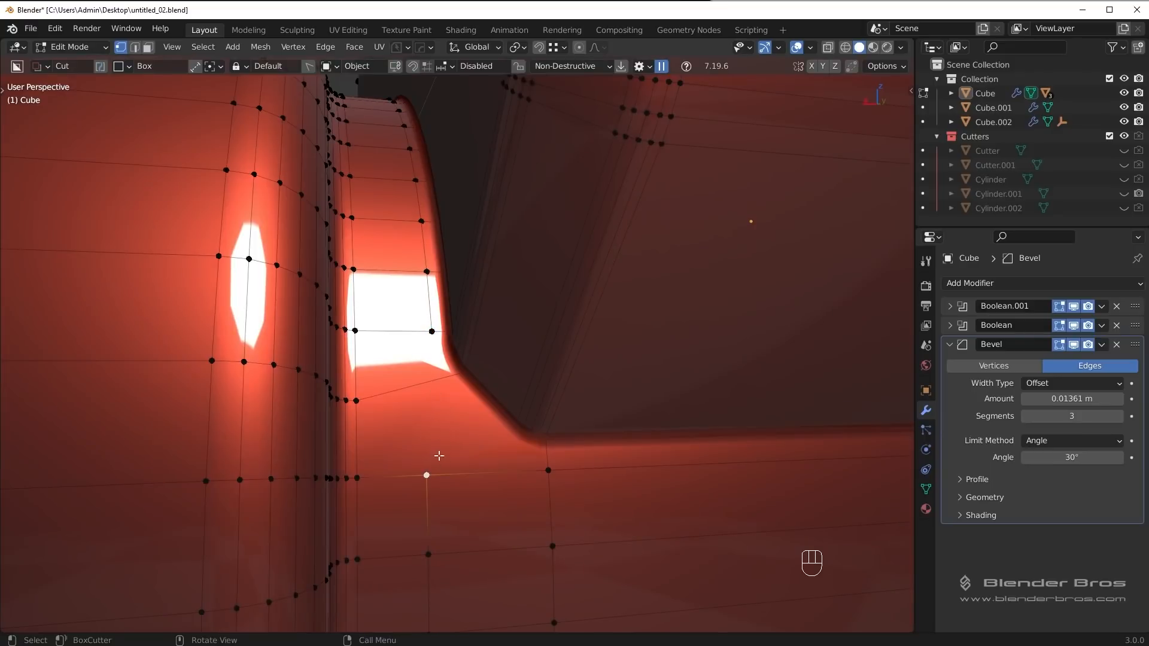
{"action": "key", "text": "Tab"}
{"action": "key", "text": "g"}
{"action": "key", "text": "x"}
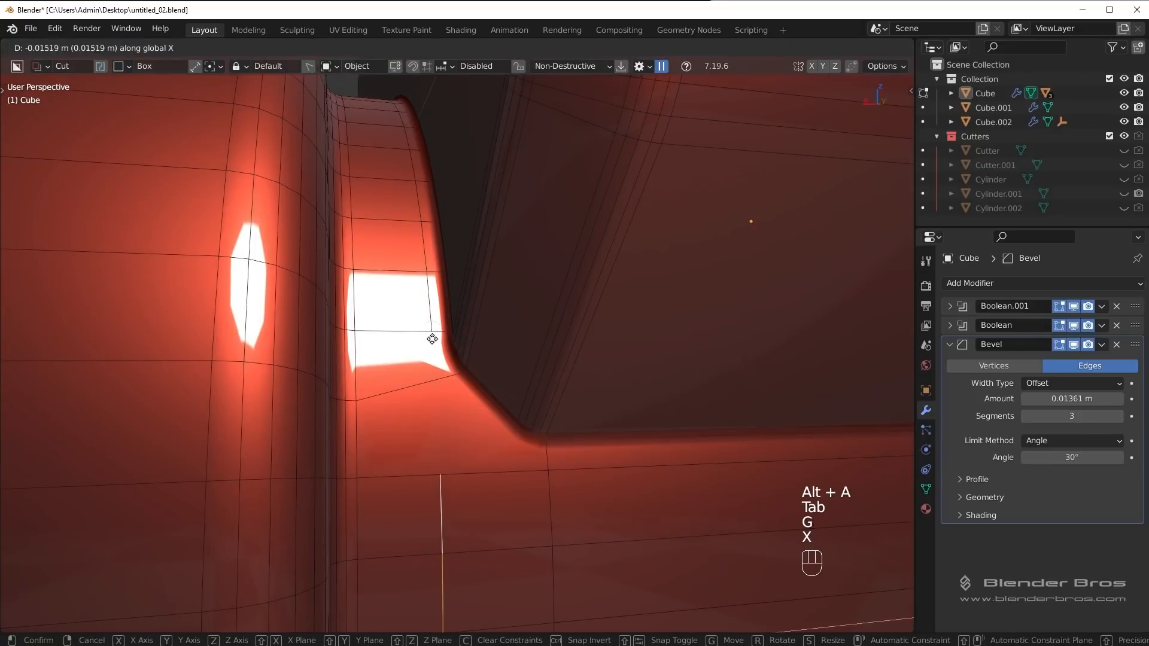
{"action": "left_click", "coordinate": [419, 336]}
Step: Connect the end vertices of the upper and lower edge loops across the corner face and check the shading in Object Mode
{"action": "key", "text": "Tab"}
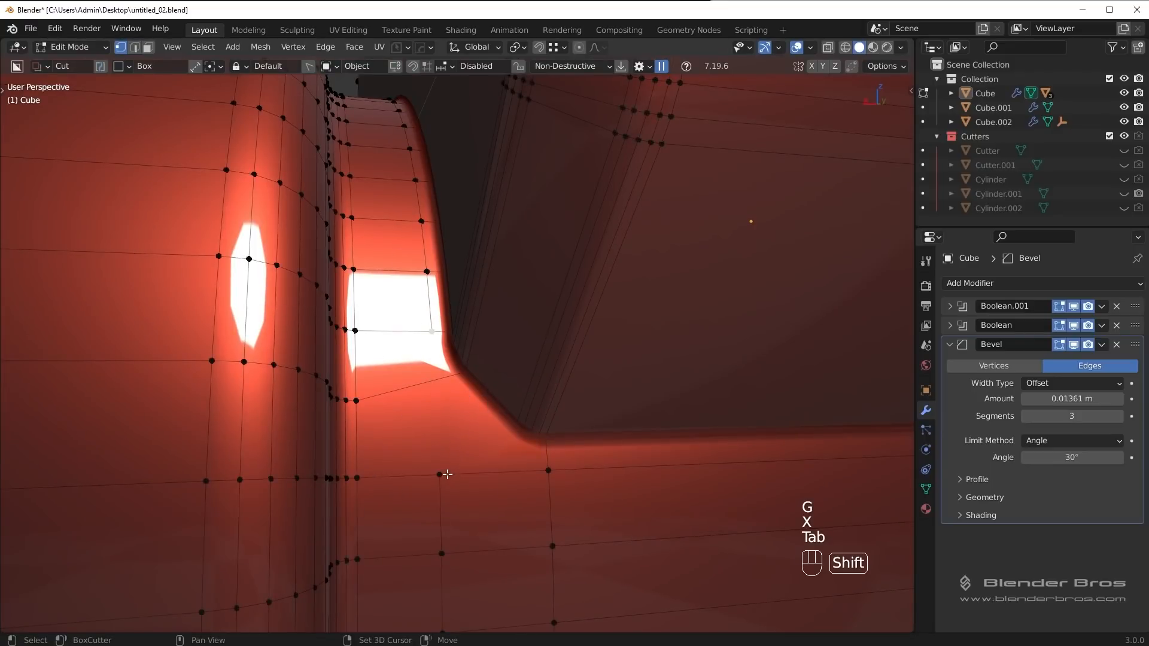
{"action": "key", "text": "Tab"}
{"action": "middle_click_drag", "start_coordinate": [455, 332], "coordinate": [518, 301]}
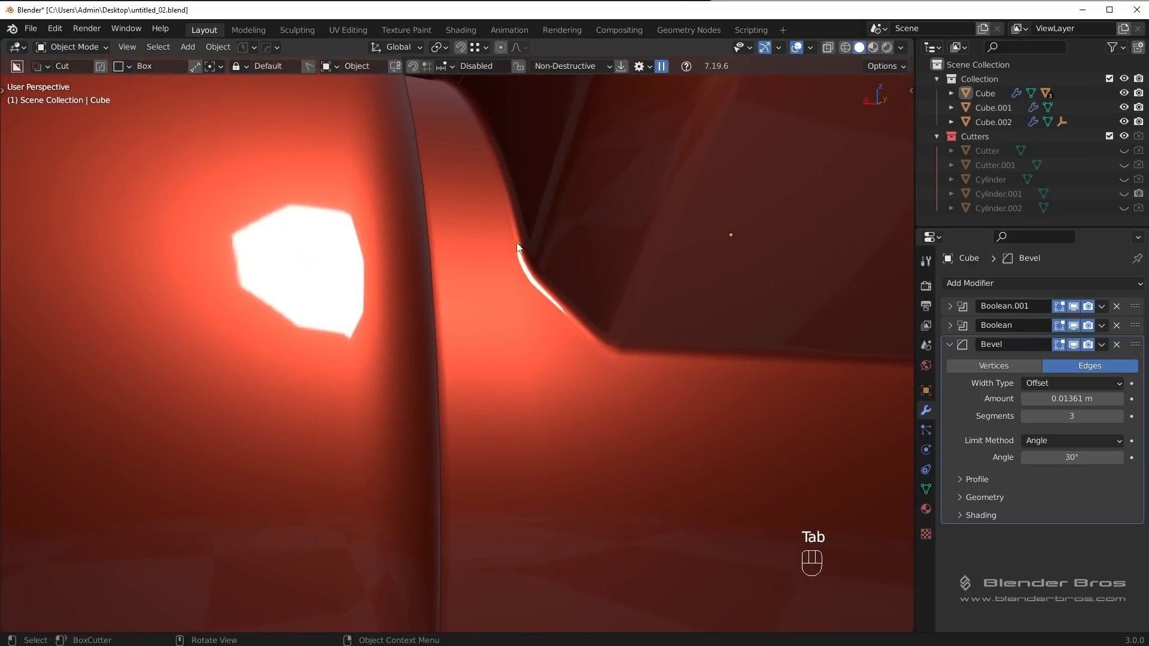
{"action": "middle_click_drag", "start_coordinate": [674, 347], "coordinate": [666, 348]}
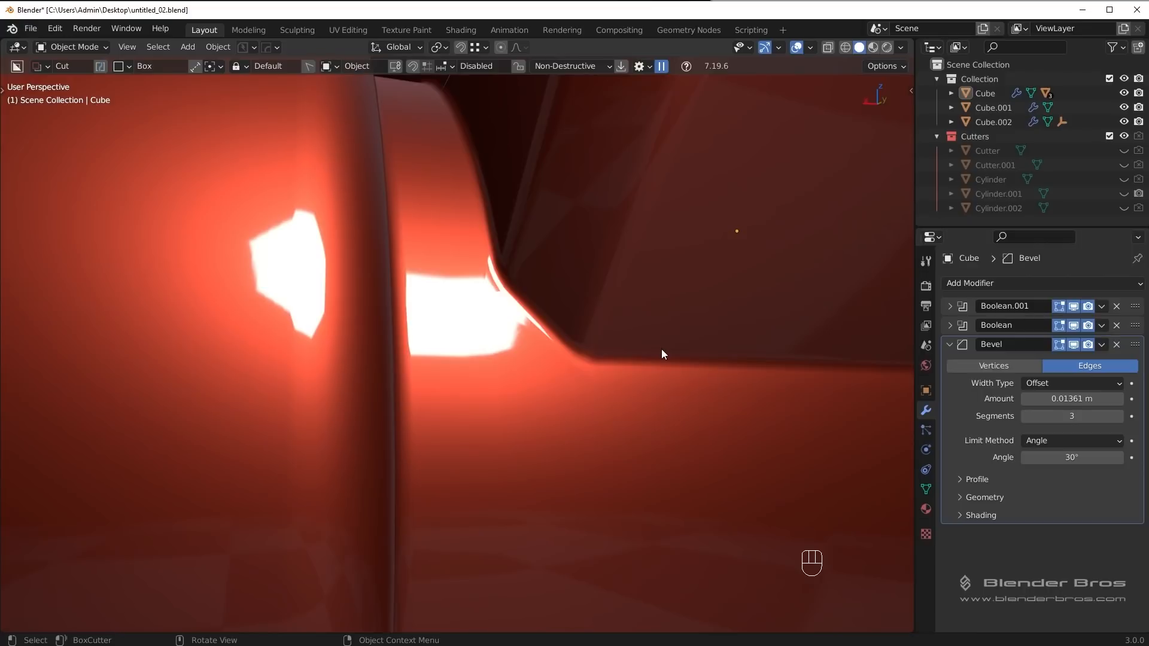
{"action": "middle_click_drag", "start_coordinate": [661, 350], "coordinate": [563, 341]}
{"action": "key", "text": "Tab"}
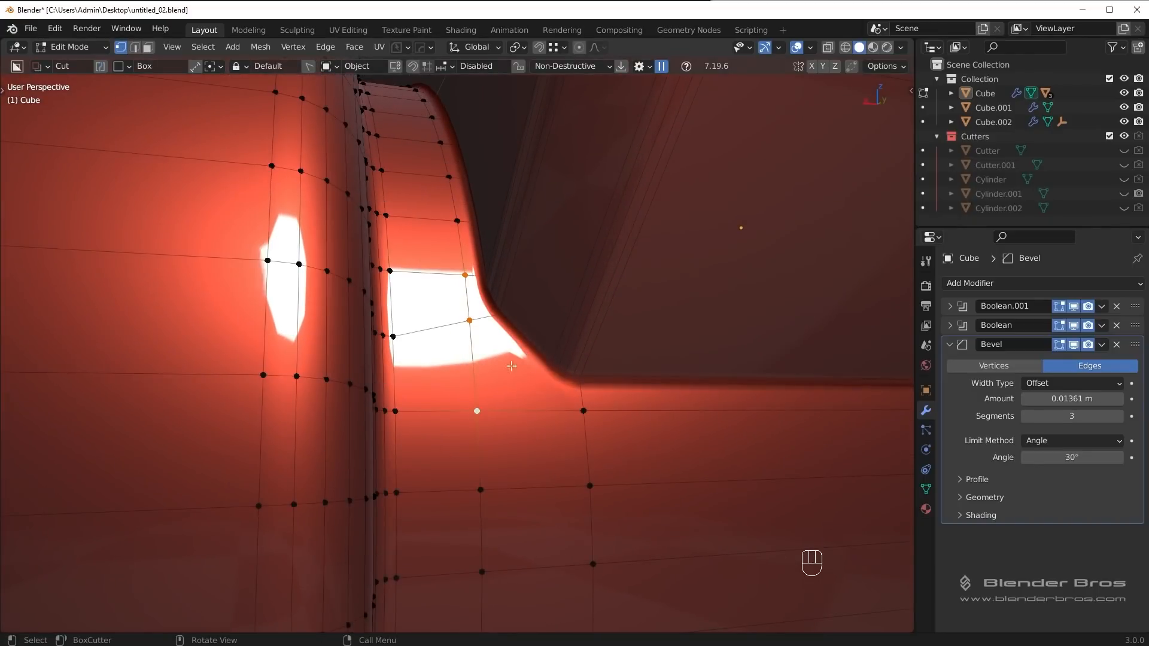
{"action": "key", "text": "Tab"}
{"action": "middle_click_drag", "start_coordinate": [585, 380], "coordinate": [589, 401]}
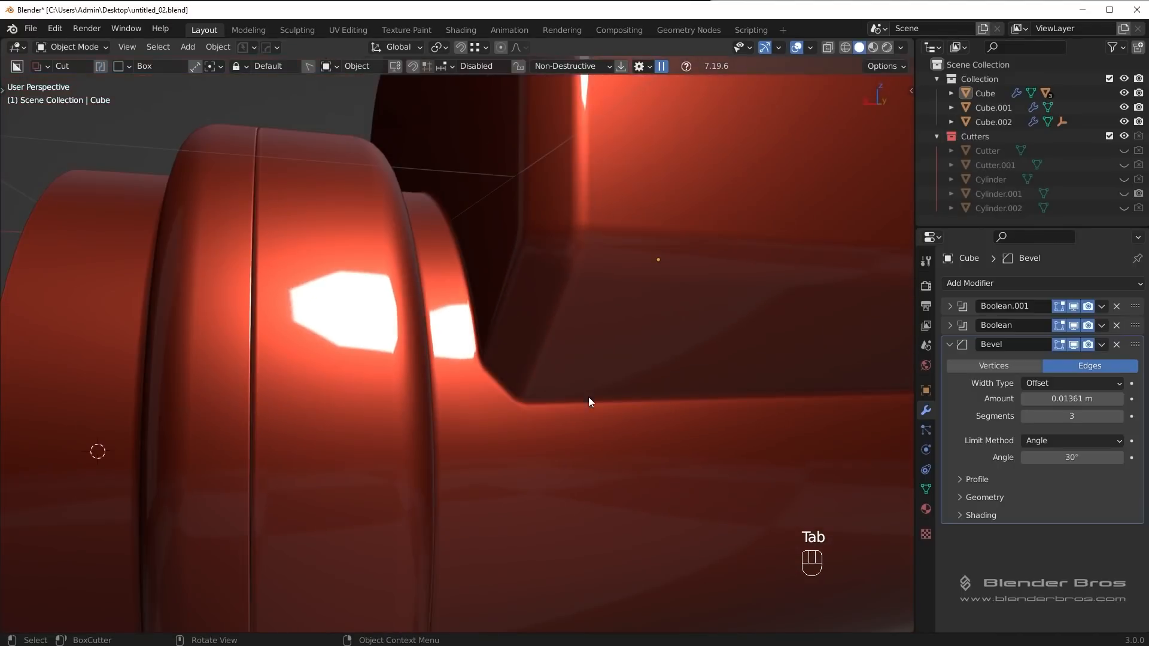
{"action": "middle_click_drag", "start_coordinate": [601, 473], "coordinate": [591, 432]}
Step: Try sliding the short horizontal edge below the corner toward the block with a factor of about 0.385, and undo the slide
{"action": "key", "text": "Tab"}
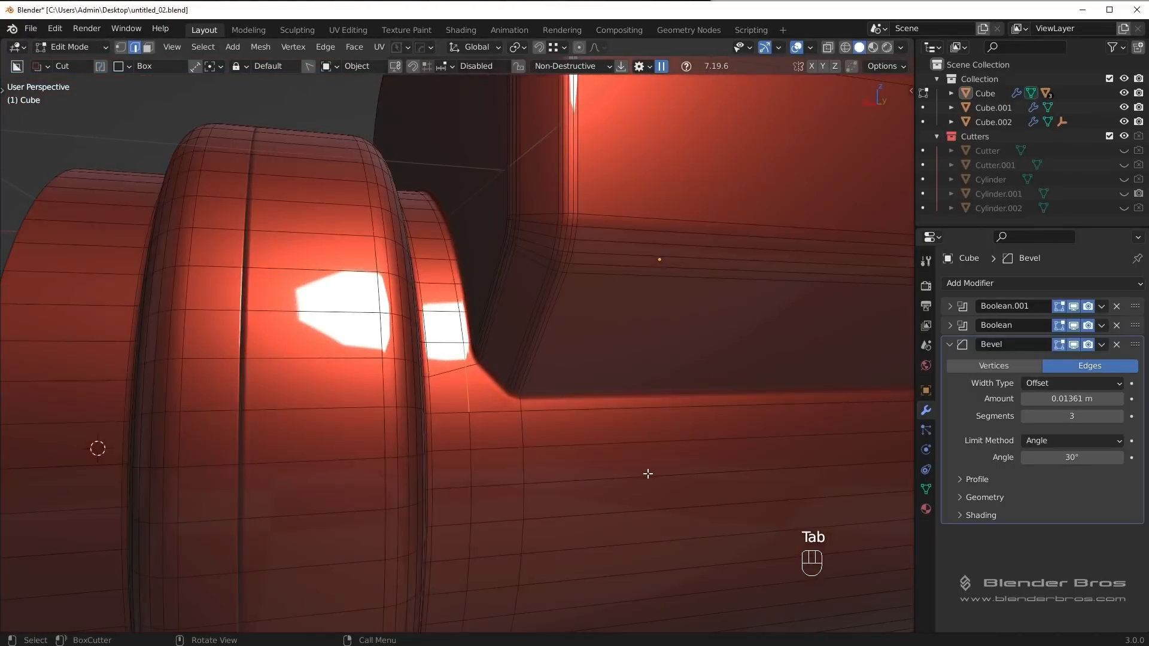
{"action": "middle_click_drag", "start_coordinate": [646, 472], "coordinate": [636, 462]}
{"action": "scroll", "coordinate": [534, 432], "scroll_direction": "up", "scroll_amount": 4}
{"action": "key", "text": "g"}
{"action": "key", "text": "g"}
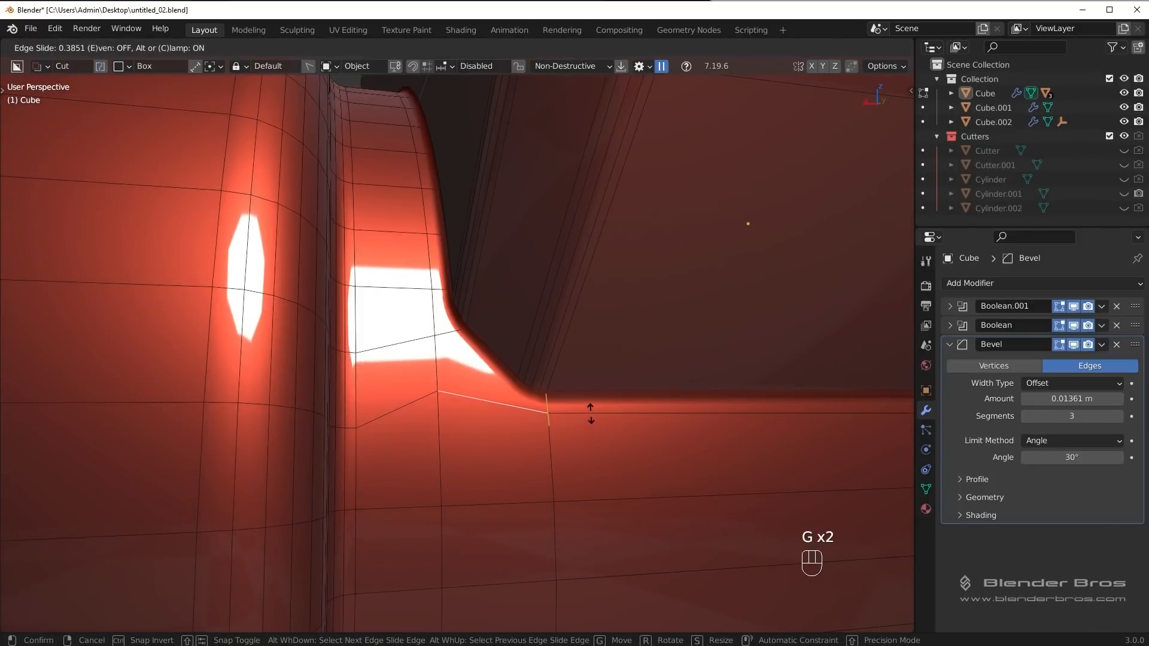
{"action": "left_click", "coordinate": [591, 414]}
{"action": "key", "text": "Tab"}
{"action": "middle_click_drag", "start_coordinate": [595, 415], "coordinate": [505, 360]}
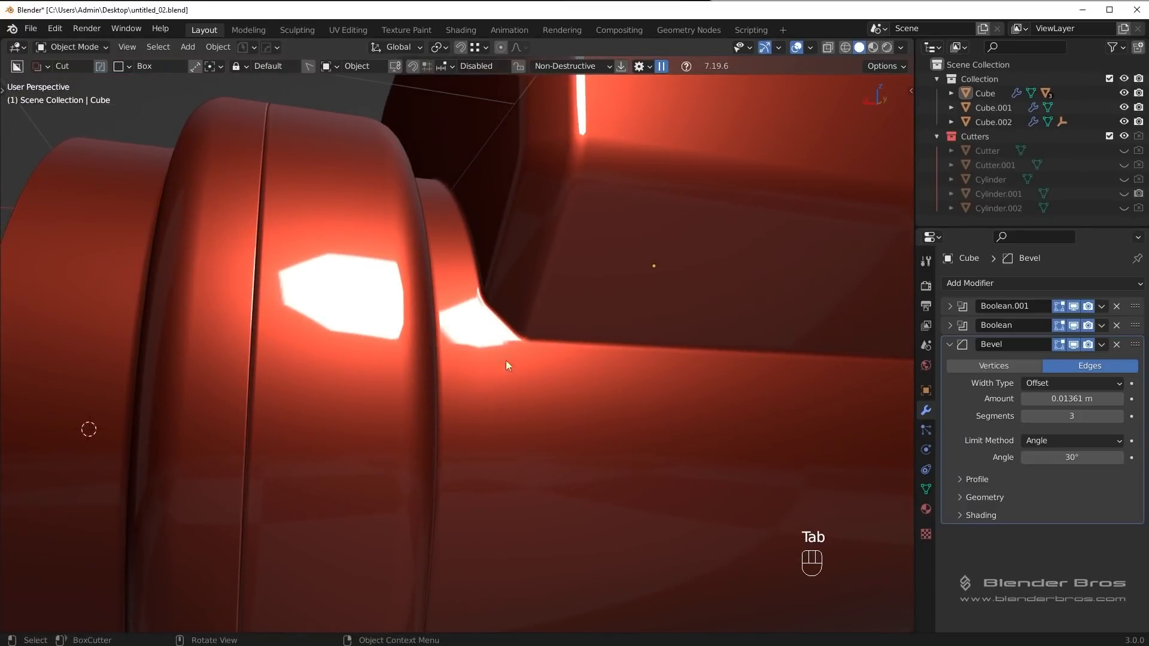
{"action": "key", "text": "ctrl+z"}
{"action": "middle_click_drag", "start_coordinate": [569, 337], "coordinate": [479, 383], "text": "ctrl"}
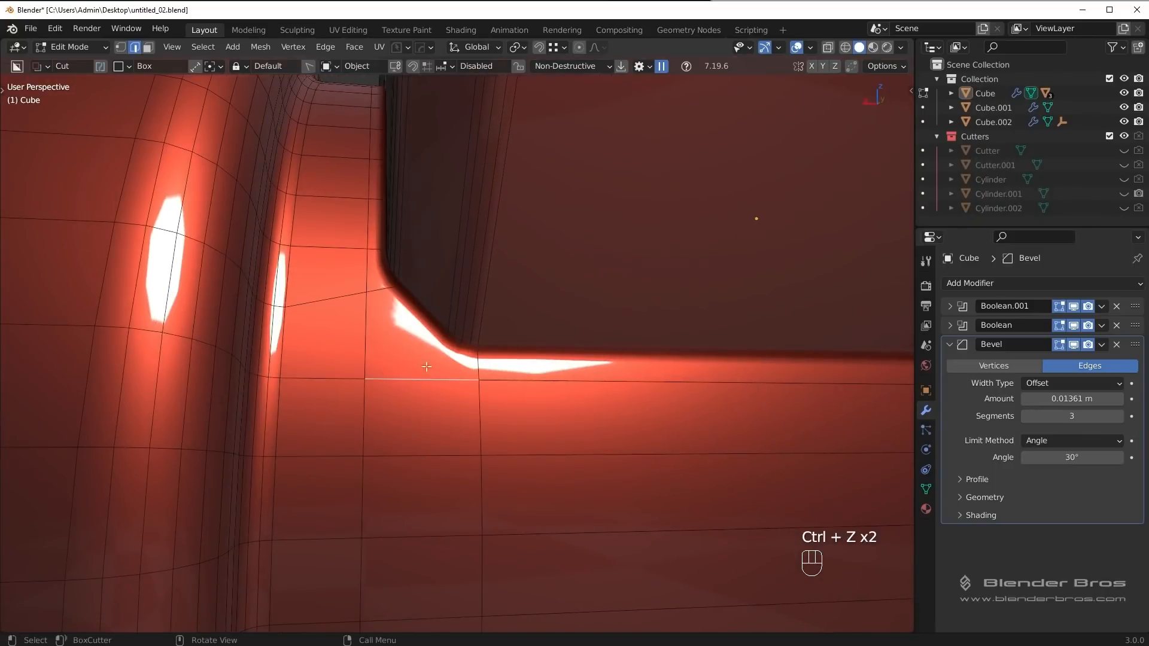
Step: Examine the corner n-gon, the face loops running into it and the resulting surface shading
{"action": "key", "text": "Tab"}
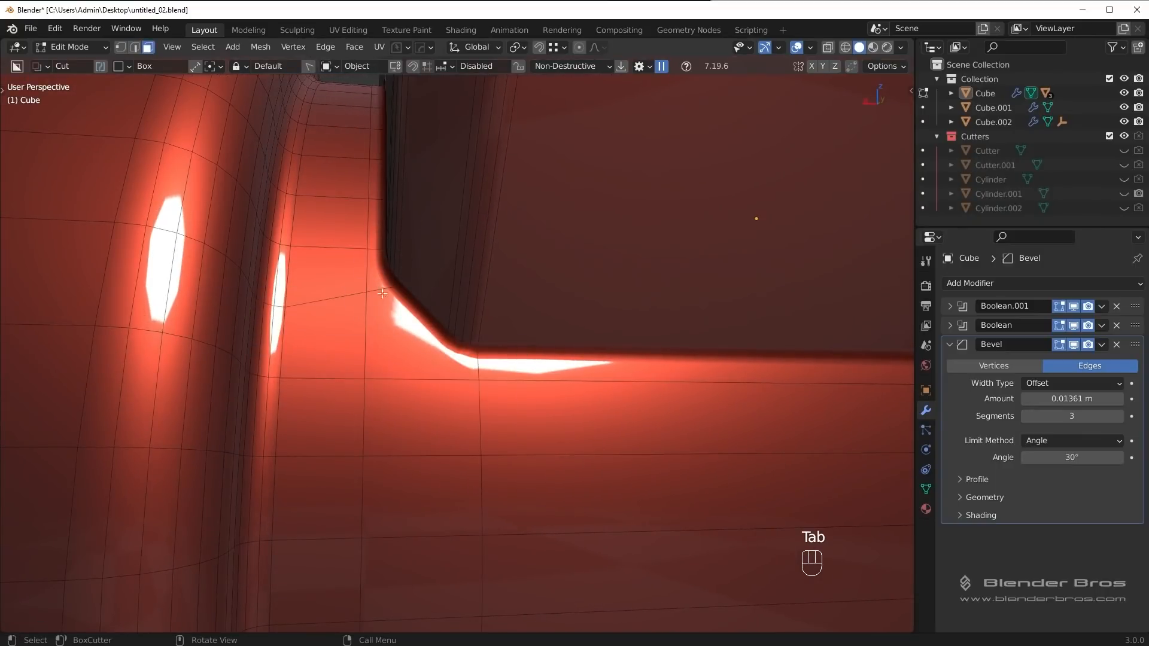
{"action": "left_click", "coordinate": [398, 306], "text": "shift"}
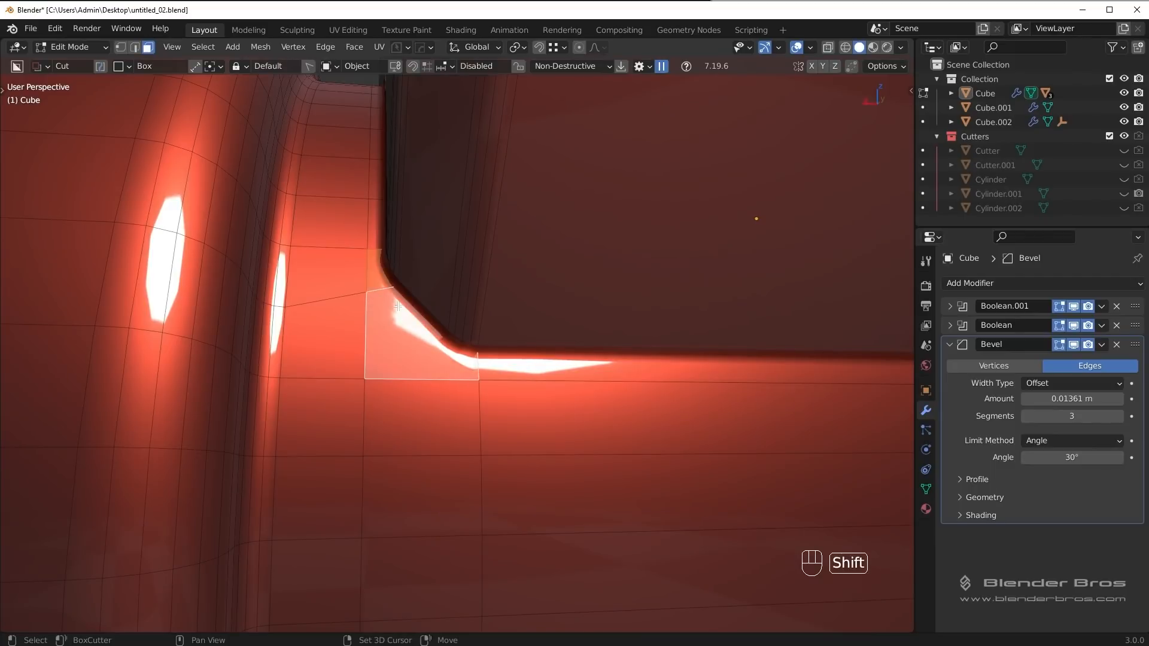
{"action": "left_click", "coordinate": [334, 263], "text": "alt"}
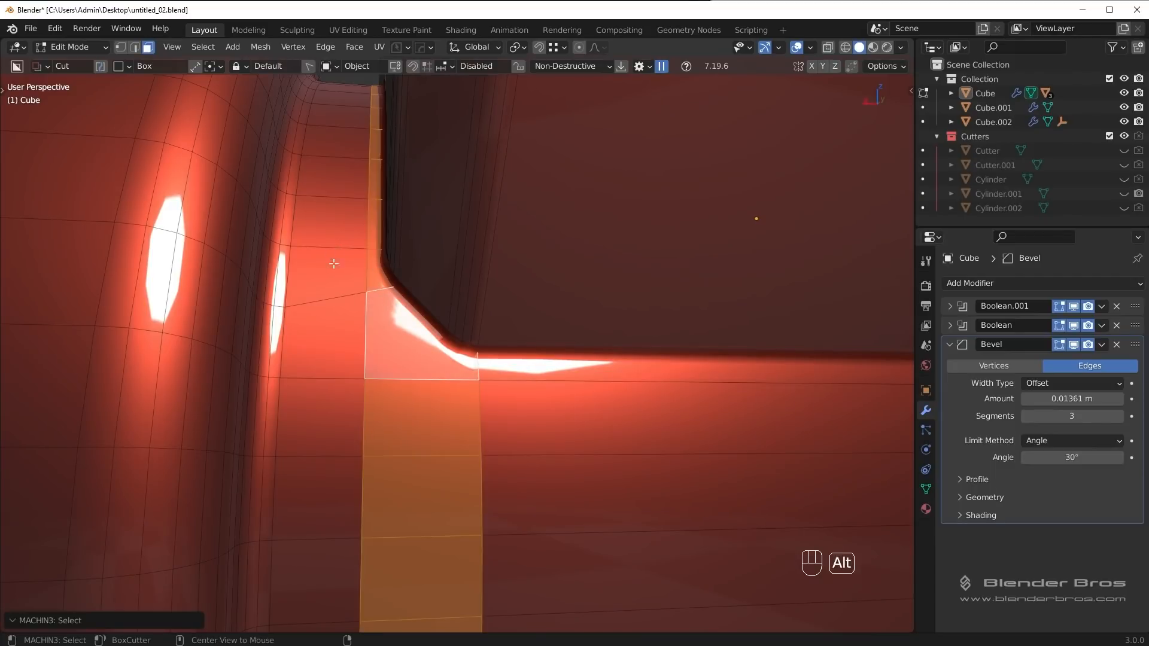
{"action": "left_click", "coordinate": [320, 244], "text": "alt"}
{"action": "middle_click_drag", "start_coordinate": [401, 323], "coordinate": [486, 297]}
{"action": "key", "text": "Tab"}
{"action": "left_click", "coordinate": [372, 282]}
{"action": "key", "text": "Tab"}
{"action": "middle_click_drag", "start_coordinate": [378, 250], "coordinate": [484, 345]}
{"action": "key", "text": "Tab"}
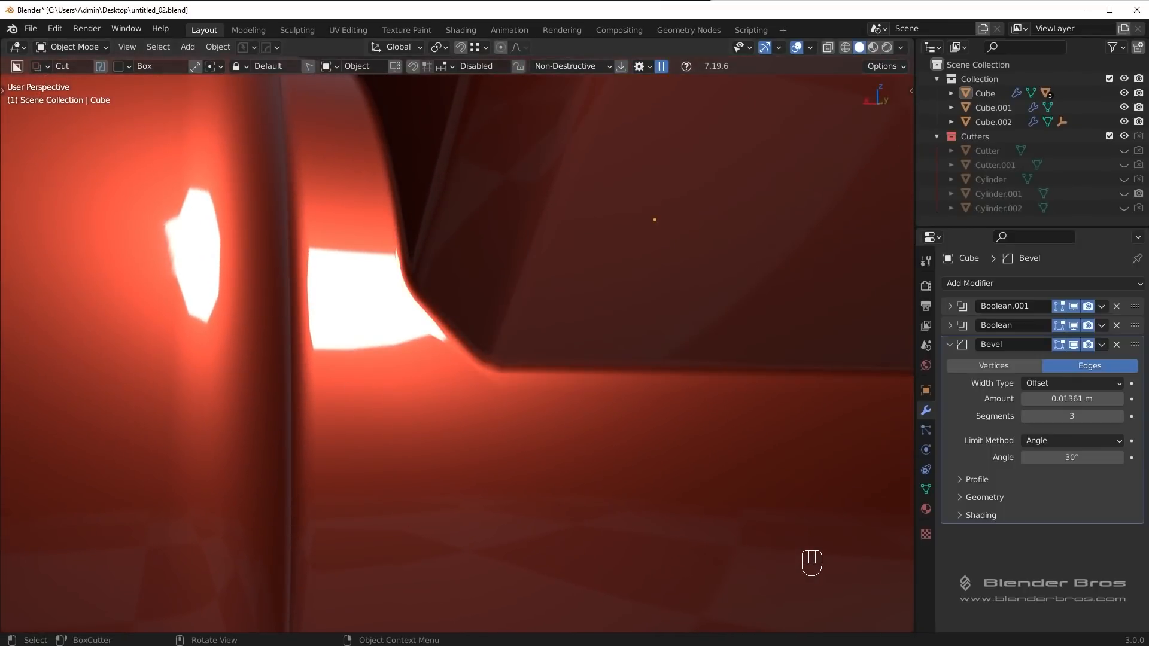
{"action": "key", "text": "Tab"}
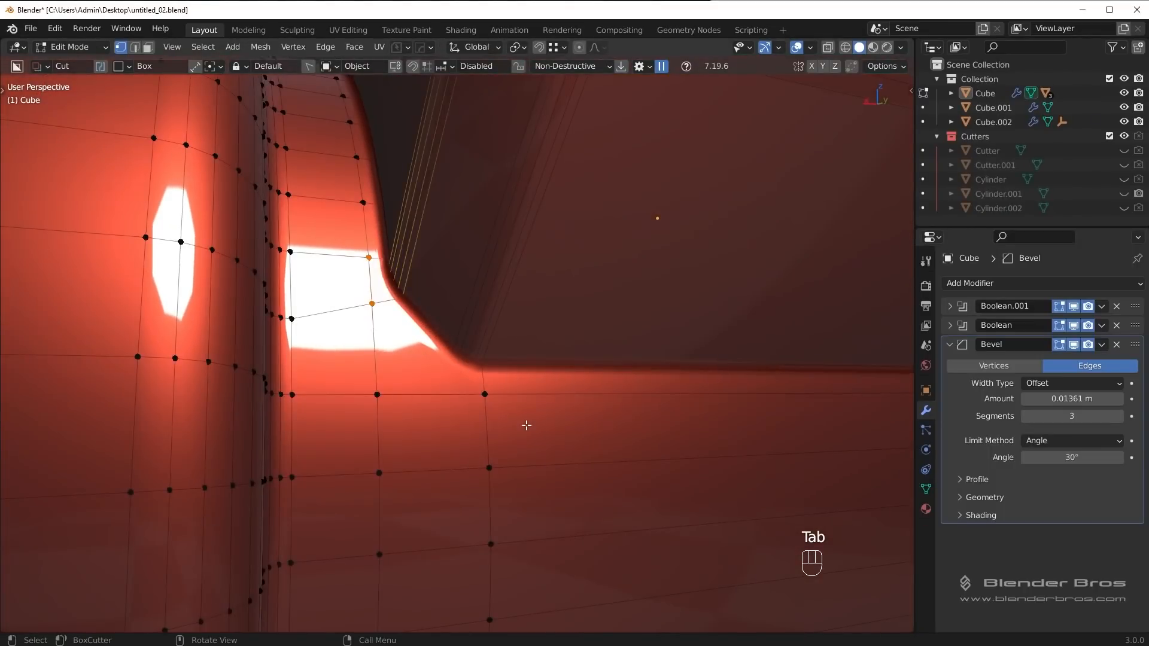
{"action": "middle_click_drag", "start_coordinate": [526, 423], "coordinate": [526, 425]}
Step: Connect the lower loop's top vertex to the chamfer's lower corner vertex, hiding the bevel in Edit Mode meanwhile, and check the shading
{"action": "key", "text": "alt+a"}
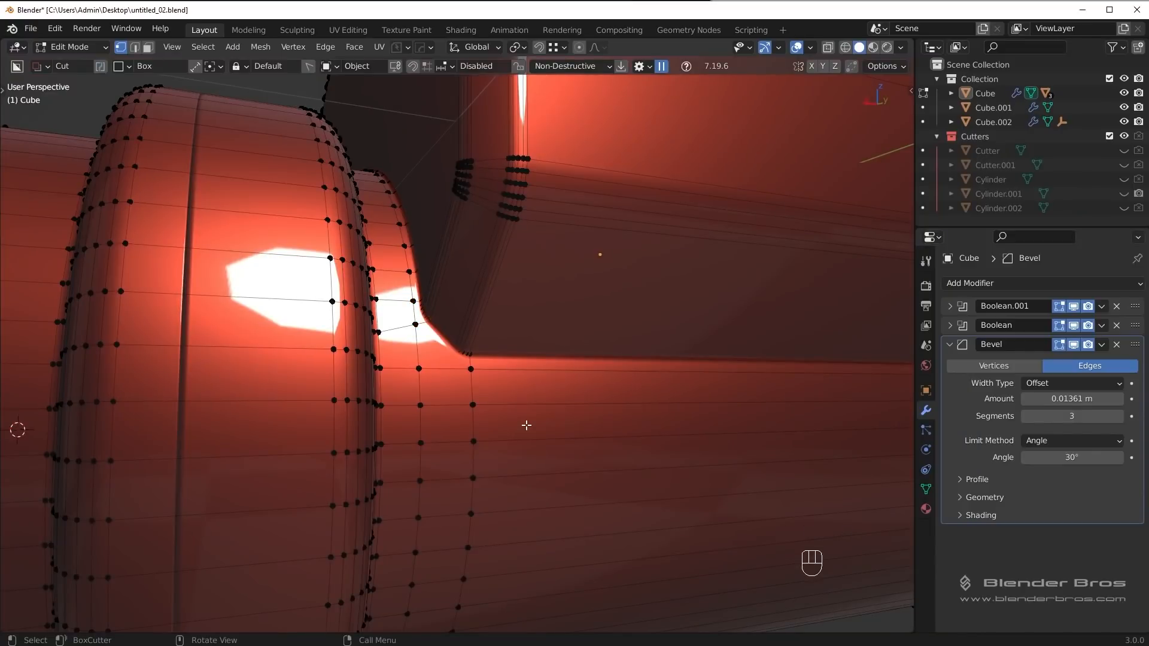
{"action": "scroll", "coordinate": [450, 422], "scroll_direction": "up", "scroll_amount": 3}
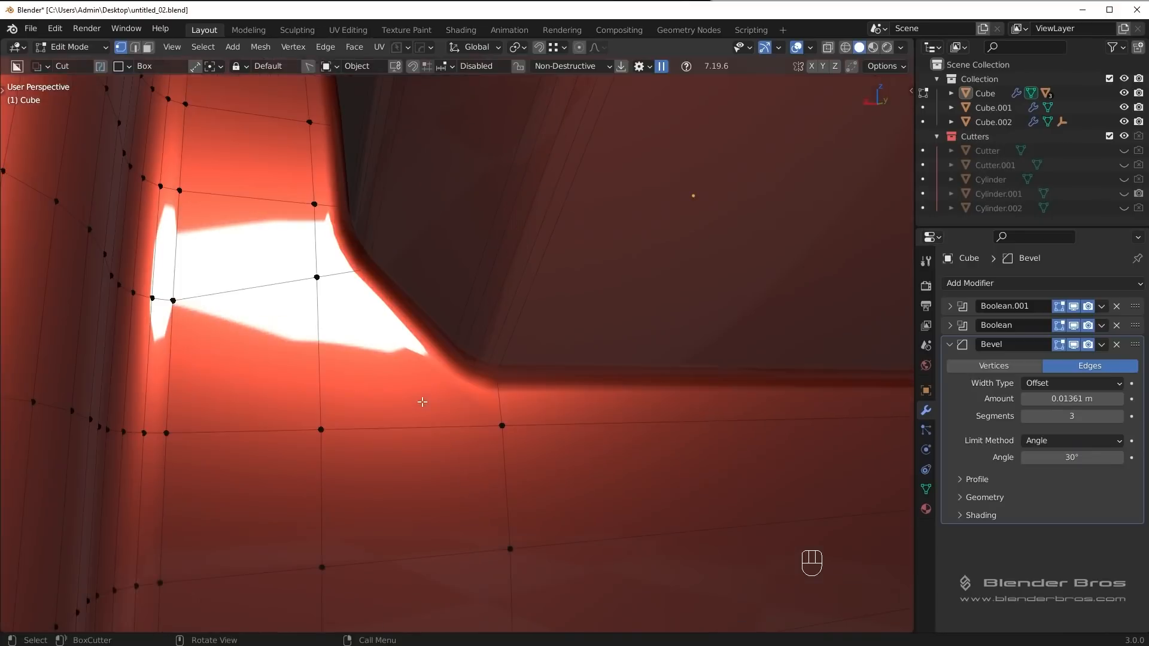
{"action": "left_click", "coordinate": [1060, 345]}
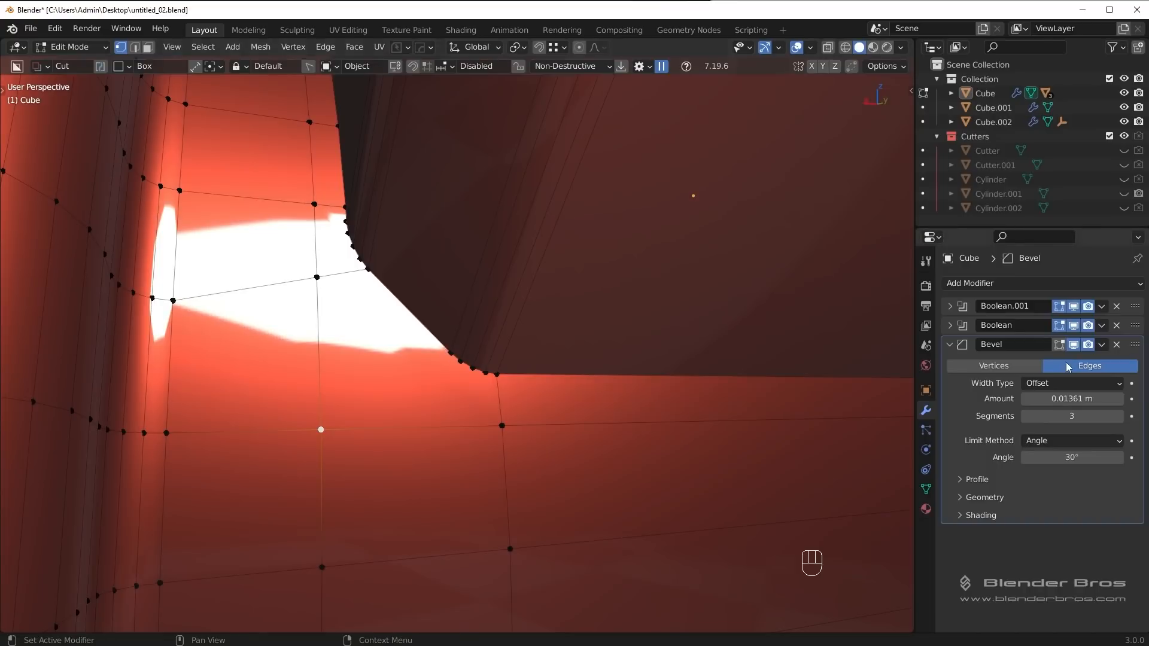
{"action": "left_click", "coordinate": [1060, 345]}
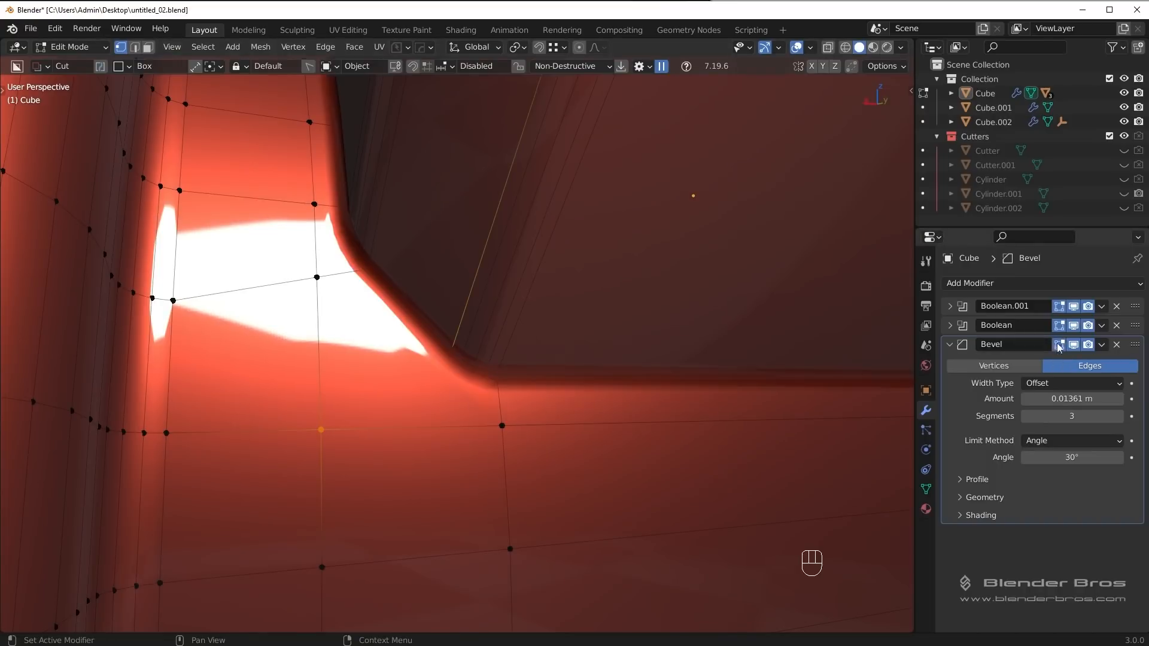
{"action": "middle_click_drag", "start_coordinate": [632, 404], "coordinate": [634, 405]}
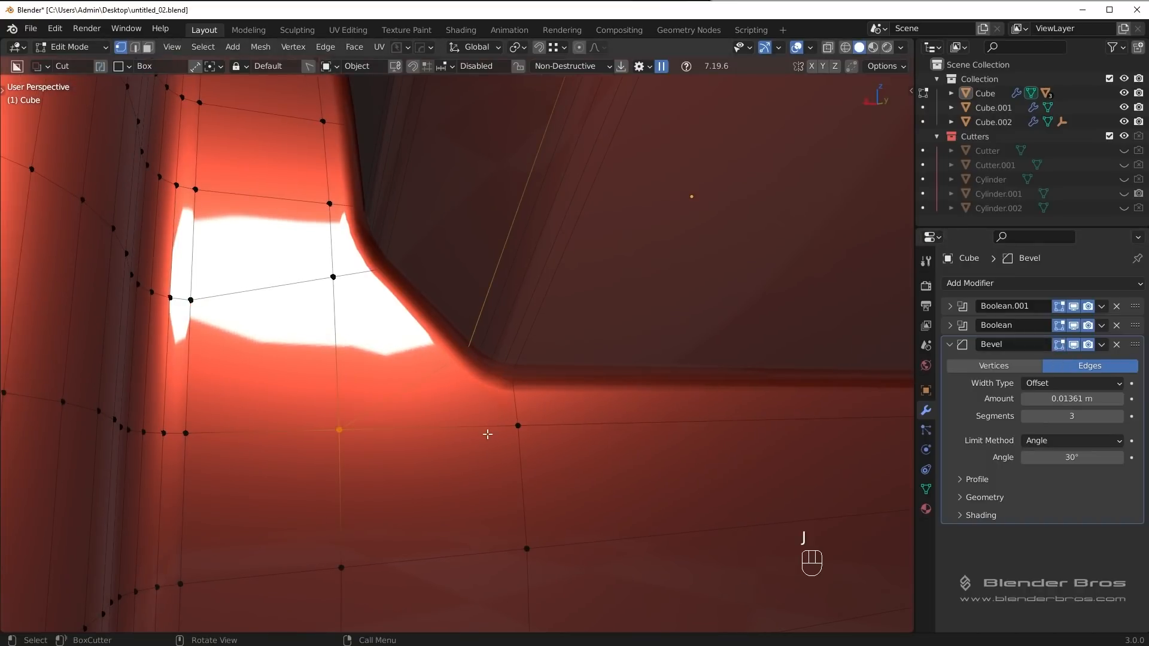
{"action": "key", "text": "Tab"}
{"action": "middle_click_drag", "start_coordinate": [501, 380], "coordinate": [454, 365]}
{"action": "middle_click_drag", "start_coordinate": [398, 243], "coordinate": [377, 243], "text": "shift"}
Step: Try sliding the upper loop's end vertex down toward the lower loop with a factor of about 0.192, and undo the slide
{"action": "key", "text": "Tab"}
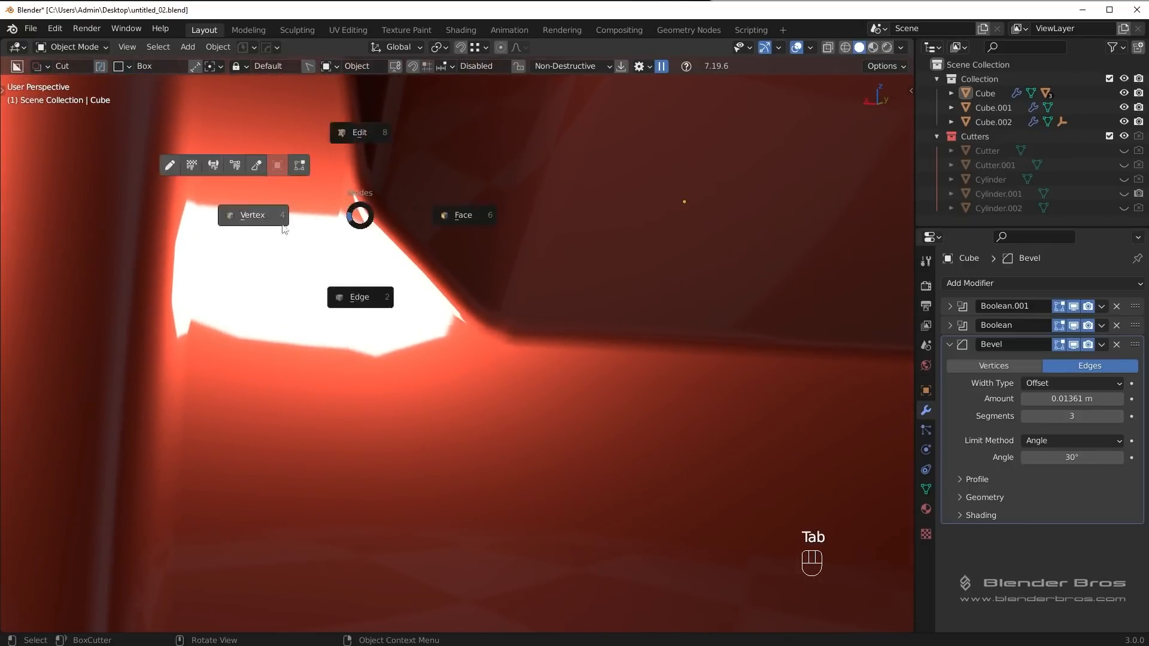
{"action": "left_click", "coordinate": [283, 229]}
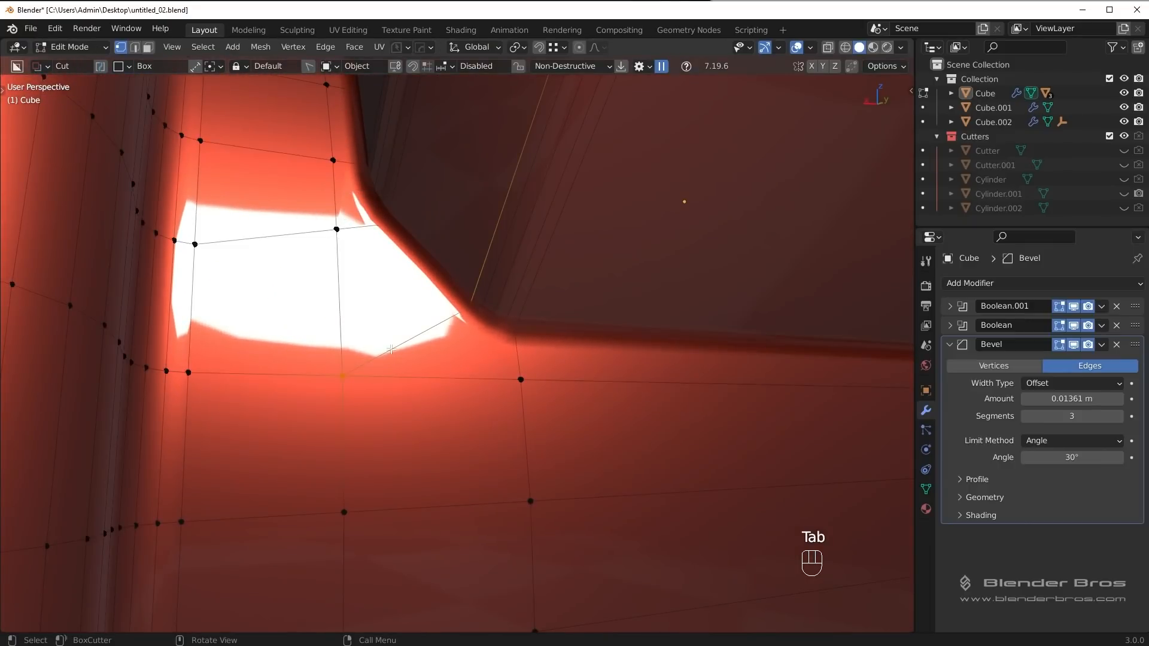
{"action": "middle_click_drag", "start_coordinate": [391, 349], "coordinate": [386, 335], "text": "shift"}
{"action": "key", "text": "g"}
{"action": "key", "text": "g"}
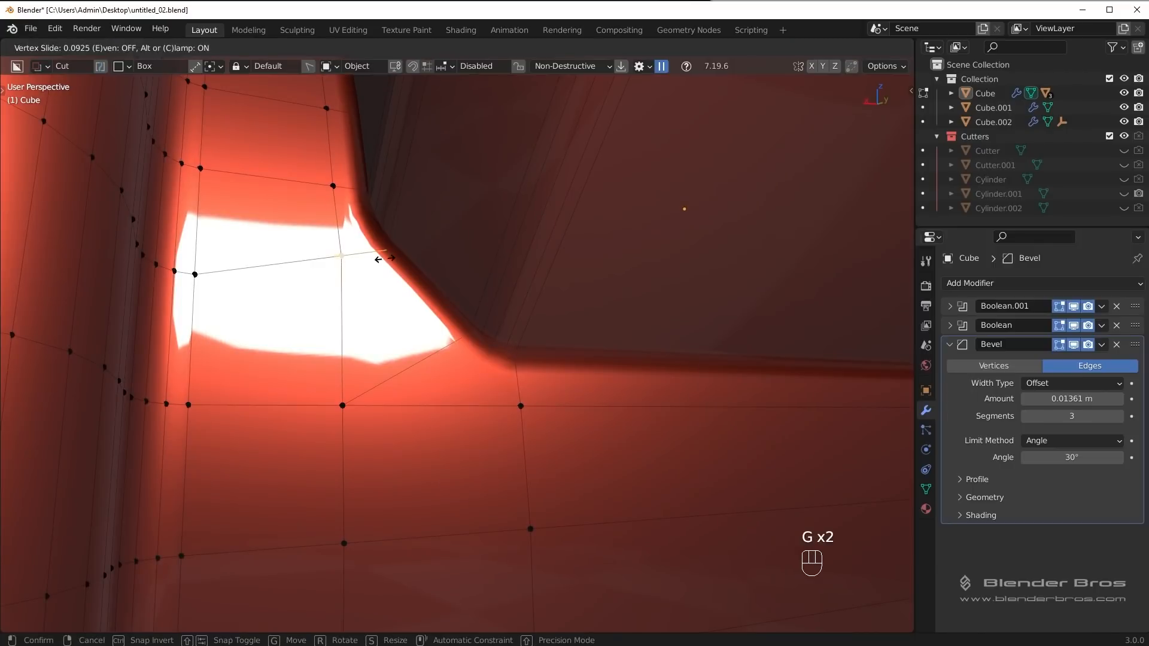
{"action": "key", "text": "Escape"}
{"action": "key", "text": "g"}
{"action": "key", "text": "g"}
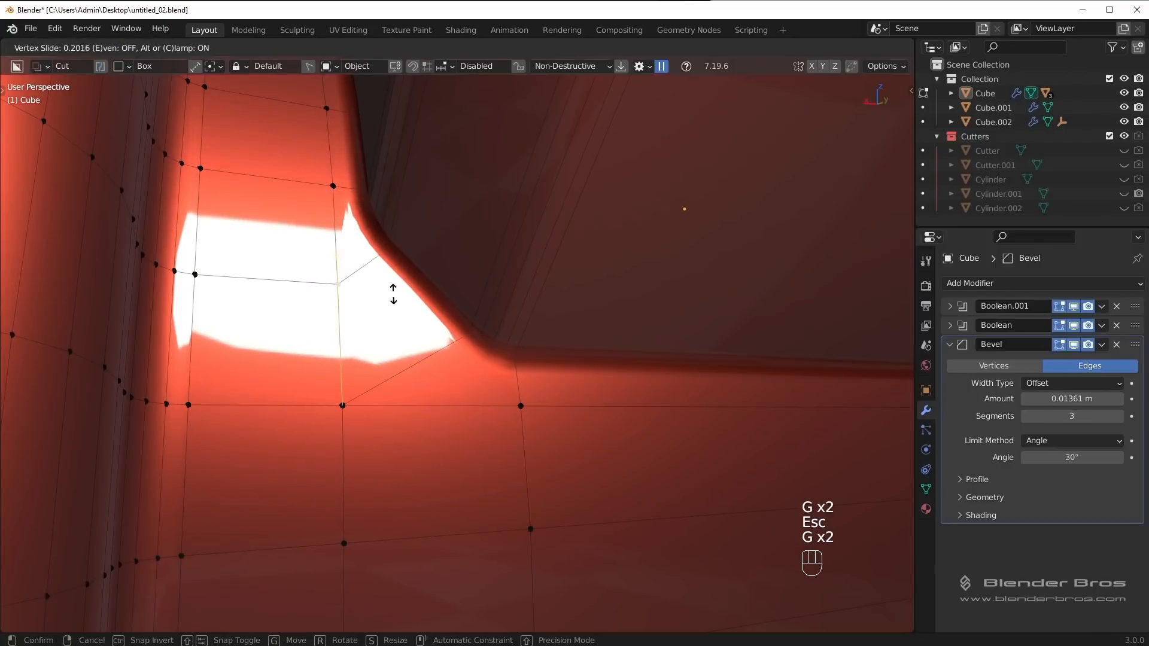
{"action": "left_click", "coordinate": [389, 293]}
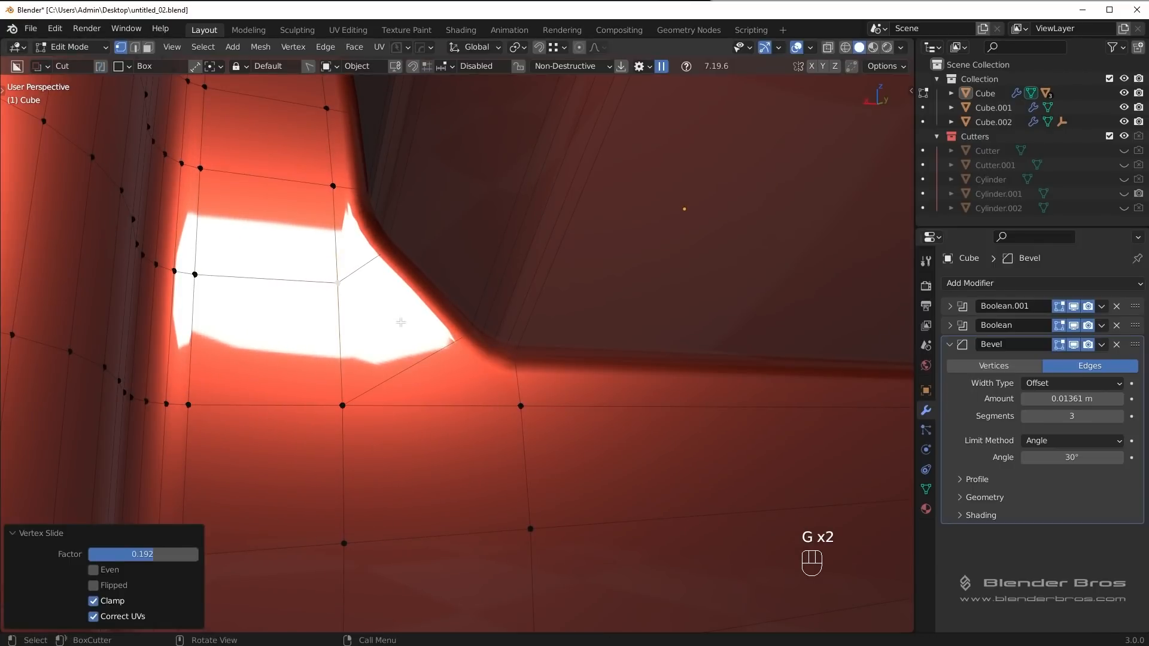
{"action": "key", "text": "Tab"}
{"action": "key", "text": "ctrl+z"}
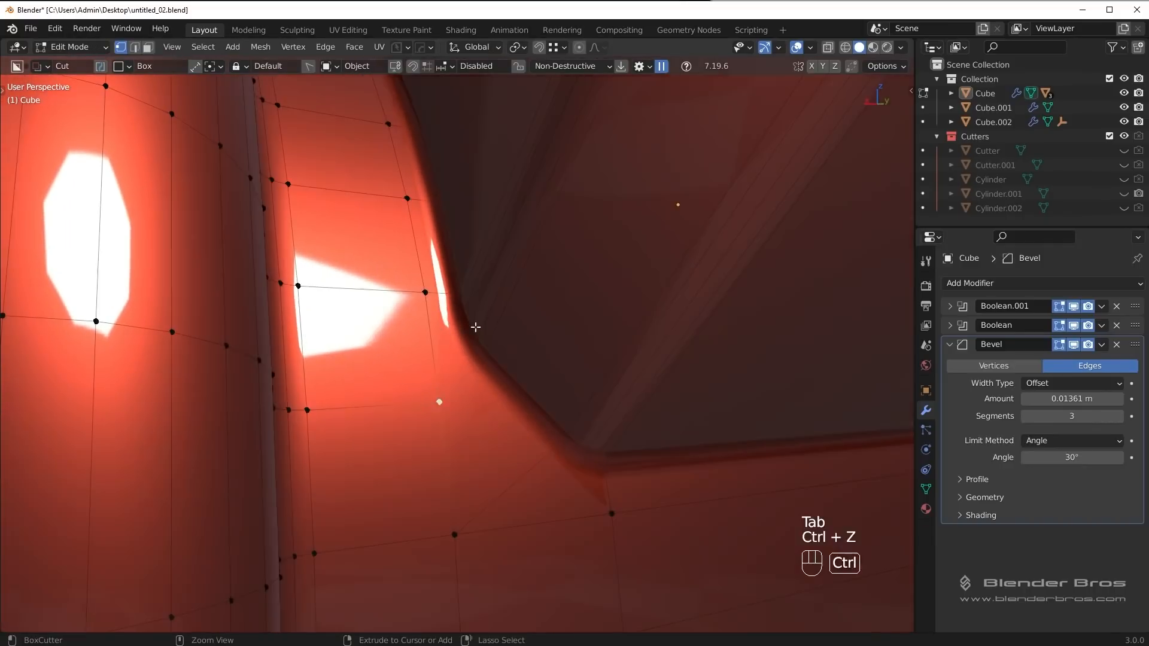
{"action": "key", "text": "ctrl+z"}
Step: Set the viewport lighting to Studio in Object Mode and inspect the whole model from the front and the opposite side
{"action": "key", "text": "Tab"}
{"action": "scroll", "coordinate": [516, 332], "scroll_direction": "down", "scroll_amount": 8}
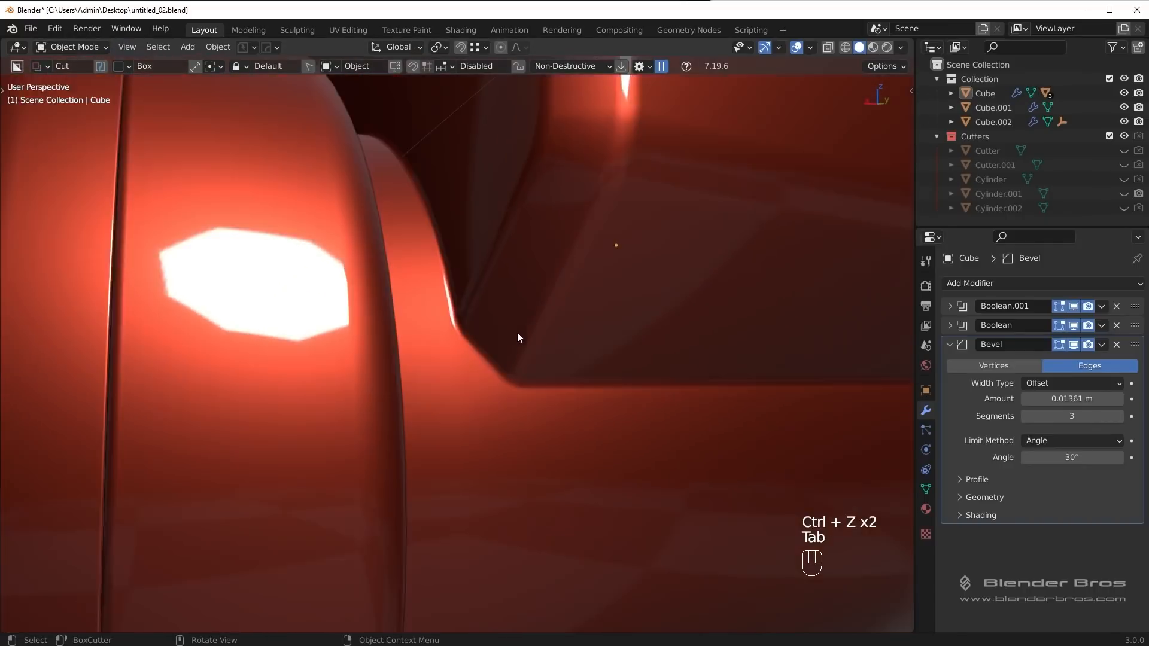
{"action": "scroll", "coordinate": [542, 359], "scroll_direction": "down", "scroll_amount": 5}
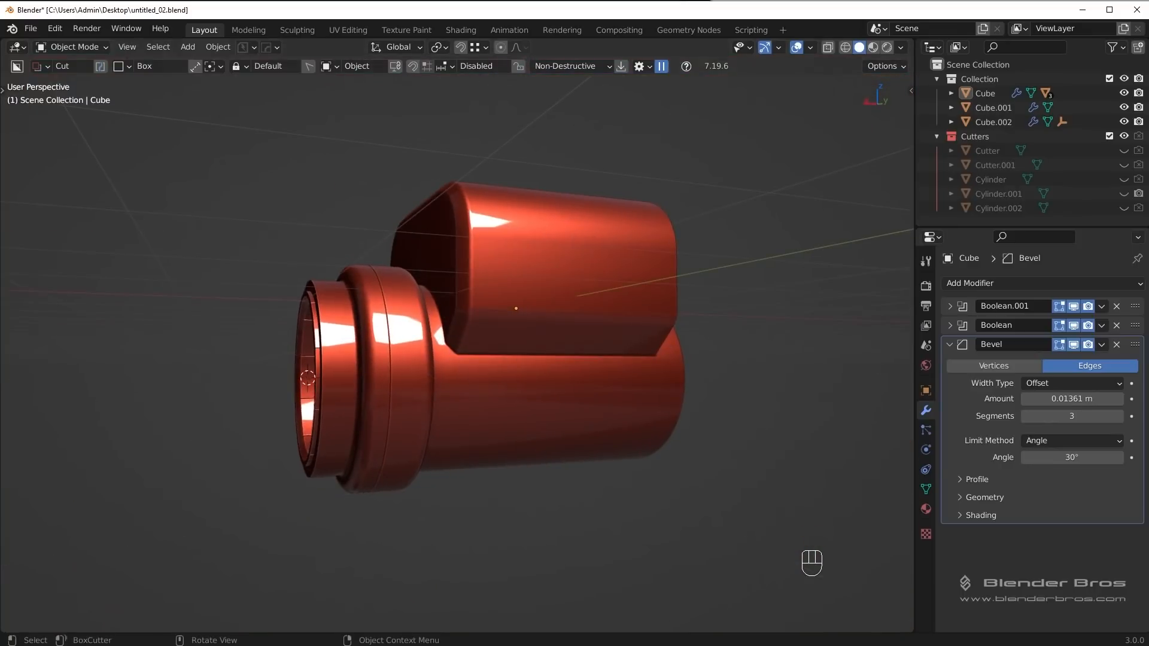
{"action": "mouse_move", "coordinate": [537, 350]}
{"action": "middle_mouse_down"}
{"action": "mouse_move", "coordinate": [576, 367]}
{"action": "mouse_move", "coordinate": [510, 353]}
{"action": "mouse_move", "coordinate": [634, 365]}
{"action": "middle_mouse_up"}
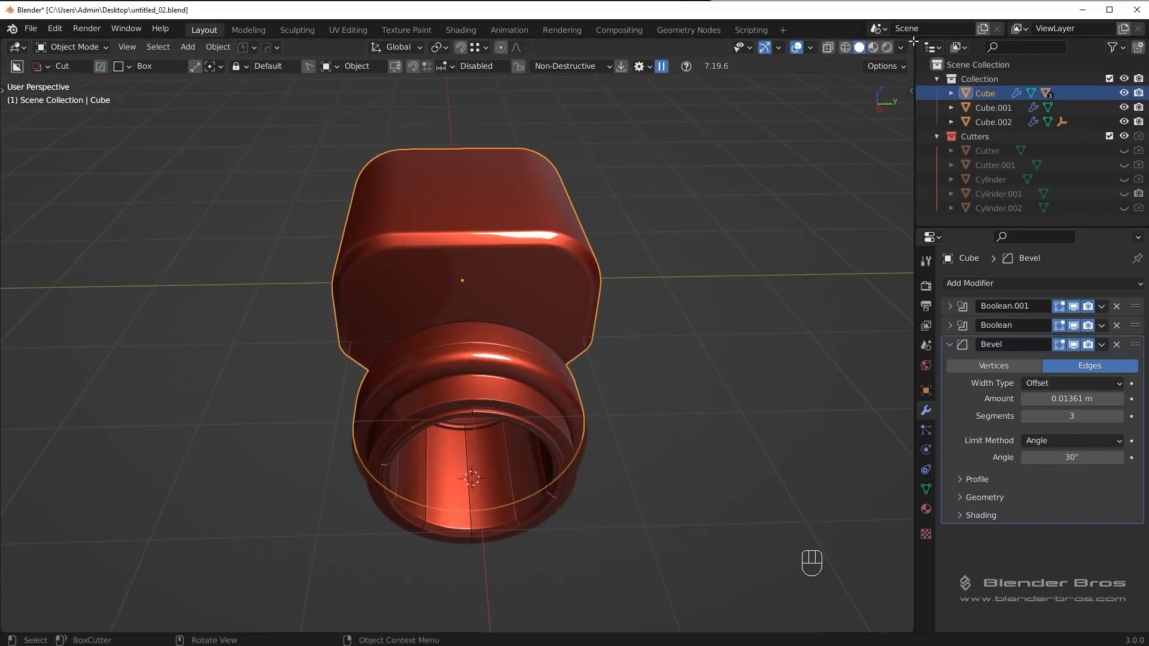
{"action": "left_click", "coordinate": [901, 47]}
{"action": "left_click", "coordinate": [847, 115]}
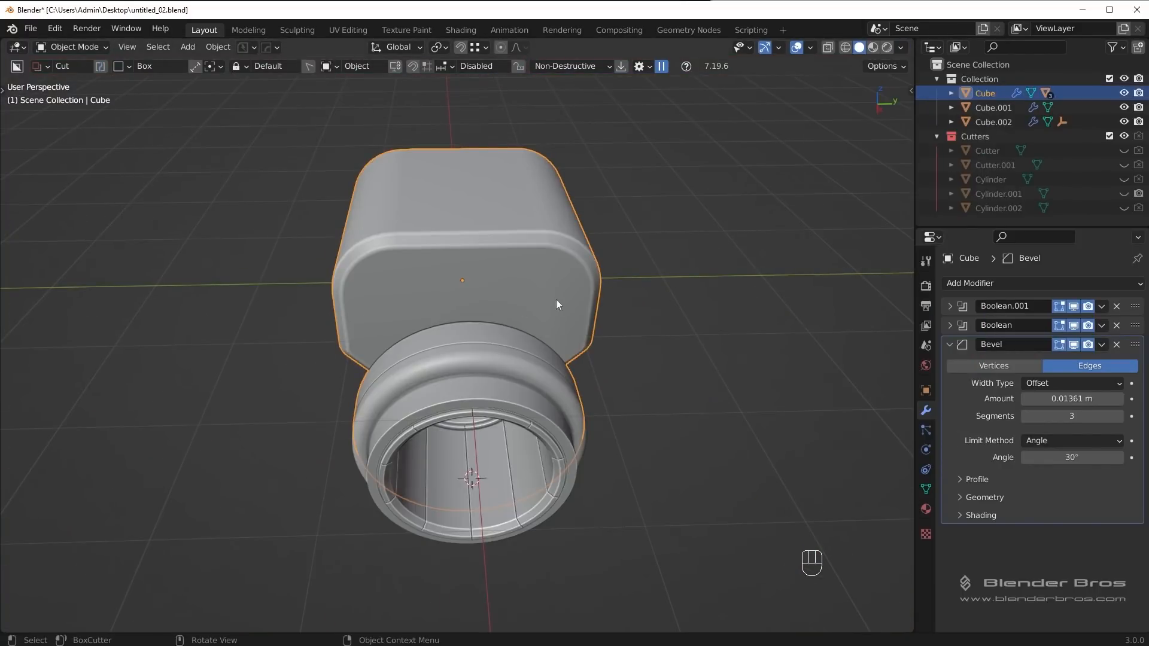
{"action": "middle_click_drag", "start_coordinate": [557, 304], "coordinate": [501, 444]}
{"action": "scroll", "coordinate": [558, 376], "scroll_direction": "up", "scroll_amount": 5}
{"action": "scroll", "coordinate": [638, 340], "scroll_direction": "down", "scroll_amount": 6}
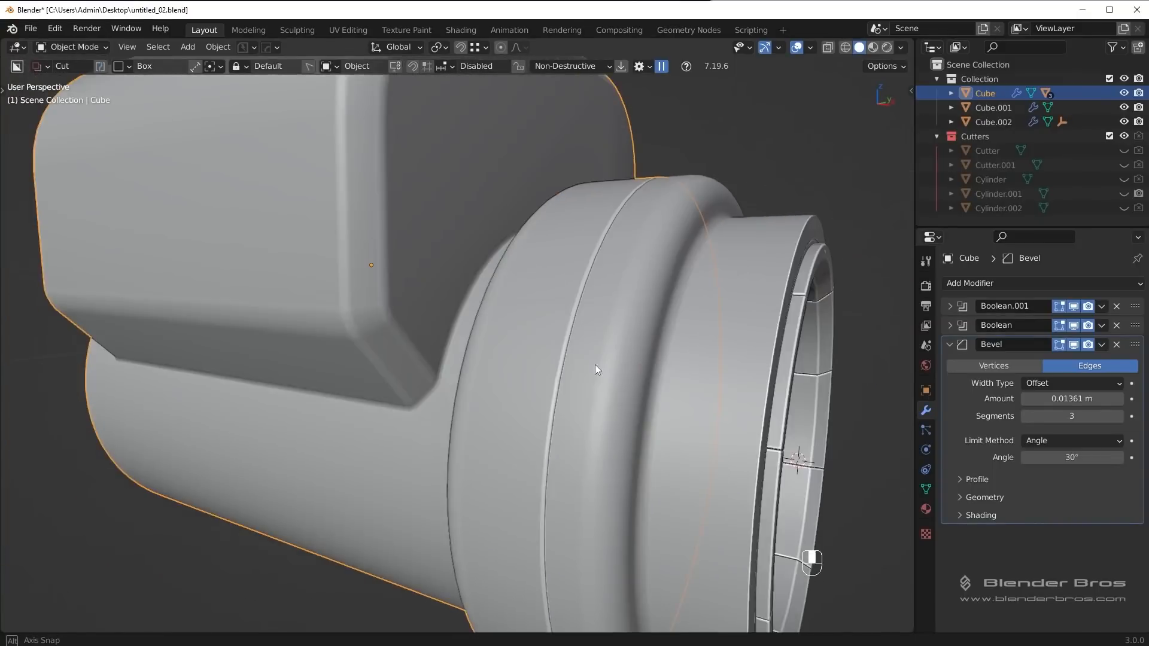
{"action": "middle_click_drag", "start_coordinate": [586, 371], "coordinate": [606, 376]}
Step: Symmetrize the model across the Y axis using the mirror gizmo's Symmetry mode, check the mirrored side and save the file
{"action": "key", "text": "alt+x"}
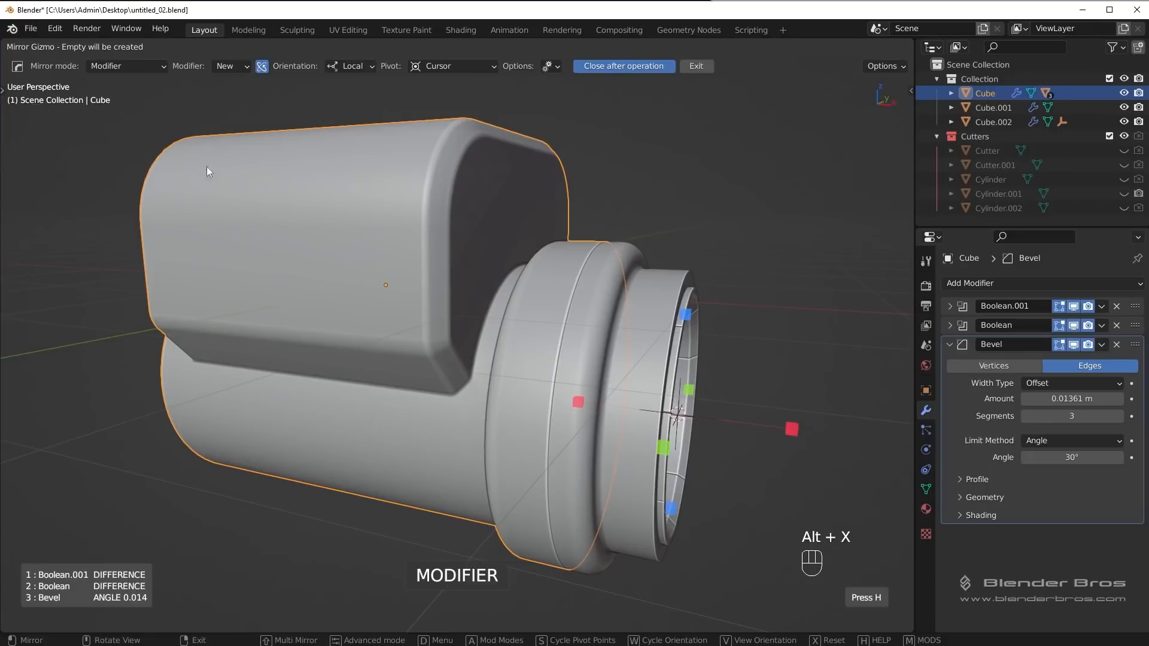
{"action": "left_click", "coordinate": [124, 66]}
{"action": "left_click", "coordinate": [90, 190]}
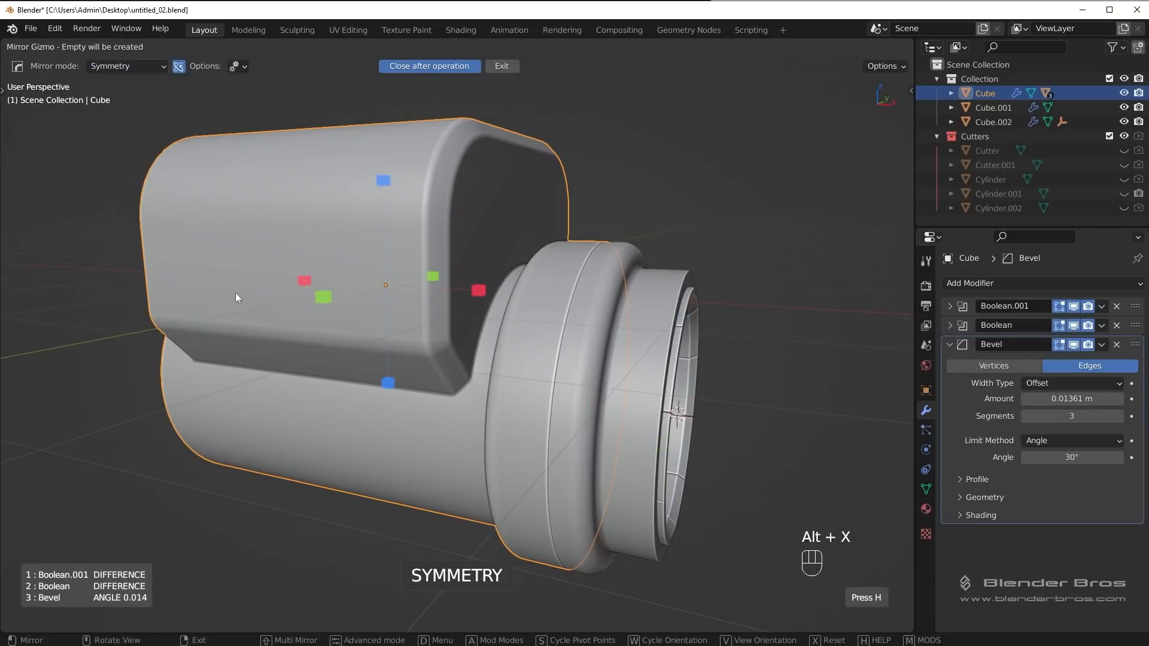
{"action": "left_click", "coordinate": [416, 282]}
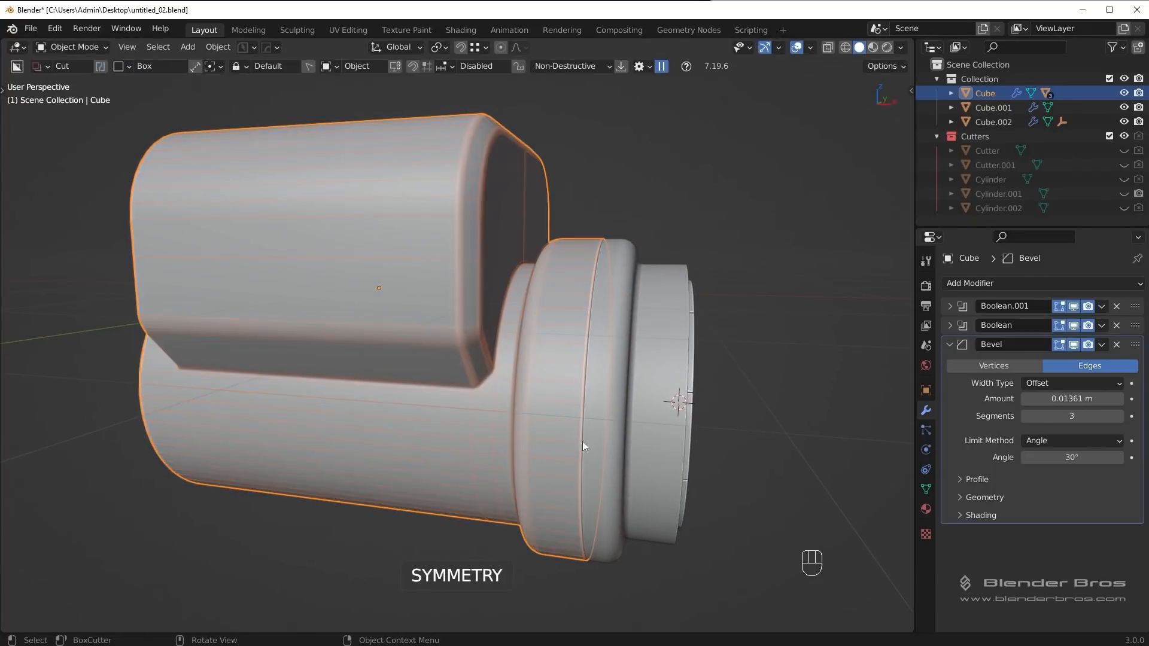
{"action": "scroll", "coordinate": [613, 398], "scroll_direction": "up", "scroll_amount": 5}
{"action": "key", "text": "Tab"}
{"action": "key", "text": "Tab"}
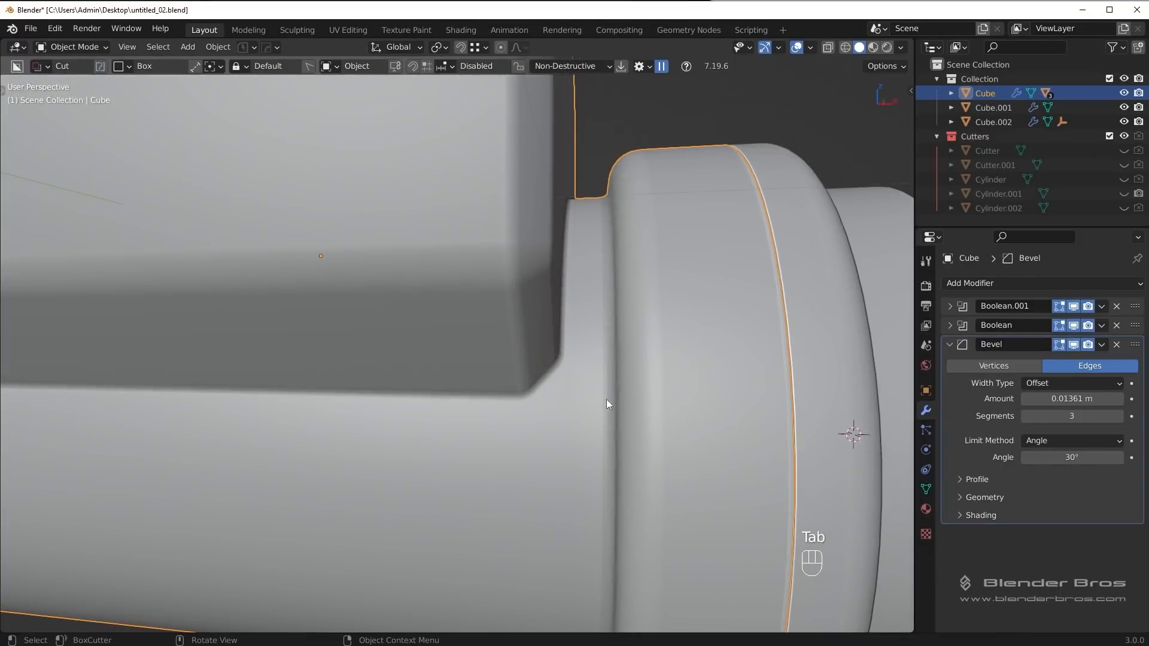
{"action": "key", "text": "ctrl+s"}
Step: Examine the topology in Edit Mode and the shading in Object Mode around the front cylinder corner
{"action": "middle_click_drag", "start_coordinate": [567, 443], "coordinate": [398, 393]}
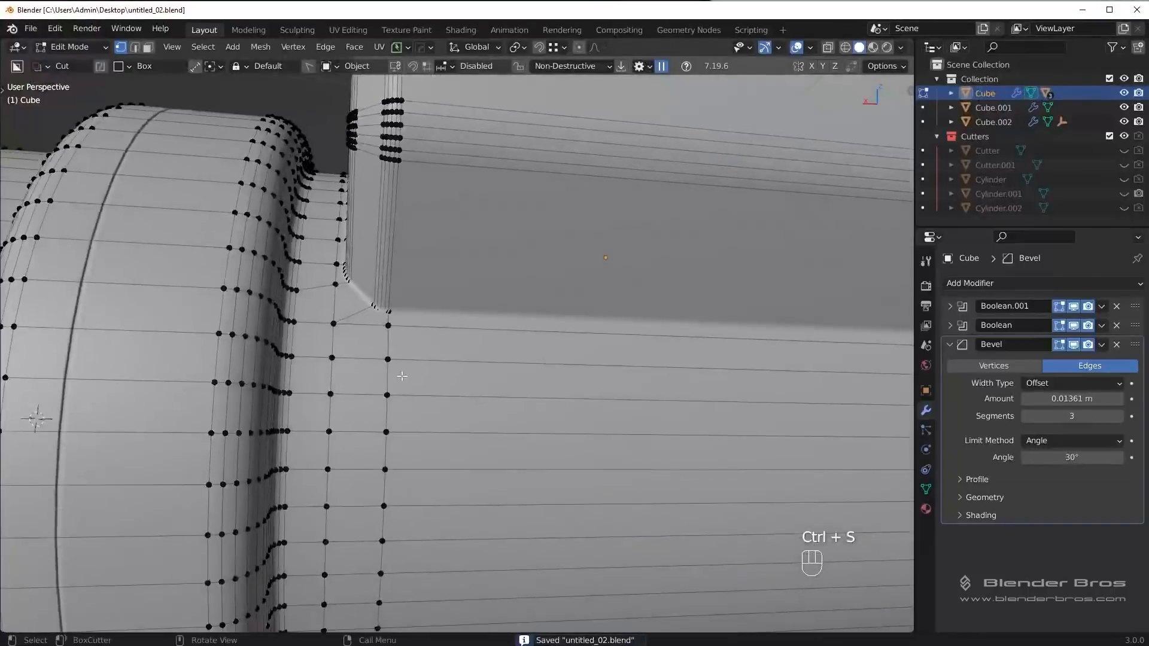
{"action": "scroll", "coordinate": [397, 392], "scroll_direction": "up", "scroll_amount": 5}
{"action": "middle_click_drag", "start_coordinate": [400, 342], "coordinate": [568, 408], "text": "shift"}
{"action": "key", "text": "Tab"}
{"action": "middle_click_drag", "start_coordinate": [641, 345], "coordinate": [585, 353], "text": "shift"}
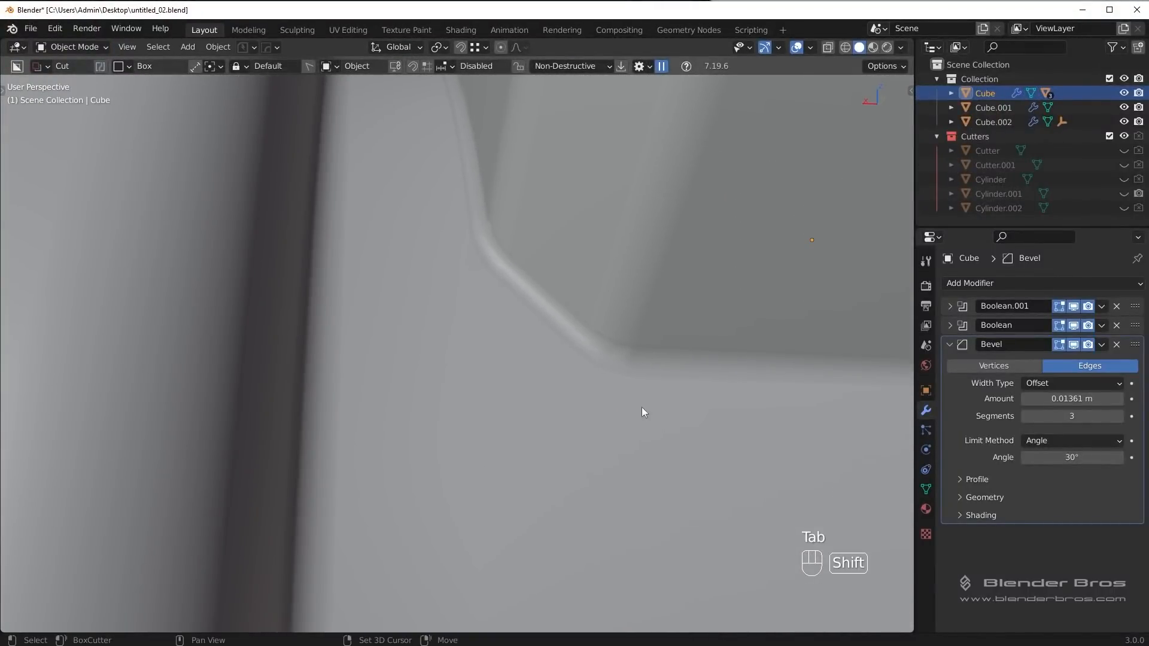
{"action": "scroll", "coordinate": [641, 412], "scroll_direction": "down", "scroll_amount": 5}
{"action": "middle_click_drag", "start_coordinate": [560, 394], "coordinate": [611, 415]}
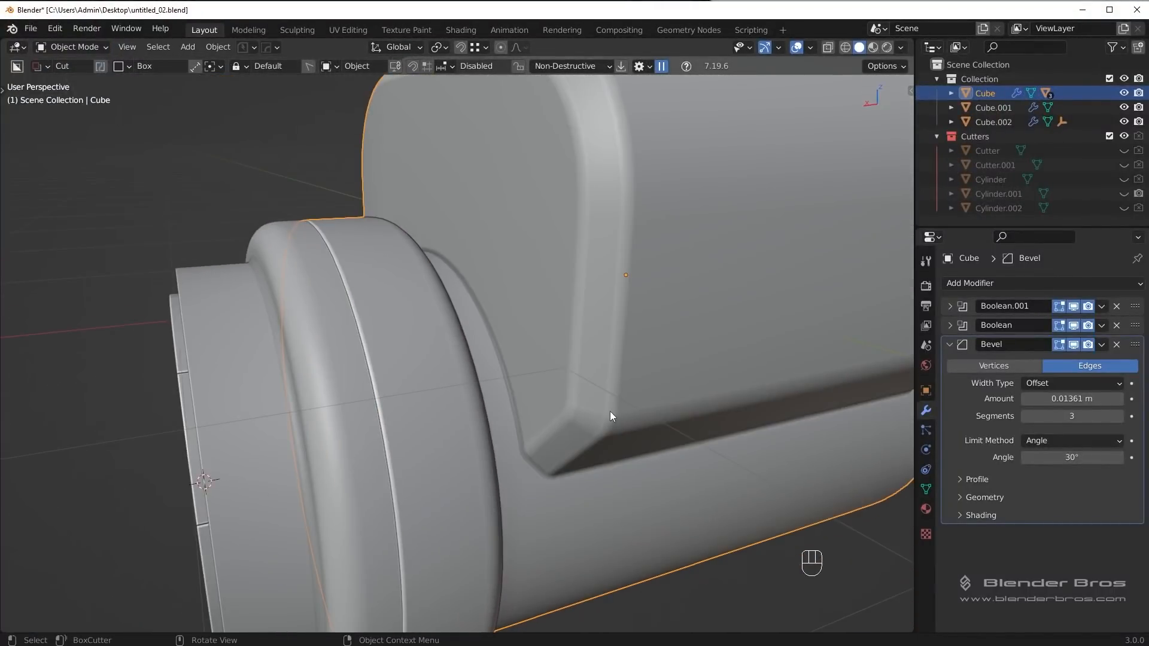
Step: Set the viewport lighting to MatCap and inspect the corner where the block meets the cylinder at the rear end
{"action": "scroll", "coordinate": [623, 353], "scroll_direction": "down", "scroll_amount": 5}
{"action": "middle_click_drag", "start_coordinate": [623, 354], "coordinate": [605, 405]}
{"action": "key", "text": "Tab"}
{"action": "key", "text": "Tab"}
{"action": "key", "text": "Tab"}
{"action": "scroll", "coordinate": [525, 421], "scroll_direction": "up", "scroll_amount": 3}
{"action": "key", "text": "Tab"}
{"action": "scroll", "coordinate": [571, 343], "scroll_direction": "up", "scroll_amount": 3}
{"action": "middle_click_drag", "start_coordinate": [710, 349], "coordinate": [552, 325], "text": "shift"}
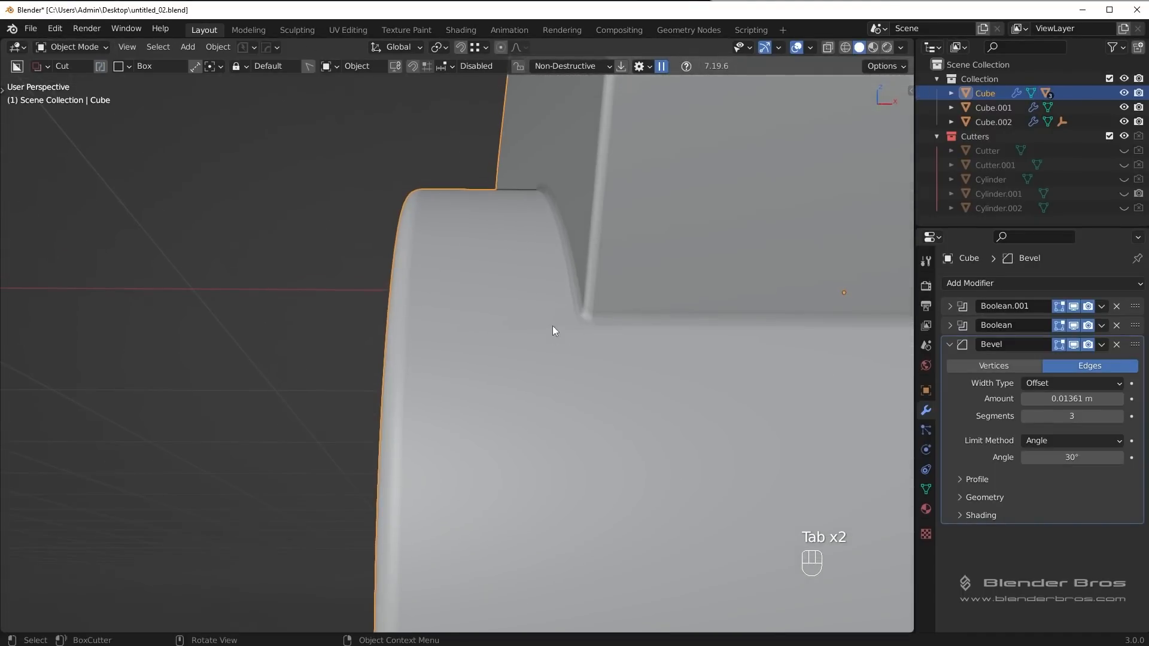
{"action": "left_click", "coordinate": [901, 47]}
{"action": "left_click", "coordinate": [893, 111]}
{"action": "middle_click_drag", "start_coordinate": [584, 271], "coordinate": [608, 300]}
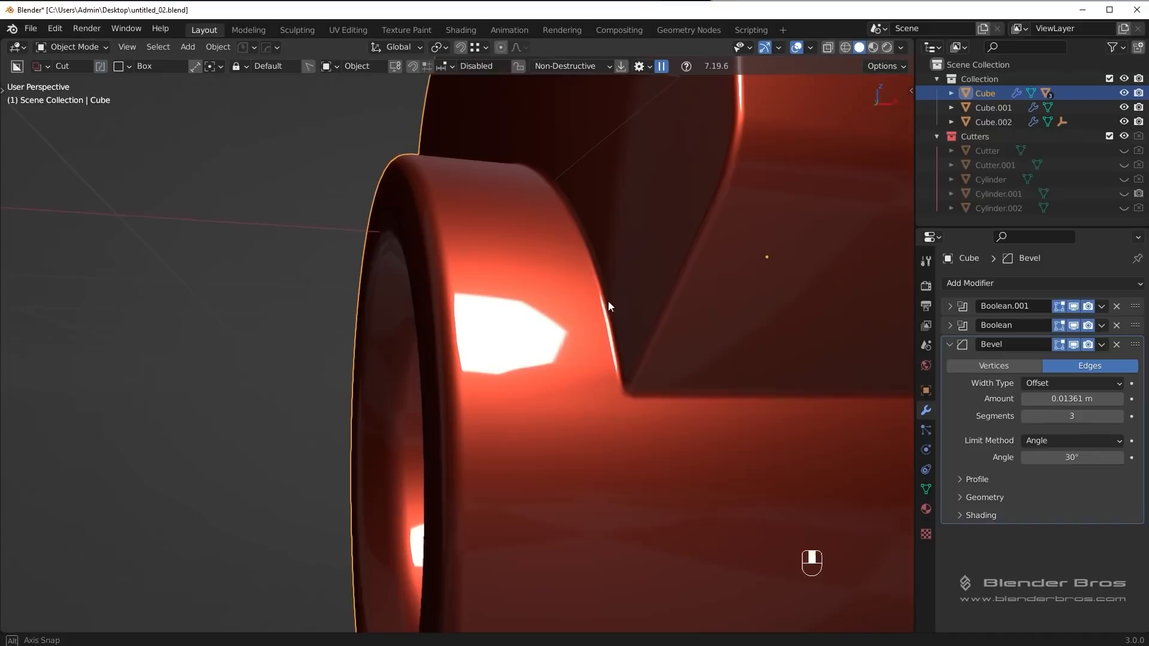
{"action": "middle_click_drag", "start_coordinate": [546, 397], "coordinate": [581, 356]}
Step: Add a loop cut on the rear cylinder section above the corner, slid close to the block with a factor of about -0.809
{"action": "key", "text": "Tab"}
{"action": "key", "text": "ctrl+r"}
{"action": "left_click", "coordinate": [583, 351]}
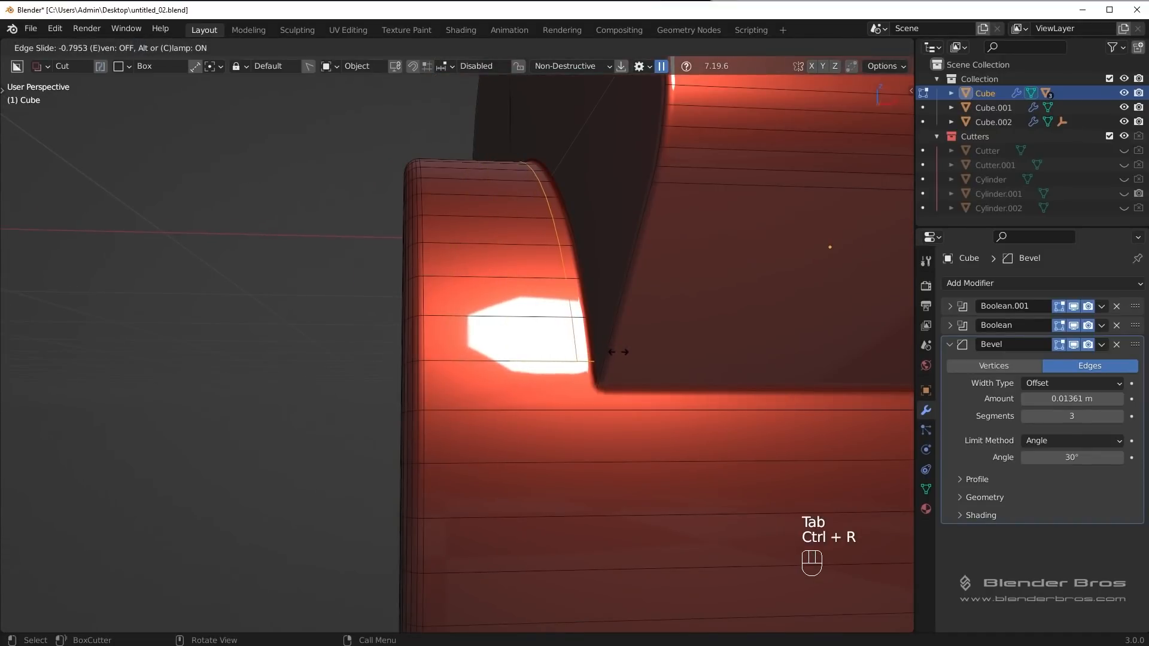
{"action": "left_click", "coordinate": [613, 358]}
Step: Add a loop cut around the cylinder below the rear corner and move it along X into line with the upper loop
{"action": "key", "text": "ctrl+r"}
{"action": "left_click", "coordinate": [553, 467]}
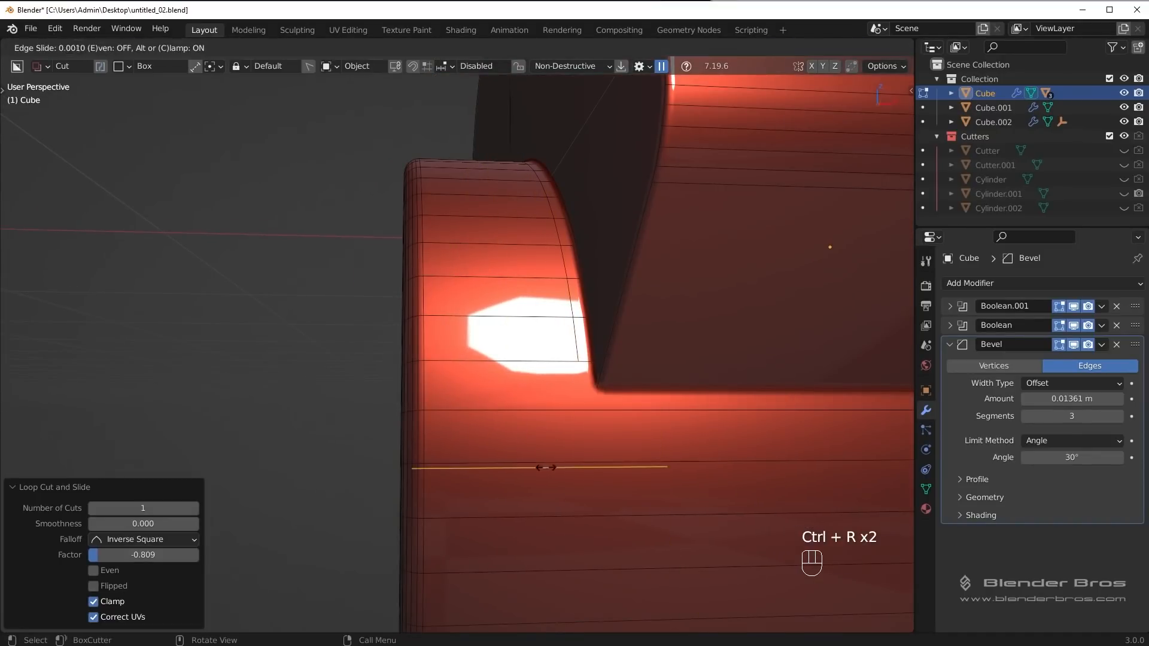
{"action": "left_click", "coordinate": [457, 445]}
{"action": "key", "text": "g"}
{"action": "key", "text": "x"}
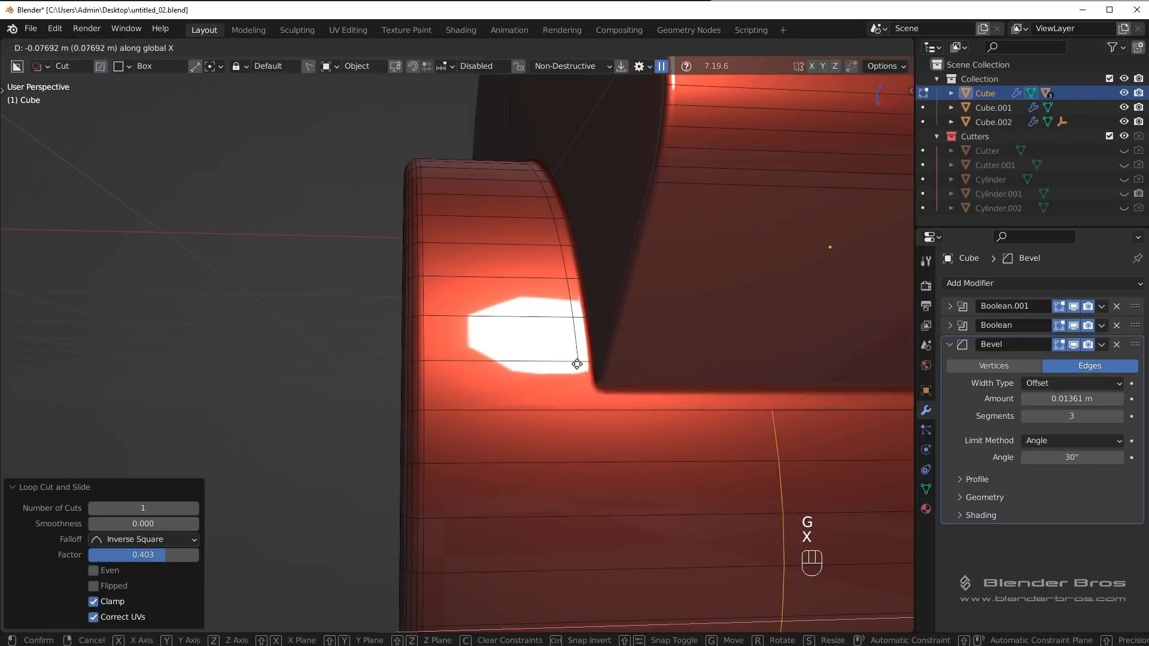
{"action": "left_click", "coordinate": [575, 362]}
Step: Connect the end vertices of the upper and lower loops at the rear corner on both sides and check the shading
{"action": "key", "text": "Tab"}
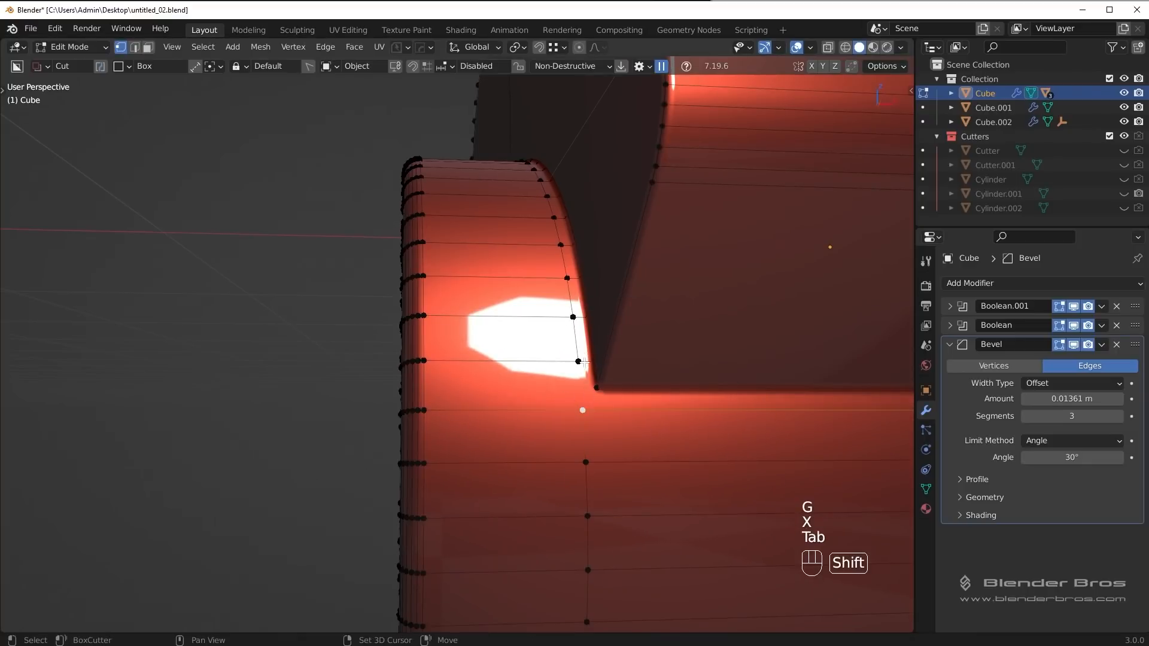
{"action": "key", "text": "Tab"}
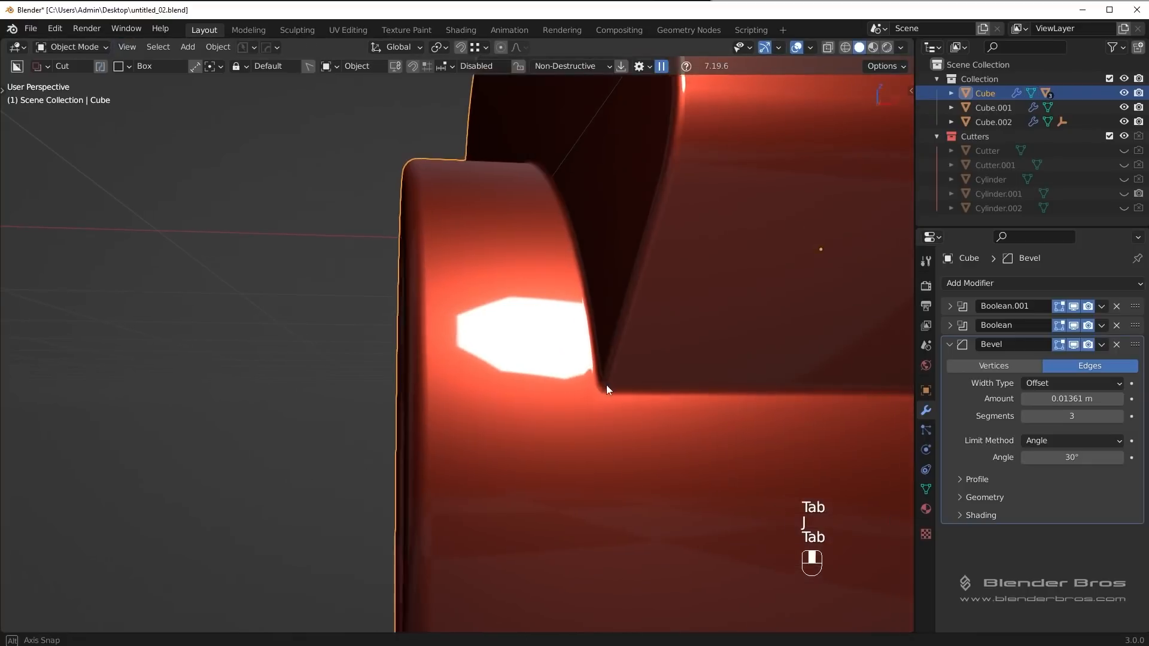
{"action": "middle_click_drag", "start_coordinate": [602, 396], "coordinate": [600, 394]}
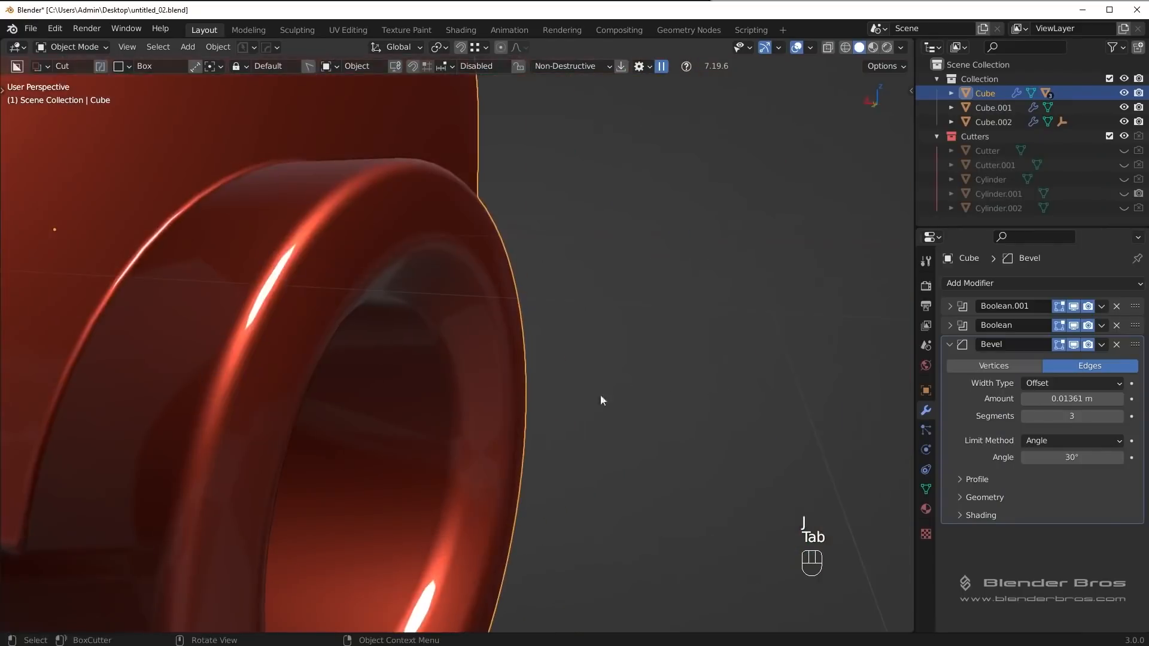
{"action": "key", "text": "Tab"}
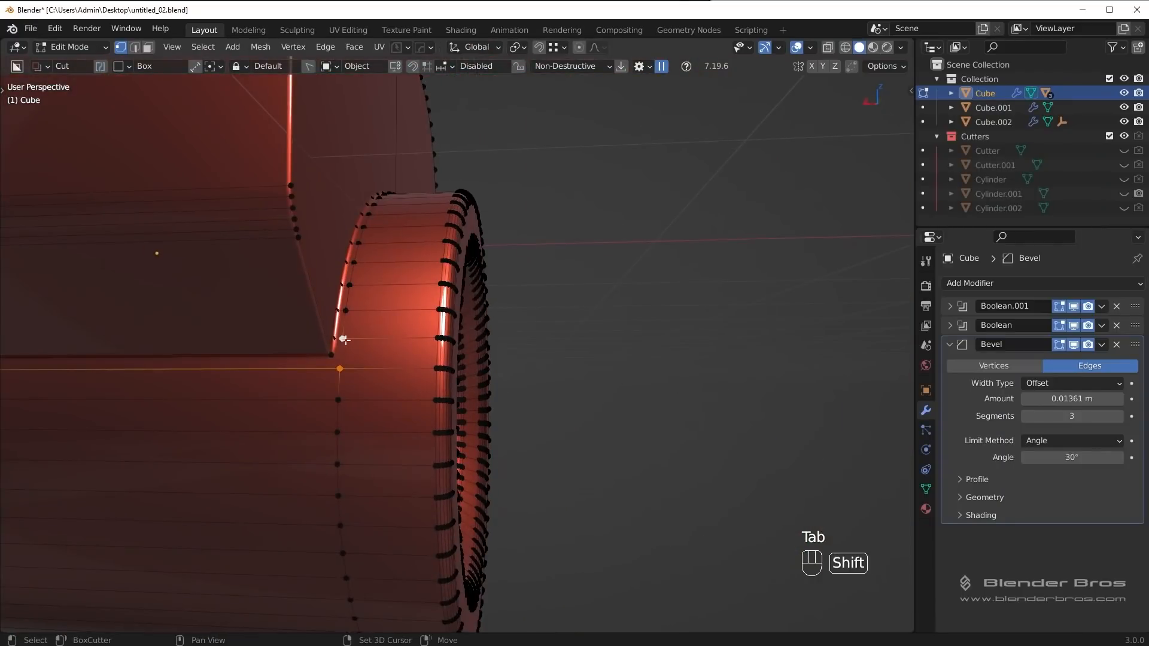
{"action": "key", "text": "j"}
{"action": "mouse_move", "coordinate": [346, 340]}
{"action": "middle_mouse_down"}
{"action": "mouse_move", "coordinate": [477, 361]}
{"action": "mouse_move", "coordinate": [515, 287]}
{"action": "mouse_move", "coordinate": [559, 295]}
{"action": "mouse_move", "coordinate": [293, 331]}
{"action": "mouse_move", "coordinate": [565, 302]}
{"action": "mouse_move", "coordinate": [615, 346]}
{"action": "mouse_move", "coordinate": [610, 304]}
{"action": "mouse_move", "coordinate": [611, 368]}
{"action": "mouse_move", "coordinate": [617, 359]}
{"action": "middle_mouse_up"}
{"action": "key", "text": "Tab"}
Step: Apply the horizontally striped MatCap after comparing with Studio lighting, and examine the reflection flow around the rear corner
{"action": "left_click", "coordinate": [901, 47]}
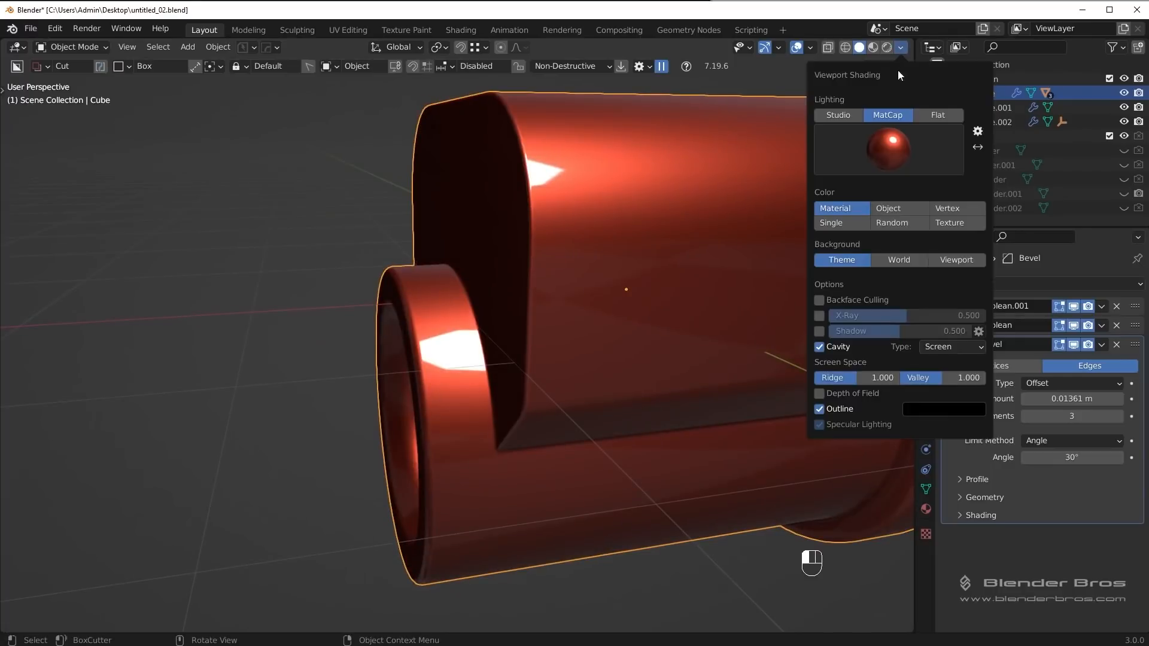
{"action": "left_click", "coordinate": [853, 115]}
{"action": "left_click", "coordinate": [901, 48]}
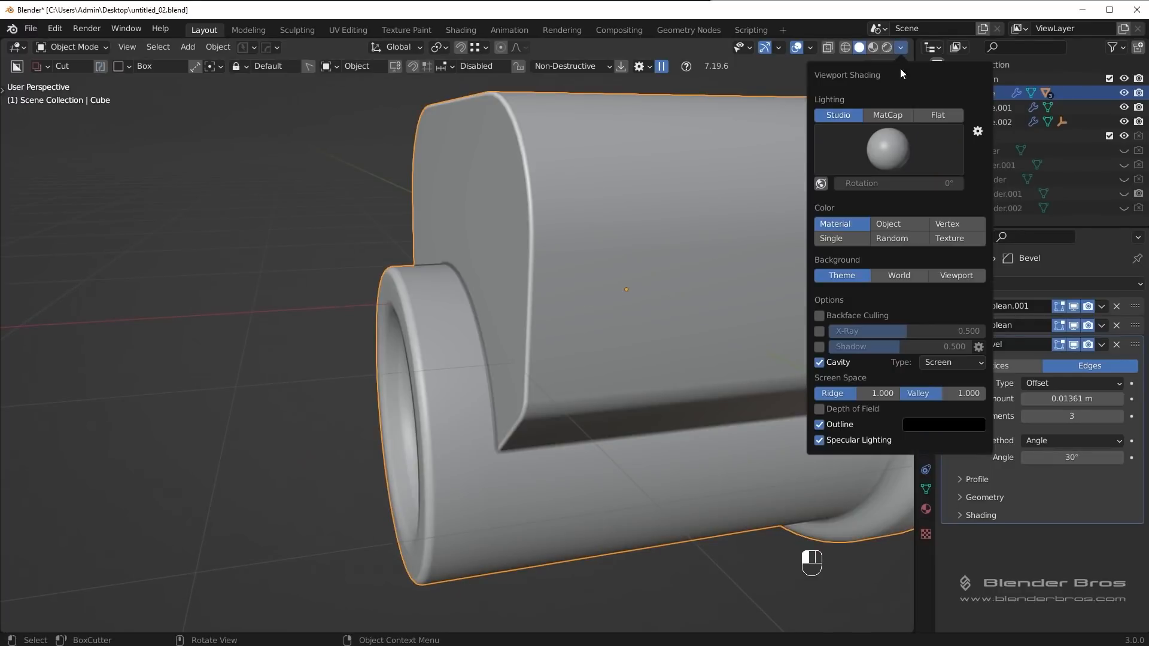
{"action": "left_click", "coordinate": [888, 115]}
{"action": "left_click", "coordinate": [897, 145]}
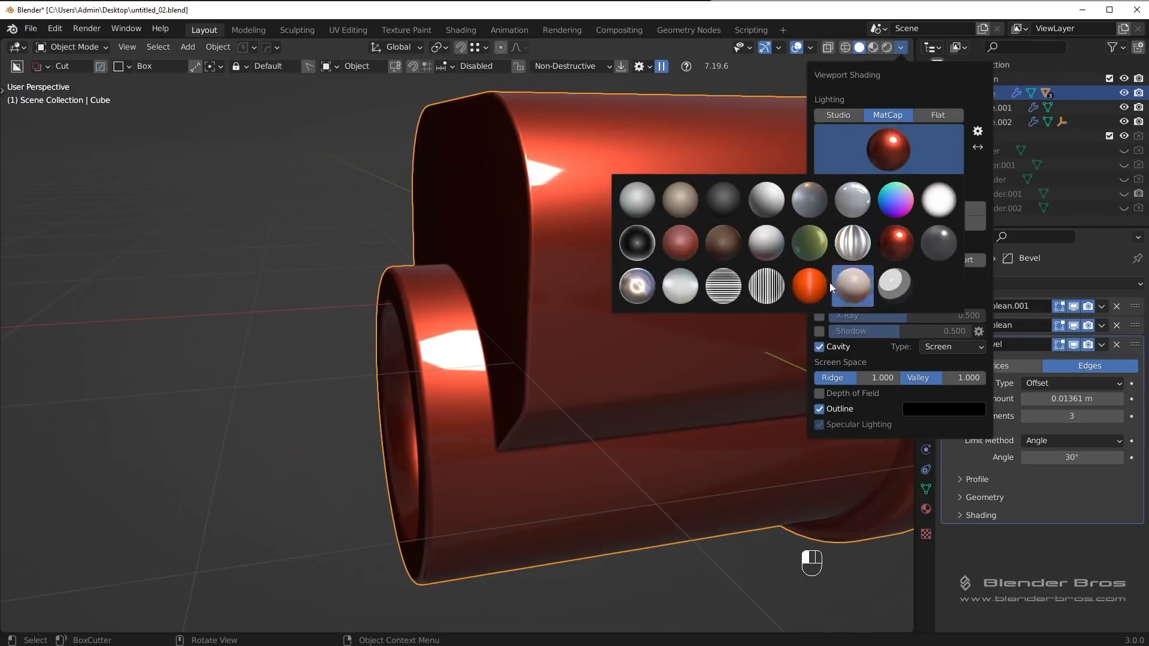
{"action": "left_click", "coordinate": [731, 294]}
{"action": "middle_click_drag", "start_coordinate": [625, 311], "coordinate": [501, 421]}
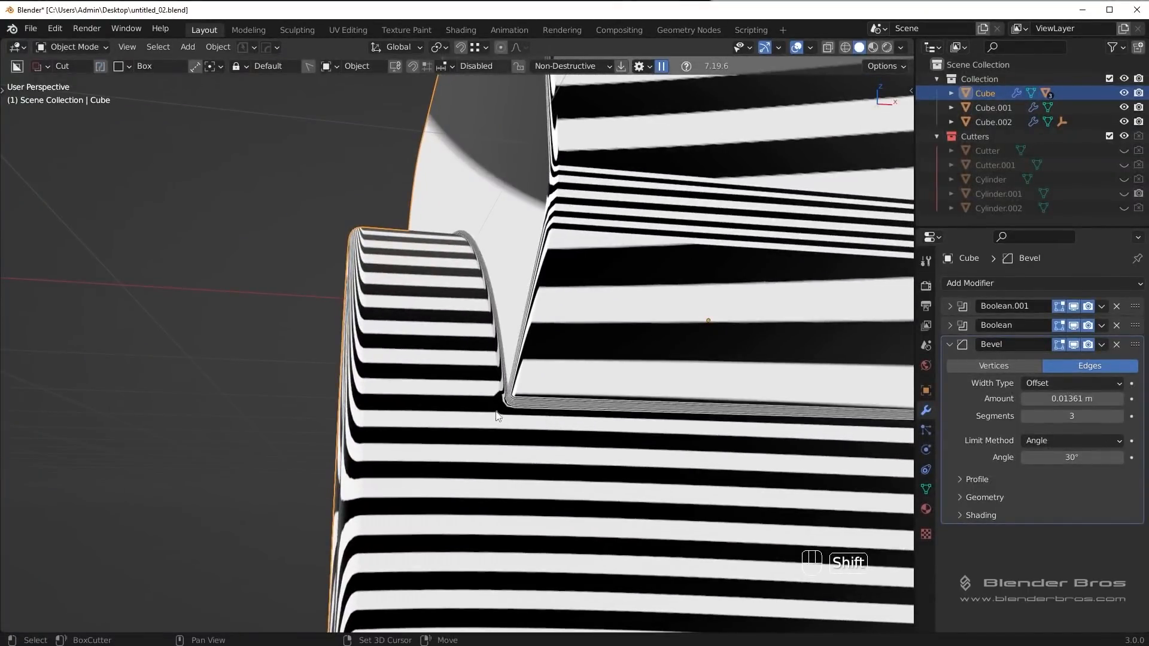
{"action": "middle_click_drag", "start_coordinate": [497, 416], "coordinate": [443, 404]}
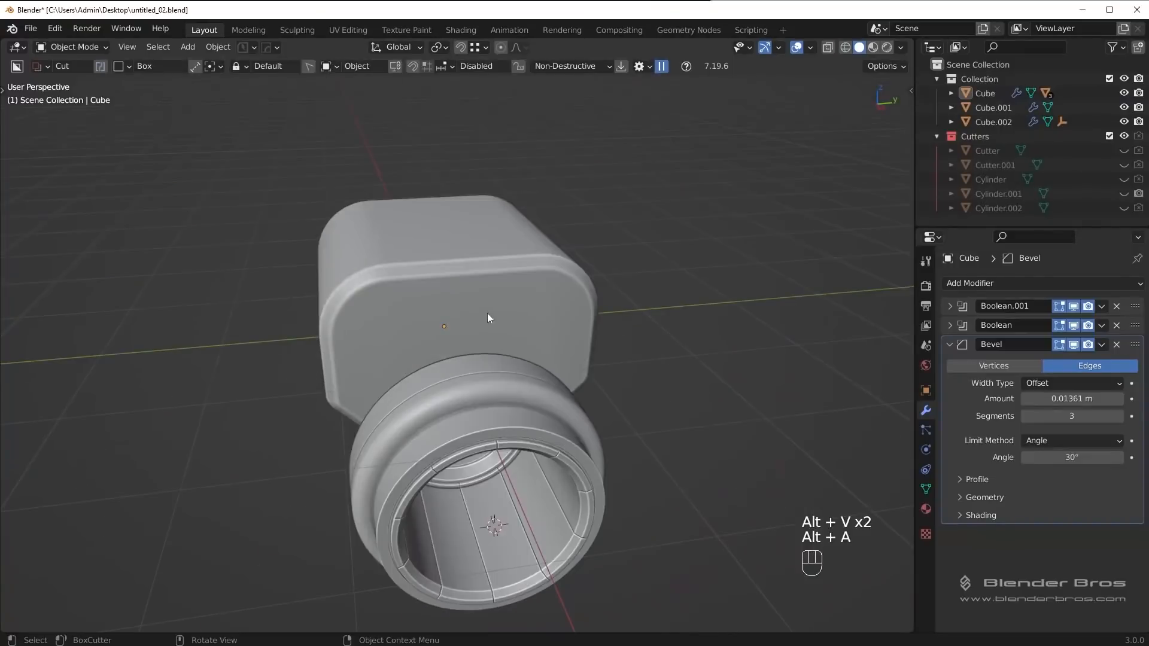
Step: Select the main body and examine the face topology of the block's front and side in Edit Mode with everything deselected
{"action": "left_click", "coordinate": [487, 314]}
{"action": "key", "text": "Tab"}
{"action": "middle_click_drag", "start_coordinate": [488, 313], "coordinate": [521, 334]}
{"action": "left_click", "coordinate": [431, 350]}
{"action": "key", "text": "Tab"}
{"action": "key", "text": "ctrl+x"}
{"action": "key", "text": "Tab"}
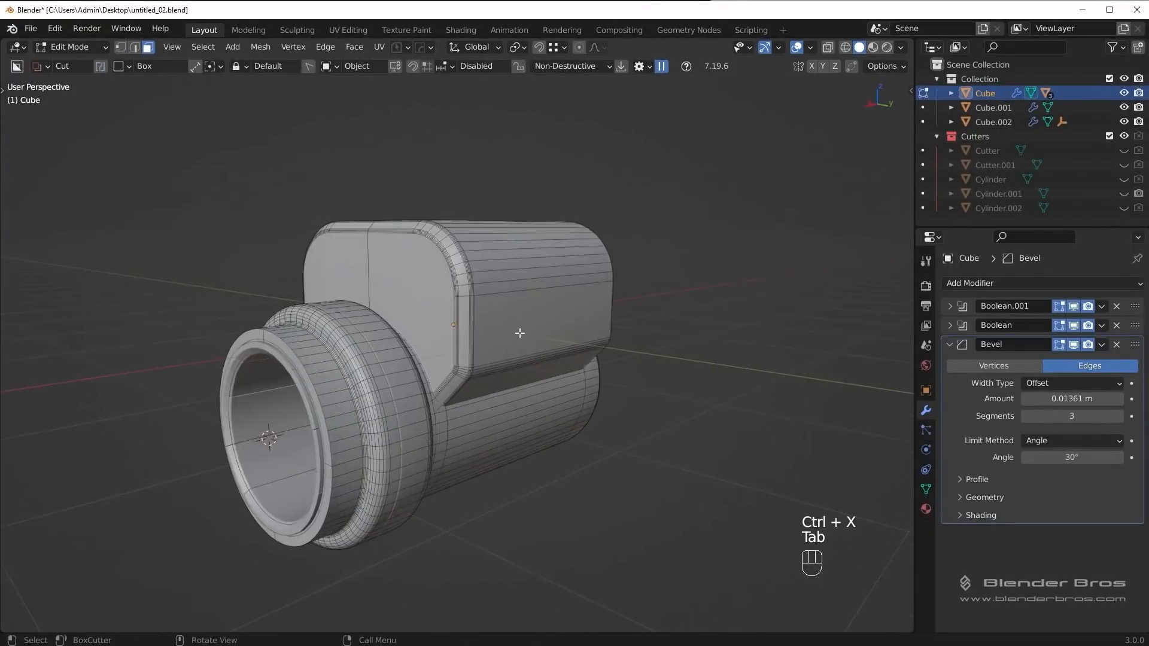
{"action": "scroll", "coordinate": [505, 337], "scroll_direction": "up", "scroll_amount": 4}
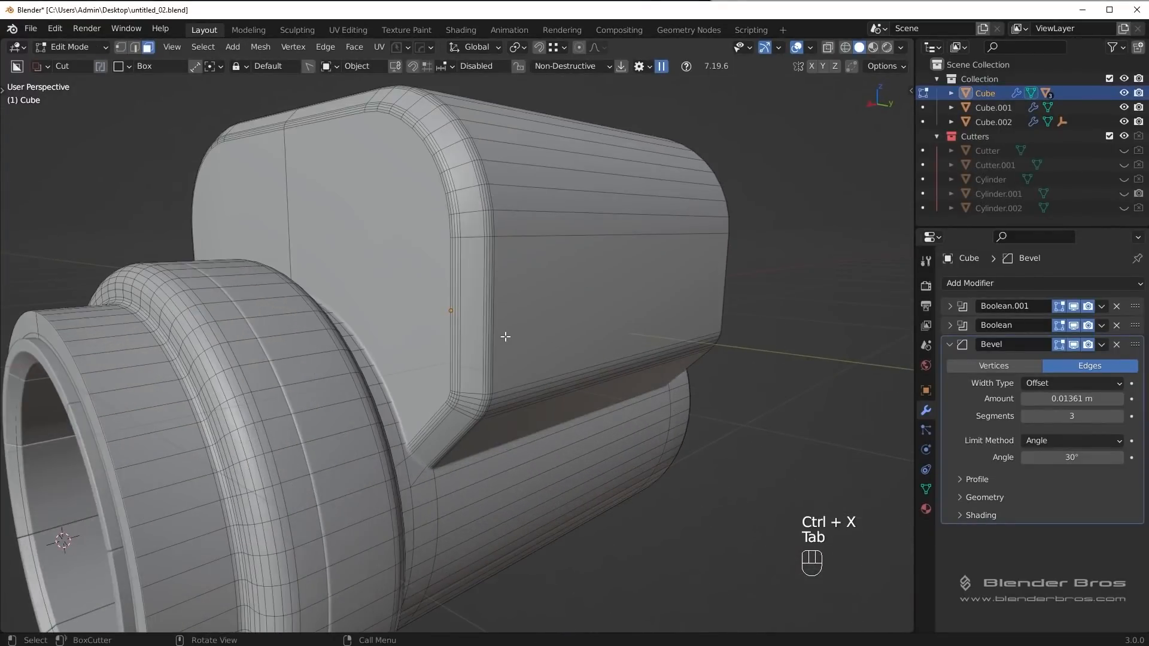
{"action": "key", "text": "ctrl+KP_Decimal"}
{"action": "key", "text": "alt+a"}
{"action": "scroll", "coordinate": [509, 338], "scroll_direction": "up", "scroll_amount": 5}
{"action": "scroll", "coordinate": [503, 335], "scroll_direction": "down", "scroll_amount": 1}
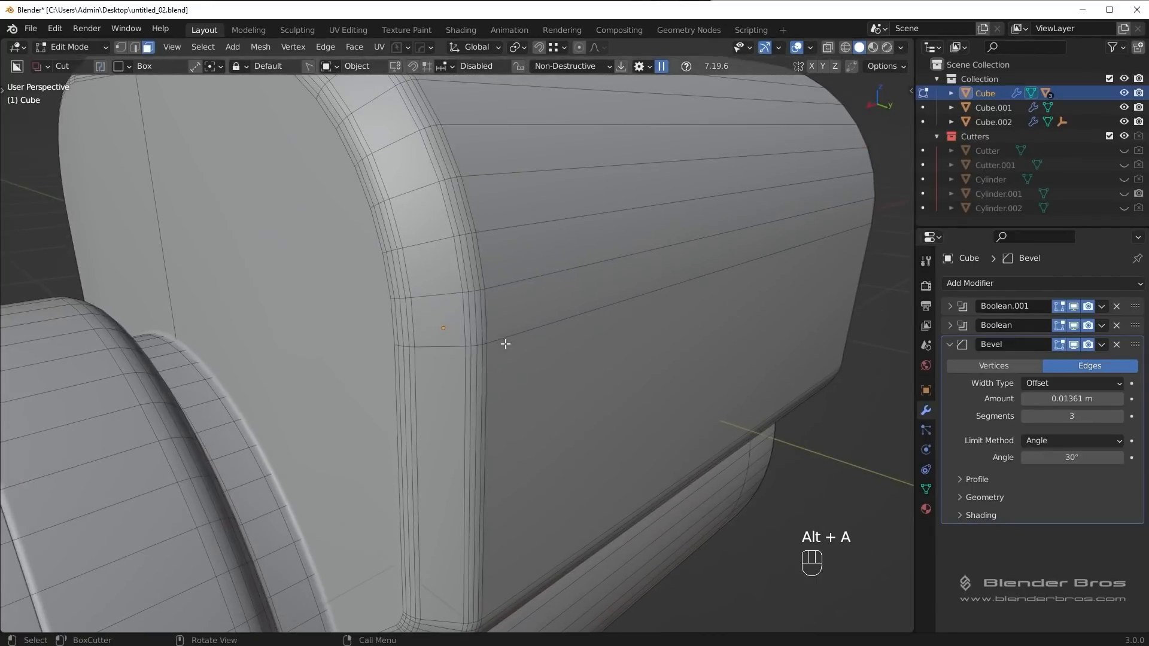
Step: Select the face loops covering one half of the block's top and rounded side and move them along Z by about -0.31 m
{"action": "left_click", "coordinate": [468, 327], "text": "alt"}
{"action": "left_click", "coordinate": [467, 275], "text": "alt+shift"}
{"action": "middle_click_drag", "start_coordinate": [467, 276], "coordinate": [515, 278]}
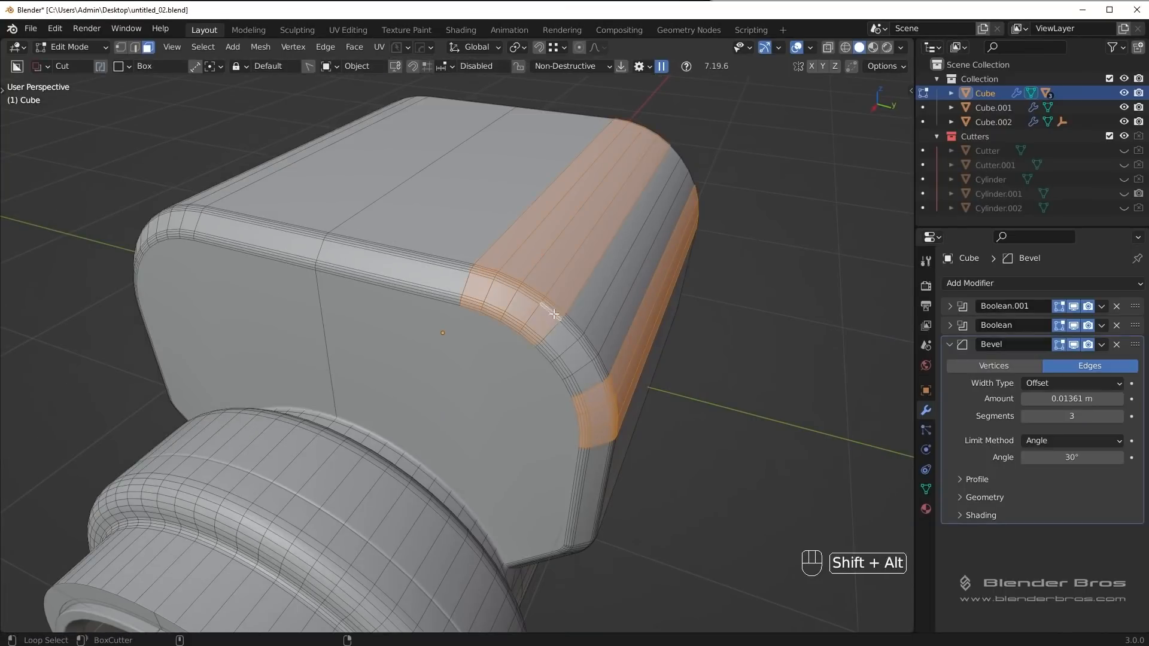
{"action": "left_click", "coordinate": [554, 313], "text": "alt+shift"}
{"action": "left_click", "coordinate": [598, 364], "text": "alt+shift"}
{"action": "left_click", "coordinate": [434, 270], "text": "alt+shift"}
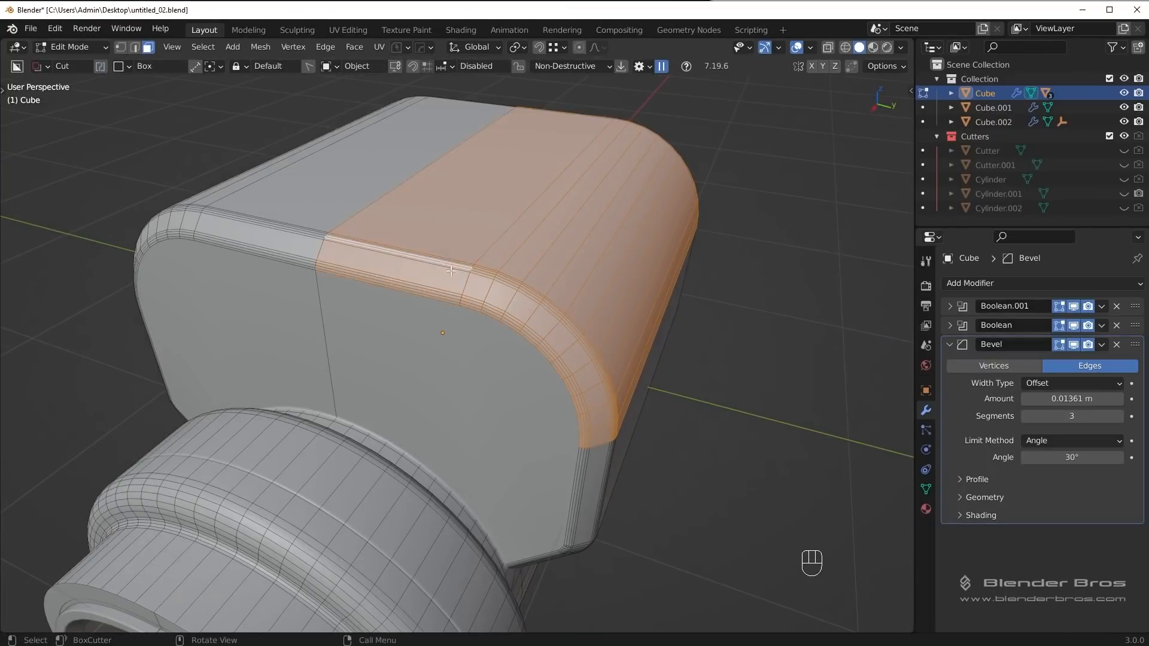
{"action": "scroll", "coordinate": [435, 270], "scroll_direction": "down", "scroll_amount": 2}
{"action": "middle_click_drag", "start_coordinate": [435, 270], "coordinate": [491, 281]}
{"action": "key", "text": "g"}
{"action": "key", "text": "z"}
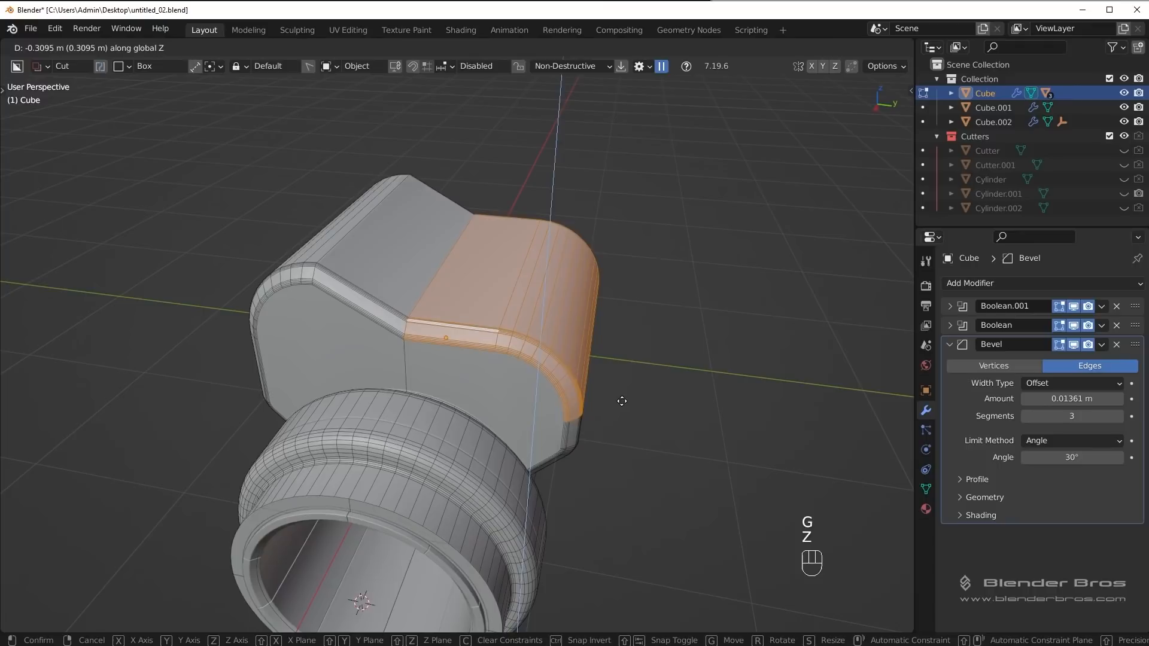
{"action": "left_click", "coordinate": [622, 400]}
Step: Symmetrize the main body across Y from the undeformed half, deselect everything, and save the file
{"action": "key", "text": "Tab"}
{"action": "key", "text": "alt+x"}
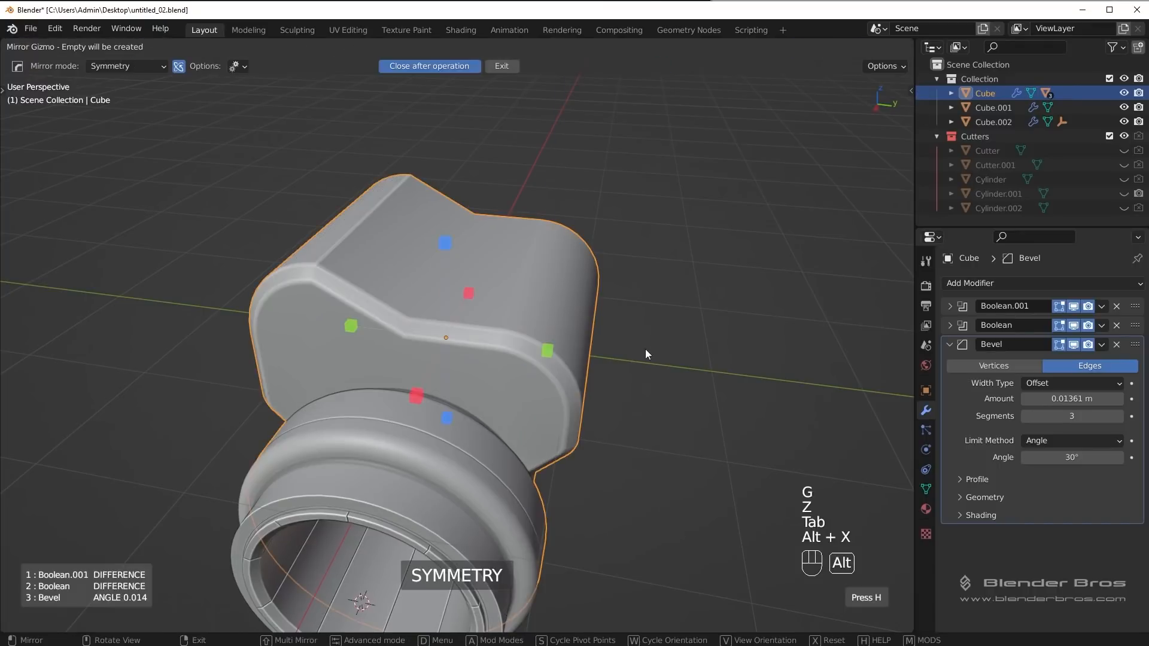
{"action": "left_click", "coordinate": [544, 349]}
{"action": "scroll", "coordinate": [551, 358], "scroll_direction": "down", "scroll_amount": 3}
{"action": "middle_click_drag", "start_coordinate": [595, 356], "coordinate": [536, 353]}
{"action": "key", "text": "alt+a"}
{"action": "middle_click_drag", "start_coordinate": [434, 362], "coordinate": [509, 458]}
{"action": "key", "text": "ctrl+s"}
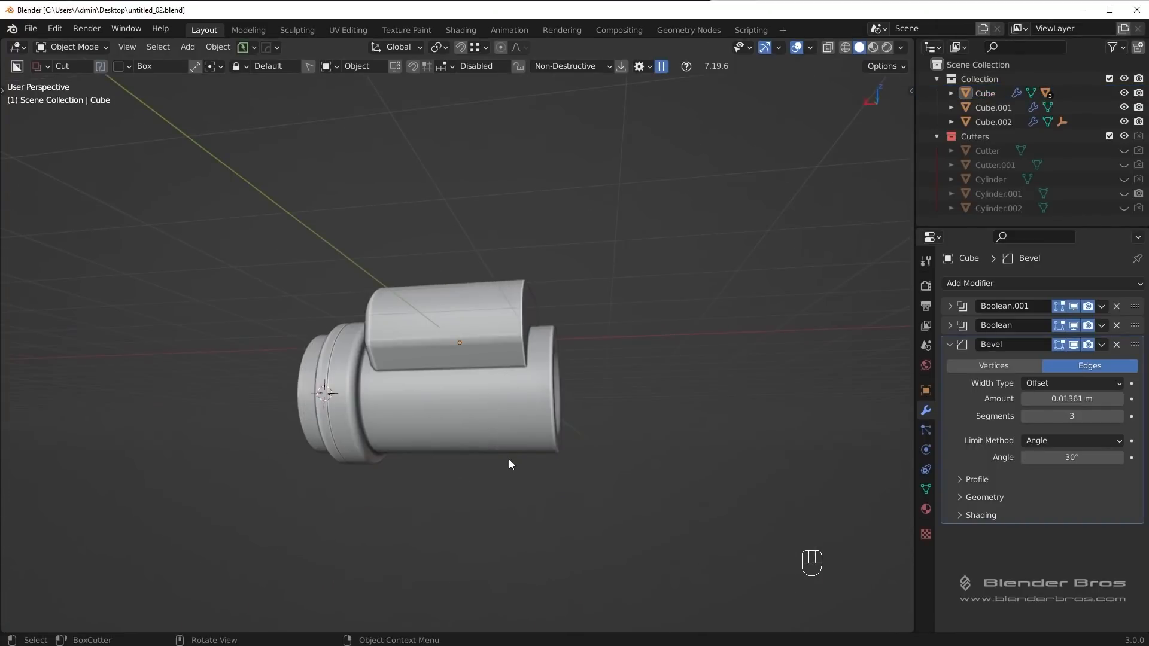
Step: In the back view, draw an Ngon BoxCutter shape over the cylinder's lower rear section, with a slanted end toward the front ring
{"action": "key", "text": "KP_3"}
{"action": "key", "text": "KP_Enter"}
{"action": "key", "text": "KP_3"}
{"action": "key", "text": "KP_1"}
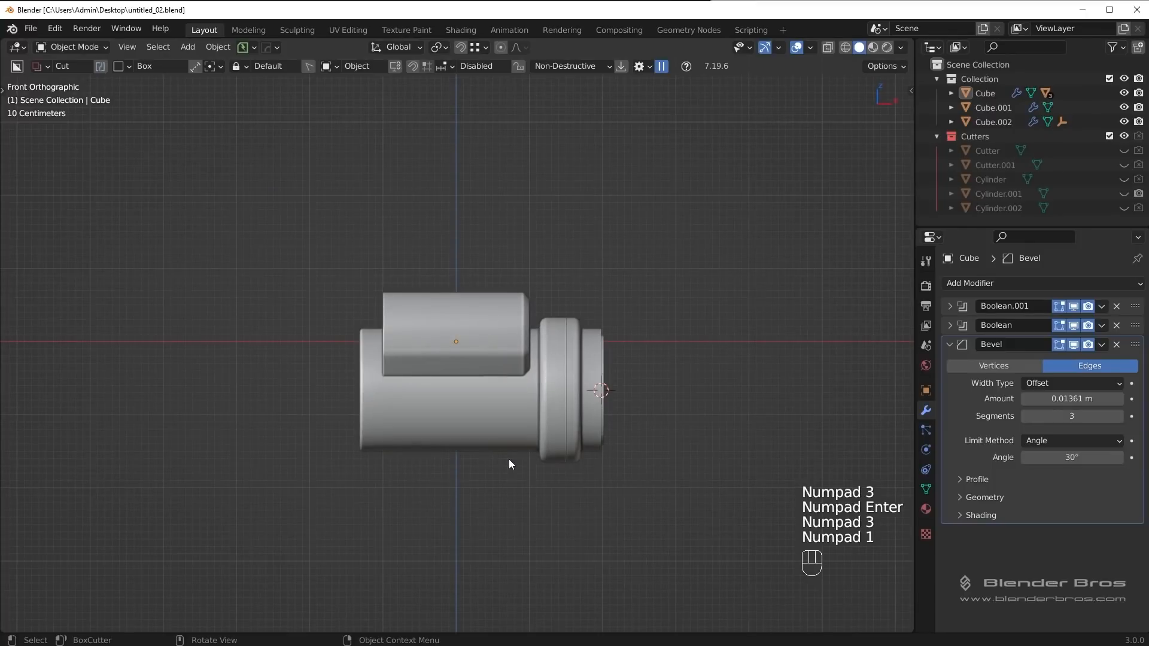
{"action": "key", "text": "ctrl+KP_1"}
{"action": "left_click", "coordinate": [498, 426]}
{"action": "key", "text": "d"}
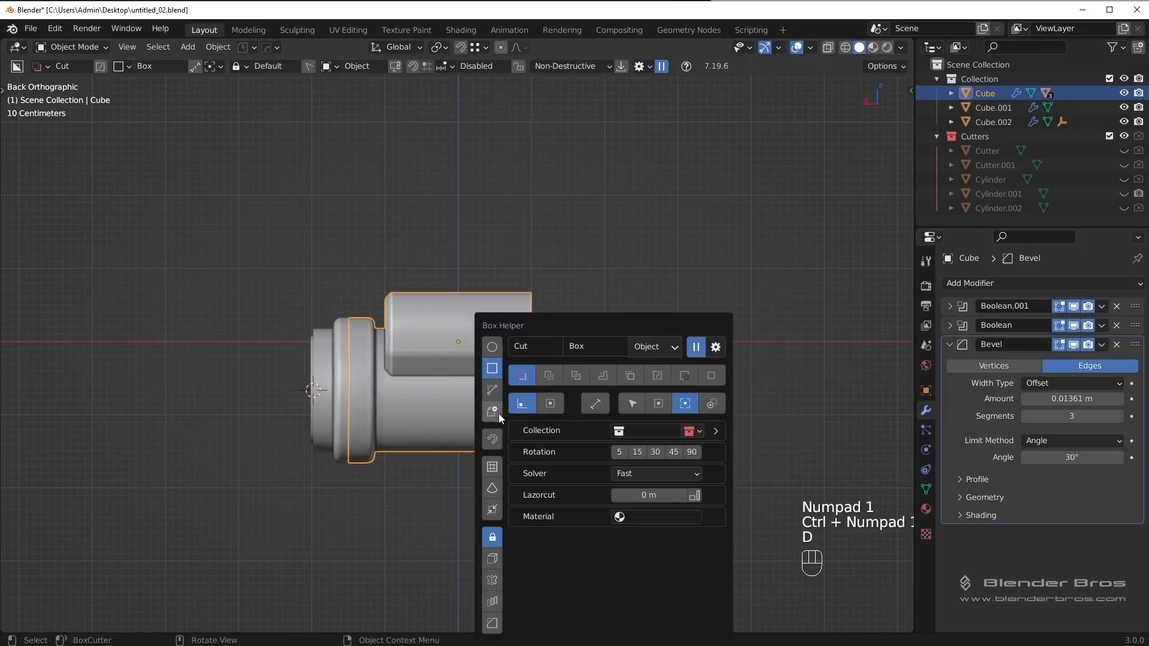
{"action": "left_click", "coordinate": [492, 389]}
{"action": "left_click", "coordinate": [410, 476]}
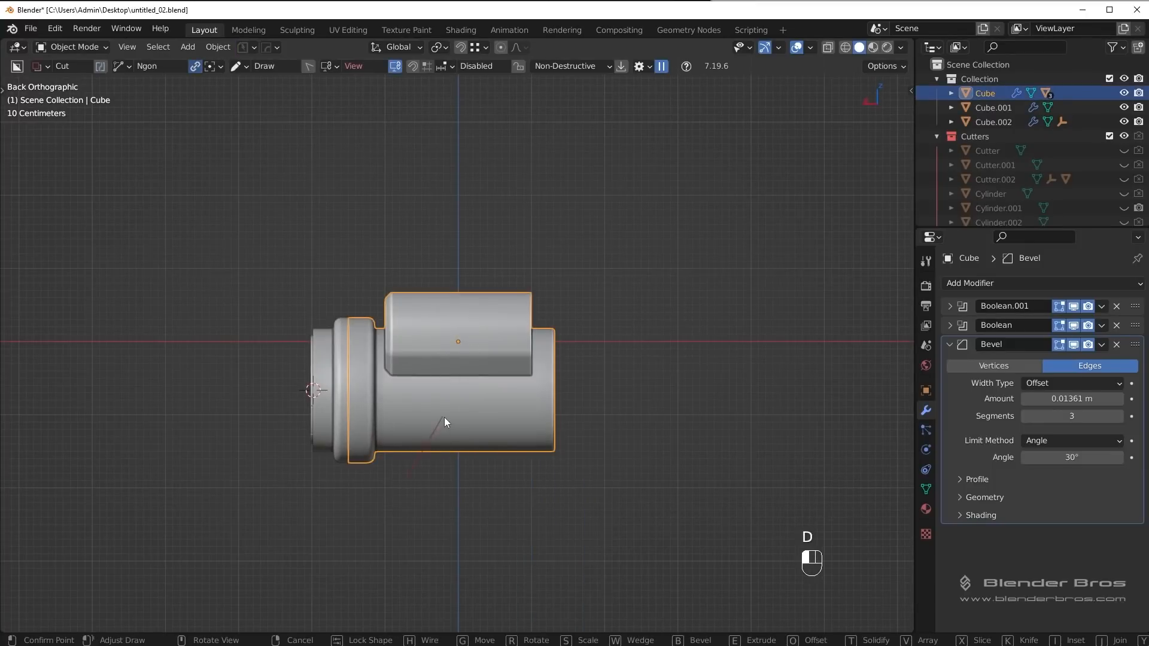
{"action": "left_click", "coordinate": [448, 418]}
{"action": "left_click", "coordinate": [656, 411]}
{"action": "key", "text": "Tab"}
Step: Switch the extruded Ngon cut to an Inset with about 0.064 m thickness, apply it, and check the panel seam around the cylinder
{"action": "middle_click_drag", "start_coordinate": [668, 465], "coordinate": [508, 417]}
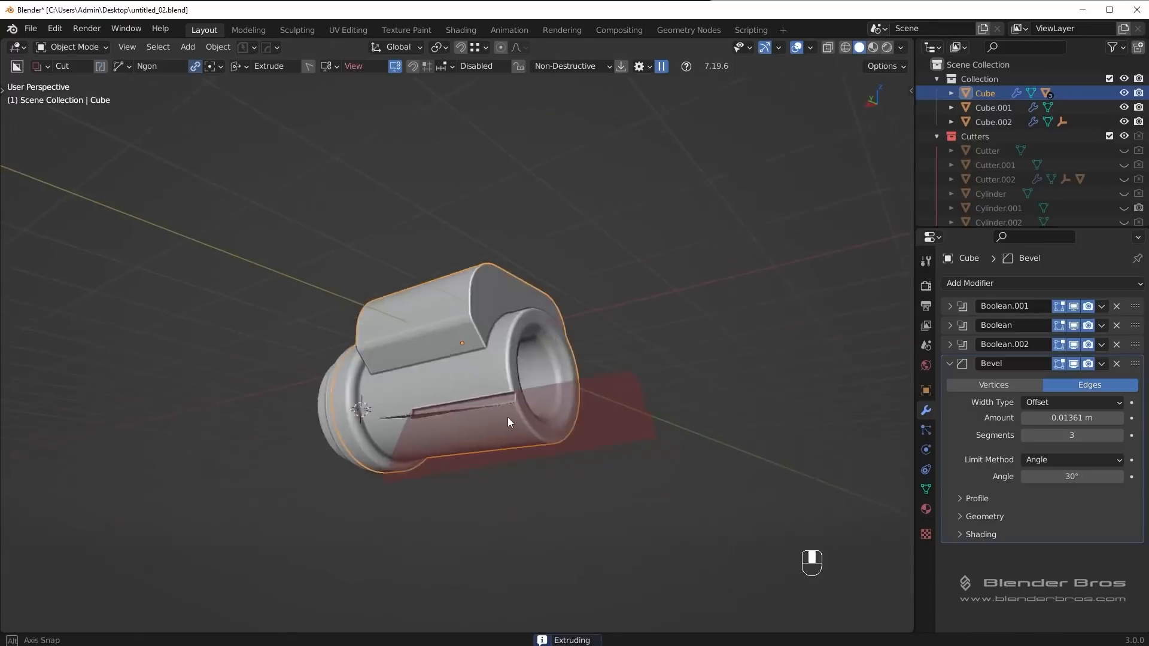
{"action": "middle_click_drag", "start_coordinate": [690, 426], "coordinate": [755, 426]}
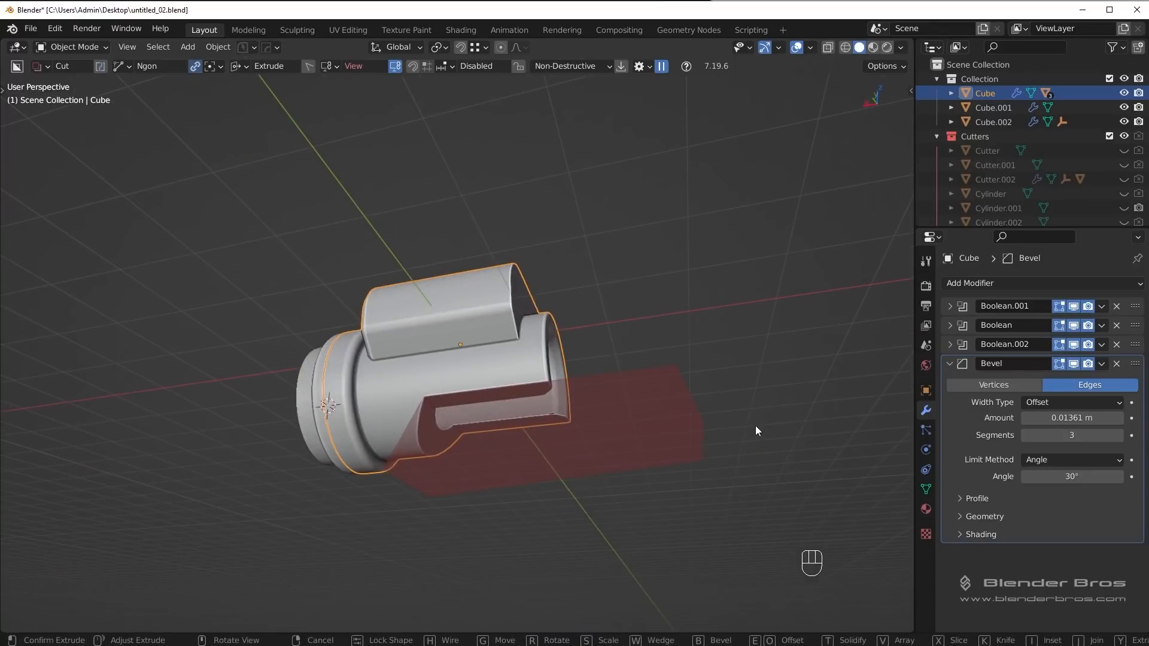
{"action": "key", "text": "i"}
{"action": "key", "text": "t"}
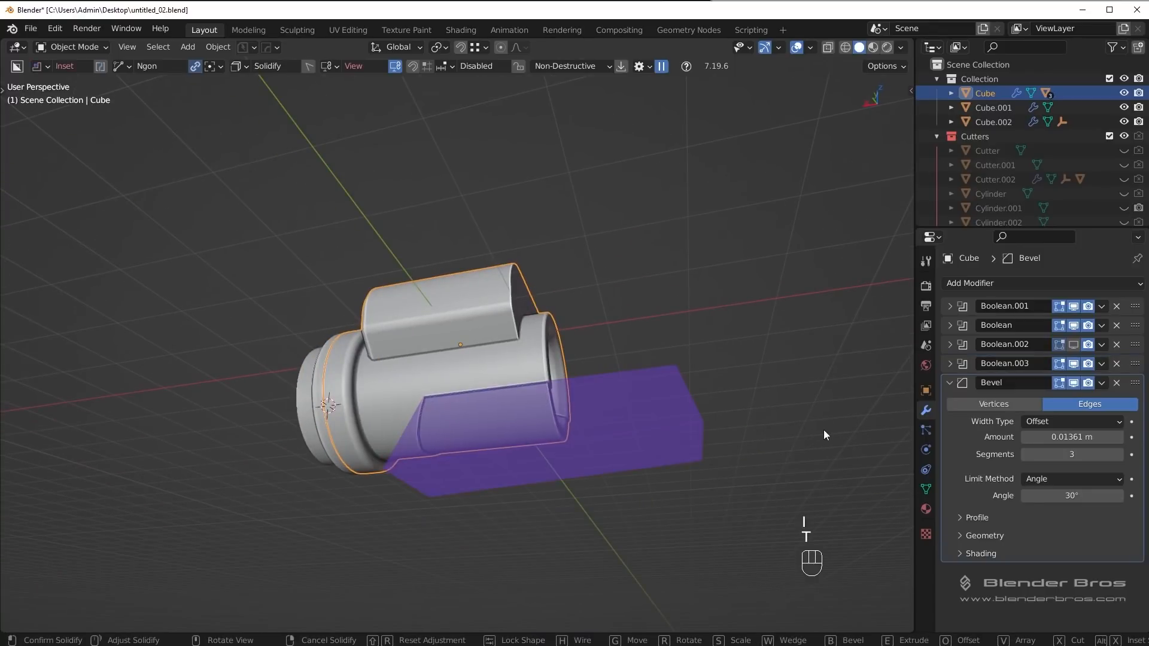
{"action": "left_click", "coordinate": [776, 432]}
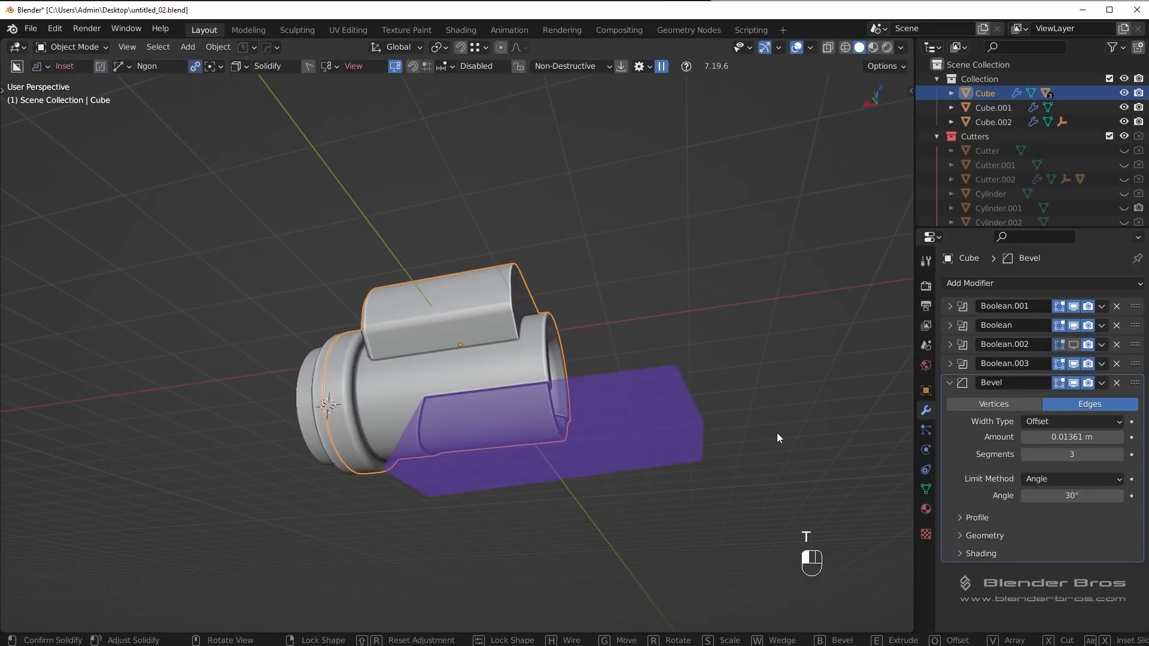
{"action": "key", "text": "alt+a"}
{"action": "middle_click_drag", "start_coordinate": [627, 431], "coordinate": [408, 393]}
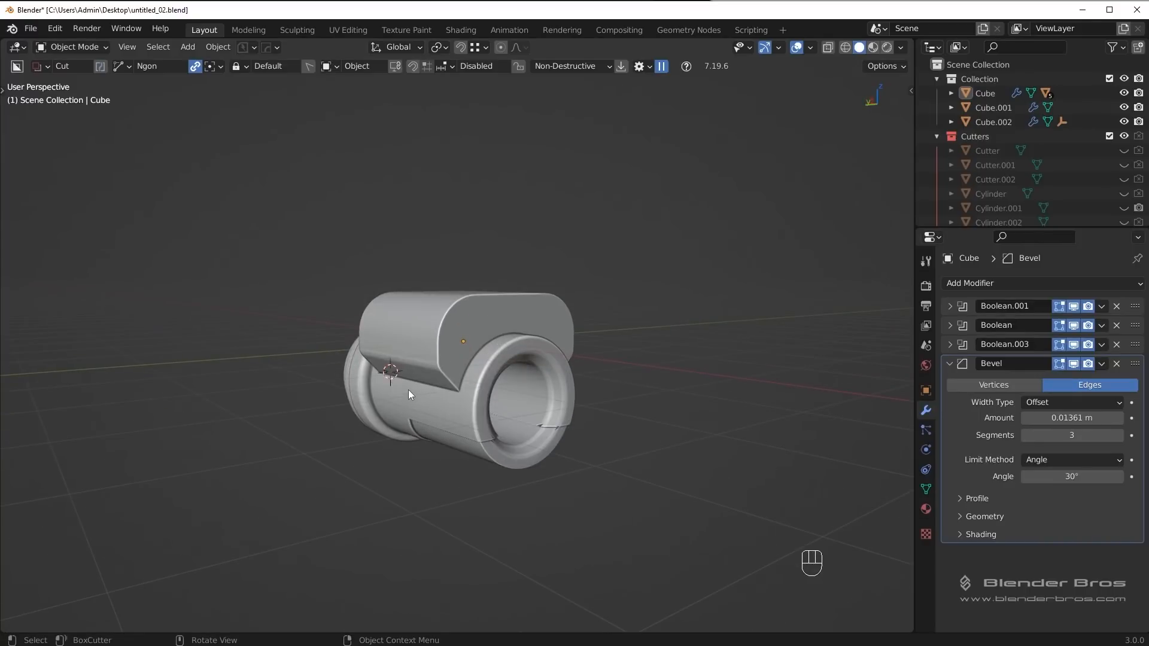
{"action": "scroll", "coordinate": [610, 447], "scroll_direction": "up", "scroll_amount": 4}
{"action": "middle_click_drag", "start_coordinate": [609, 447], "coordinate": [537, 254]}
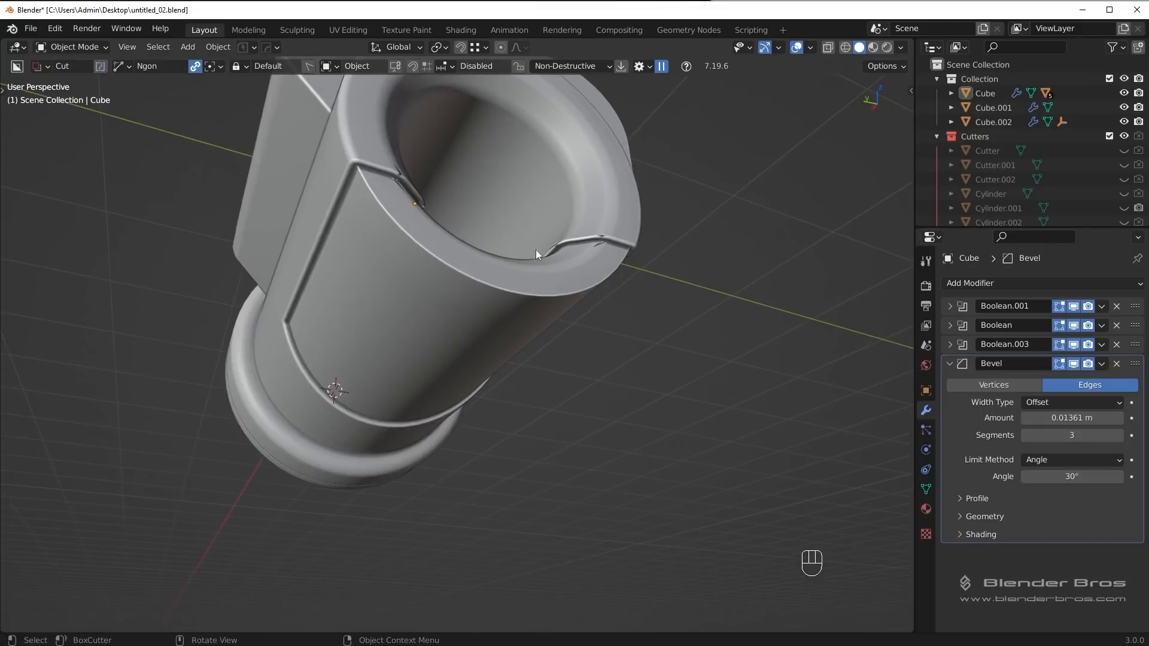
{"action": "middle_click_drag", "start_coordinate": [422, 240], "coordinate": [588, 414]}
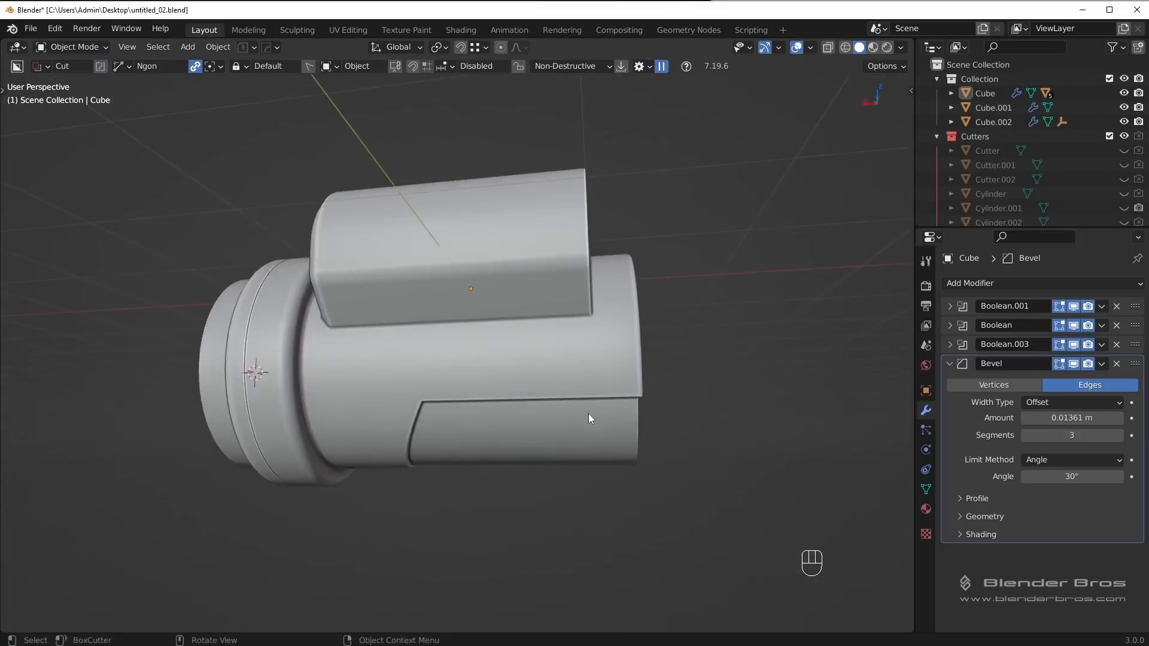
Step: Reveal the inset's Ngon cutter through Ever Scroll, bevel its slanted corner edge 0.118 m with 4 segments, and hide the cutters
{"action": "left_click", "coordinate": [587, 412]}
{"action": "key", "text": "q"}
{"action": "left_click", "coordinate": [584, 422]}
{"action": "key", "text": "q"}
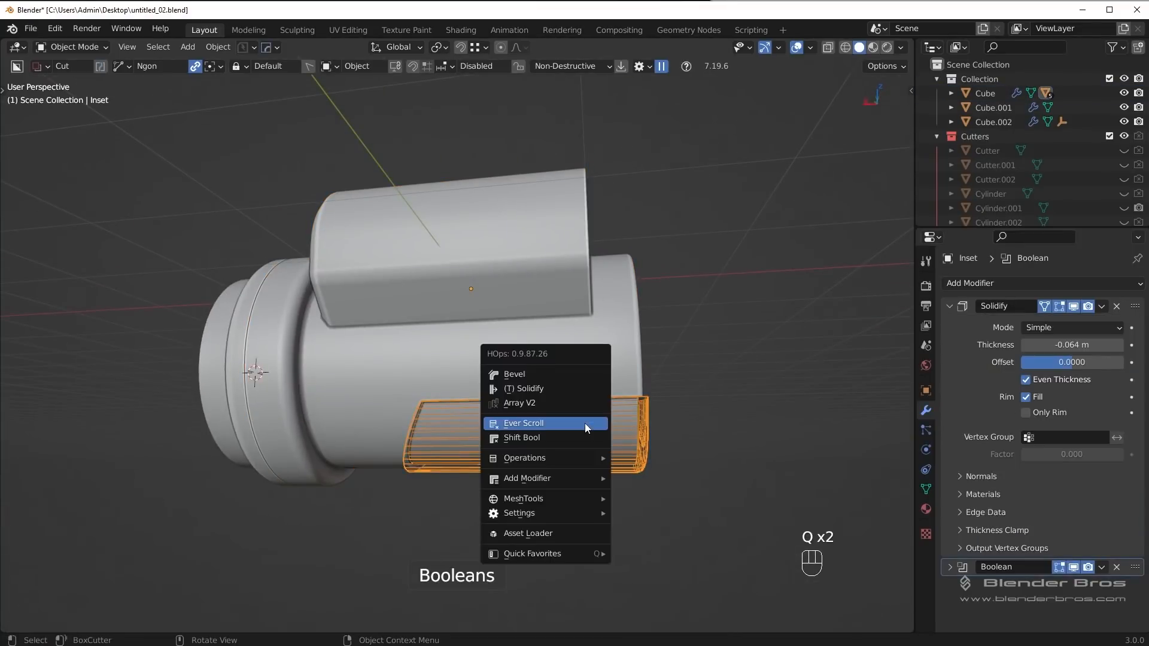
{"action": "left_click", "coordinate": [584, 423]}
{"action": "key", "text": "Tab"}
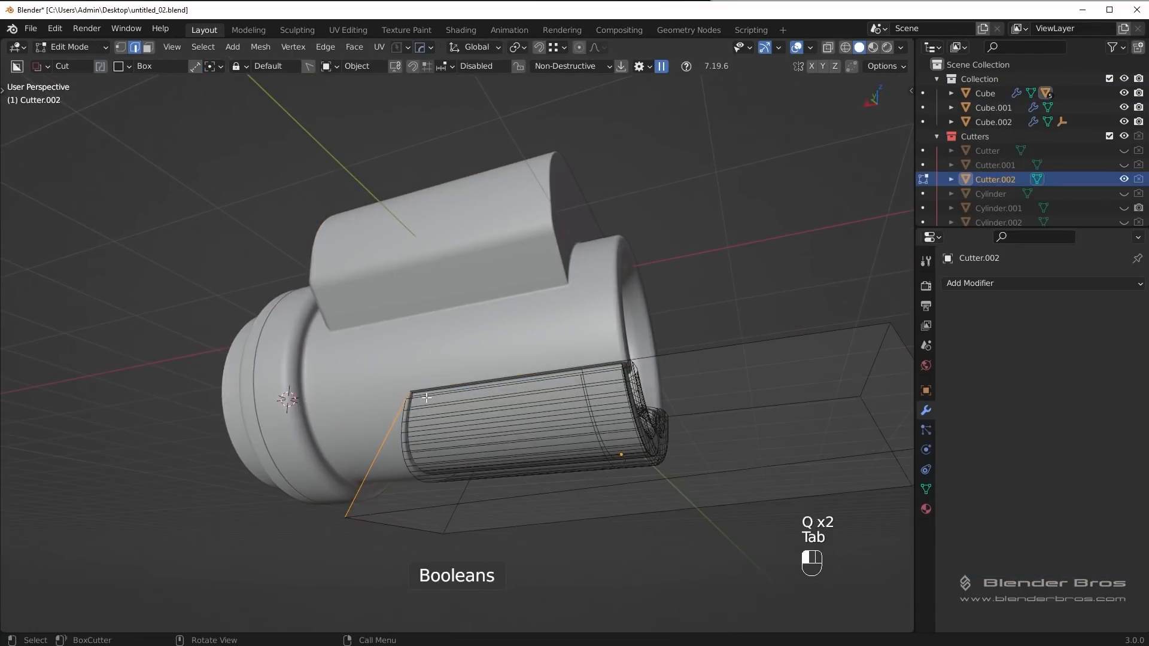
{"action": "key", "text": "ctrl+b"}
{"action": "left_click", "coordinate": [528, 418]}
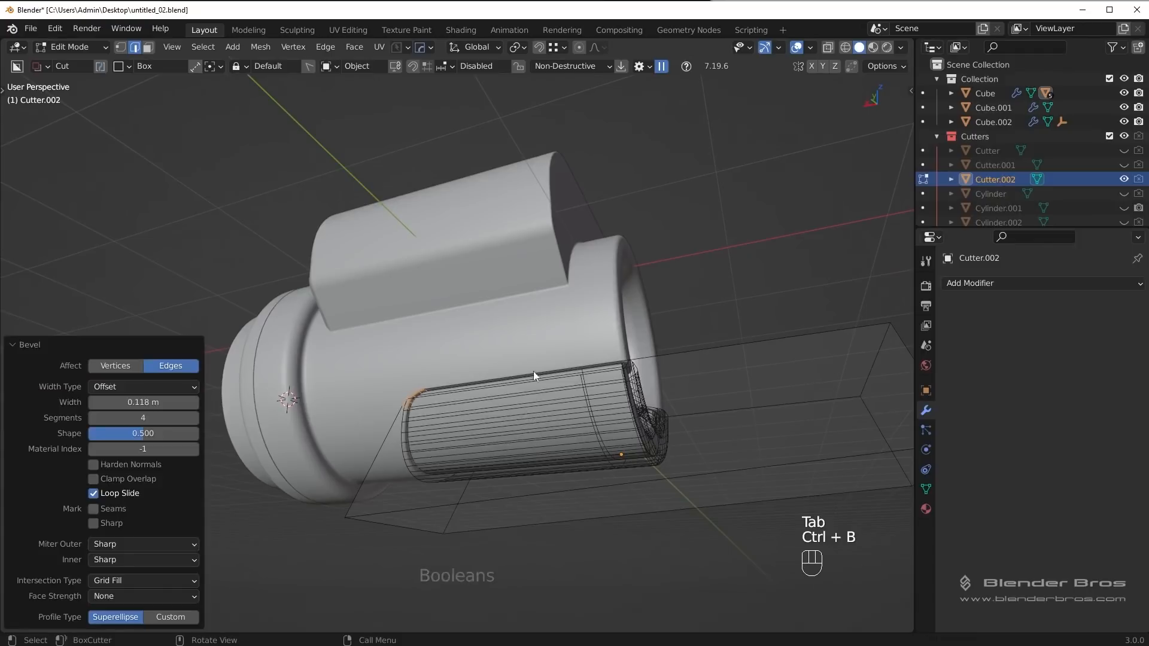
{"action": "key", "text": "Tab"}
{"action": "key", "text": "shift+2"}
Step: Add two loop cuts around the main body's cylinder, one on each side of the inset's rounded corner
{"action": "scroll", "coordinate": [575, 413], "scroll_direction": "down", "scroll_amount": 5}
{"action": "mouse_move", "coordinate": [594, 432]}
{"action": "middle_mouse_down"}
{"action": "mouse_move", "coordinate": [648, 439]}
{"action": "mouse_move", "coordinate": [234, 449]}
{"action": "mouse_move", "coordinate": [395, 423]}
{"action": "mouse_move", "coordinate": [583, 425]}
{"action": "mouse_move", "coordinate": [577, 417]}
{"action": "middle_mouse_up"}
{"action": "scroll", "coordinate": [583, 426], "scroll_direction": "up", "scroll_amount": 4}
{"action": "scroll", "coordinate": [577, 416], "scroll_direction": "up", "scroll_amount": 4}
{"action": "left_click", "coordinate": [458, 422]}
{"action": "key", "text": "Tab"}
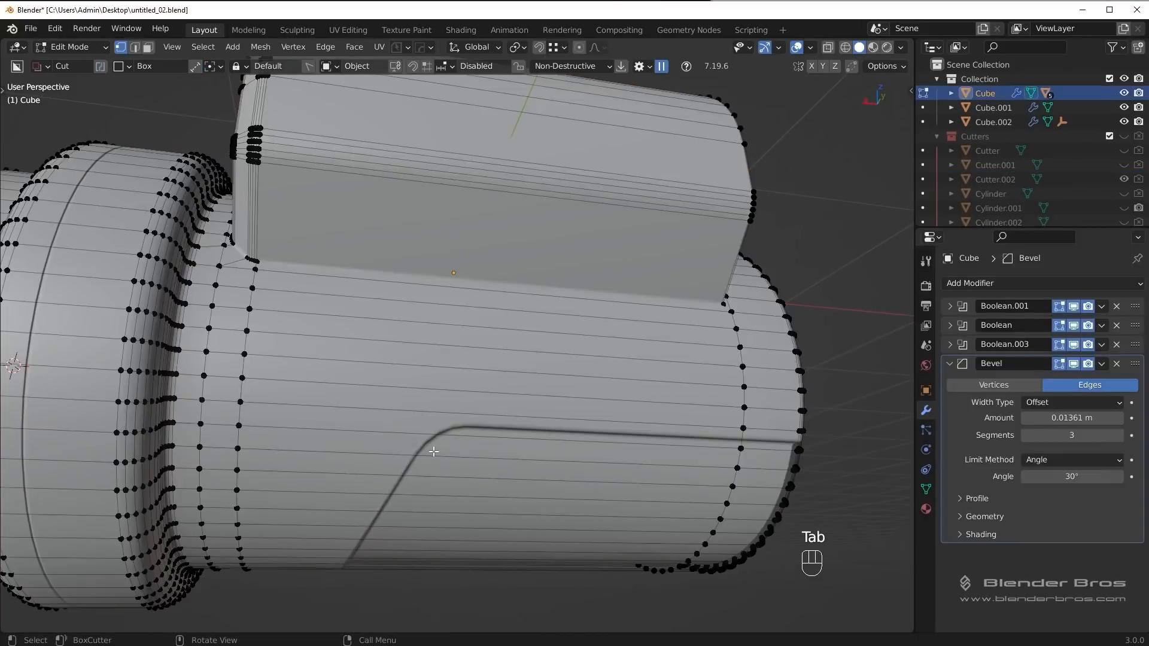
{"action": "middle_click_drag", "start_coordinate": [458, 457], "coordinate": [433, 413]}
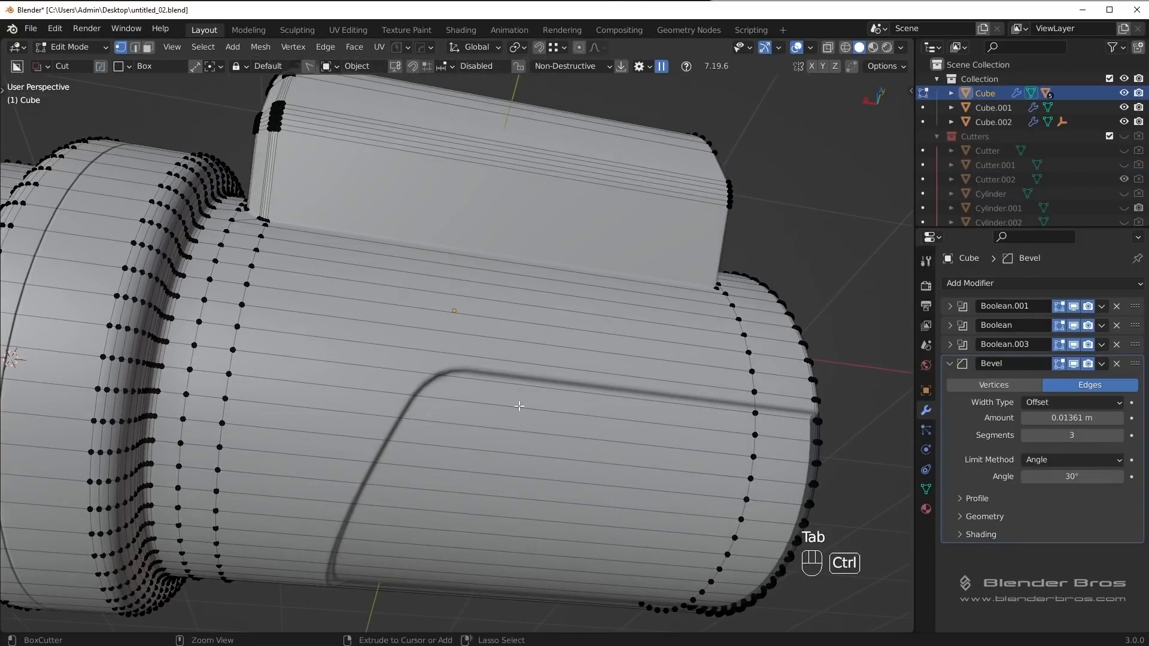
{"action": "key", "text": "ctrl+r"}
{"action": "left_click", "coordinate": [445, 416]}
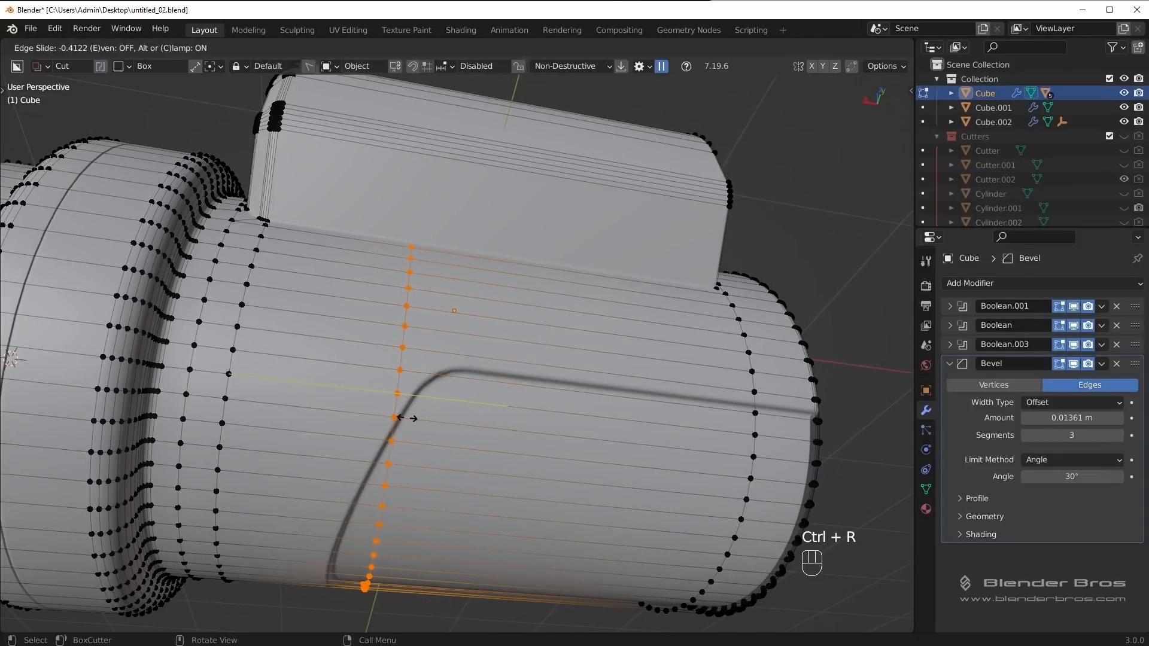
{"action": "left_click", "coordinate": [404, 417]}
{"action": "key", "text": "ctrl+r"}
{"action": "left_click", "coordinate": [478, 373]}
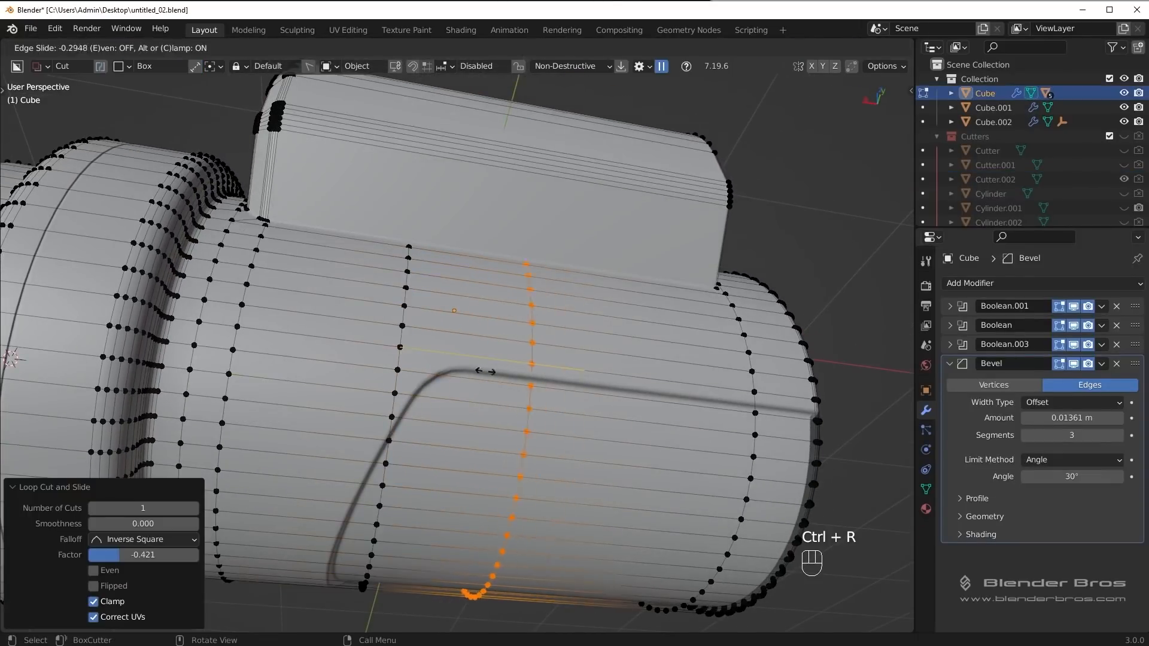
{"action": "left_click", "coordinate": [444, 371]}
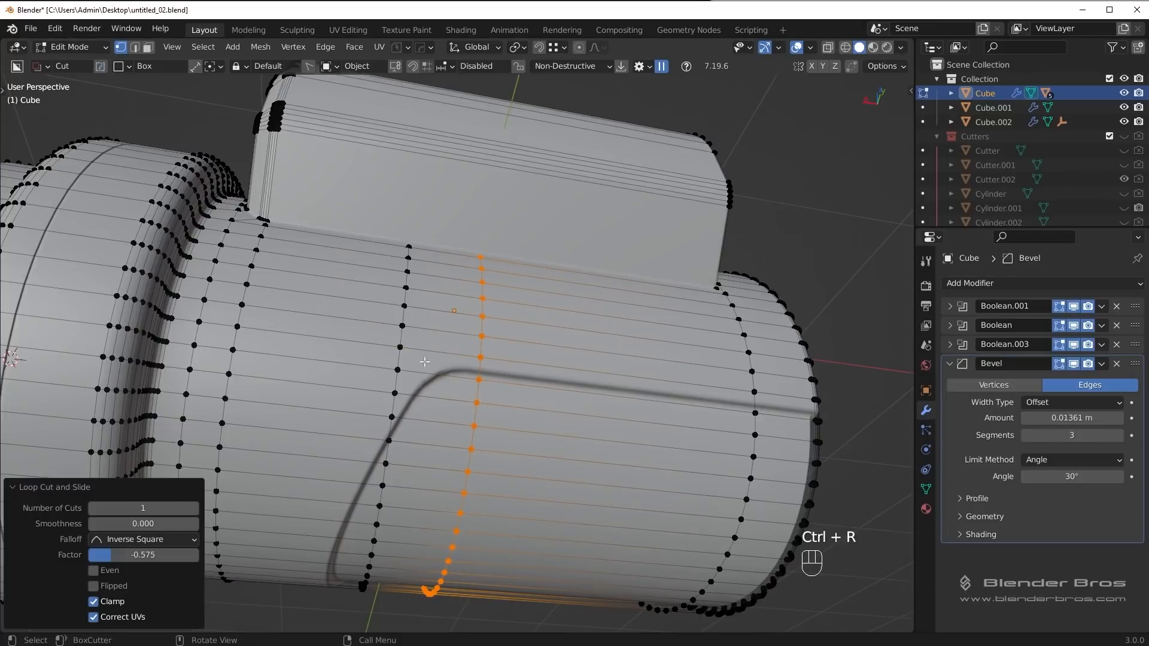
Step: Add 6 evenly spaced loop cuts between the two loops flanking the inset's rounded corner and check the shading
{"action": "key", "text": "ctrl+r"}
{"action": "scroll", "coordinate": [454, 371], "scroll_direction": "up", "scroll_amount": 5}
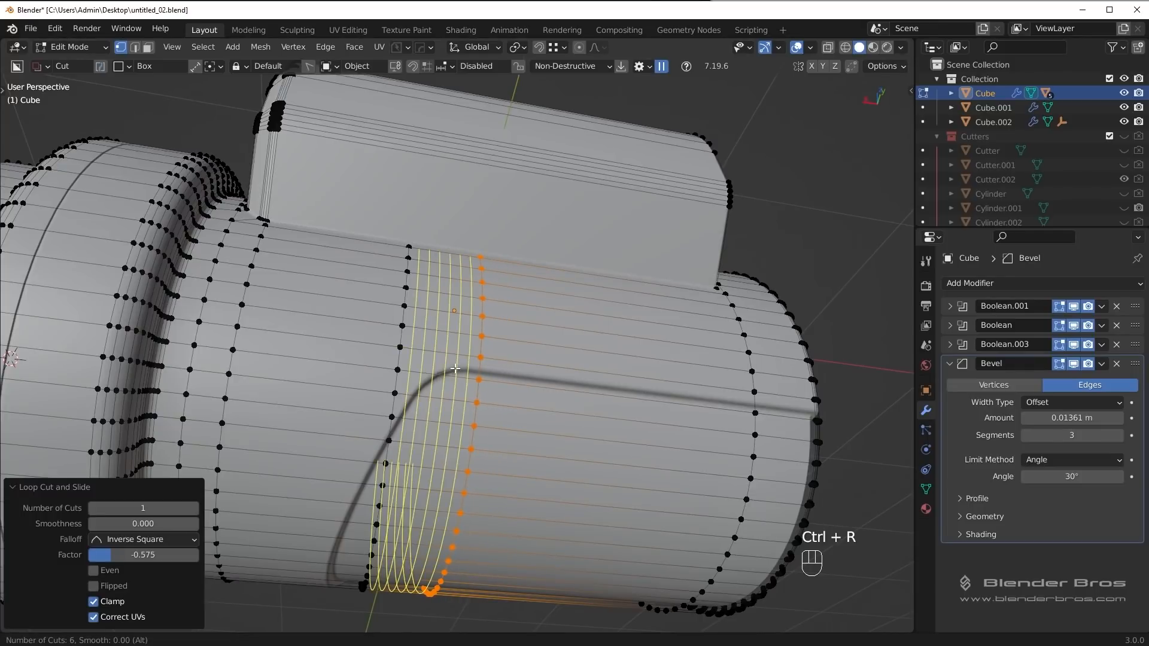
{"action": "left_click", "coordinate": [454, 370]}
{"action": "left_click", "coordinate": [456, 370]}
{"action": "key", "text": "Tab"}
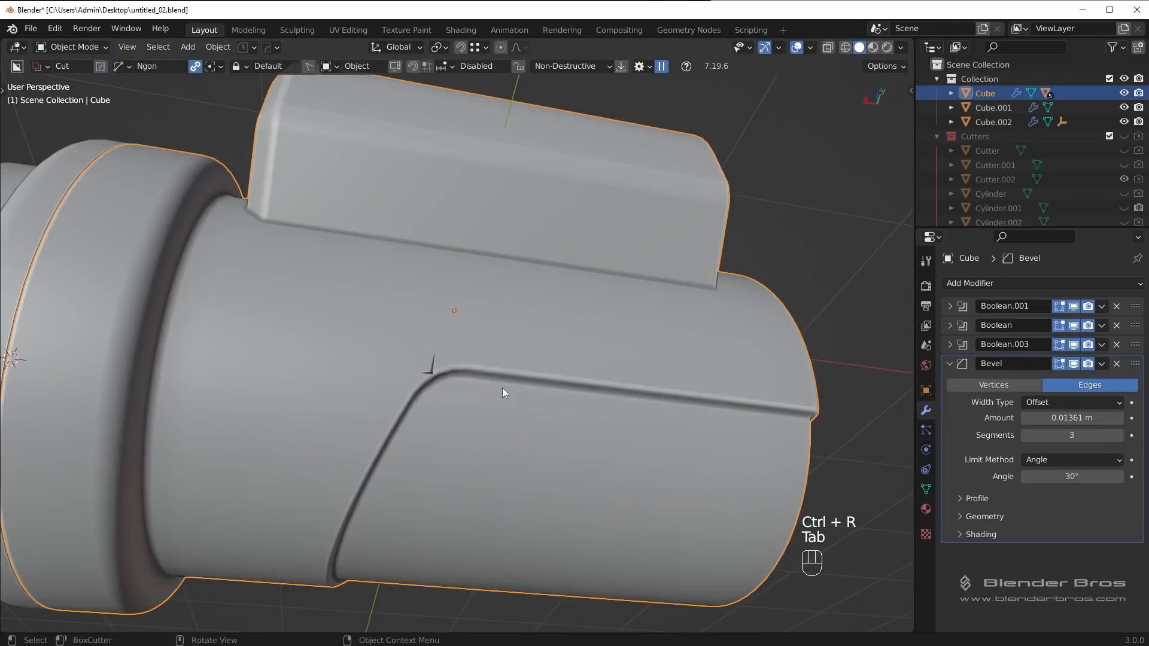
Step: Slide the two vertices nearest the inset's rounded corner up along their edges, away from the seam, and recheck the shading
{"action": "scroll", "coordinate": [509, 395], "scroll_direction": "up", "scroll_amount": 6}
{"action": "key", "text": "Tab"}
{"action": "left_click", "coordinate": [443, 473]}
{"action": "key", "text": "g"}
{"action": "key", "text": "g"}
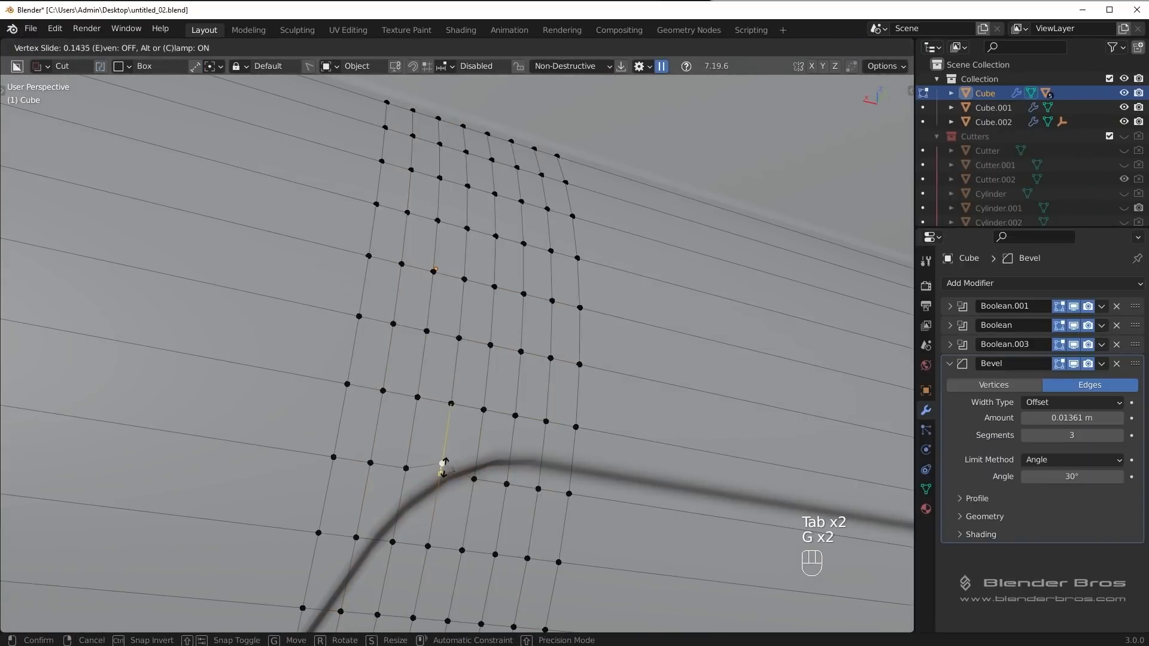
{"action": "left_click", "coordinate": [443, 465]}
{"action": "key", "text": "g"}
{"action": "key", "text": "g"}
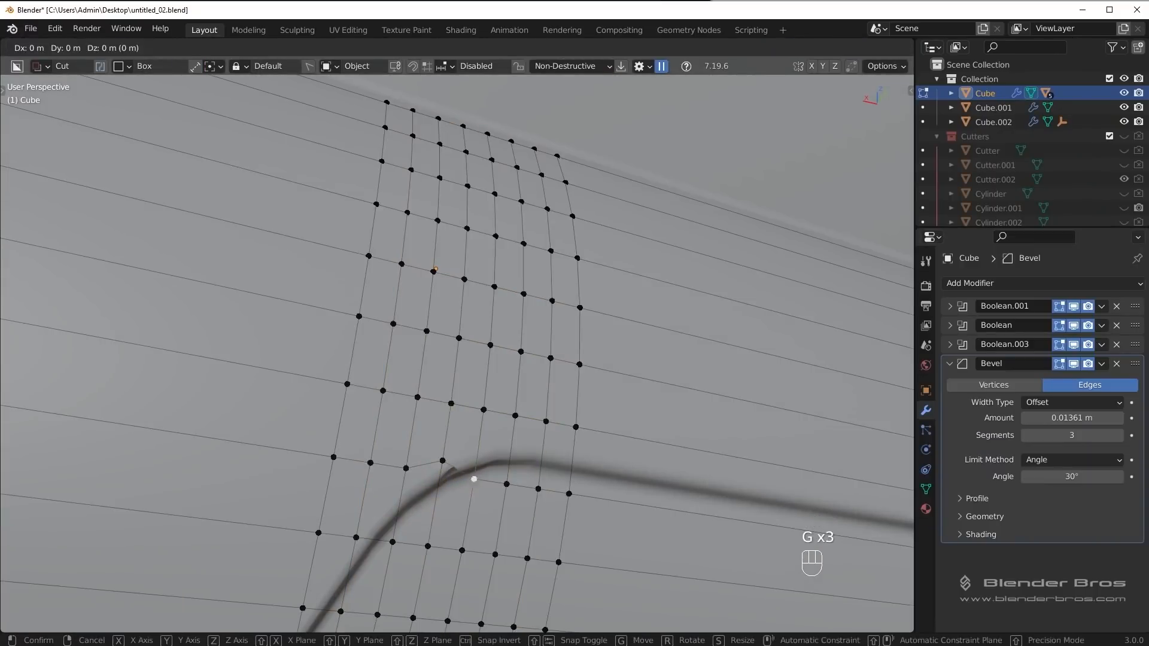
{"action": "left_click", "coordinate": [476, 449]}
{"action": "key", "text": "Tab"}
{"action": "left_click", "coordinate": [519, 435]}
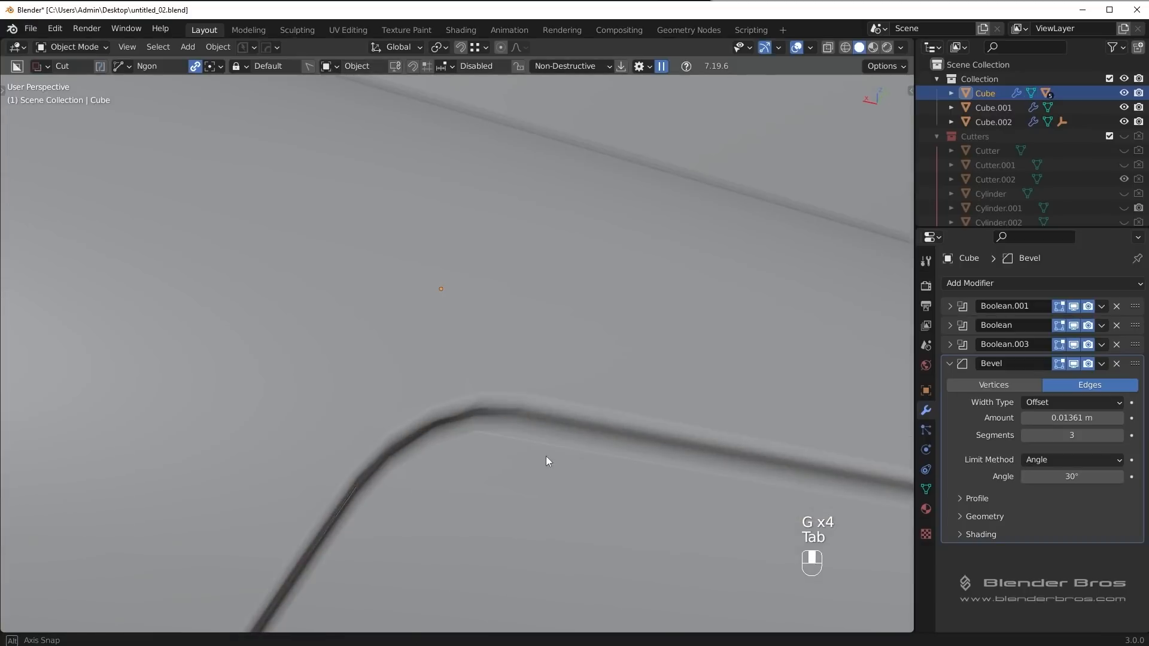
Step: Try reducing the main body's bevel width to about 0.0083 m to address the shading spikes on the rear rim
{"action": "middle_click_drag", "start_coordinate": [546, 461], "coordinate": [520, 306]}
{"action": "scroll", "coordinate": [423, 467], "scroll_direction": "down", "scroll_amount": 5}
{"action": "scroll", "coordinate": [447, 461], "scroll_direction": "up", "scroll_amount": 6}
{"action": "left_click", "coordinate": [522, 297]}
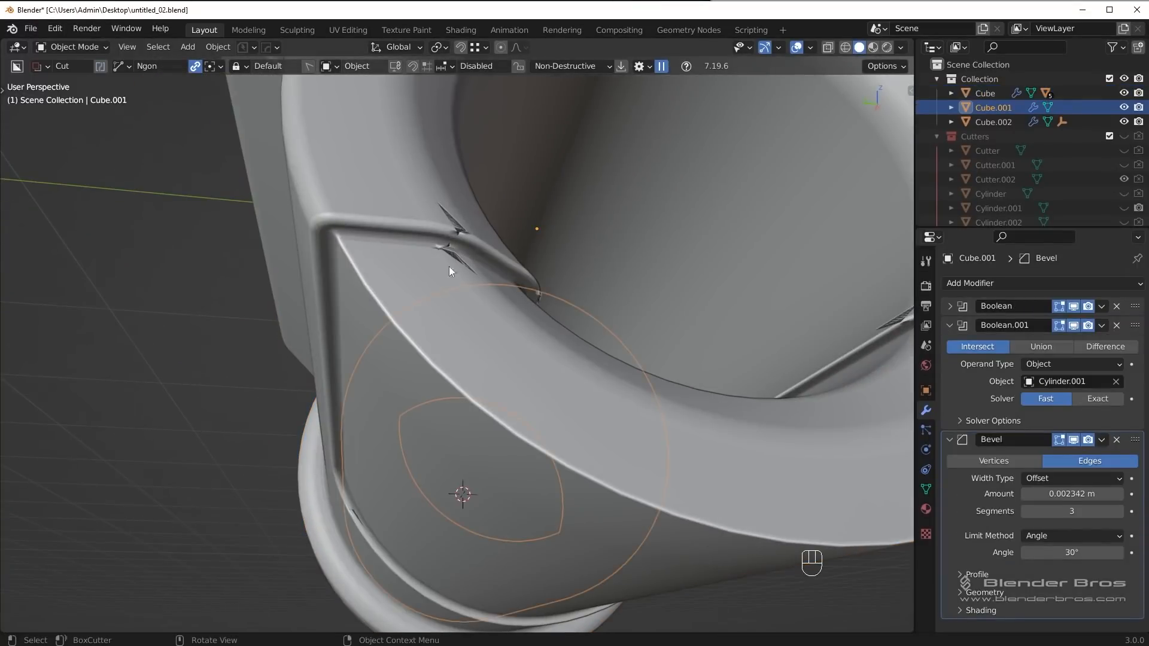
{"action": "left_click", "coordinate": [449, 267]}
{"action": "key", "text": "q"}
{"action": "left_click", "coordinate": [566, 228]}
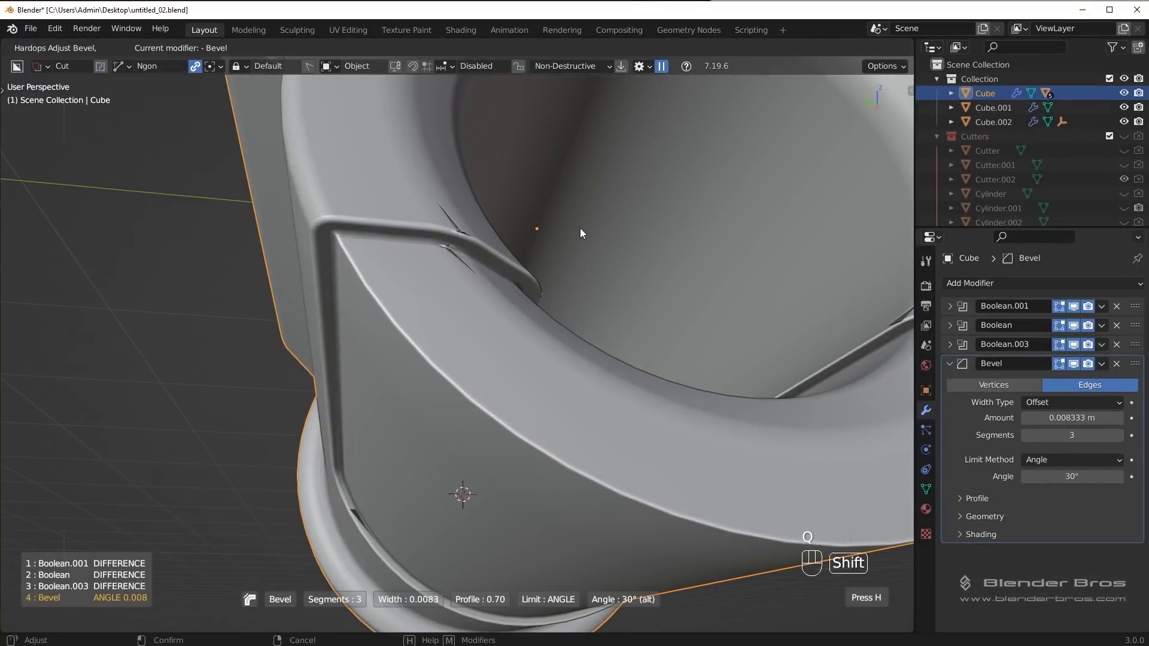
{"action": "key", "text": "Escape"}
Step: Examine the main body's topology around the rear rim seam with the wireframe display and in Edit Mode
{"action": "middle_click_drag", "start_coordinate": [576, 229], "coordinate": [565, 319]}
{"action": "key", "text": "alt+v"}
{"action": "left_click", "coordinate": [354, 296]}
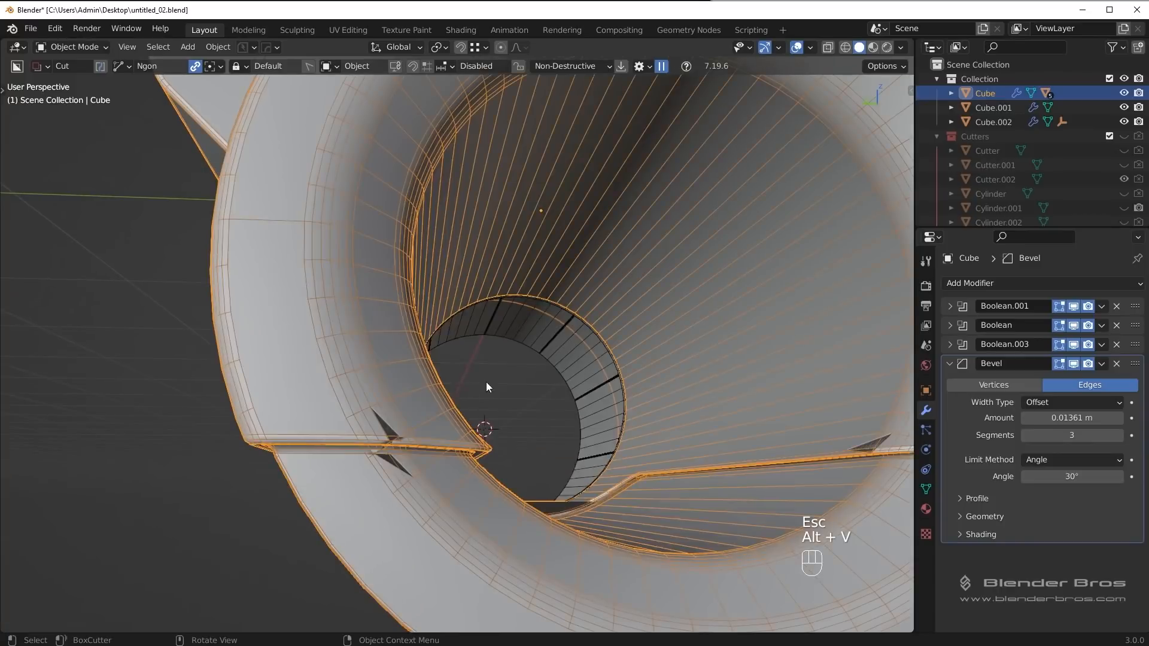
{"action": "middle_click_drag", "start_coordinate": [486, 382], "coordinate": [496, 386]}
{"action": "key", "text": "alt+v"}
{"action": "key", "text": "alt+v"}
{"action": "key", "text": "Tab"}
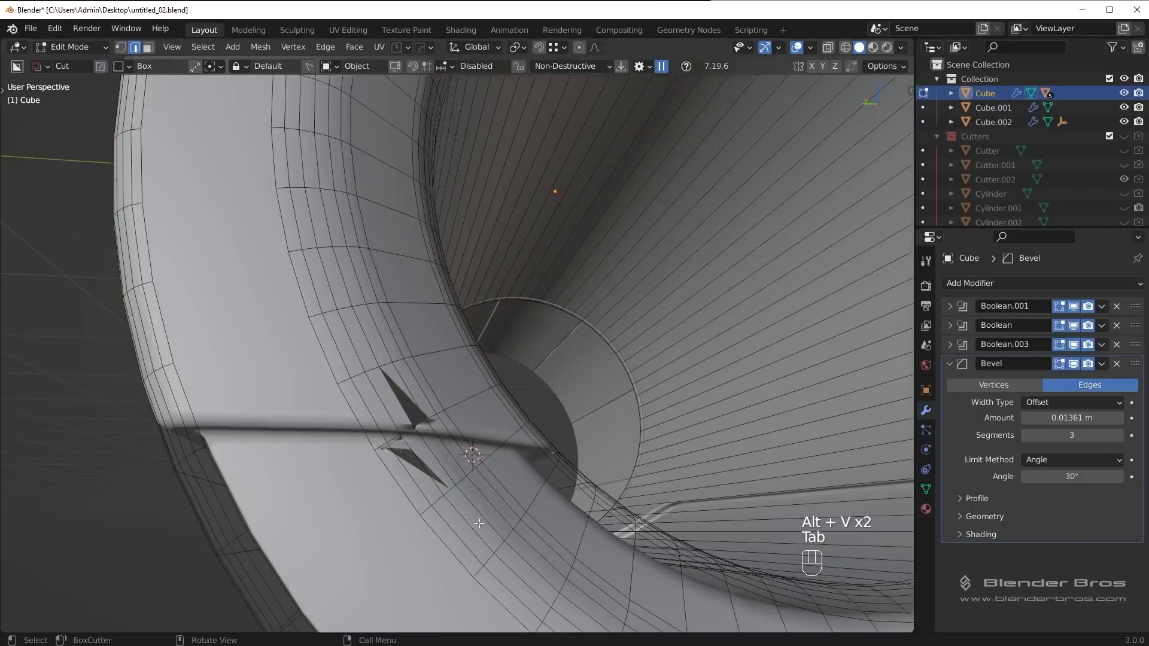
Step: Try dissolving the rim edges beside the shading spikes at the seam, and undo the dissolves
{"action": "key", "text": "ctrl+x"}
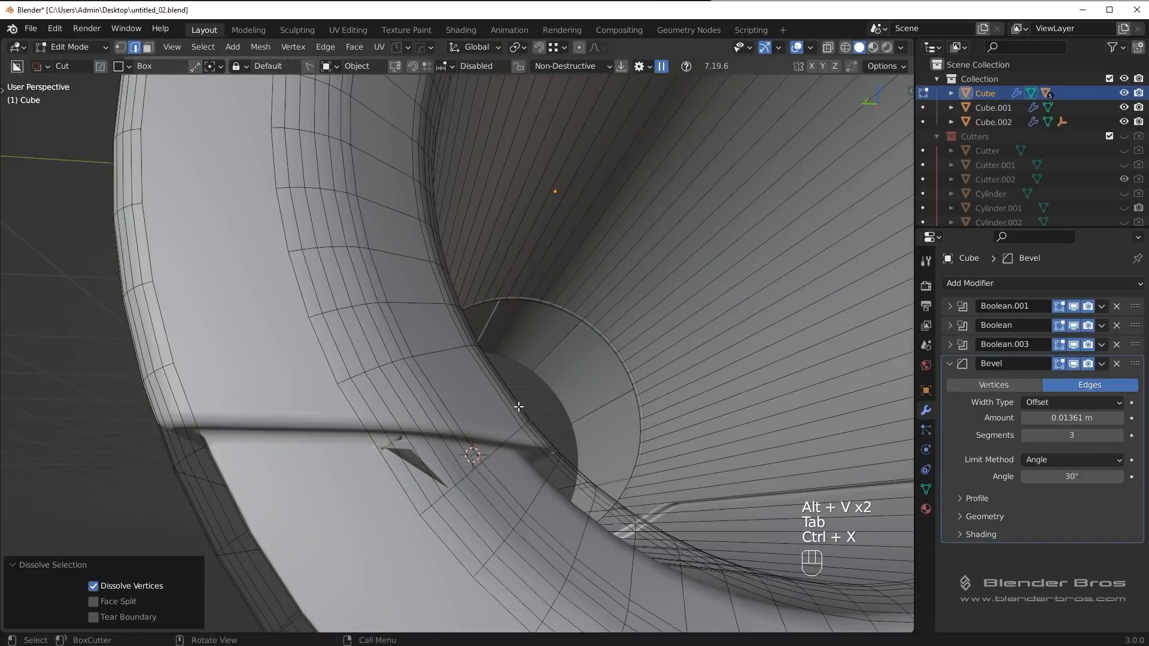
{"action": "key", "text": "ctrl+x"}
{"action": "key", "text": "ctrl+z"}
{"action": "key", "text": "ctrl+z"}
{"action": "key", "text": "ctrl+z"}
{"action": "key", "text": "ctrl+z"}
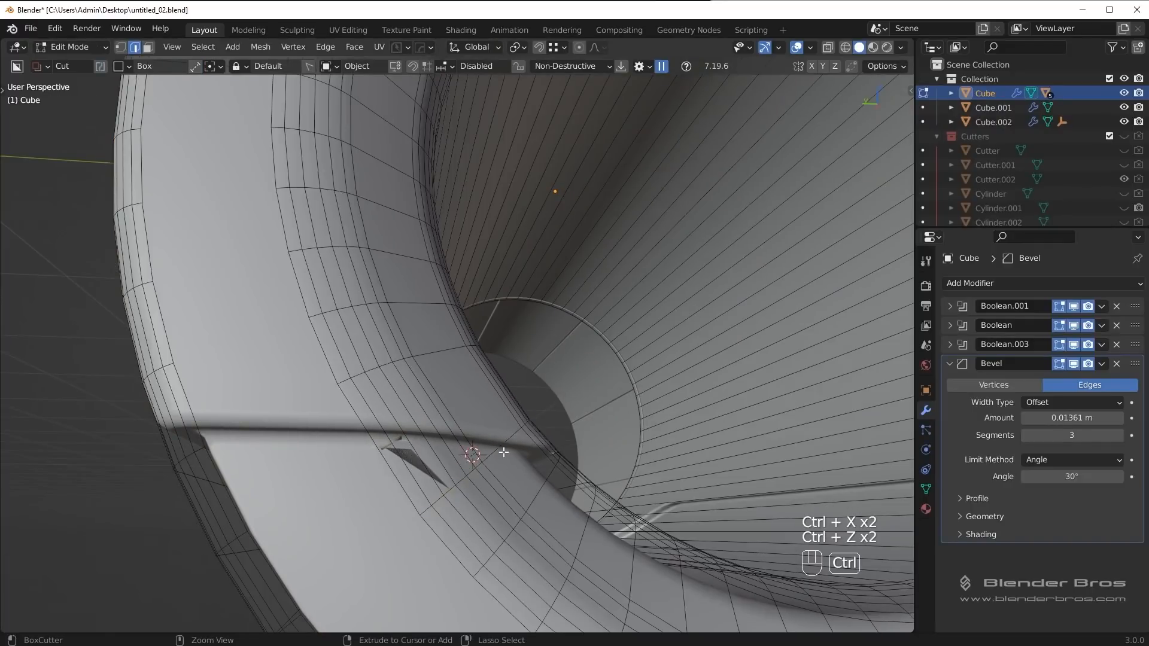
{"action": "middle_click_drag", "start_coordinate": [531, 493], "coordinate": [500, 489]}
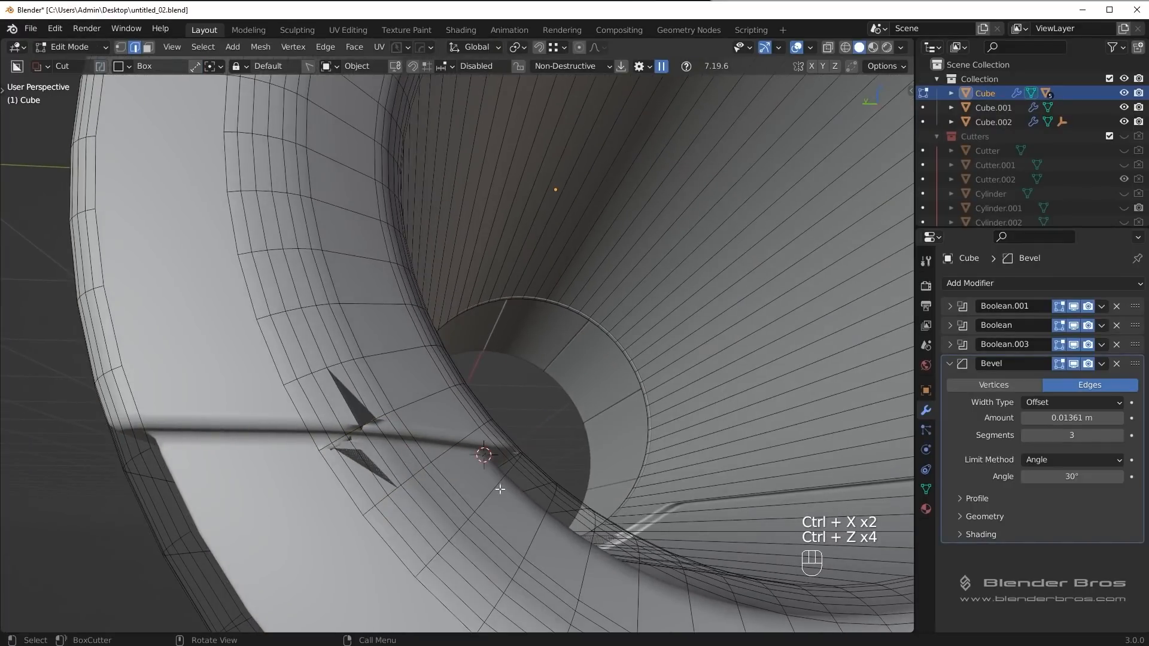
Step: Slide the two rim vertices just above the rear seam up along their edges, away from the shading spike
{"action": "key", "text": "Tab"}
{"action": "middle_click_drag", "start_coordinate": [432, 470], "coordinate": [420, 410], "text": "shift"}
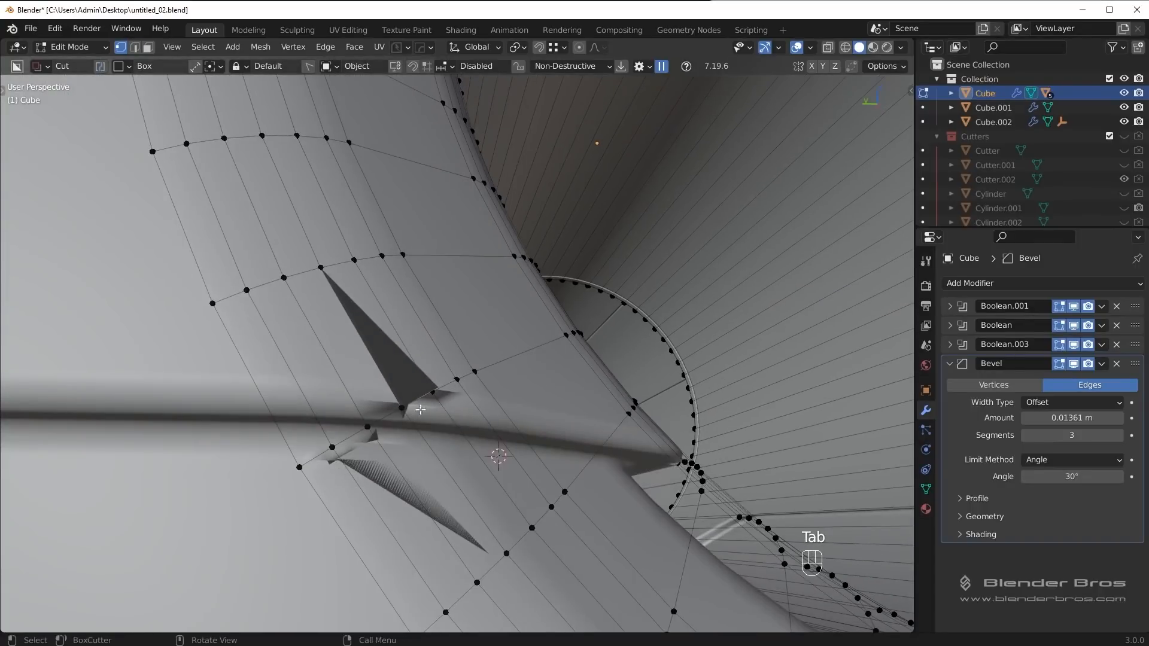
{"action": "key", "text": "g"}
{"action": "key", "text": "g"}
{"action": "left_click", "coordinate": [398, 398]}
{"action": "key", "text": "g"}
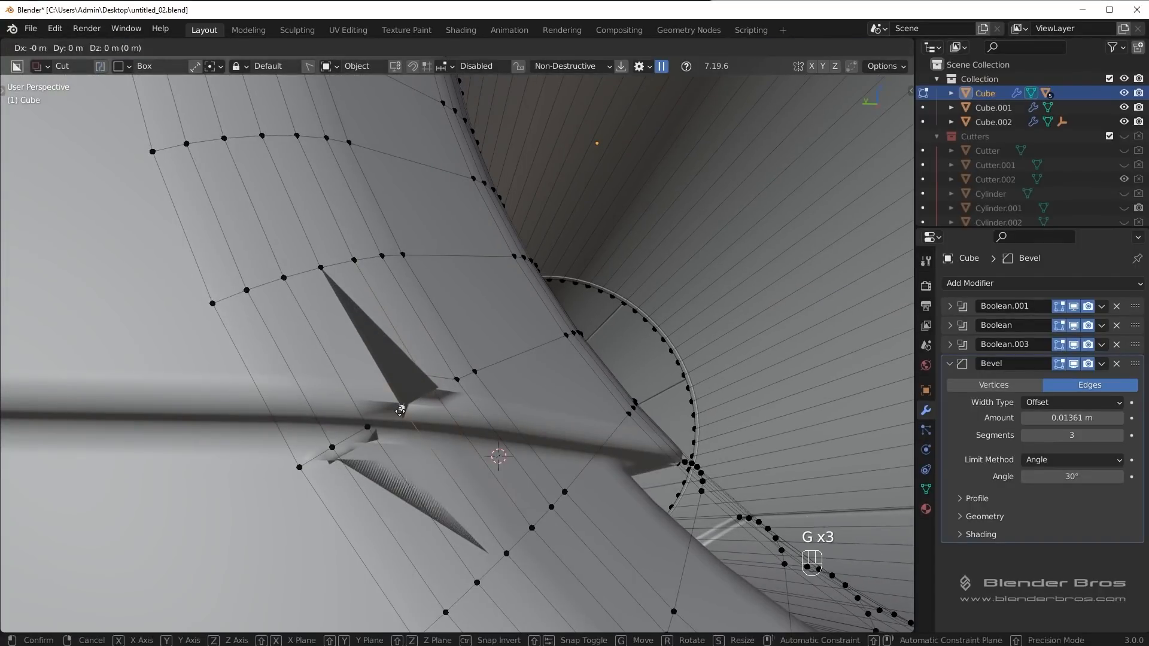
{"action": "key", "text": "g"}
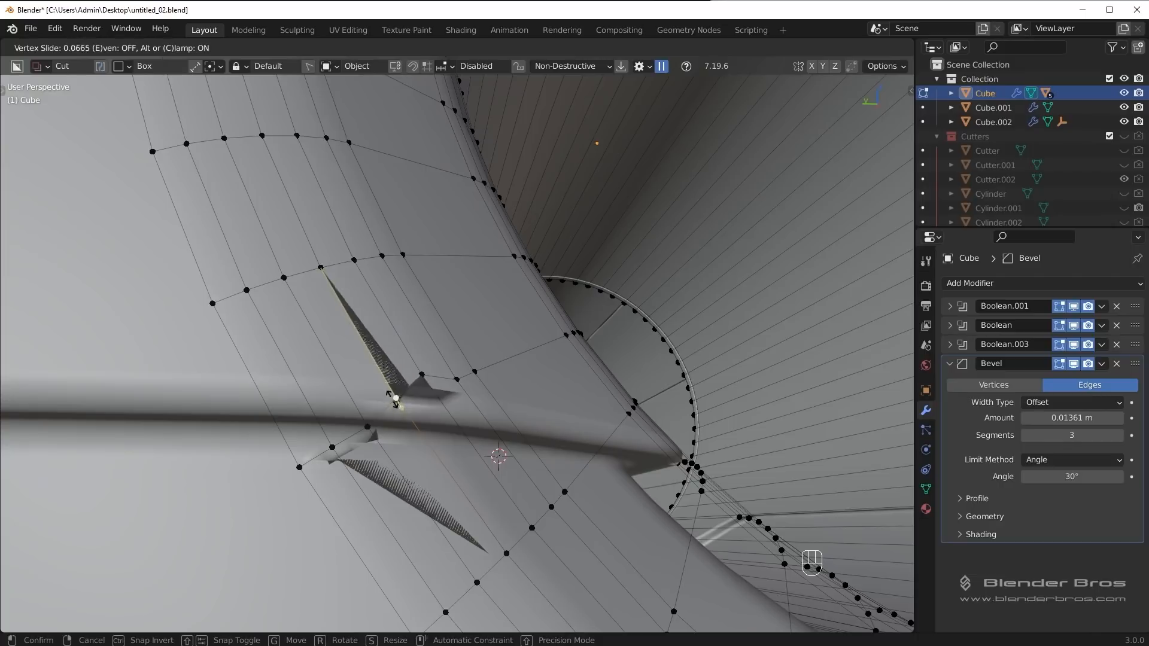
{"action": "left_click", "coordinate": [381, 386]}
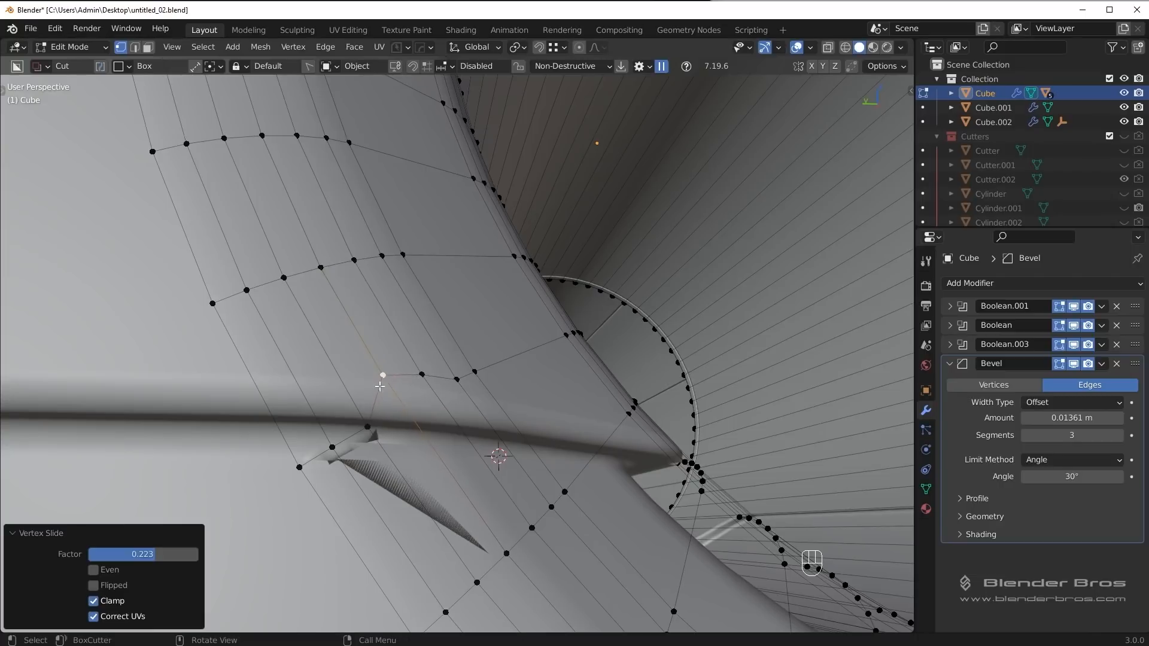
Step: Slide the two rim vertices just below the rear seam down along their edges, away from the cut
{"action": "left_click", "coordinate": [336, 470]}
{"action": "key", "text": "g"}
{"action": "key", "text": "g"}
{"action": "left_click", "coordinate": [347, 474]}
{"action": "left_click", "coordinate": [365, 429]}
{"action": "key", "text": "g"}
{"action": "key", "text": "g"}
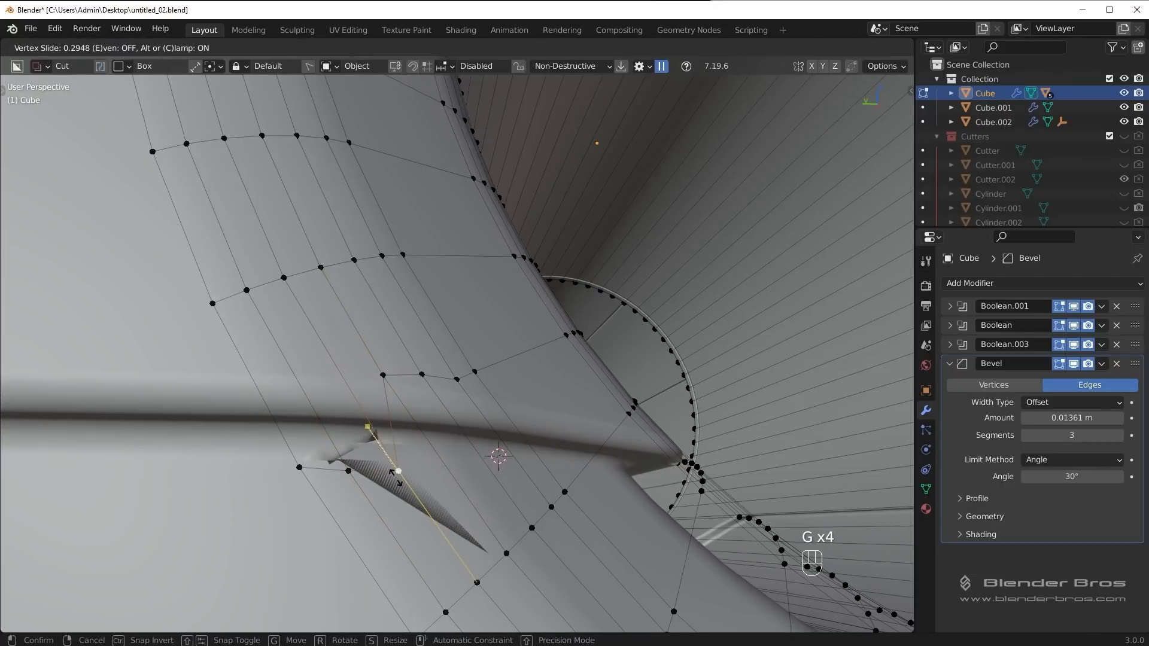
{"action": "left_click", "coordinate": [395, 473]}
Step: Return to Object Mode and apply the main body's Boolean.003 modifier
{"action": "middle_click_drag", "start_coordinate": [395, 473], "coordinate": [607, 464]}
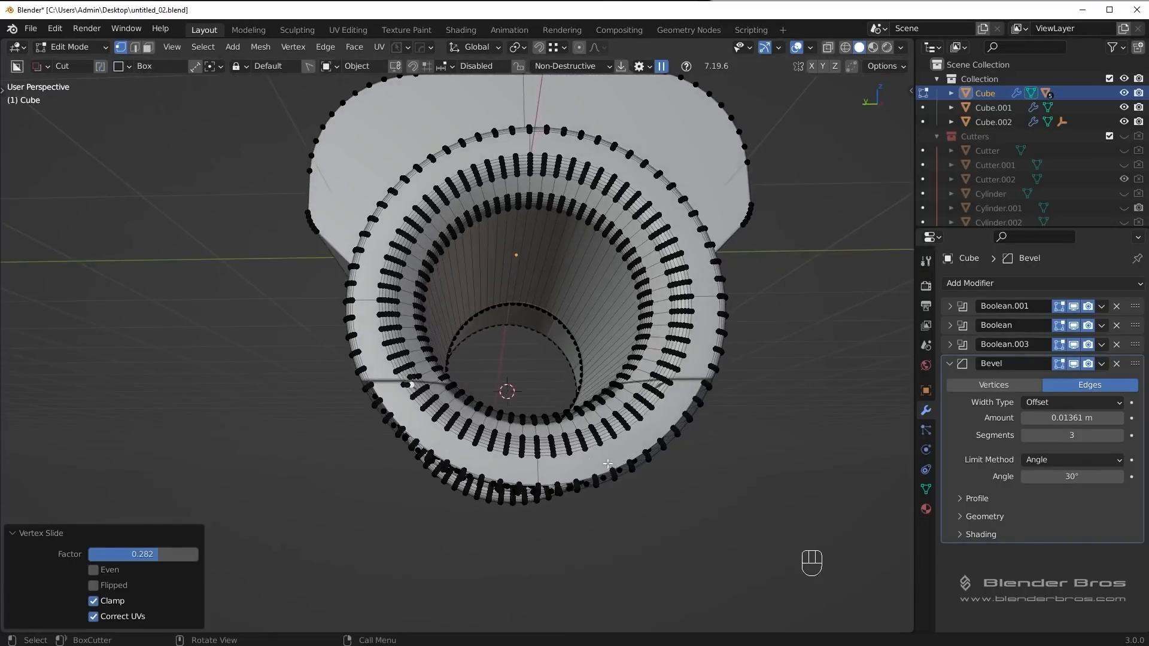
{"action": "scroll", "coordinate": [578, 404], "scroll_direction": "up", "scroll_amount": 4}
{"action": "middle_click_drag", "start_coordinate": [453, 451], "coordinate": [688, 387]}
{"action": "scroll", "coordinate": [528, 398], "scroll_direction": "up", "scroll_amount": 3}
{"action": "scroll", "coordinate": [543, 424], "scroll_direction": "down", "scroll_amount": 3}
{"action": "key", "text": "Tab"}
{"action": "scroll", "coordinate": [542, 425], "scroll_direction": "down", "scroll_amount": 3}
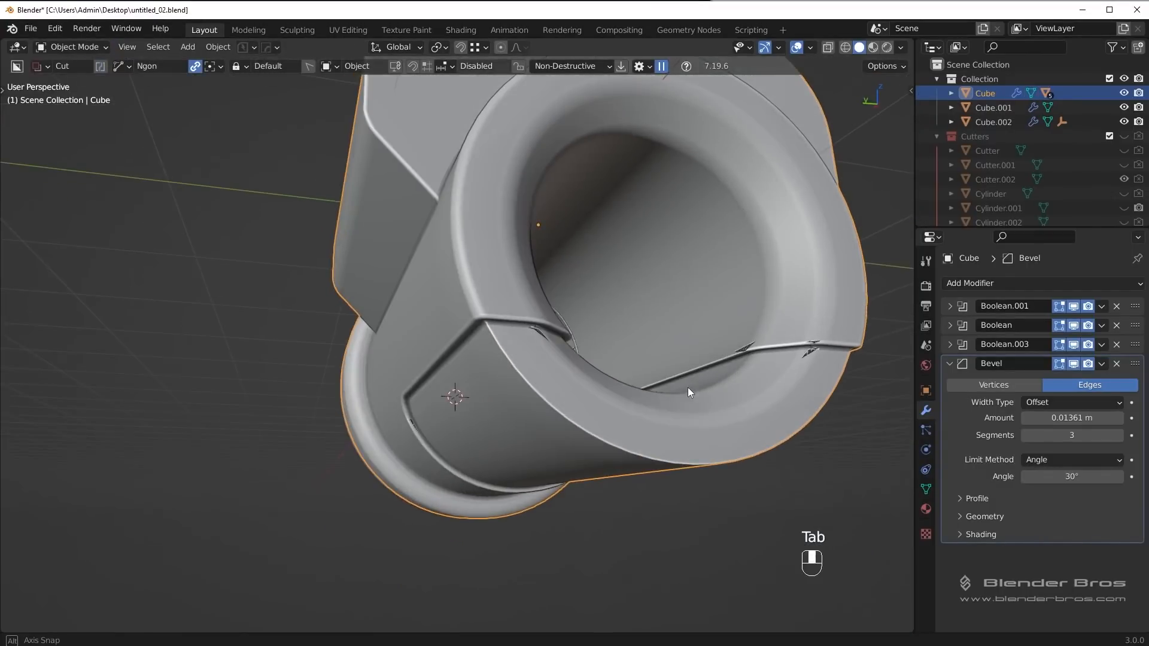
{"action": "left_click", "coordinate": [1101, 344]}
{"action": "left_click", "coordinate": [1076, 362]}
Step: Turn off the Bevel modifier's display in Edit Mode to expose the raw mesh around the rim seam
{"action": "middle_click_drag", "start_coordinate": [605, 419], "coordinate": [630, 418]}
{"action": "key", "text": "Tab"}
{"action": "scroll", "coordinate": [547, 329], "scroll_direction": "up", "scroll_amount": 5}
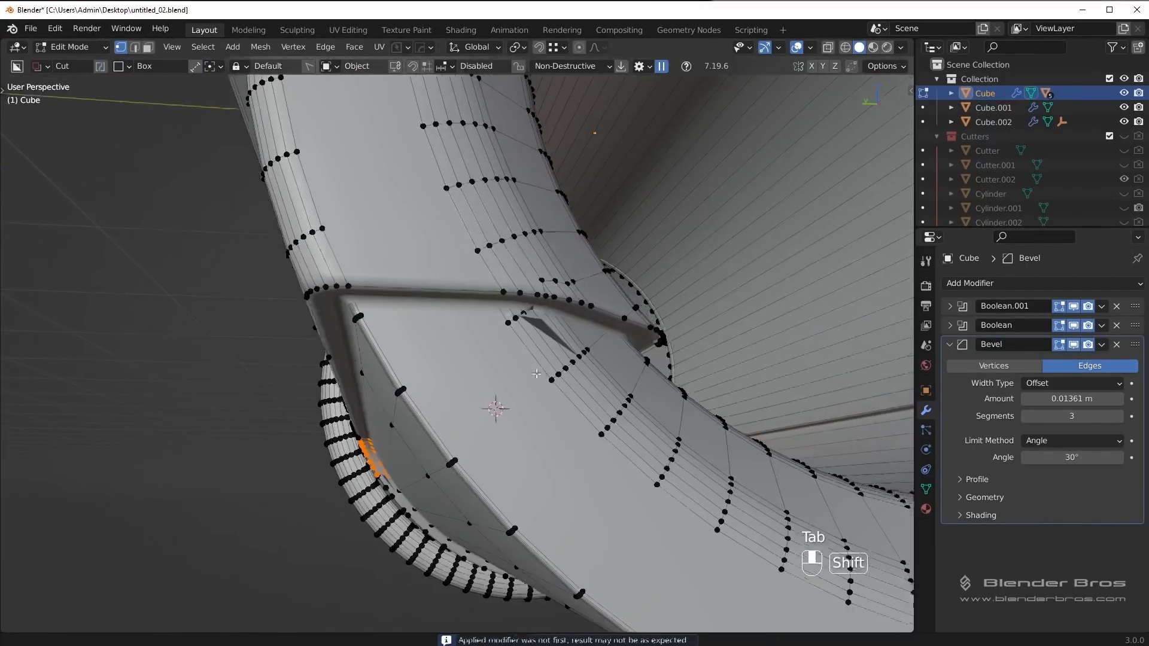
{"action": "scroll", "coordinate": [547, 328], "scroll_direction": "down", "scroll_amount": 2}
{"action": "left_click", "coordinate": [1060, 345]}
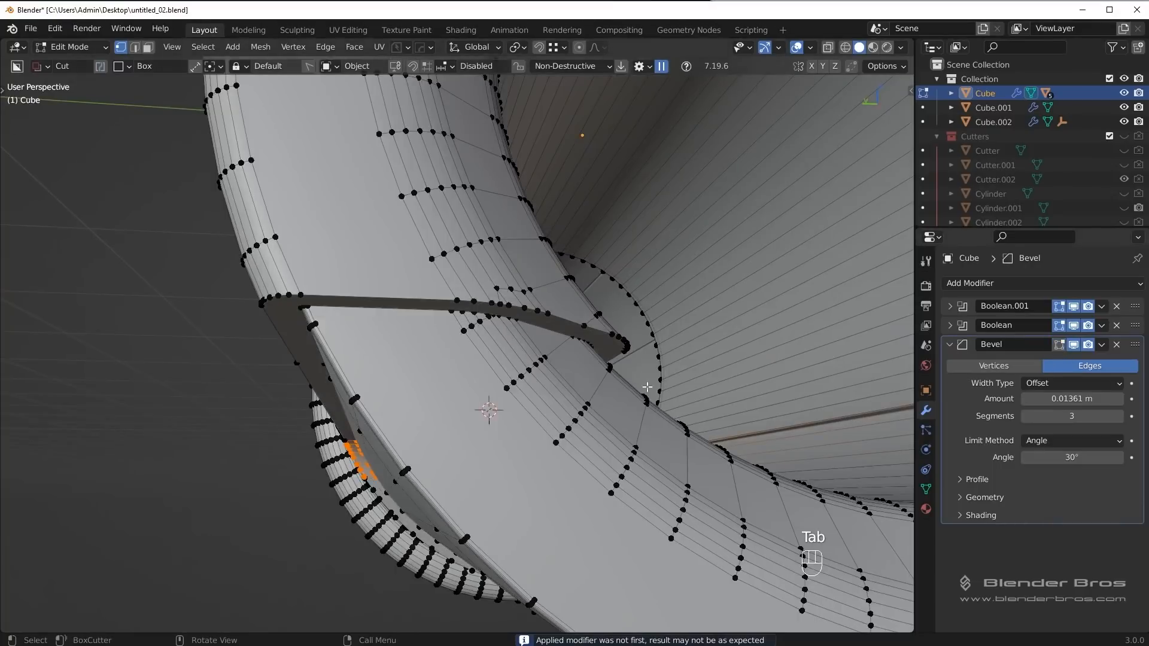
Step: Dissolve the short leftover edges on the rear rim directly below and above the seam
{"action": "key", "text": "Tab"}
{"action": "left_click", "coordinate": [481, 351]}
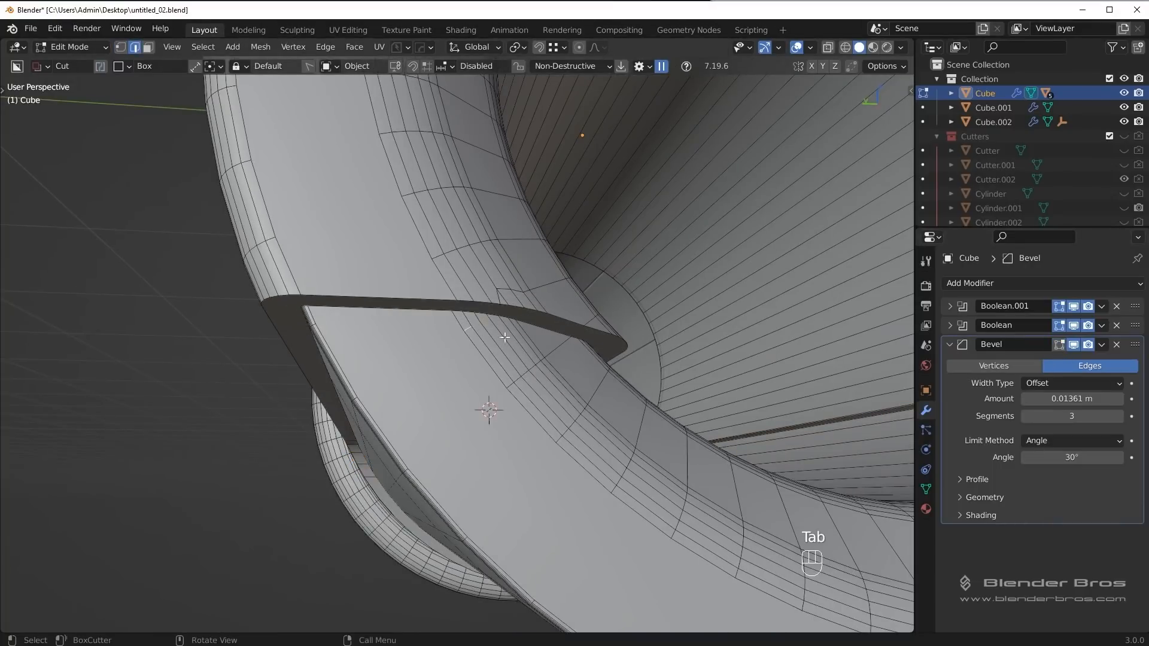
{"action": "key", "text": "ctrl+x"}
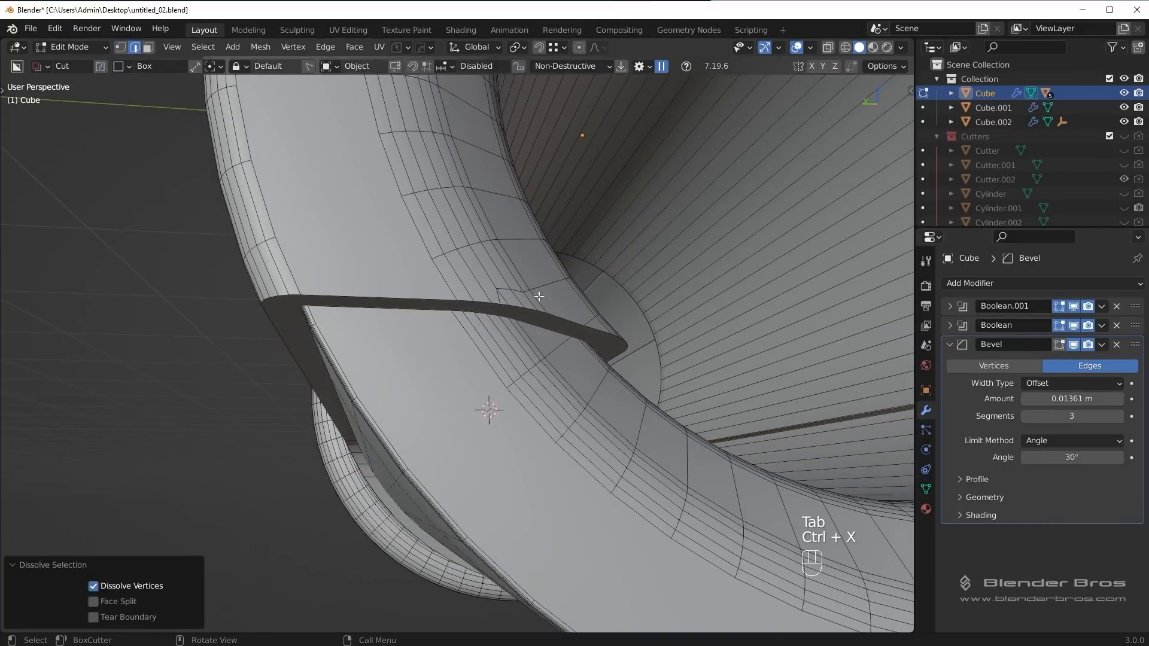
{"action": "key", "text": "ctrl+x"}
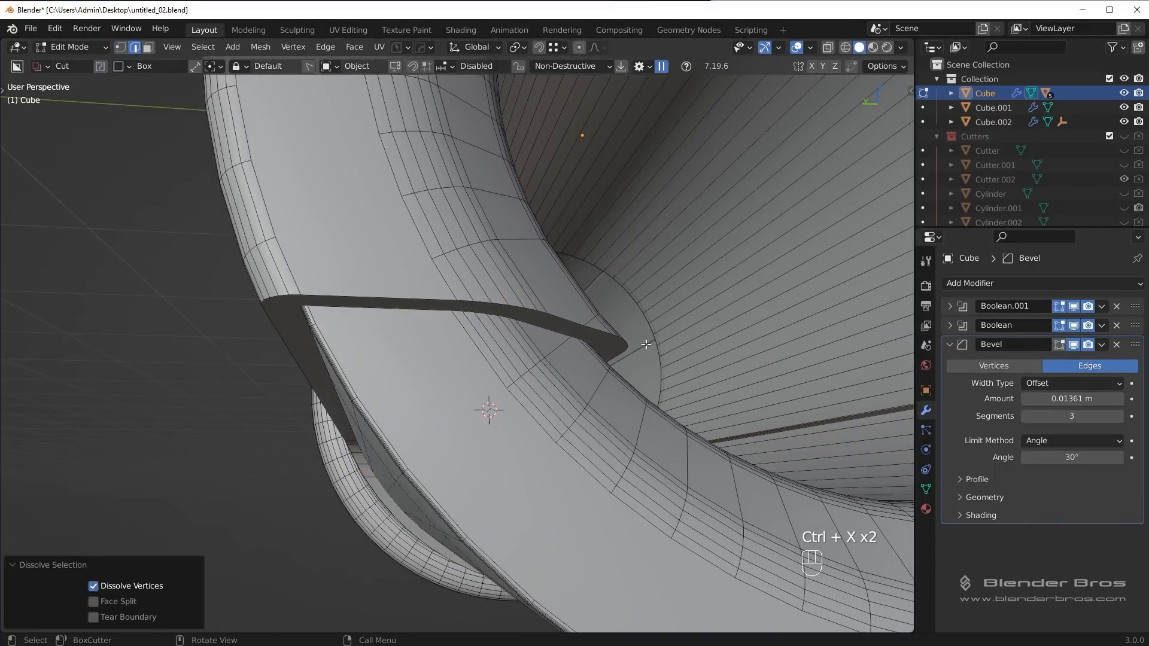
Step: Symmetrize the main body across the Y axis in Object Mode
{"action": "key", "text": "Tab"}
{"action": "left_click", "coordinate": [637, 312]}
{"action": "middle_click_drag", "start_coordinate": [635, 311], "coordinate": [556, 377]}
{"action": "key", "text": "alt+x"}
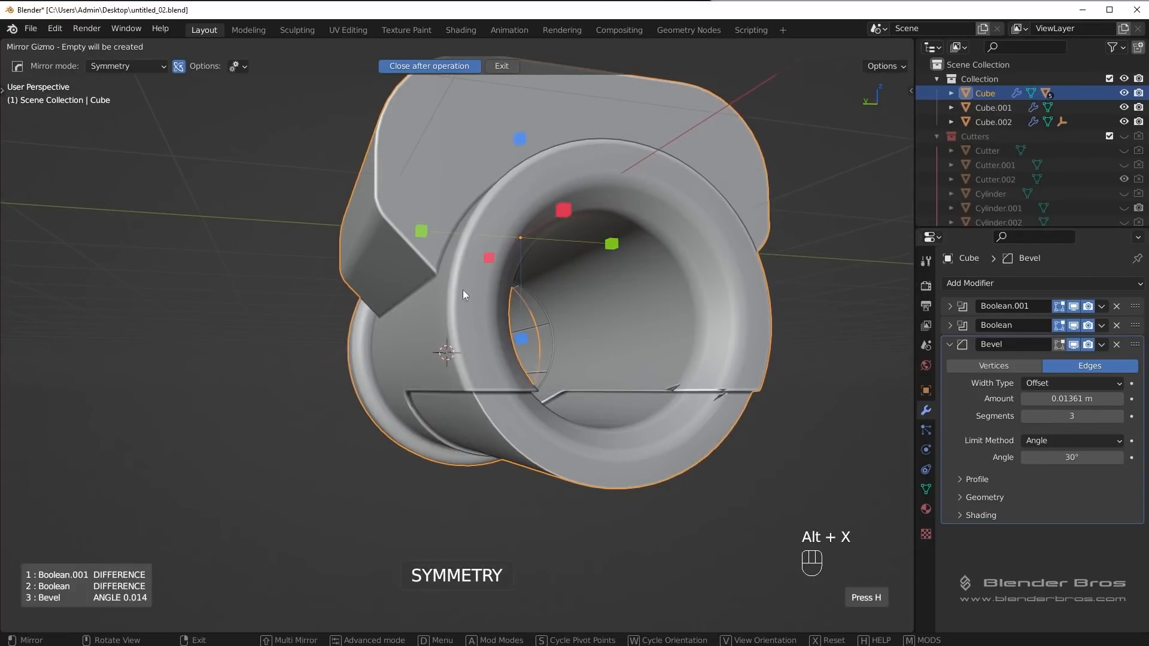
{"action": "left_click", "coordinate": [421, 231]}
Step: Try dissolving the long edge inside the bore that runs from the rim seam to the inner opening, and undo it
{"action": "middle_click_drag", "start_coordinate": [602, 438], "coordinate": [469, 493]}
{"action": "scroll", "coordinate": [469, 493], "scroll_direction": "up", "scroll_amount": 5}
{"action": "key", "text": "Tab"}
{"action": "middle_click_drag", "start_coordinate": [526, 444], "coordinate": [426, 444]}
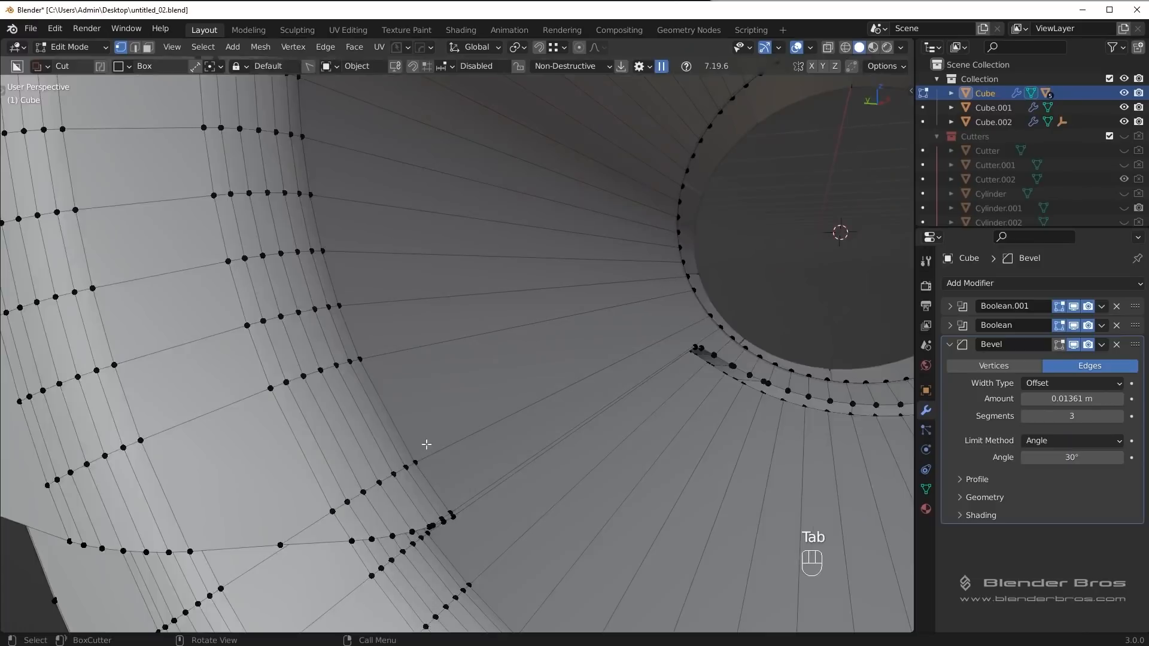
{"action": "key", "text": "2"}
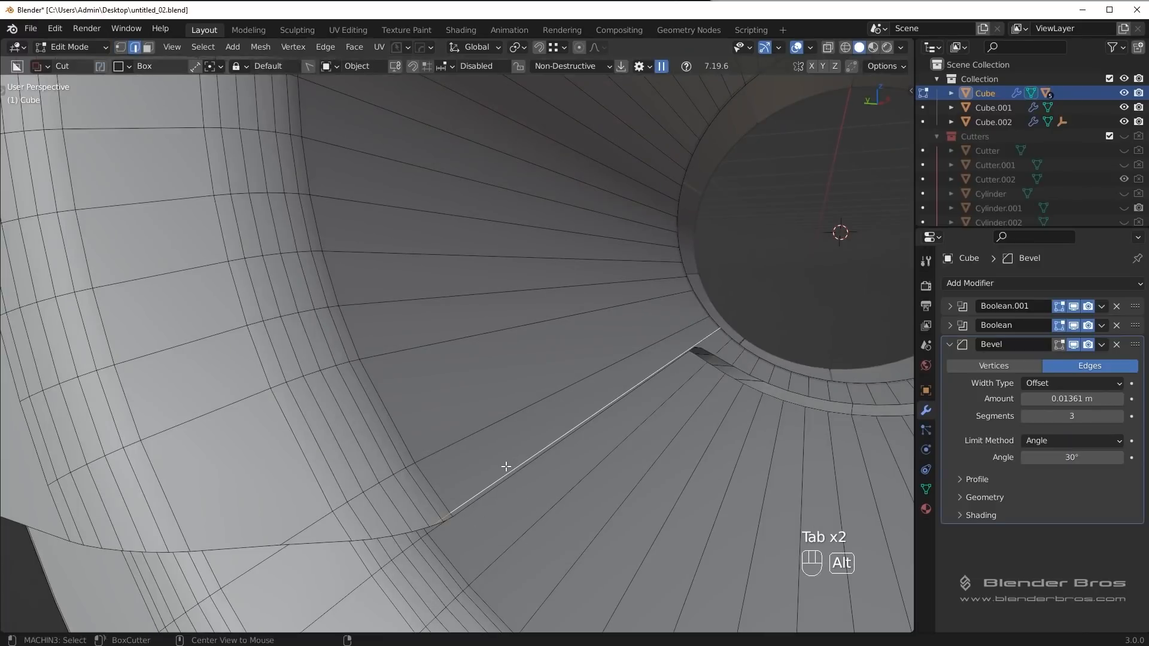
{"action": "key", "text": "ctrl+x"}
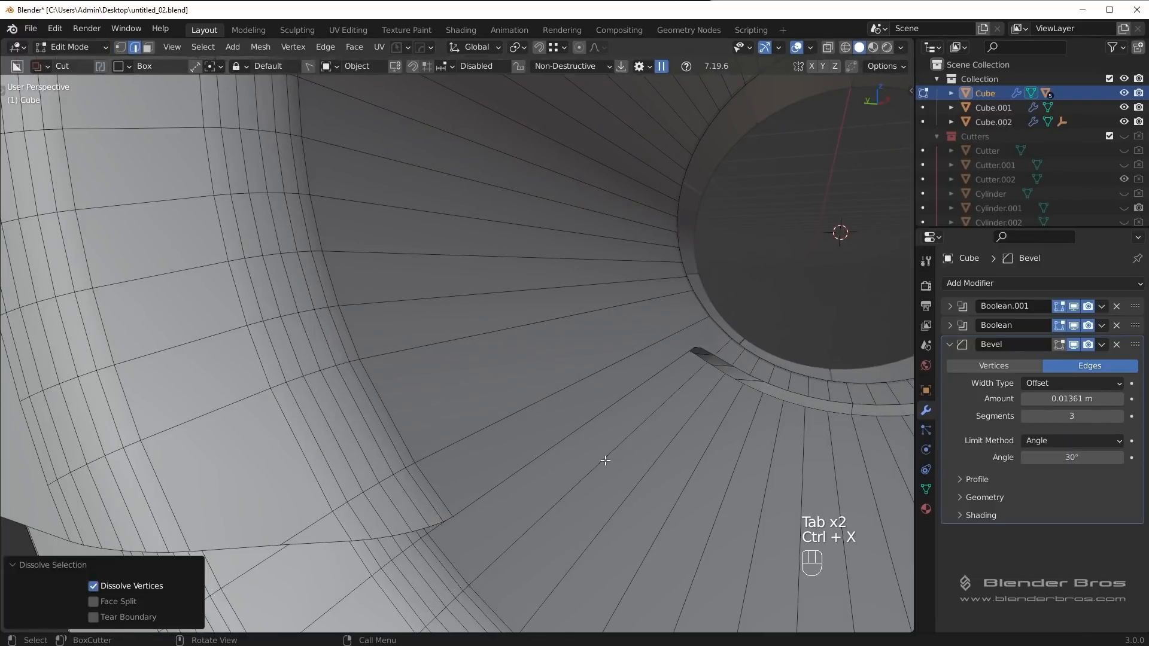
{"action": "middle_click_drag", "start_coordinate": [605, 460], "coordinate": [644, 425]}
{"action": "key", "text": "ctrl+z"}
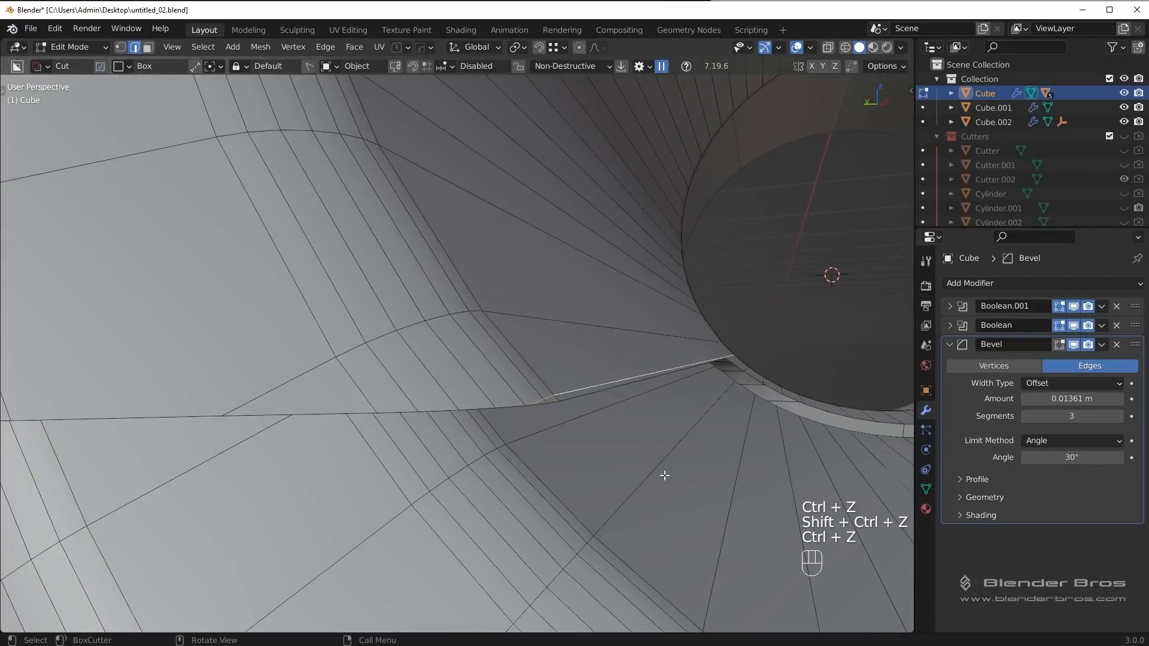
Step: Examine the spike inside the bore with the wireframe display, trying a bevel width of about 0.0013 m and cancelling it
{"action": "key", "text": "Tab"}
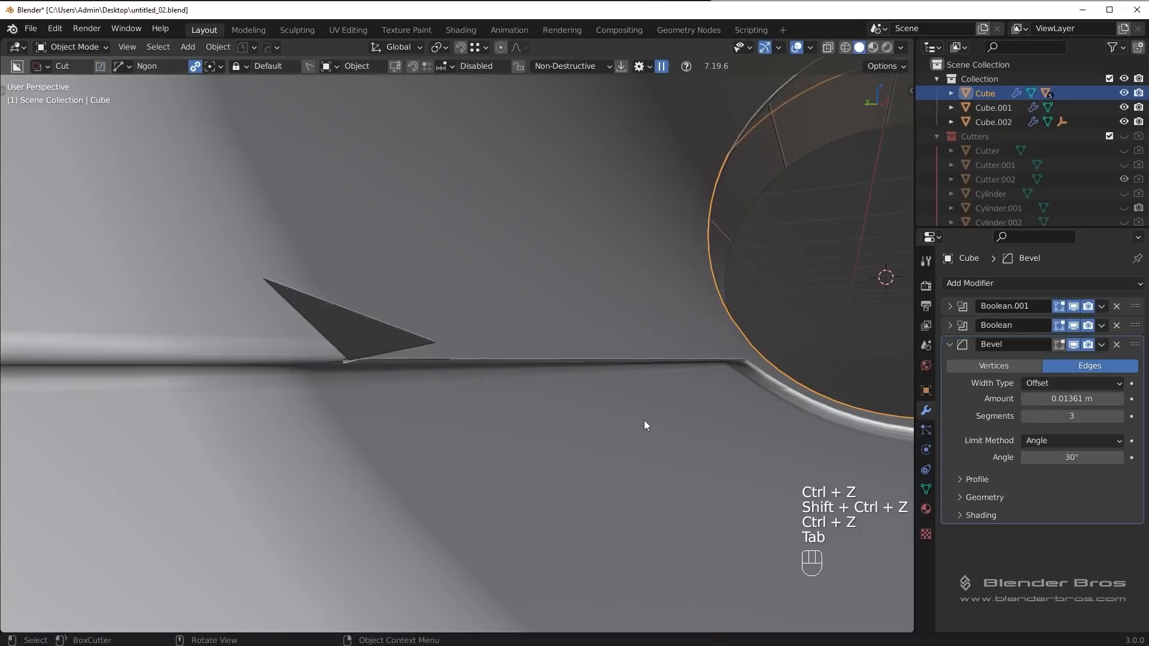
{"action": "left_click", "coordinate": [1075, 344]}
{"action": "left_click", "coordinate": [1075, 344]}
{"action": "key", "text": "alt+v"}
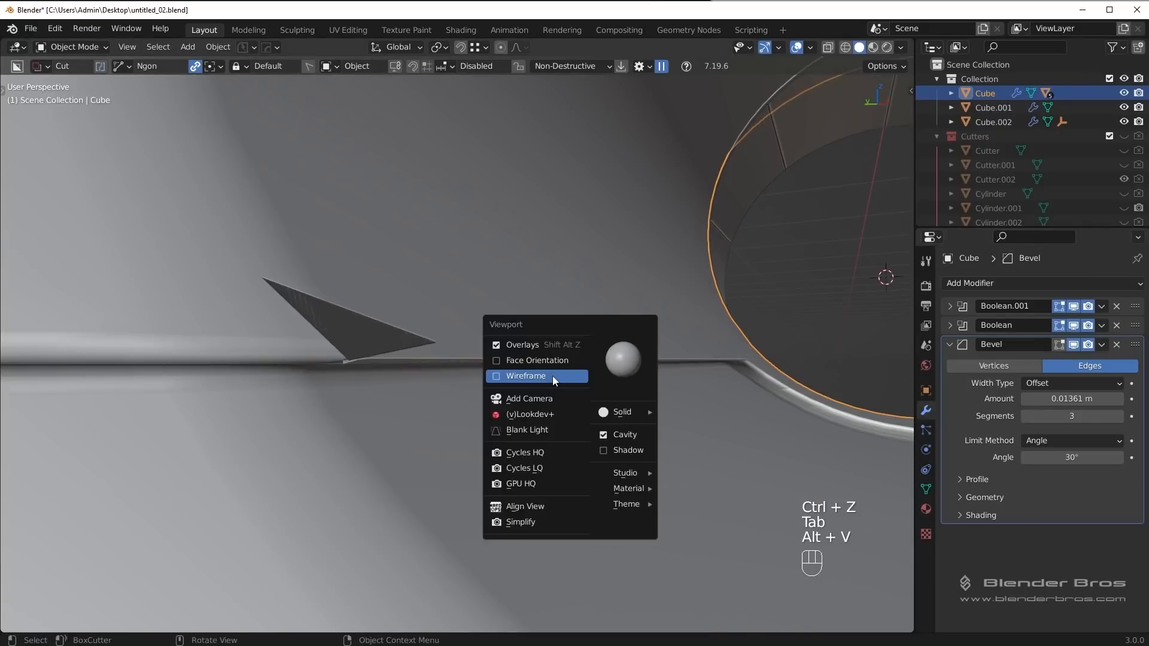
{"action": "left_click", "coordinate": [552, 376]}
{"action": "key", "text": "q"}
{"action": "left_click", "coordinate": [526, 385]}
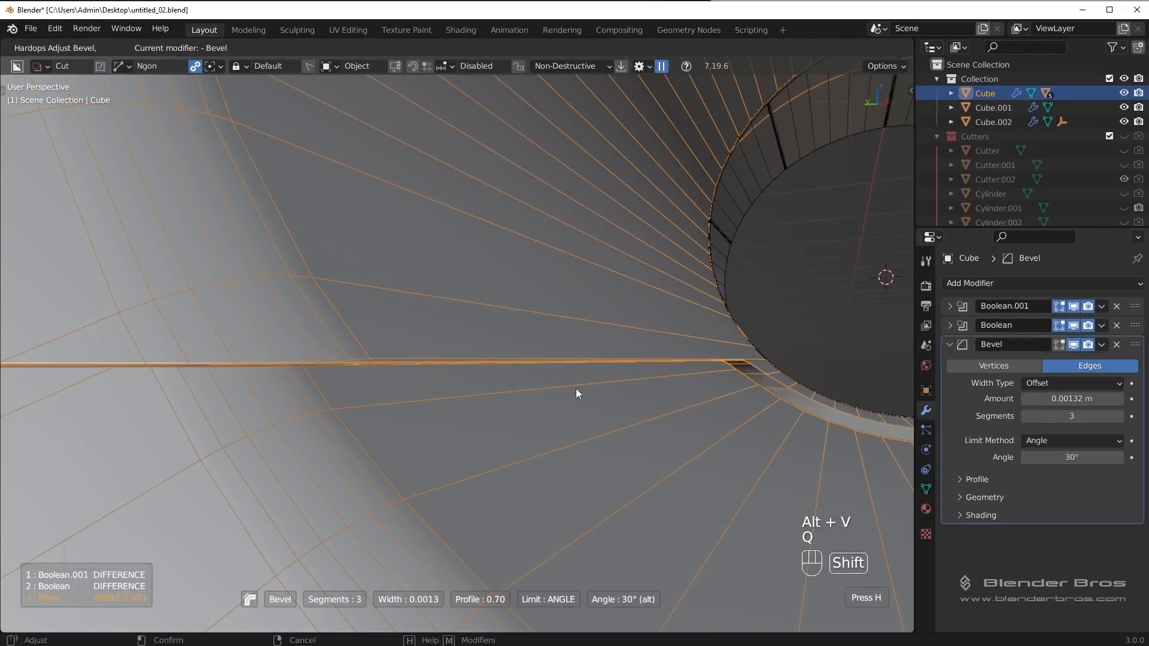
{"action": "key", "text": "Escape"}
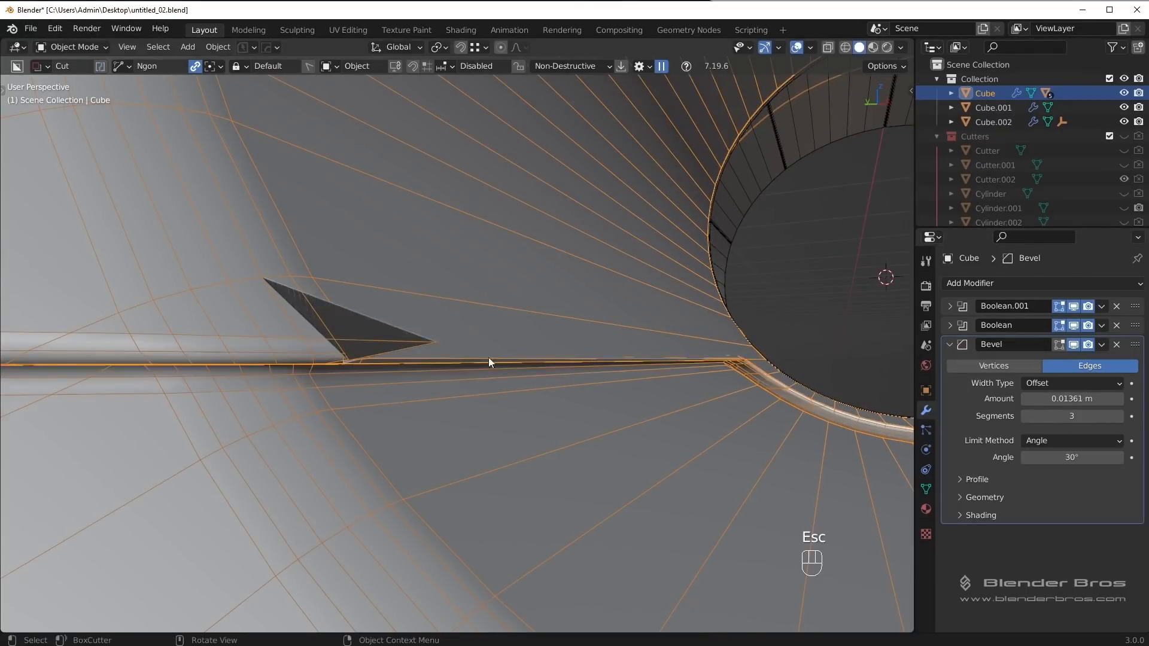
Step: Dissolve the long seam edge inside the bore and turn the wireframe display off in Object Mode
{"action": "key", "text": "Tab"}
{"action": "key", "text": "ctrl+x"}
{"action": "key", "text": "Tab"}
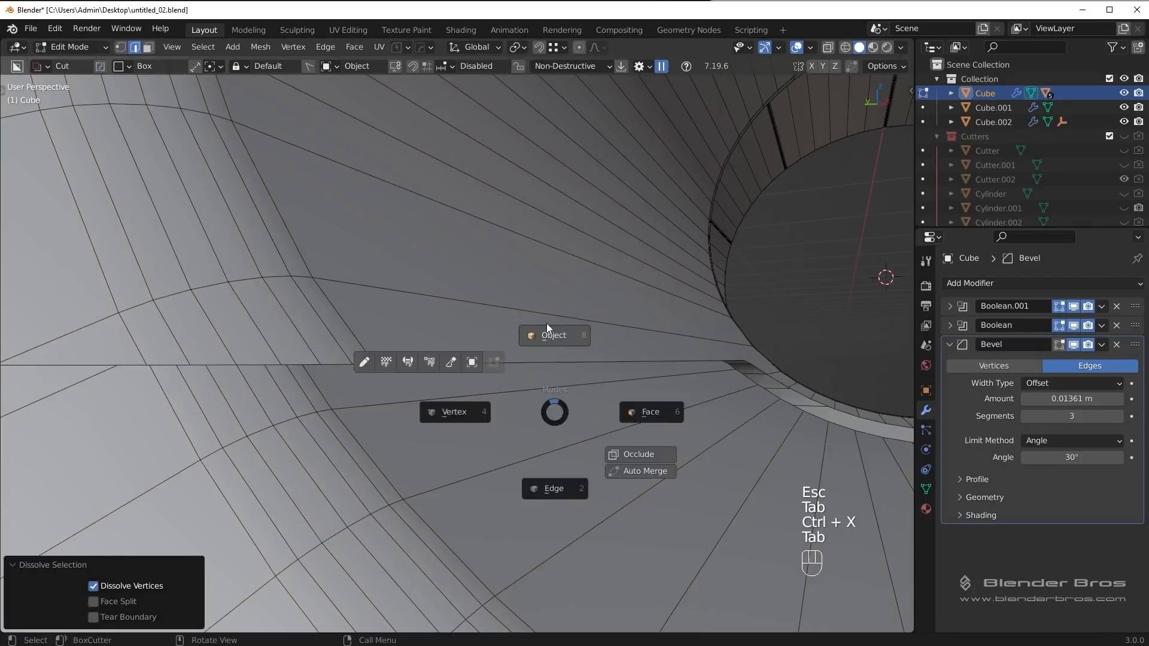
{"action": "key", "text": "alt+v"}
{"action": "left_click", "coordinate": [571, 375]}
Step: Symmetrize the main body again to carry the bore cleanup to the opposite side
{"action": "scroll", "coordinate": [571, 375], "scroll_direction": "down", "scroll_amount": 3}
{"action": "middle_click_drag", "start_coordinate": [571, 375], "coordinate": [681, 416]}
{"action": "scroll", "coordinate": [681, 415], "scroll_direction": "down", "scroll_amount": 2}
{"action": "key", "text": "alt+x"}
{"action": "left_click", "coordinate": [479, 195]}
Step: Merge three pairs of closely spaced vertices along the outer edge of the inset's rounded corner
{"action": "middle_click_drag", "start_coordinate": [585, 347], "coordinate": [397, 339]}
{"action": "scroll", "coordinate": [468, 426], "scroll_direction": "up", "scroll_amount": 5}
{"action": "scroll", "coordinate": [467, 427], "scroll_direction": "up", "scroll_amount": 2}
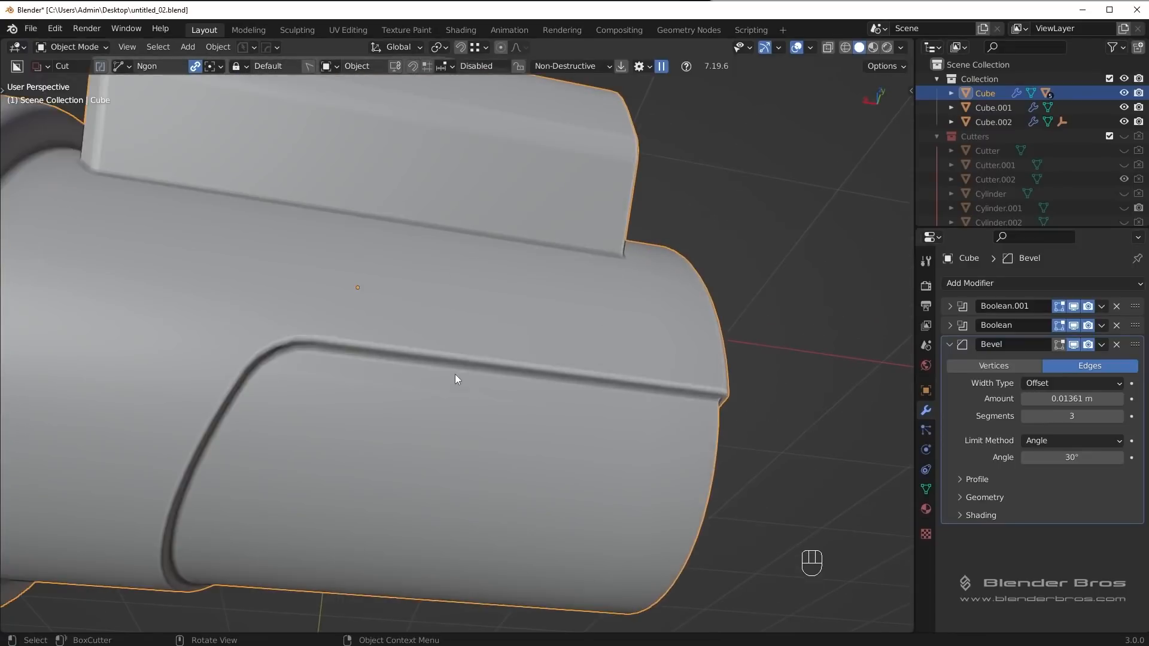
{"action": "key", "text": "Tab"}
{"action": "scroll", "coordinate": [334, 349], "scroll_direction": "up", "scroll_amount": 5}
{"action": "middle_click_drag", "start_coordinate": [334, 349], "coordinate": [440, 322], "text": "shift"}
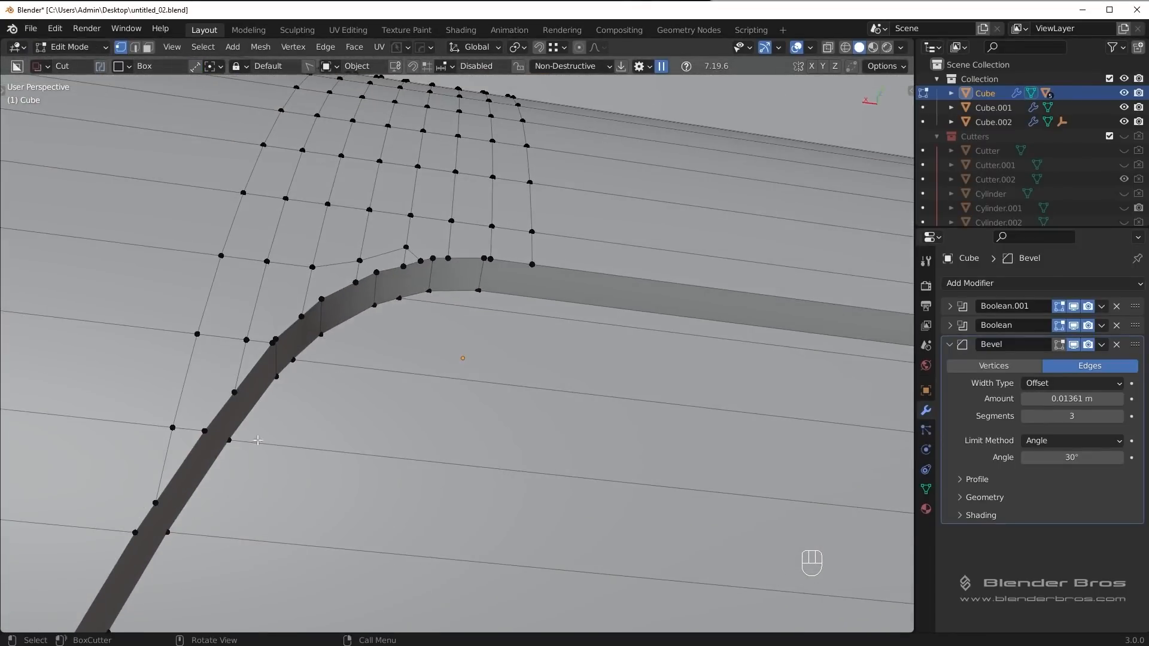
{"action": "middle_click_drag", "start_coordinate": [258, 440], "coordinate": [278, 365]}
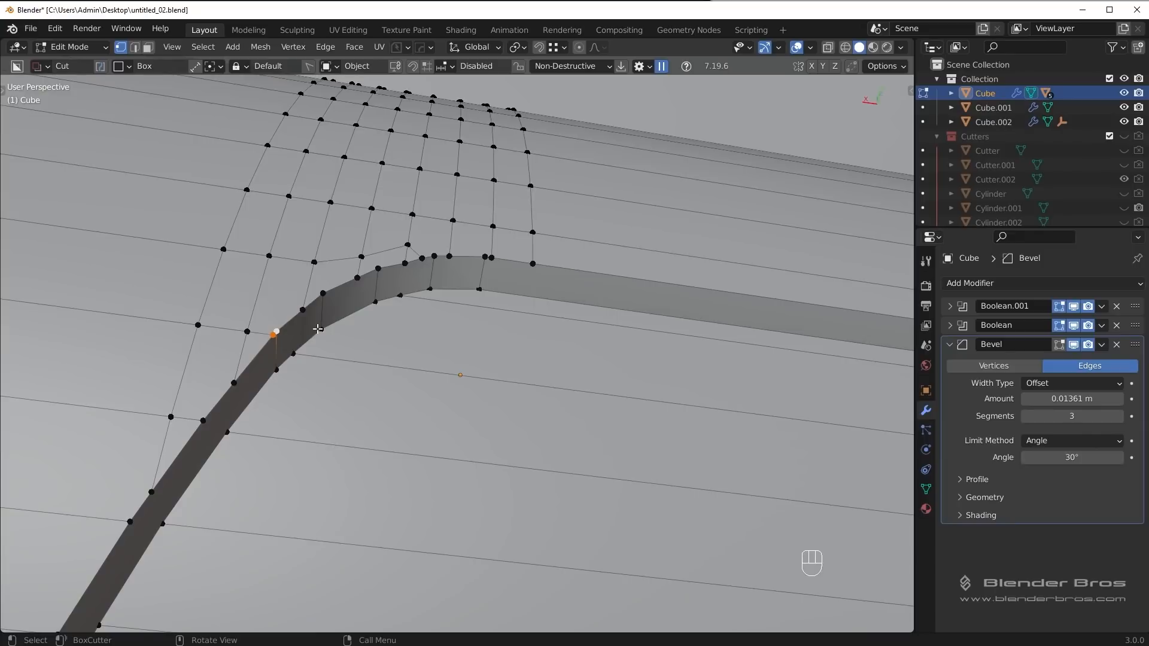
{"action": "key", "text": "1"}
{"action": "left_click", "coordinate": [422, 259]}
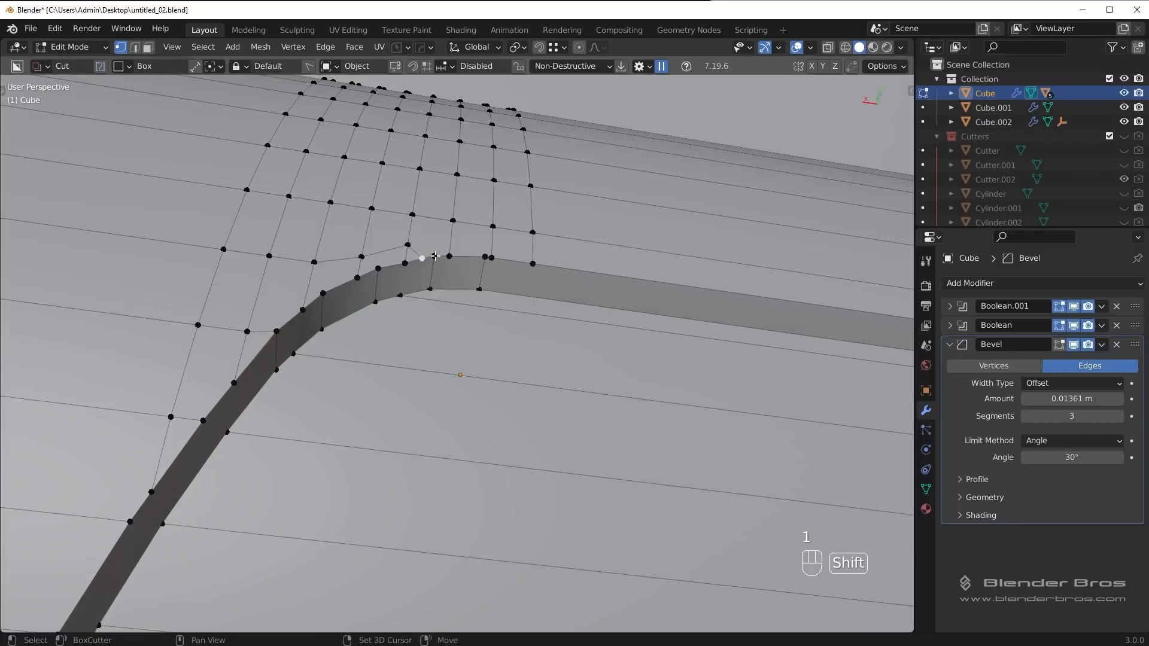
{"action": "key", "text": "1"}
{"action": "left_click", "coordinate": [492, 257]}
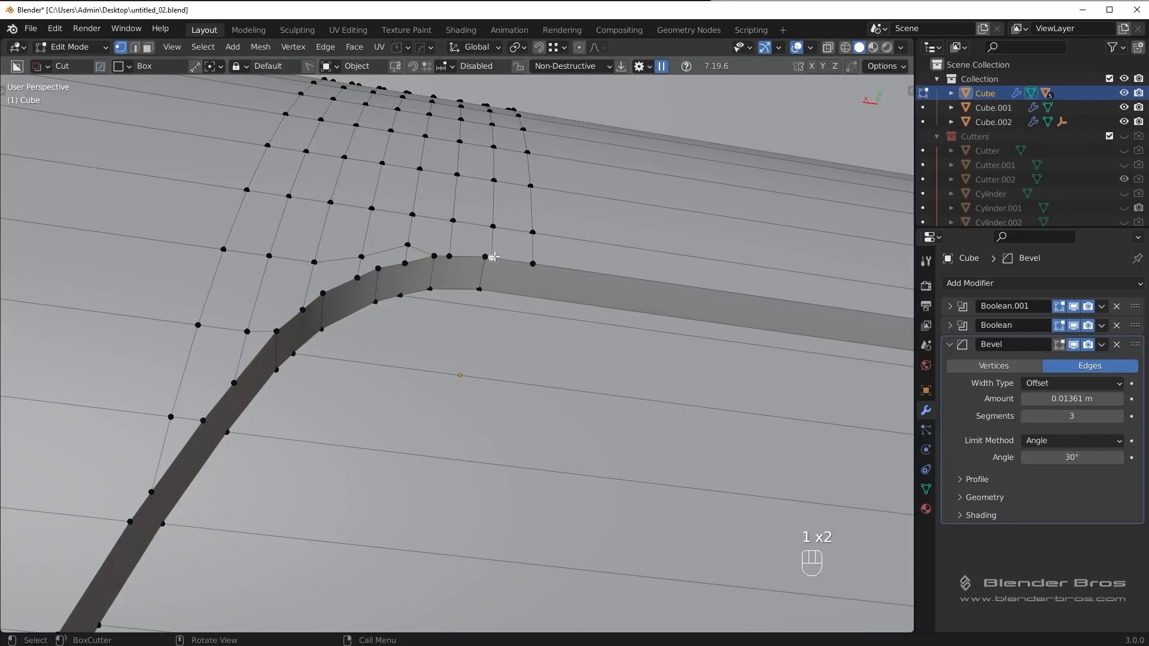
{"action": "key", "text": "1"}
Step: Connect two vertices across the groove wall at the rounded corner and merge two more stray vertices into their neighbours
{"action": "middle_click_drag", "start_coordinate": [423, 287], "coordinate": [381, 276]}
{"action": "left_click", "coordinate": [380, 273]}
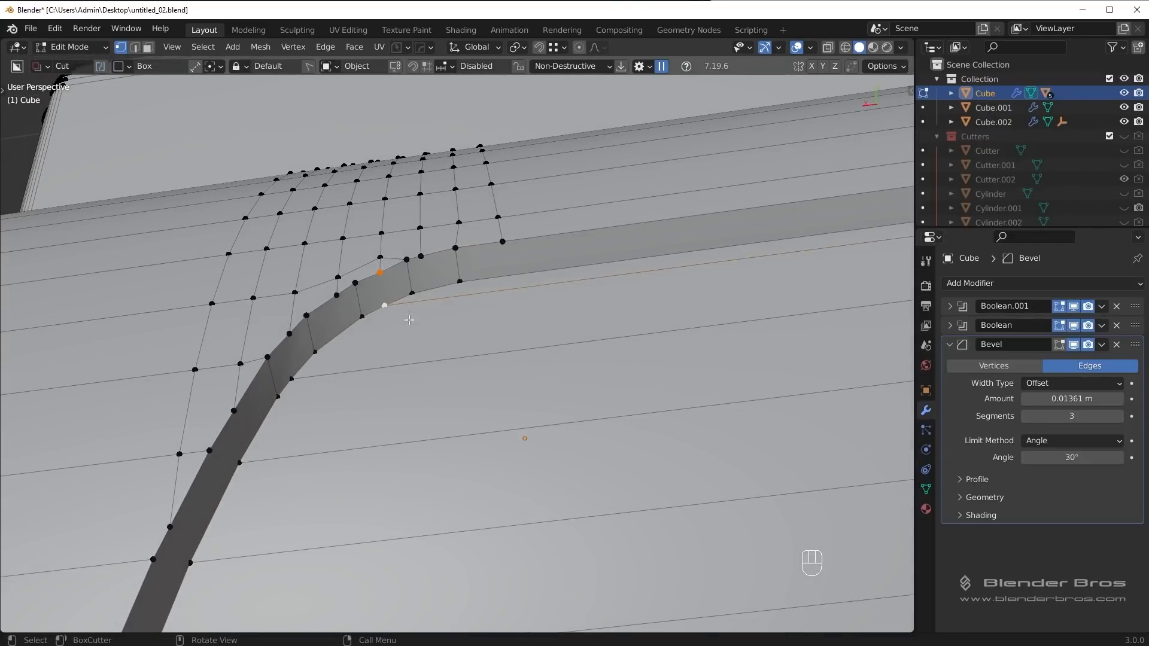
{"action": "key", "text": "1"}
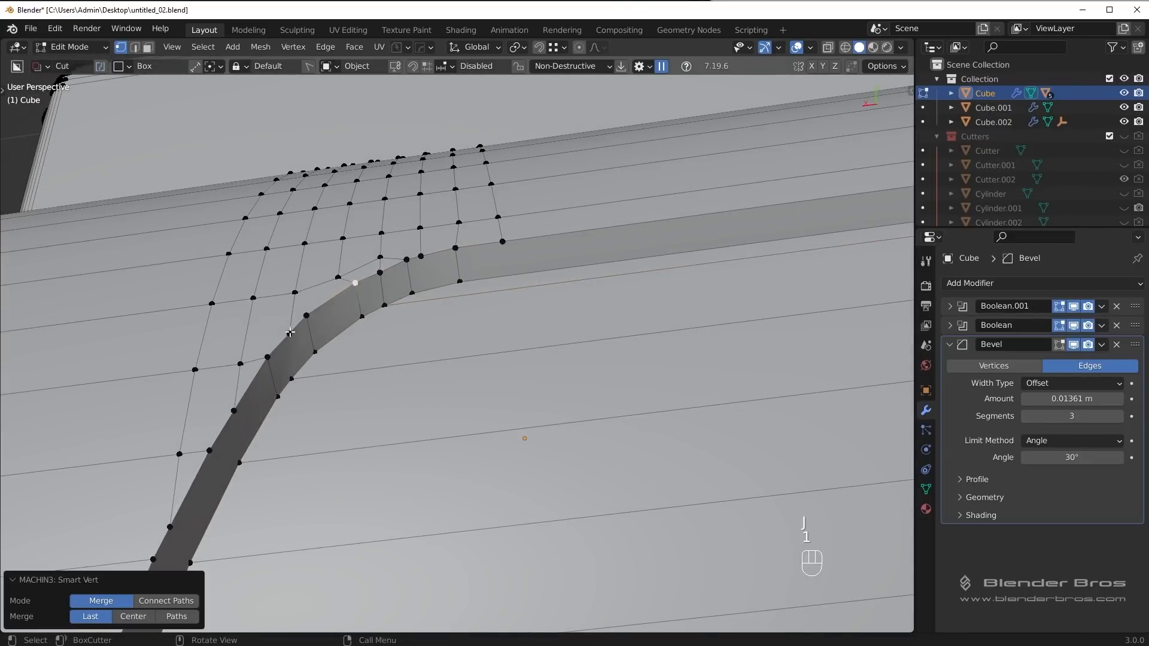
{"action": "left_click", "coordinate": [290, 334]}
{"action": "left_click", "coordinate": [307, 315], "text": "shift"}
{"action": "key", "text": "1"}
Step: Try dissolving the long edge just below the inset's straight groove, and undo it
{"action": "middle_click_drag", "start_coordinate": [417, 336], "coordinate": [407, 388]}
{"action": "key", "text": "Tab"}
{"action": "key", "text": "Tab"}
{"action": "scroll", "coordinate": [407, 388], "scroll_direction": "down", "scroll_amount": 3}
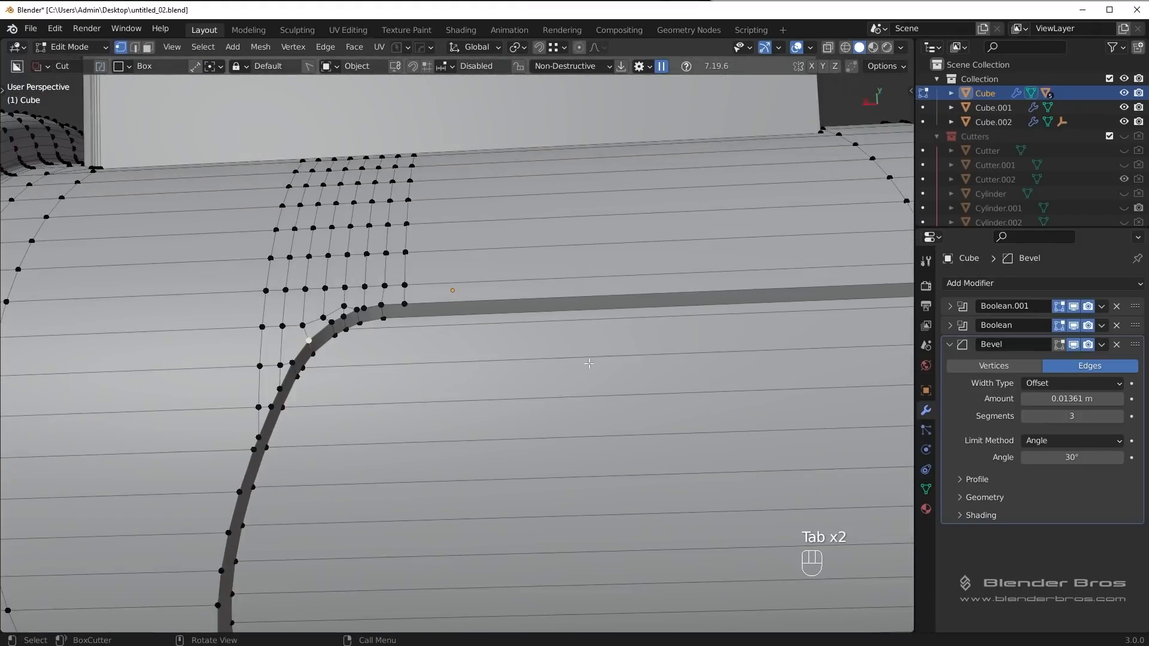
{"action": "key", "text": "2"}
{"action": "key", "text": "ctrl+x"}
{"action": "scroll", "coordinate": [560, 324], "scroll_direction": "down", "scroll_amount": 4}
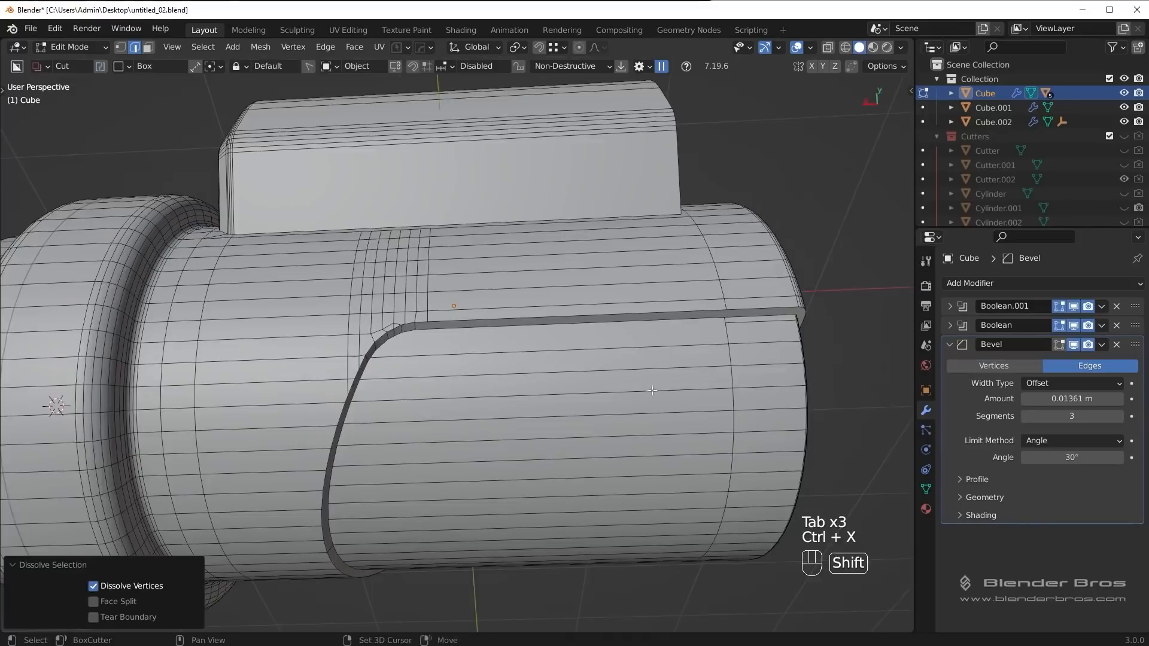
{"action": "key", "text": "ctrl+z"}
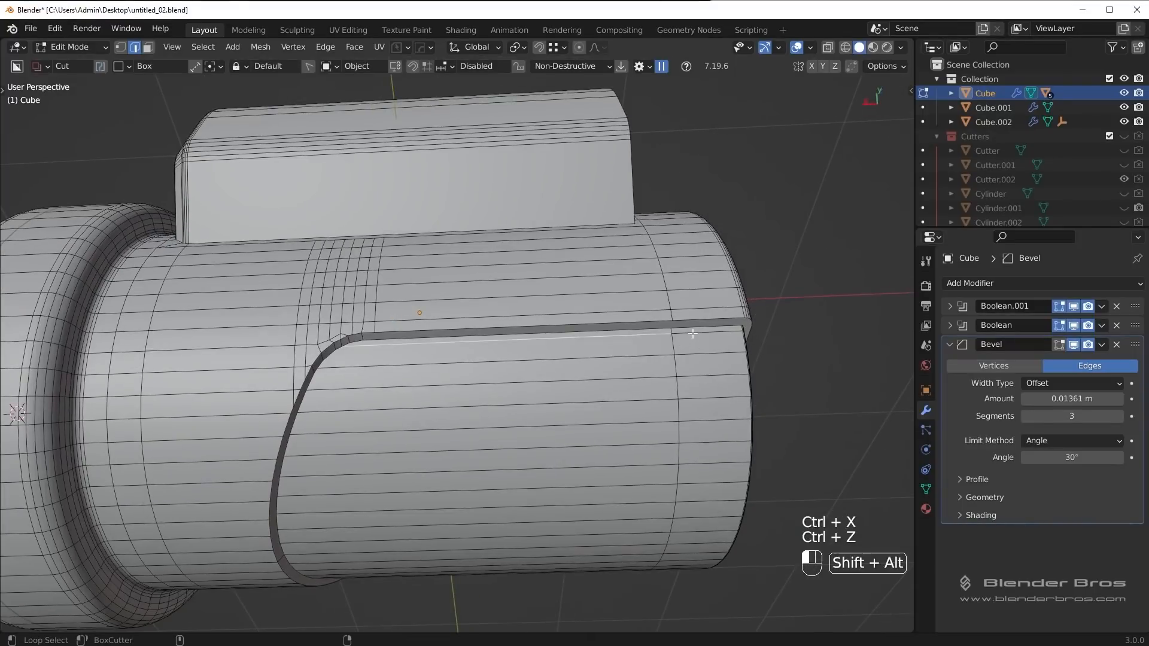
Step: Dissolve the narrow edge line just below the inset's straight groove, including its section by the rear rim
{"action": "middle_click_drag", "start_coordinate": [692, 334], "coordinate": [591, 350]}
{"action": "key", "text": "ctrl+x"}
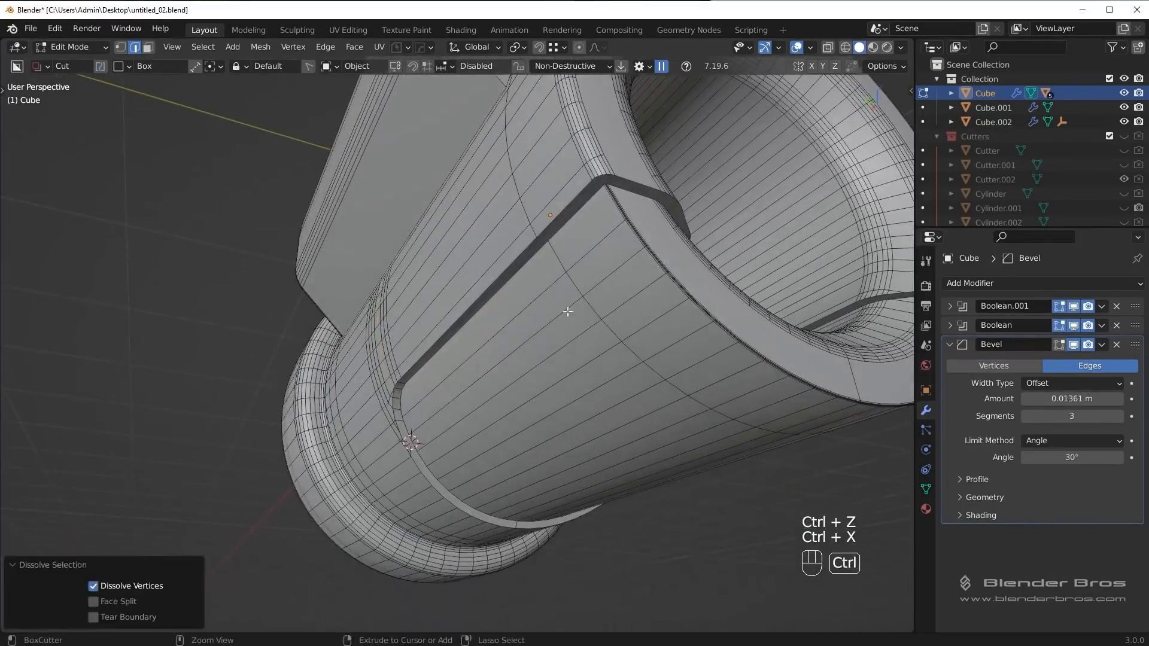
{"action": "key", "text": "Tab"}
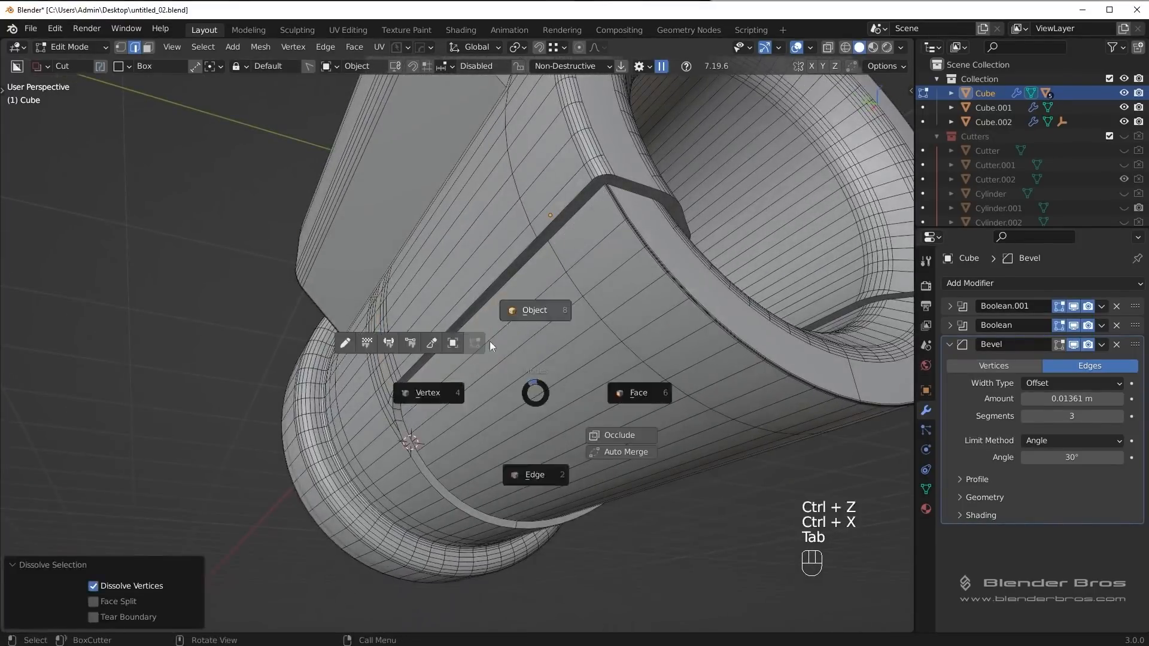
{"action": "left_click", "coordinate": [534, 310]}
{"action": "middle_click_drag", "start_coordinate": [526, 323], "coordinate": [497, 376]}
{"action": "key", "text": "ctrl+z"}
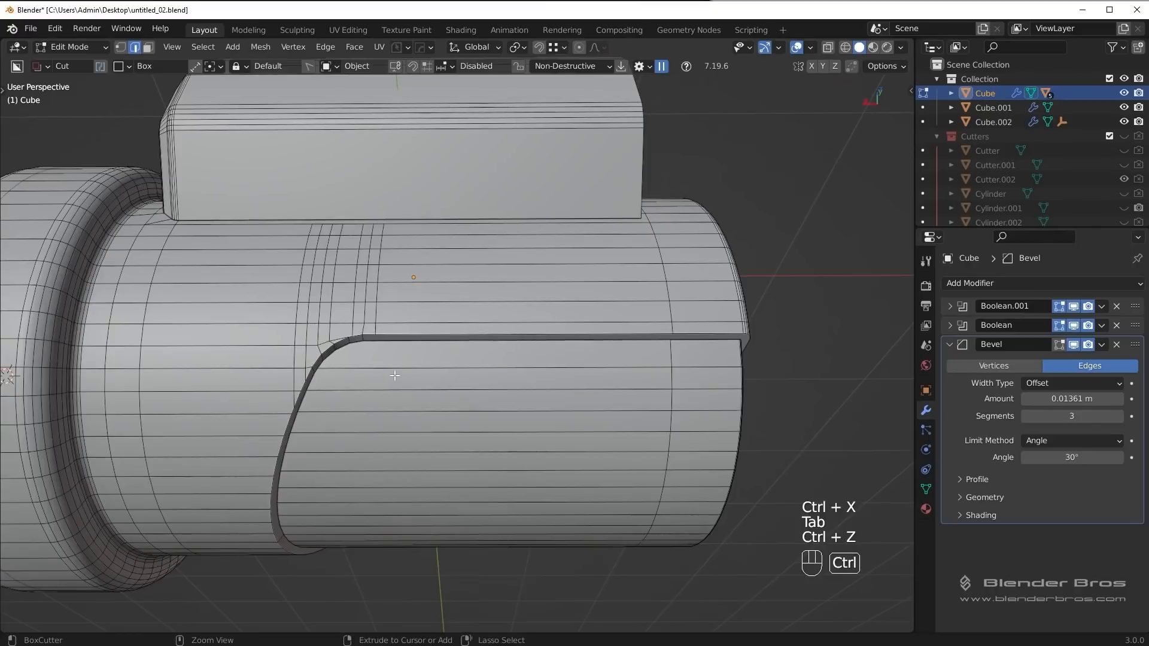
Step: Try a single loop cut across the inset panel, slid to line up with the last dense column above the rounded corner
{"action": "key", "text": "Tab"}
{"action": "middle_click_drag", "start_coordinate": [436, 354], "coordinate": [462, 339]}
{"action": "scroll", "coordinate": [444, 364], "scroll_direction": "up", "scroll_amount": 3}
{"action": "key", "text": "alt+a"}
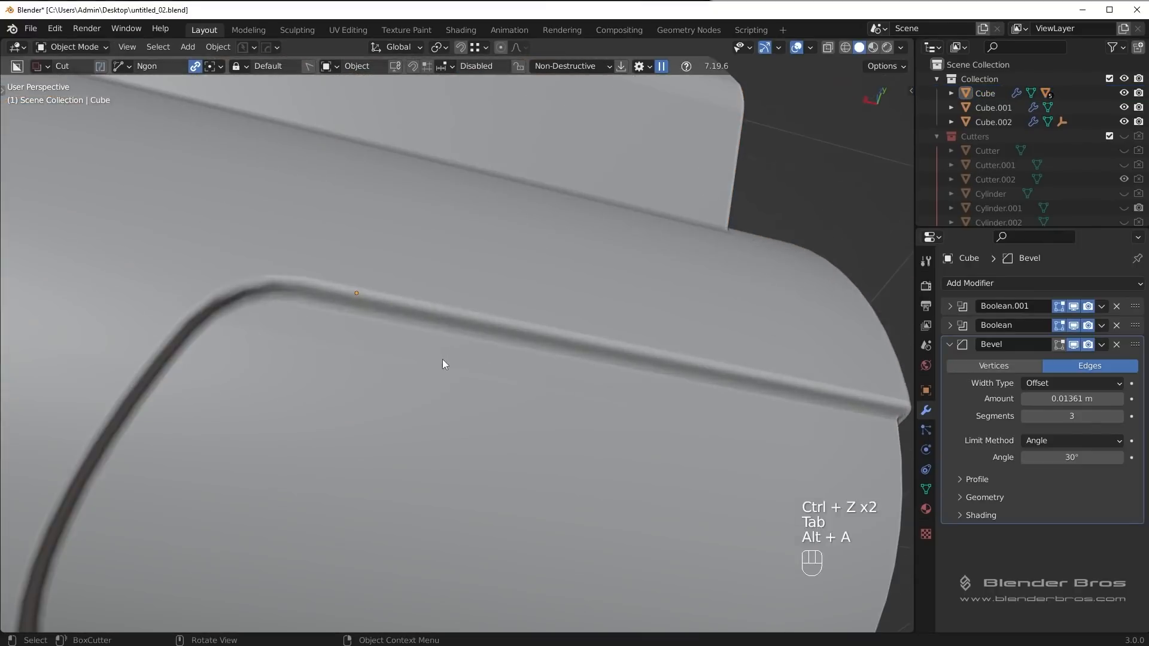
{"action": "key", "text": "Tab"}
{"action": "scroll", "coordinate": [415, 375], "scroll_direction": "up", "scroll_amount": 3}
{"action": "middle_click_drag", "start_coordinate": [288, 357], "coordinate": [542, 386], "text": "shift"}
{"action": "scroll", "coordinate": [464, 356], "scroll_direction": "down", "scroll_amount": 6}
{"action": "key", "text": "alt+a"}
{"action": "key", "text": "2"}
{"action": "key", "text": "ctrl+r"}
{"action": "scroll", "coordinate": [540, 398], "scroll_direction": "up", "scroll_amount": 4}
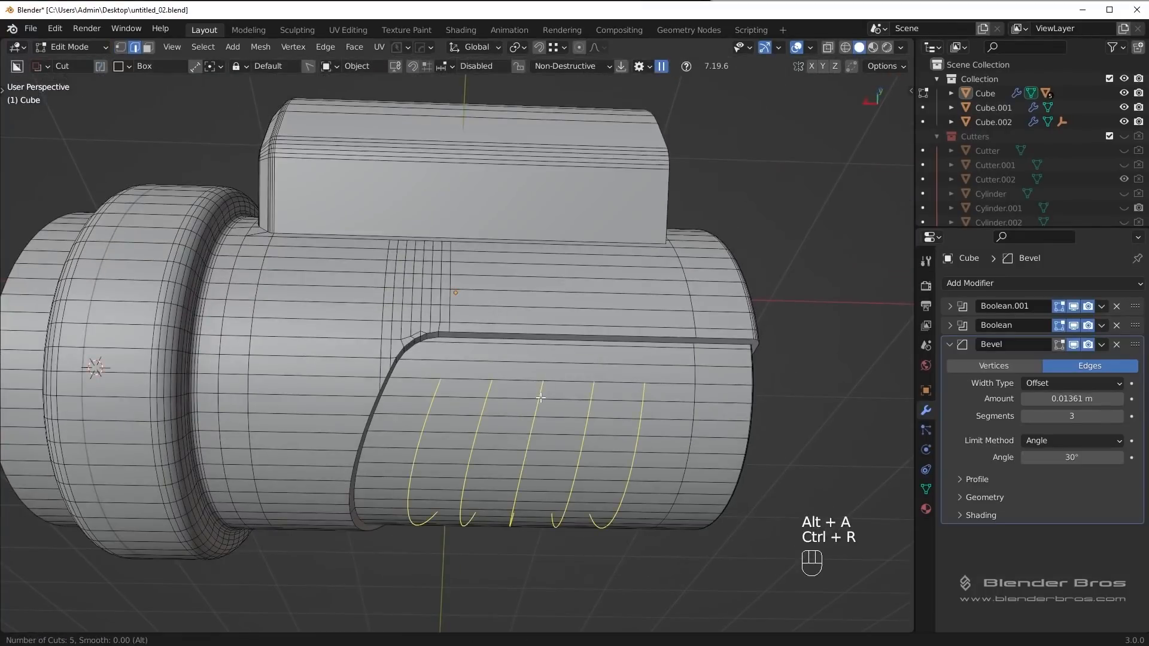
{"action": "left_click", "coordinate": [540, 398]}
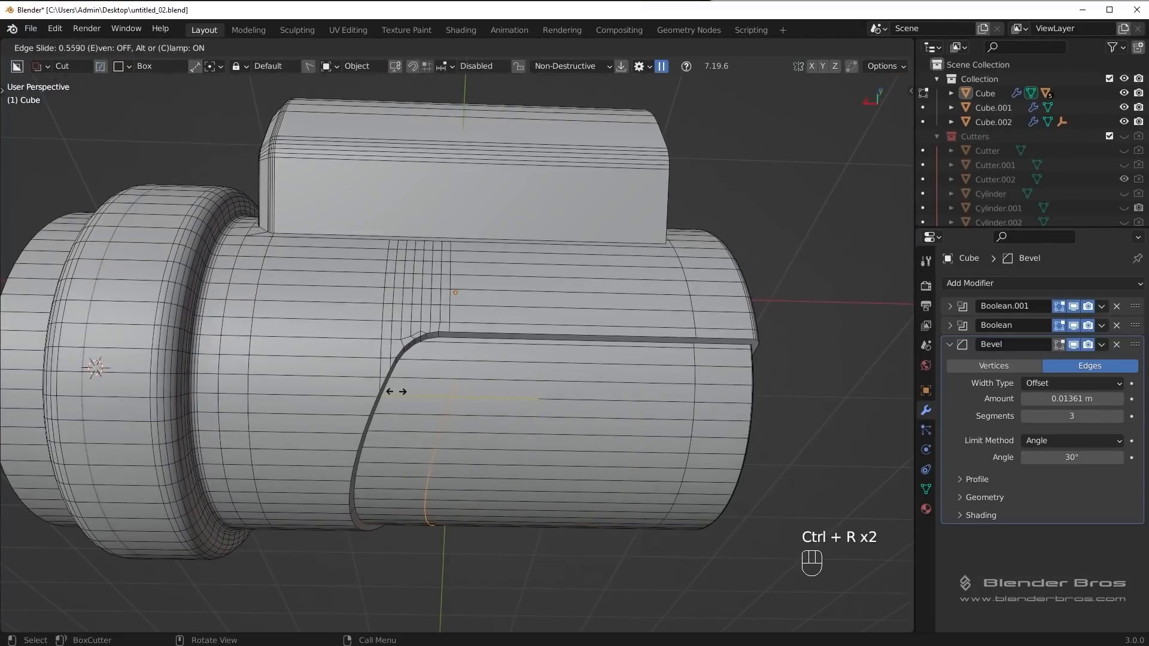
{"action": "left_click", "coordinate": [419, 389]}
Step: Connect the new loop's end vertex up to the groove's outer edge at the end of the rounded corner
{"action": "key", "text": "Tab"}
{"action": "scroll", "coordinate": [459, 338], "scroll_direction": "up", "scroll_amount": 3}
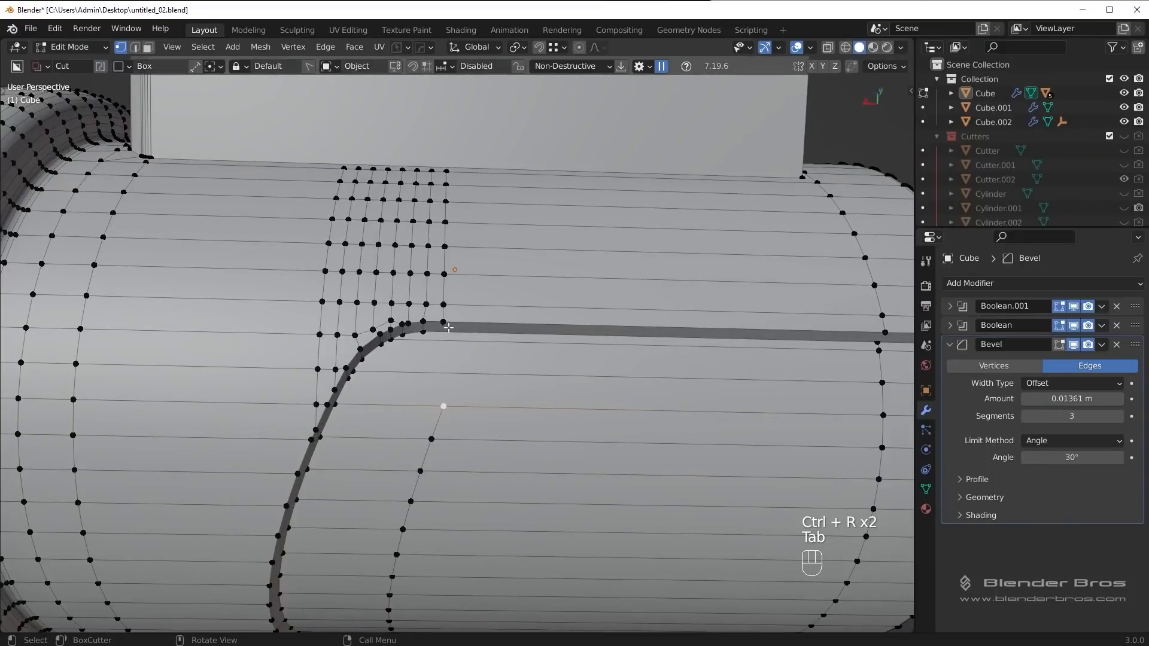
{"action": "middle_click_drag", "start_coordinate": [520, 382], "coordinate": [520, 353]}
{"action": "key", "text": "Tab"}
{"action": "key", "text": "Tab"}
{"action": "left_click", "coordinate": [339, 367]}
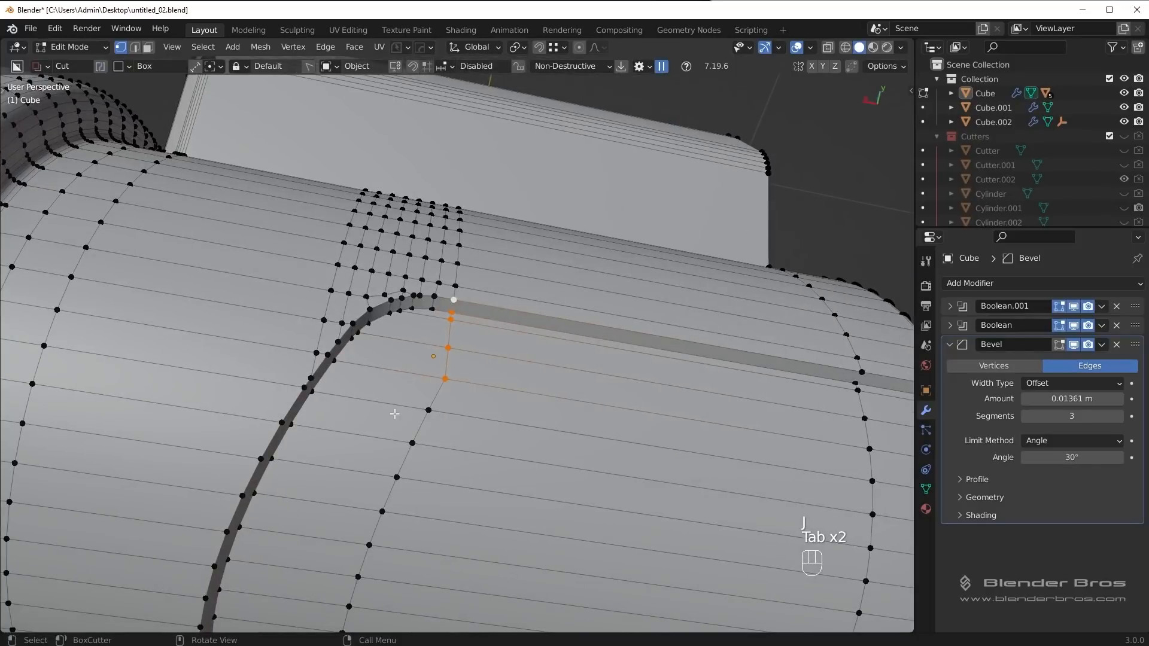
Step: Try evenly spaced loop cuts between the inset's curved groove and the new loop
{"action": "key", "text": "ctrl+r"}
{"action": "scroll", "coordinate": [400, 399], "scroll_direction": "up", "scroll_amount": 3}
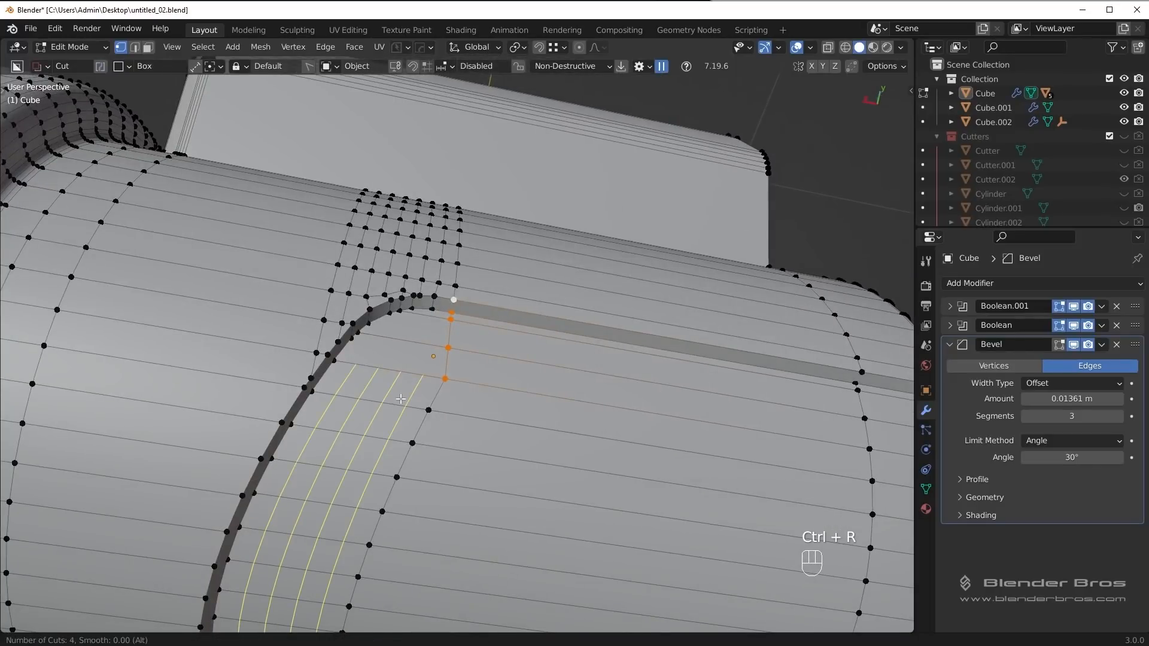
{"action": "left_click", "coordinate": [401, 398]}
{"action": "key", "text": "Escape"}
Step: Undo the loop cuts and the connected edge on the inset panel
{"action": "key", "text": "Tab"}
{"action": "key", "text": "ctrl+z"}
{"action": "key", "text": "ctrl+z"}
{"action": "key", "text": "ctrl+z"}
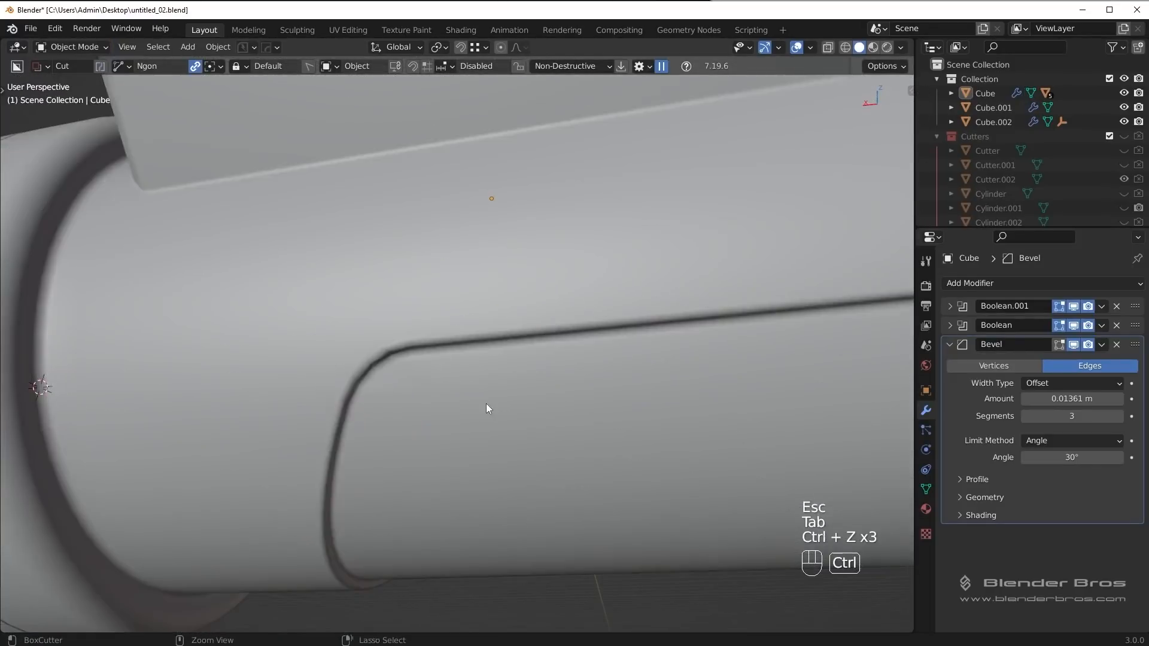
{"action": "key", "text": "ctrl+z"}
{"action": "key", "text": "ctrl+z"}
{"action": "key", "text": "ctrl+z"}
{"action": "key", "text": "ctrl+z"}
{"action": "key", "text": "ctrl+z"}
{"action": "key", "text": "ctrl+shift+z"}
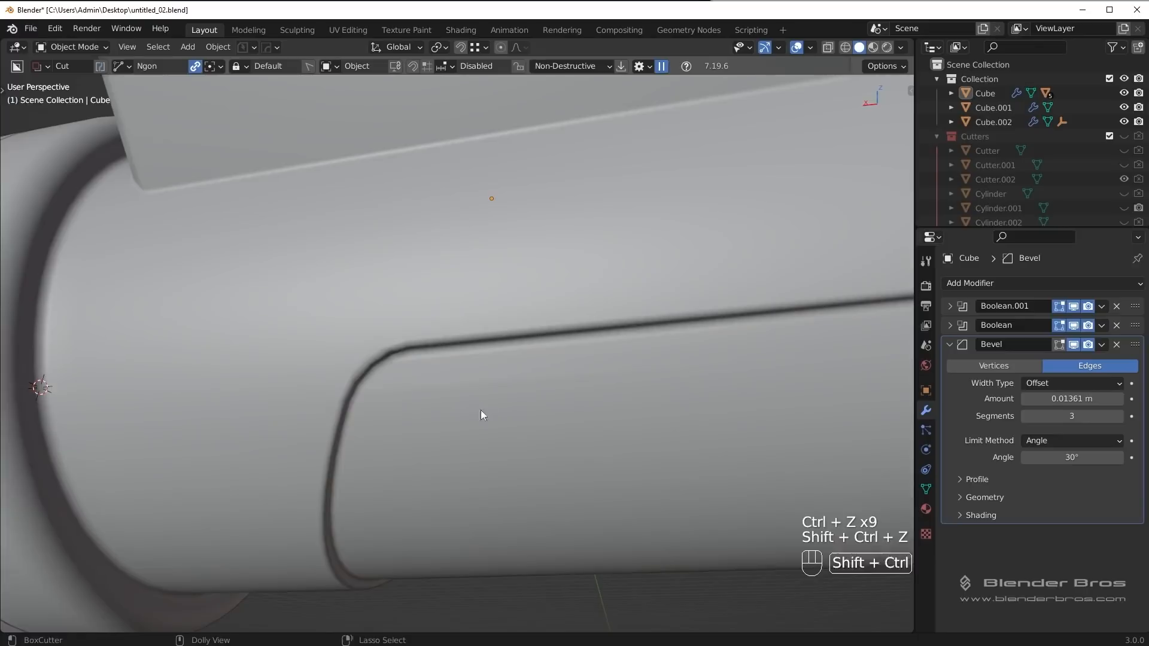
Step: Select the cylinder body and symmetrize it so the cleaned-up inset is mirrored onto the other side
{"action": "key", "text": "Tab"}
{"action": "key", "text": "Tab"}
{"action": "key", "text": "alt+a"}
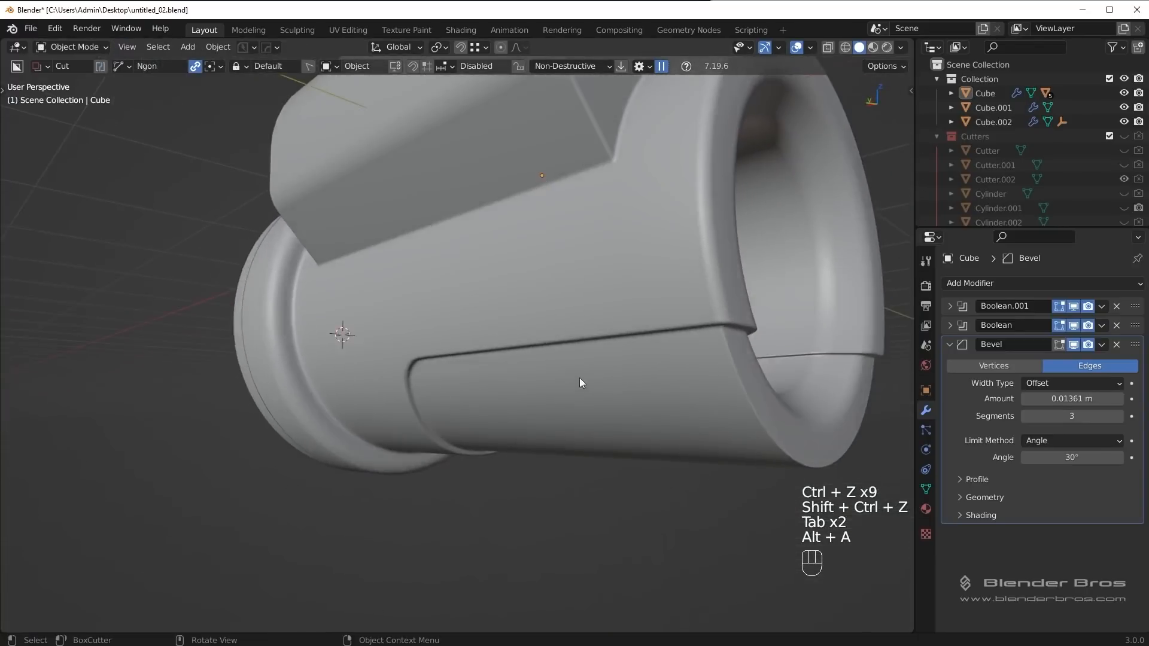
{"action": "key", "text": "alt+v"}
{"action": "middle_click_drag", "start_coordinate": [718, 396], "coordinate": [558, 383]}
{"action": "left_click", "coordinate": [558, 382]}
{"action": "key", "text": "alt+x"}
{"action": "middle_click_drag", "start_coordinate": [437, 239], "coordinate": [525, 333]}
{"action": "middle_click_drag", "start_coordinate": [457, 375], "coordinate": [494, 382]}
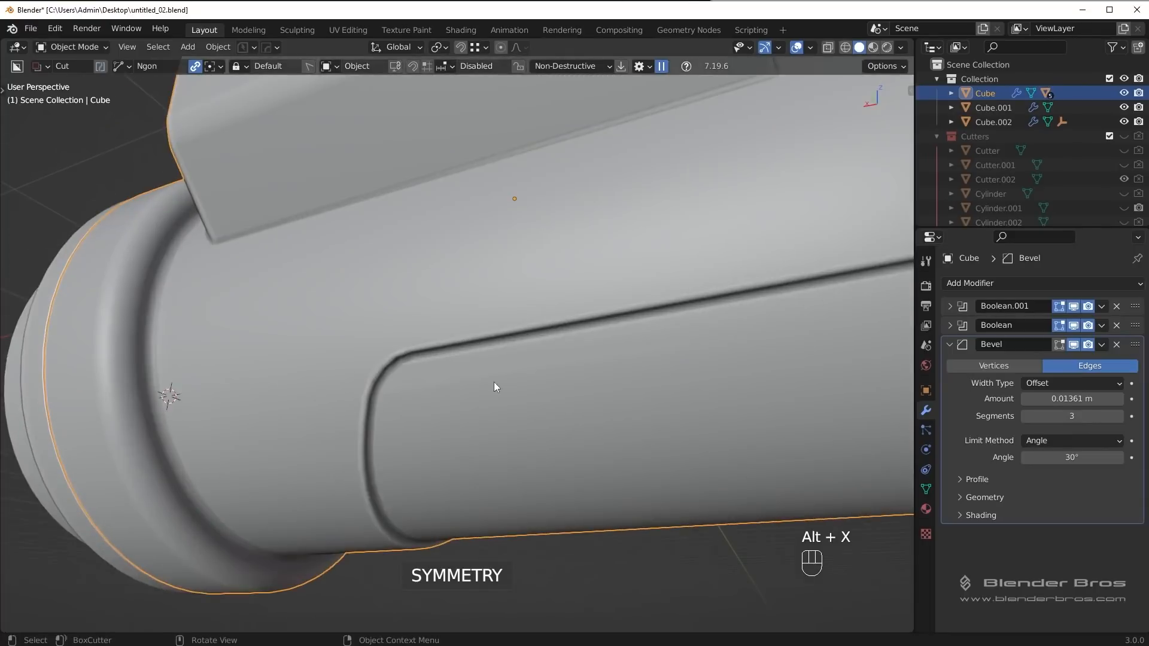
Step: Add a loop cut across the inset panel, aligned with the last dense column, and connect its end to the groove's outer edge
{"action": "key", "text": "Tab"}
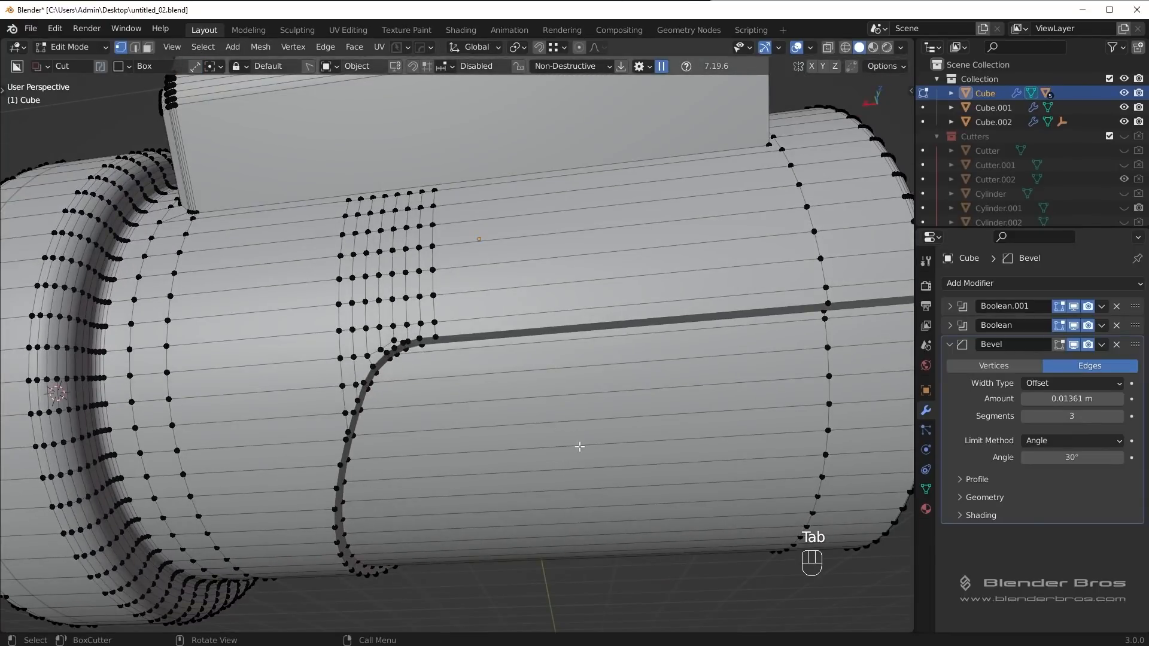
{"action": "key", "text": "Tab"}
{"action": "key", "text": "Tab"}
{"action": "middle_click_drag", "start_coordinate": [481, 364], "coordinate": [446, 405]}
{"action": "key", "text": "ctrl+r"}
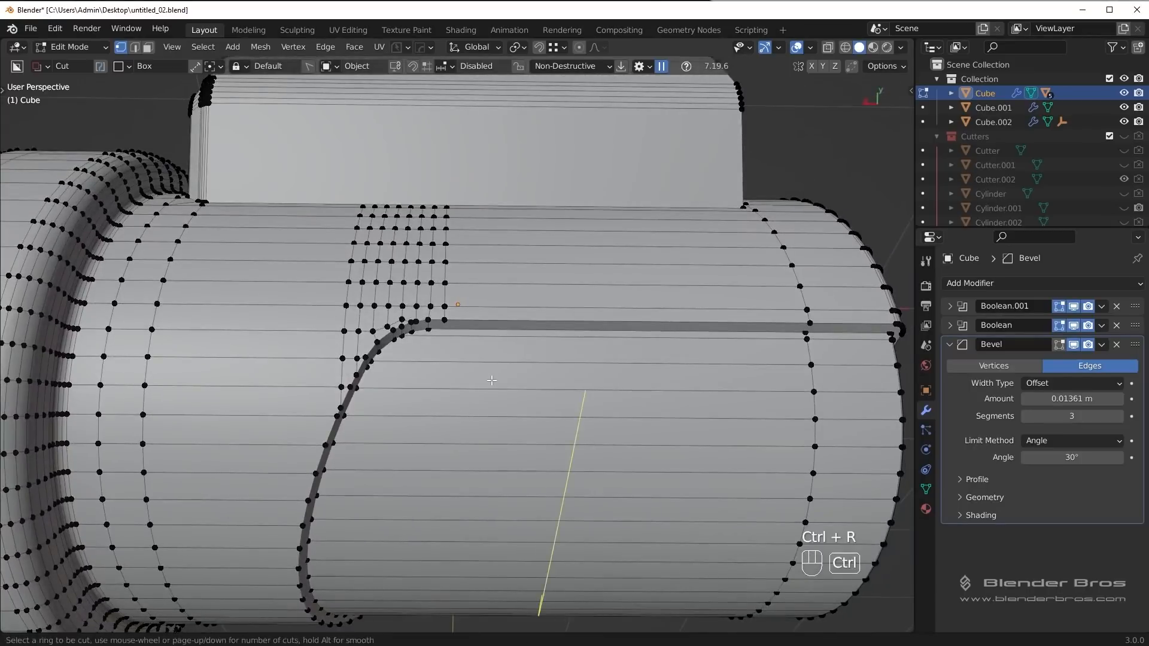
{"action": "left_click", "coordinate": [460, 419]}
{"action": "left_click", "coordinate": [351, 378]}
{"action": "left_click", "coordinate": [445, 322]}
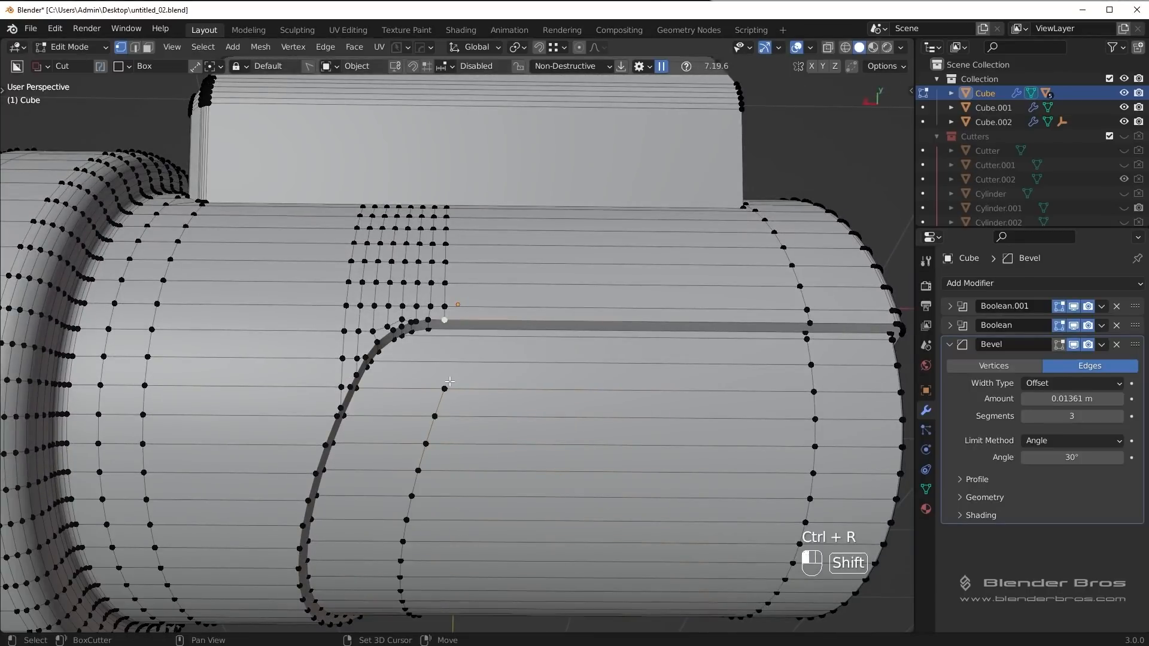
{"action": "middle_click_drag", "start_coordinate": [444, 390], "coordinate": [419, 383]}
Step: Add five evenly spaced loop cuts between the curved groove and the new loop, and connect their ends up to the rounded corner
{"action": "key", "text": "ctrl+r"}
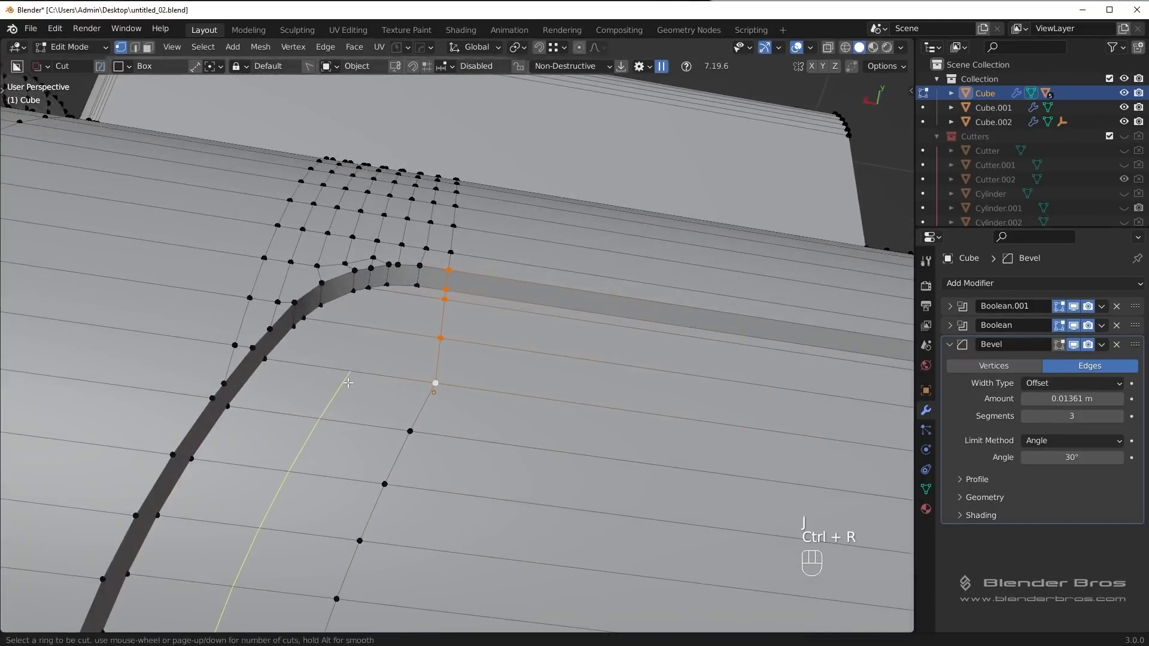
{"action": "scroll", "coordinate": [348, 382], "scroll_direction": "up", "scroll_amount": 4}
{"action": "left_click", "coordinate": [348, 382]}
{"action": "key", "text": "Escape"}
{"action": "left_click", "coordinate": [407, 379]}
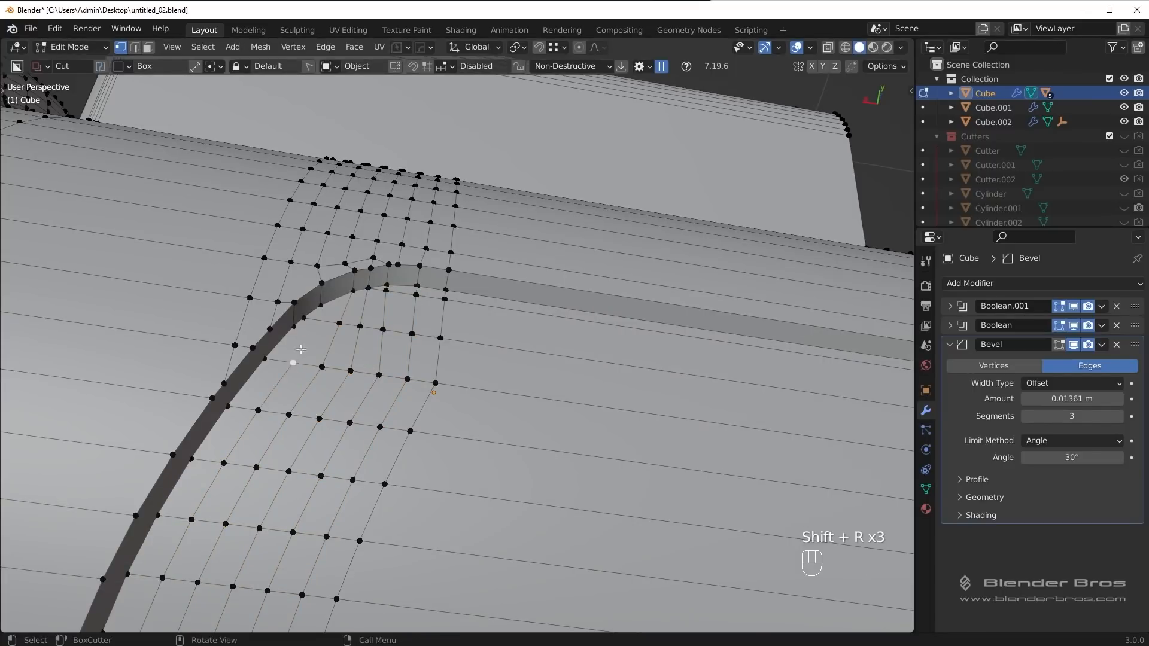
{"action": "key", "text": "shift+r"}
Step: Slide the vertex just inside the rounded corner away from the groove's inner edge by a factor of about 0.19
{"action": "key", "text": "Tab"}
{"action": "middle_click_drag", "start_coordinate": [309, 322], "coordinate": [454, 366]}
{"action": "key", "text": "Tab"}
{"action": "key", "text": "g"}
{"action": "key", "text": "g"}
{"action": "left_click", "coordinate": [335, 335]}
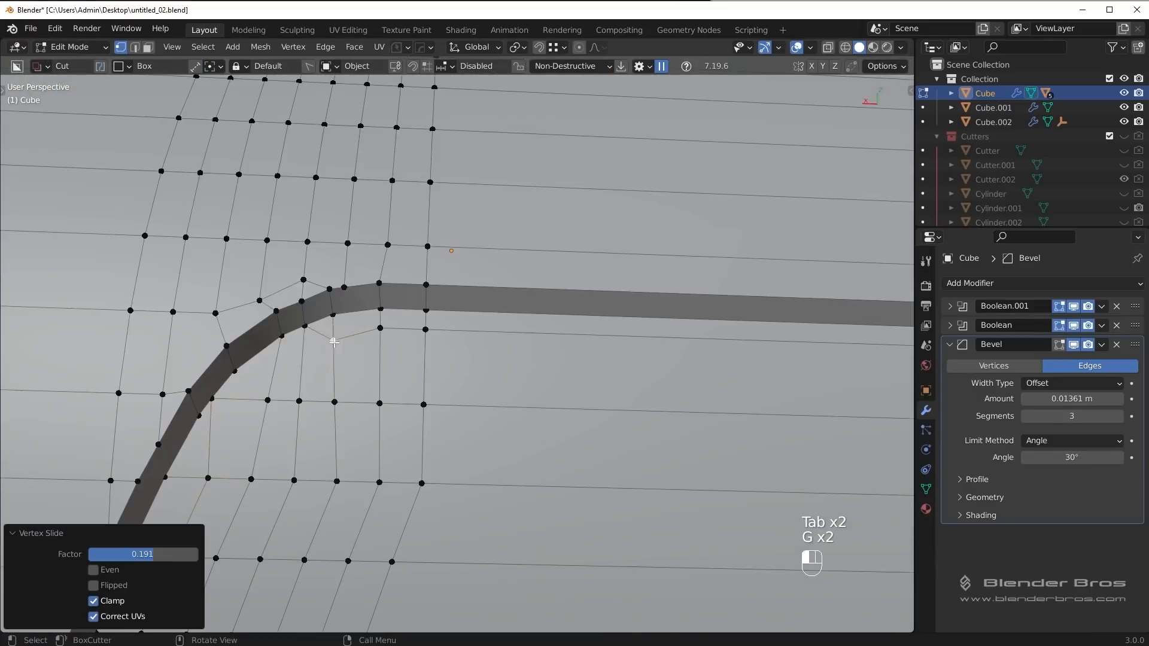
Step: Examine the bevel shading around the inset's rounded corner in Object Mode from several angles
{"action": "key", "text": "Tab"}
{"action": "scroll", "coordinate": [389, 335], "scroll_direction": "down", "scroll_amount": 6}
{"action": "middle_click_drag", "start_coordinate": [466, 321], "coordinate": [566, 352]}
{"action": "key", "text": "Tab"}
{"action": "scroll", "coordinate": [205, 414], "scroll_direction": "up", "scroll_amount": 6}
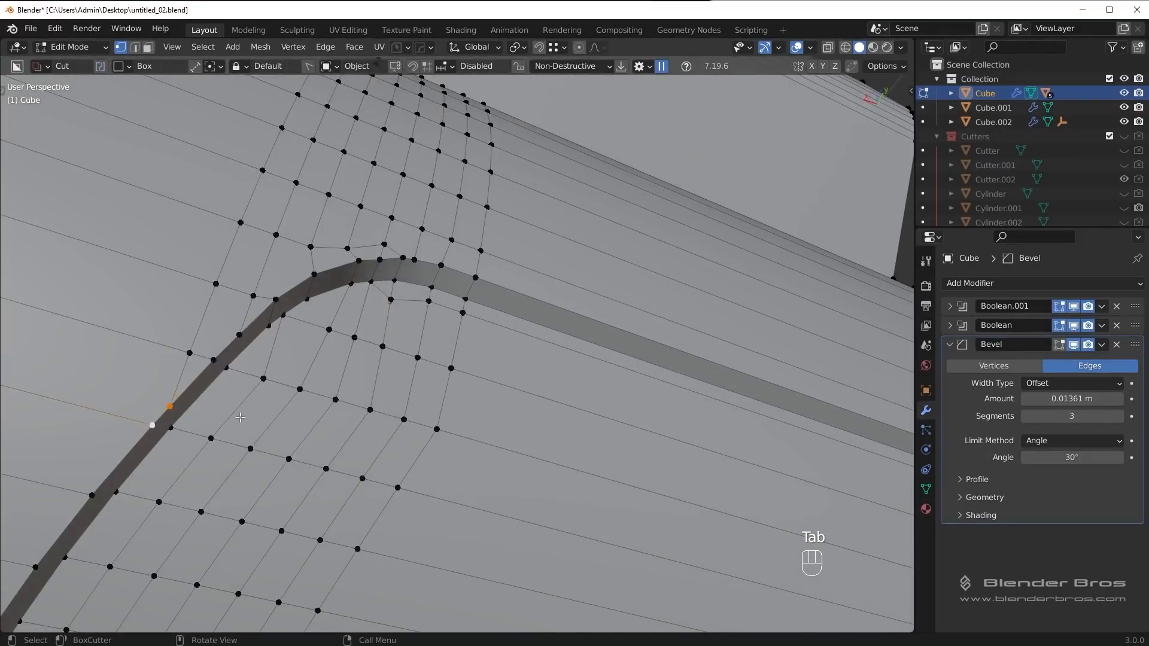
{"action": "left_click", "coordinate": [240, 417]}
{"action": "key", "text": "Tab"}
{"action": "middle_click_drag", "start_coordinate": [295, 321], "coordinate": [362, 359]}
{"action": "scroll", "coordinate": [362, 386], "scroll_direction": "down", "scroll_amount": 5}
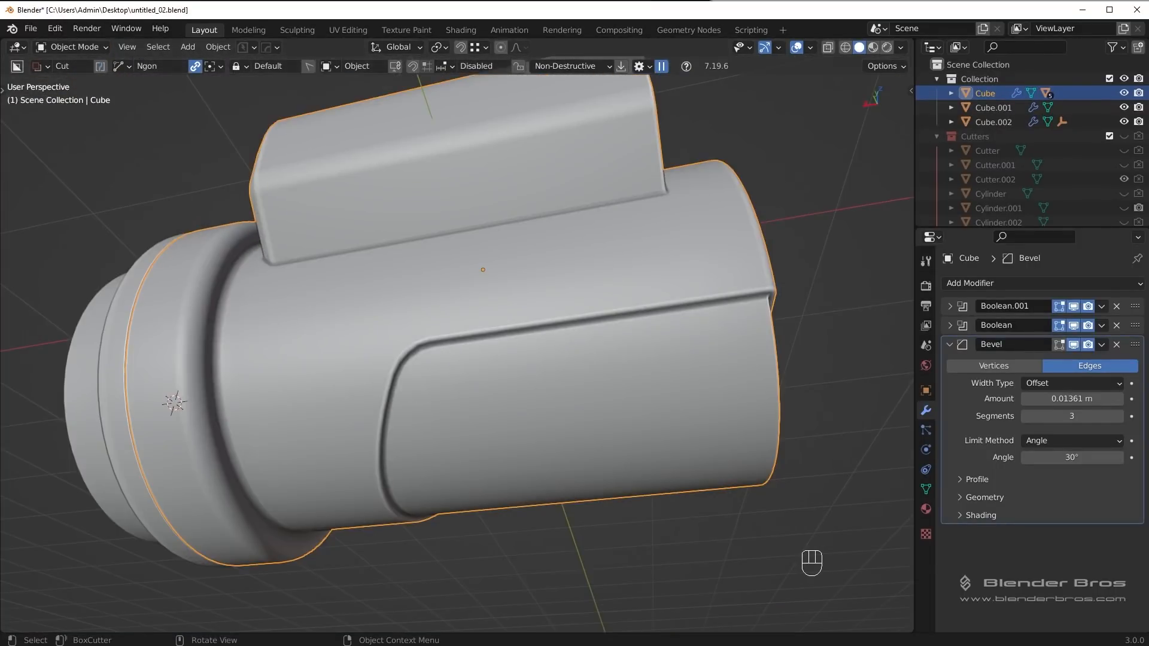
Step: Inspect the individual faces bordering the outer edge of the rounded corner for poor topology
{"action": "key", "text": "Tab"}
{"action": "scroll", "coordinate": [476, 313], "scroll_direction": "up", "scroll_amount": 6}
{"action": "middle_click_drag", "start_coordinate": [477, 314], "coordinate": [456, 350], "text": "shift"}
{"action": "key", "text": "Tab"}
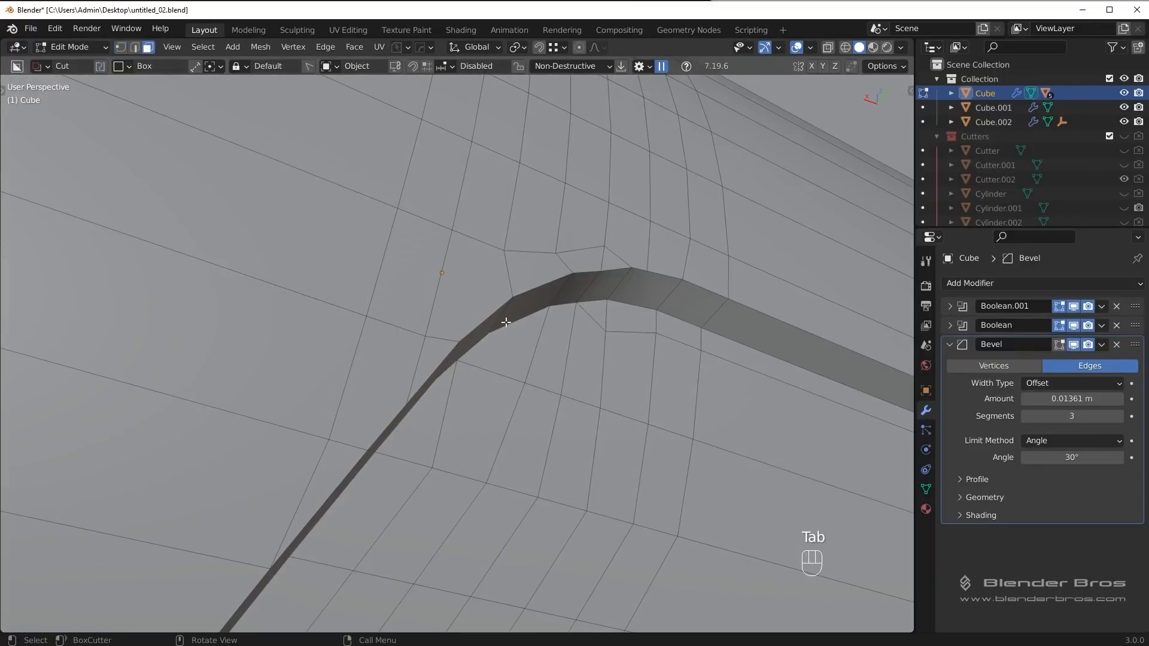
{"action": "left_click", "coordinate": [487, 279]}
{"action": "left_click", "coordinate": [537, 272]}
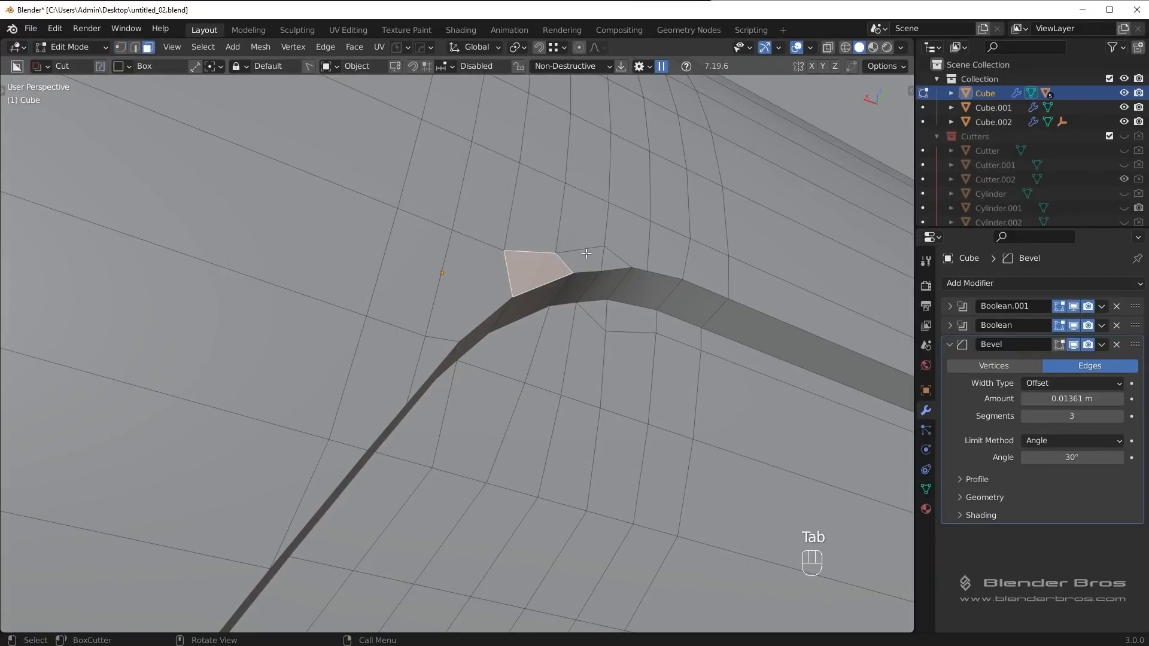
{"action": "left_click", "coordinate": [581, 261]}
{"action": "left_click", "coordinate": [470, 284]}
Step: Knife-cut a diagonal edge line through three vertices just outside the rounded corner, up to the start of its upper support line
{"action": "key", "text": "Tab"}
{"action": "left_click", "coordinate": [290, 380]}
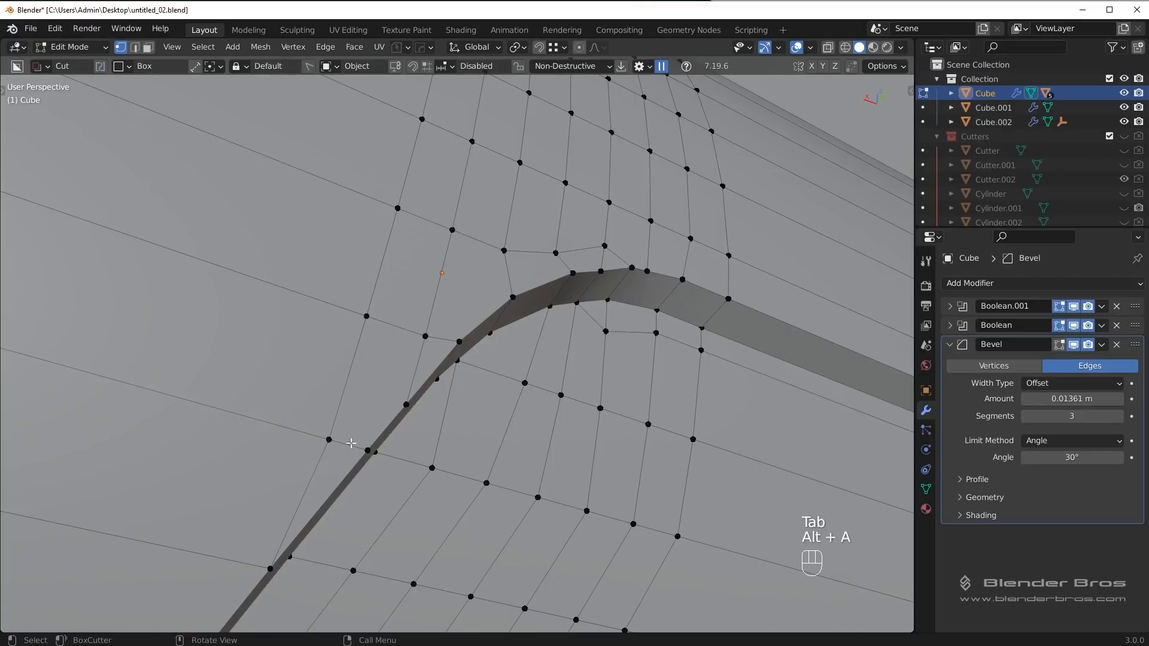
{"action": "key", "text": "k"}
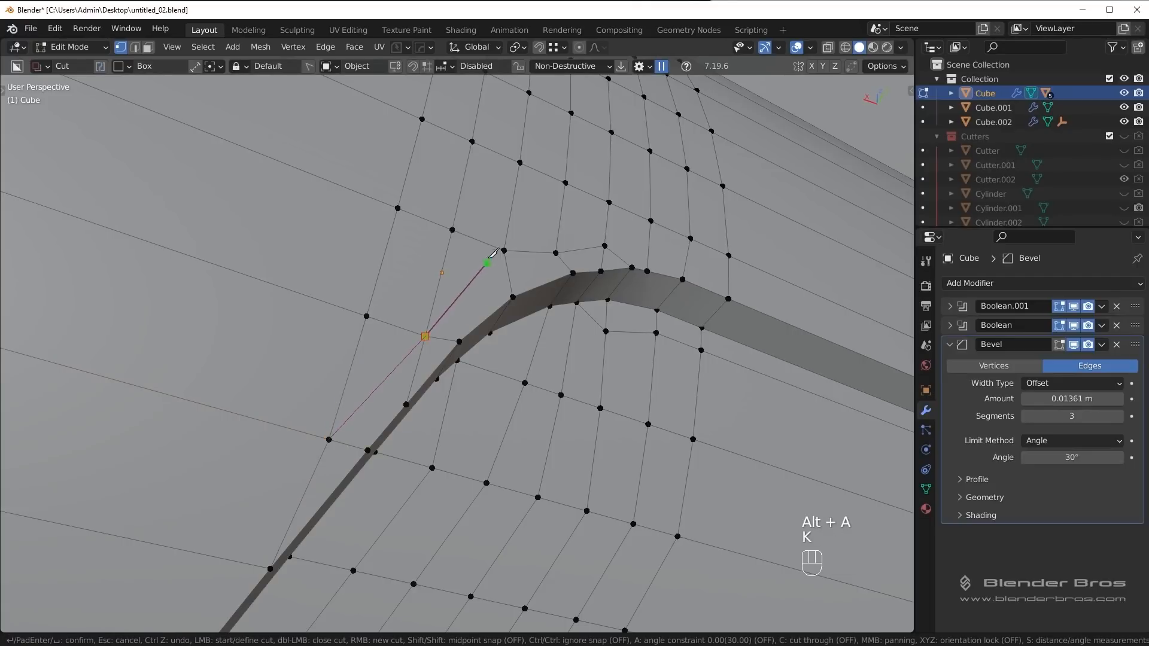
{"action": "key", "text": "Return"}
Step: Slide two vertices of the support line above the rounded corner away from the groove, the second by about 0.096
{"action": "left_click", "coordinate": [560, 253]}
{"action": "key", "text": "g"}
{"action": "key", "text": "g"}
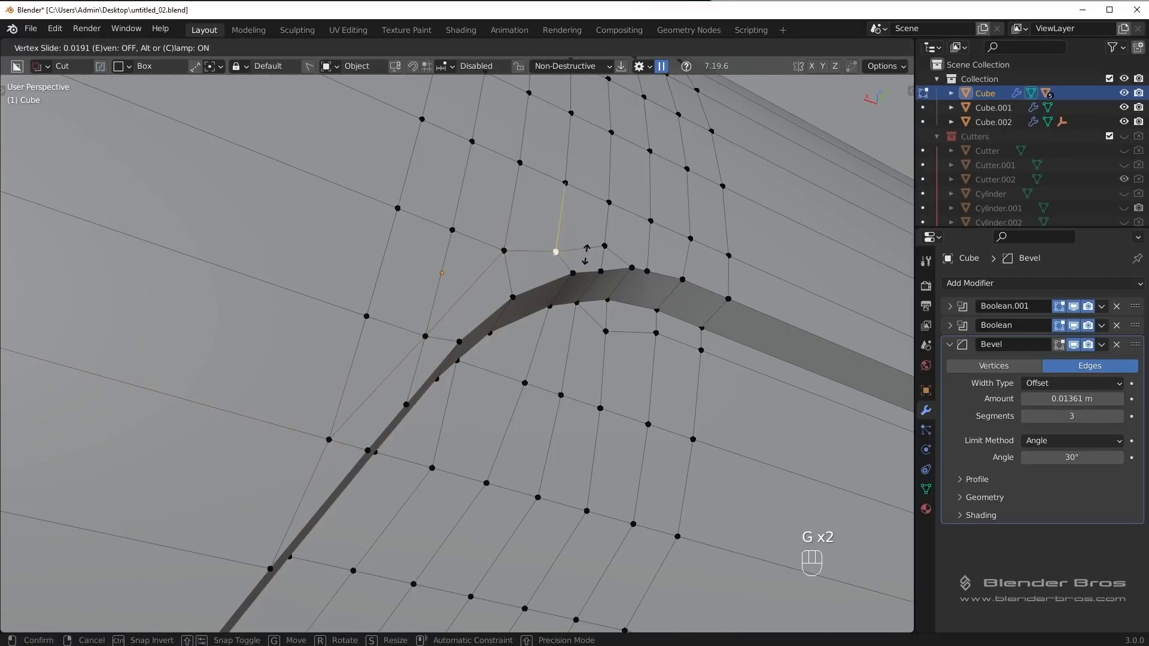
{"action": "left_click", "coordinate": [610, 243]}
{"action": "key", "text": "g"}
{"action": "key", "text": "g"}
{"action": "left_click", "coordinate": [610, 244]}
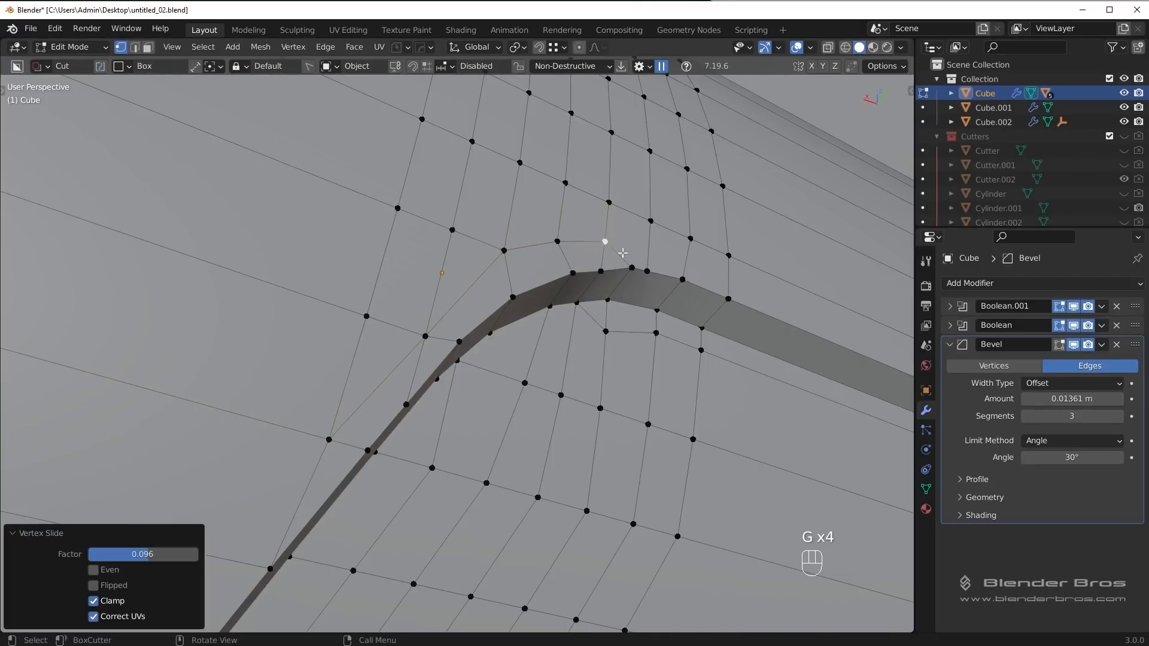
Step: Extend the support line above the groove with a knife cut across the remaining columns to the last dense column
{"action": "middle_click_drag", "start_coordinate": [611, 243], "coordinate": [600, 257]}
{"action": "key", "text": "alt+a"}
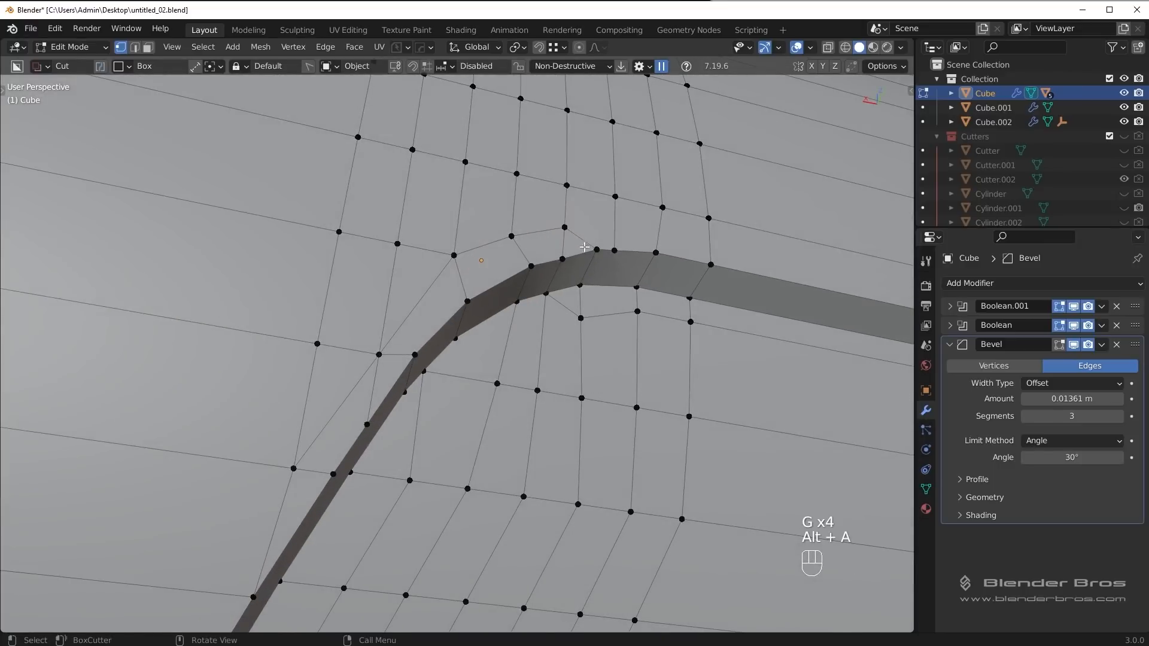
{"action": "key", "text": "k"}
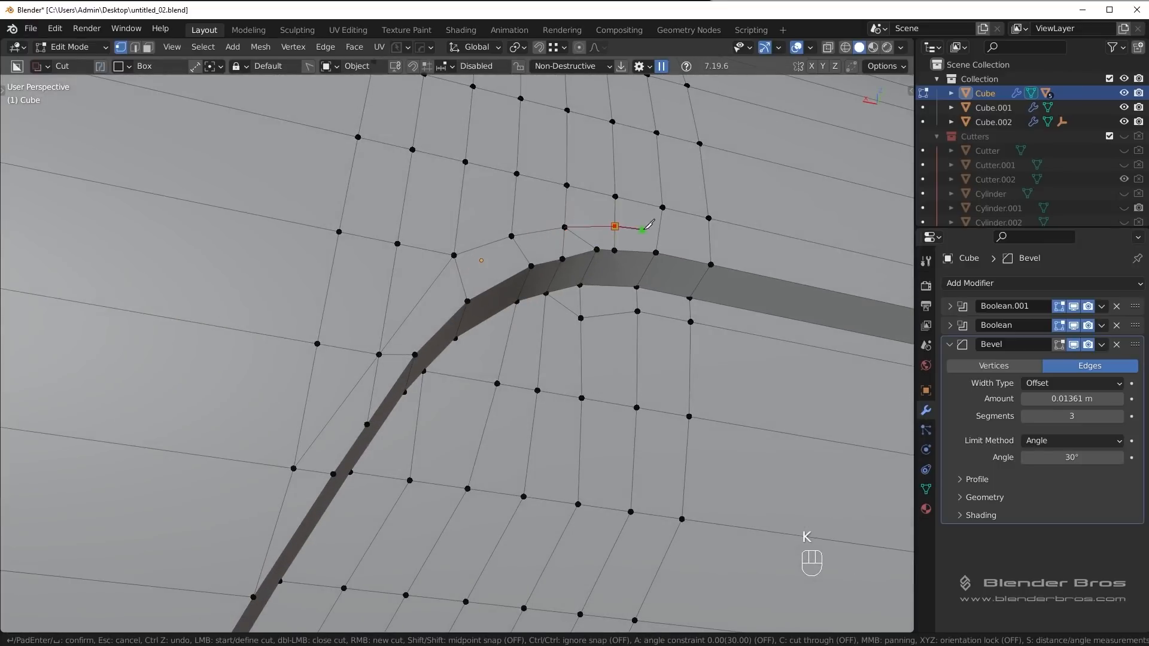
{"action": "left_click", "coordinate": [711, 243]}
{"action": "key", "text": "Return"}
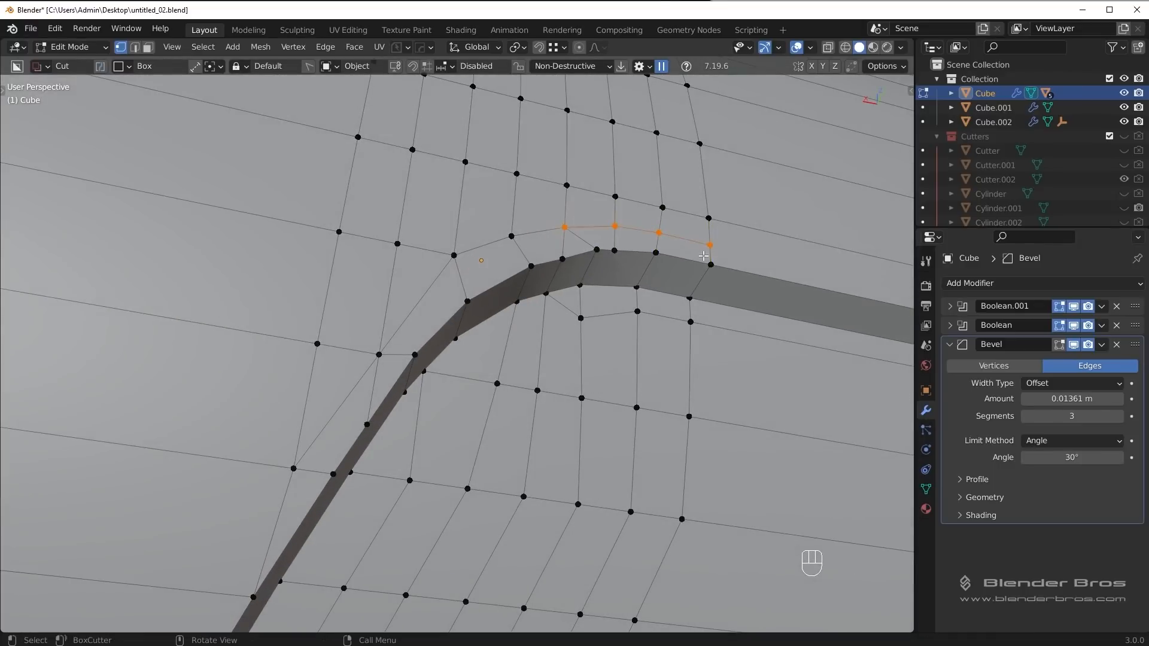
Step: Check the reflections around the rounded corner with the zebra-stripe MatCap, and restore Studio lighting
{"action": "key", "text": "Tab"}
{"action": "mouse_move", "coordinate": [647, 264]}
{"action": "middle_mouse_down"}
{"action": "mouse_move", "coordinate": [615, 292]}
{"action": "mouse_move", "coordinate": [451, 354]}
{"action": "mouse_move", "coordinate": [505, 316]}
{"action": "mouse_move", "coordinate": [537, 333]}
{"action": "mouse_move", "coordinate": [419, 377]}
{"action": "mouse_move", "coordinate": [470, 257]}
{"action": "middle_mouse_up"}
{"action": "left_click", "coordinate": [901, 47]}
{"action": "left_click", "coordinate": [892, 116]}
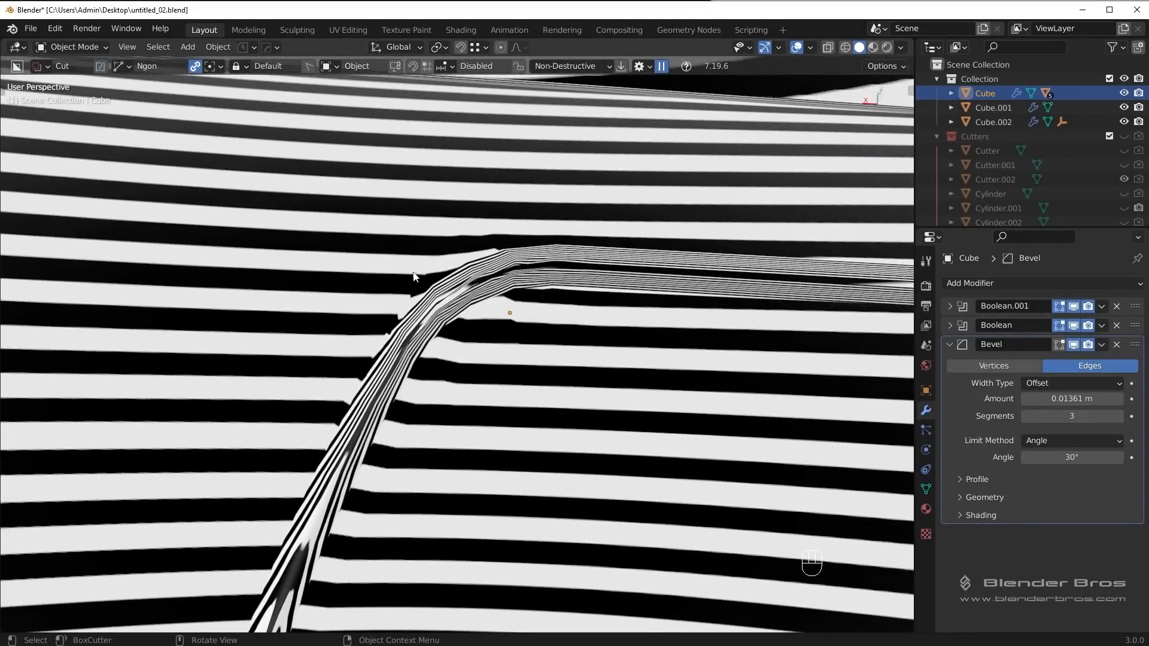
{"action": "key", "text": "Tab"}
{"action": "left_click", "coordinate": [901, 47]}
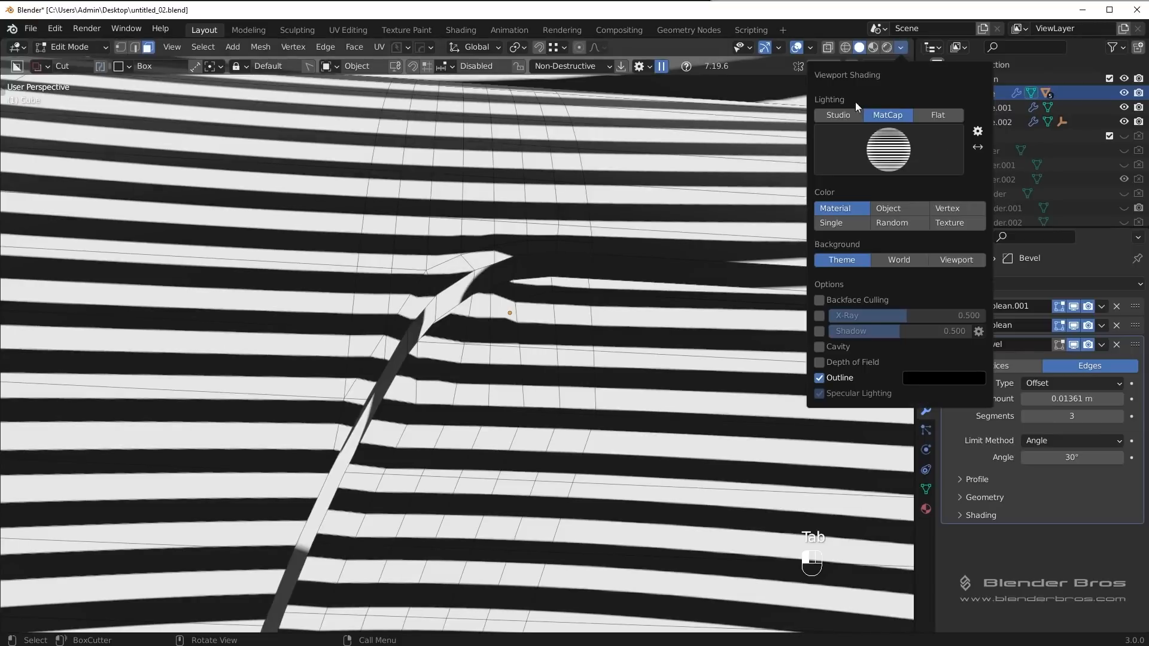
{"action": "left_click", "coordinate": [837, 114]}
{"action": "key", "text": "Tab"}
{"action": "left_click", "coordinate": [395, 254]}
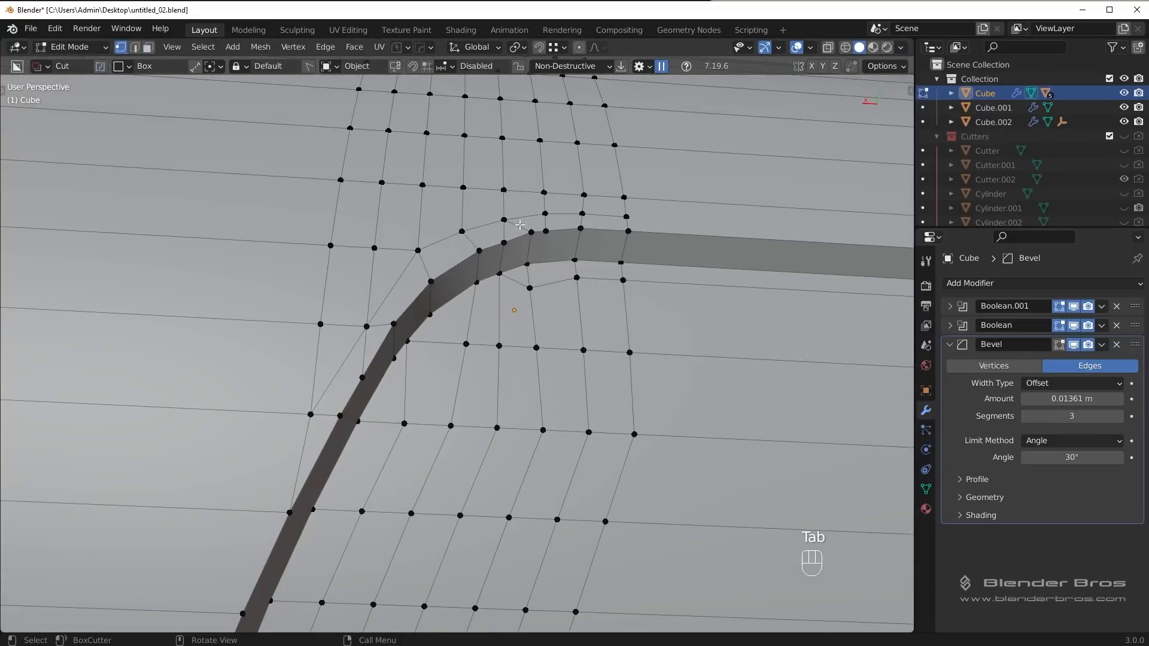
Step: Merge the stray vertices on the groove's outer and inner edges at the rounded corner into their neighbours
{"action": "middle_click_drag", "start_coordinate": [523, 223], "coordinate": [492, 248], "text": "shift"}
{"action": "scroll", "coordinate": [530, 259], "scroll_direction": "up", "scroll_amount": 2}
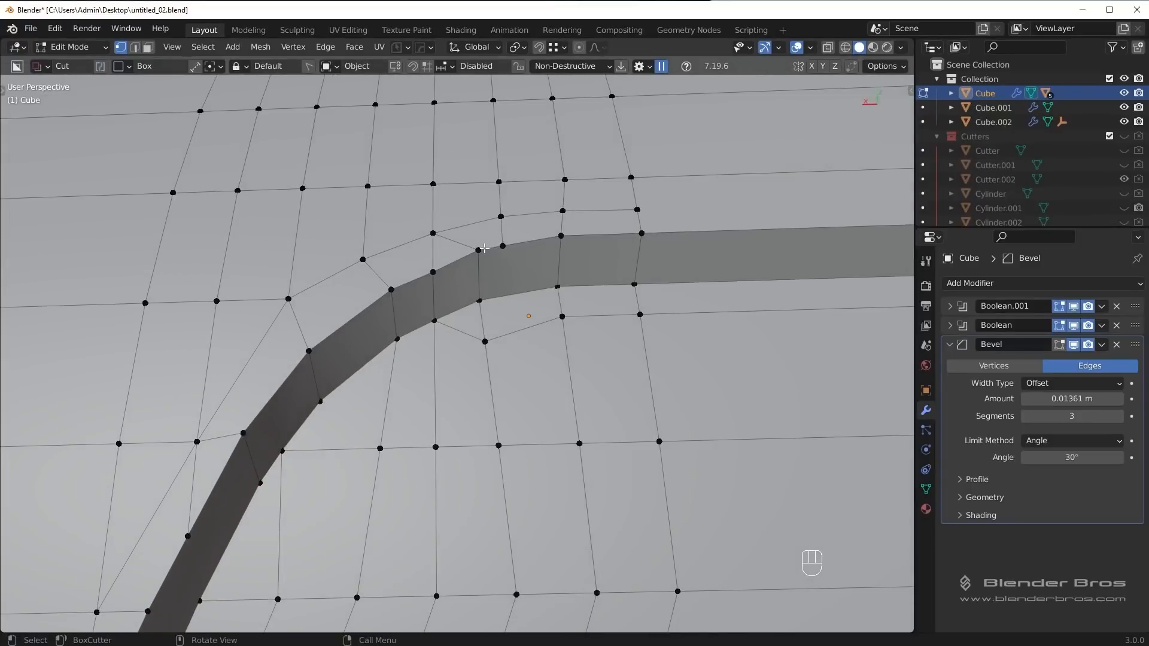
{"action": "key", "text": "1"}
{"action": "left_click", "coordinate": [479, 300]}
{"action": "left_click", "coordinate": [434, 320], "text": "shift"}
{"action": "key", "text": "1"}
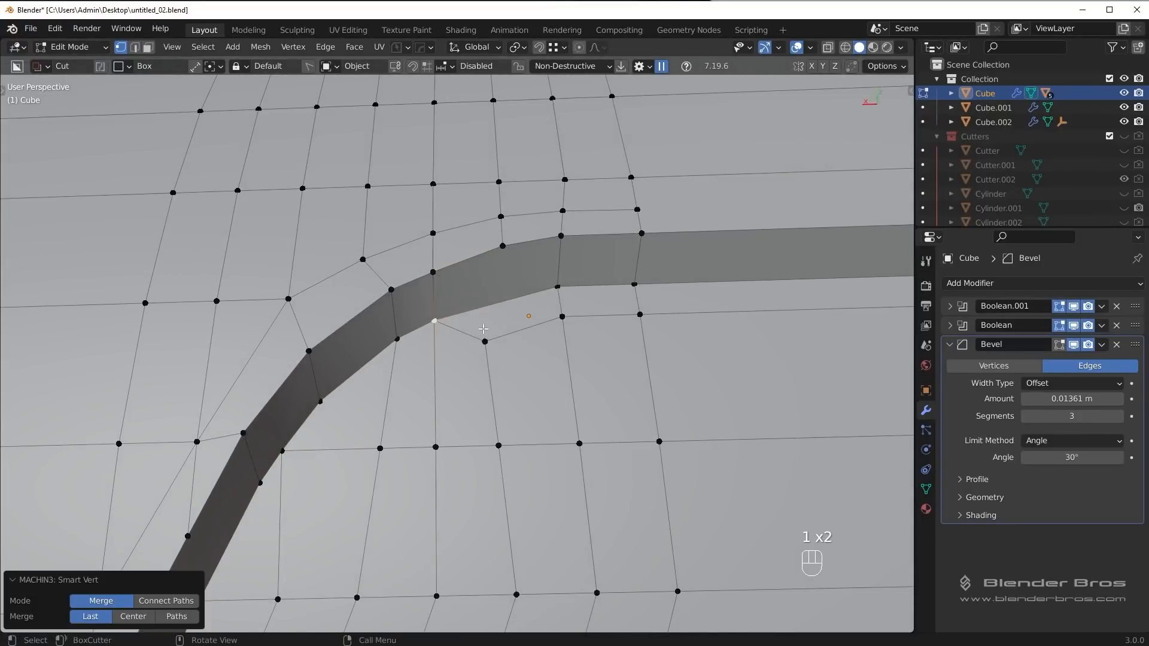
Step: Slide the groove wall's cross edge at the rounded corner slightly toward the straight section to even out the spacing
{"action": "key", "text": "Tab"}
{"action": "left_click", "coordinate": [434, 294]}
{"action": "key", "text": "g"}
{"action": "key", "text": "g"}
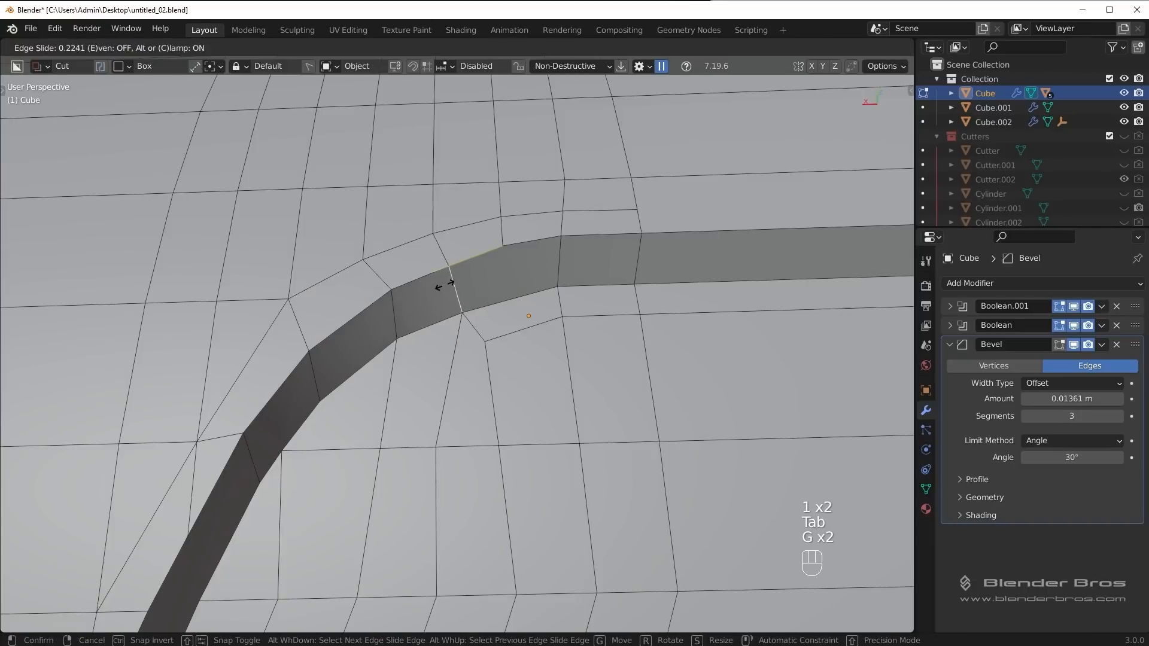
{"action": "left_click", "coordinate": [444, 289]}
Step: Slide the vertex below the groove's inner edge toward the straight section by about 0.24, and connect it across the groove wall
{"action": "key", "text": "Tab"}
{"action": "left_click", "coordinate": [485, 341]}
{"action": "key", "text": "g"}
{"action": "key", "text": "g"}
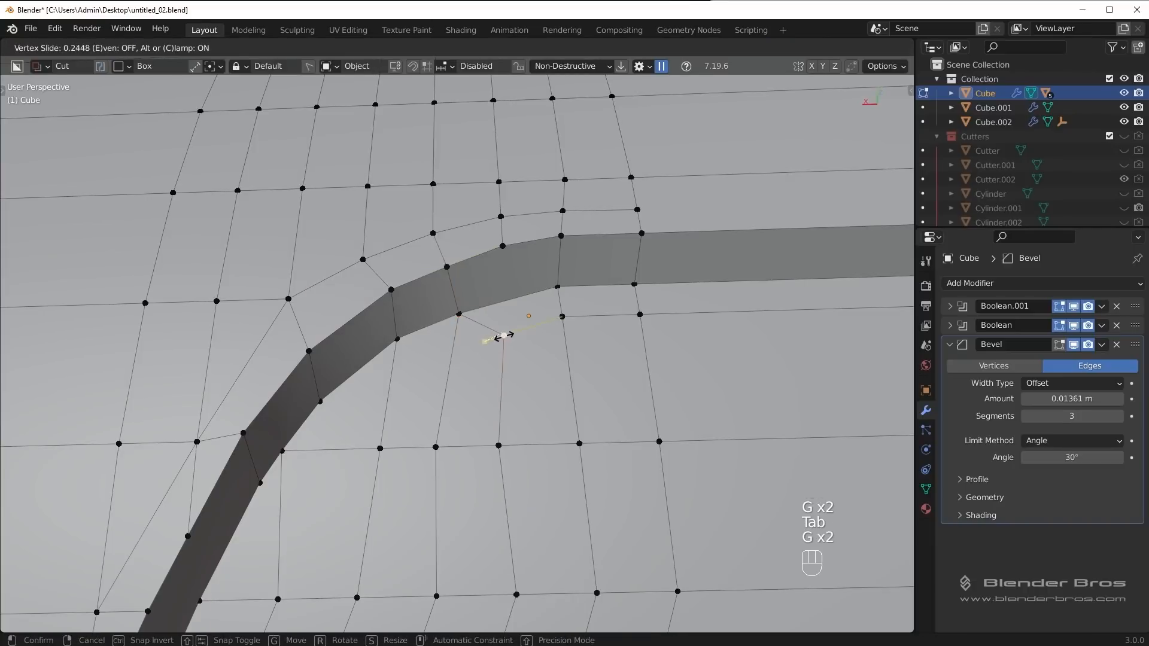
{"action": "left_click", "coordinate": [503, 335]}
{"action": "key", "text": "Tab"}
{"action": "key", "text": "Tab"}
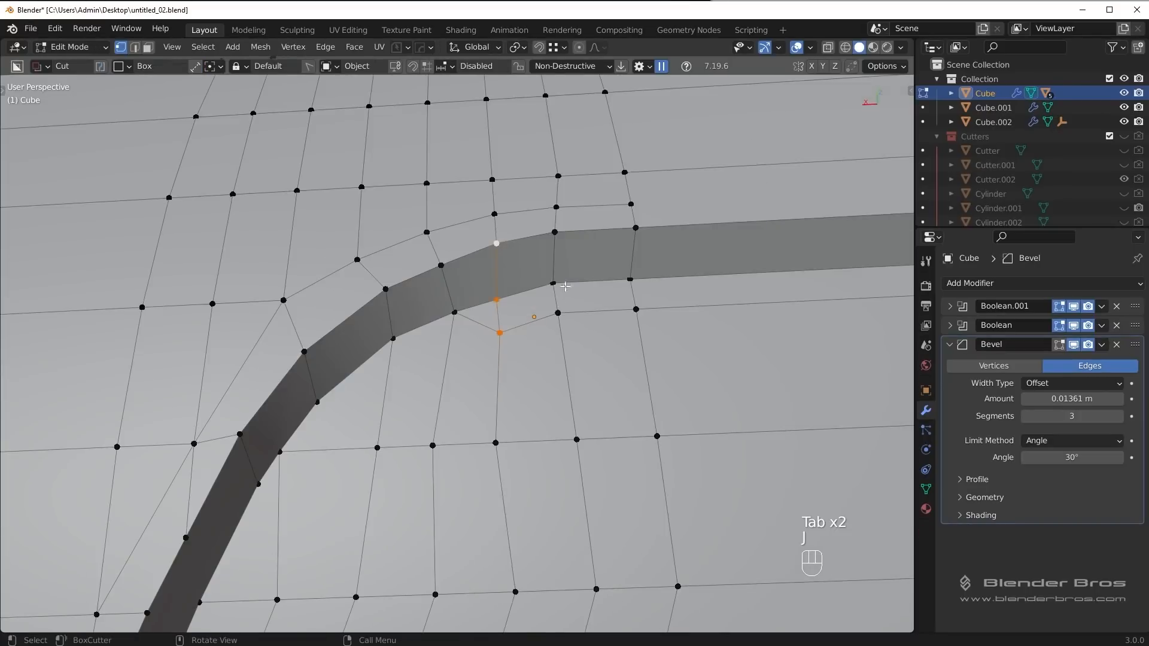
Step: Knife-cut a support edge inside the rounded corner, from the connected vertex along the groove's inner edge and down to the grid row below
{"action": "key", "text": "alt+a"}
{"action": "middle_click_drag", "start_coordinate": [471, 360], "coordinate": [448, 437]}
{"action": "key", "text": "k"}
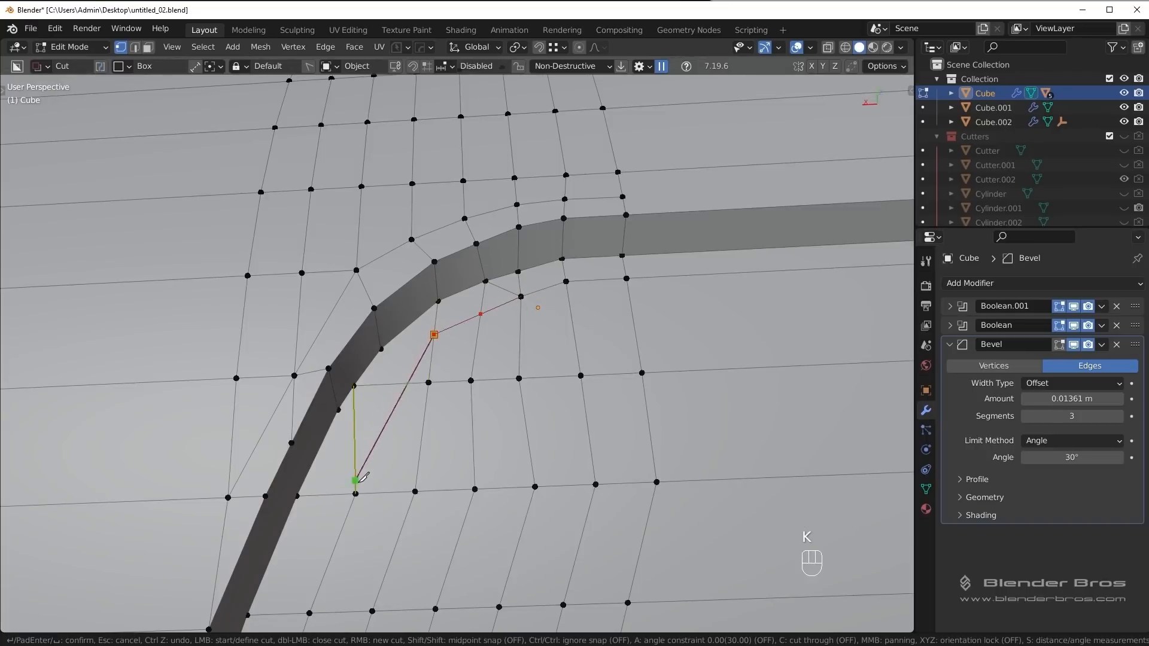
{"action": "key", "text": "Return"}
{"action": "key", "text": "Tab"}
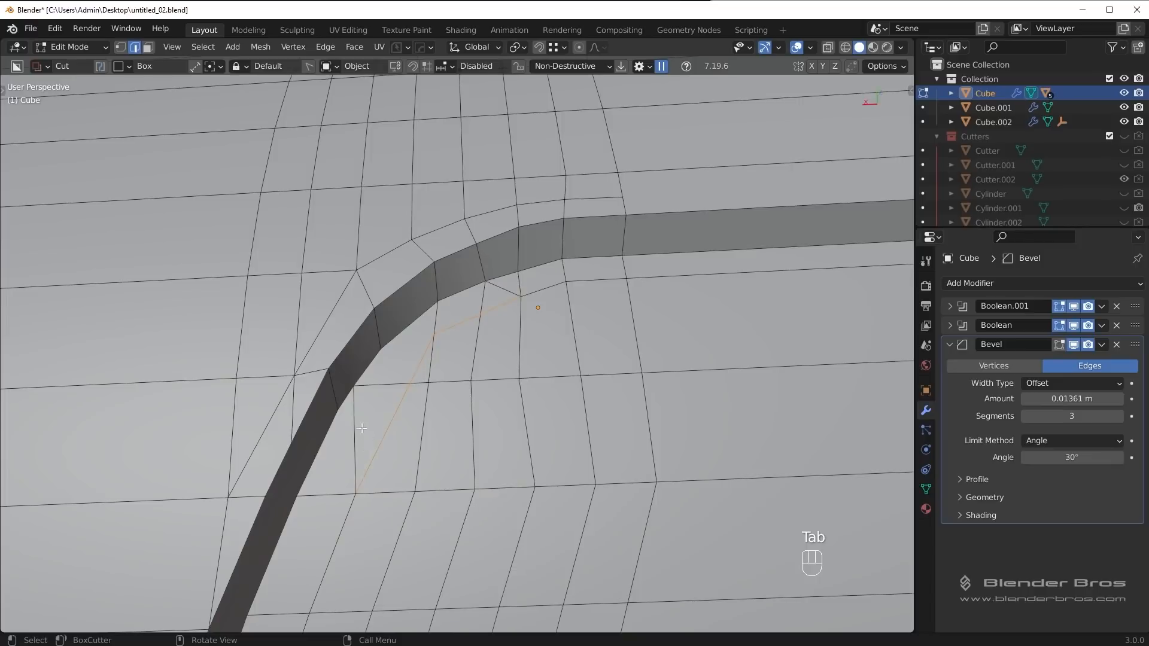
Step: Dissolve the redundant vertical edge beside the new cut, and merge the stray vertex on the groove's inner edge into its neighbour
{"action": "key", "text": "ctrl+x"}
{"action": "key", "text": "Tab"}
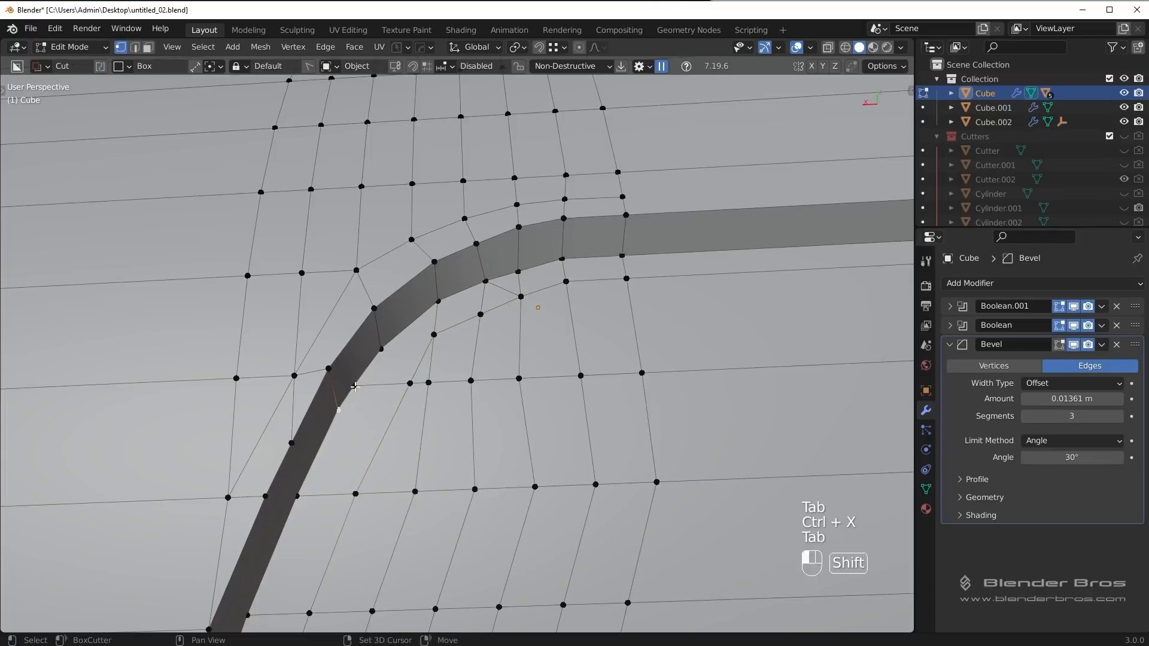
{"action": "key", "text": "1"}
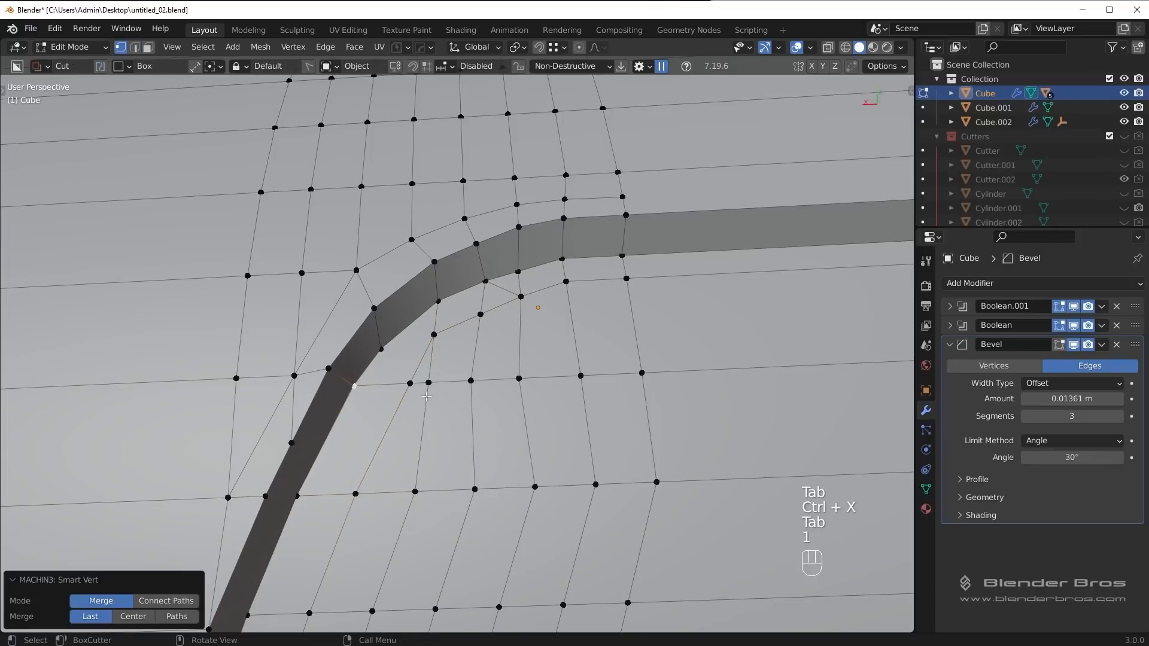
Step: Try to merge the two closely spaced vertices on the grid row inside the rounded corner
{"action": "scroll", "coordinate": [417, 323], "scroll_direction": "up", "scroll_amount": 2}
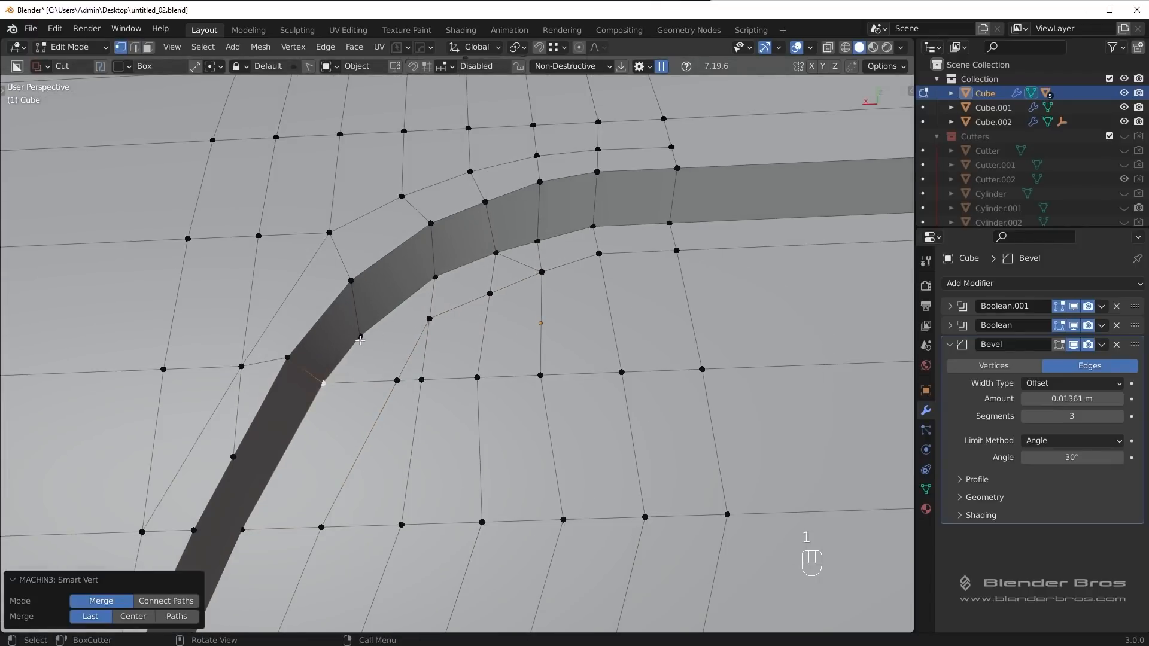
{"action": "left_click", "coordinate": [398, 380]}
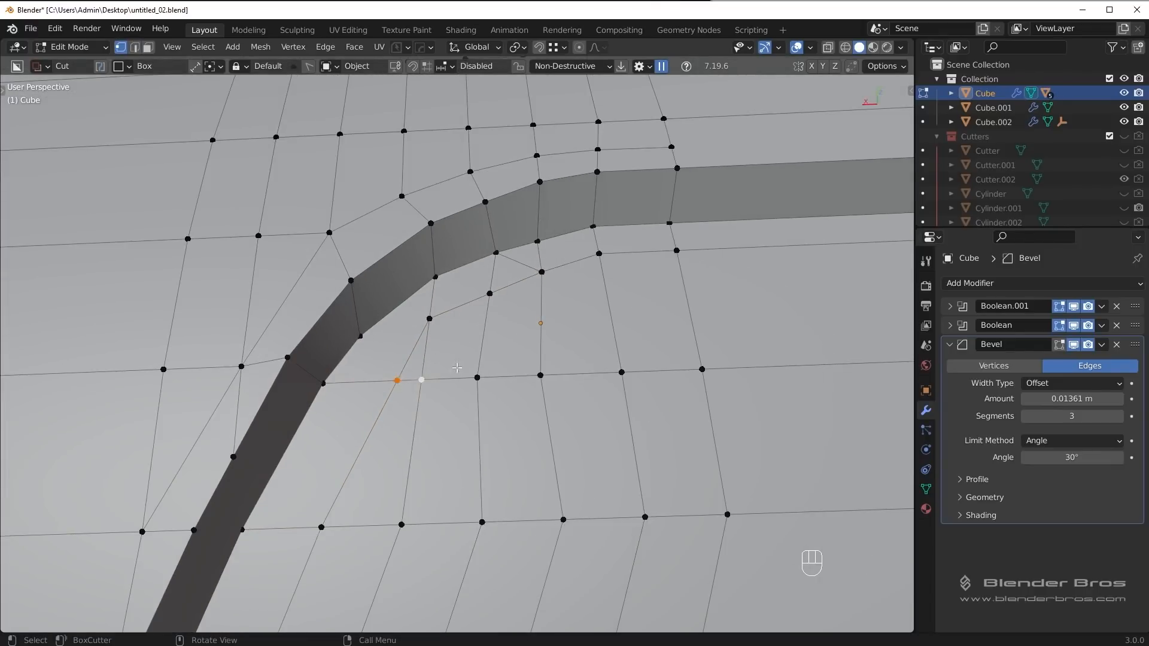
{"action": "key", "text": "1"}
{"action": "key", "text": "ctrl+z"}
{"action": "key", "text": "alt+a"}
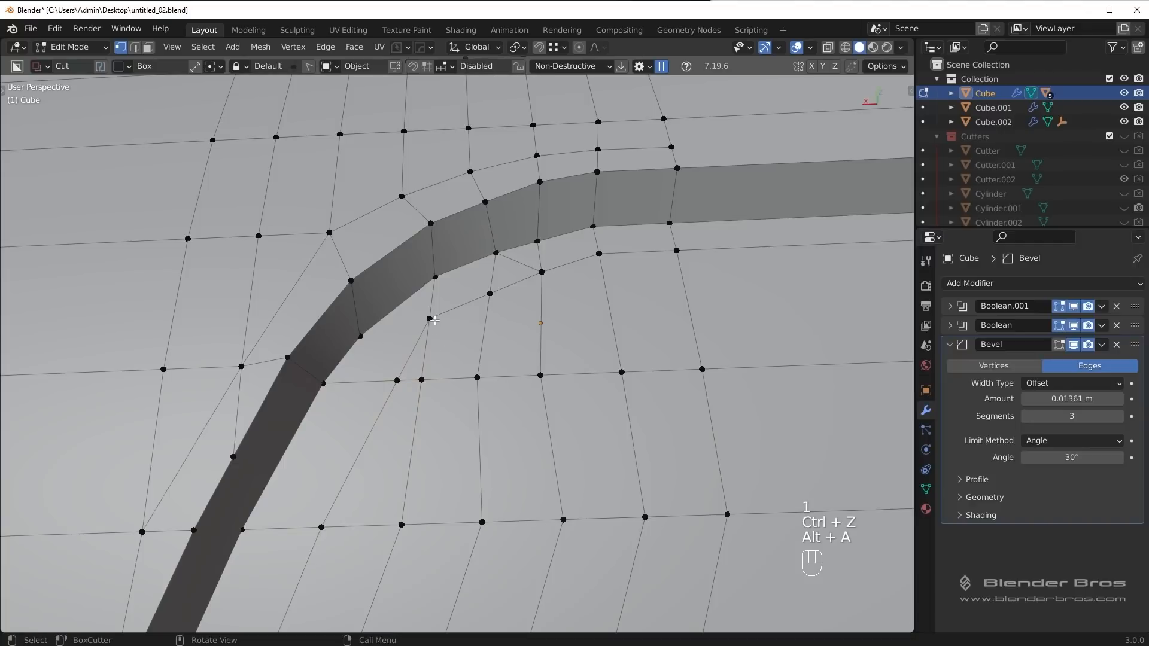
Step: Slide the support vertex inside the corner slightly away from the groove, and connect it to the nearest inner-edge corner vertex
{"action": "left_click", "coordinate": [429, 319]}
{"action": "key", "text": "g"}
{"action": "key", "text": "g"}
{"action": "left_click", "coordinate": [429, 329]}
{"action": "left_click", "coordinate": [375, 338], "text": "shift"}
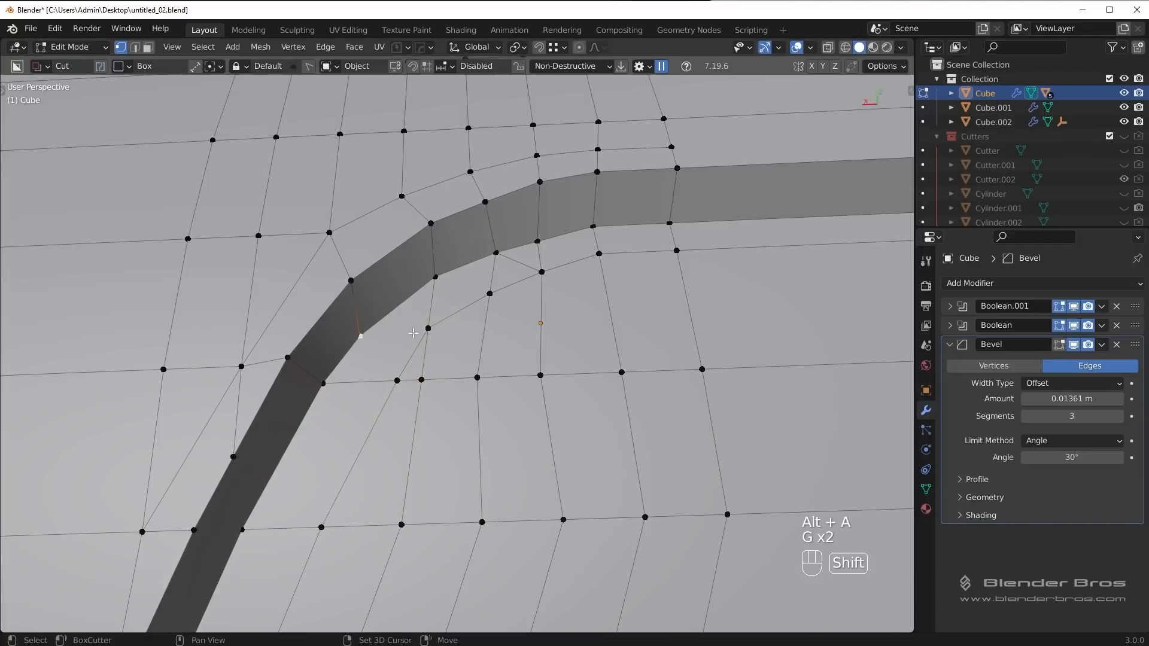
Step: Merge the two closely spaced vertices on the grid row inside the corner, and inspect the bevelled result and topology
{"action": "left_click", "coordinate": [398, 381]}
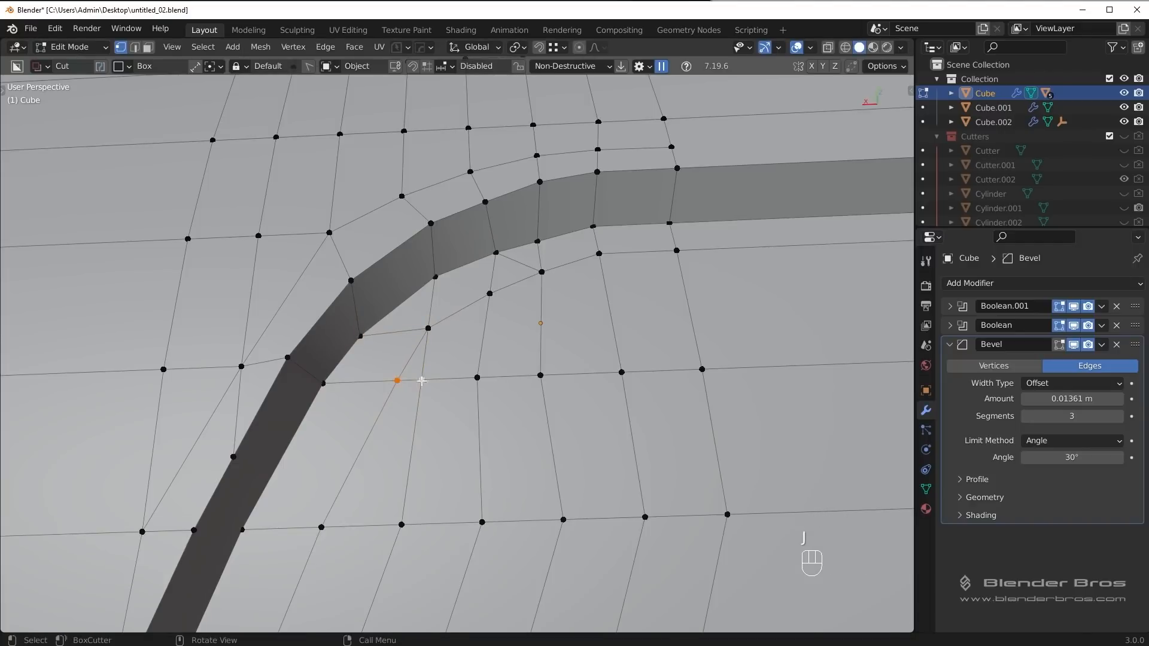
{"action": "key", "text": "1"}
{"action": "key", "text": "Tab"}
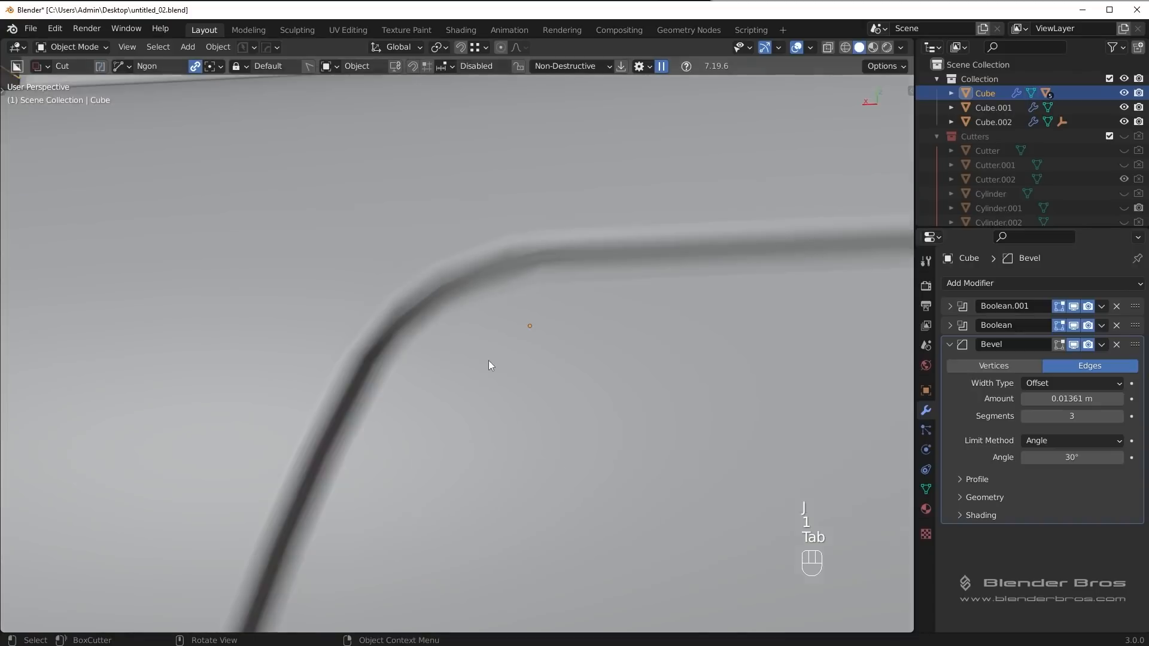
{"action": "middle_click_drag", "start_coordinate": [489, 360], "coordinate": [569, 356]}
{"action": "key", "text": "Tab"}
{"action": "key", "text": "Tab"}
{"action": "key", "text": "ctrl+x"}
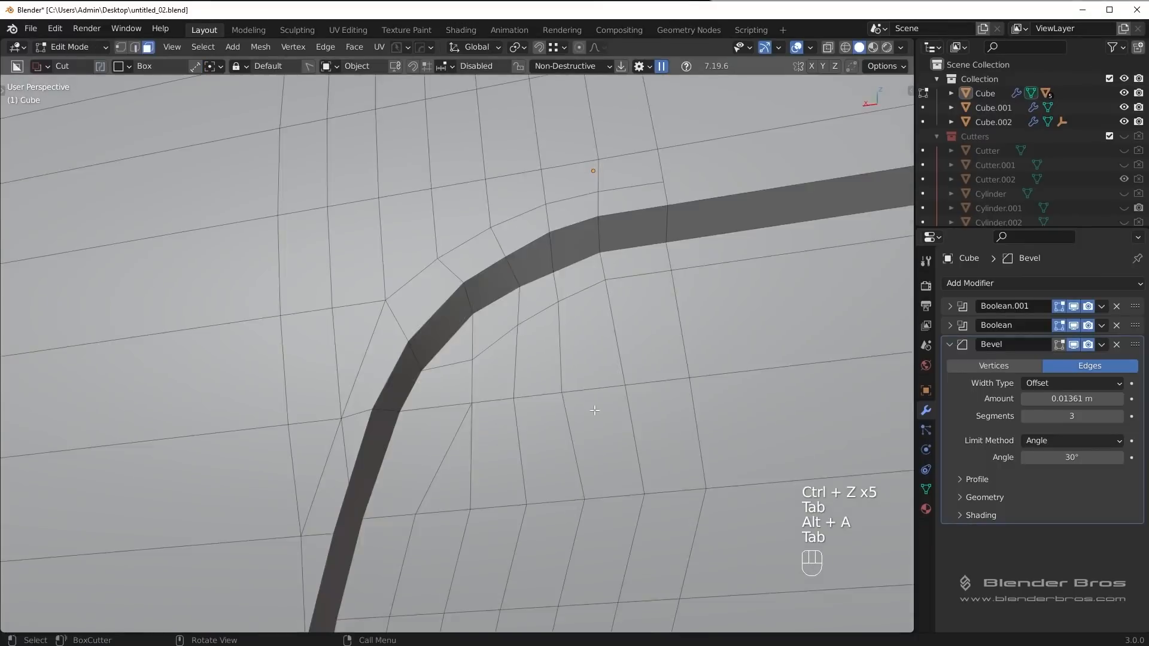
{"action": "middle_click_drag", "start_coordinate": [590, 413], "coordinate": [541, 403]}
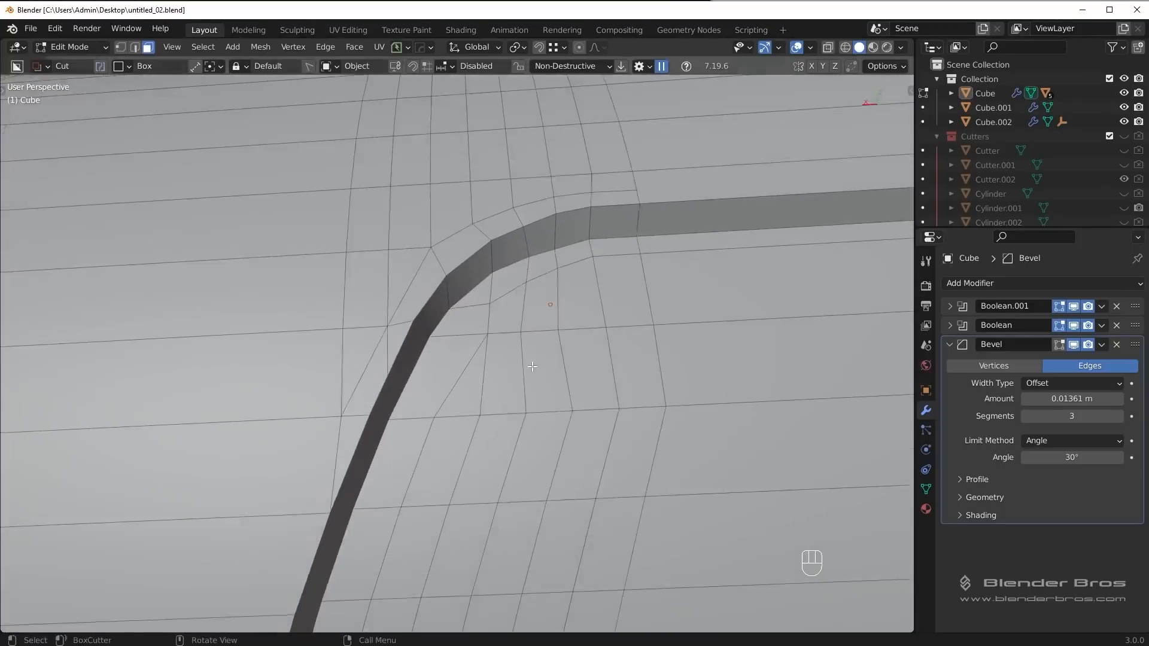
{"action": "middle_click_drag", "start_coordinate": [526, 379], "coordinate": [513, 350]}
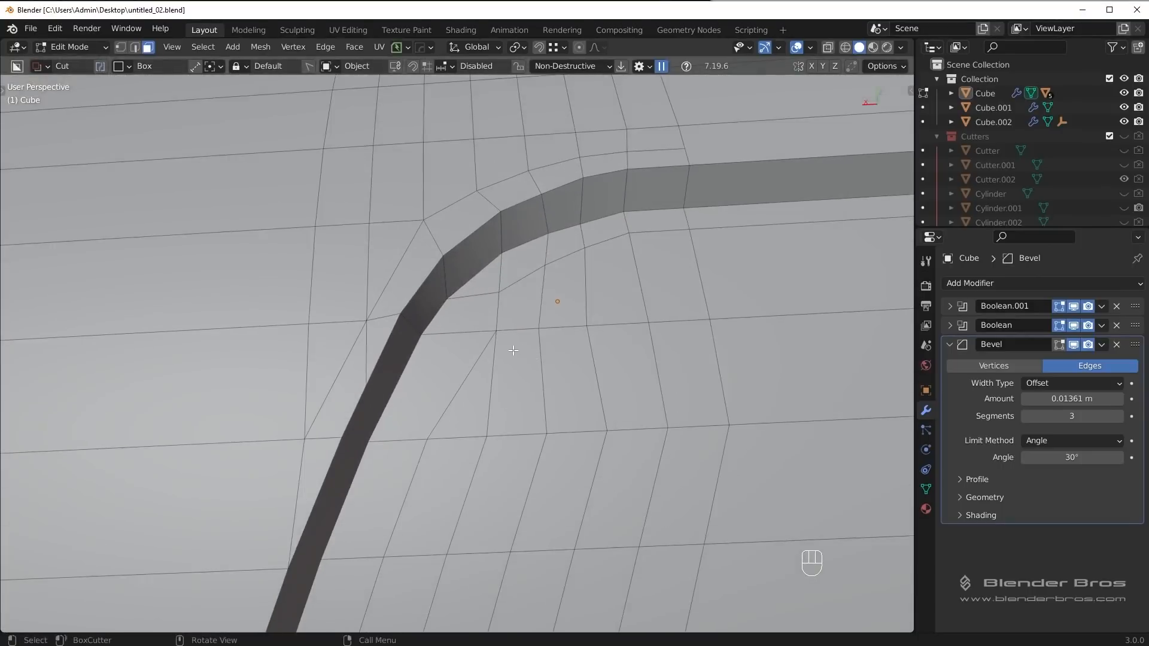
Step: Connect the corner's support vertex to the grid vertex two rows below, and dissolve the old diagonal edge beside it
{"action": "key", "text": "Tab"}
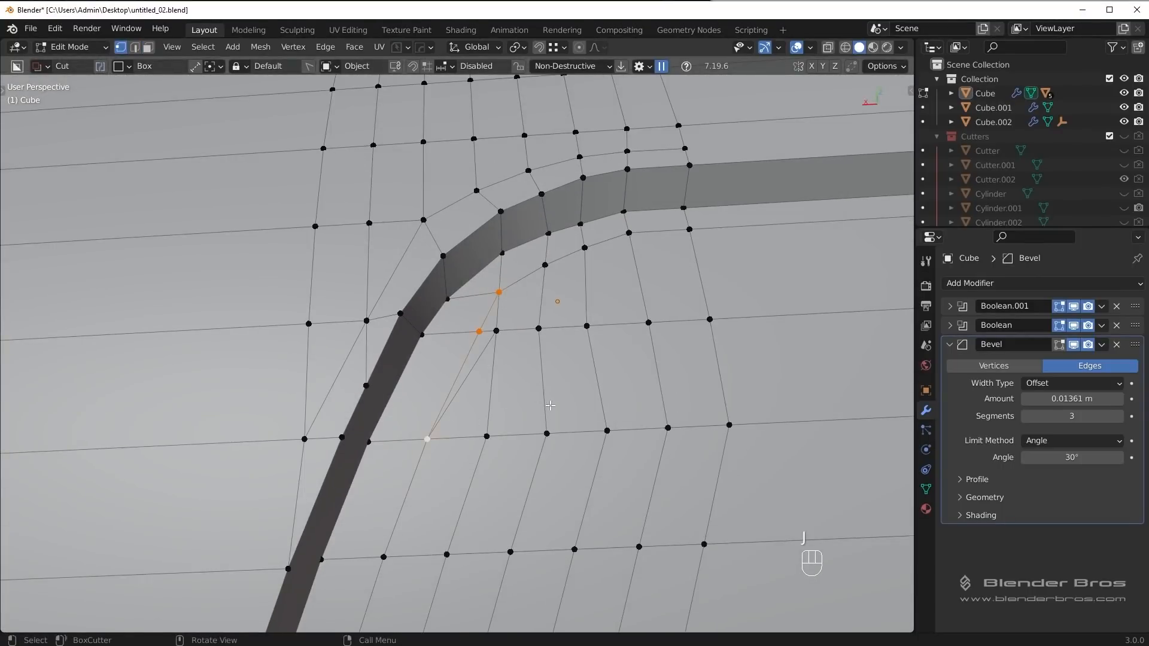
{"action": "key", "text": "Tab"}
{"action": "key", "text": "ctrl+x"}
{"action": "key", "text": "Tab"}
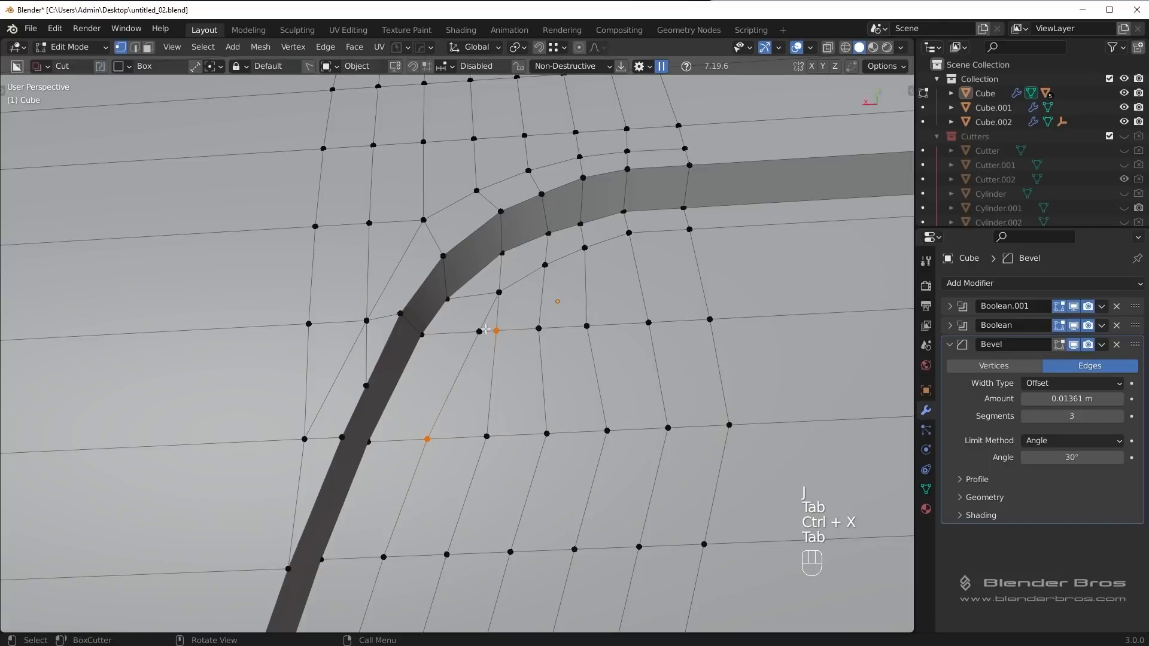
Step: Slide the two close vertices on the grid row below the corner apart to even out their spacing
{"action": "key", "text": "g"}
{"action": "key", "text": "g"}
{"action": "left_click", "coordinate": [484, 332]}
{"action": "key", "text": "g"}
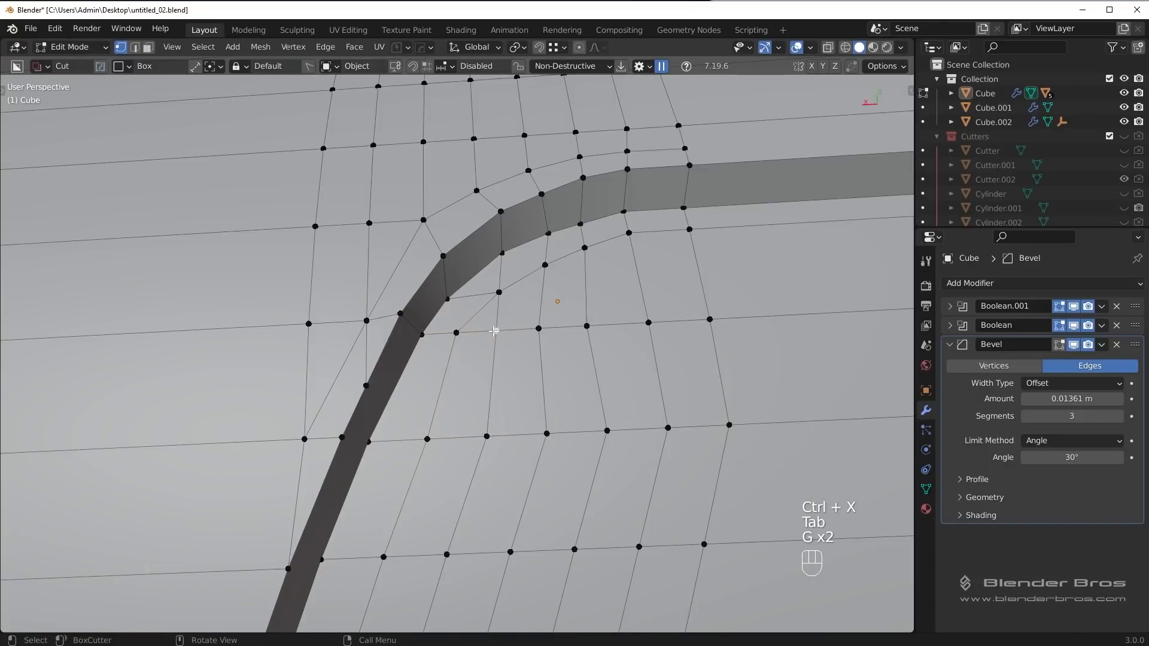
{"action": "key", "text": "g"}
{"action": "left_click", "coordinate": [499, 330]}
Step: Slide the support vertex inside the corner slightly toward the groove's inner edge
{"action": "left_click", "coordinate": [499, 293]}
{"action": "key", "text": "g"}
{"action": "key", "text": "g"}
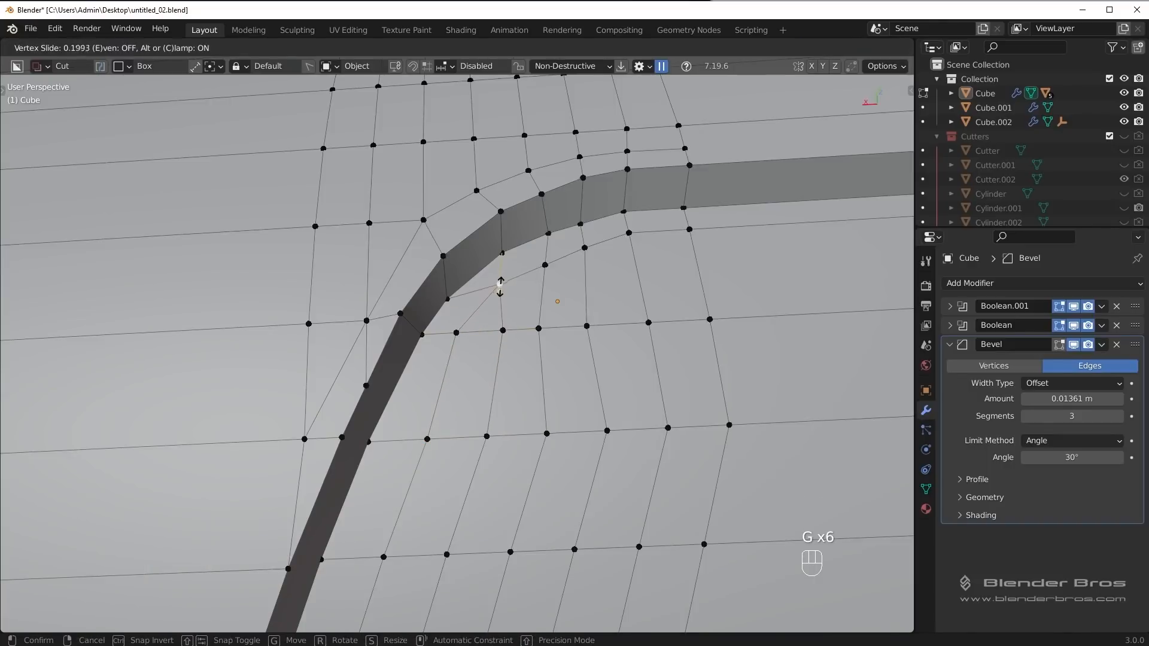
{"action": "left_click", "coordinate": [519, 294]}
Step: Check the reworked corner's reflections with the zebra-stripe MatCap, and return to the mesh under Studio lighting
{"action": "key", "text": "Tab"}
{"action": "left_click", "coordinate": [901, 47]}
{"action": "left_click", "coordinate": [885, 113]}
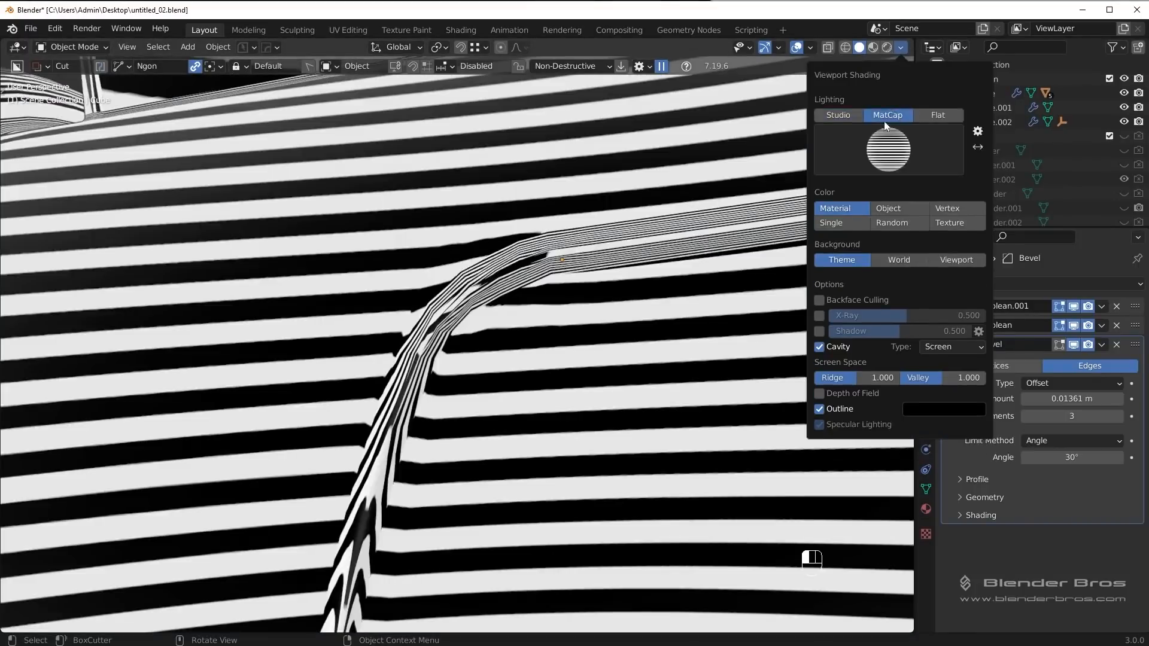
{"action": "middle_click_drag", "start_coordinate": [661, 288], "coordinate": [442, 308]}
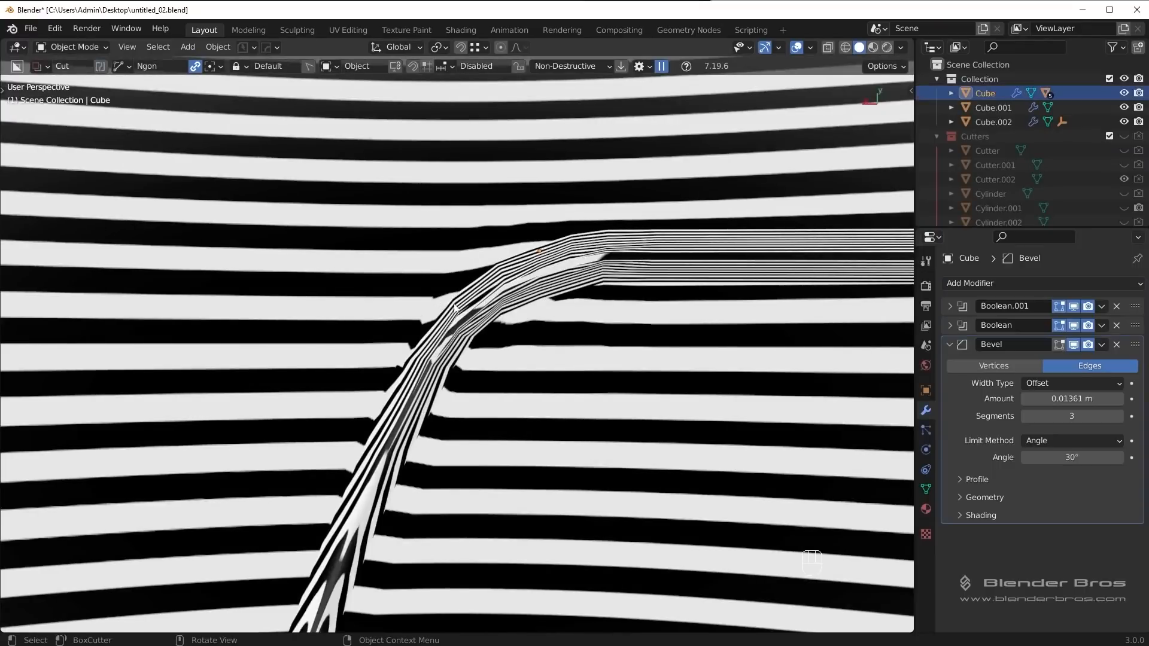
{"action": "key", "text": "Tab"}
{"action": "left_click", "coordinate": [900, 51]}
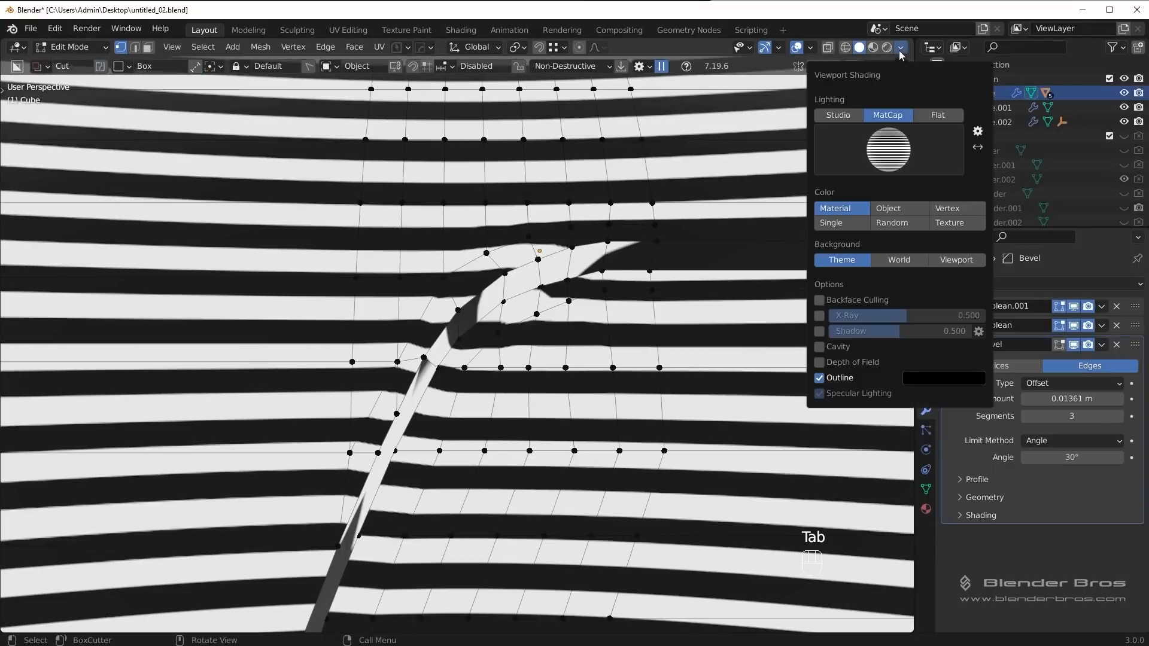
{"action": "left_click", "coordinate": [841, 119]}
Step: Slide the support vertex outside the rounded corner toward the groove's outer edge by about 0.28
{"action": "middle_click_drag", "start_coordinate": [492, 288], "coordinate": [455, 322]}
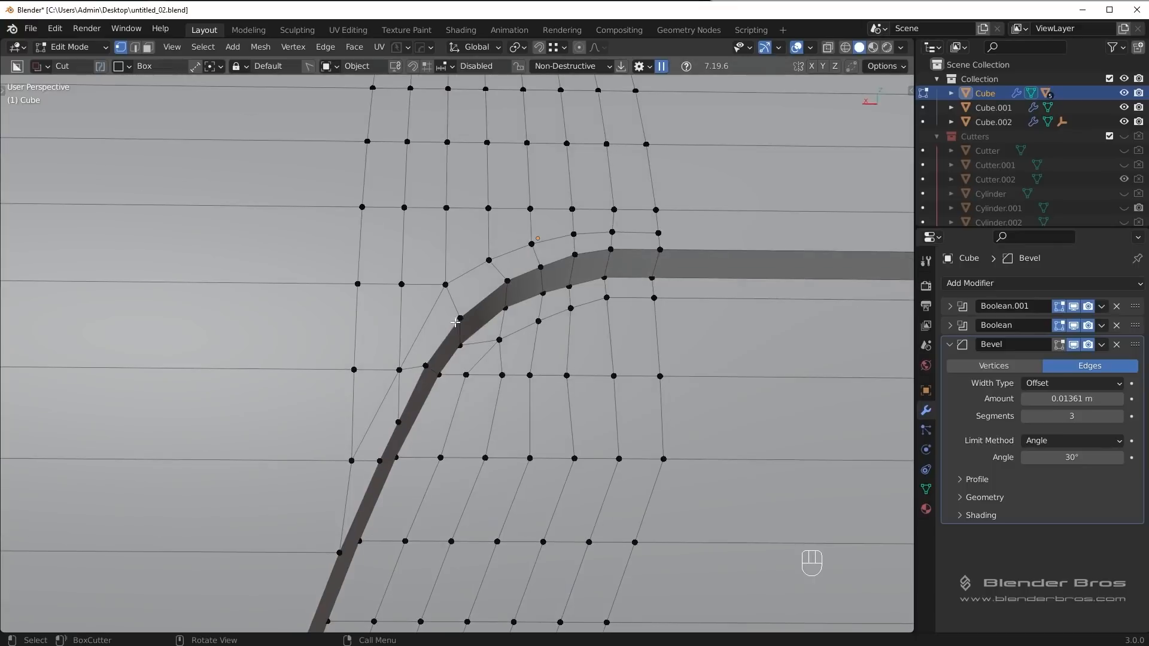
{"action": "key", "text": "g"}
{"action": "key", "text": "g"}
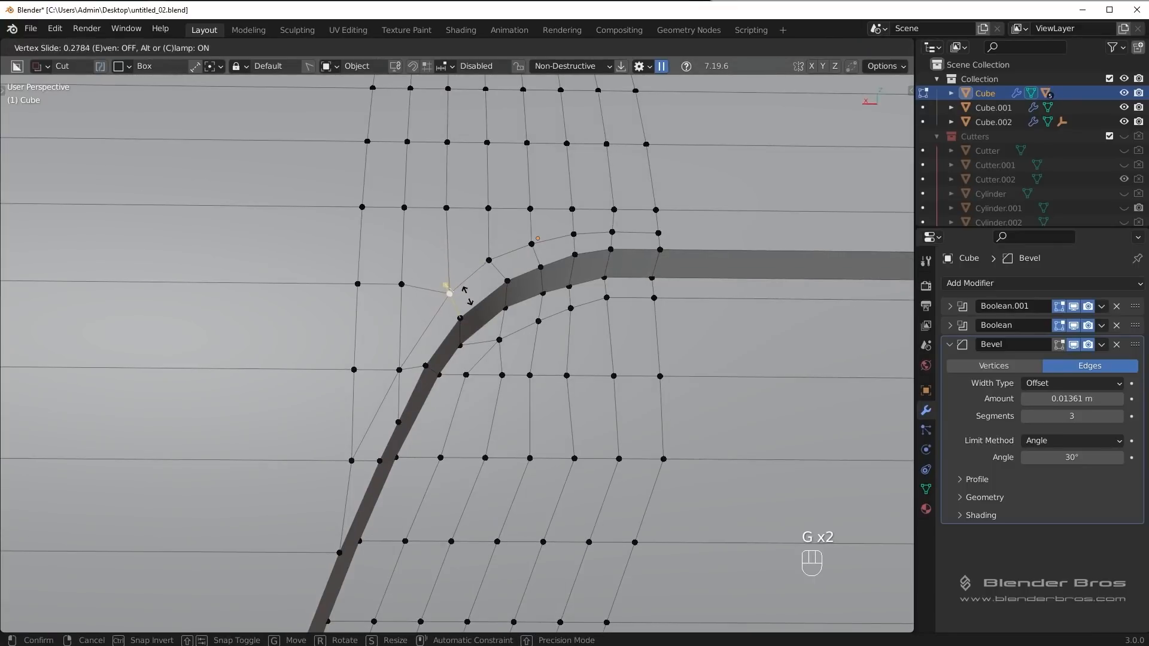
{"action": "left_click", "coordinate": [468, 294]}
Step: Examine the stripe flow around the corner and along the cylinder using the zebra-stripe MatCap
{"action": "key", "text": "Tab"}
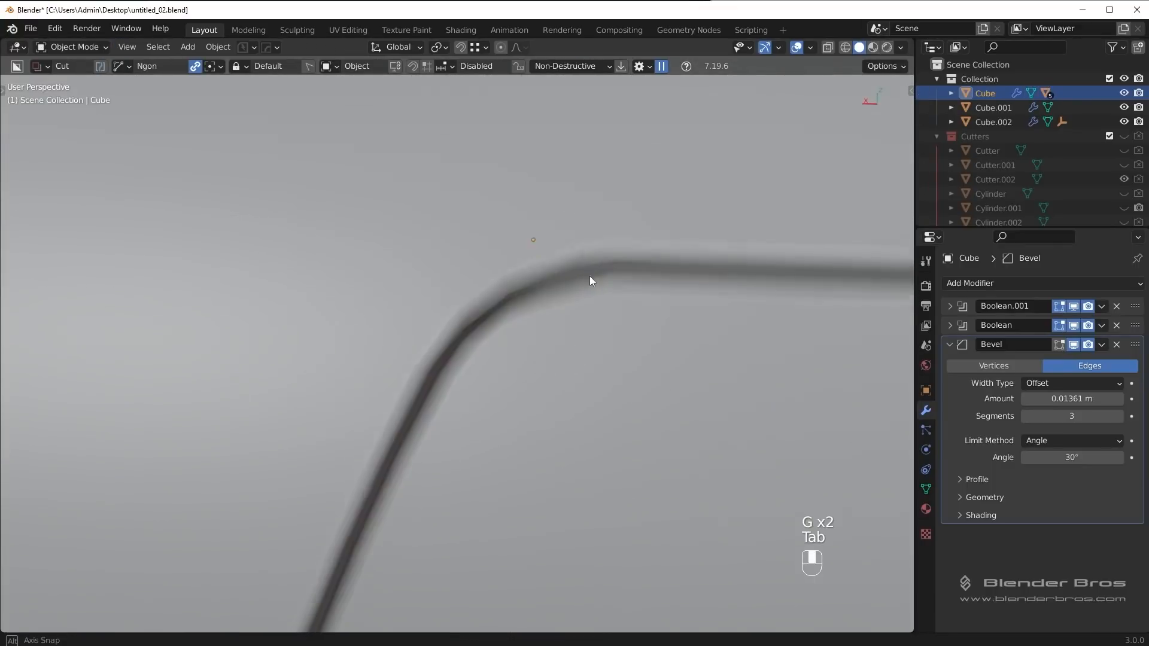
{"action": "left_click", "coordinate": [901, 47]}
{"action": "left_click", "coordinate": [887, 115]}
{"action": "mouse_move", "coordinate": [586, 300]}
{"action": "middle_mouse_down"}
{"action": "mouse_move", "coordinate": [614, 322]}
{"action": "mouse_move", "coordinate": [569, 429]}
{"action": "mouse_move", "coordinate": [598, 395]}
{"action": "mouse_move", "coordinate": [590, 377]}
{"action": "mouse_move", "coordinate": [646, 413]}
{"action": "middle_mouse_up"}
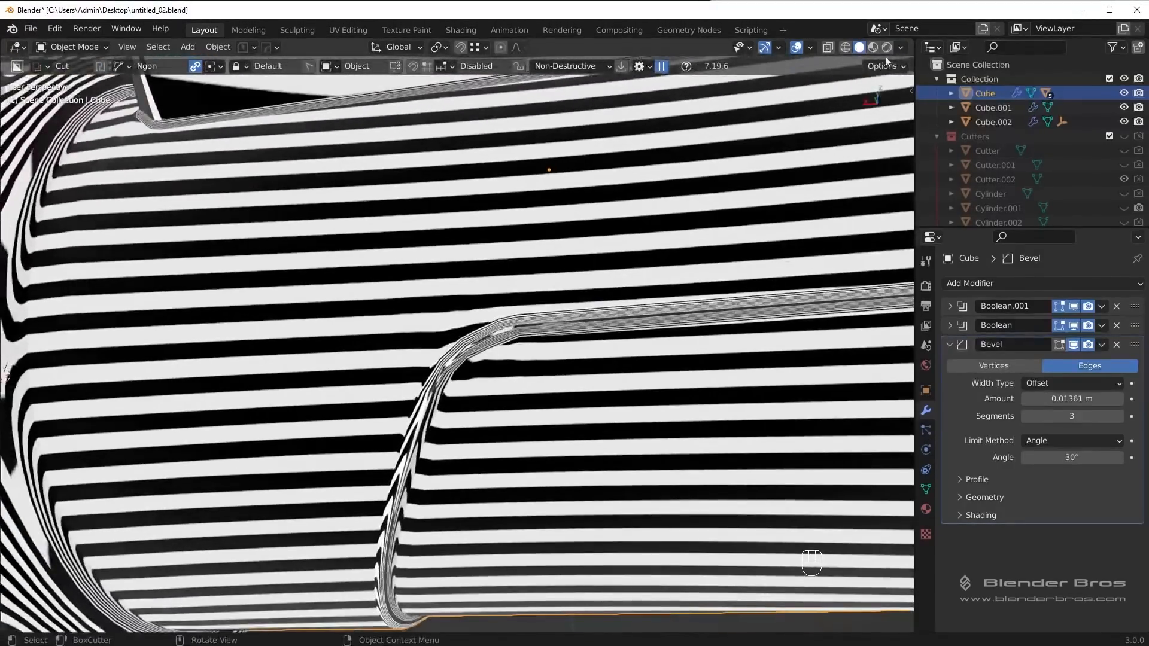
Step: Switch to the glossy red MatCap and examine the panel, body edges and cylinder end for shading errors
{"action": "left_click", "coordinate": [901, 48]}
{"action": "left_click", "coordinate": [890, 151]}
{"action": "left_click", "coordinate": [896, 245]}
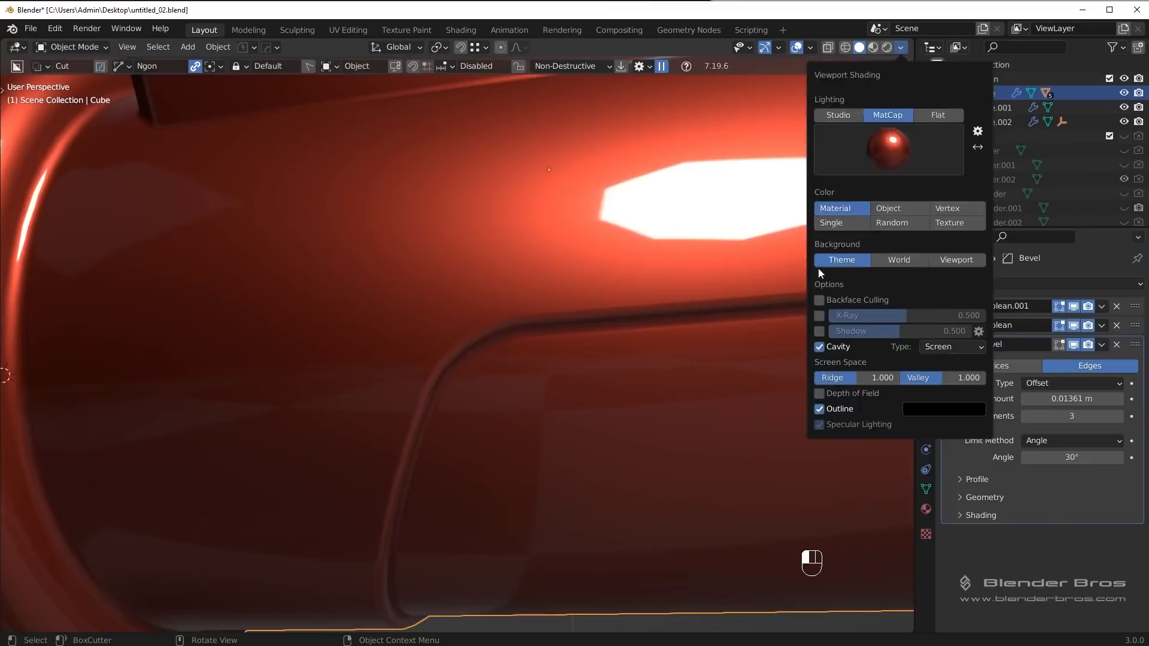
{"action": "mouse_move", "coordinate": [688, 282]}
{"action": "middle_mouse_down"}
{"action": "mouse_move", "coordinate": [612, 300]}
{"action": "mouse_move", "coordinate": [651, 239]}
{"action": "mouse_move", "coordinate": [618, 302]}
{"action": "mouse_move", "coordinate": [638, 261]}
{"action": "mouse_move", "coordinate": [548, 355]}
{"action": "middle_mouse_up"}
{"action": "scroll", "coordinate": [547, 356], "scroll_direction": "down", "scroll_amount": 4}
{"action": "middle_click_drag", "start_coordinate": [589, 282], "coordinate": [587, 321]}
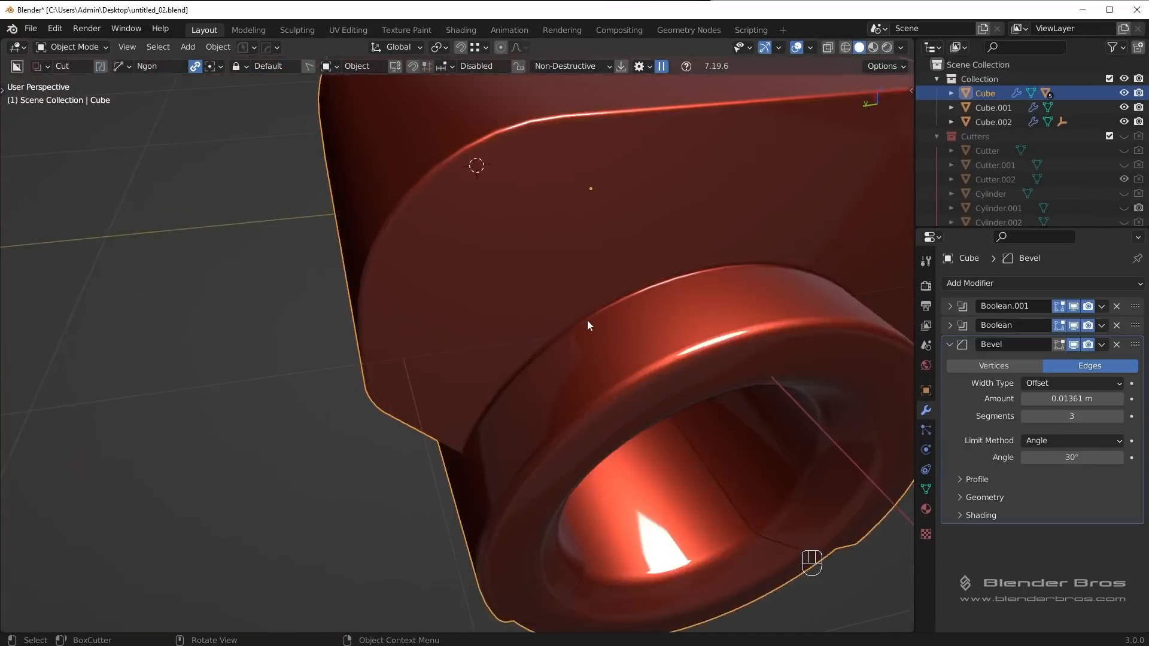
Step: Symmetrize the main body across the Y axis with the mirror gizmo to copy the cleaned-up side over
{"action": "scroll", "coordinate": [587, 321], "scroll_direction": "down", "scroll_amount": 5}
{"action": "key", "text": "alt+x"}
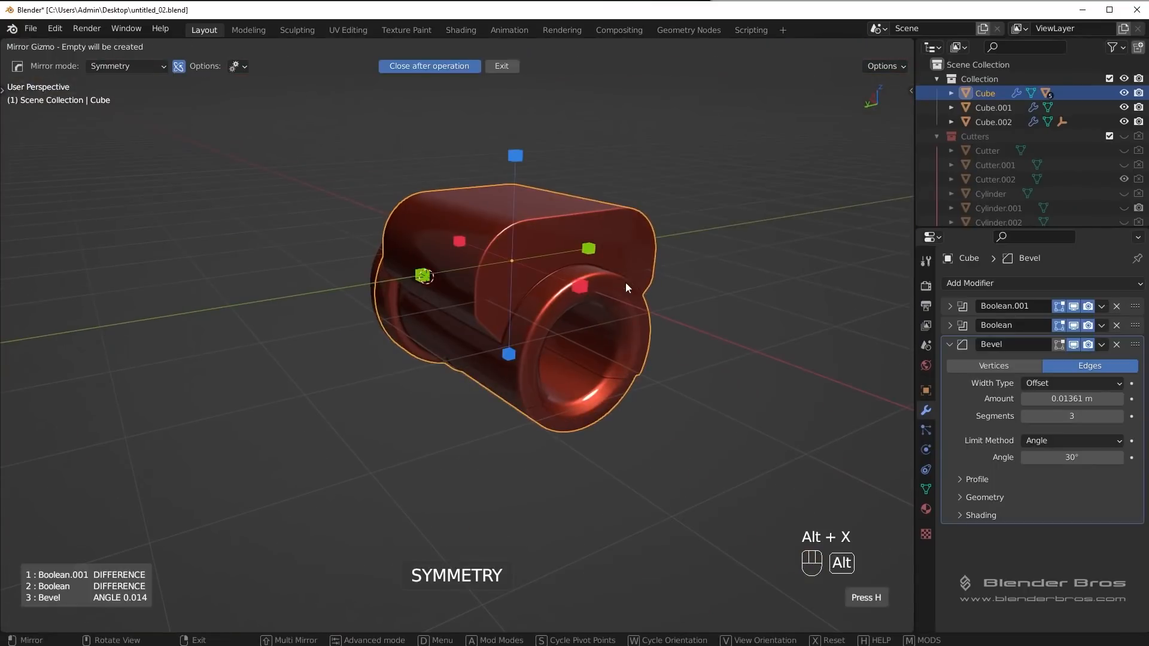
{"action": "left_click", "coordinate": [423, 276]}
{"action": "mouse_move", "coordinate": [426, 281]}
{"action": "middle_mouse_down"}
{"action": "mouse_move", "coordinate": [545, 264]}
{"action": "mouse_move", "coordinate": [720, 268]}
{"action": "mouse_move", "coordinate": [594, 324]}
{"action": "mouse_move", "coordinate": [674, 317]}
{"action": "middle_mouse_up"}
Step: Restore Studio lighting for the whole model and deselect everything
{"action": "left_click", "coordinate": [901, 47]}
{"action": "left_click", "coordinate": [836, 114]}
{"action": "mouse_move", "coordinate": [572, 168]}
{"action": "middle_mouse_down"}
{"action": "mouse_move", "coordinate": [642, 218]}
{"action": "mouse_move", "coordinate": [533, 250]}
{"action": "mouse_move", "coordinate": [282, 241]}
{"action": "mouse_move", "coordinate": [373, 465]}
{"action": "mouse_move", "coordinate": [444, 464]}
{"action": "middle_mouse_up"}
{"action": "key", "text": "alt+a"}
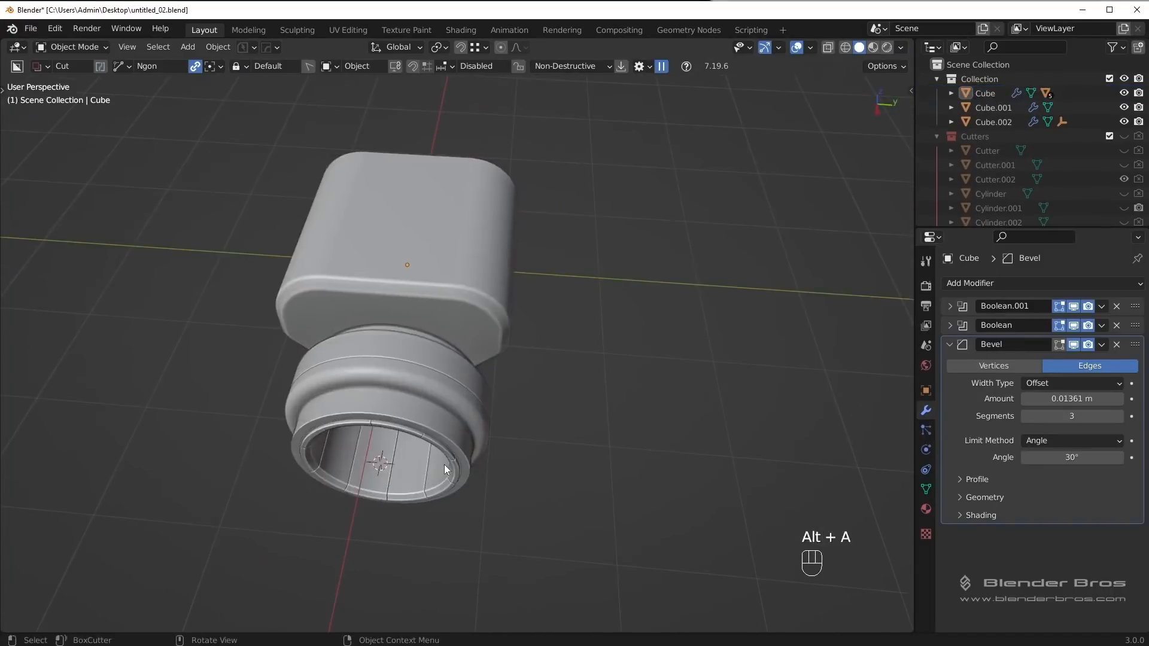
Step: Cut a small rectangular notch across the seam of the raised ring from the top view, using BoxCutter's Box shape
{"action": "key", "text": "KP_7"}
{"action": "scroll", "coordinate": [648, 448], "scroll_direction": "up", "scroll_amount": 3}
{"action": "left_click", "coordinate": [729, 422], "text": "shift"}
{"action": "key", "text": "d"}
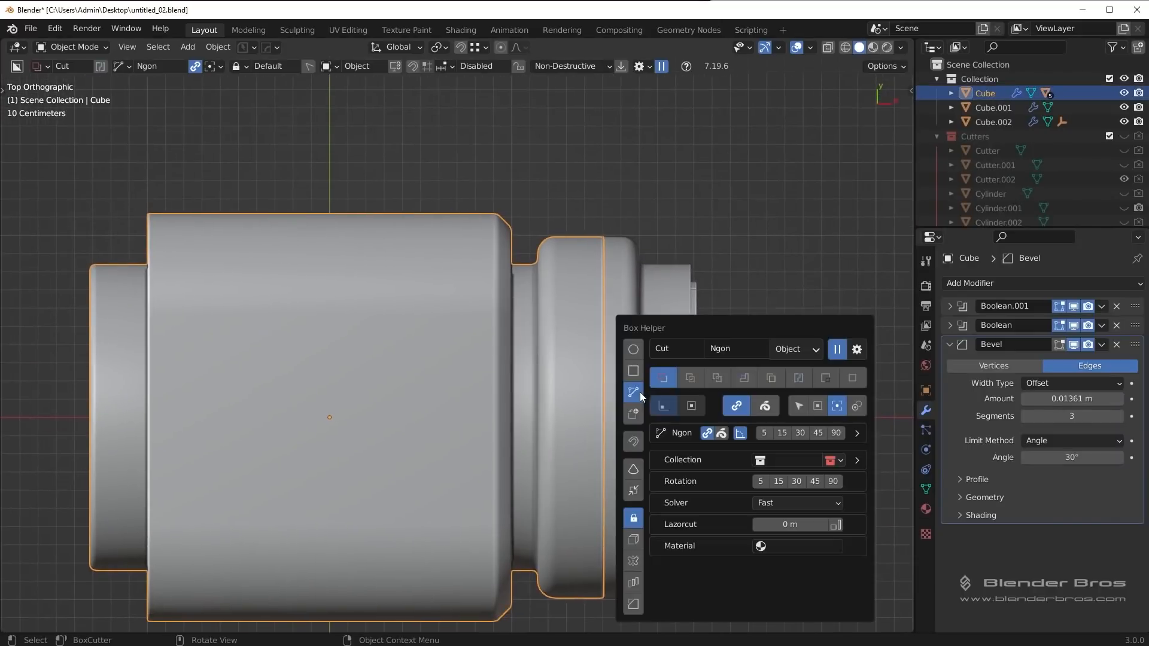
{"action": "left_click", "coordinate": [634, 371]}
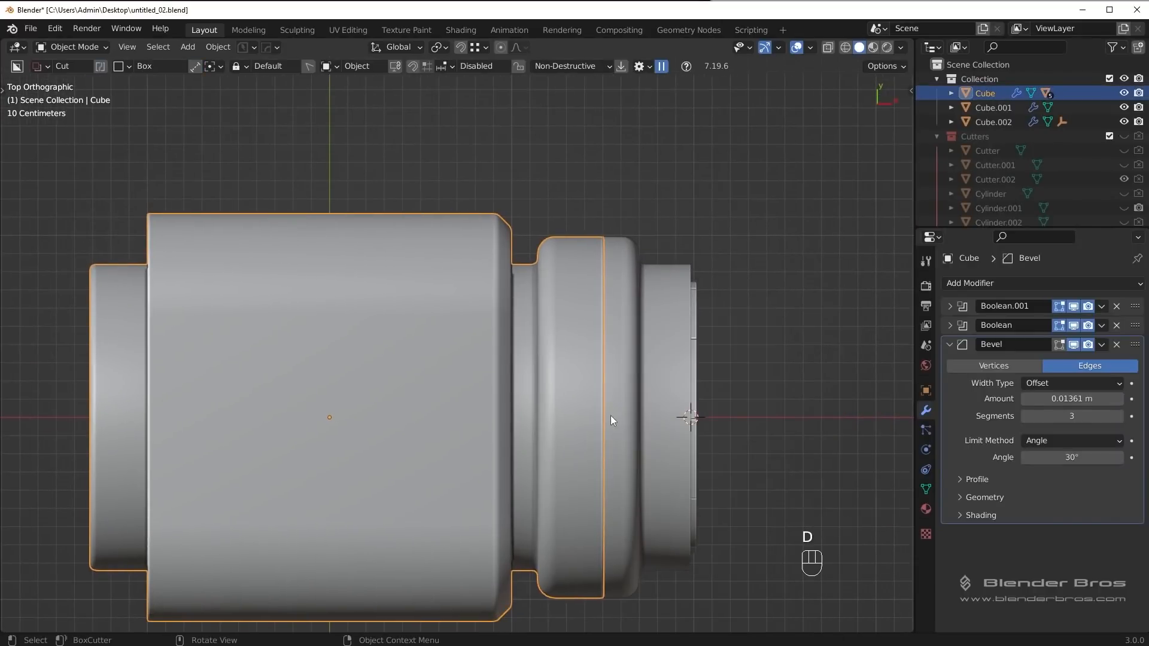
{"action": "left_click_drag", "start_coordinate": [612, 440], "coordinate": [597, 383]}
{"action": "mouse_move", "coordinate": [598, 383]}
{"action": "middle_mouse_down"}
{"action": "mouse_move", "coordinate": [552, 300]}
{"action": "mouse_move", "coordinate": [631, 205]}
{"action": "mouse_move", "coordinate": [579, 321]}
{"action": "mouse_move", "coordinate": [561, 425]}
{"action": "middle_mouse_up"}
{"action": "left_click", "coordinate": [635, 233]}
Step: Reveal and select the notch's cutter on the main body using Ever Scroll
{"action": "key", "text": "q"}
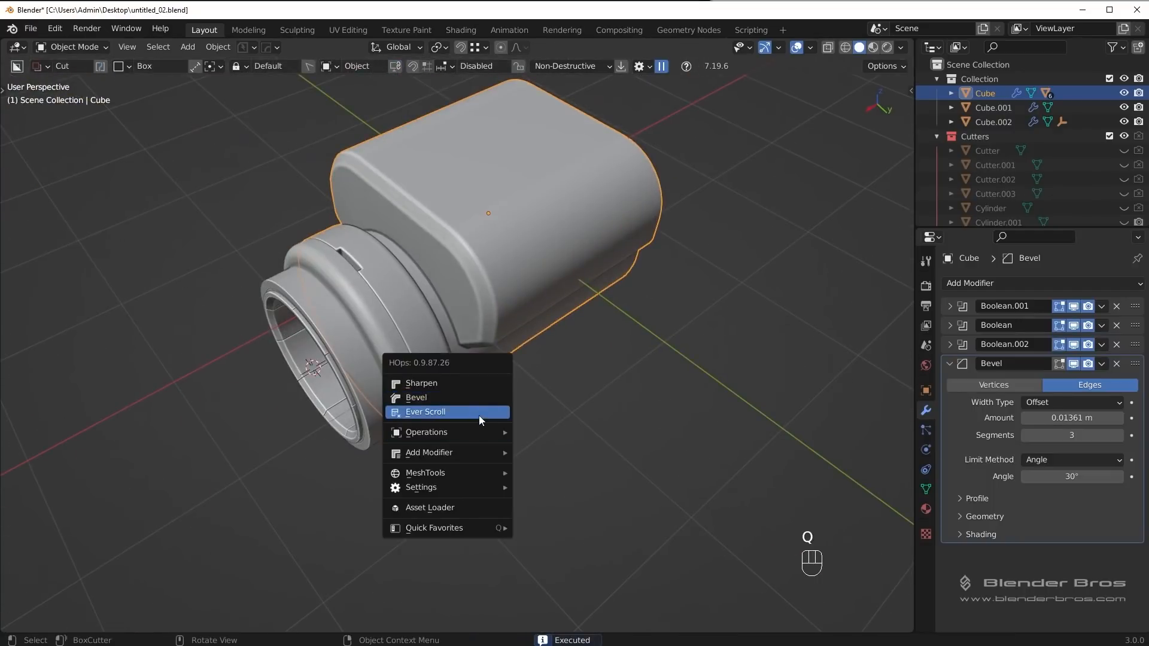
{"action": "left_click", "coordinate": [479, 415]}
{"action": "middle_click_drag", "start_coordinate": [520, 389], "coordinate": [507, 375]}
Step: Add a Radial Array to the notch cutter around the X axis with 4 segments
{"action": "key", "text": "q"}
{"action": "mouse_move", "coordinate": [486, 490]}
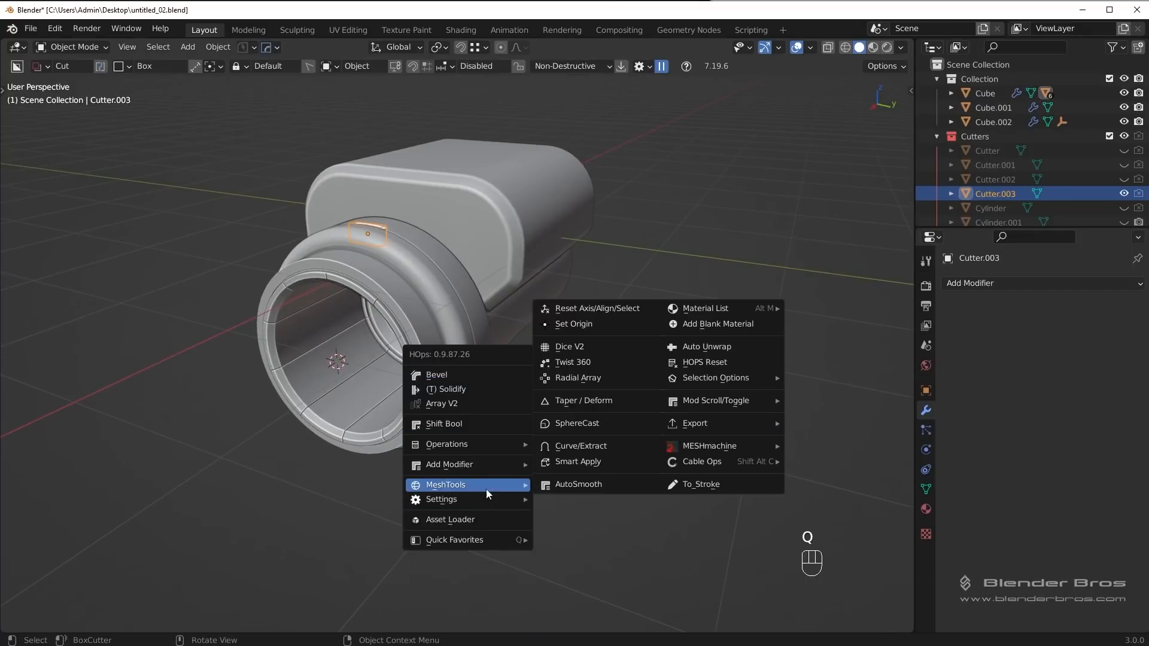
{"action": "left_click", "coordinate": [578, 380]}
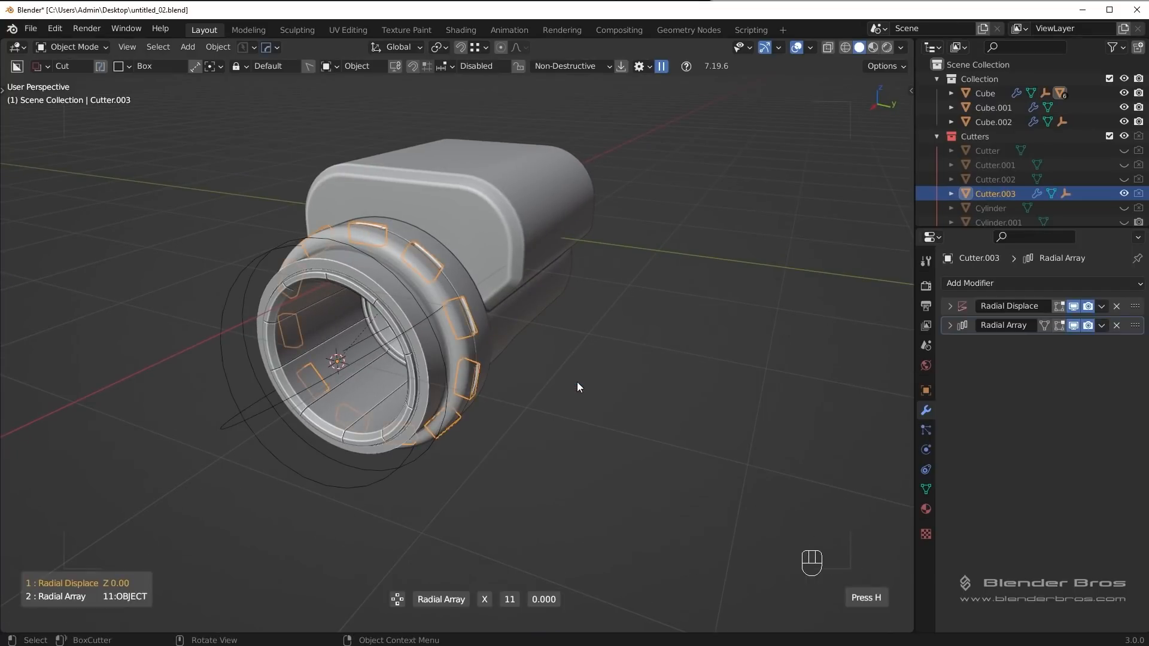
{"action": "scroll", "coordinate": [577, 386], "scroll_direction": "down", "scroll_amount": 1}
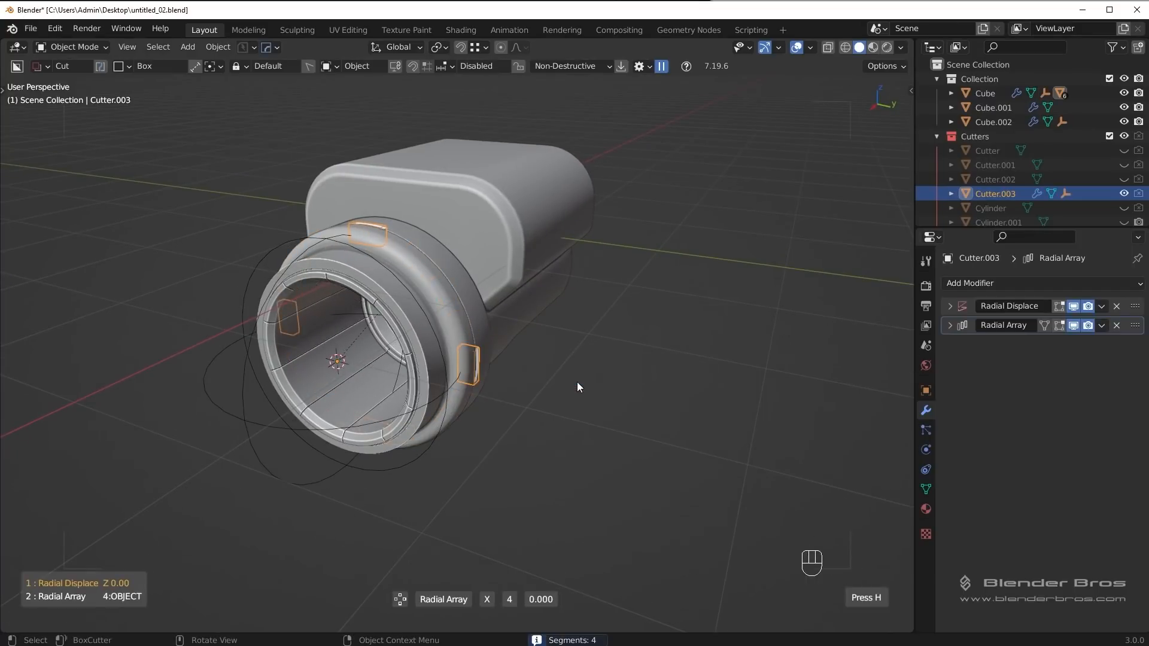
{"action": "left_click", "coordinate": [577, 382]}
Step: Add an edge loop around the main body's half of the raised ring beside the notch, and deselect everything
{"action": "middle_click_drag", "start_coordinate": [577, 382], "coordinate": [661, 384]}
{"action": "scroll", "coordinate": [595, 348], "scroll_direction": "up", "scroll_amount": 5}
{"action": "left_click", "coordinate": [662, 369]}
{"action": "key", "text": "Tab"}
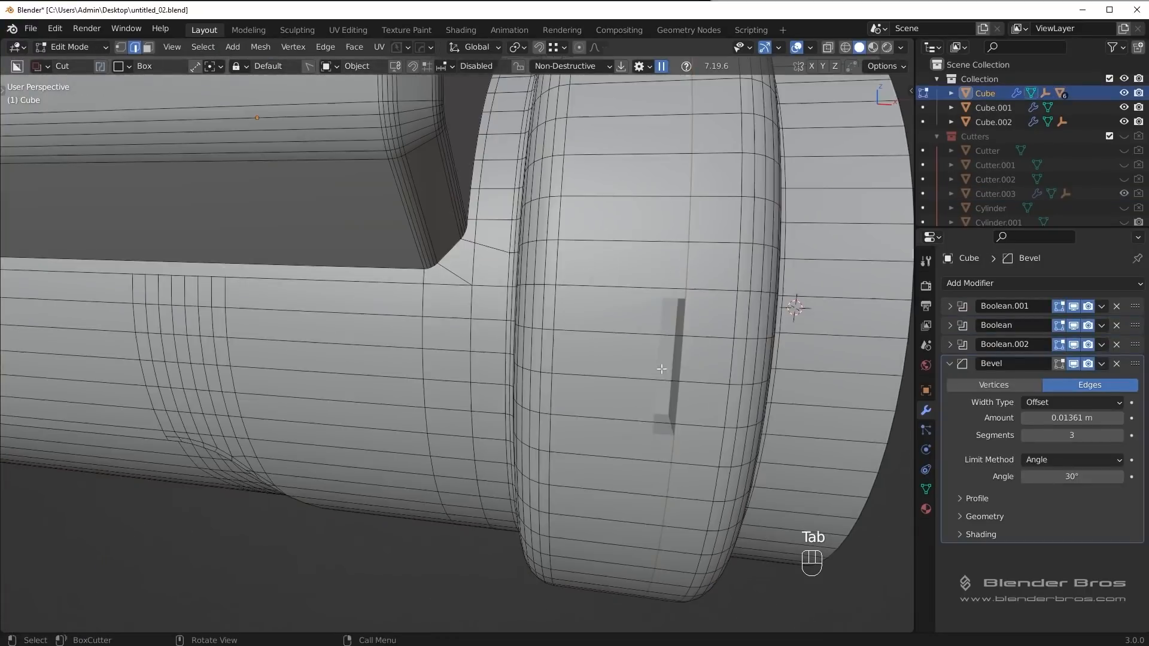
{"action": "key", "text": "ctrl+r"}
{"action": "left_click", "coordinate": [643, 285]}
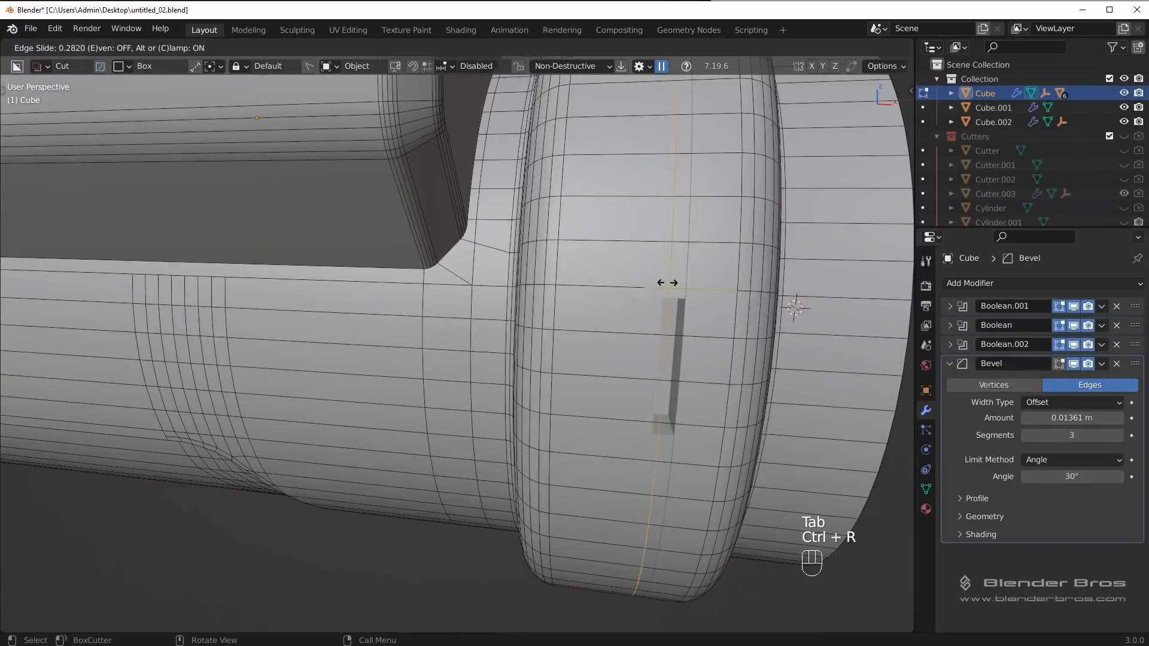
{"action": "left_click", "coordinate": [653, 282]}
{"action": "key", "text": "Tab"}
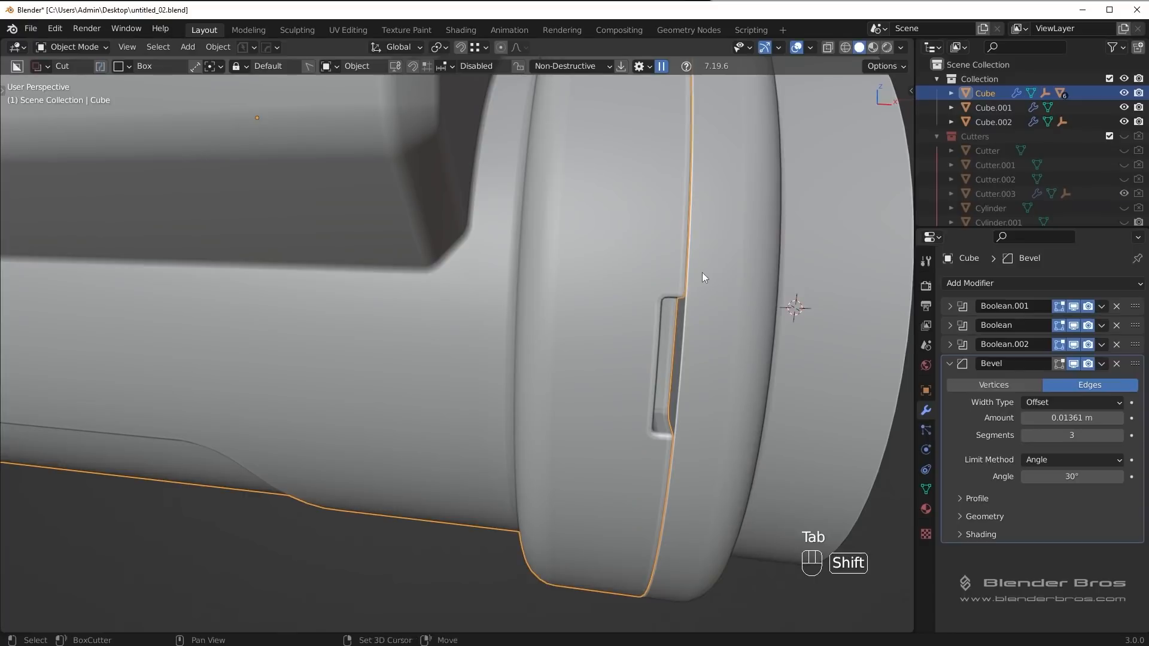
{"action": "middle_click_drag", "start_coordinate": [702, 272], "coordinate": [576, 364]}
{"action": "key", "text": "alt+a"}
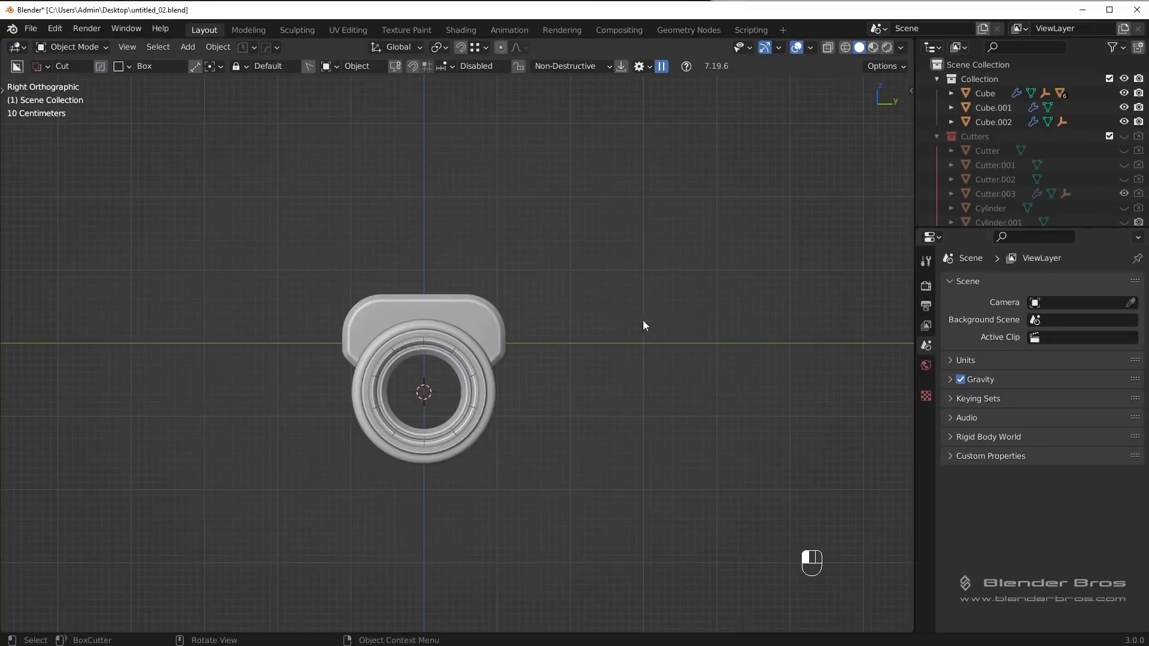
Step: Add a 64-vertex cylinder at the ring's centre, sharpen it with HOps and rotate it 90° around the Y axis
{"action": "scroll", "coordinate": [644, 323], "scroll_direction": "up", "scroll_amount": 2}
{"action": "key", "text": "shift+a"}
{"action": "mouse_move", "coordinate": [584, 247]}
{"action": "left_click", "coordinate": [690, 333]}
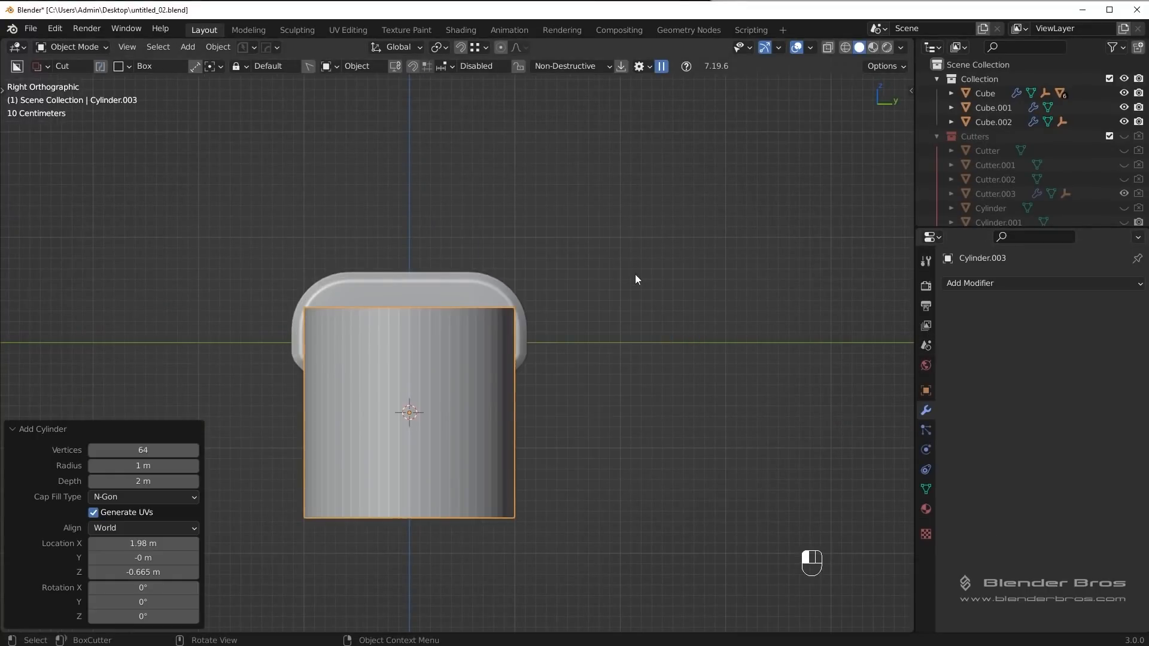
{"action": "key", "text": "q"}
{"action": "left_click", "coordinate": [635, 275]}
{"action": "key", "text": "y"}
{"action": "key", "text": "9"}
{"action": "key", "text": "0"}
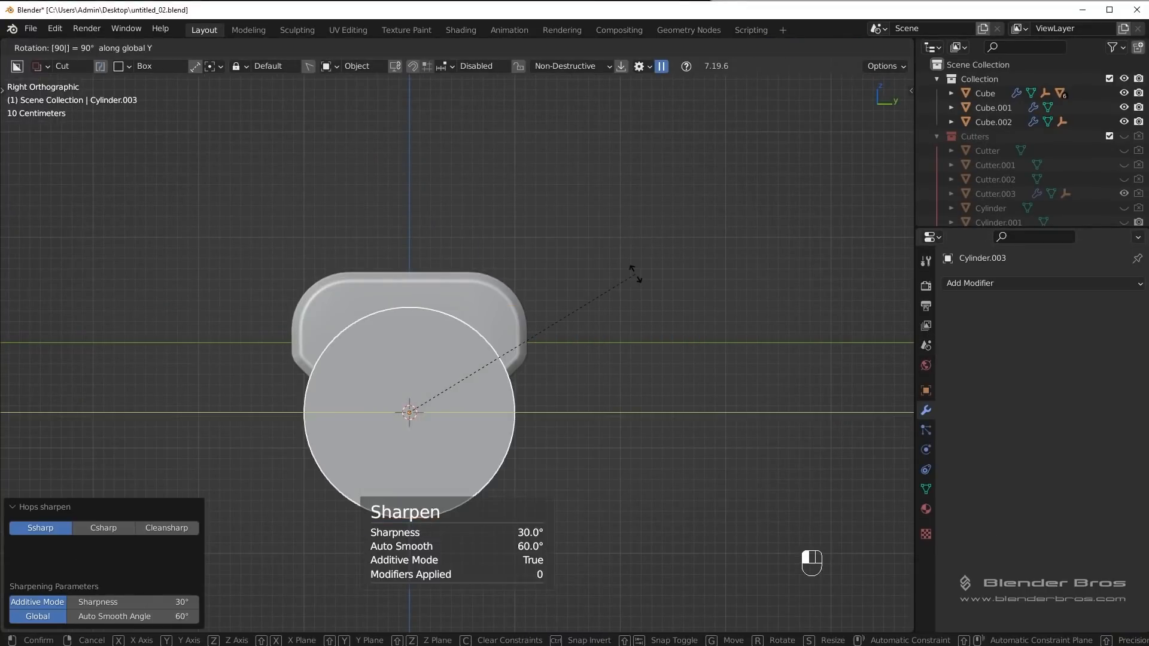
{"action": "key", "text": "Return"}
Step: Scale the new cylinder uniformly to 0.527 so it fits inside the ring's bore
{"action": "key", "text": "s"}
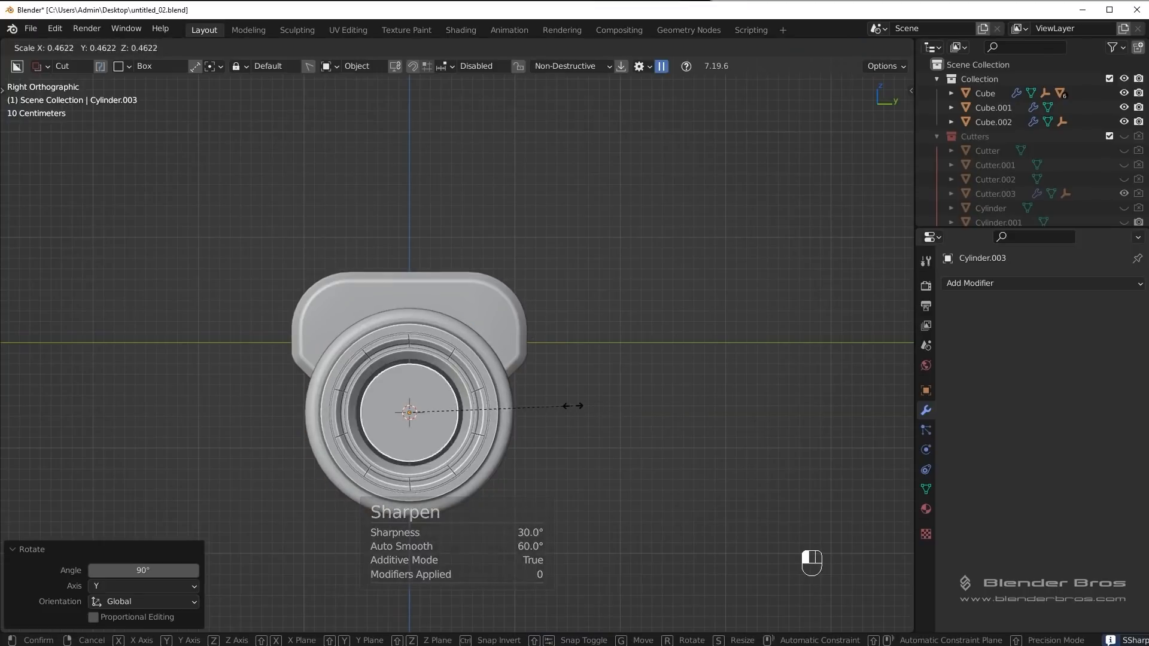
{"action": "left_click", "coordinate": [590, 406]}
{"action": "middle_click_drag", "start_coordinate": [590, 405], "coordinate": [523, 455]}
{"action": "key", "text": "g"}
{"action": "key", "text": "y"}
{"action": "key", "text": "x"}
{"action": "right_click", "coordinate": [538, 399]}
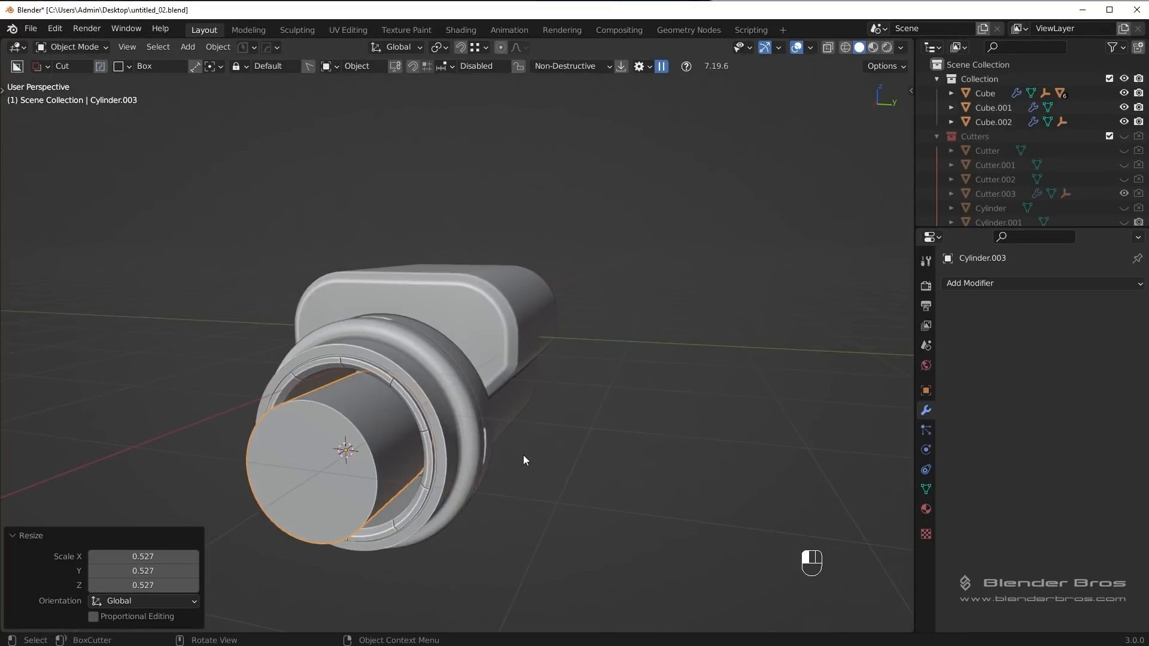
Step: Slide the cylinder back into the bore along X, enlarge it by 1.197 and shift it 0.21132 m along X
{"action": "key", "text": "g"}
{"action": "key", "text": "x"}
{"action": "left_click", "coordinate": [517, 444]}
{"action": "key", "text": "s"}
{"action": "key", "text": "x"}
{"action": "left_click", "coordinate": [541, 439]}
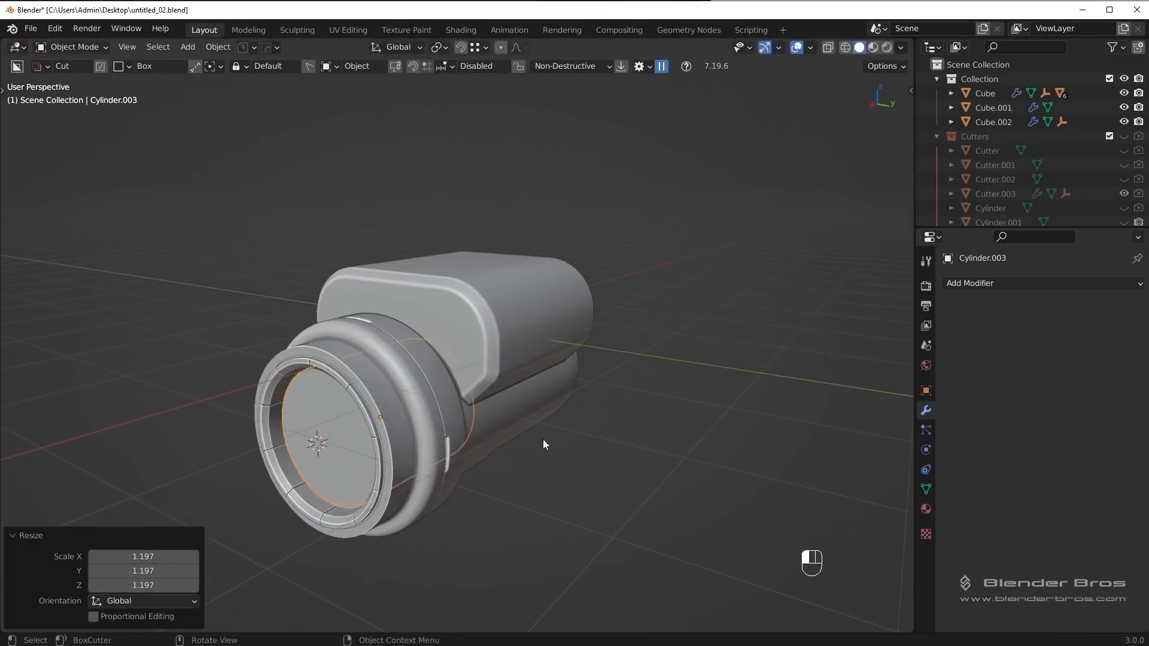
{"action": "key", "text": "g"}
{"action": "key", "text": "x"}
{"action": "left_click", "coordinate": [526, 440]}
{"action": "middle_click_drag", "start_coordinate": [526, 440], "coordinate": [716, 443]}
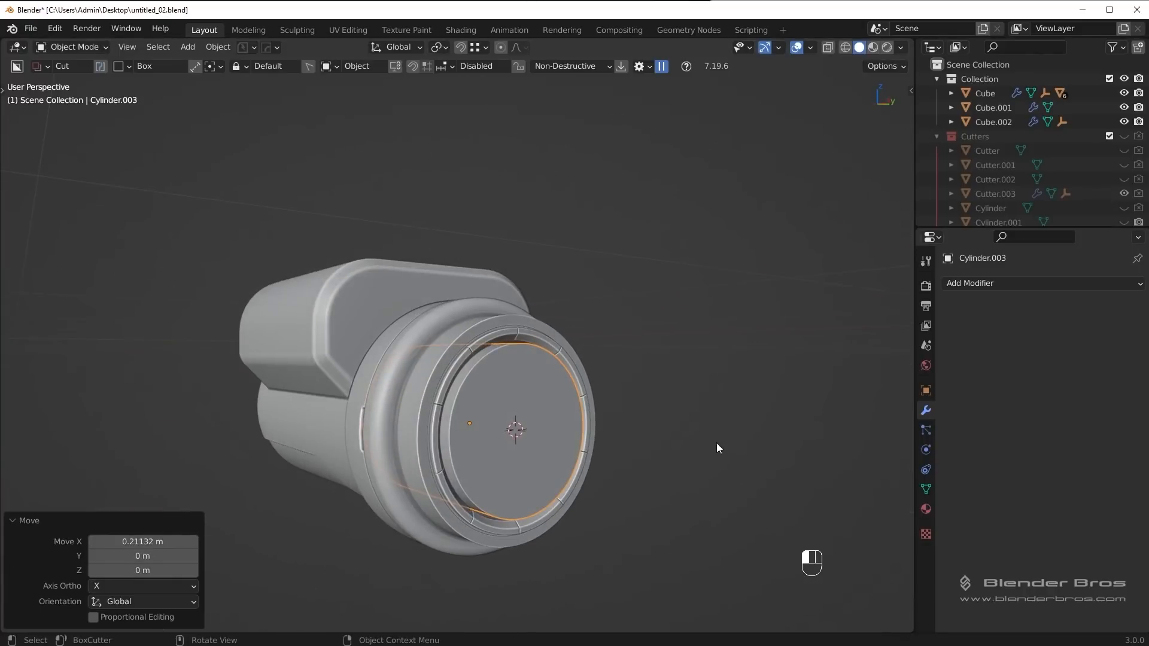
Step: Bevel the rim of the inner cylinder's front face with a 0.135 m width and one segment
{"action": "key", "text": "Tab"}
{"action": "left_click", "coordinate": [689, 457]}
{"action": "key", "text": "ctrl+b"}
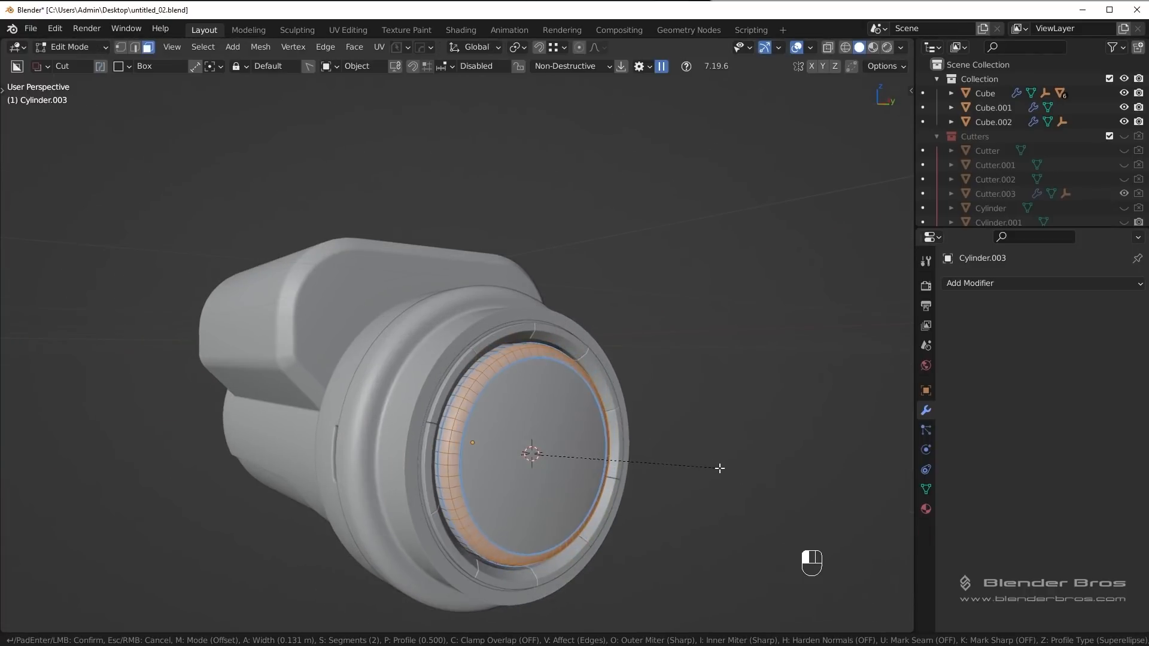
{"action": "left_click", "coordinate": [718, 472]}
{"action": "key", "text": "Tab"}
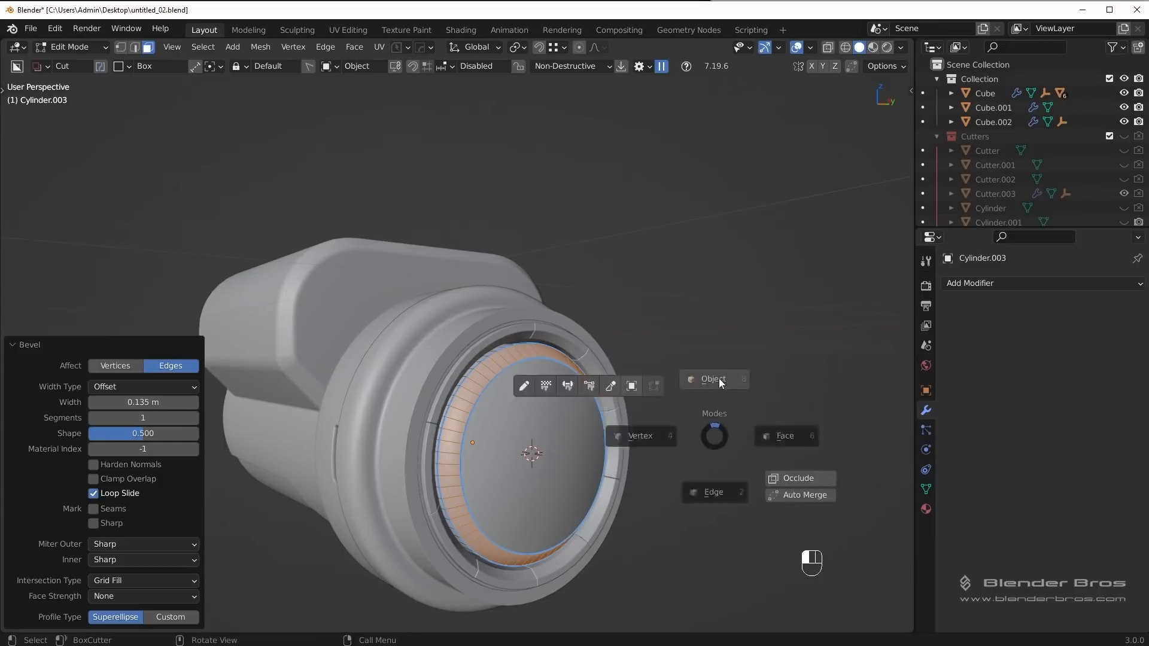
{"action": "left_click", "coordinate": [720, 379]}
Step: Sharpen the inner cylinder and add a three-segment Bevel modifier with an amount of 0.005518 m
{"action": "key", "text": "q"}
{"action": "left_click", "coordinate": [720, 371]}
{"action": "key", "text": "q"}
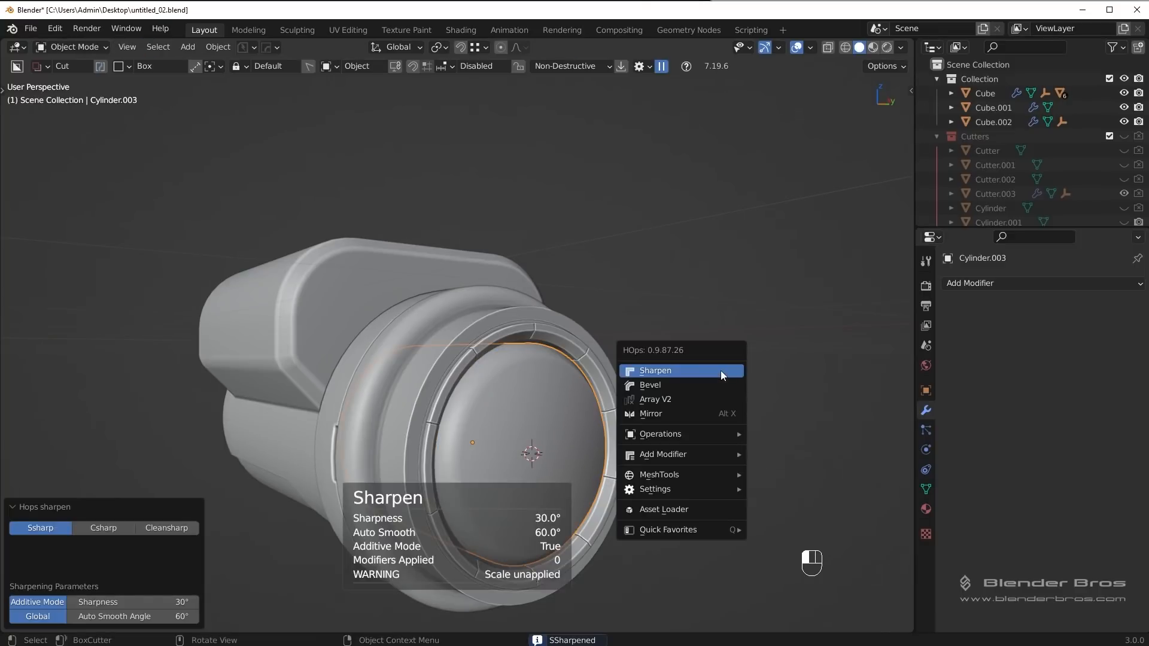
{"action": "left_click", "coordinate": [721, 371]}
{"action": "middle_click_drag", "start_coordinate": [720, 371], "coordinate": [591, 447]}
{"action": "left_click", "coordinate": [607, 374]}
{"action": "key", "text": "q"}
{"action": "left_click", "coordinate": [496, 440]}
{"action": "left_click", "coordinate": [493, 441]}
Step: Inset the inner cylinder's rear face by 0.204 m and extrude it 1.8263 m toward the rear opening
{"action": "key", "text": "Tab"}
{"action": "left_click", "coordinate": [539, 433]}
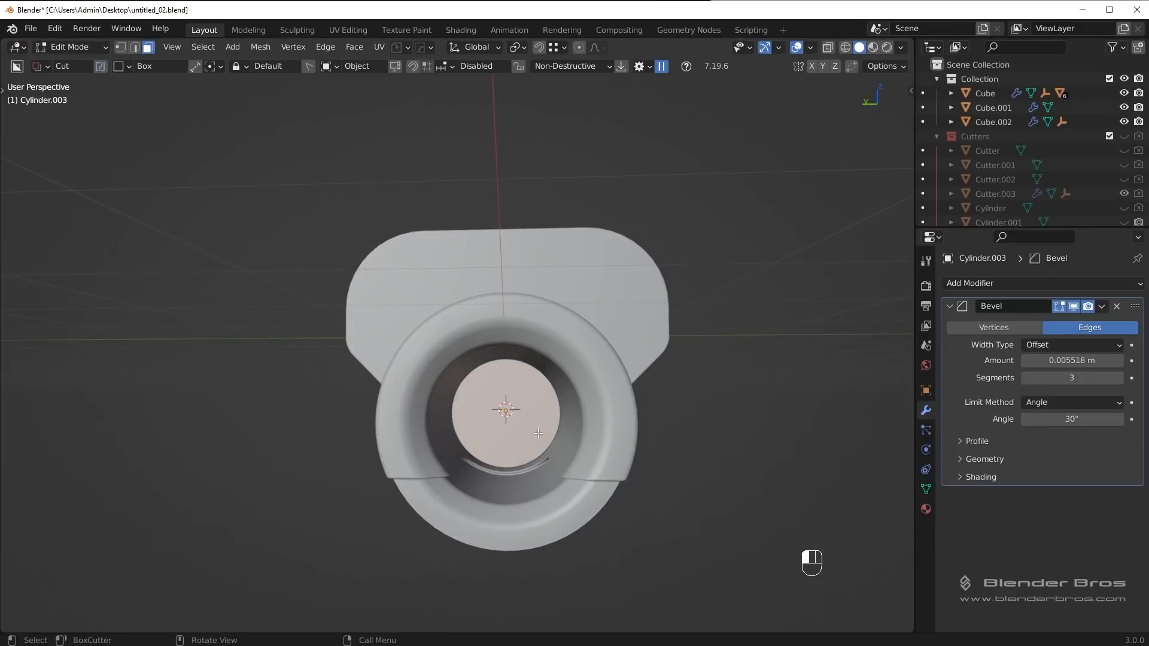
{"action": "key", "text": "i"}
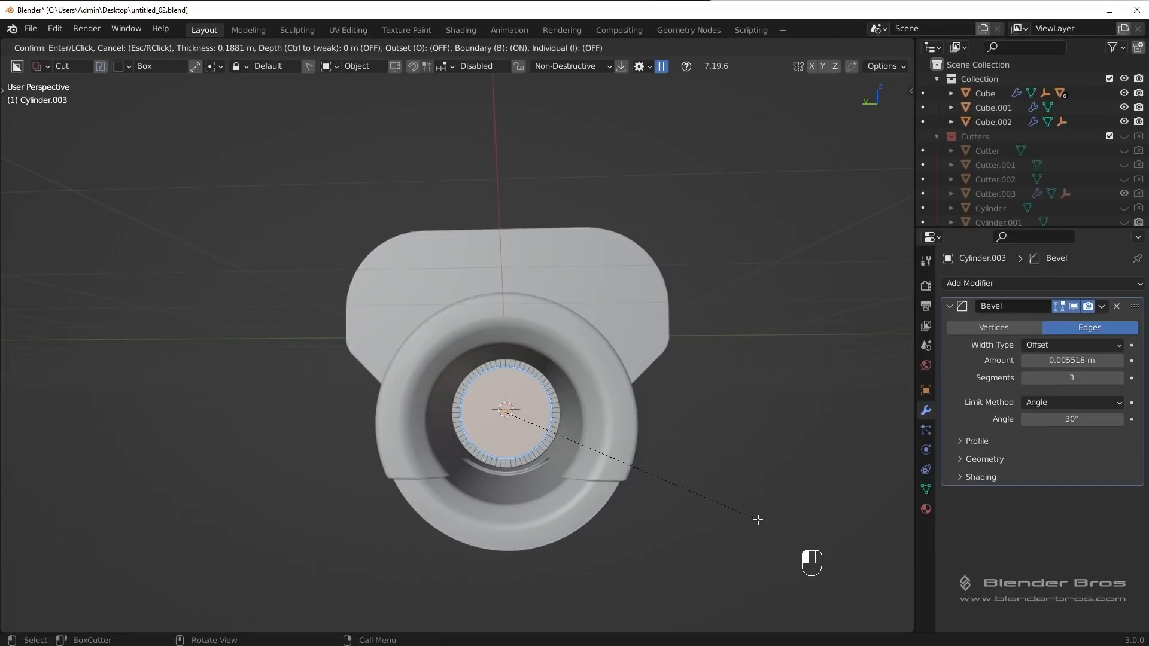
{"action": "left_click", "coordinate": [757, 519]}
{"action": "middle_click_drag", "start_coordinate": [751, 523], "coordinate": [698, 479]}
{"action": "key", "text": "e"}
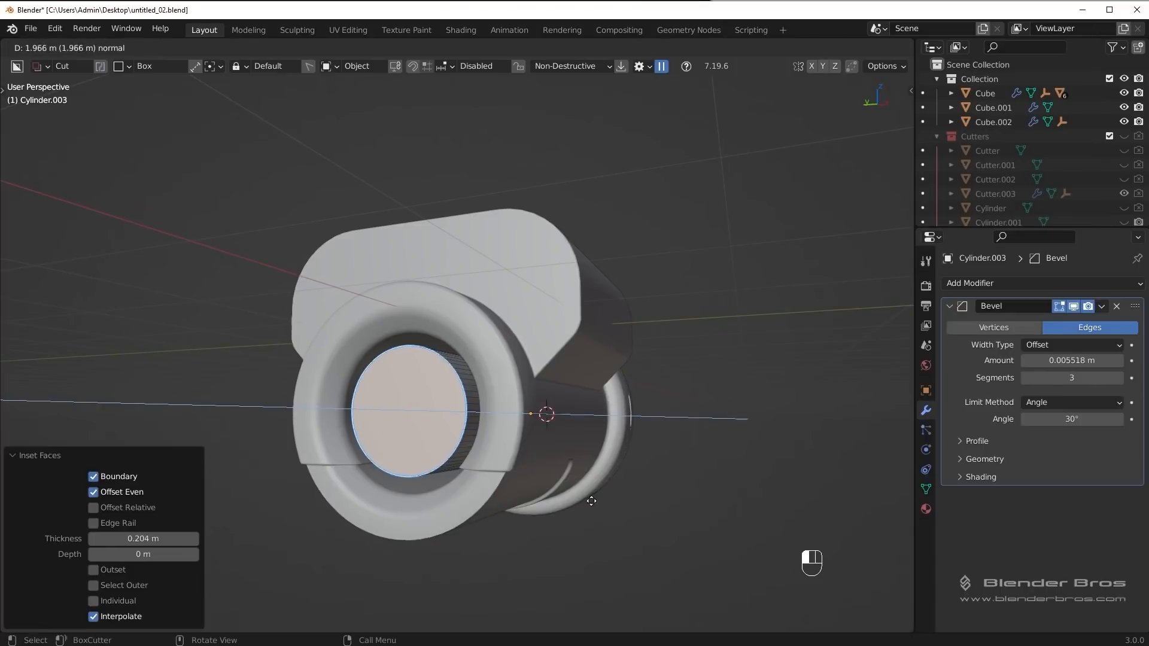
{"action": "left_click", "coordinate": [601, 501]}
Step: Try to round the extruded rear end's rim with a five-segment bevel about 0.093 m wide
{"action": "key", "text": "ctrl+b"}
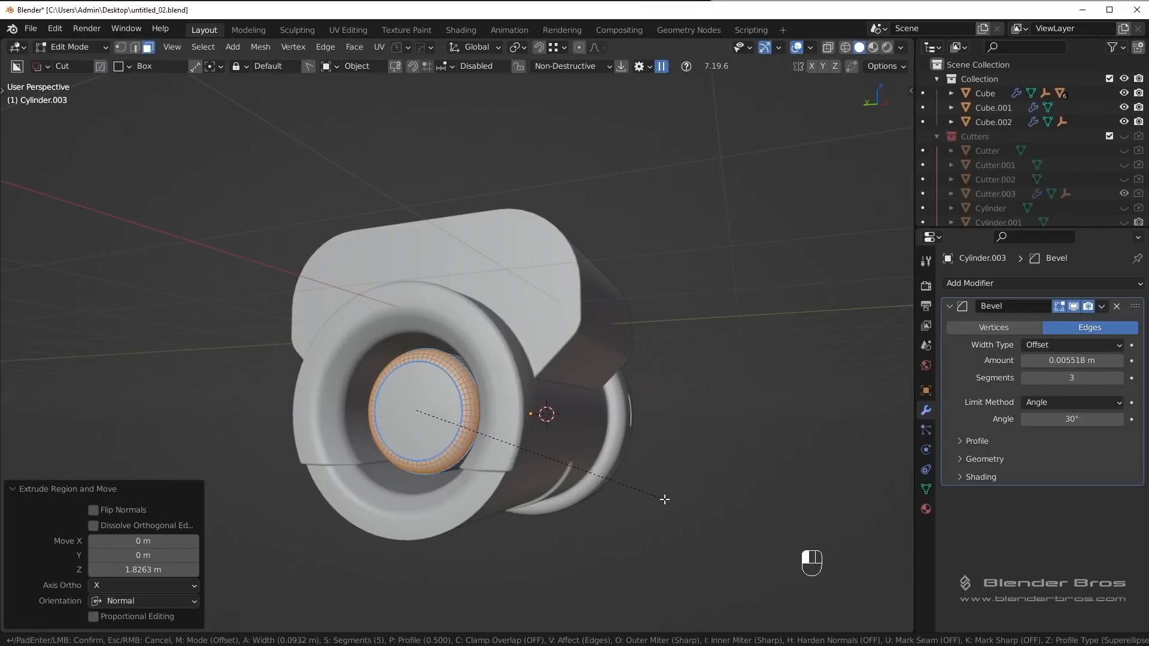
{"action": "left_click", "coordinate": [665, 499]}
{"action": "key", "text": "Tab"}
{"action": "scroll", "coordinate": [659, 473], "scroll_direction": "down", "scroll_amount": 4}
{"action": "middle_click_drag", "start_coordinate": [651, 447], "coordinate": [533, 450]}
{"action": "scroll", "coordinate": [534, 450], "scroll_direction": "up", "scroll_amount": 3}
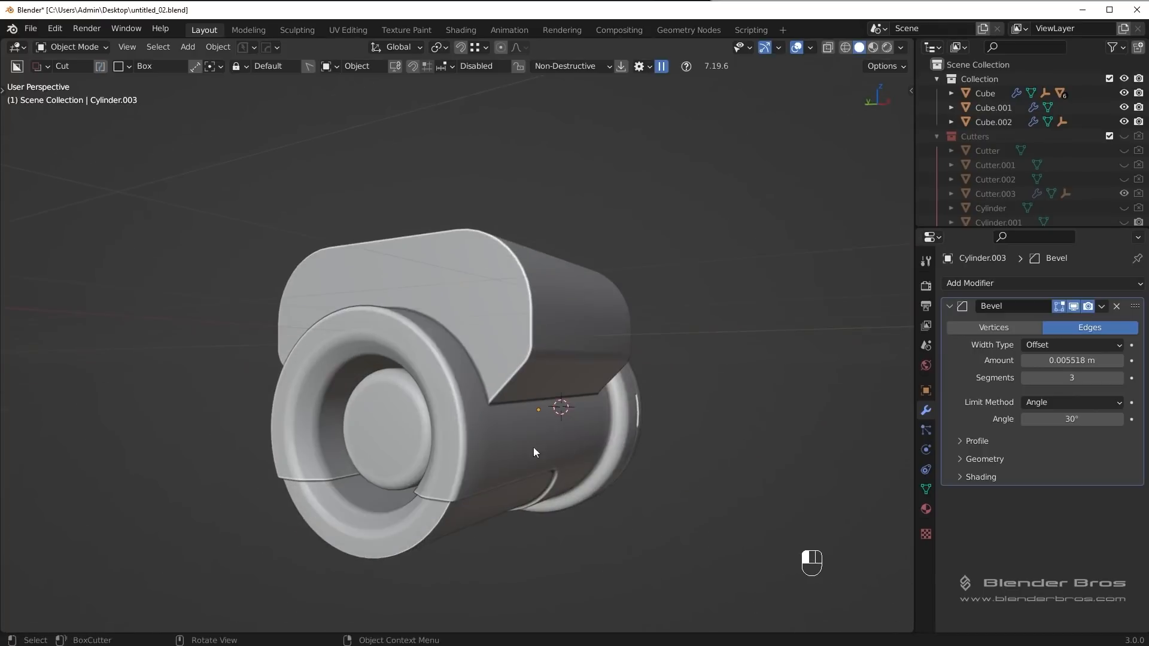
{"action": "key", "text": "Tab"}
{"action": "key", "text": "Tab"}
{"action": "middle_click_drag", "start_coordinate": [526, 523], "coordinate": [687, 436]}
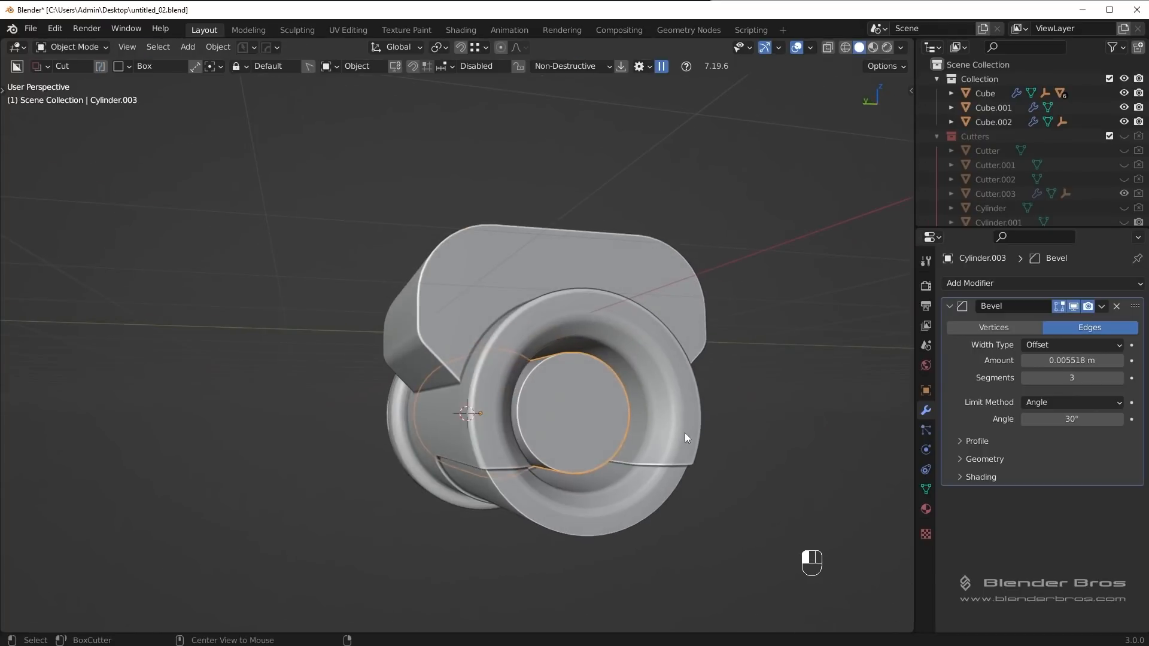
{"action": "key", "text": "Tab"}
{"action": "key", "text": "ctrl+b"}
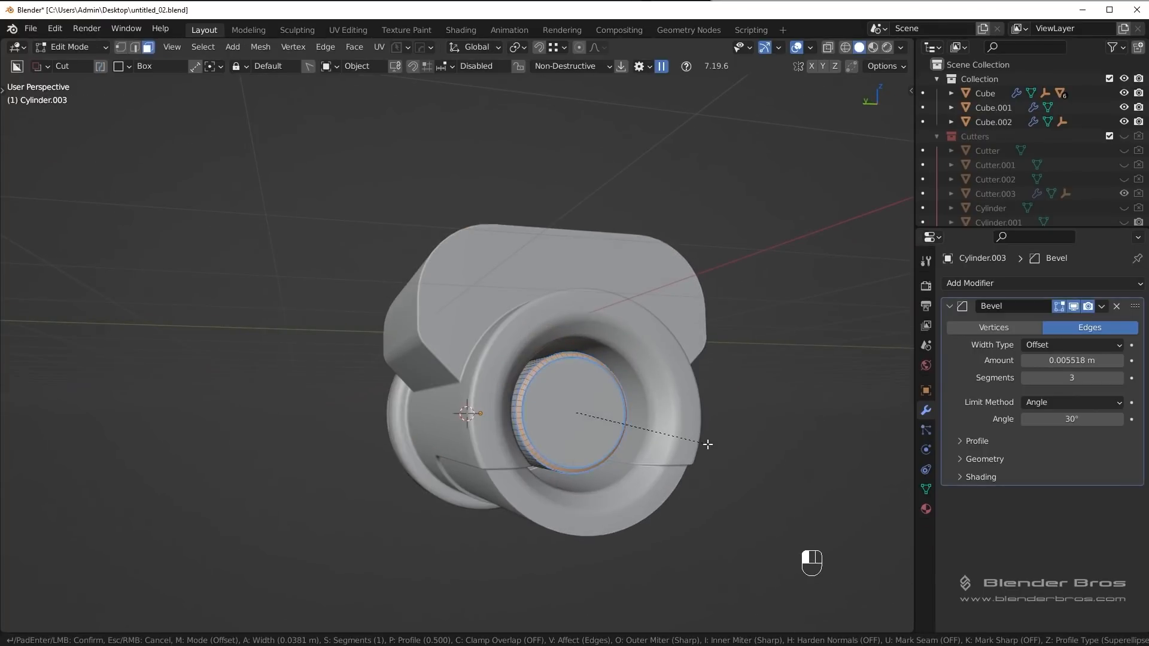
{"action": "key", "text": "Escape"}
{"action": "key", "text": "Tab"}
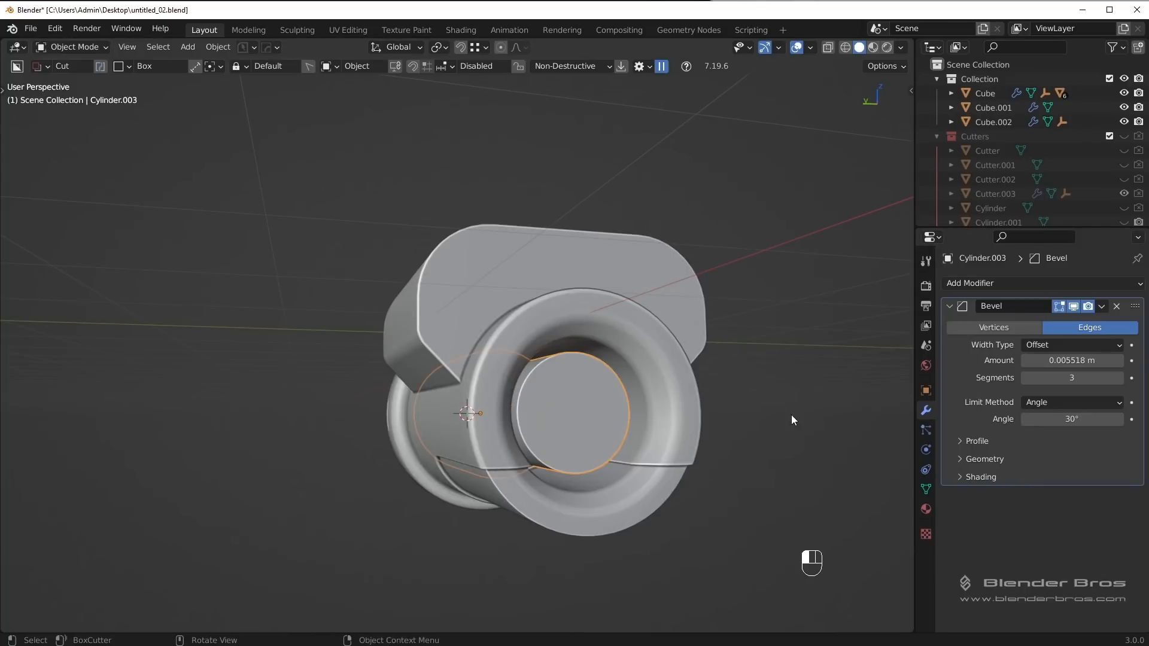
{"action": "key", "text": "n"}
{"action": "left_click", "coordinate": [906, 91]}
{"action": "key", "text": "n"}
Step: Bevel the extruded rear end's rim with one segment about 0.05 m wide and sharpen the inner cylinder again
{"action": "key", "text": "Tab"}
{"action": "middle_click_drag", "start_coordinate": [748, 446], "coordinate": [787, 440]}
{"action": "scroll", "coordinate": [787, 440], "scroll_direction": "up", "scroll_amount": 3}
{"action": "key", "text": "ctrl+b"}
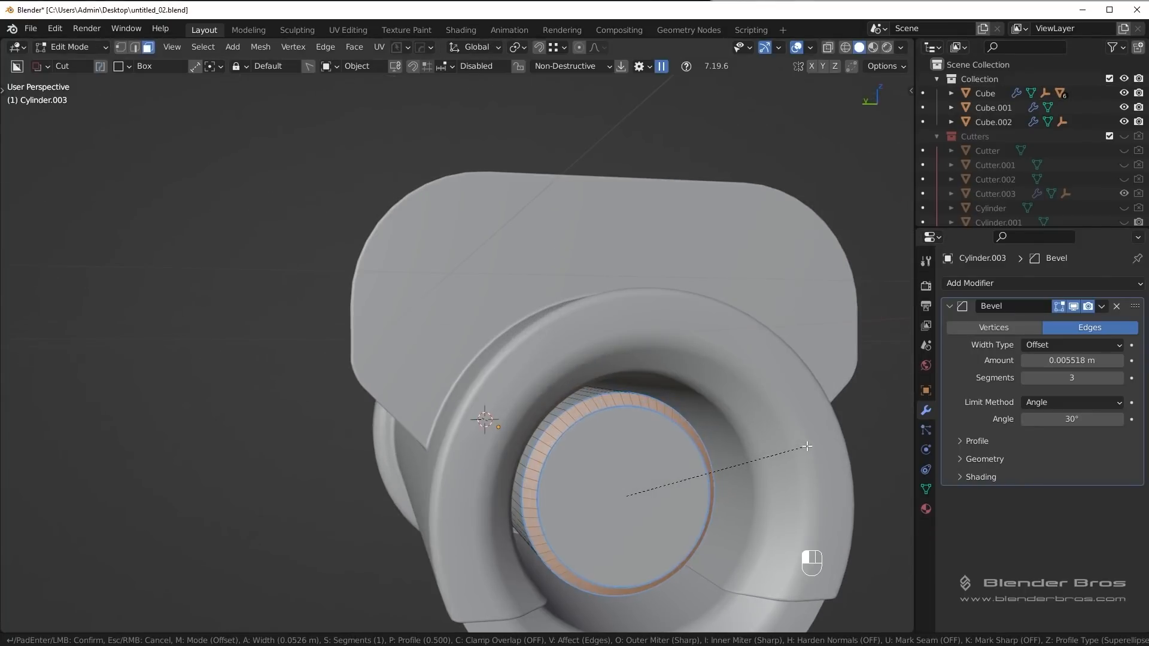
{"action": "left_click", "coordinate": [790, 440]}
{"action": "key", "text": "Tab"}
{"action": "left_click", "coordinate": [803, 386]}
{"action": "key", "text": "q"}
{"action": "scroll", "coordinate": [698, 392], "scroll_direction": "down", "scroll_amount": 5}
{"action": "left_click", "coordinate": [698, 393]}
{"action": "middle_click_drag", "start_coordinate": [698, 393], "coordinate": [672, 374]}
{"action": "scroll", "coordinate": [673, 375], "scroll_direction": "up", "scroll_amount": 4}
Step: Shrink/Fatten the selected rear rim faces of the inner cylinder by about 0.067 m
{"action": "key", "text": "Tab"}
{"action": "middle_click_drag", "start_coordinate": [540, 424], "coordinate": [548, 413]}
{"action": "key", "text": "alt+s"}
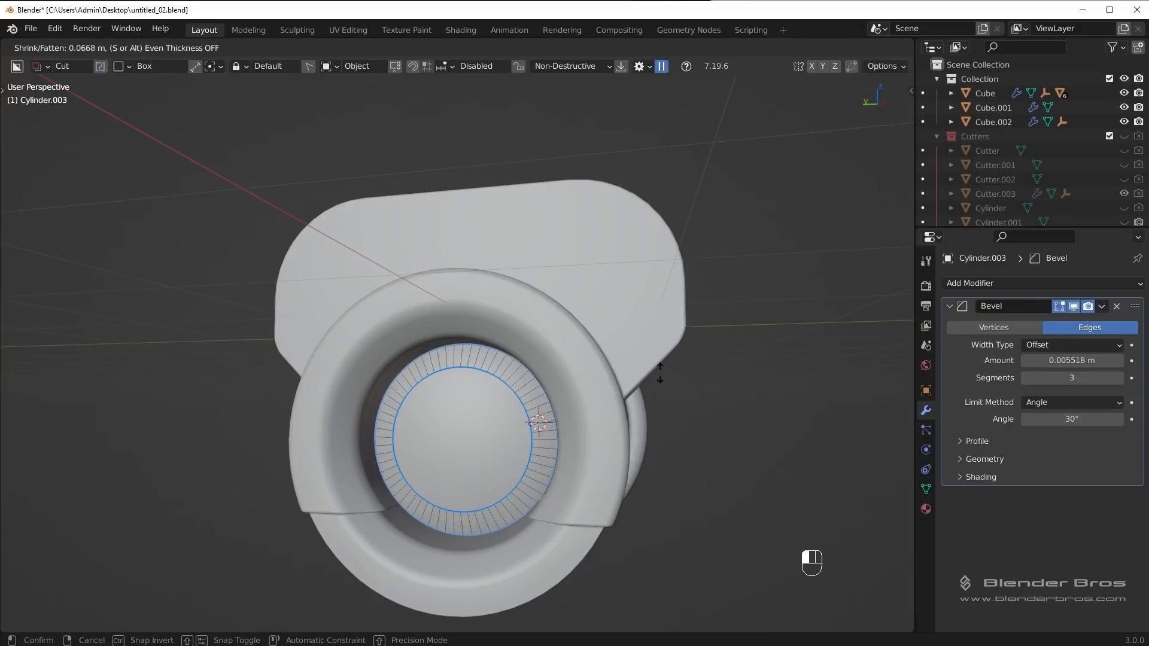
{"action": "left_click", "coordinate": [657, 376]}
Step: Select the inner cylinder's rear cap face and move it about 0.14 m outward along the X axis
{"action": "key", "text": "3"}
{"action": "middle_click_drag", "start_coordinate": [649, 454], "coordinate": [619, 460]}
{"action": "key", "text": "g"}
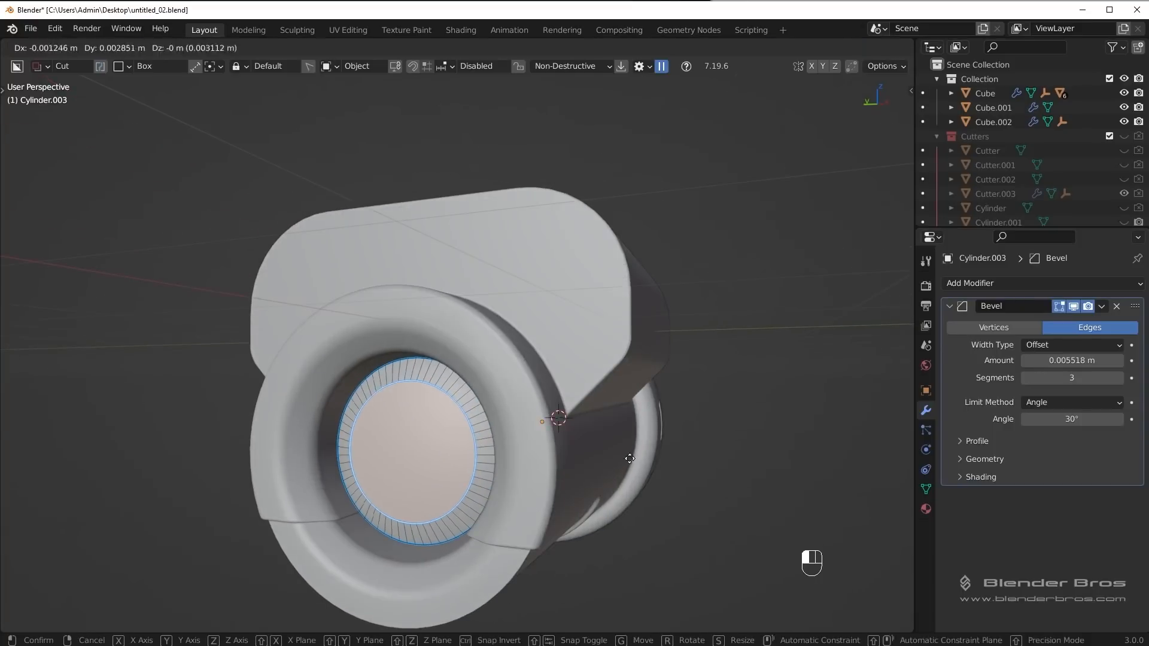
{"action": "key", "text": "y"}
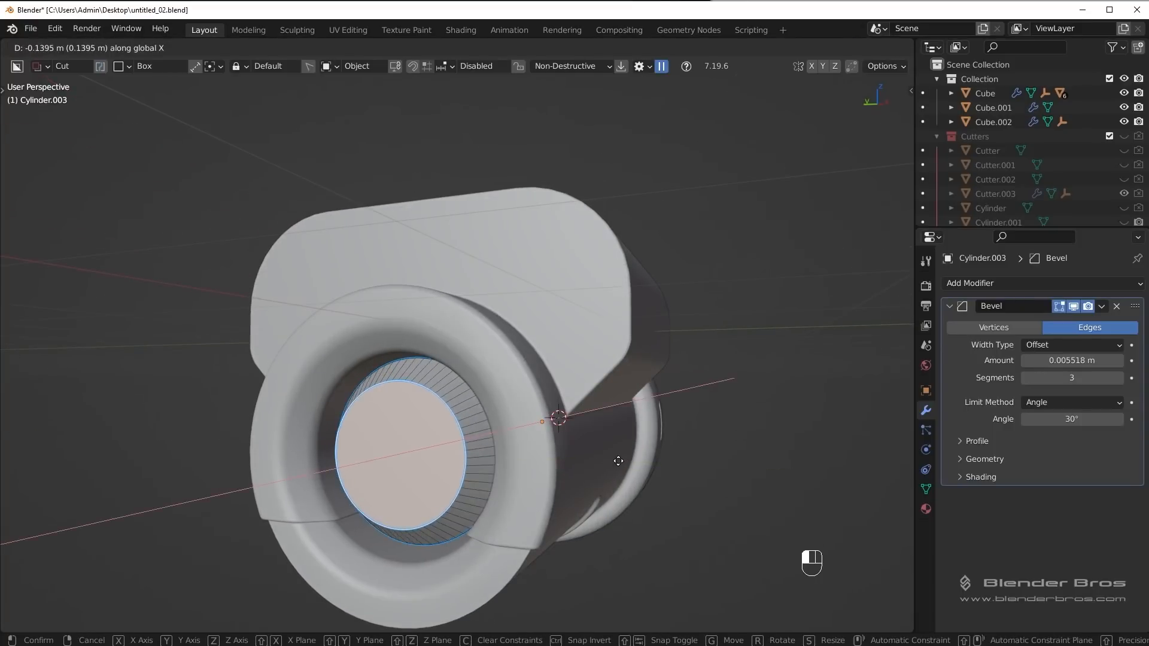
{"action": "left_click", "coordinate": [616, 461]}
{"action": "key", "text": "Tab"}
Step: Save the file untitled_02.blend
{"action": "middle_click_drag", "start_coordinate": [618, 414], "coordinate": [706, 432]}
{"action": "scroll", "coordinate": [707, 432], "scroll_direction": "down", "scroll_amount": 6}
{"action": "key", "text": "ctrl+s"}
{"action": "middle_click_drag", "start_coordinate": [545, 389], "coordinate": [670, 404]}
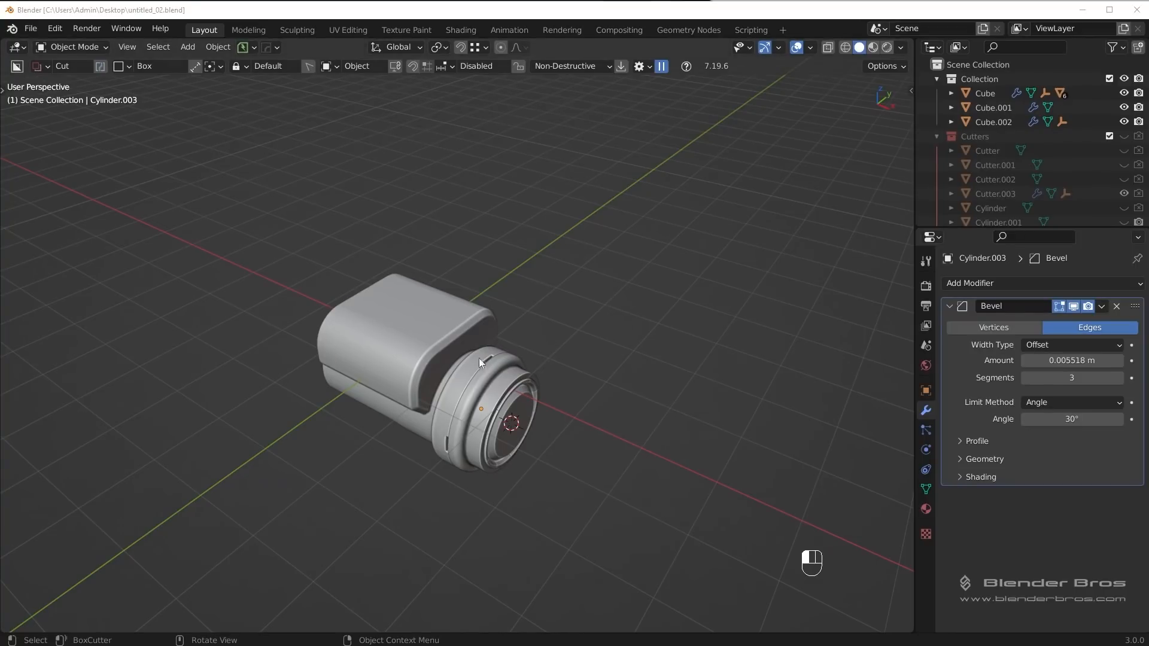
{"action": "middle_click_drag", "start_coordinate": [479, 358], "coordinate": [587, 476]}
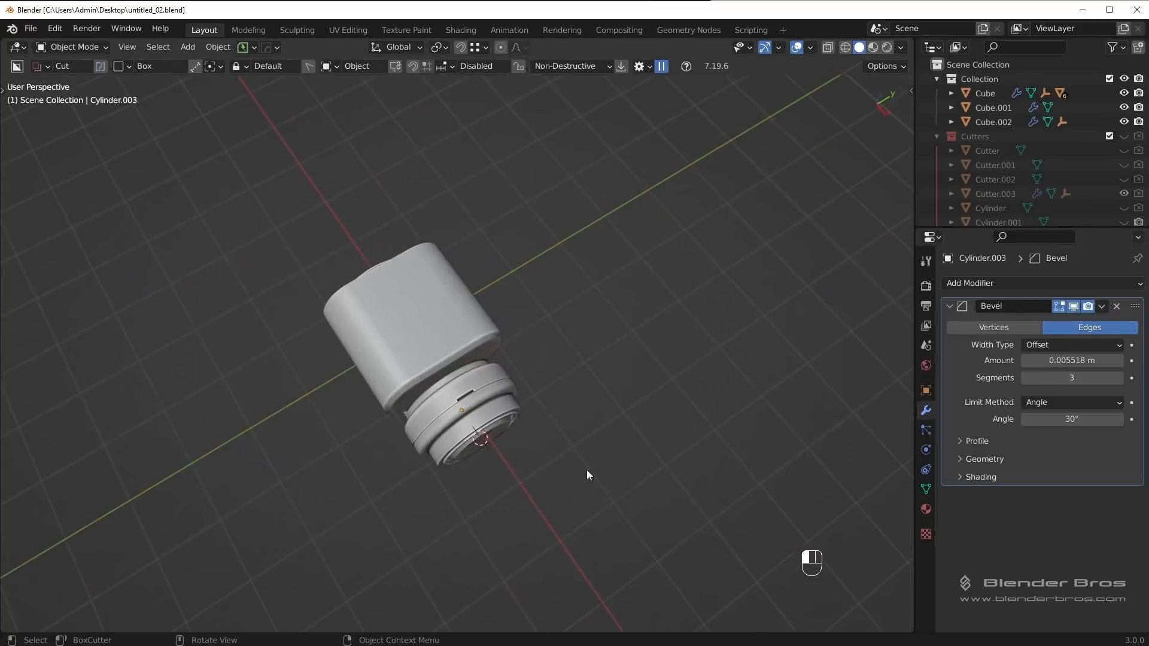
{"action": "middle_click_drag", "start_coordinate": [672, 482], "coordinate": [485, 455]}
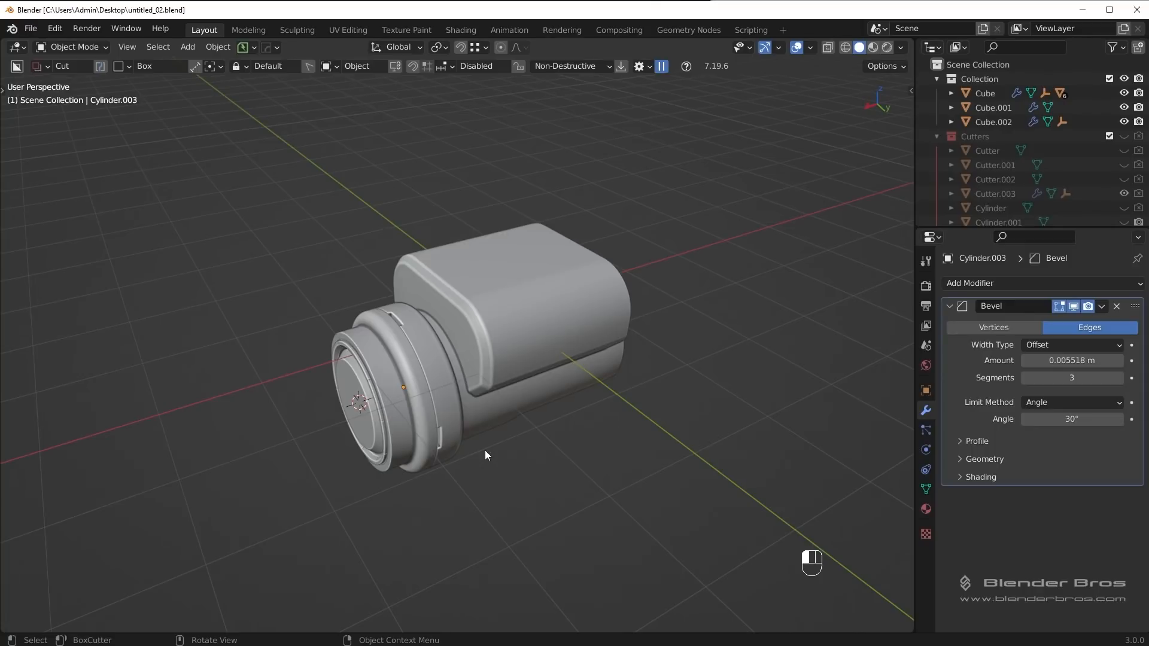
Step: Select the main body and use HOps Smart Apply to apply its Boolean modifiers while keeping the Bevel
{"action": "left_click", "coordinate": [526, 357]}
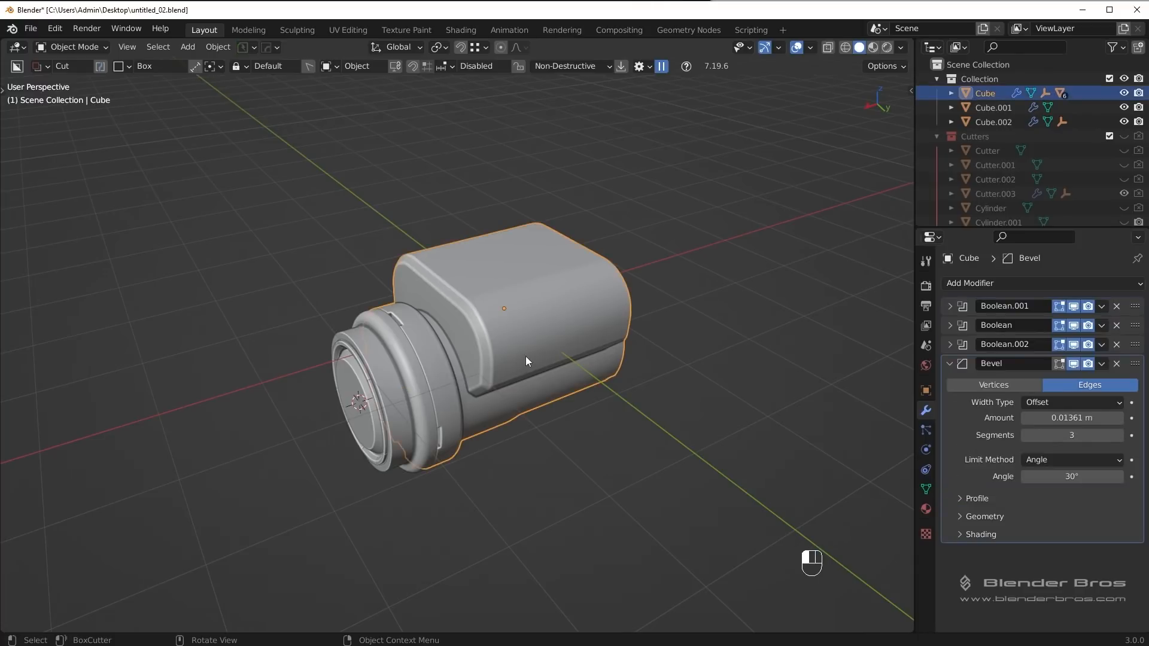
{"action": "key", "text": "q"}
{"action": "mouse_move", "coordinate": [652, 393]}
{"action": "left_click", "coordinate": [742, 525]}
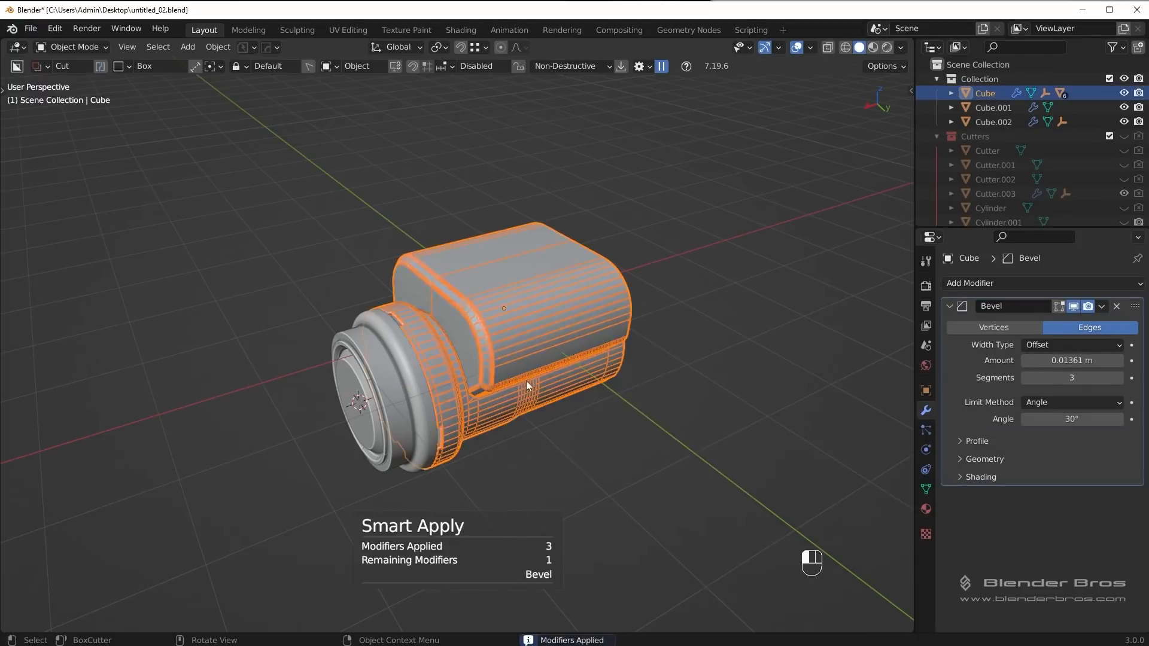
{"action": "scroll", "coordinate": [539, 383], "scroll_direction": "up", "scroll_amount": 2}
Step: Add a Simple Deform modifier to the main body and twist it 137° around the X axis
{"action": "left_click", "coordinate": [999, 283]}
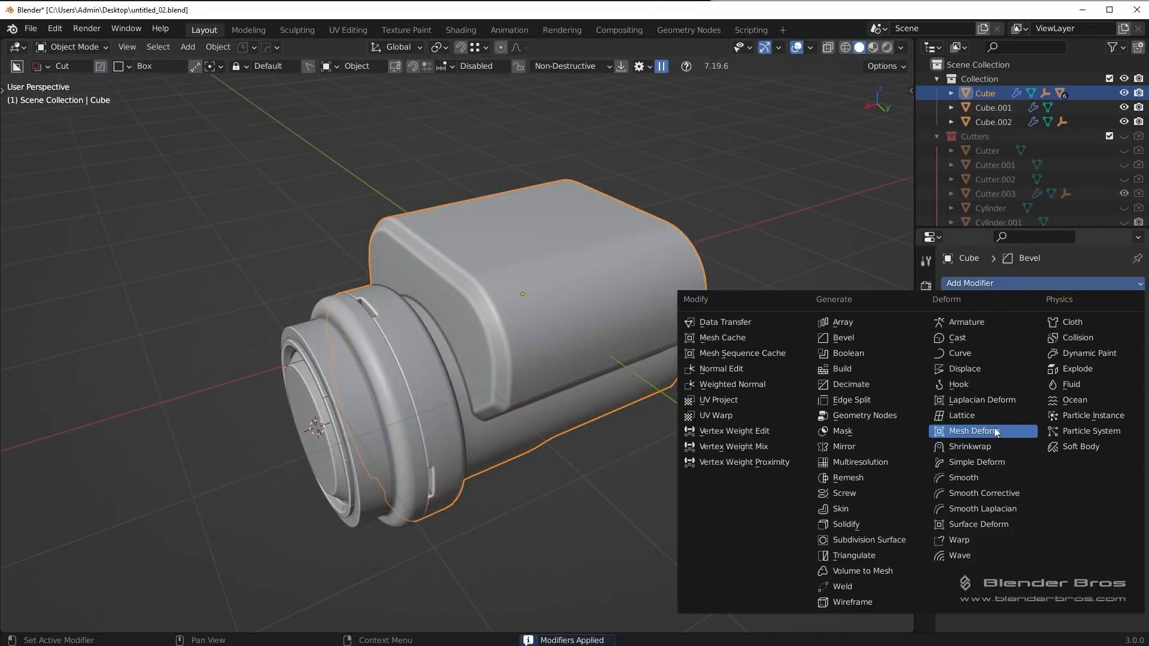
{"action": "left_click", "coordinate": [934, 290]}
{"action": "left_click", "coordinate": [979, 288]}
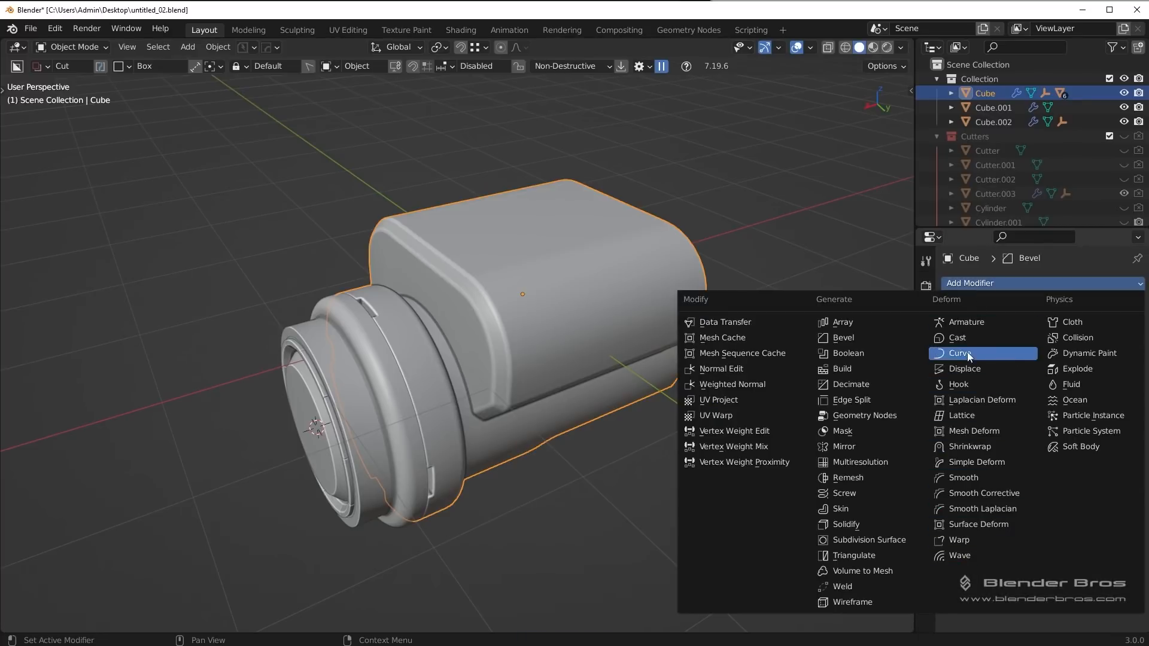
{"action": "left_click", "coordinate": [1047, 282]}
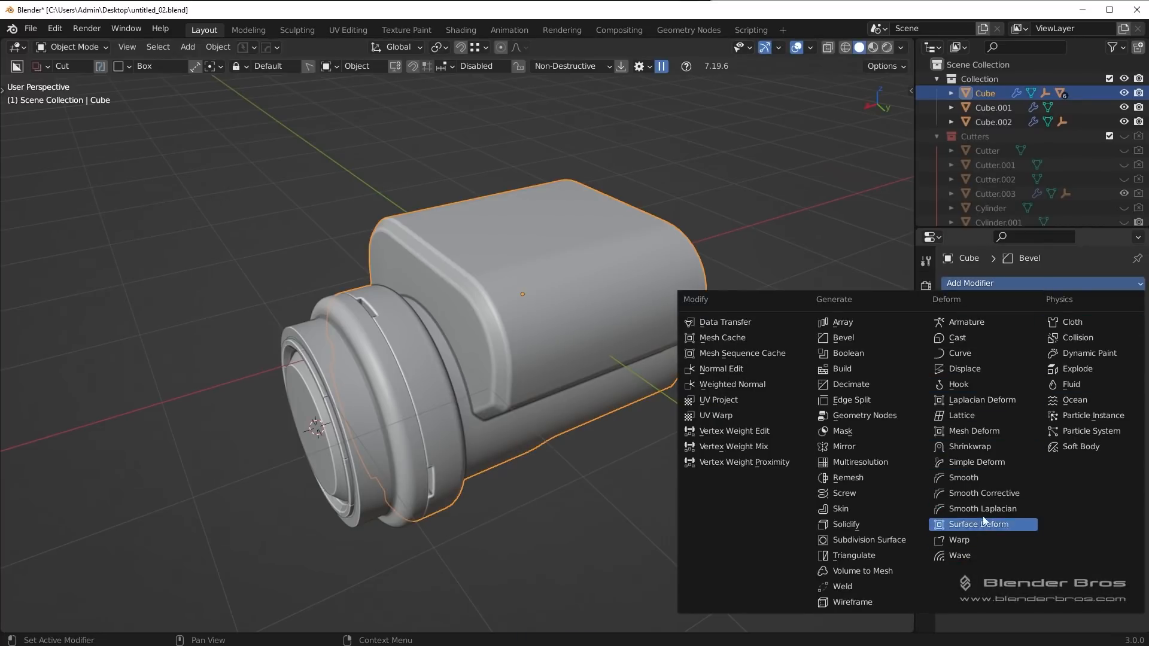
{"action": "left_click", "coordinate": [986, 463]}
{"action": "left_click_drag", "start_coordinate": [1065, 534], "coordinate": [1110, 534]}
{"action": "middle_click_drag", "start_coordinate": [586, 383], "coordinate": [541, 393]}
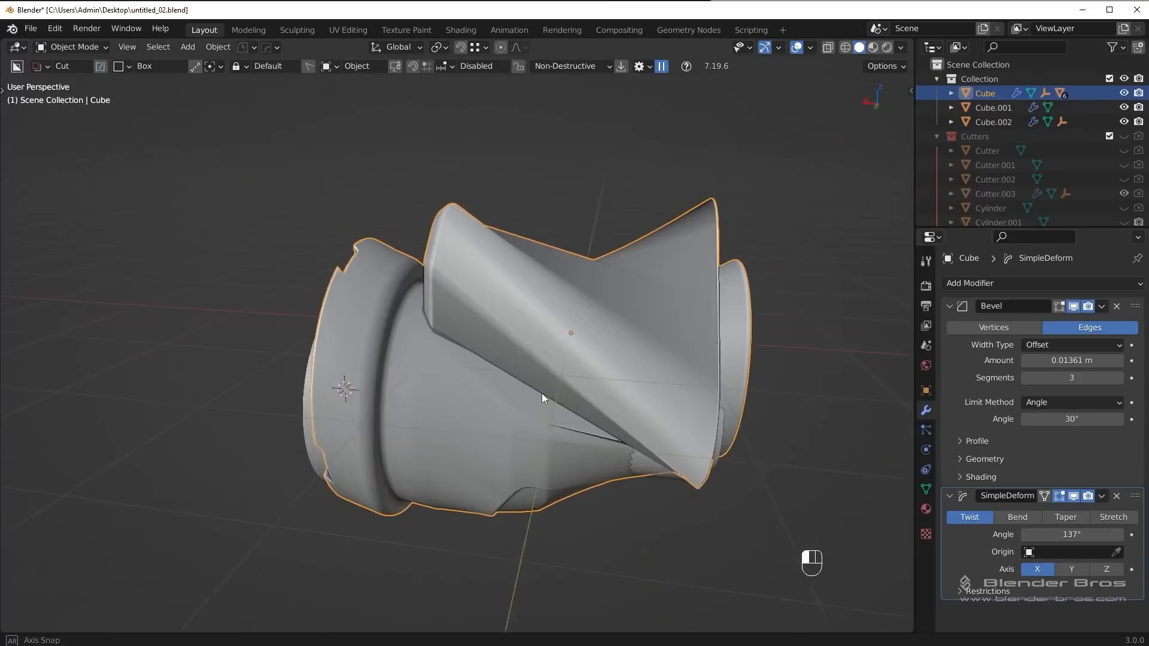
Step: Examine the twisted body in different viewport shading modes and remove the Simple Deform modifier
{"action": "key", "text": "z"}
{"action": "left_click", "coordinate": [451, 332]}
{"action": "mouse_move", "coordinate": [472, 343]}
{"action": "middle_mouse_down"}
{"action": "mouse_move", "coordinate": [578, 378]}
{"action": "mouse_move", "coordinate": [476, 328]}
{"action": "middle_mouse_up"}
{"action": "middle_click_drag", "start_coordinate": [569, 376], "coordinate": [436, 349]}
{"action": "key", "text": "z"}
{"action": "left_click", "coordinate": [483, 340]}
{"action": "middle_click_drag", "start_coordinate": [509, 404], "coordinate": [574, 419]}
{"action": "left_click", "coordinate": [1117, 496]}
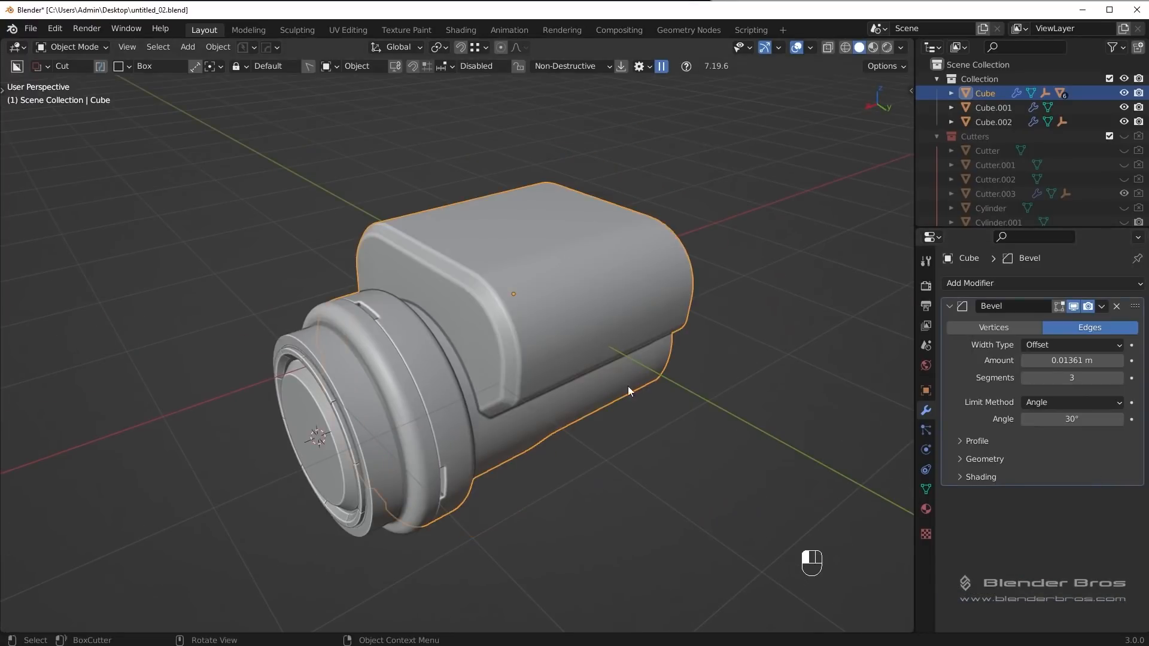
{"action": "mouse_move", "coordinate": [627, 386]}
{"action": "middle_mouse_down"}
{"action": "mouse_move", "coordinate": [609, 357]}
{"action": "mouse_move", "coordinate": [611, 374]}
{"action": "mouse_move", "coordinate": [404, 420]}
{"action": "mouse_move", "coordinate": [508, 428]}
{"action": "mouse_move", "coordinate": [636, 387]}
{"action": "middle_mouse_up"}
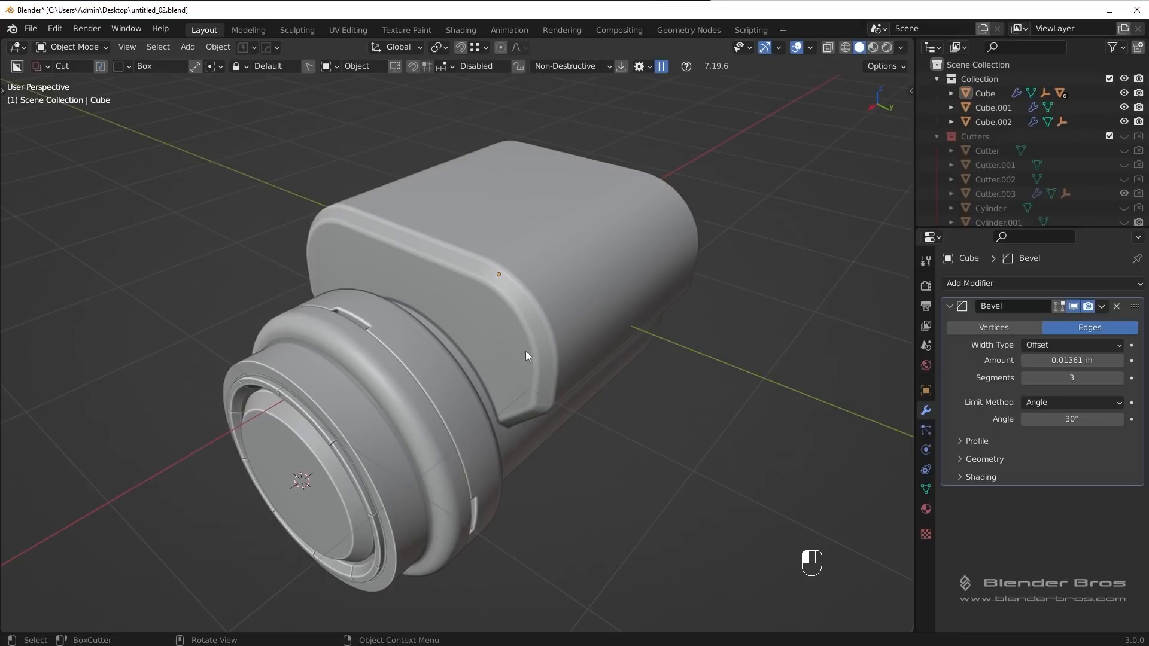
{"action": "scroll", "coordinate": [545, 377], "scroll_direction": "down", "scroll_amount": 3}
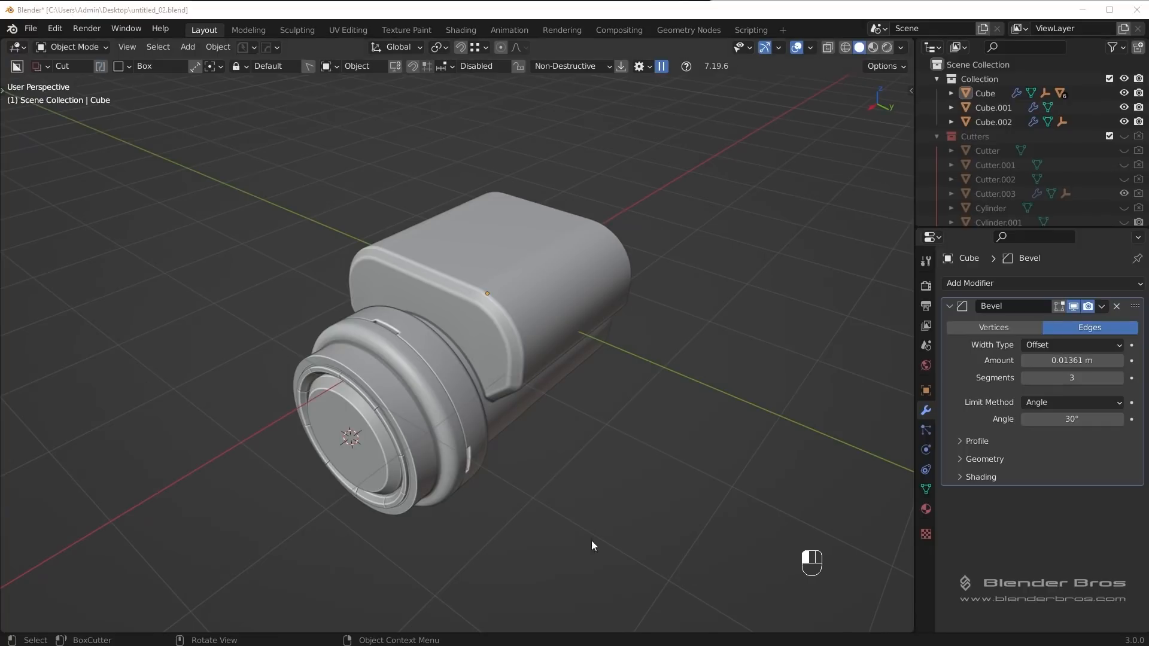
{"action": "middle_click_drag", "start_coordinate": [592, 541], "coordinate": [557, 491]}
{"action": "middle_click_drag", "start_coordinate": [785, 366], "coordinate": [811, 384]}
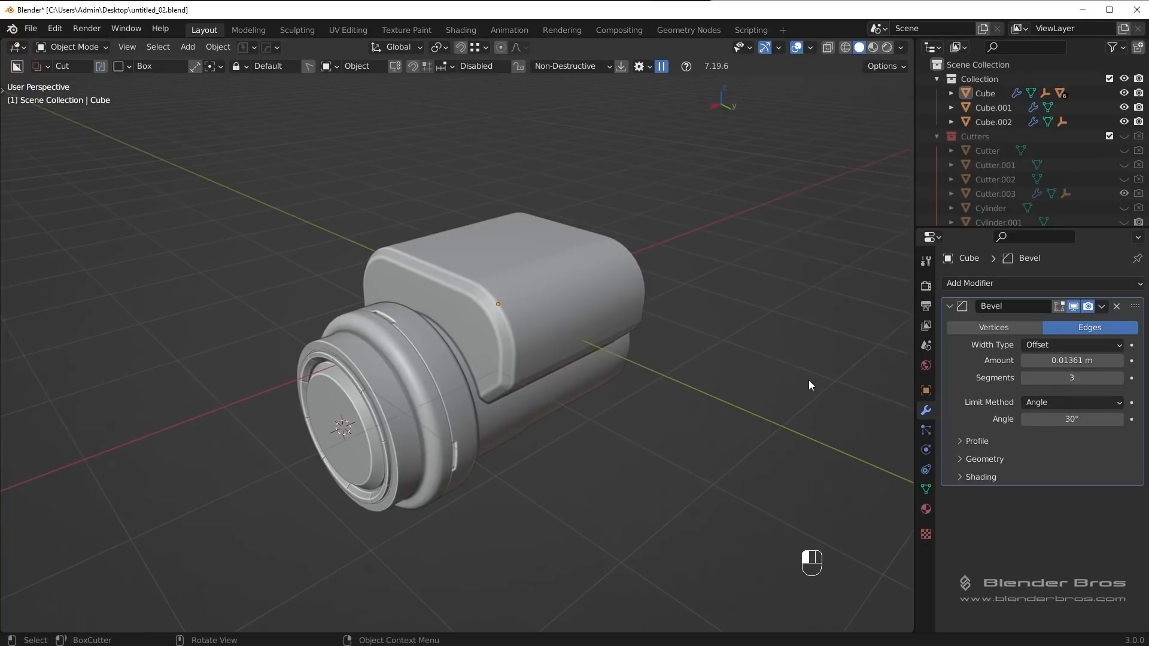
Step: Open the main body's mesh in Edit Mode around the lower corner of the box section and save the file
{"action": "left_click", "coordinate": [534, 295]}
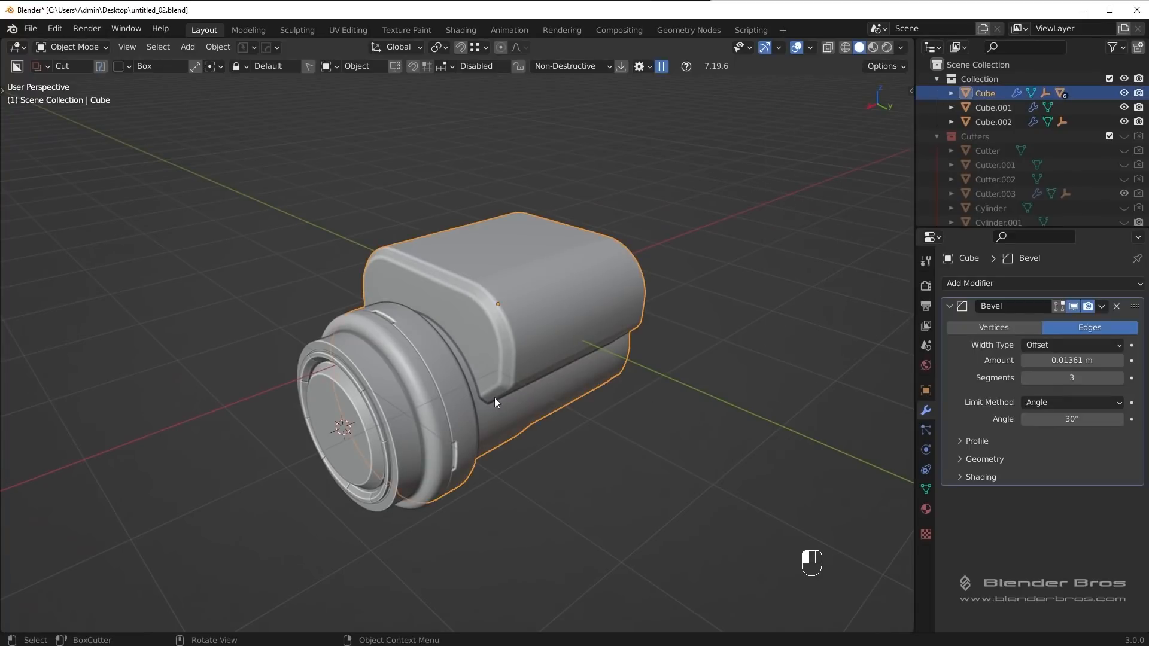
{"action": "middle_click_drag", "start_coordinate": [463, 423], "coordinate": [426, 437]}
{"action": "key", "text": "Tab"}
{"action": "left_click", "coordinate": [727, 447]}
{"action": "middle_click_drag", "start_coordinate": [652, 437], "coordinate": [600, 462]}
{"action": "middle_click_drag", "start_coordinate": [682, 464], "coordinate": [531, 450]}
{"action": "left_click", "coordinate": [621, 471]}
{"action": "scroll", "coordinate": [549, 454], "scroll_direction": "up", "scroll_amount": 3}
{"action": "scroll", "coordinate": [530, 450], "scroll_direction": "up", "scroll_amount": 6}
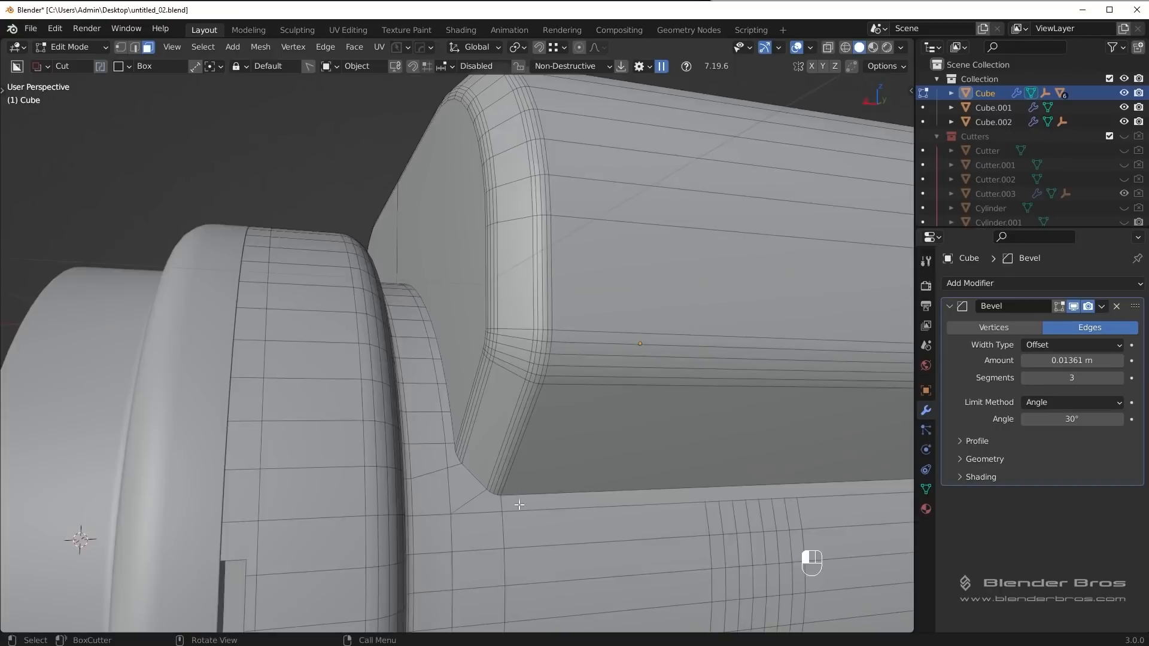
{"action": "key", "text": "ctrl+s"}
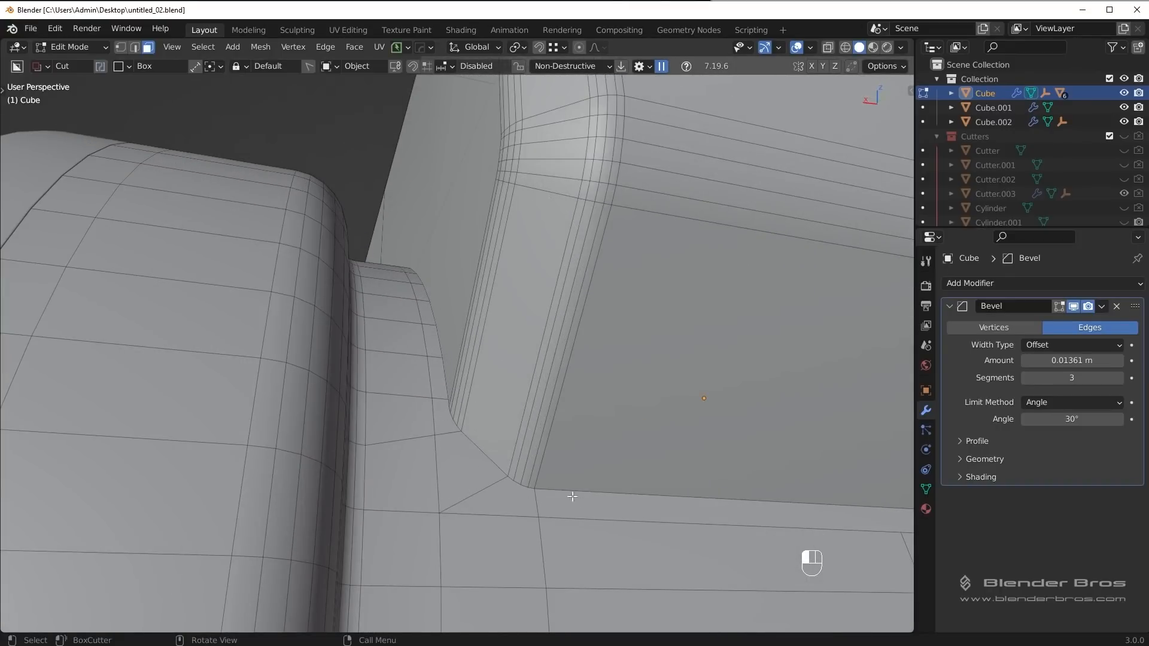
Step: Select the vertex path along the inner side of the groove's rounded corner on the cylinder and smooth it with LoopTools Relax
{"action": "middle_click_drag", "start_coordinate": [572, 497], "coordinate": [453, 268]}
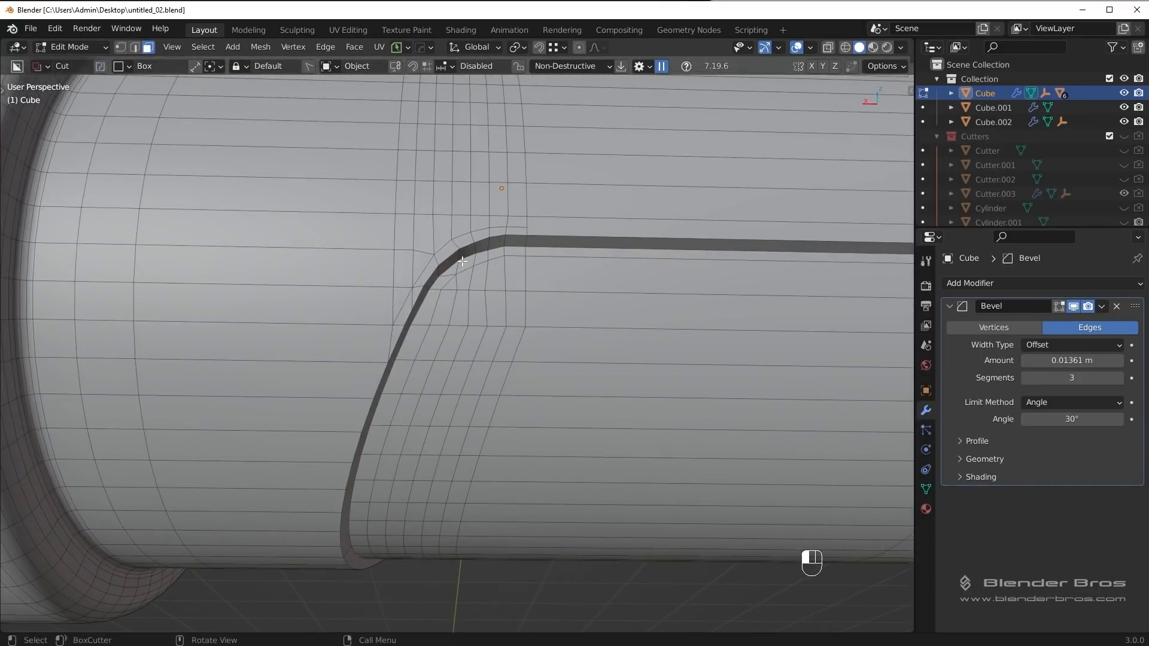
{"action": "key", "text": "Tab"}
{"action": "left_click", "coordinate": [408, 343]}
{"action": "left_click", "coordinate": [430, 325]}
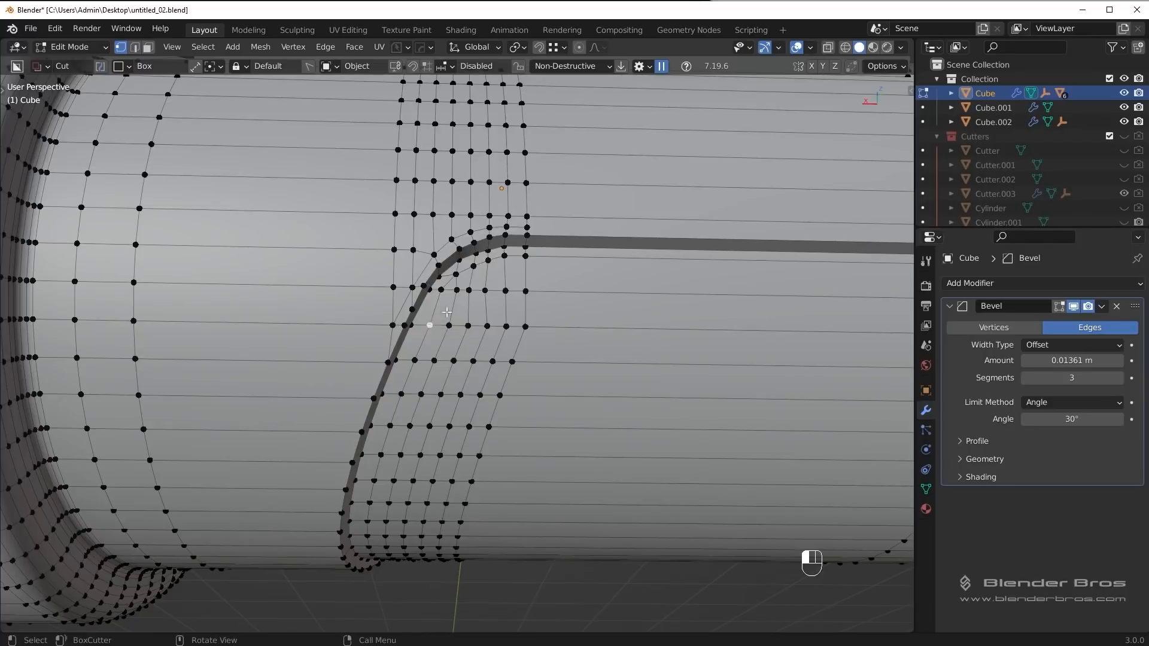
{"action": "left_click", "coordinate": [525, 256], "text": "ctrl"}
{"action": "right_click", "coordinate": [676, 240]}
{"action": "mouse_move", "coordinate": [704, 262]}
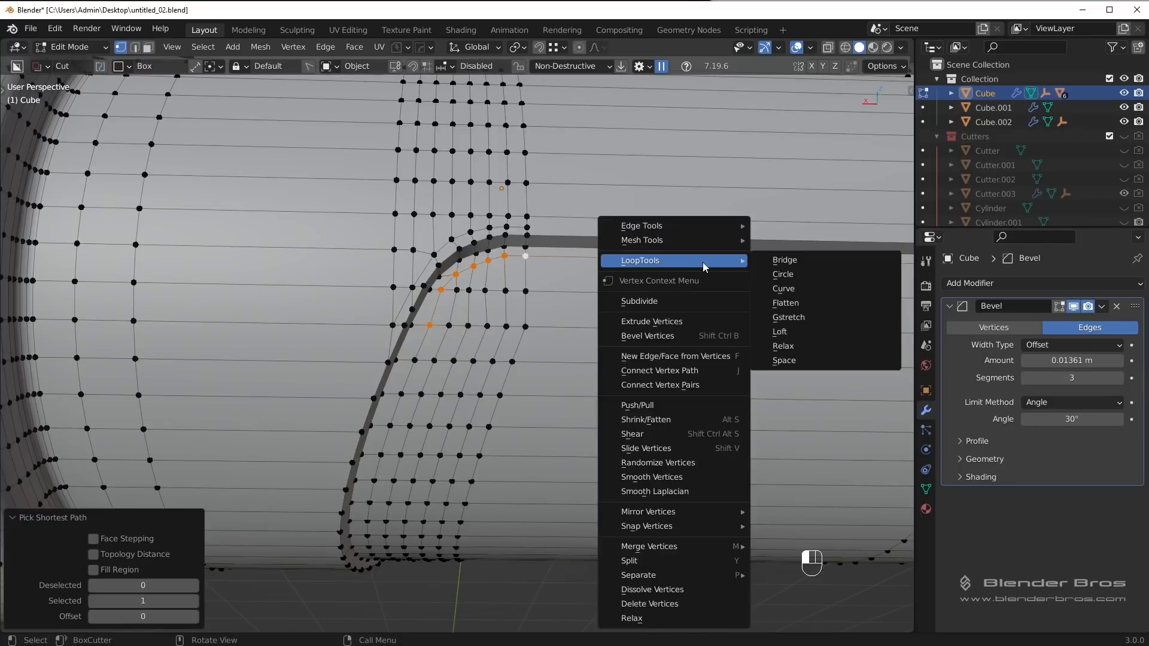
{"action": "left_click", "coordinate": [792, 346]}
{"action": "key", "text": "Tab"}
{"action": "left_click", "coordinate": [676, 223]}
Step: Select the vertex path along the outer side of the groove's rounded corner and smooth it with LoopTools Relax
{"action": "middle_click_drag", "start_coordinate": [653, 316], "coordinate": [641, 329]}
{"action": "scroll", "coordinate": [641, 329], "scroll_direction": "down", "scroll_amount": 1}
{"action": "key", "text": "Tab"}
{"action": "left_click", "coordinate": [330, 361]}
{"action": "left_click", "coordinate": [400, 353]}
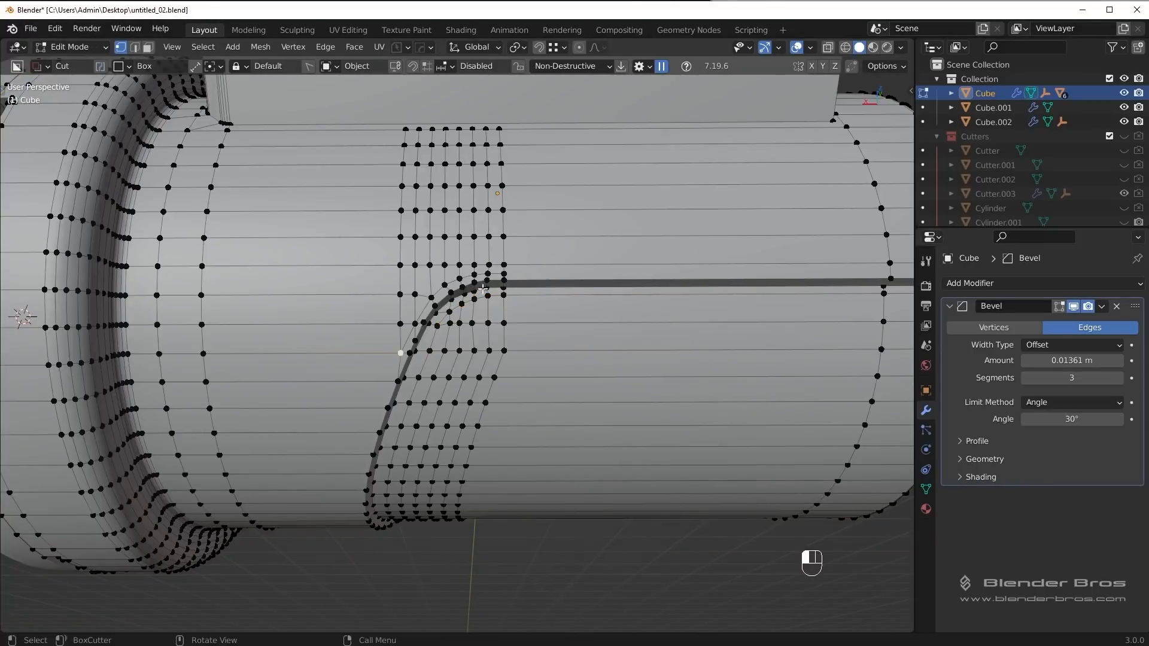
{"action": "left_click", "coordinate": [504, 274], "text": "ctrl"}
{"action": "right_click", "coordinate": [734, 239]}
{"action": "mouse_move", "coordinate": [734, 239]}
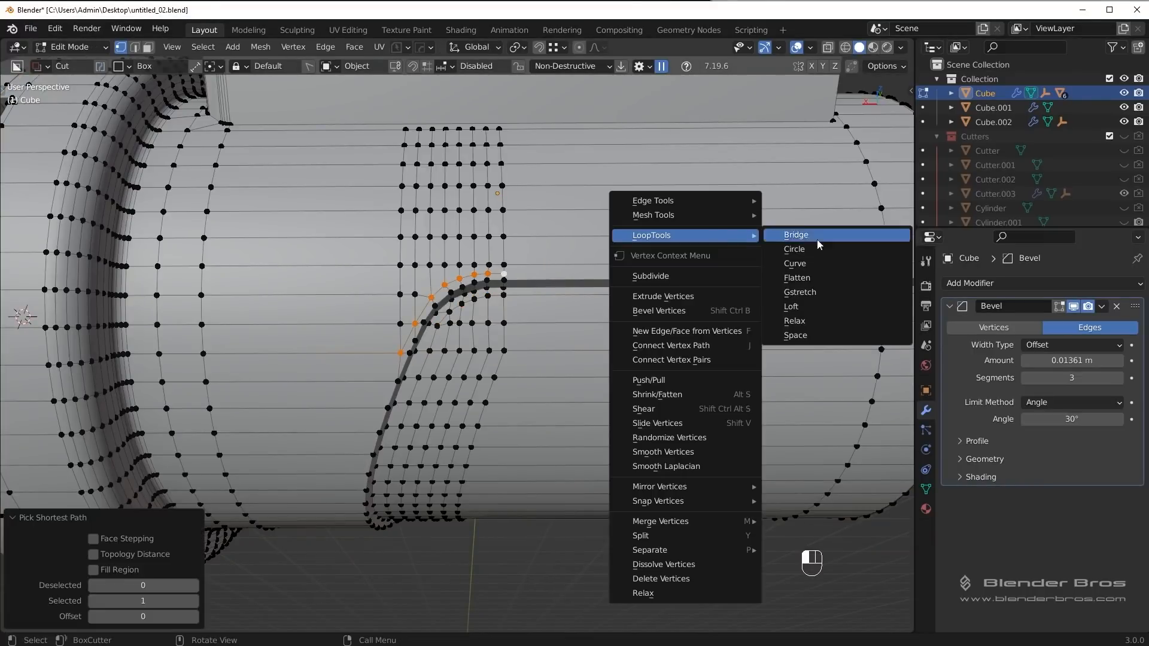
{"action": "left_click", "coordinate": [804, 320]}
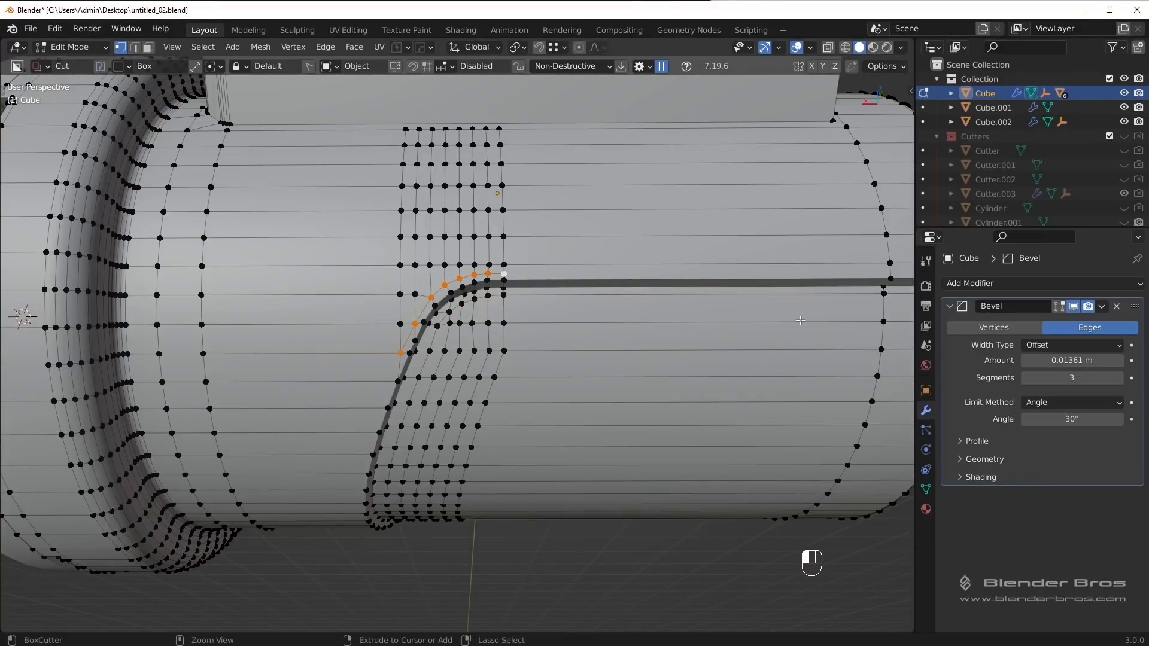
{"action": "key", "text": "Tab"}
Step: Symmetrize the main body along the Y axis with the HOps Mirror gizmo in Symmetry mode, carrying the relaxed side over
{"action": "middle_click_drag", "start_coordinate": [731, 294], "coordinate": [544, 361]}
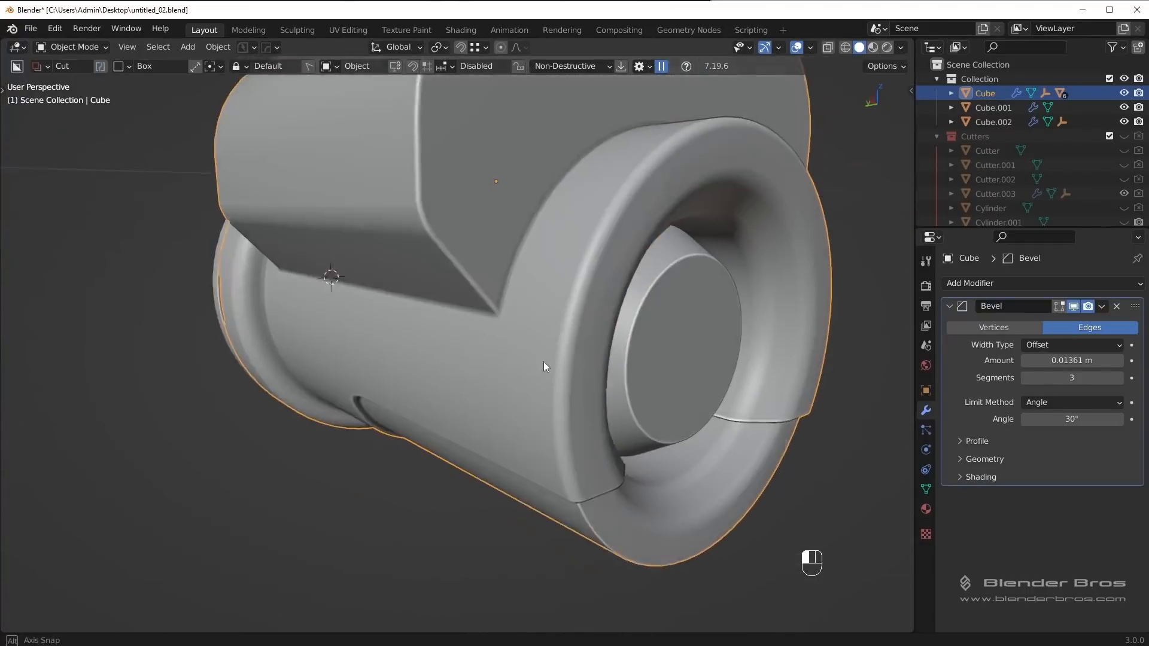
{"action": "key", "text": "alt+x"}
{"action": "middle_click_drag", "start_coordinate": [428, 188], "coordinate": [418, 207]}
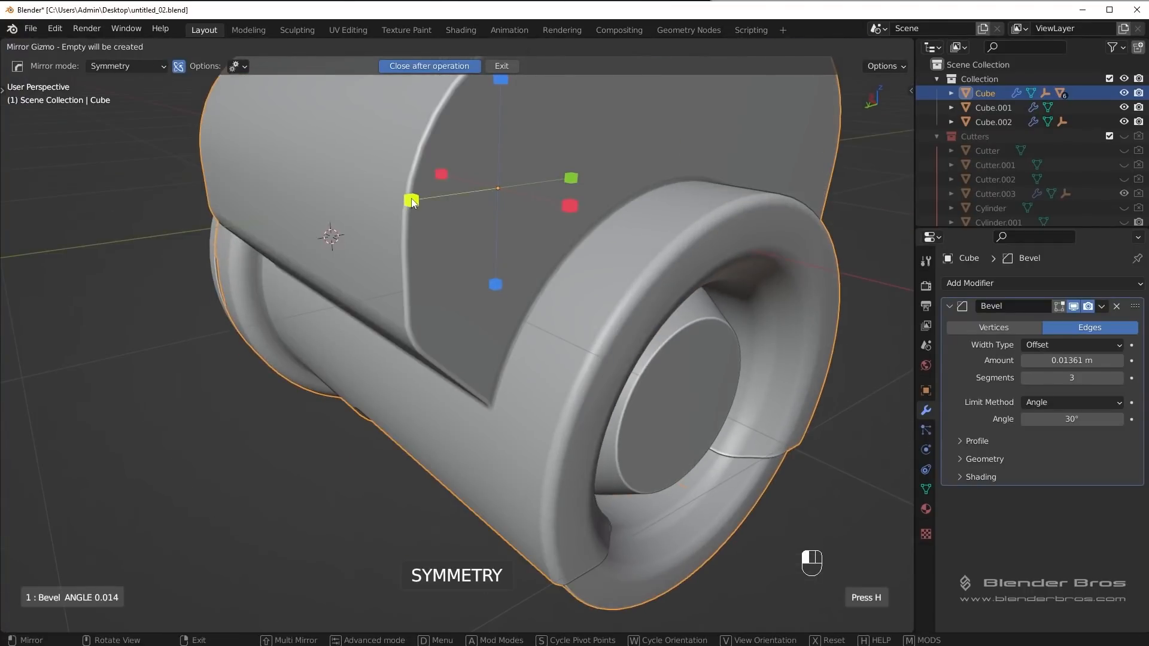
{"action": "left_click", "coordinate": [411, 202]}
Step: Examine the symmetrized mesh around the groove in Edit Mode and the whole model from several sides in Object Mode
{"action": "key", "text": "Tab"}
{"action": "middle_click_drag", "start_coordinate": [569, 333], "coordinate": [569, 285]}
{"action": "scroll", "coordinate": [543, 235], "scroll_direction": "up", "scroll_amount": 3}
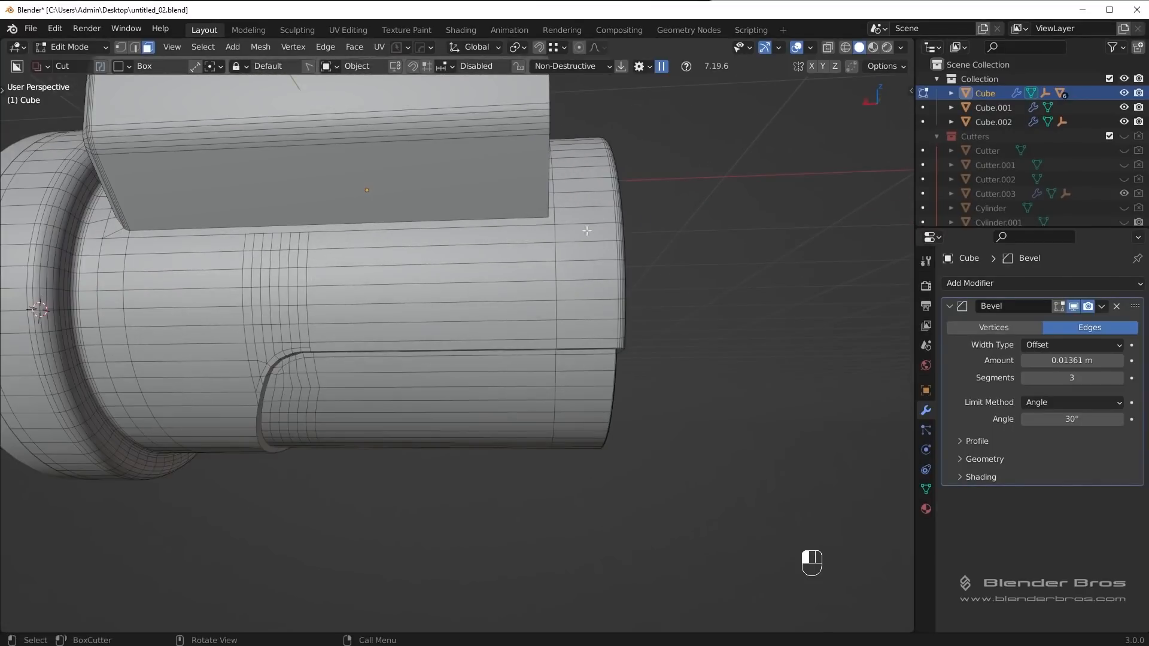
{"action": "middle_click_drag", "start_coordinate": [587, 230], "coordinate": [568, 251]}
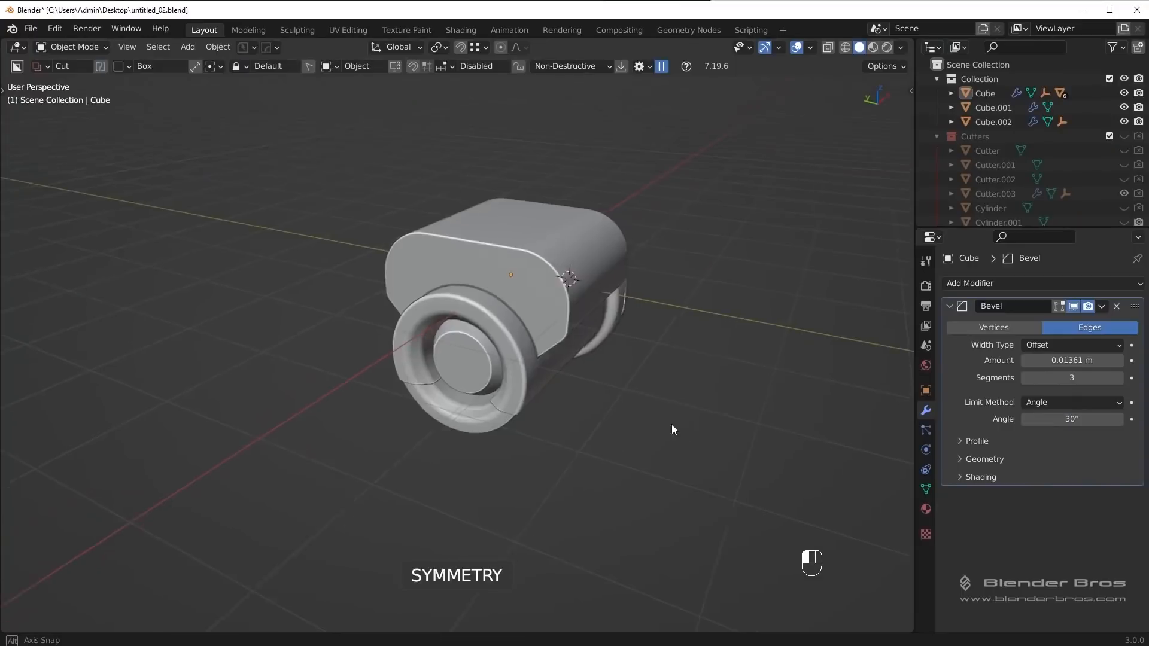
{"action": "middle_click_drag", "start_coordinate": [671, 425], "coordinate": [491, 402]}
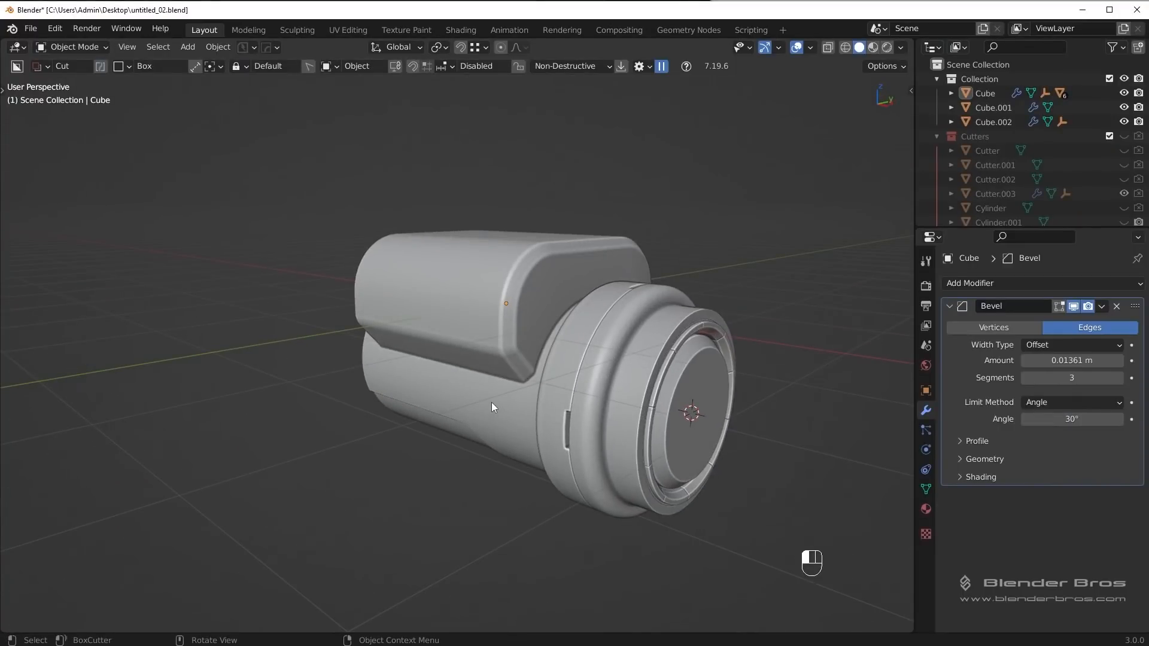
{"action": "middle_click_drag", "start_coordinate": [591, 428], "coordinate": [524, 424]}
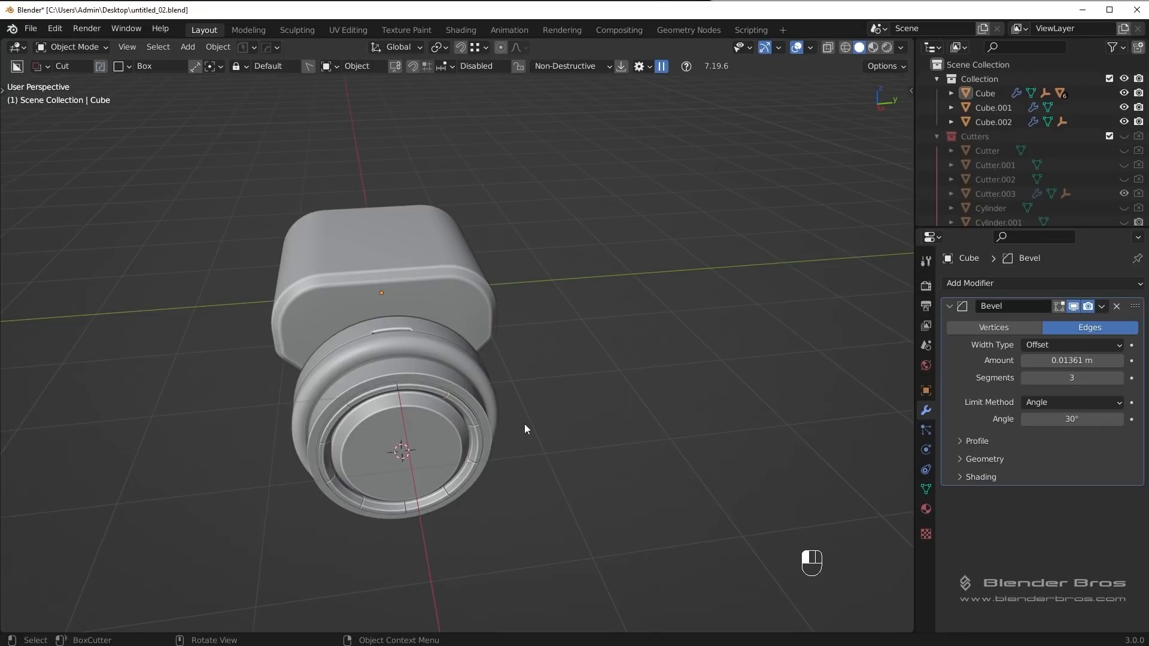
{"action": "middle_click_drag", "start_coordinate": [526, 429], "coordinate": [258, 453]}
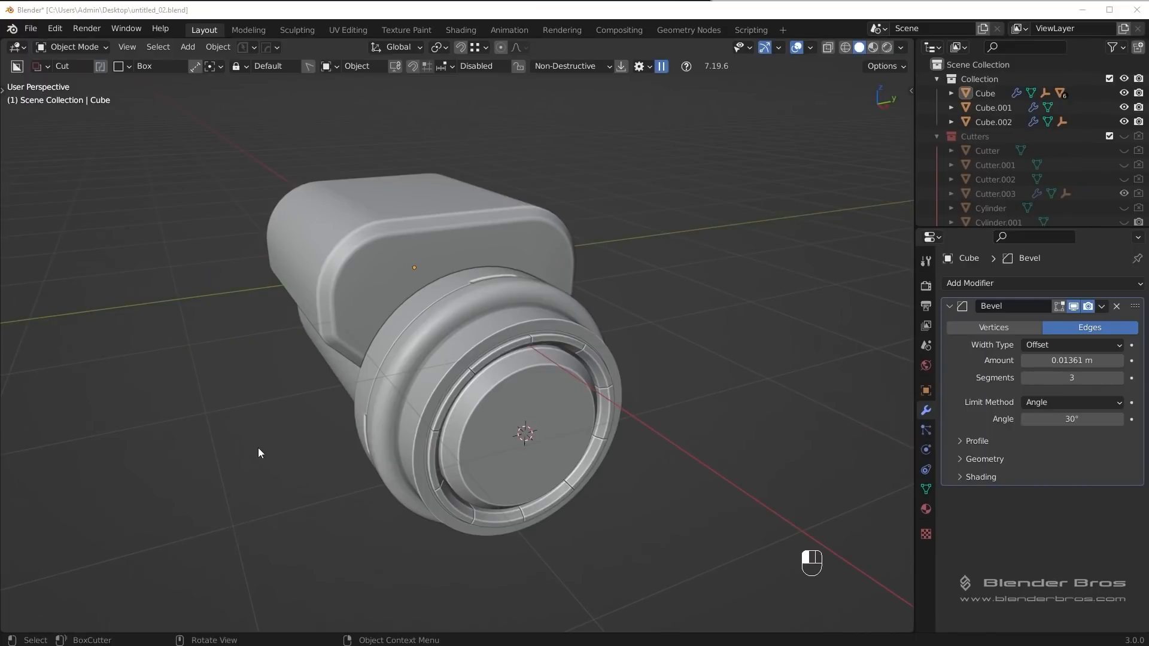